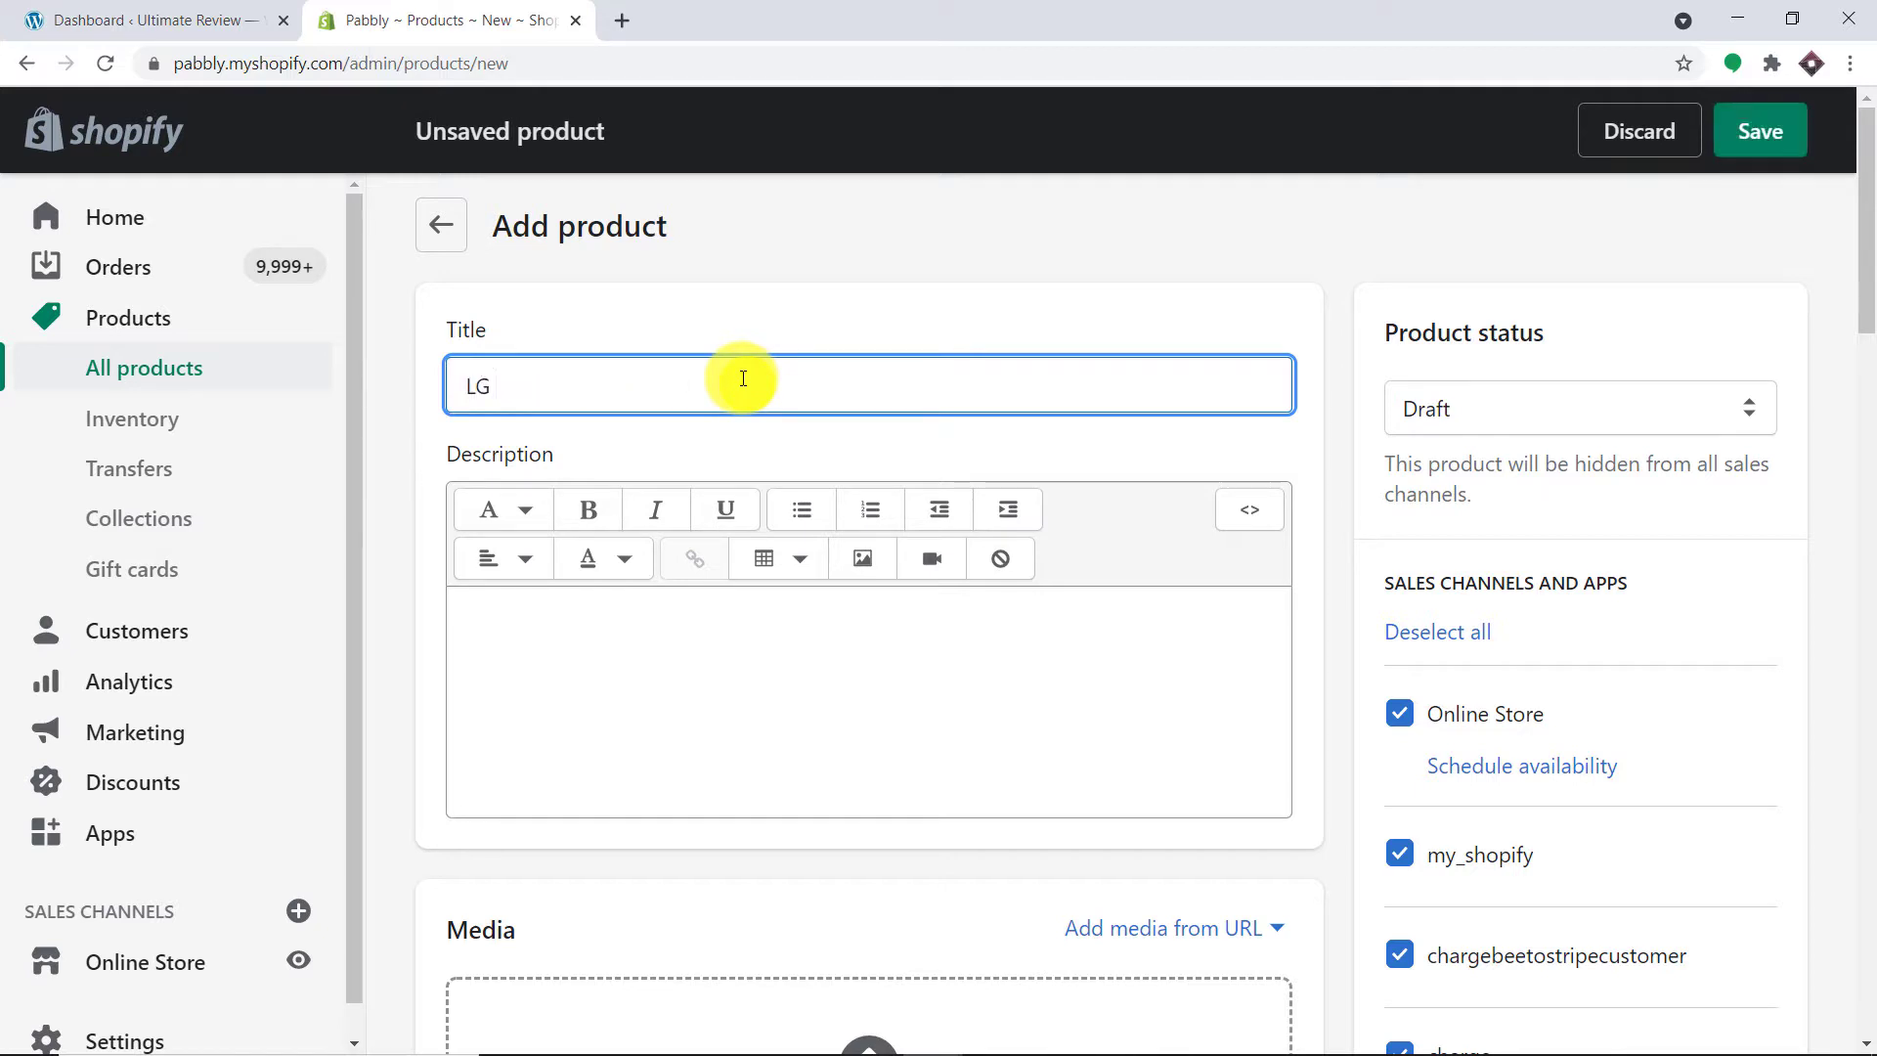
Step: Title the product 'LG I5000 PHONES' and describe its snapdragon processor, 16 GB Ram and 50 Mega Pixel Camera
text(I5000 PHONES)
click(570, 626)
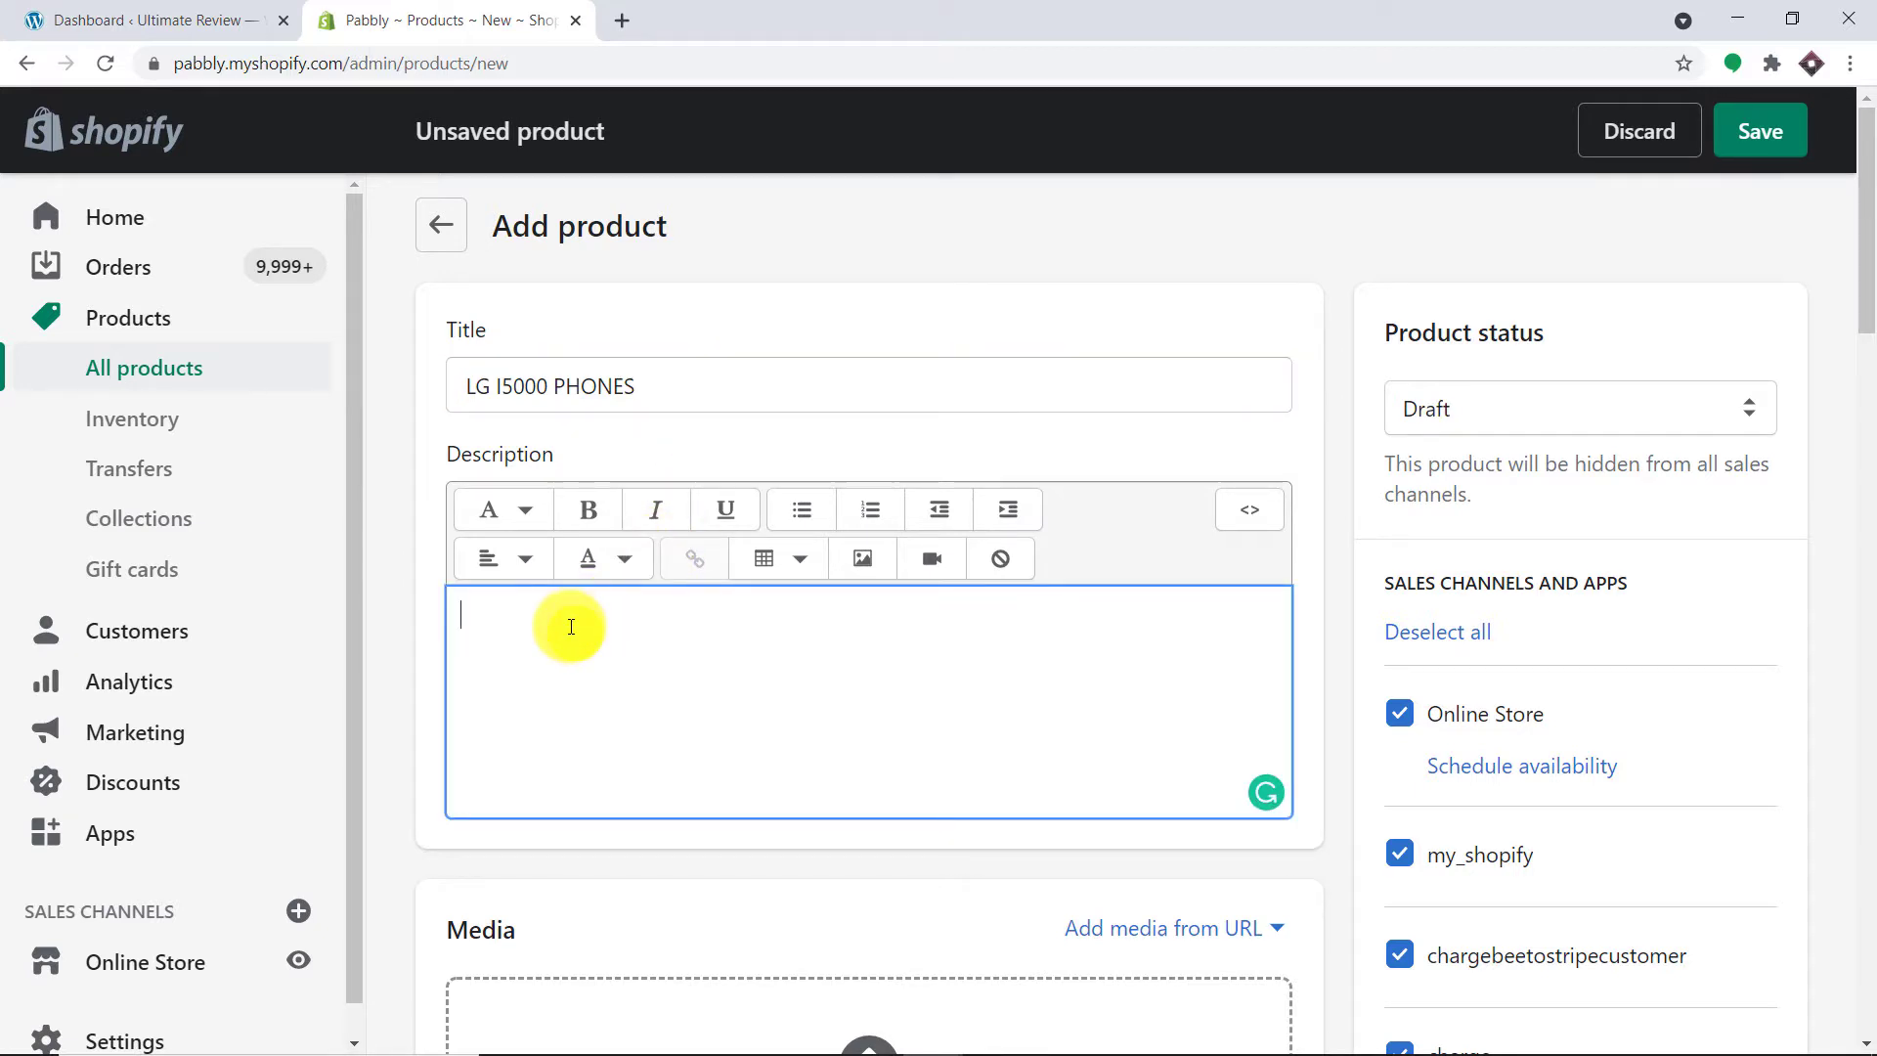
text(The LG phones have co)
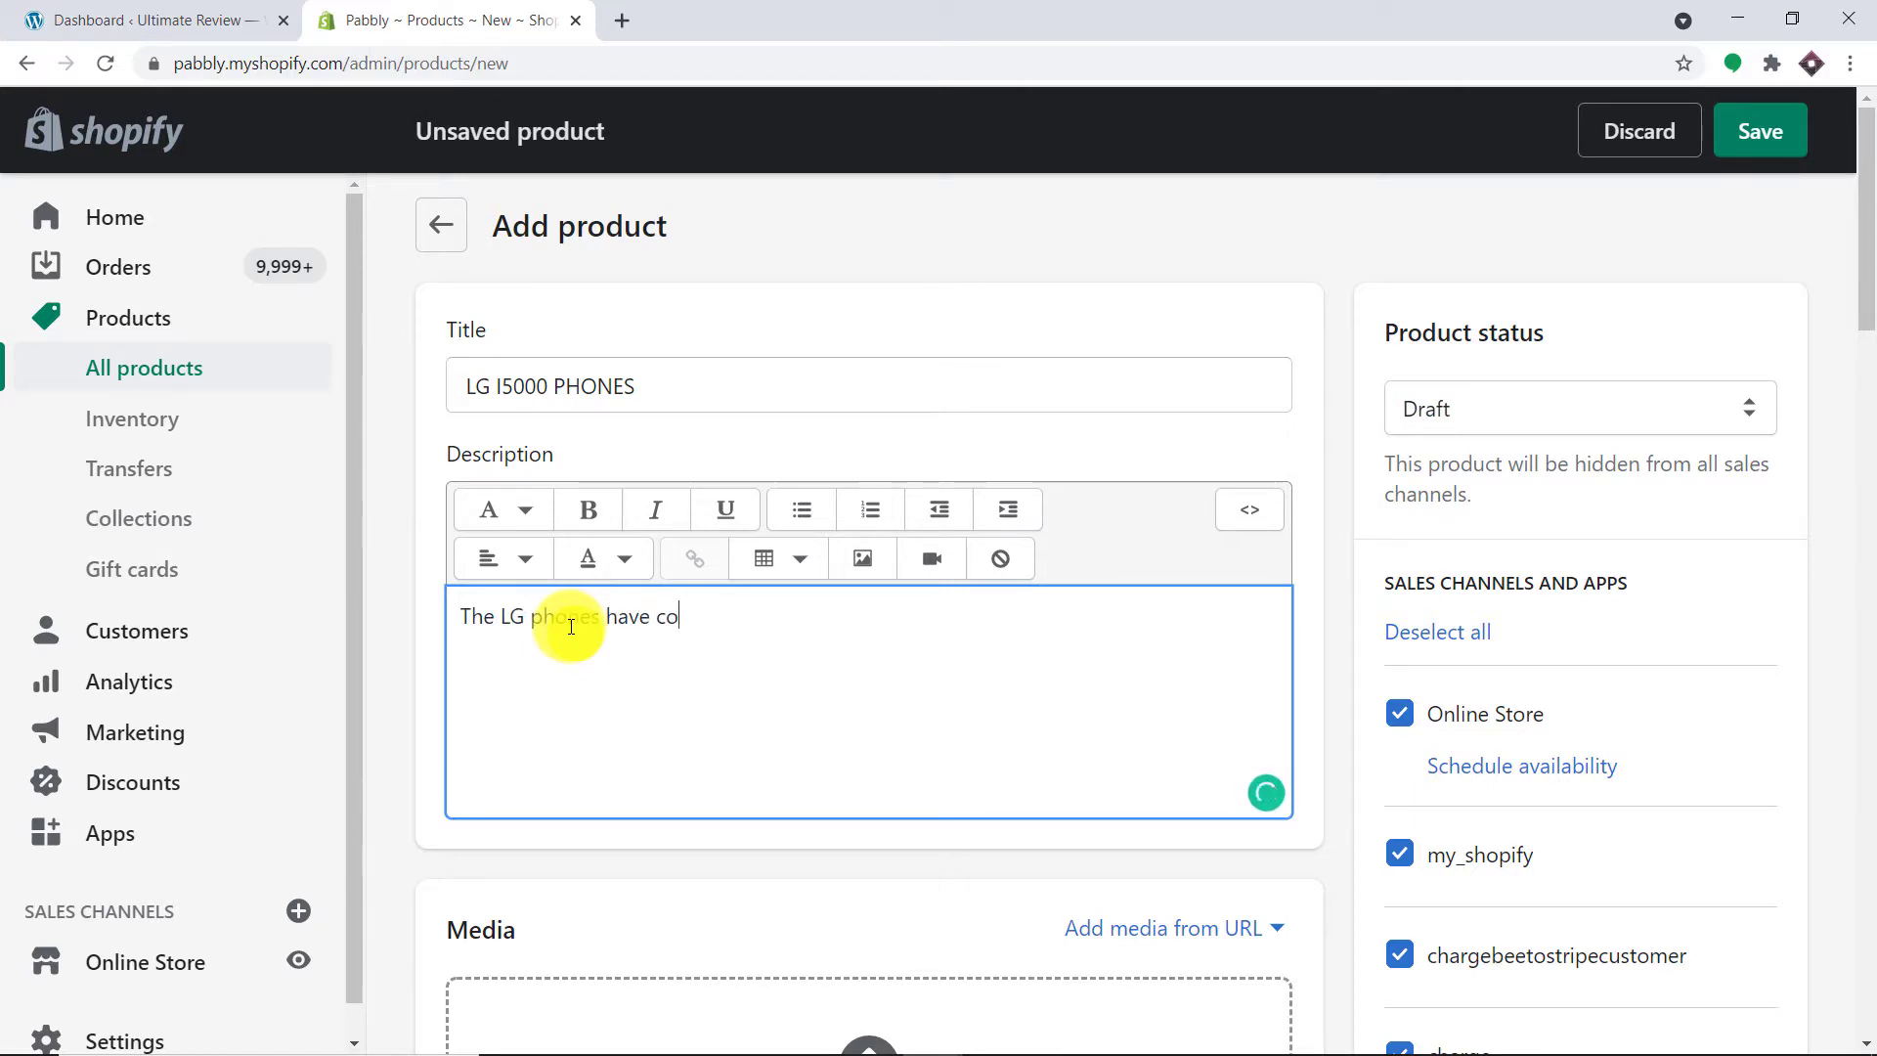
text(me a long )
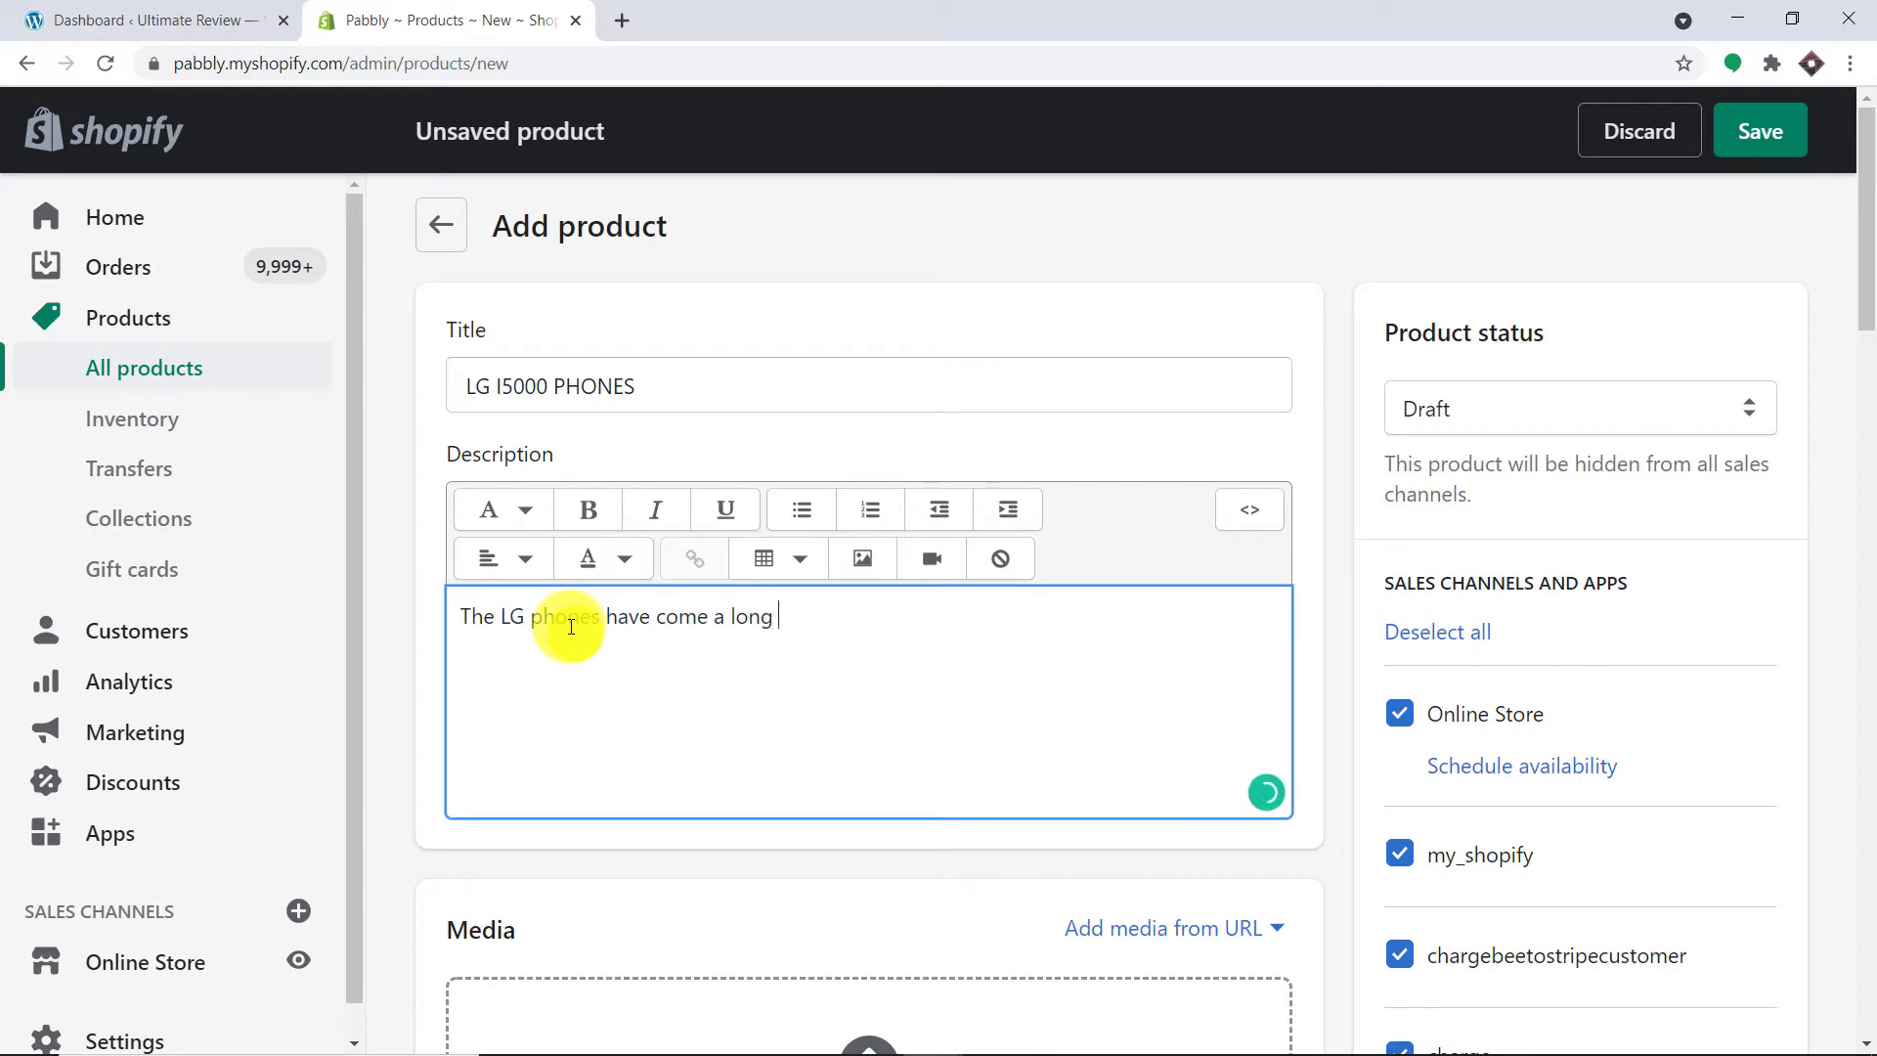
text(with)
key(BackSpace)
key(BackSpace)
key(BackSpace)
text(ay, with snapdragon pr)
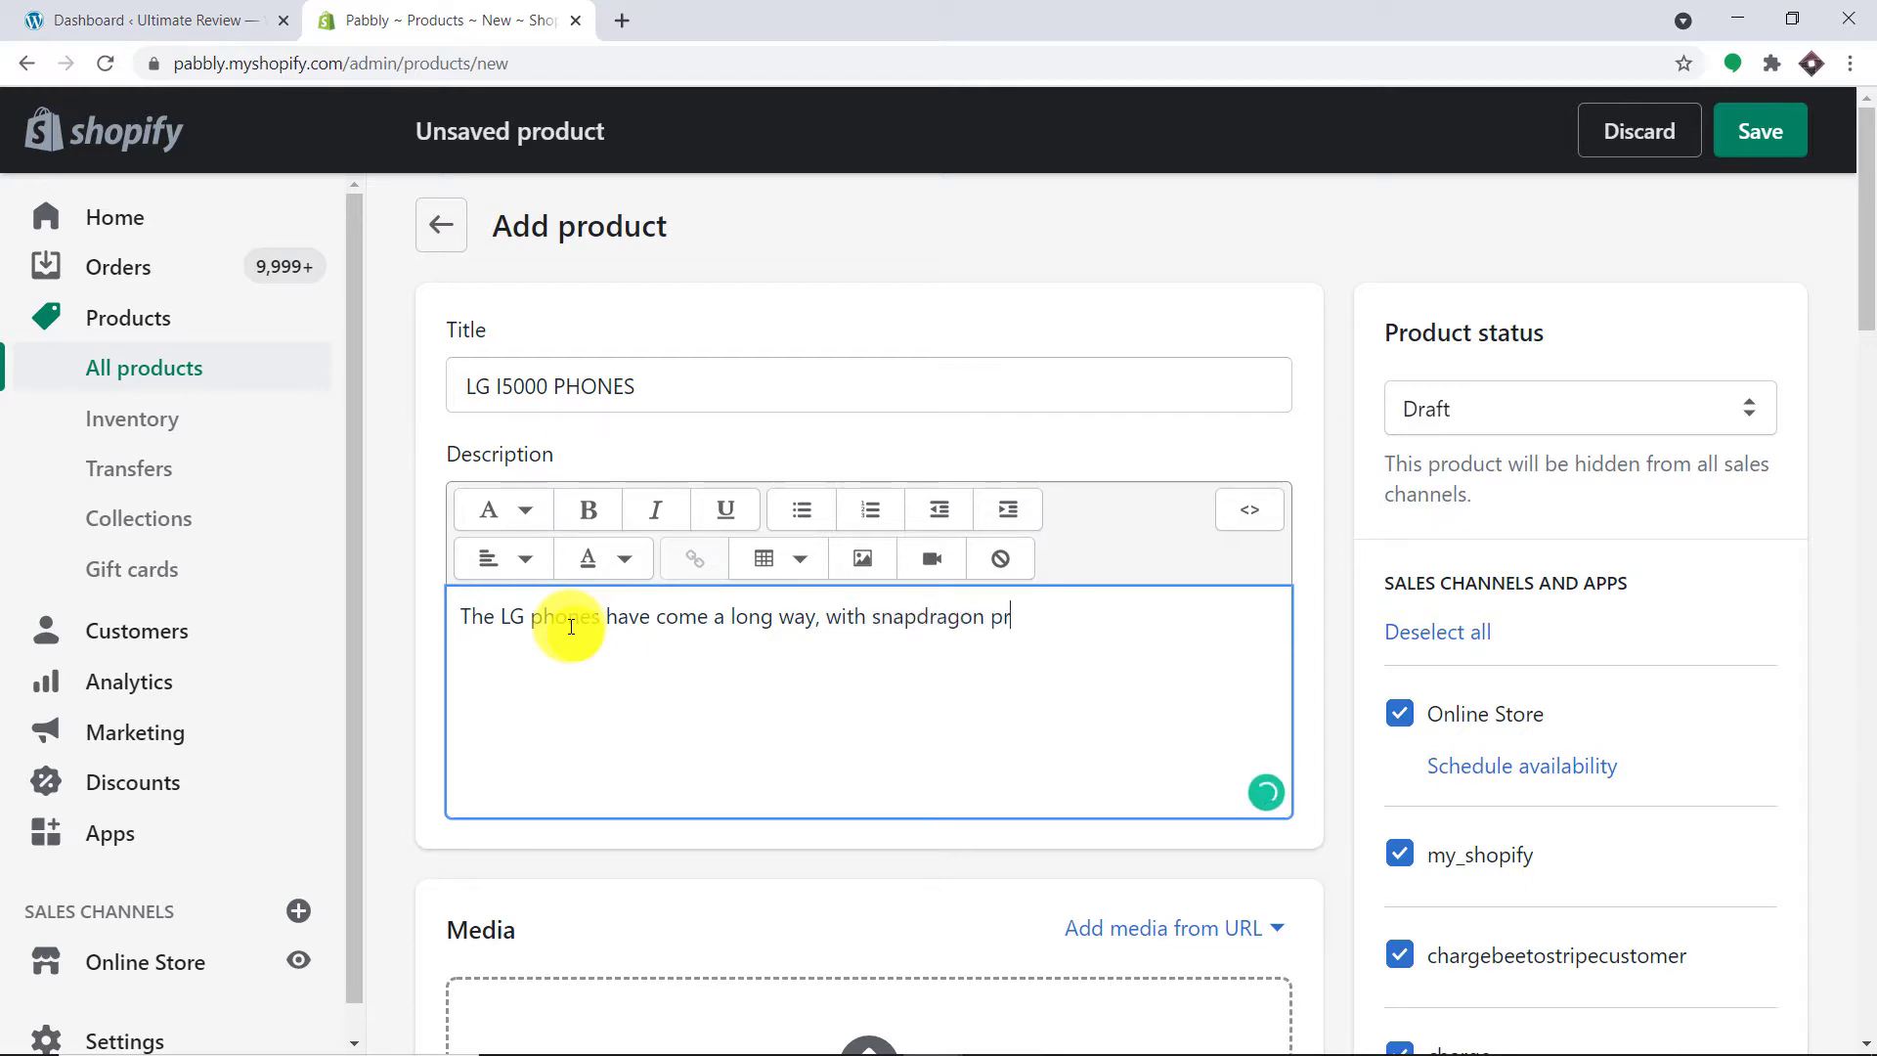
text(ocesssor, )
text(15)
text( G)
text(B Ra)
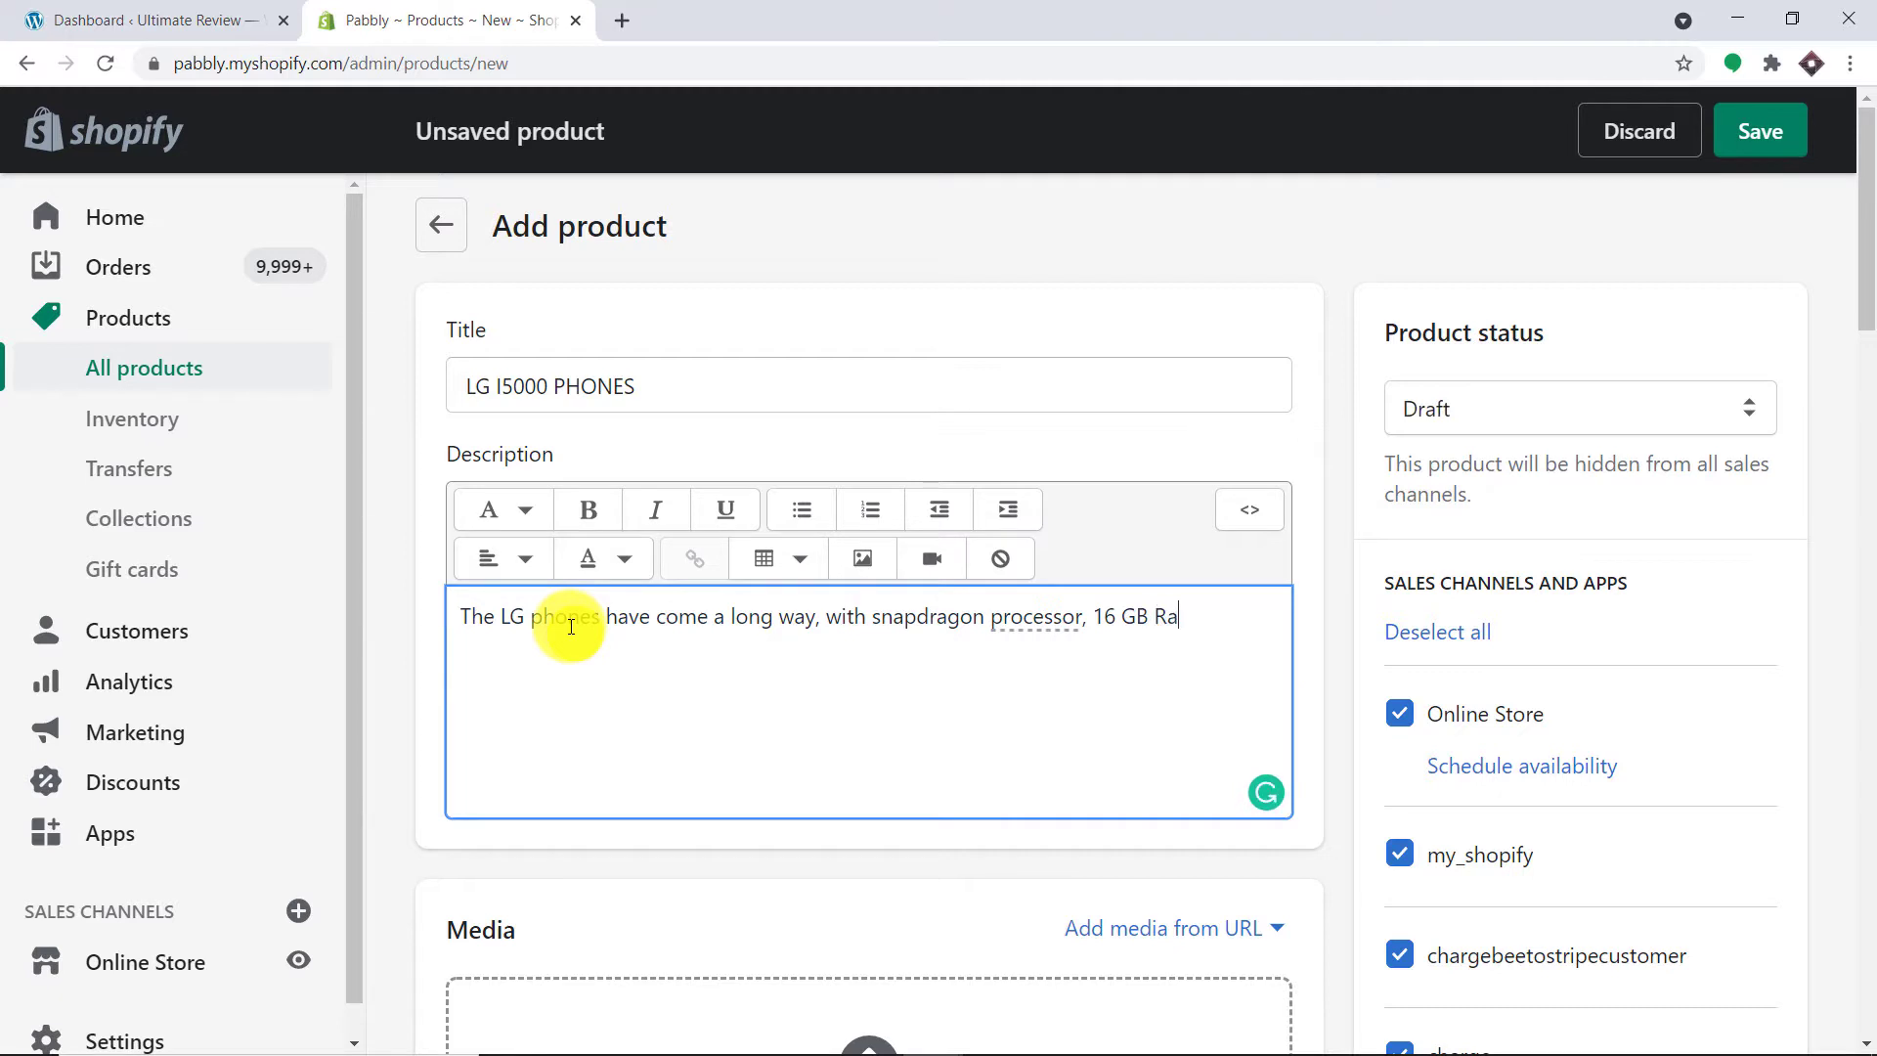
text(m, 50 Mega Pixe)
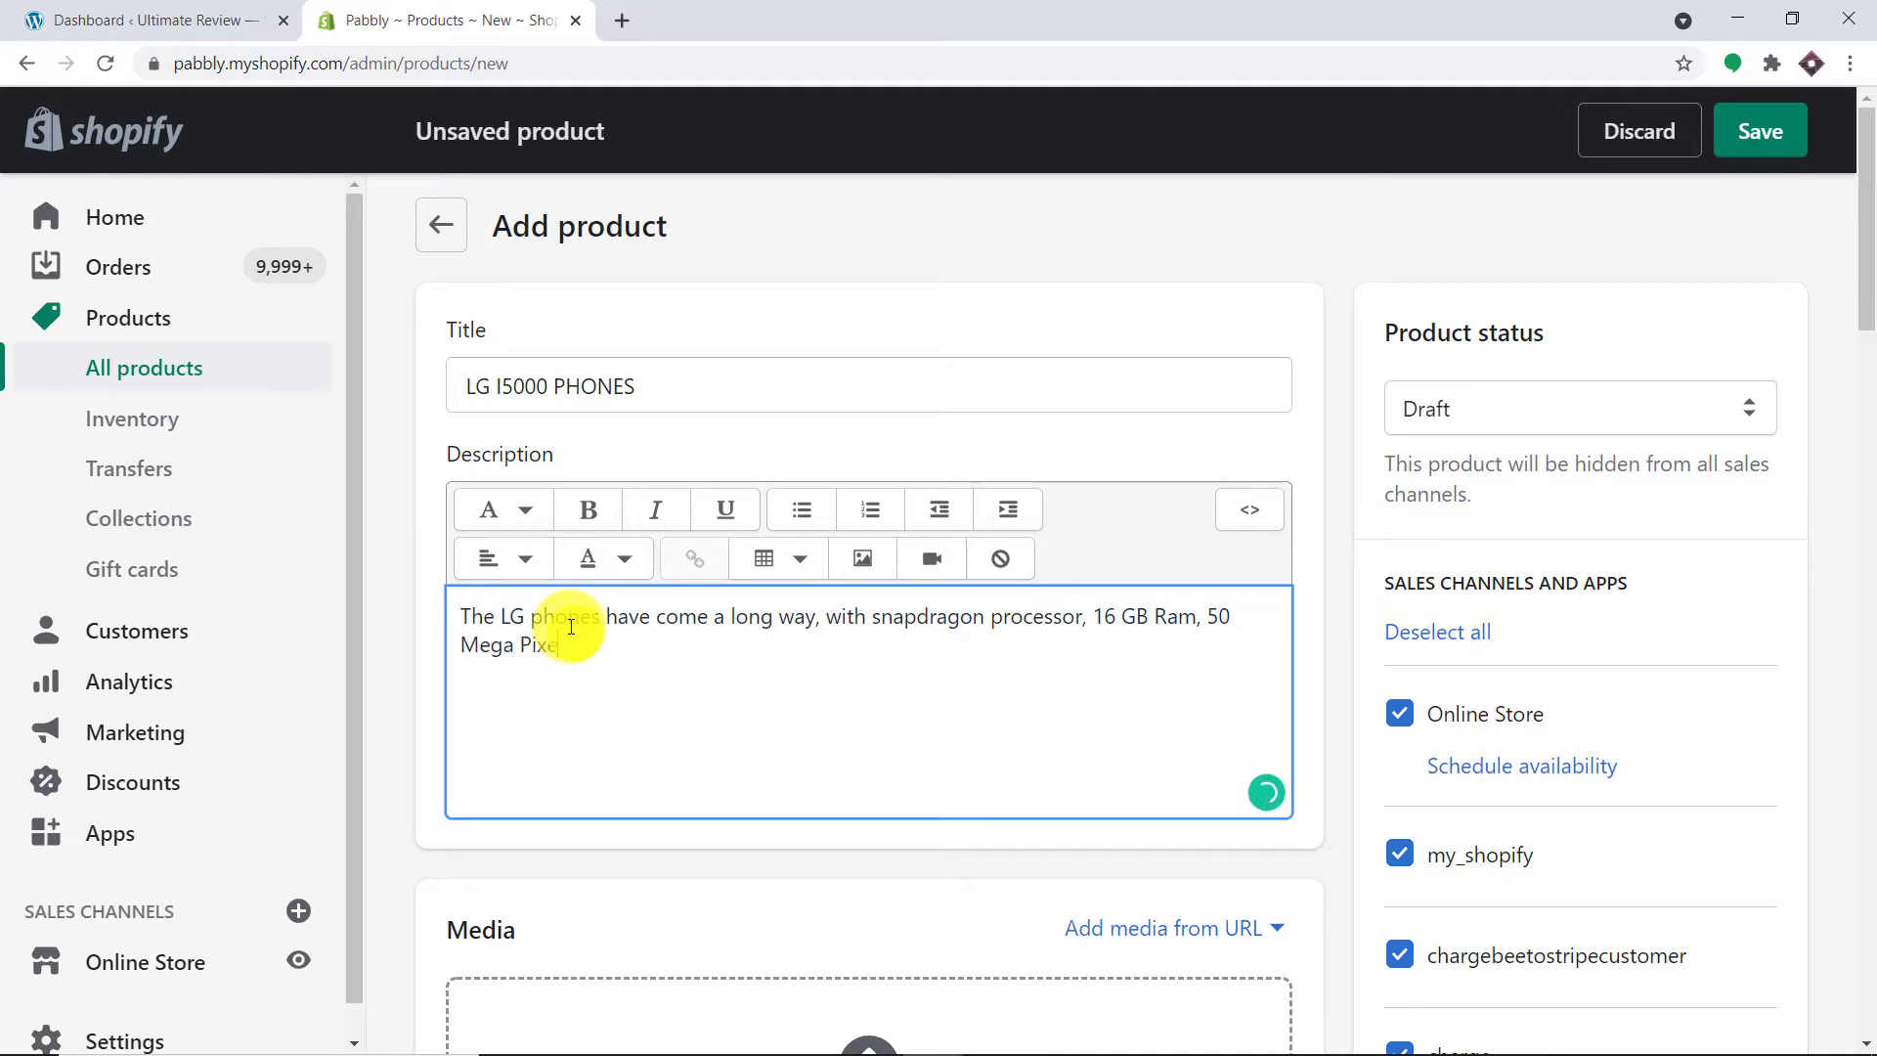
text(lm Camera)
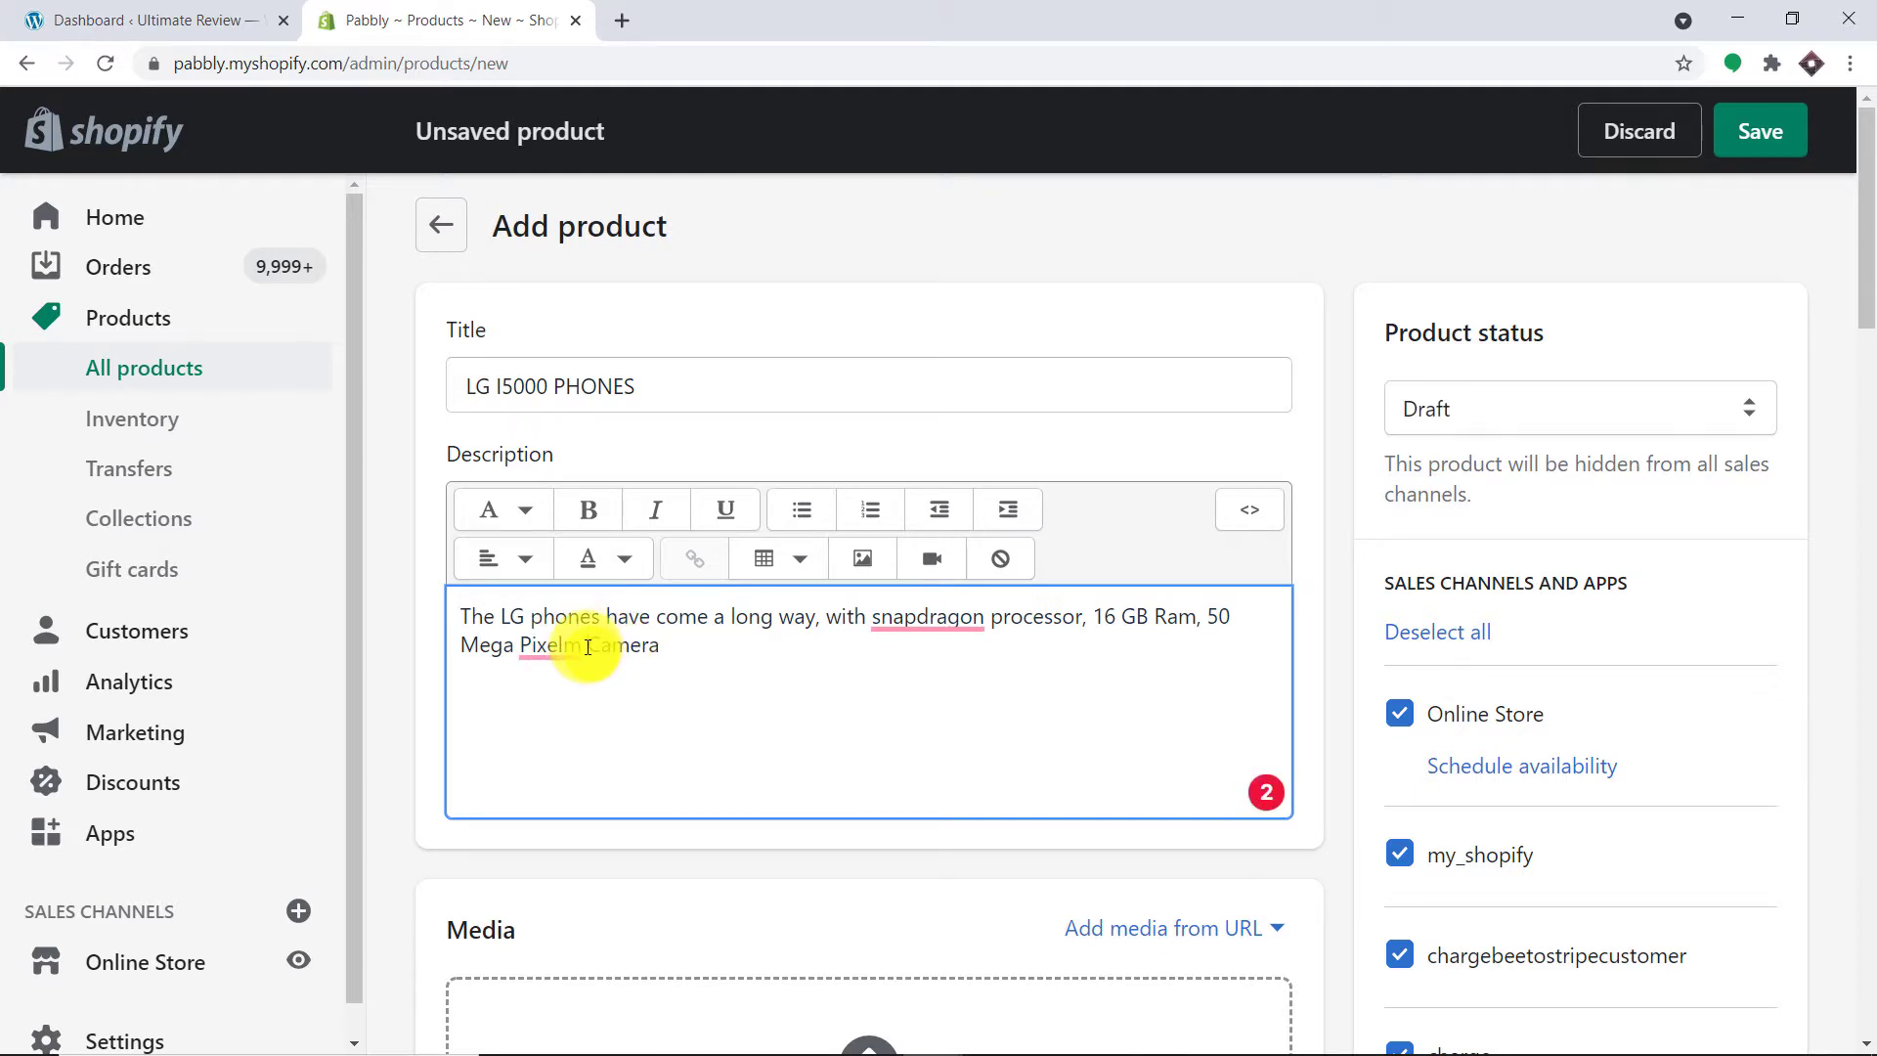
click(587, 646)
key(BackSpace)
mouse_move(884, 613)
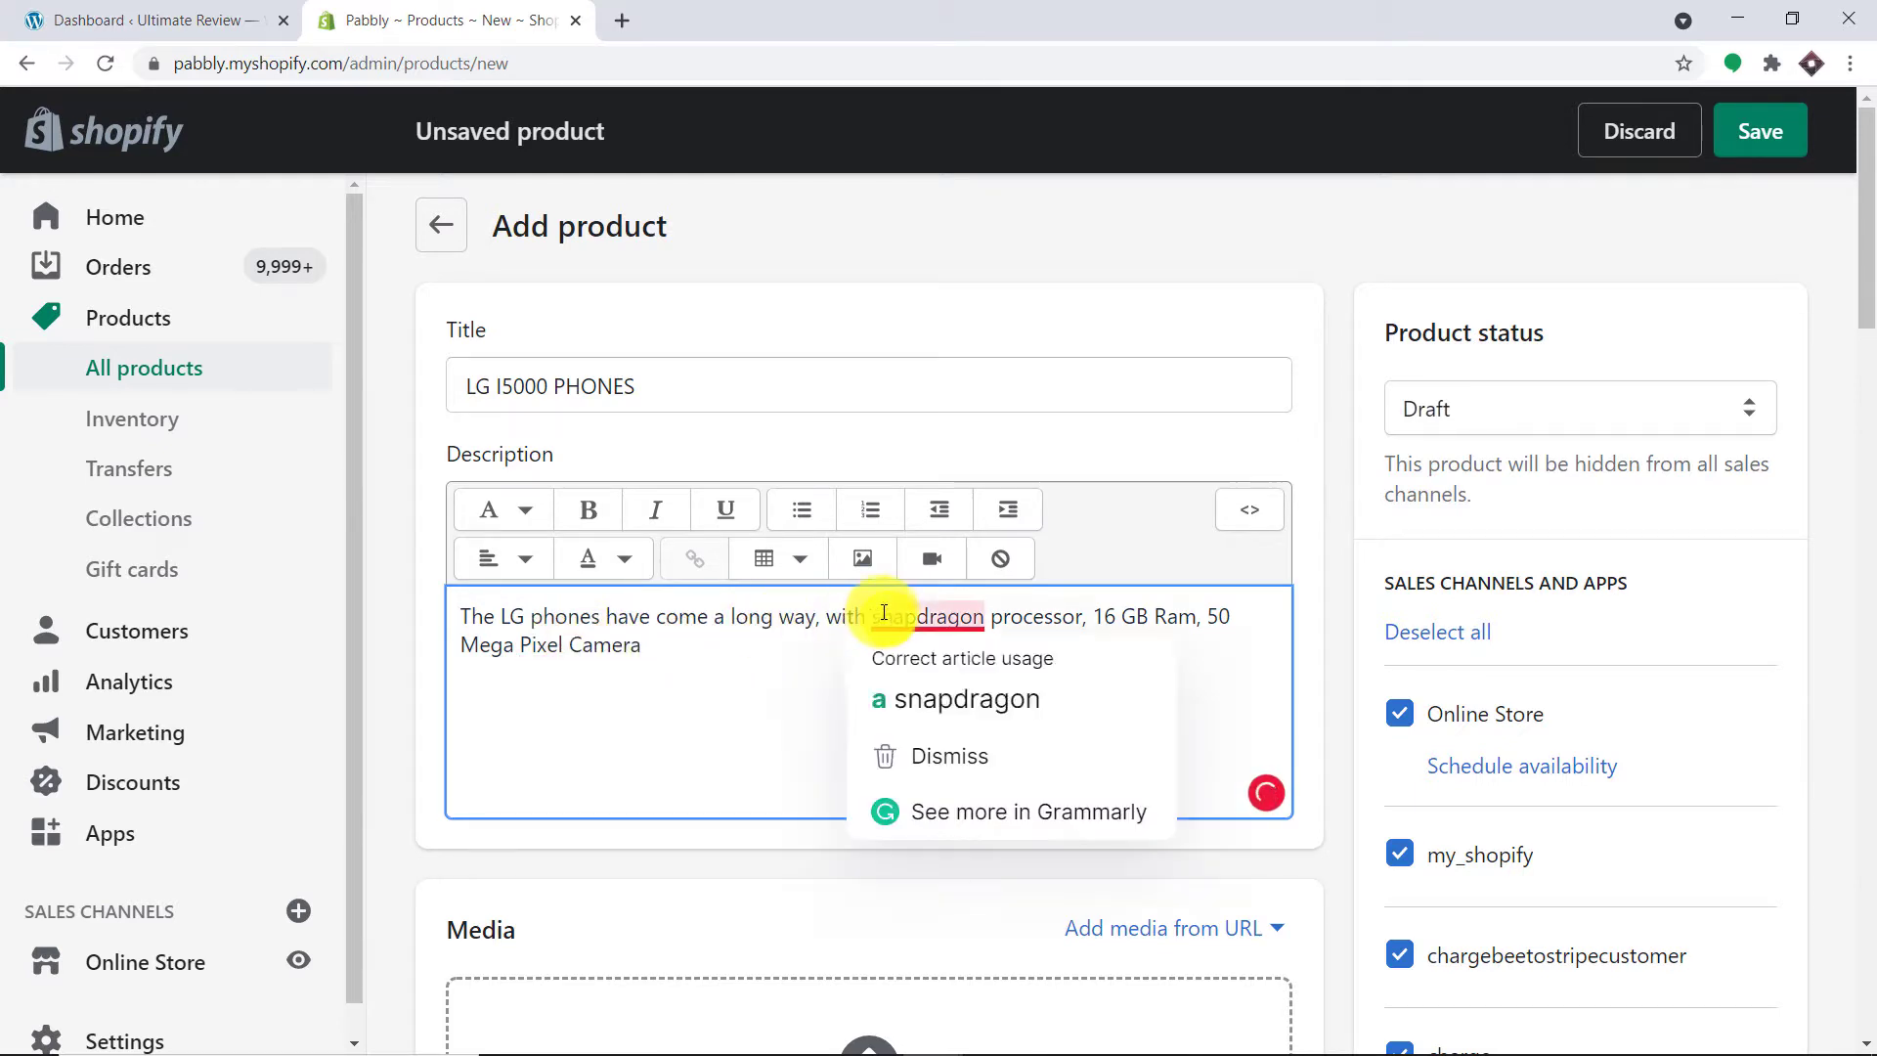
click(953, 698)
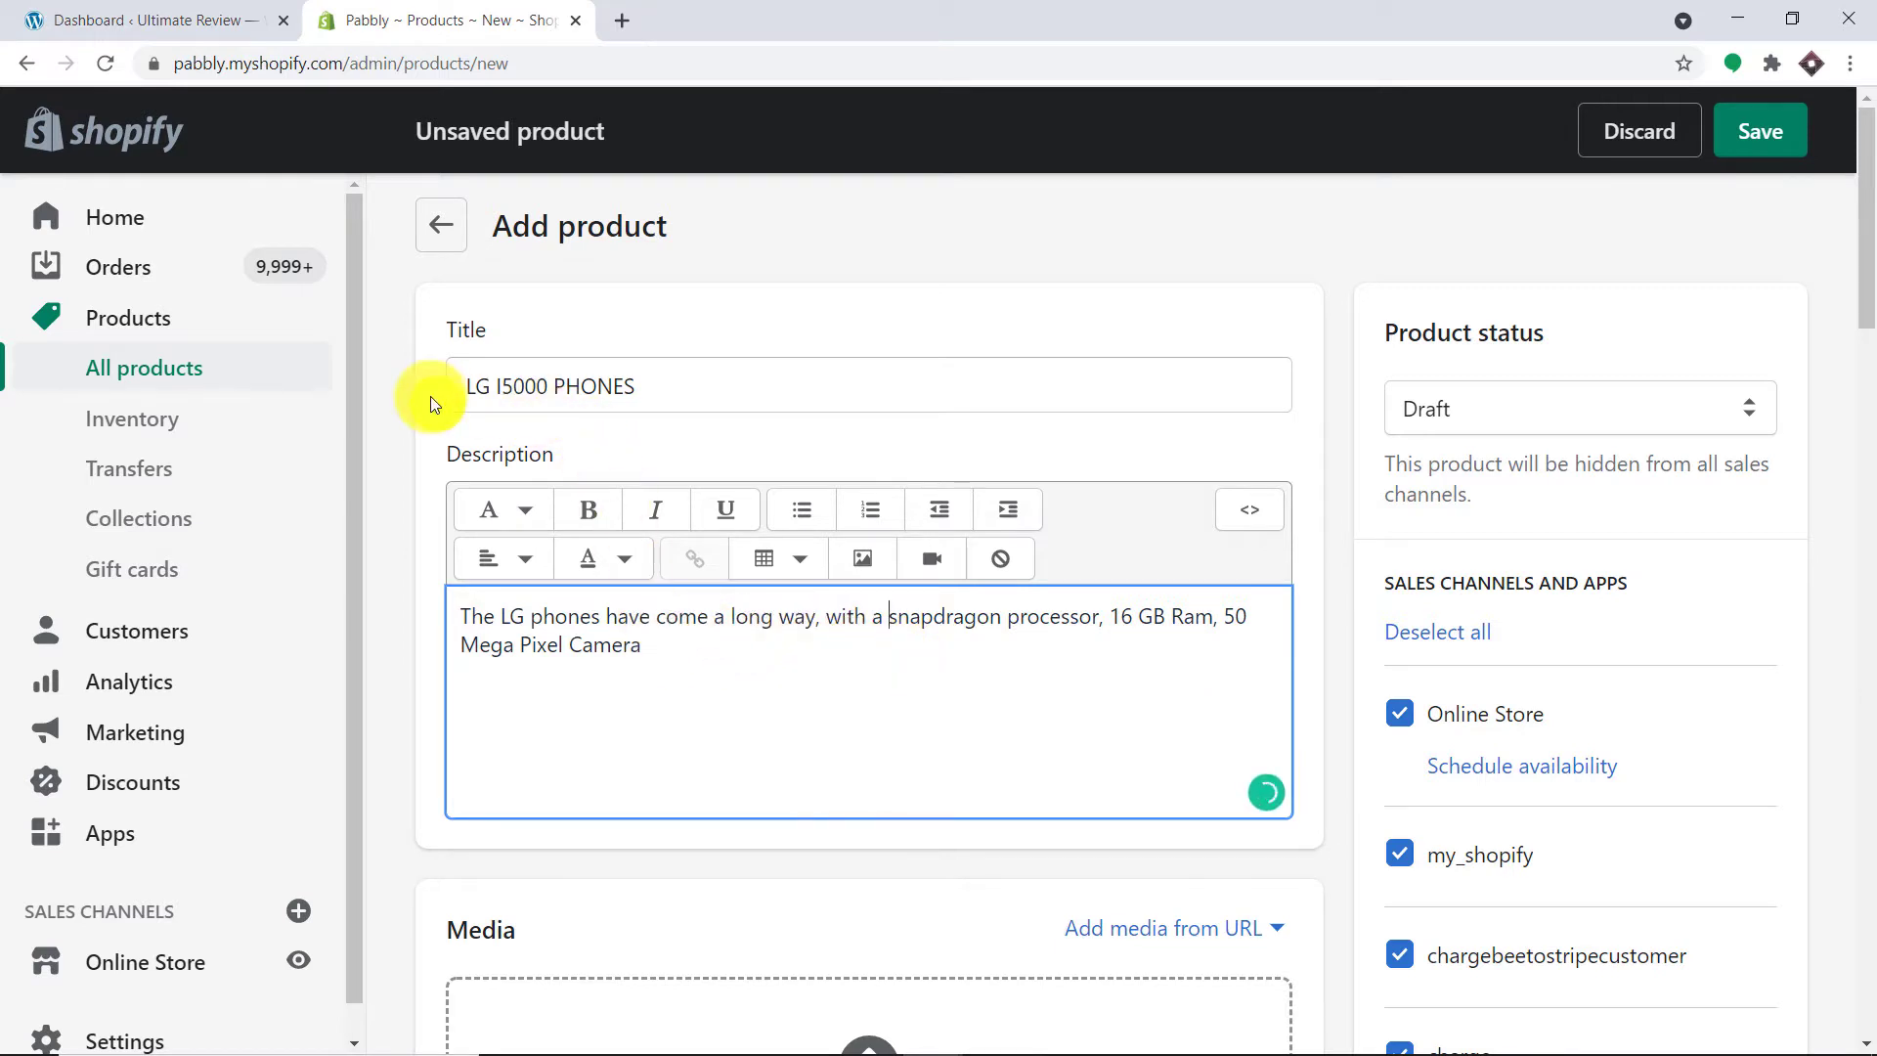
scroll(847, 434, down, 3)
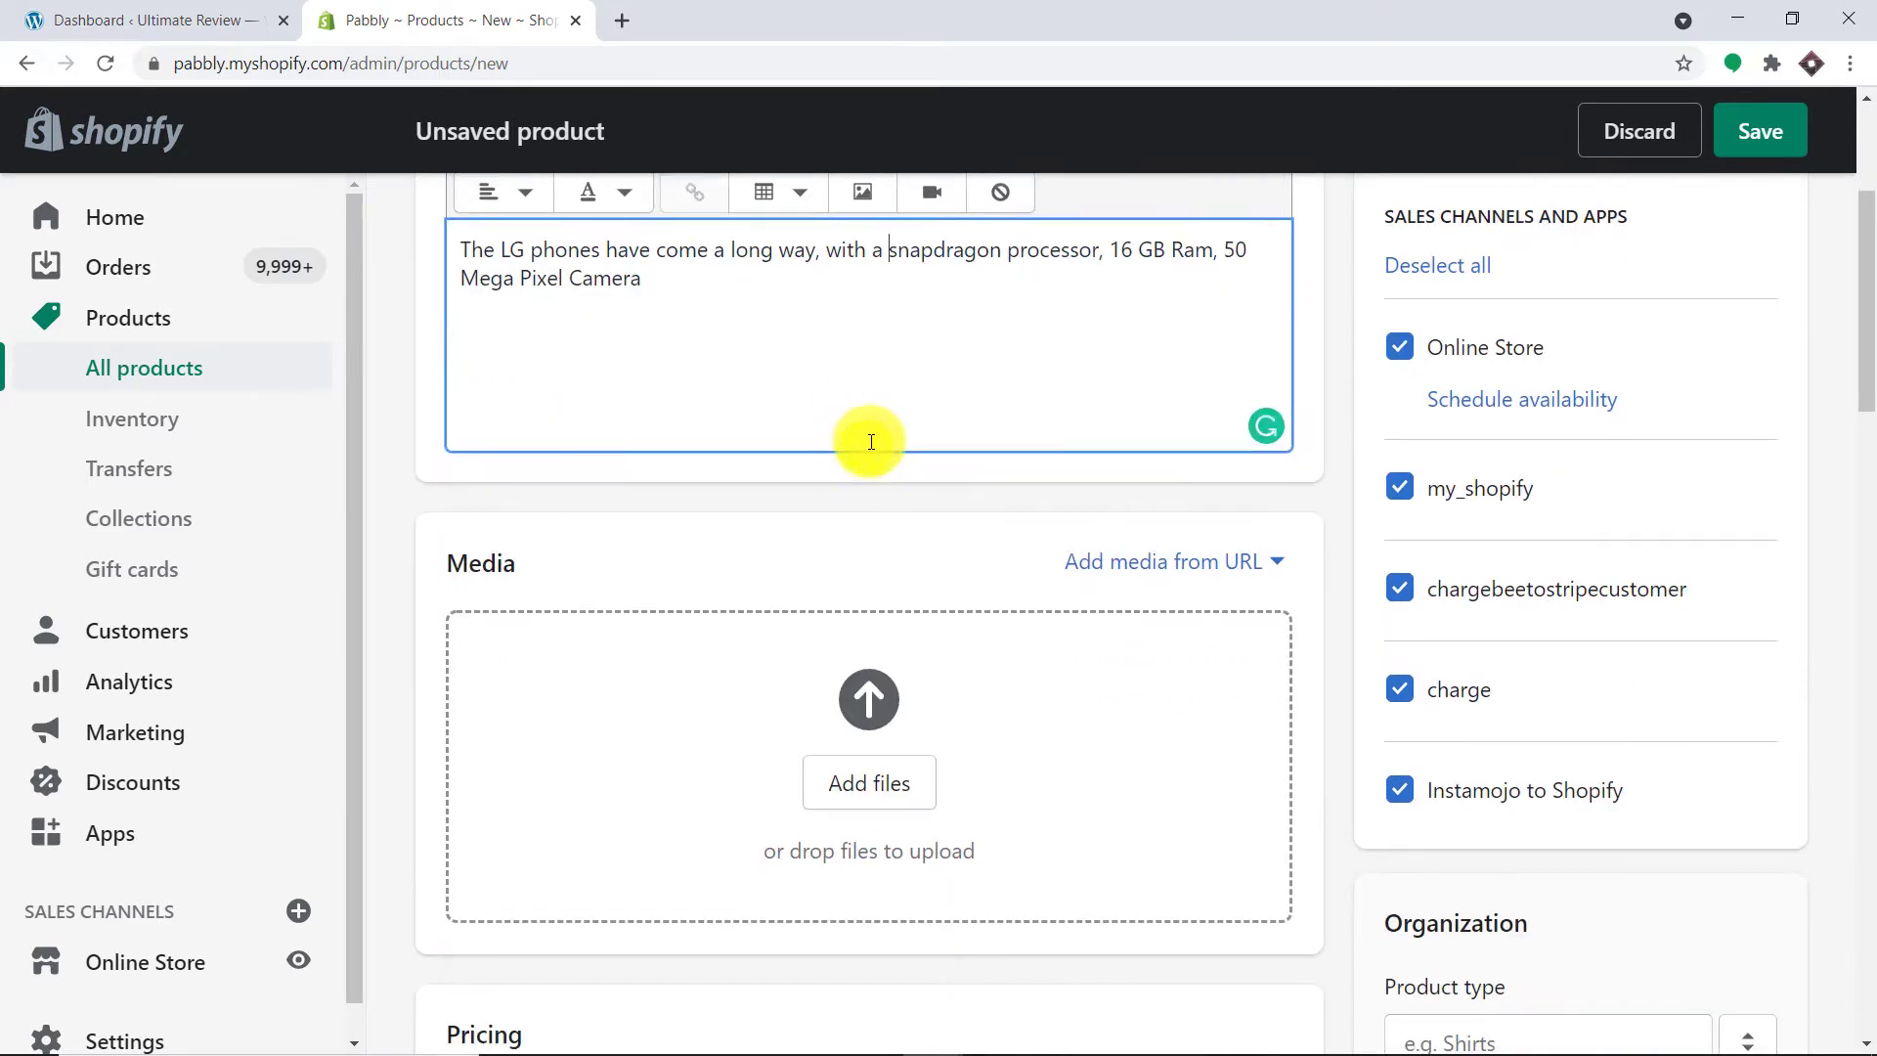
Step: Add the Pexels phone photo to the product's media from its image URL, previewing it first
click(1185, 559)
click(1199, 636)
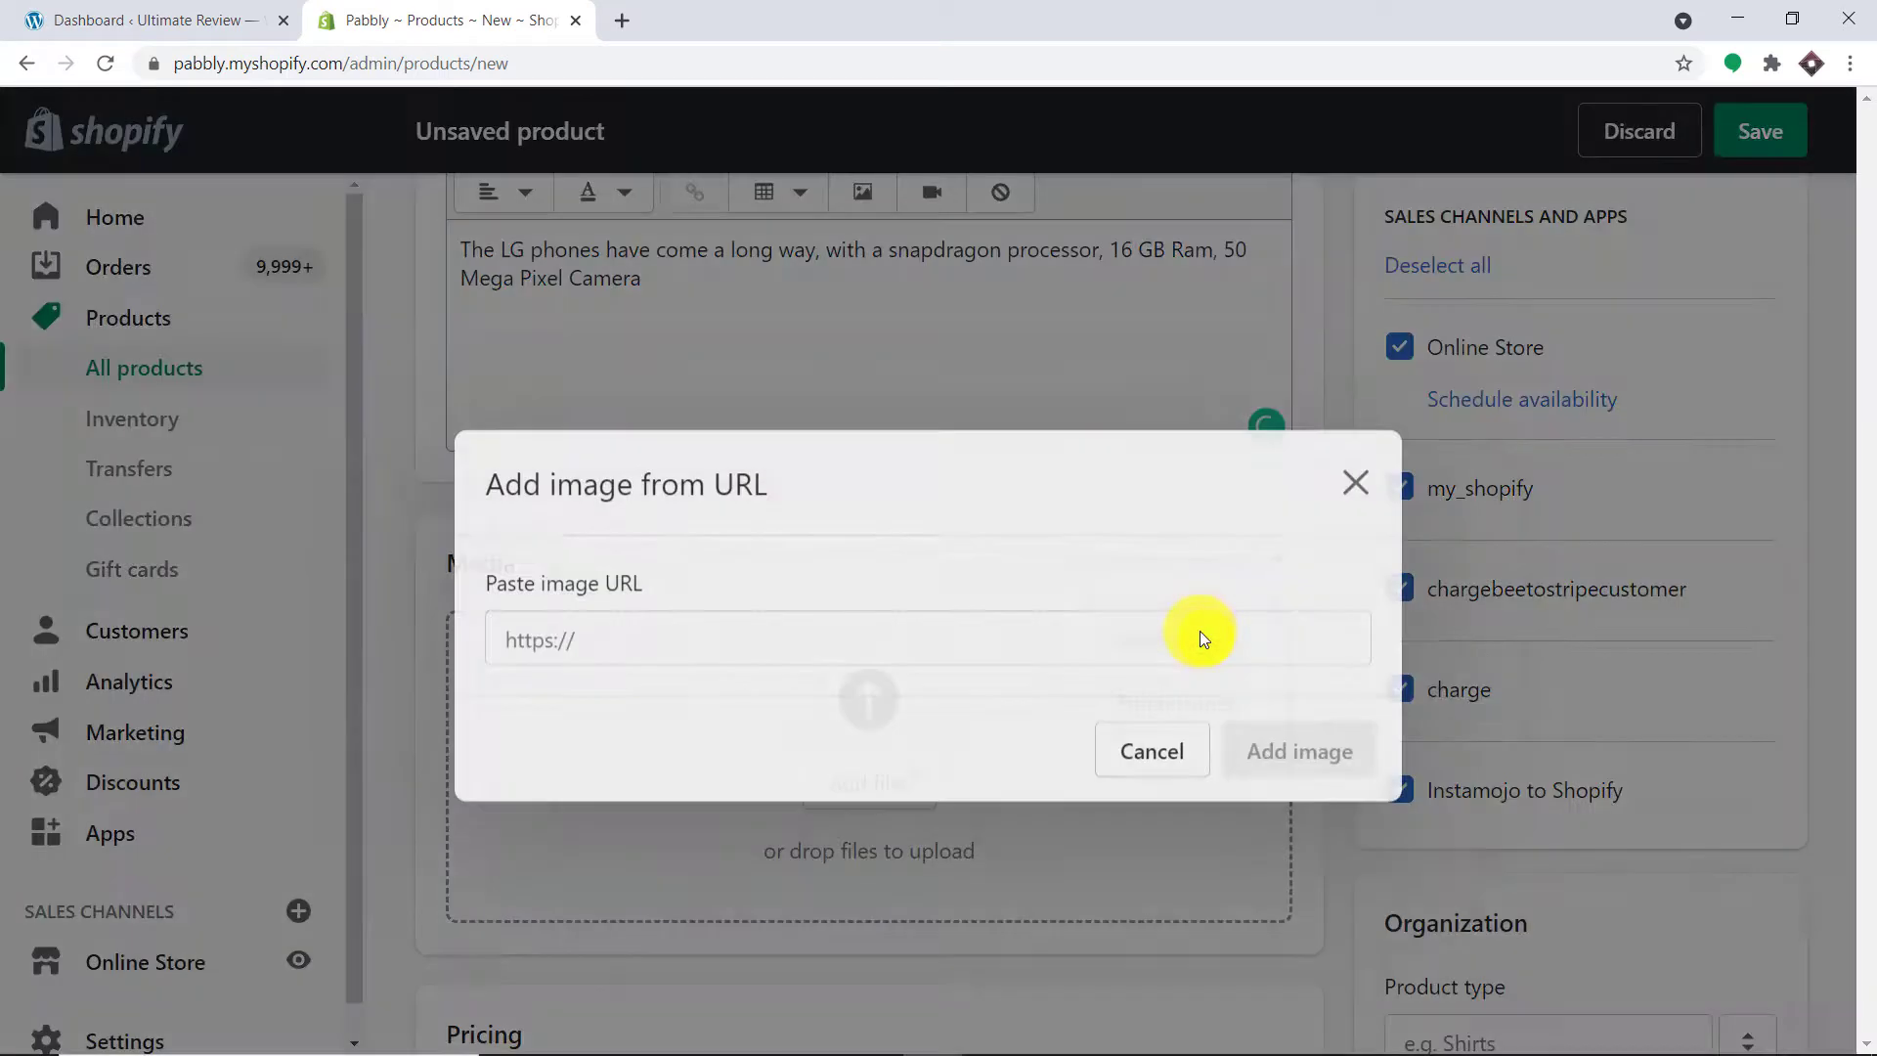
click(770, 602)
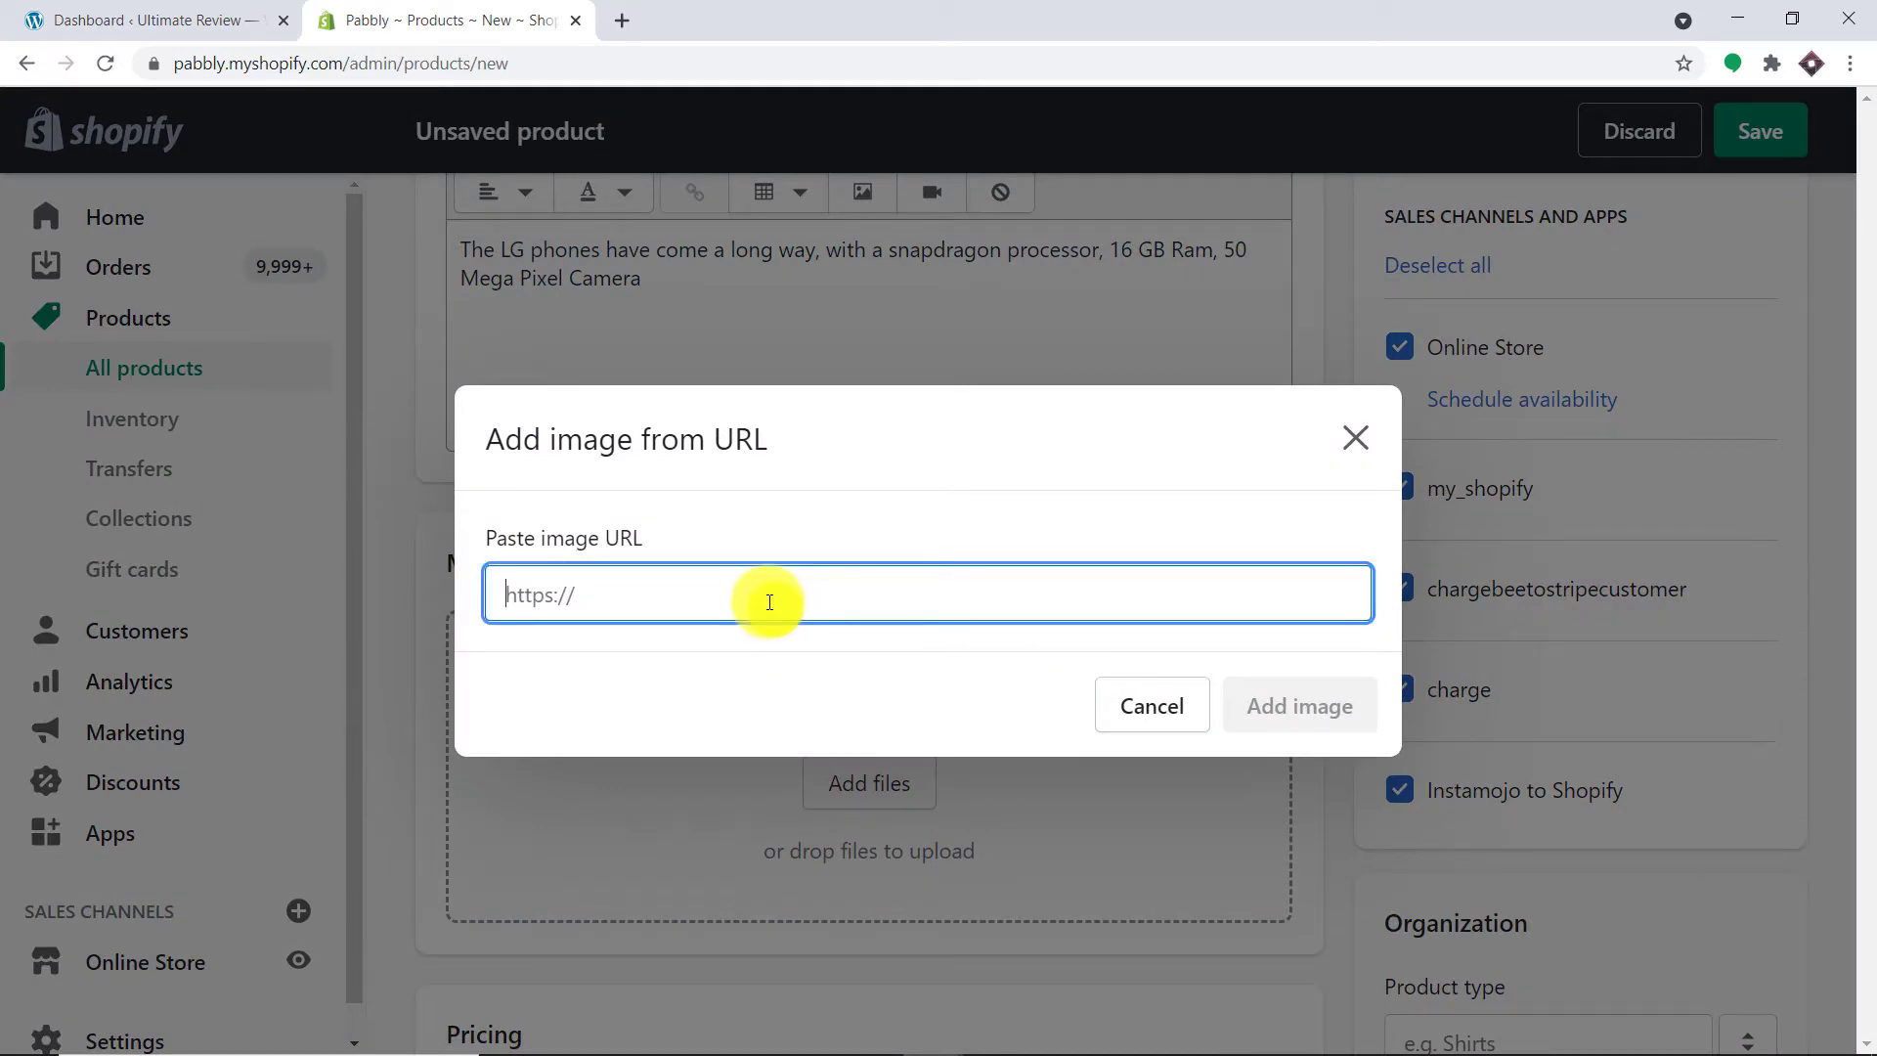
text(https://images.pexels.com/photos/3296547/pexels-photo-3296547.jpeg?auto=compress&cs=tinysrgb&dpr=2&h=650&w=940)
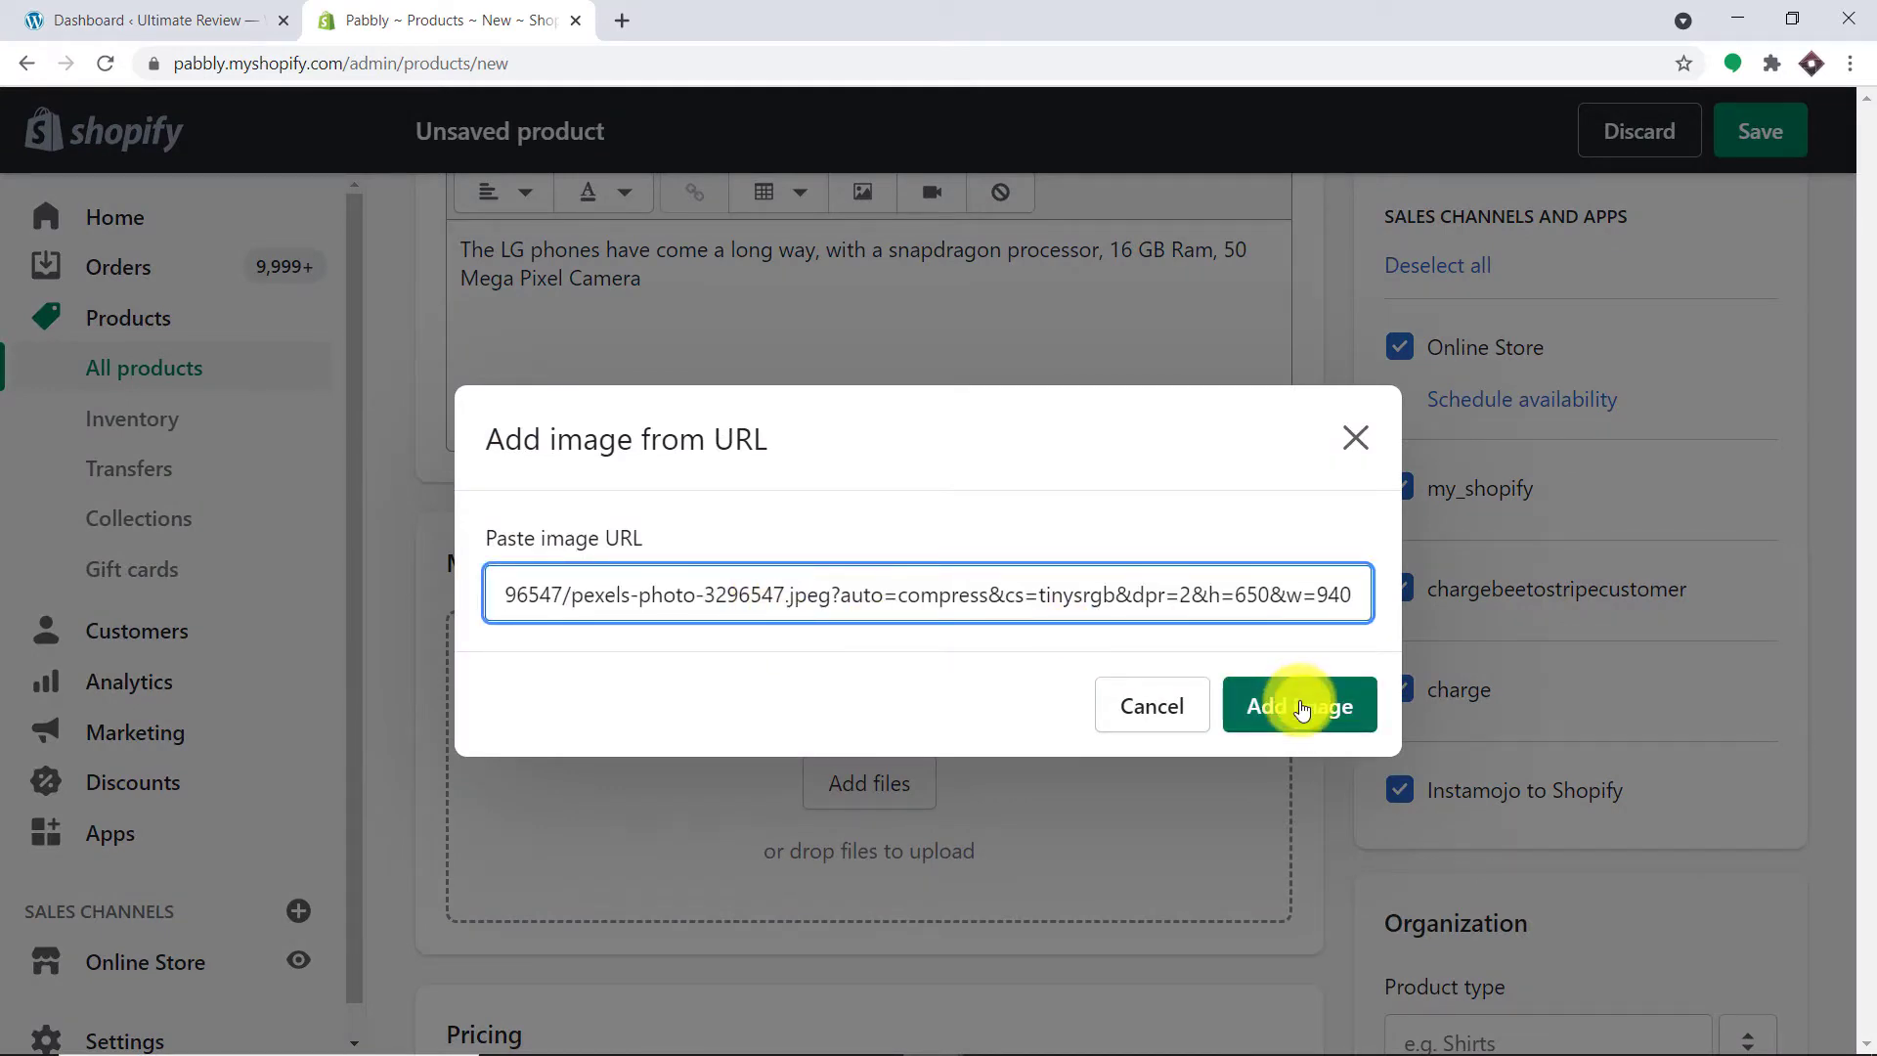
click(625, 13)
text(https://images.pexels.com/photos/3296547/pexels-photo-3296547.jpeg?auto=compress&cs=tinysrgb&dpr=2&h=650&w=940)
key(Return)
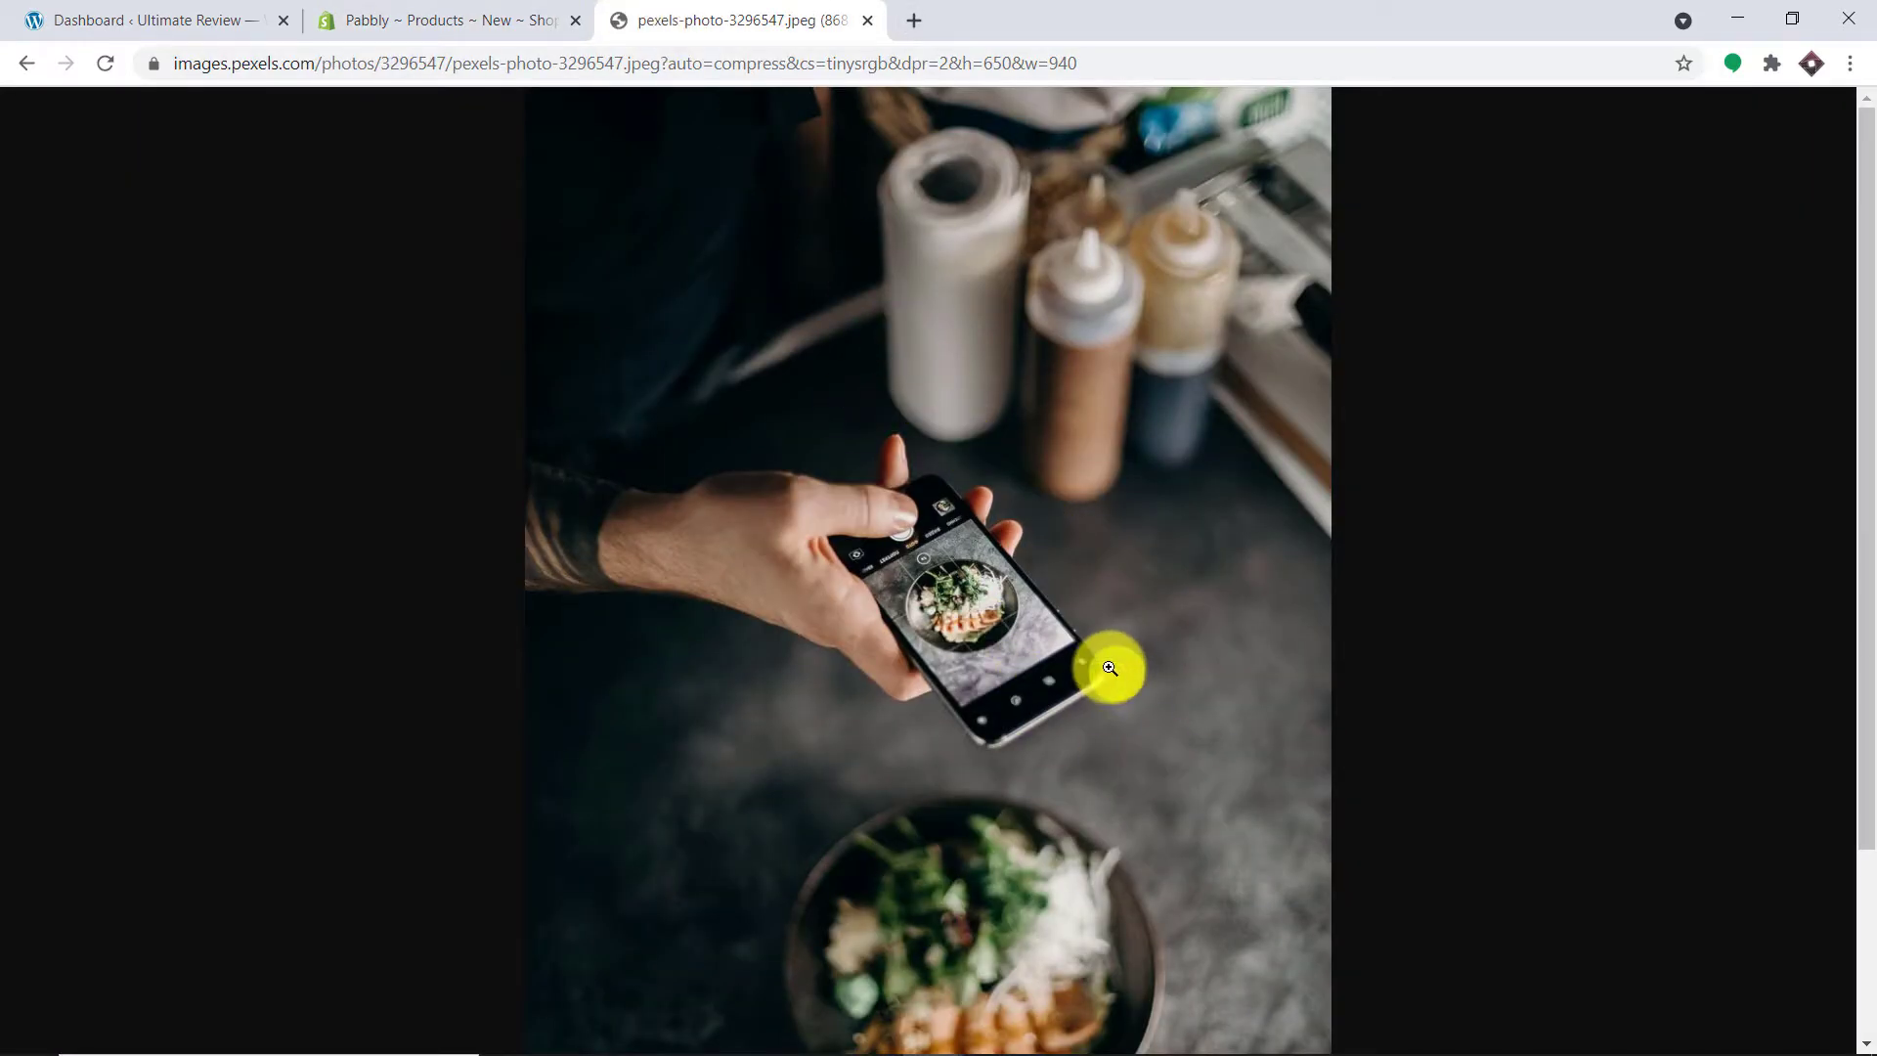
click(387, 14)
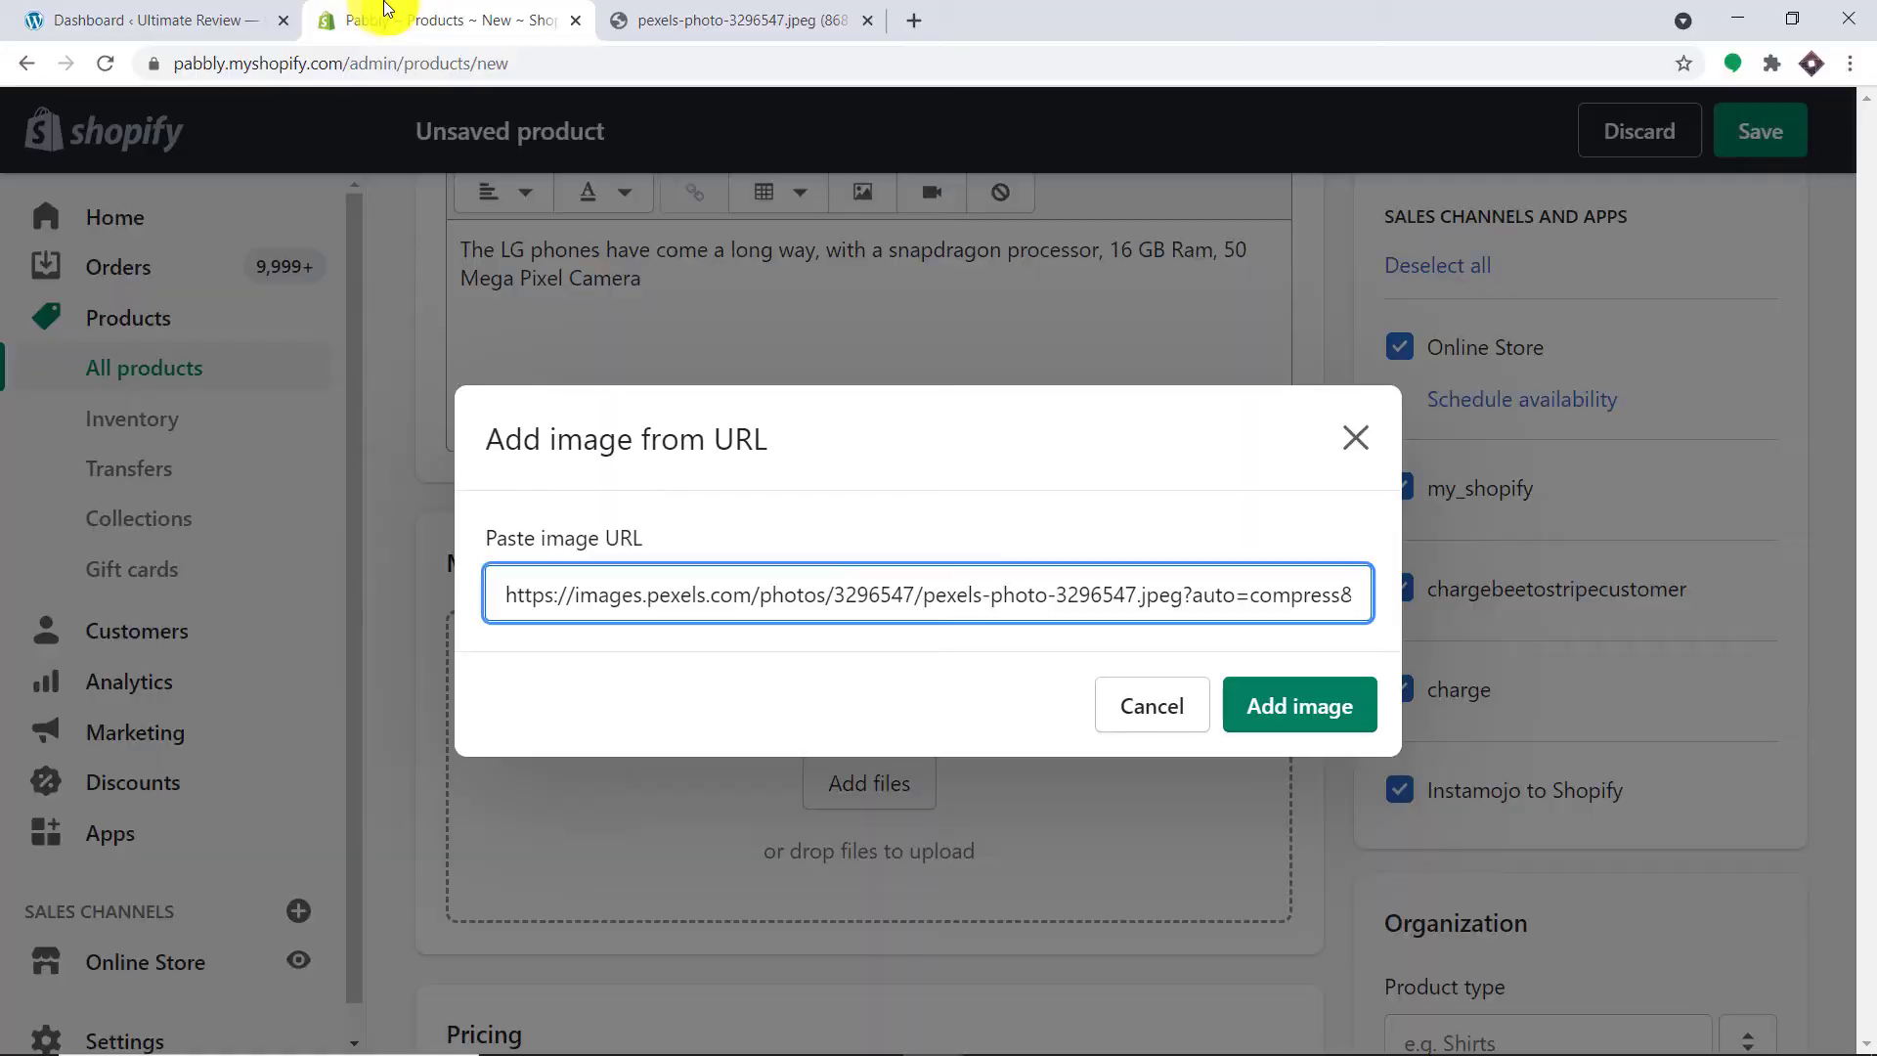
click(1268, 709)
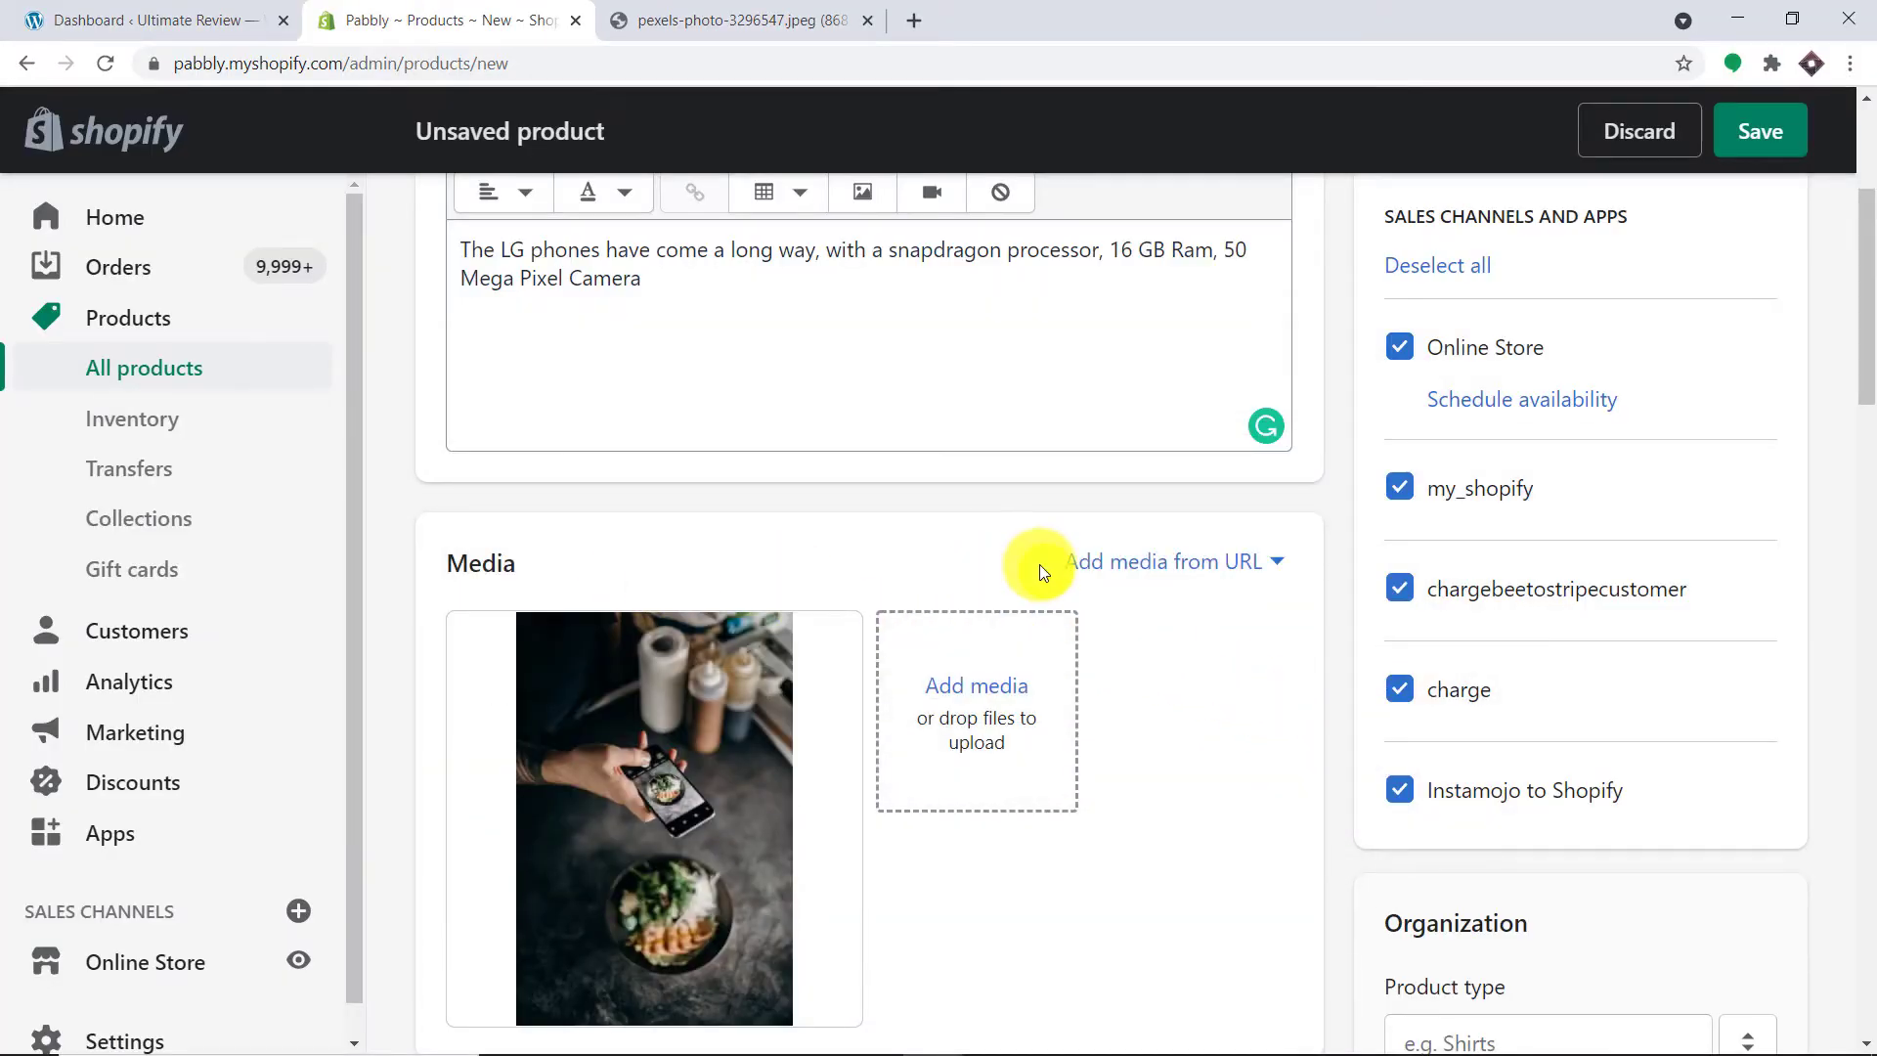
scroll(1032, 562, down, 6)
Step: Set the price to 500 and the compare-at price to 200
click(572, 626)
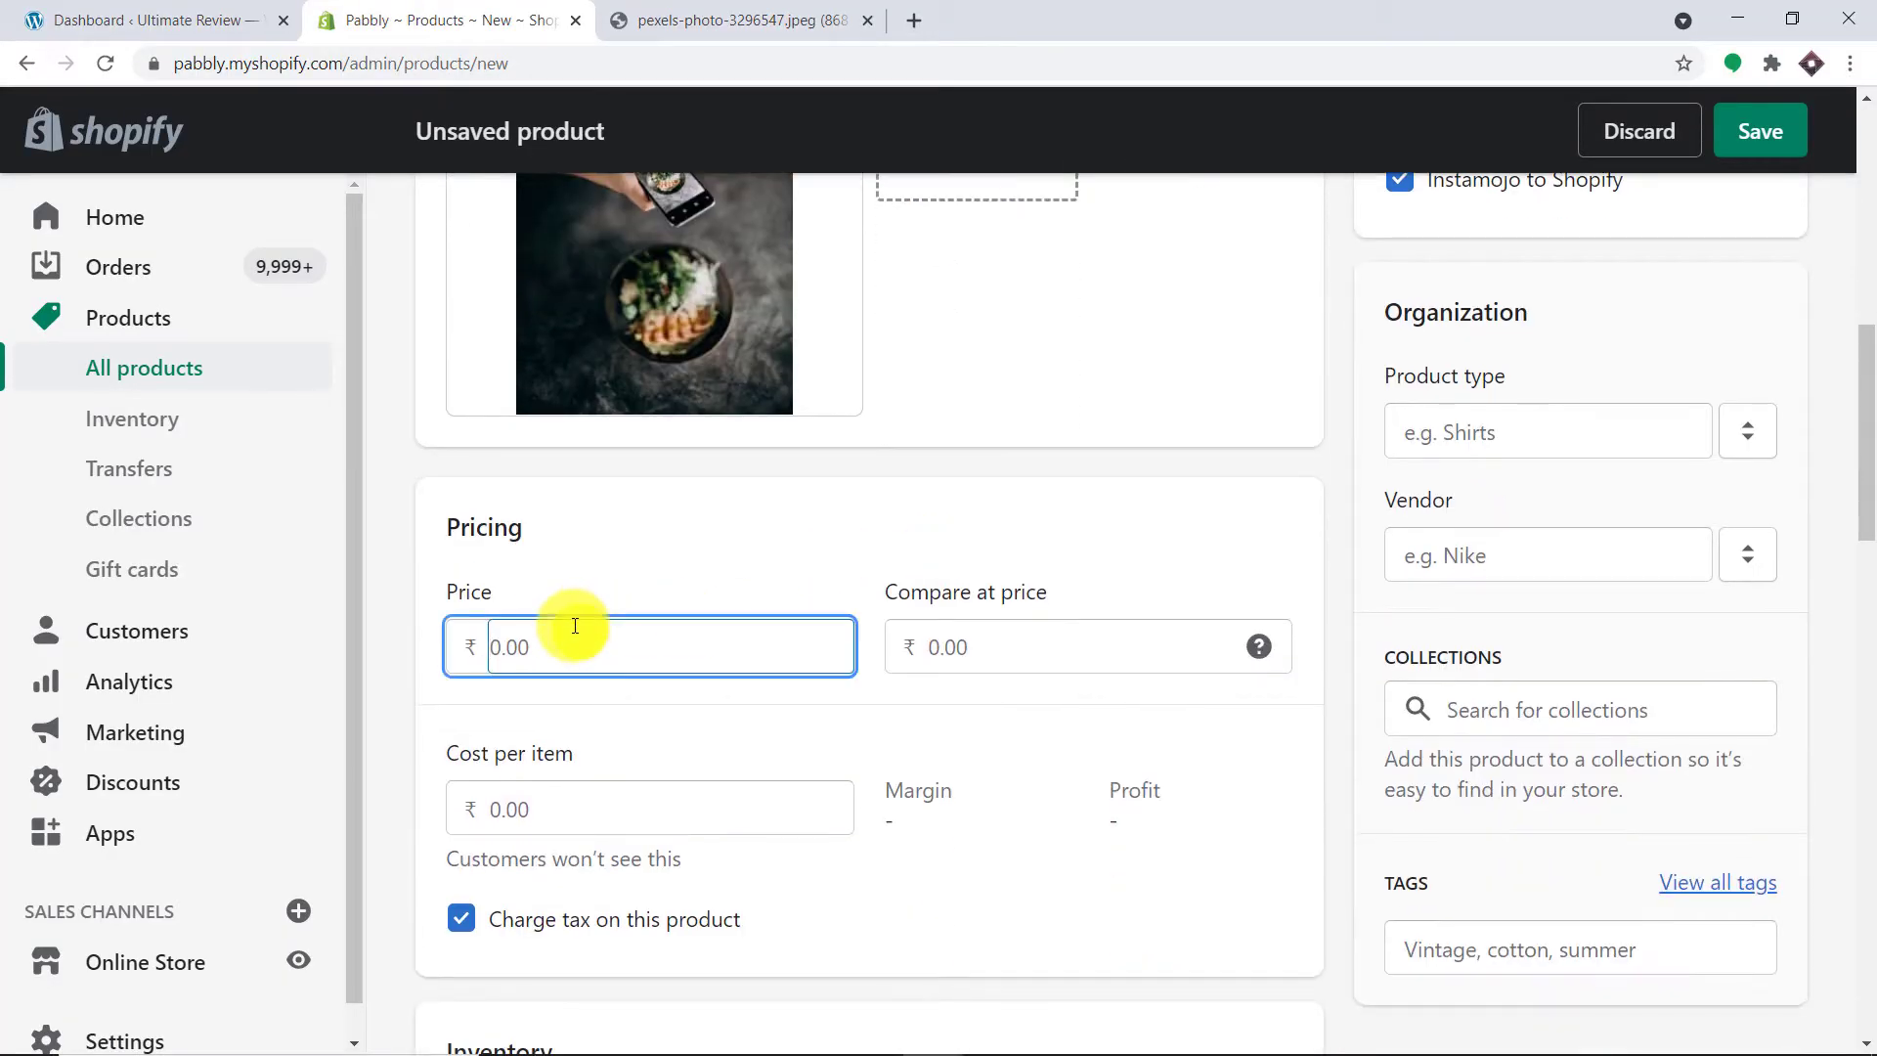
text(500)
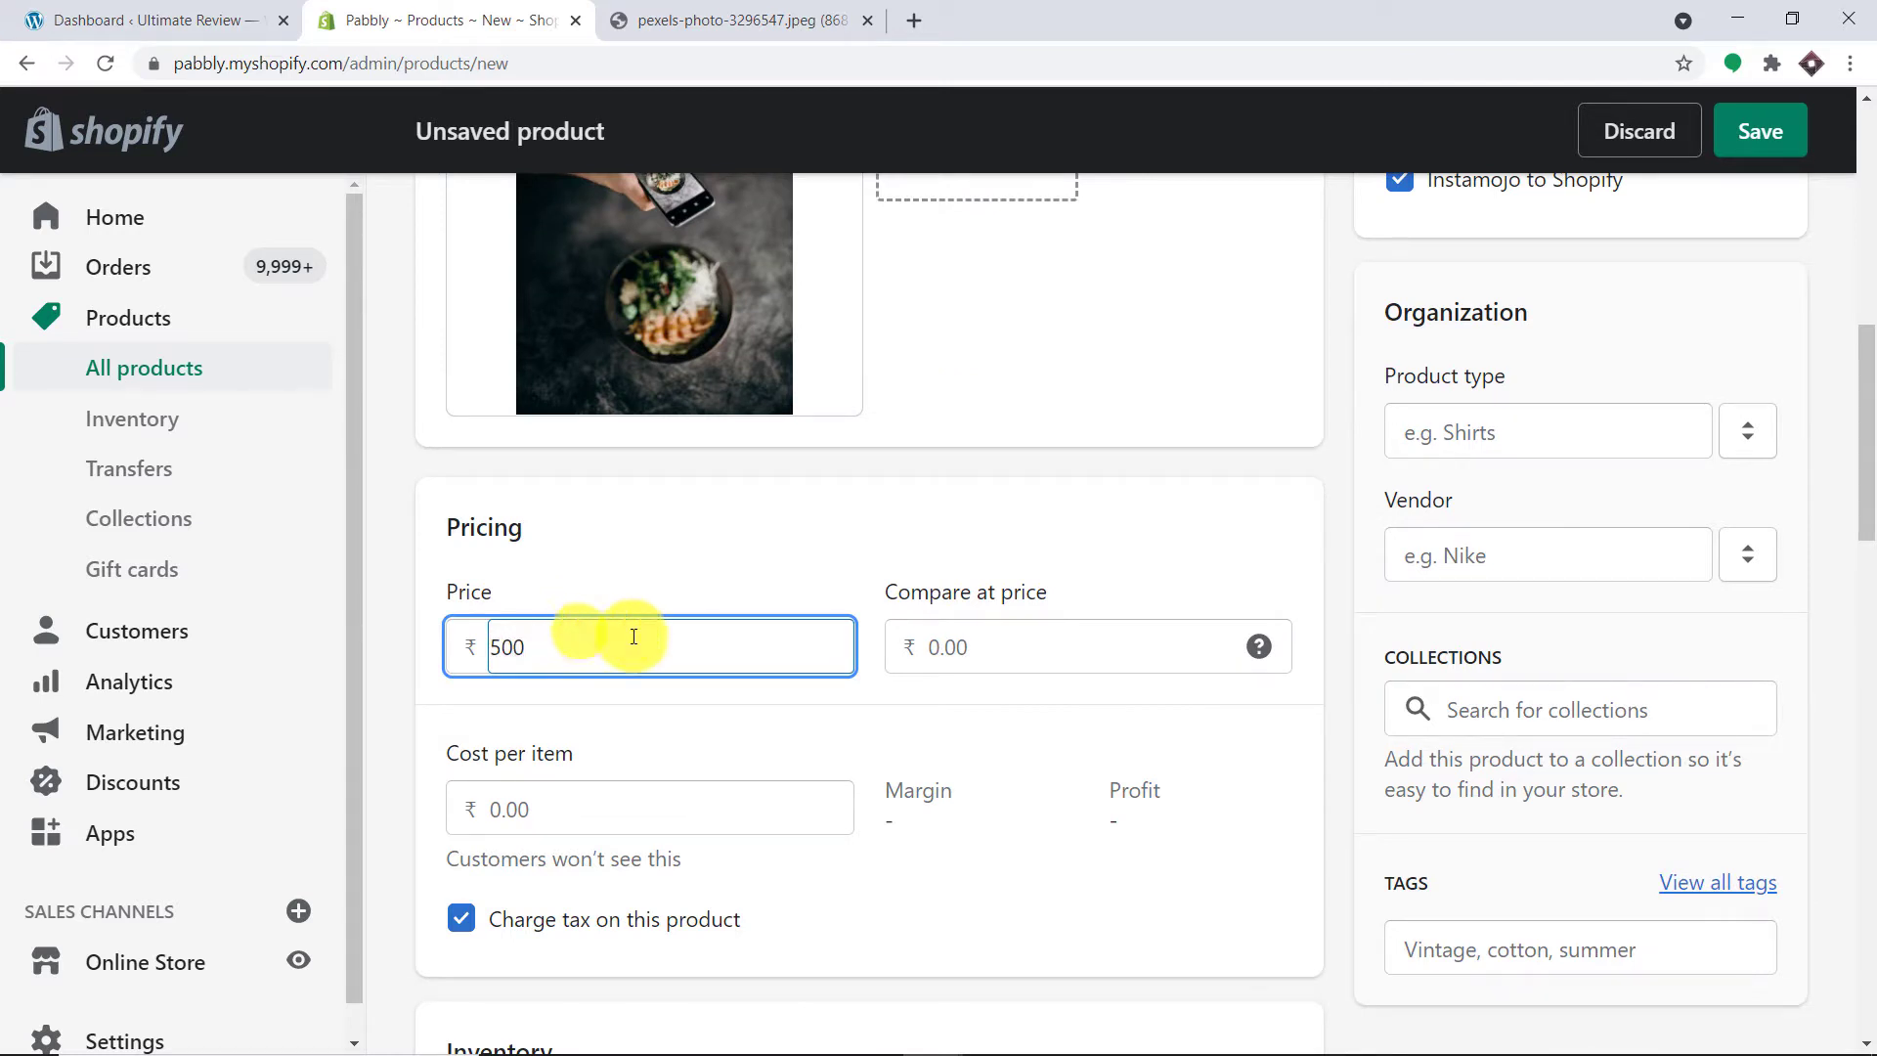
click(937, 626)
text(200)
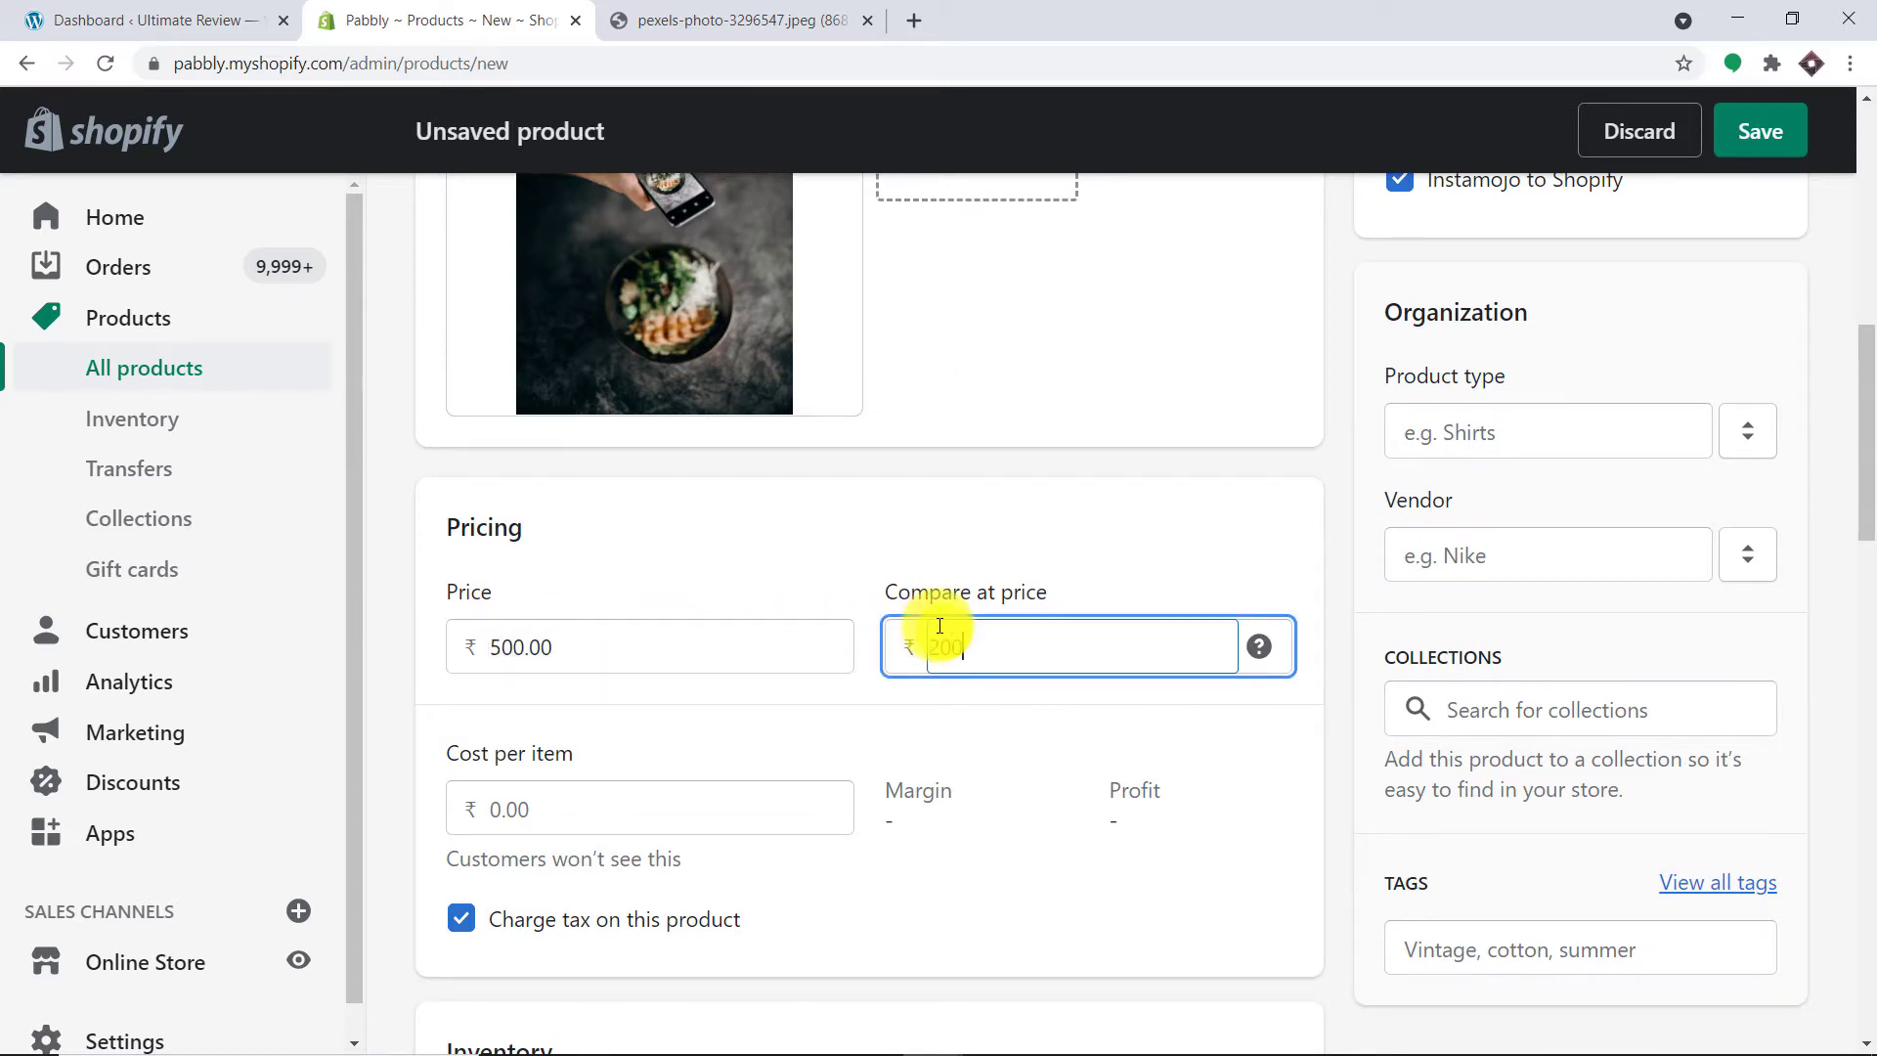
scroll(939, 626, down, 3)
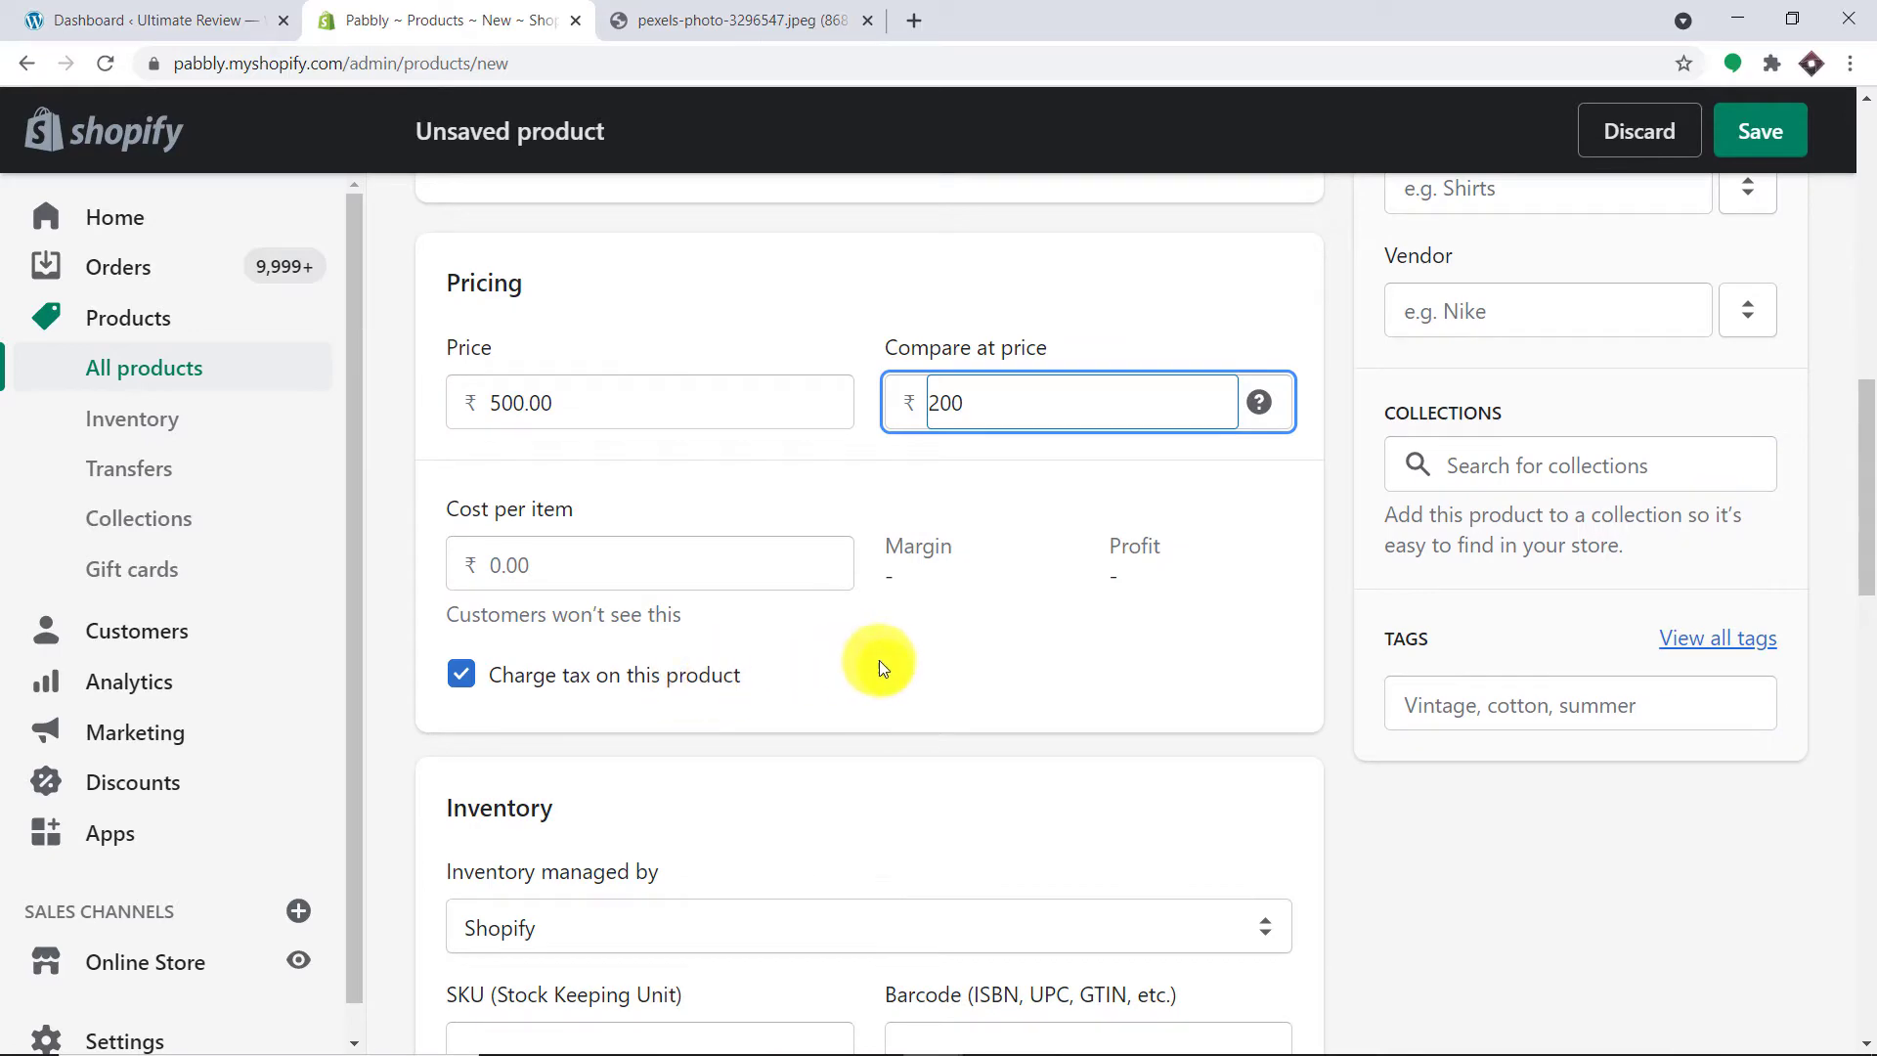
click(885, 660)
Step: Set the product status to Active and save the product
scroll(893, 528, down, 5)
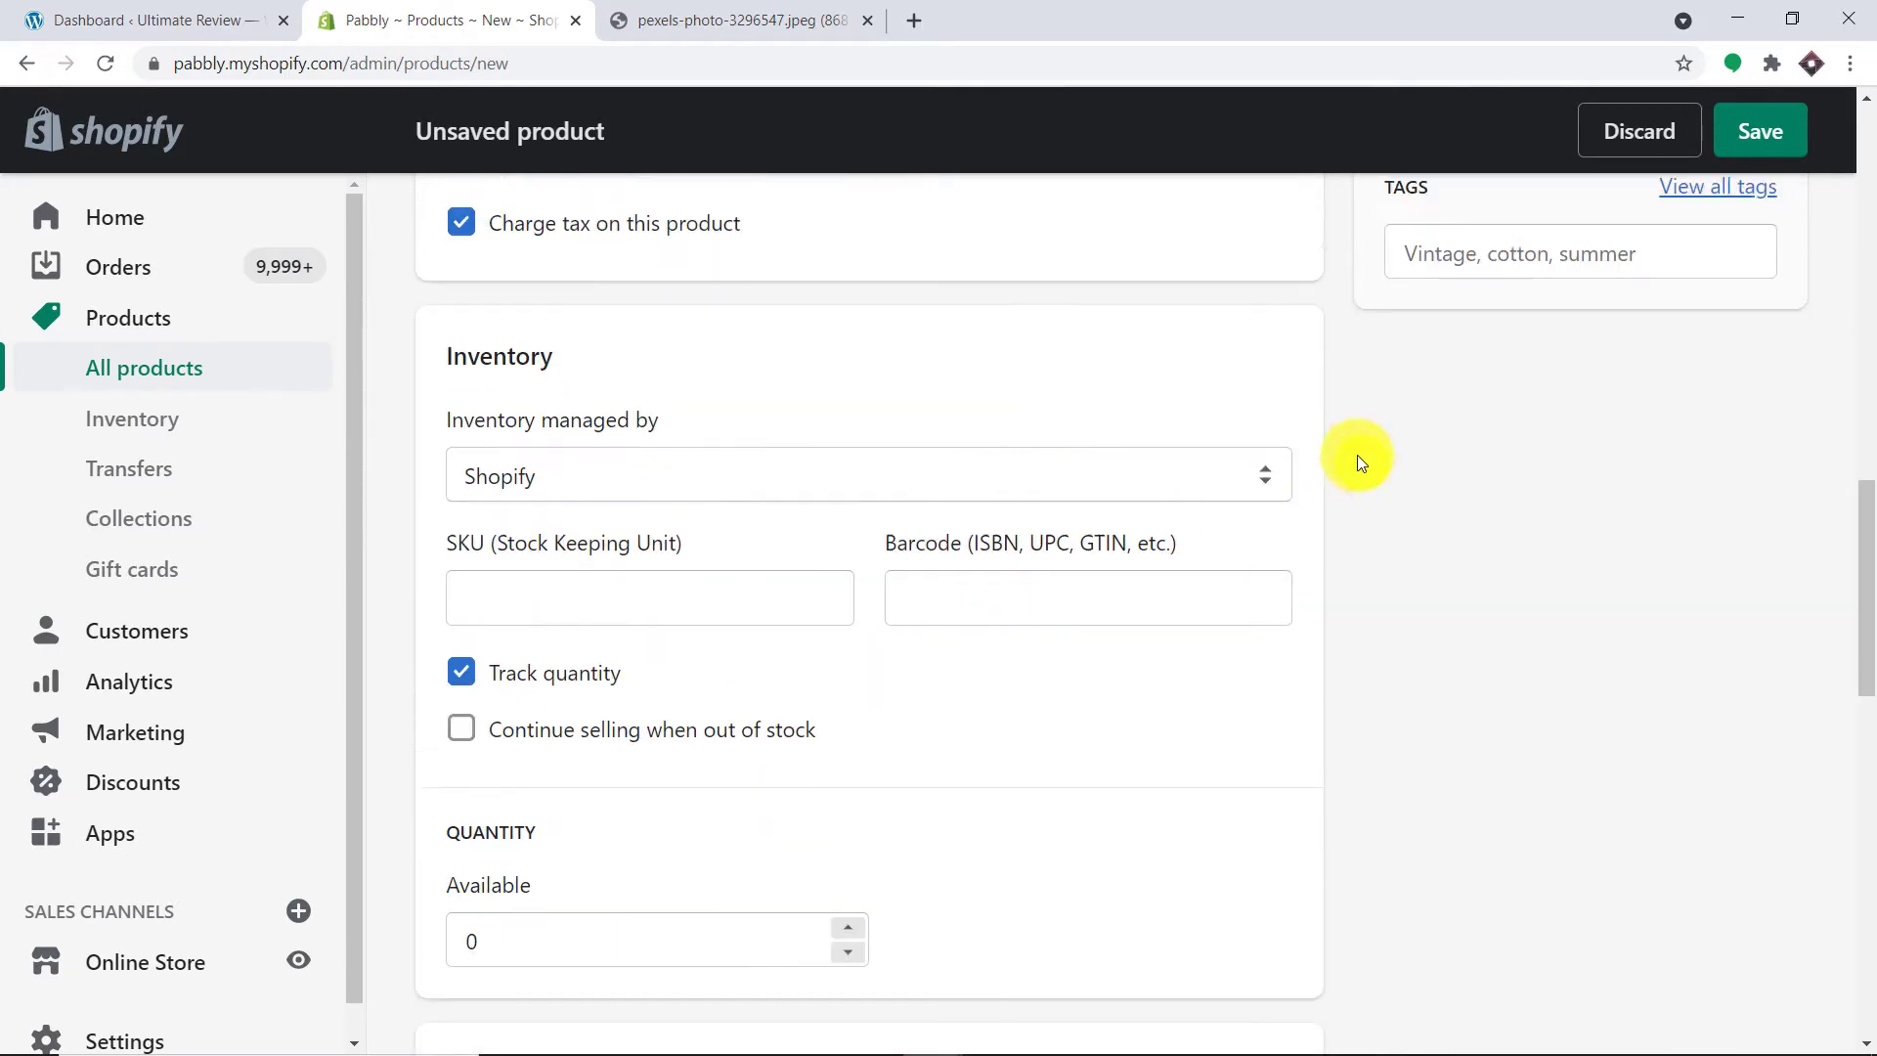
scroll(1361, 454, up, 12)
scroll(1365, 455, up, 4)
click(1457, 408)
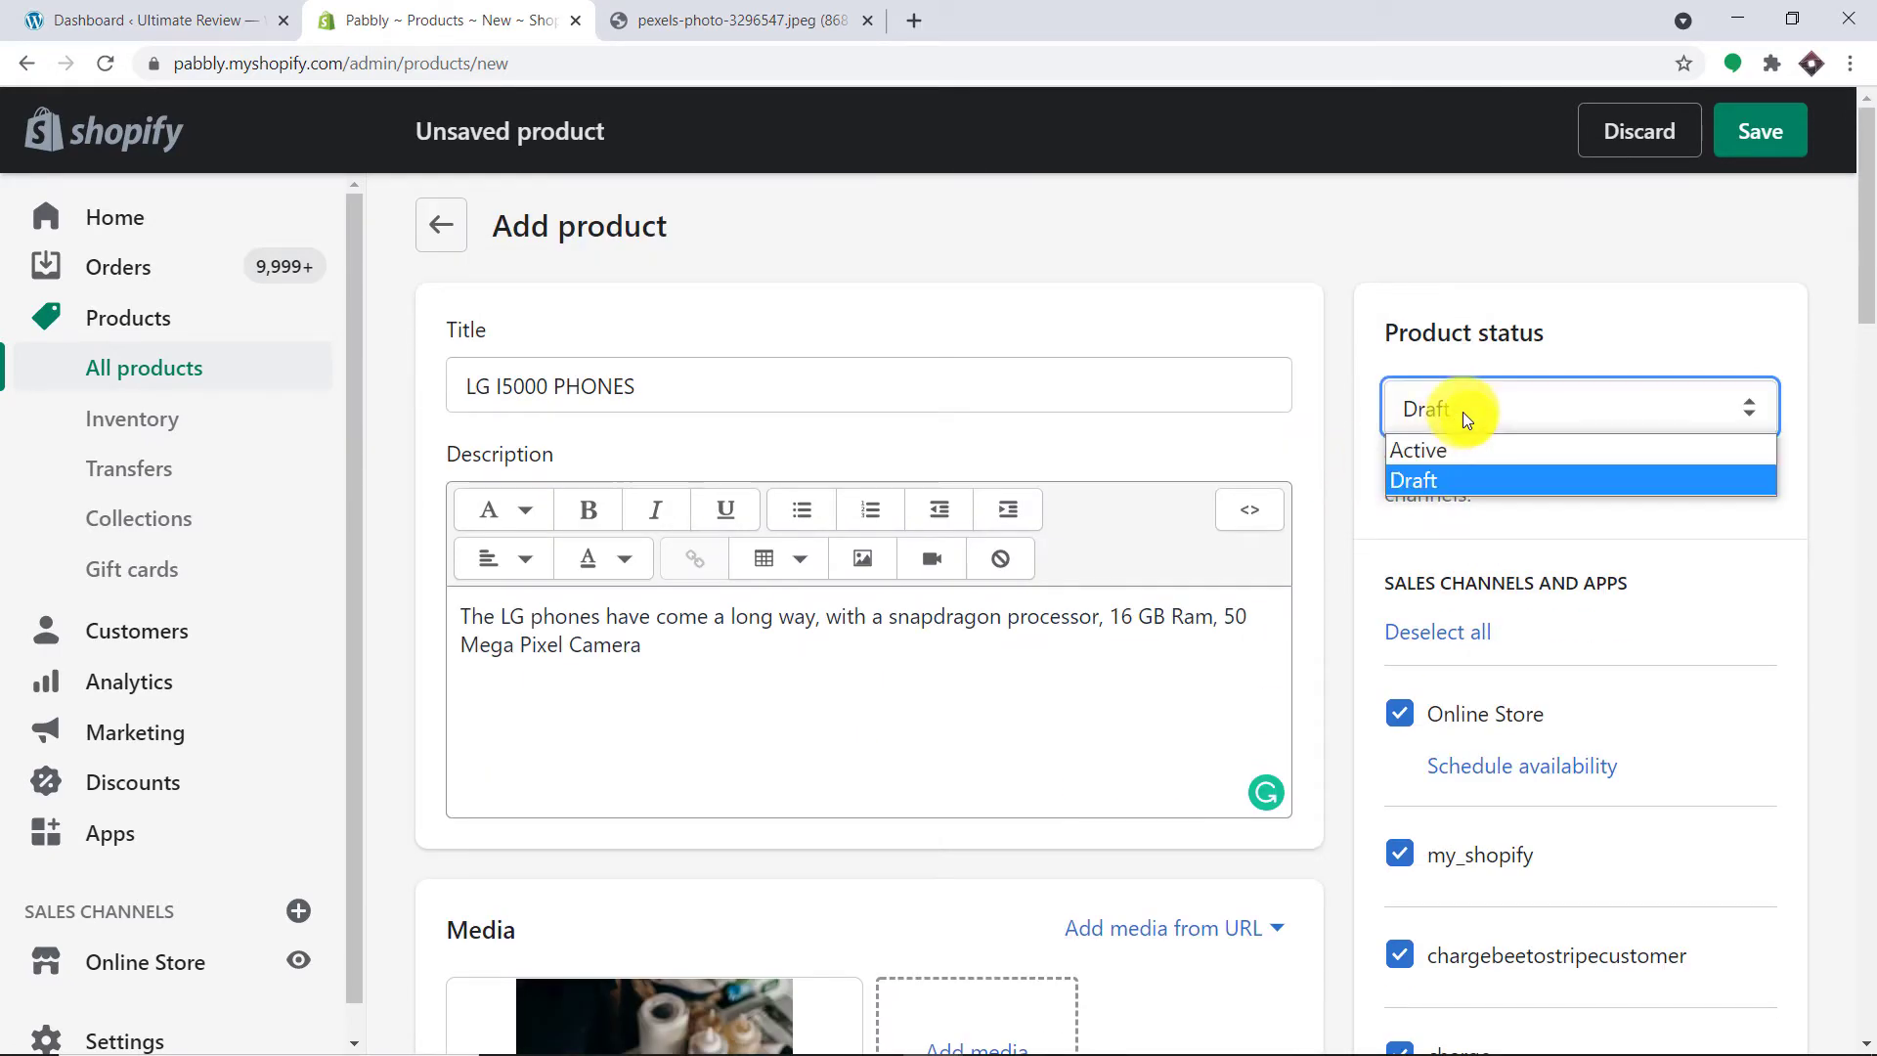
click(1491, 450)
click(1750, 134)
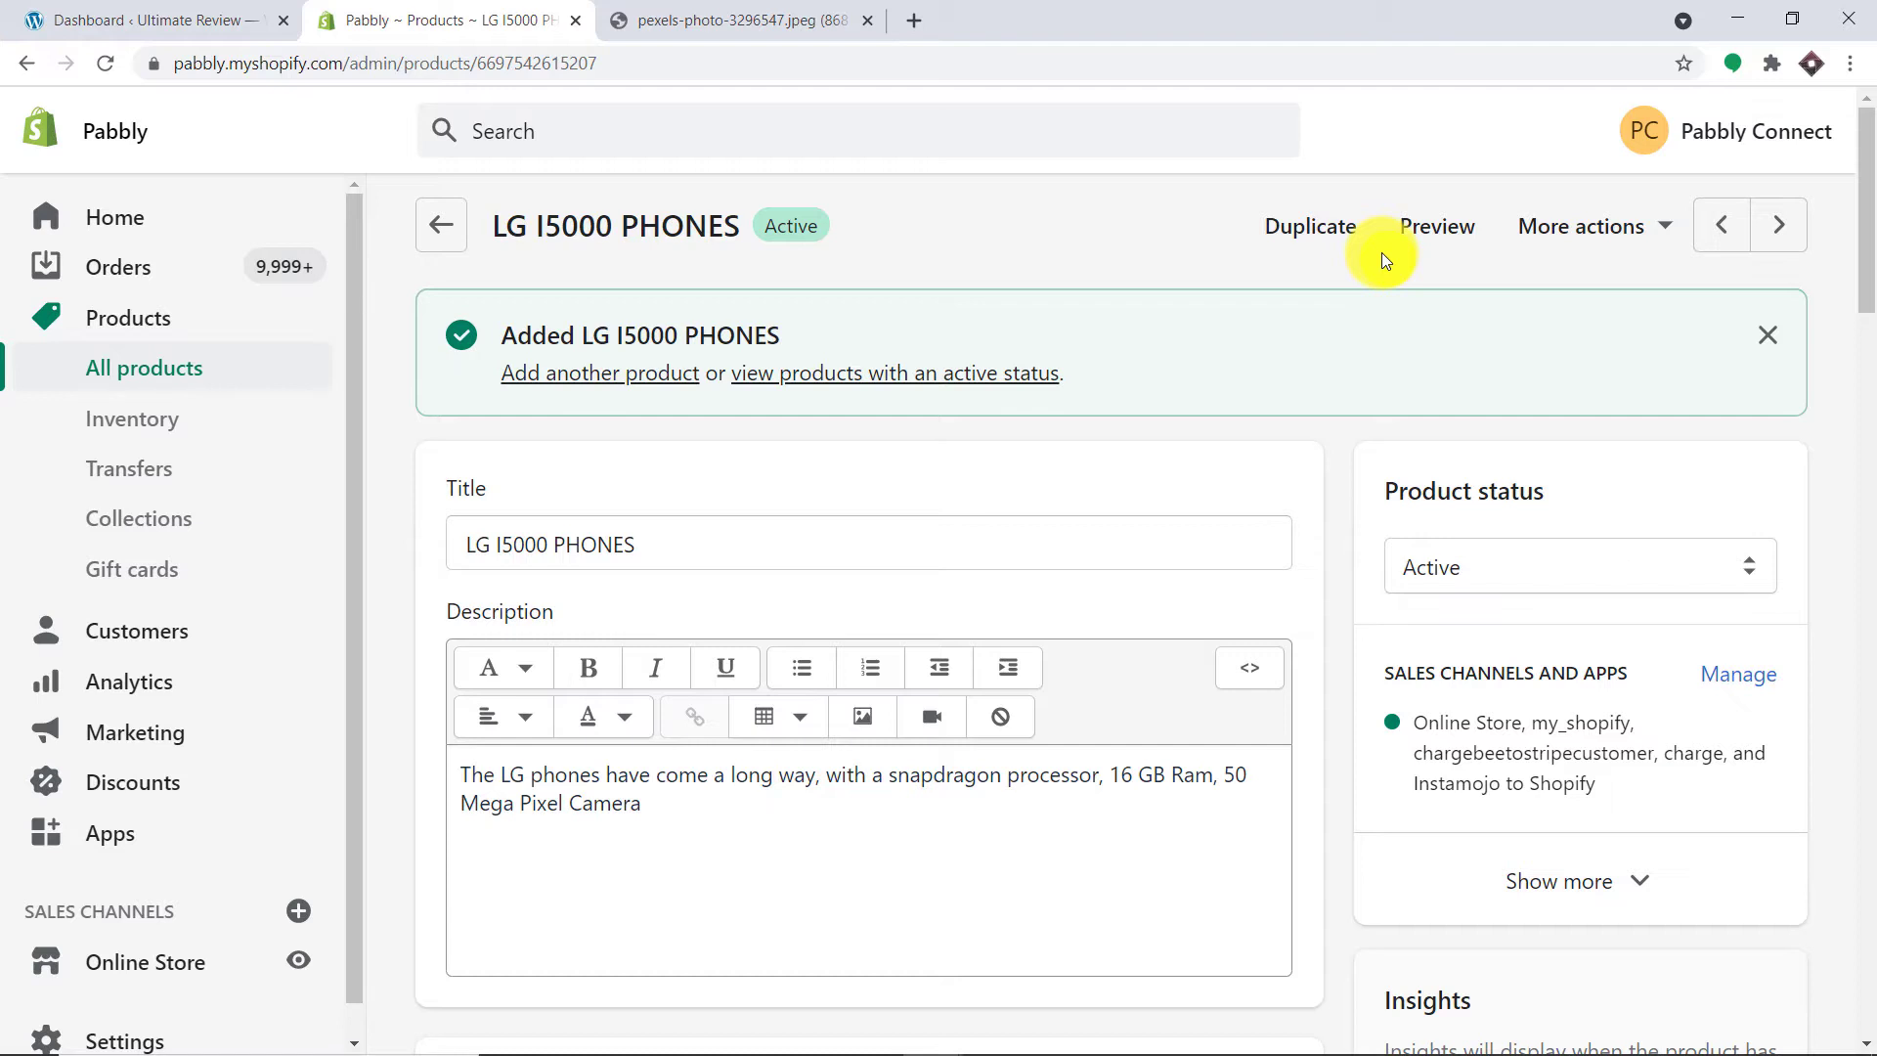
Step: Open the LG I5000 PHONES post from WordPress's All Posts list in a new tab
click(198, 12)
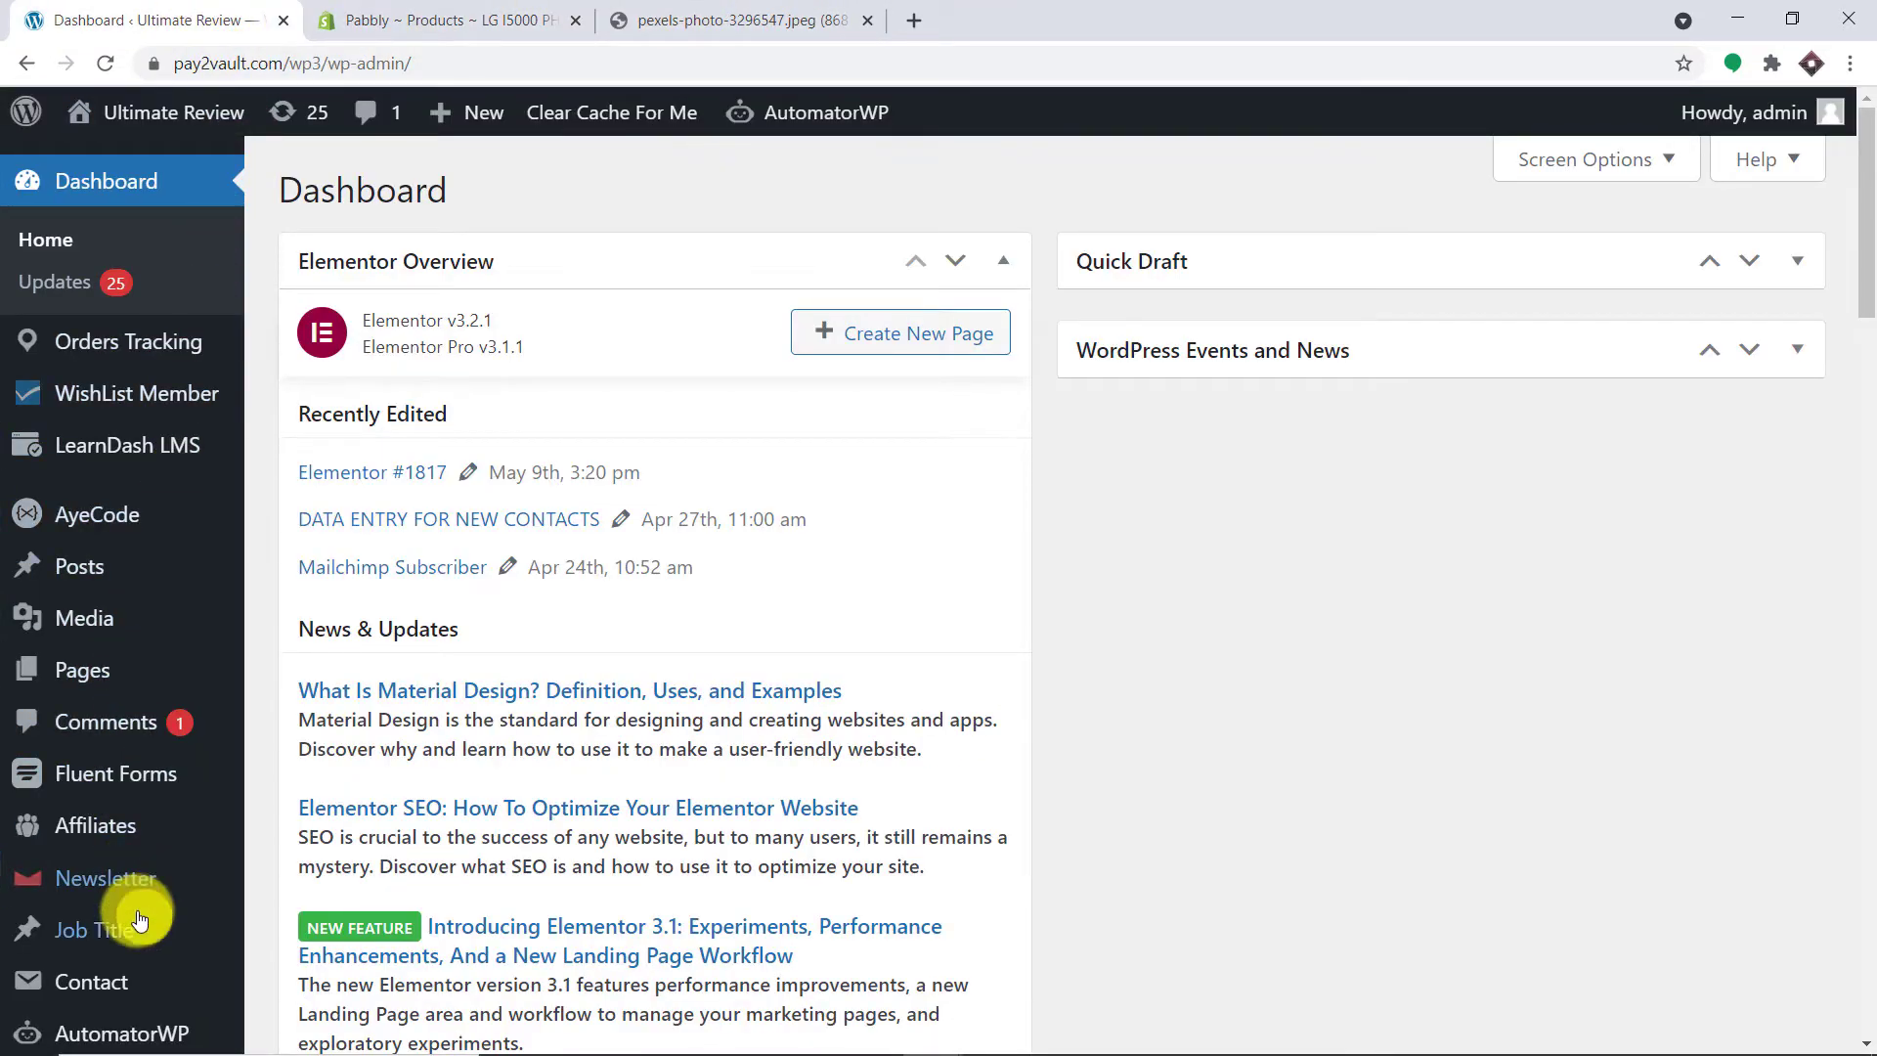
mouse_move(92, 564)
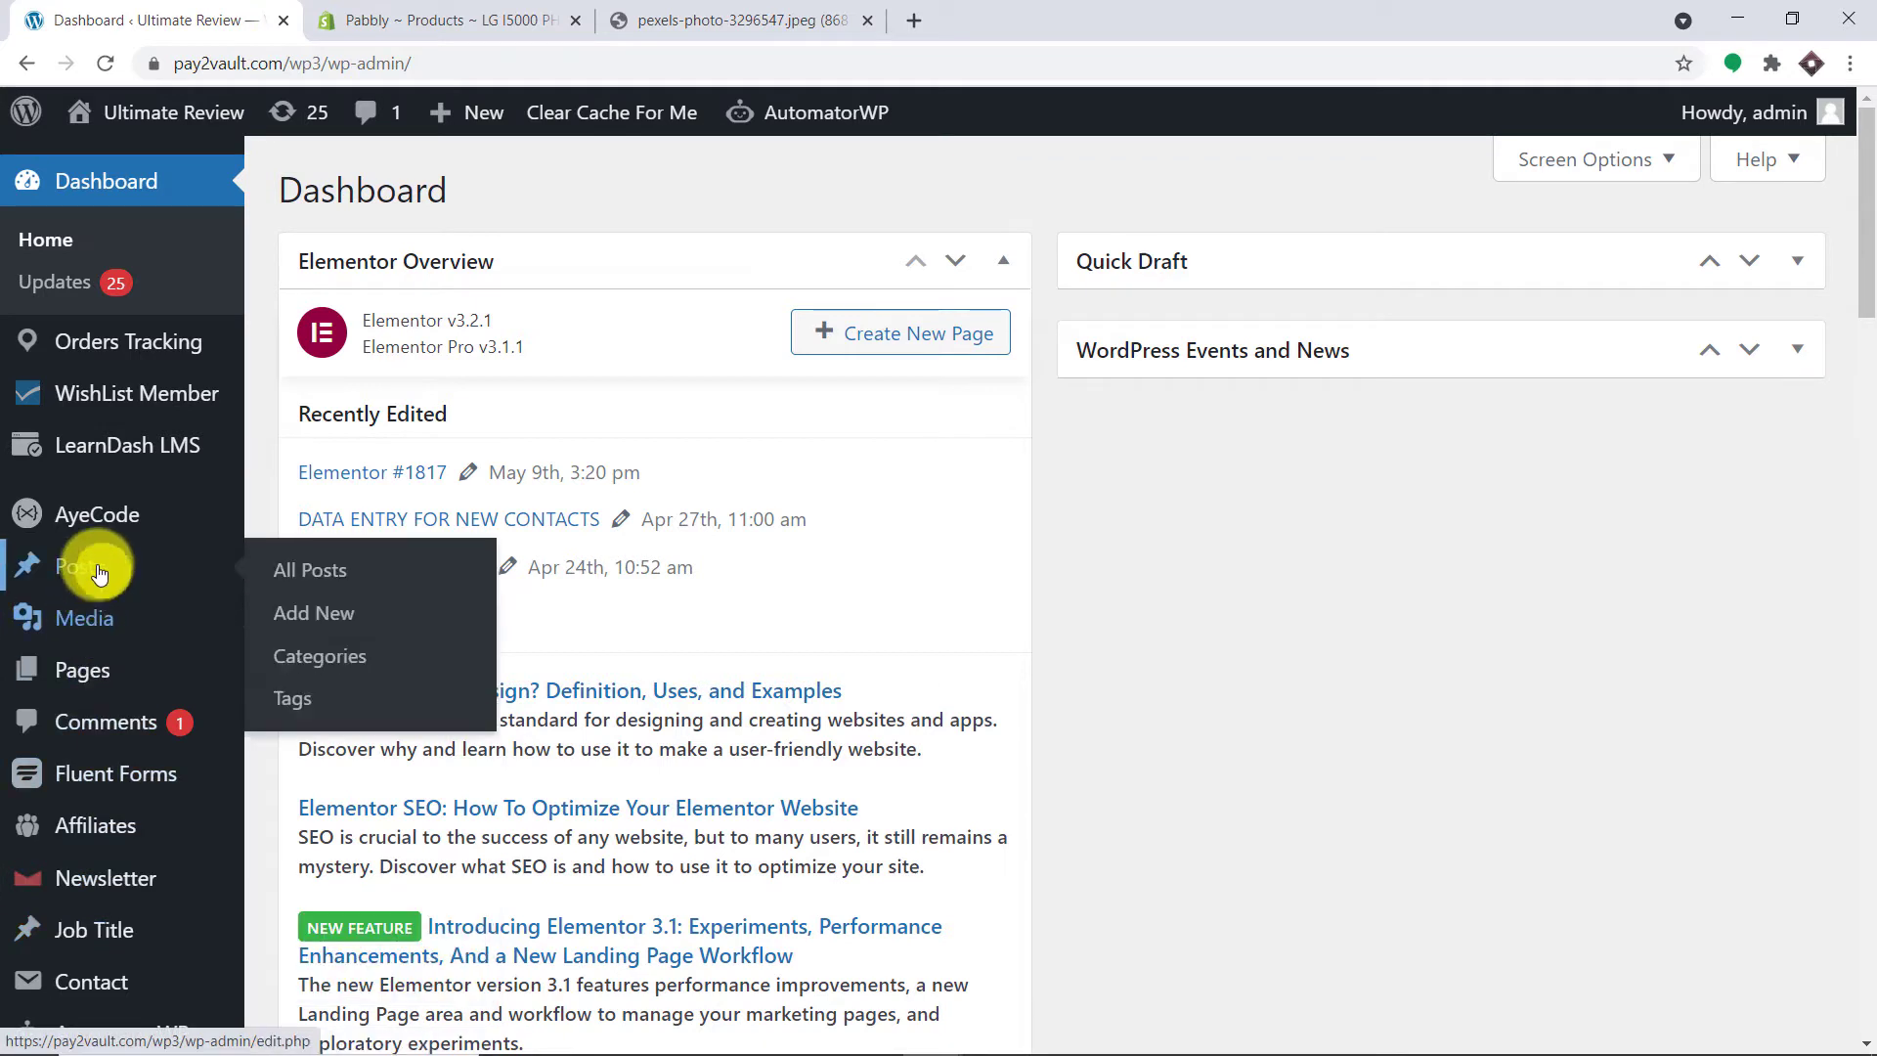
click(296, 572)
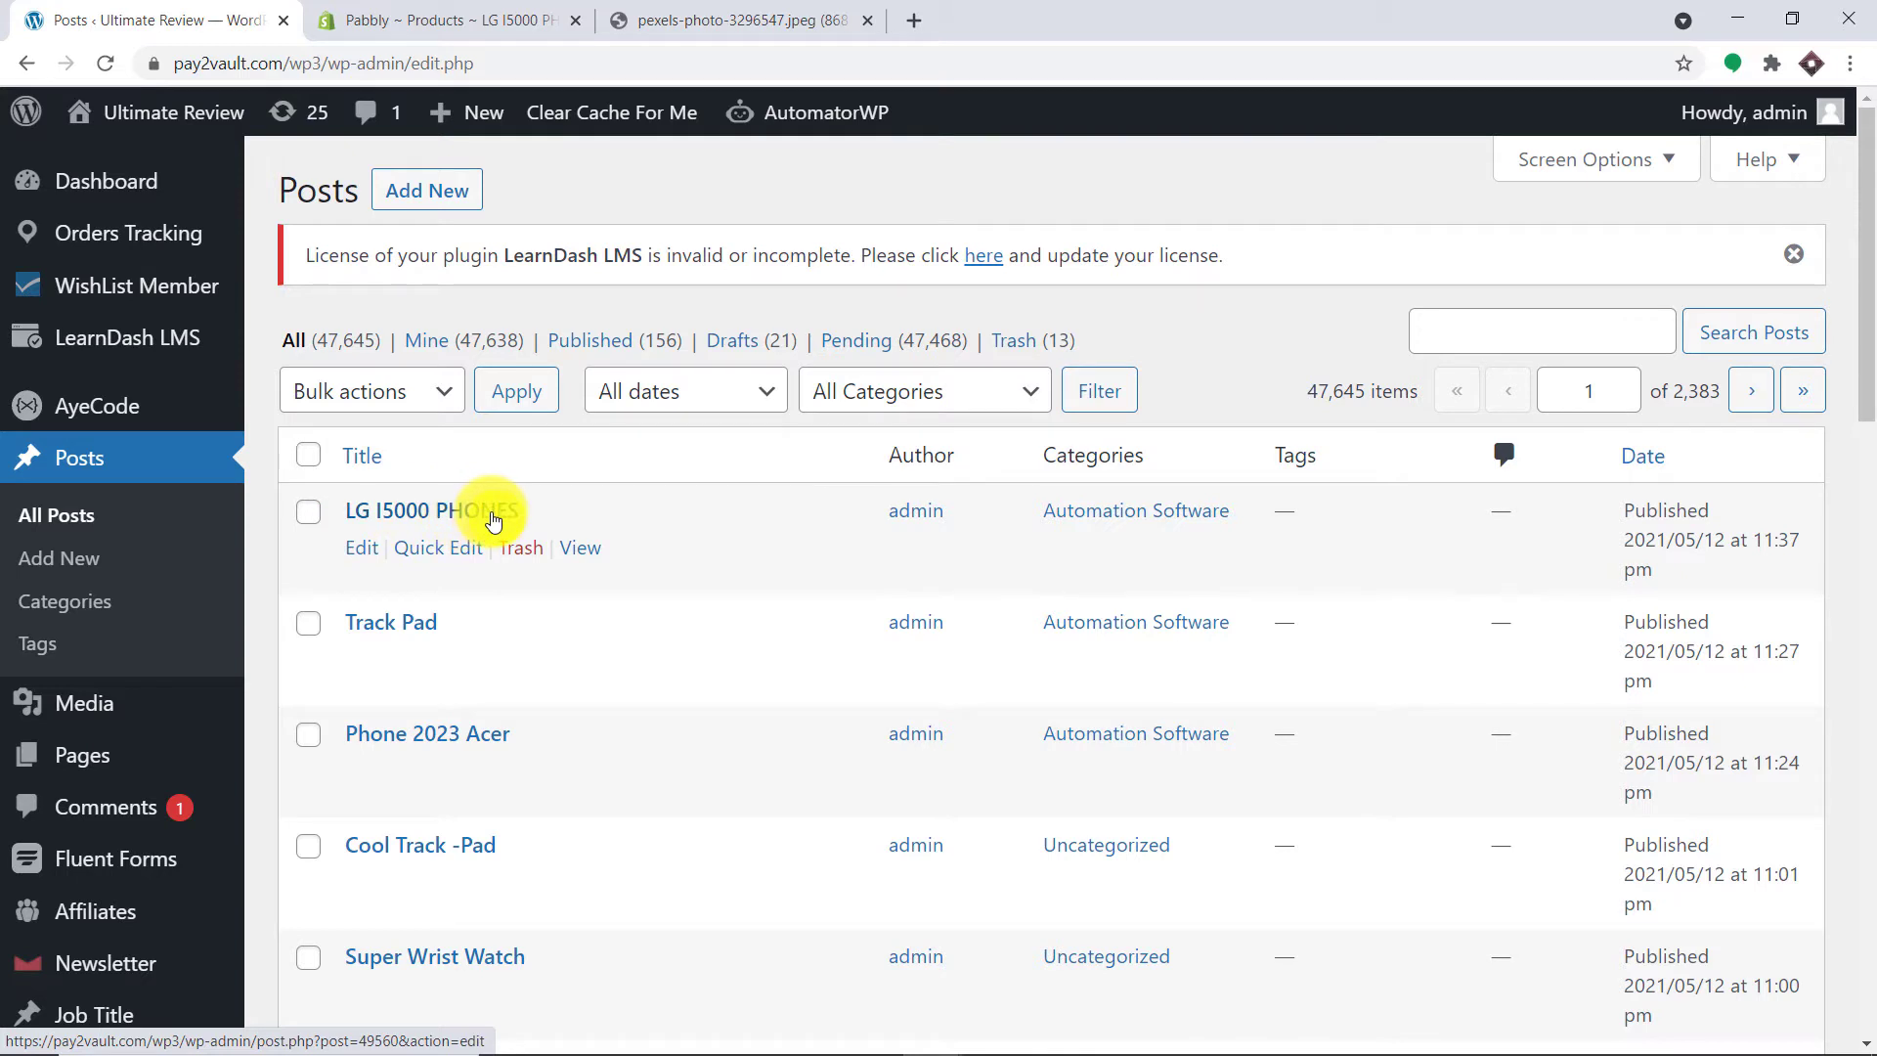
right_click(595, 554)
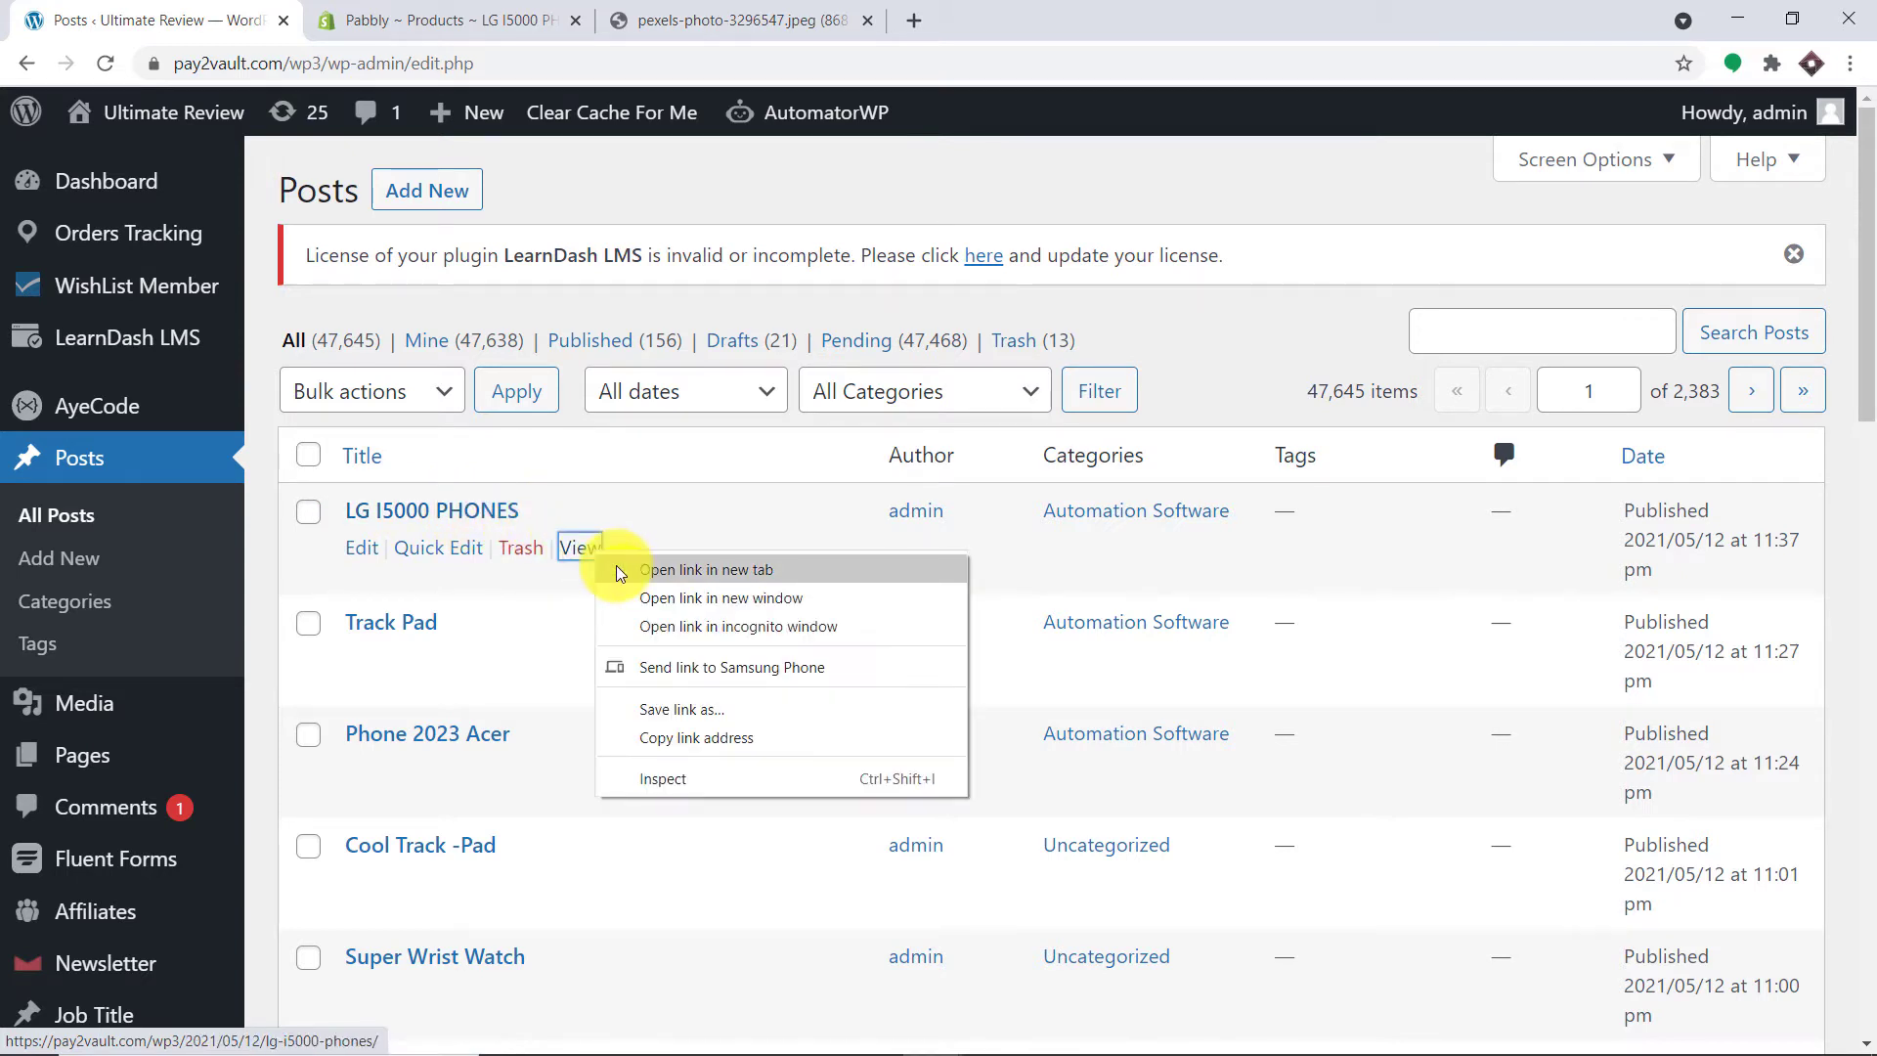
click(619, 570)
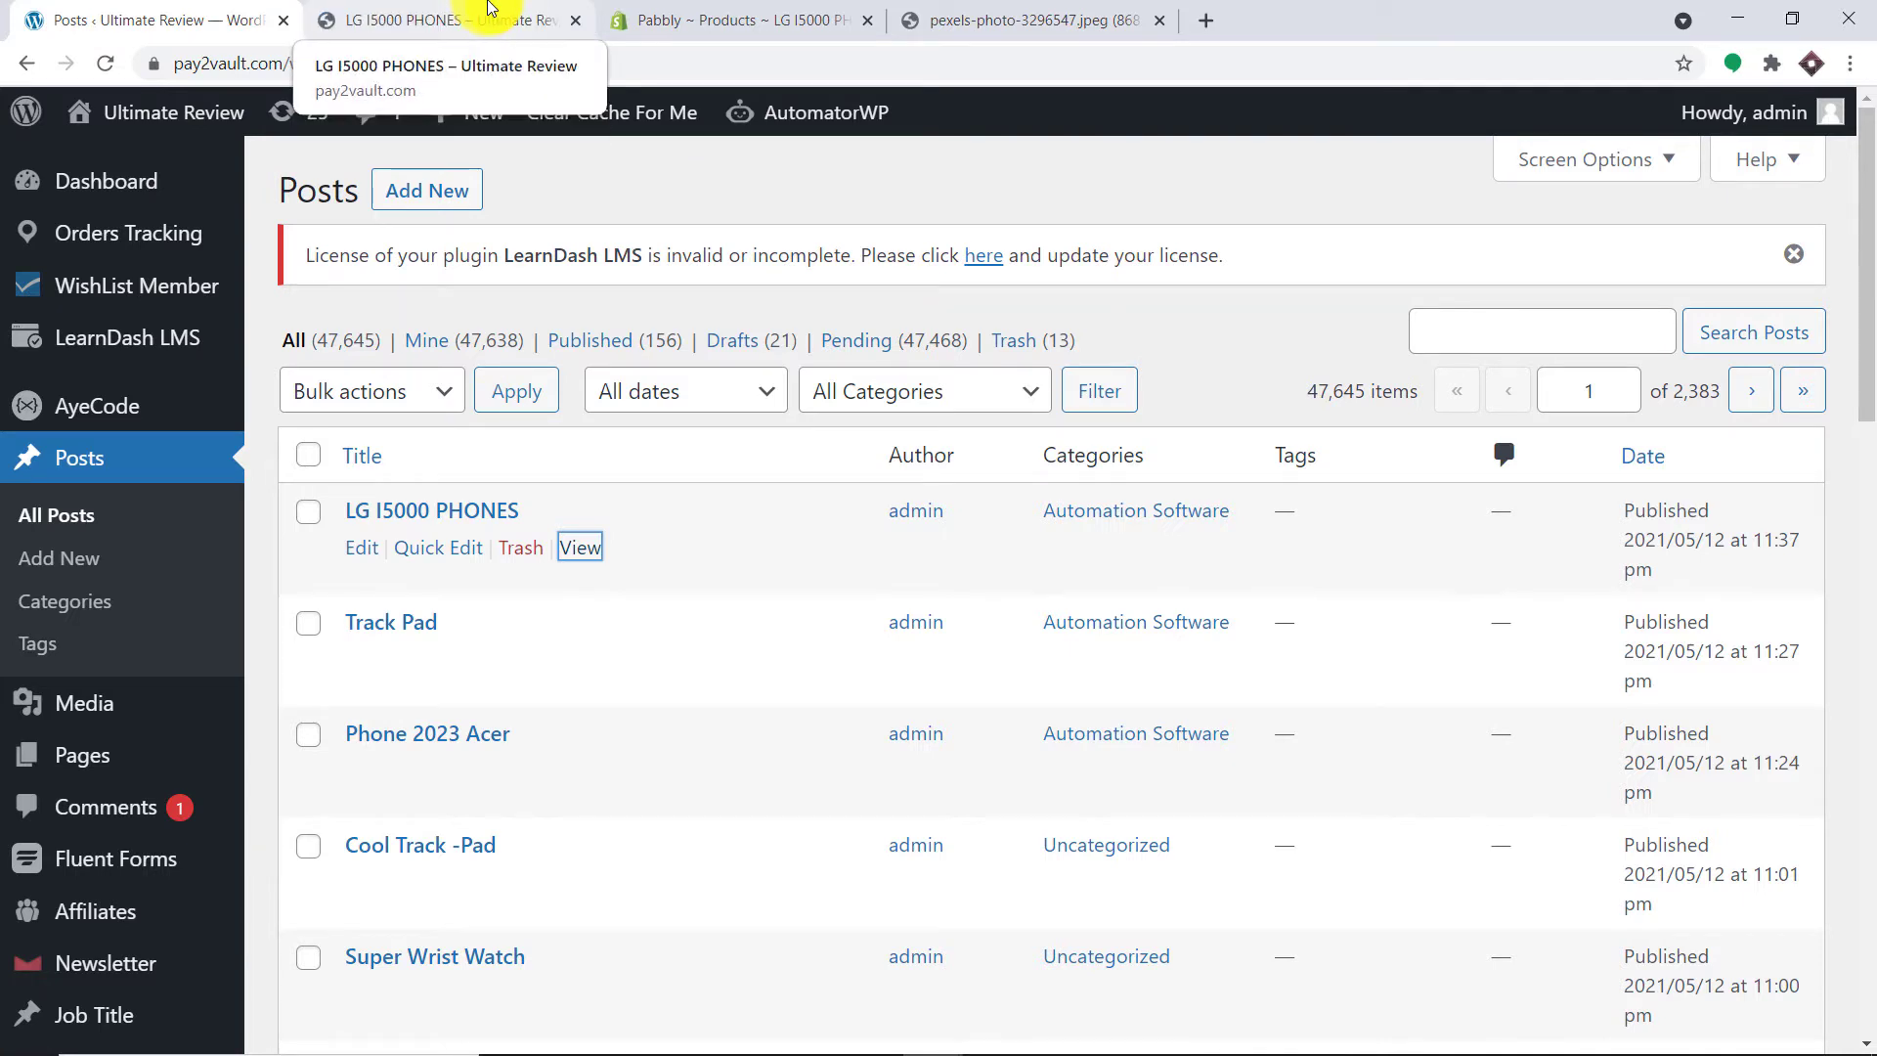
Step: Review the published post's title, photo and specs, then start a blank browser tab
click(490, 7)
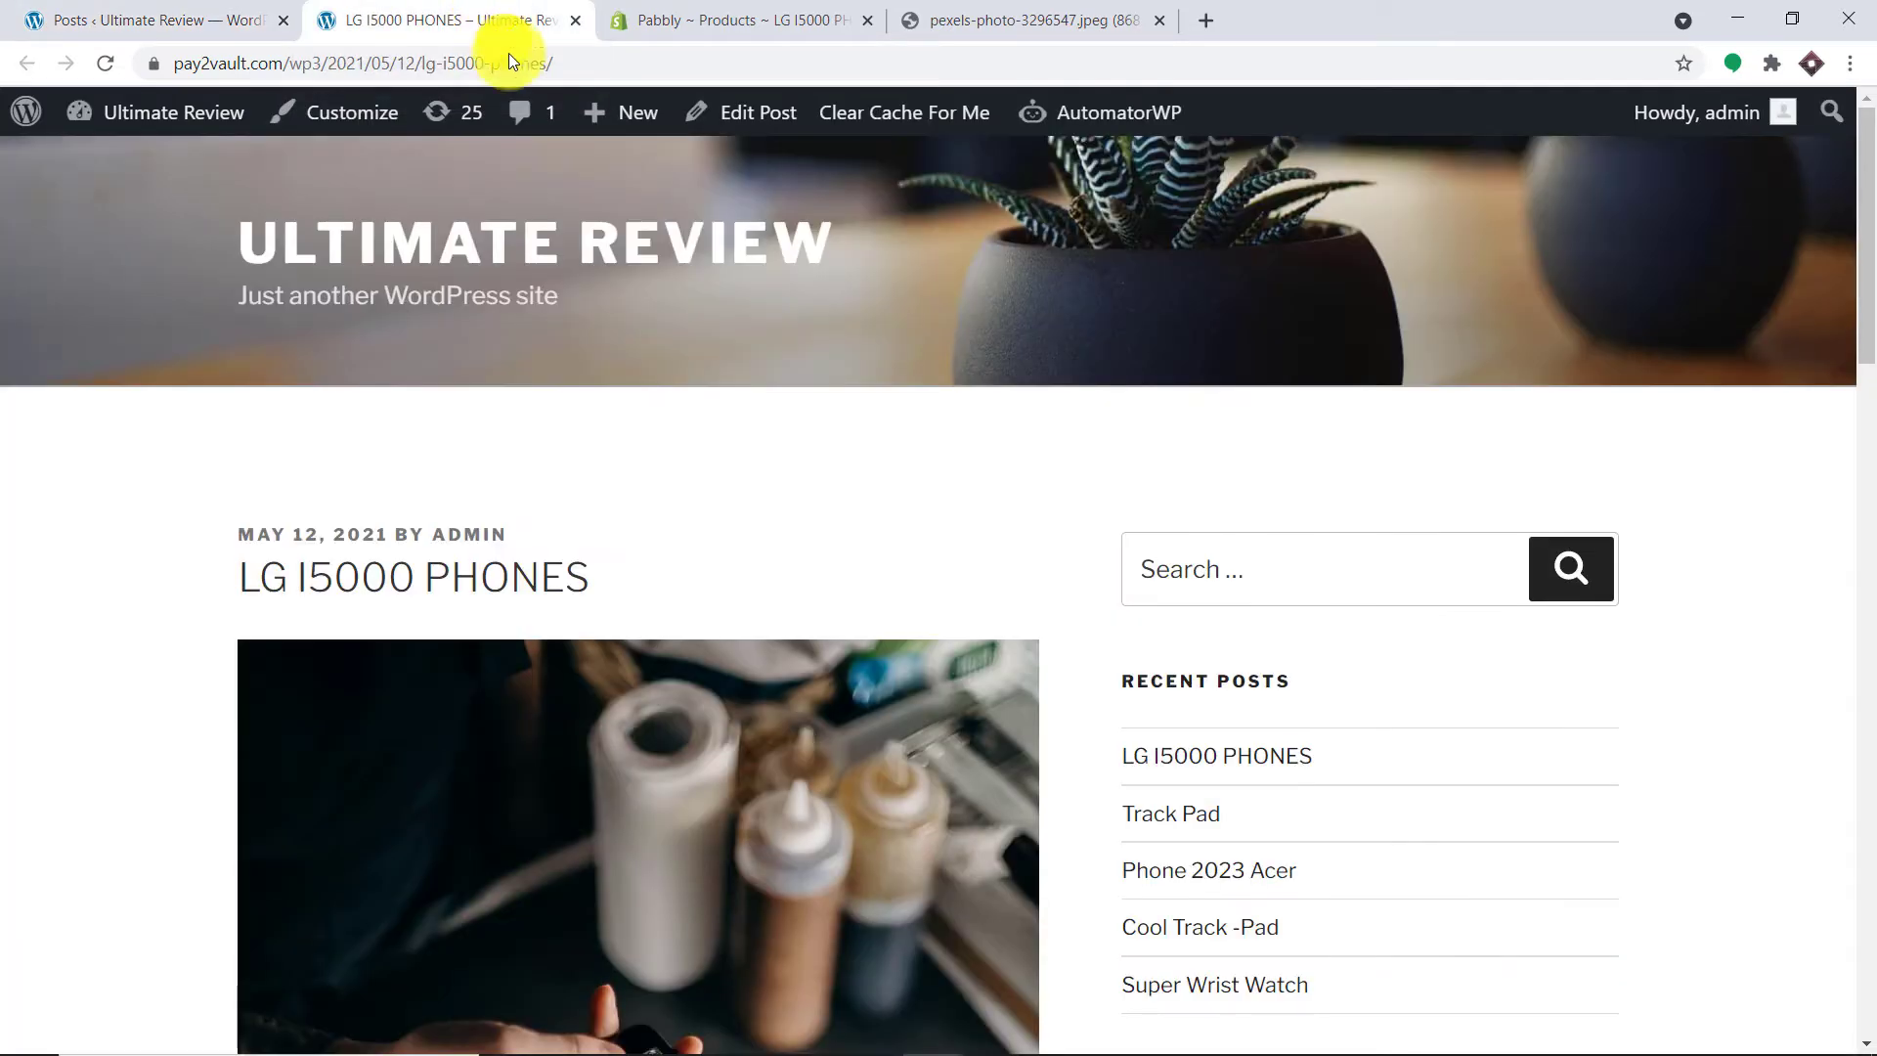
scroll(823, 481, down, 2)
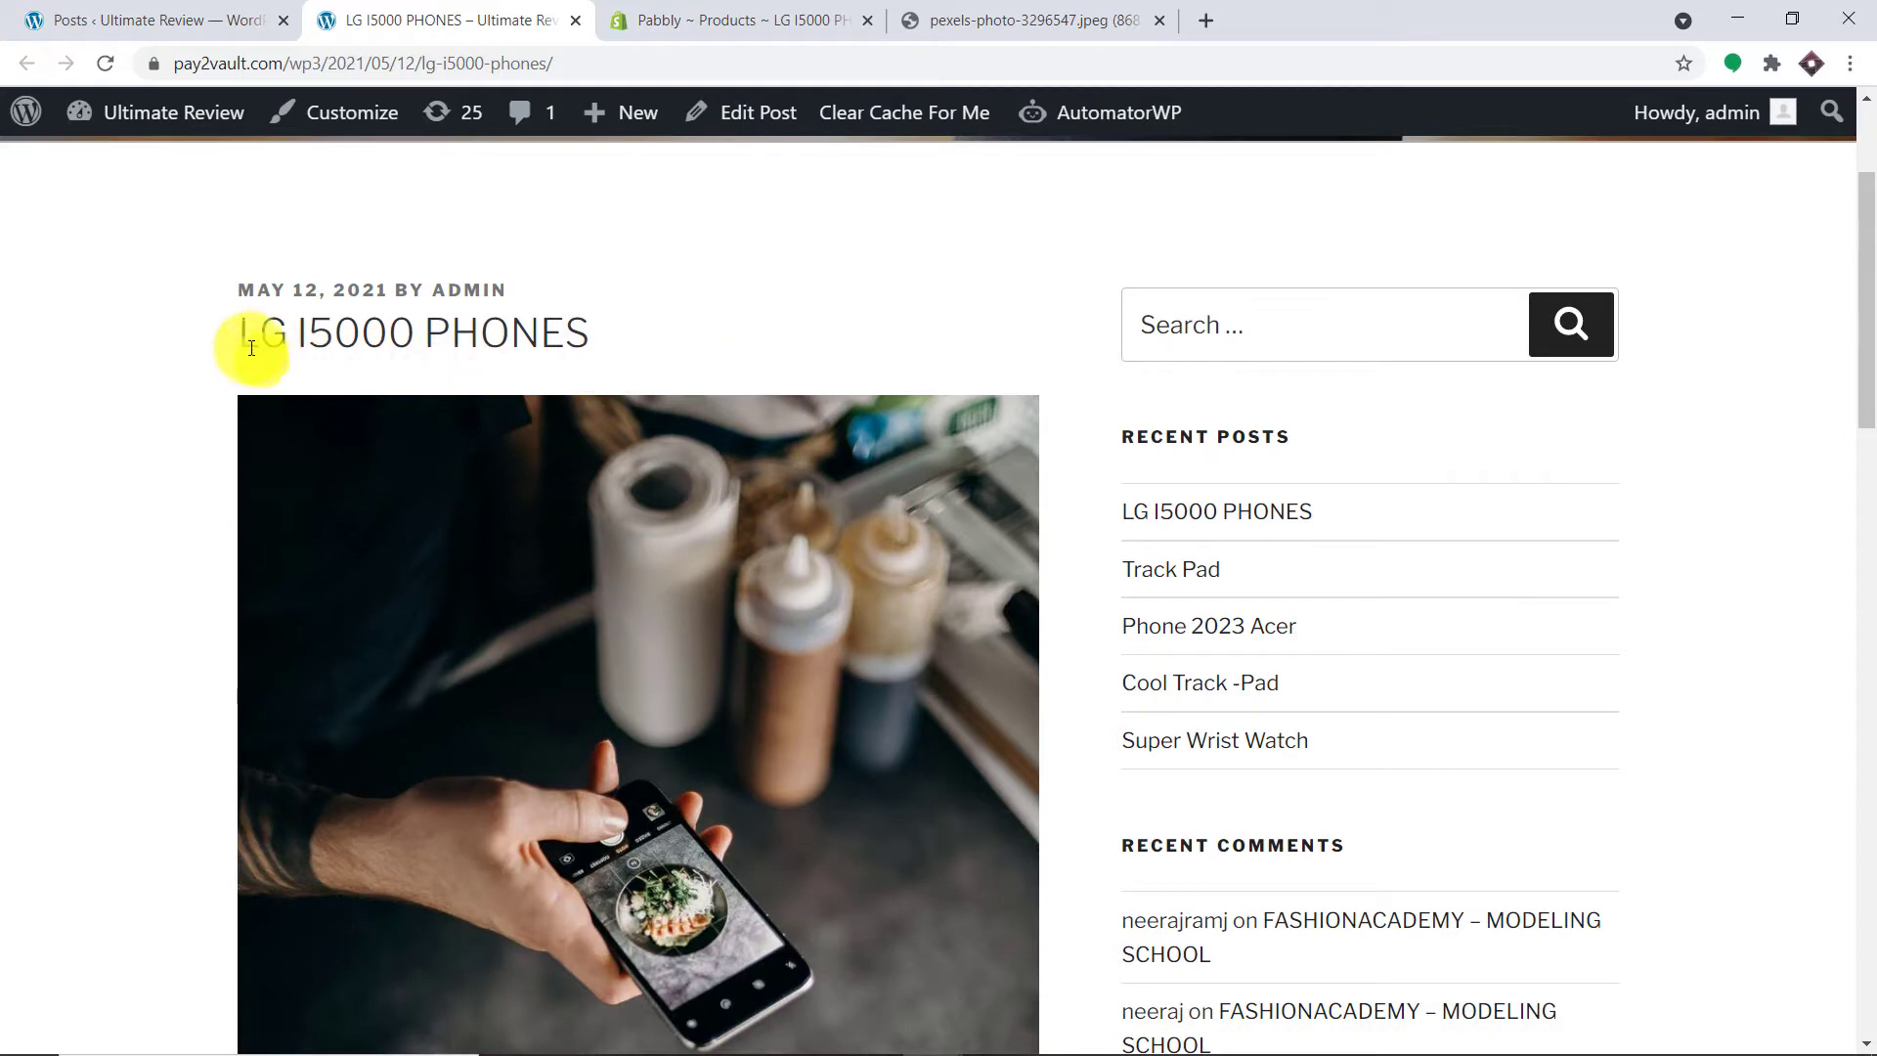
drag(244, 333, 595, 332)
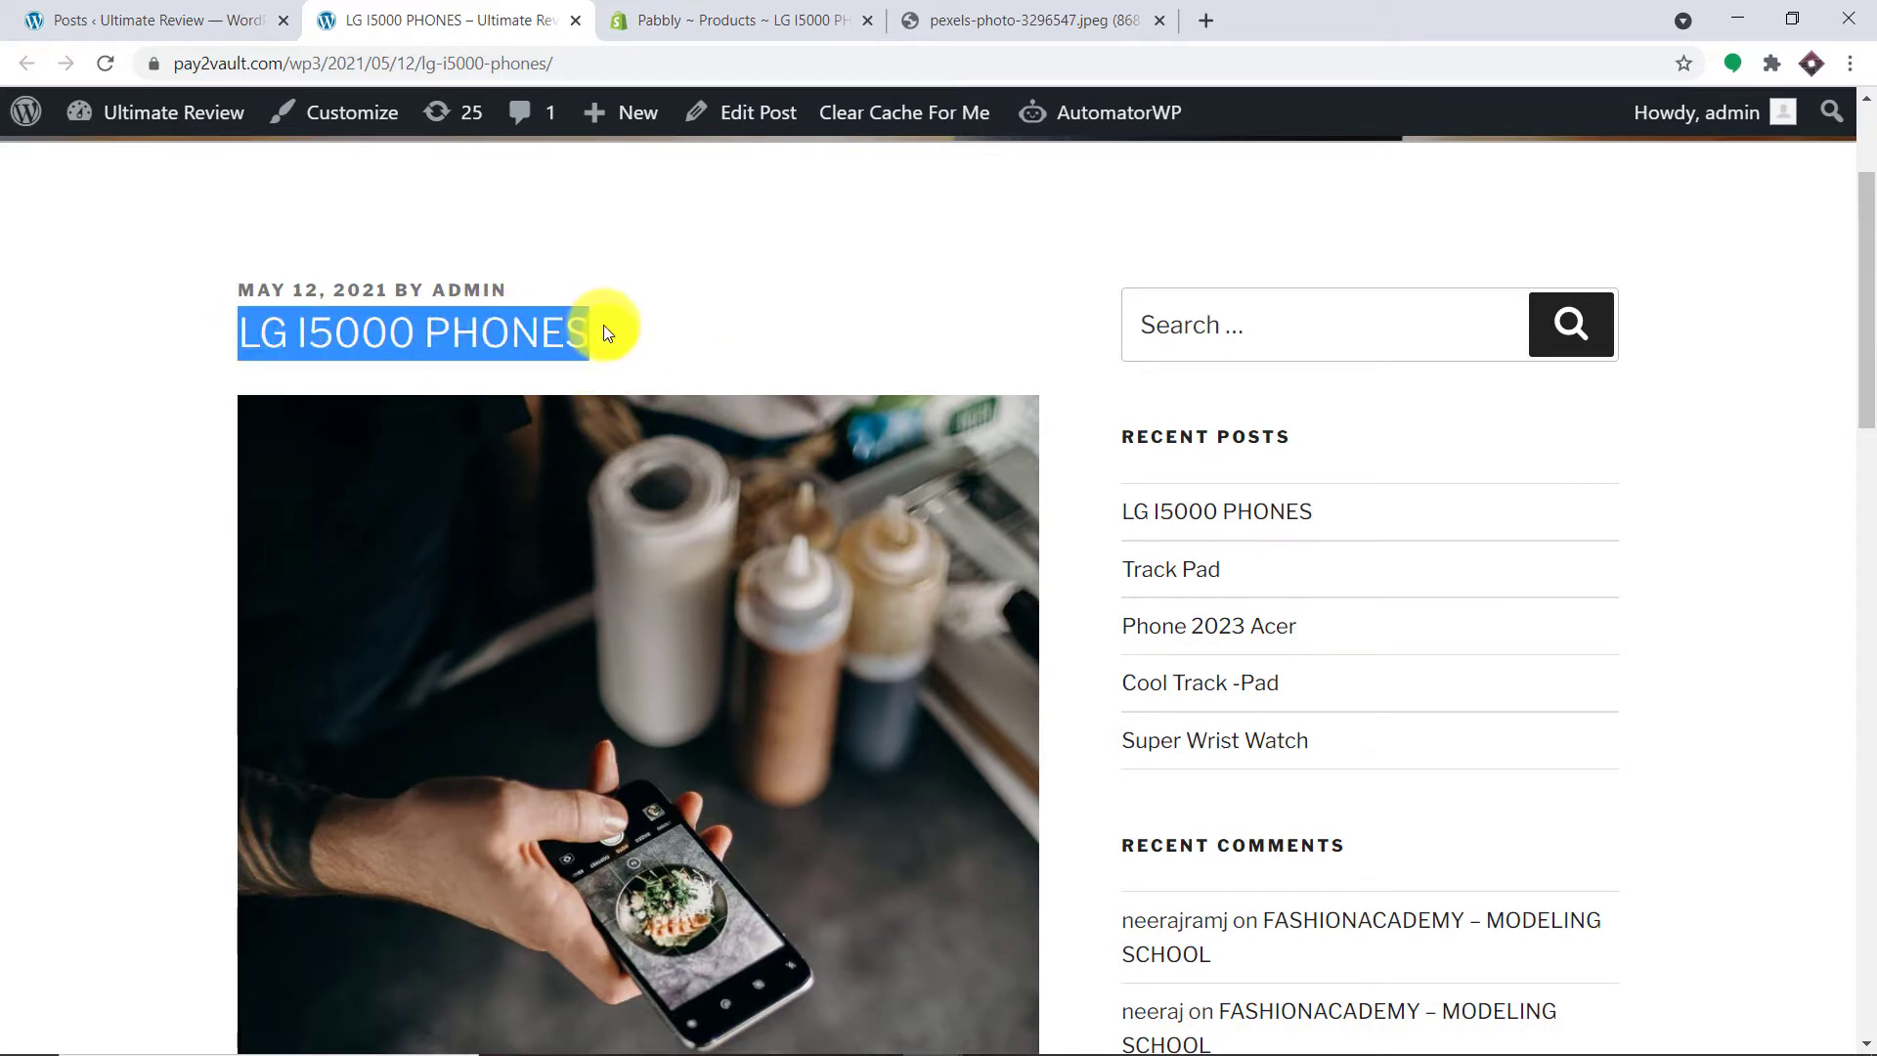
scroll(594, 303, down, 7)
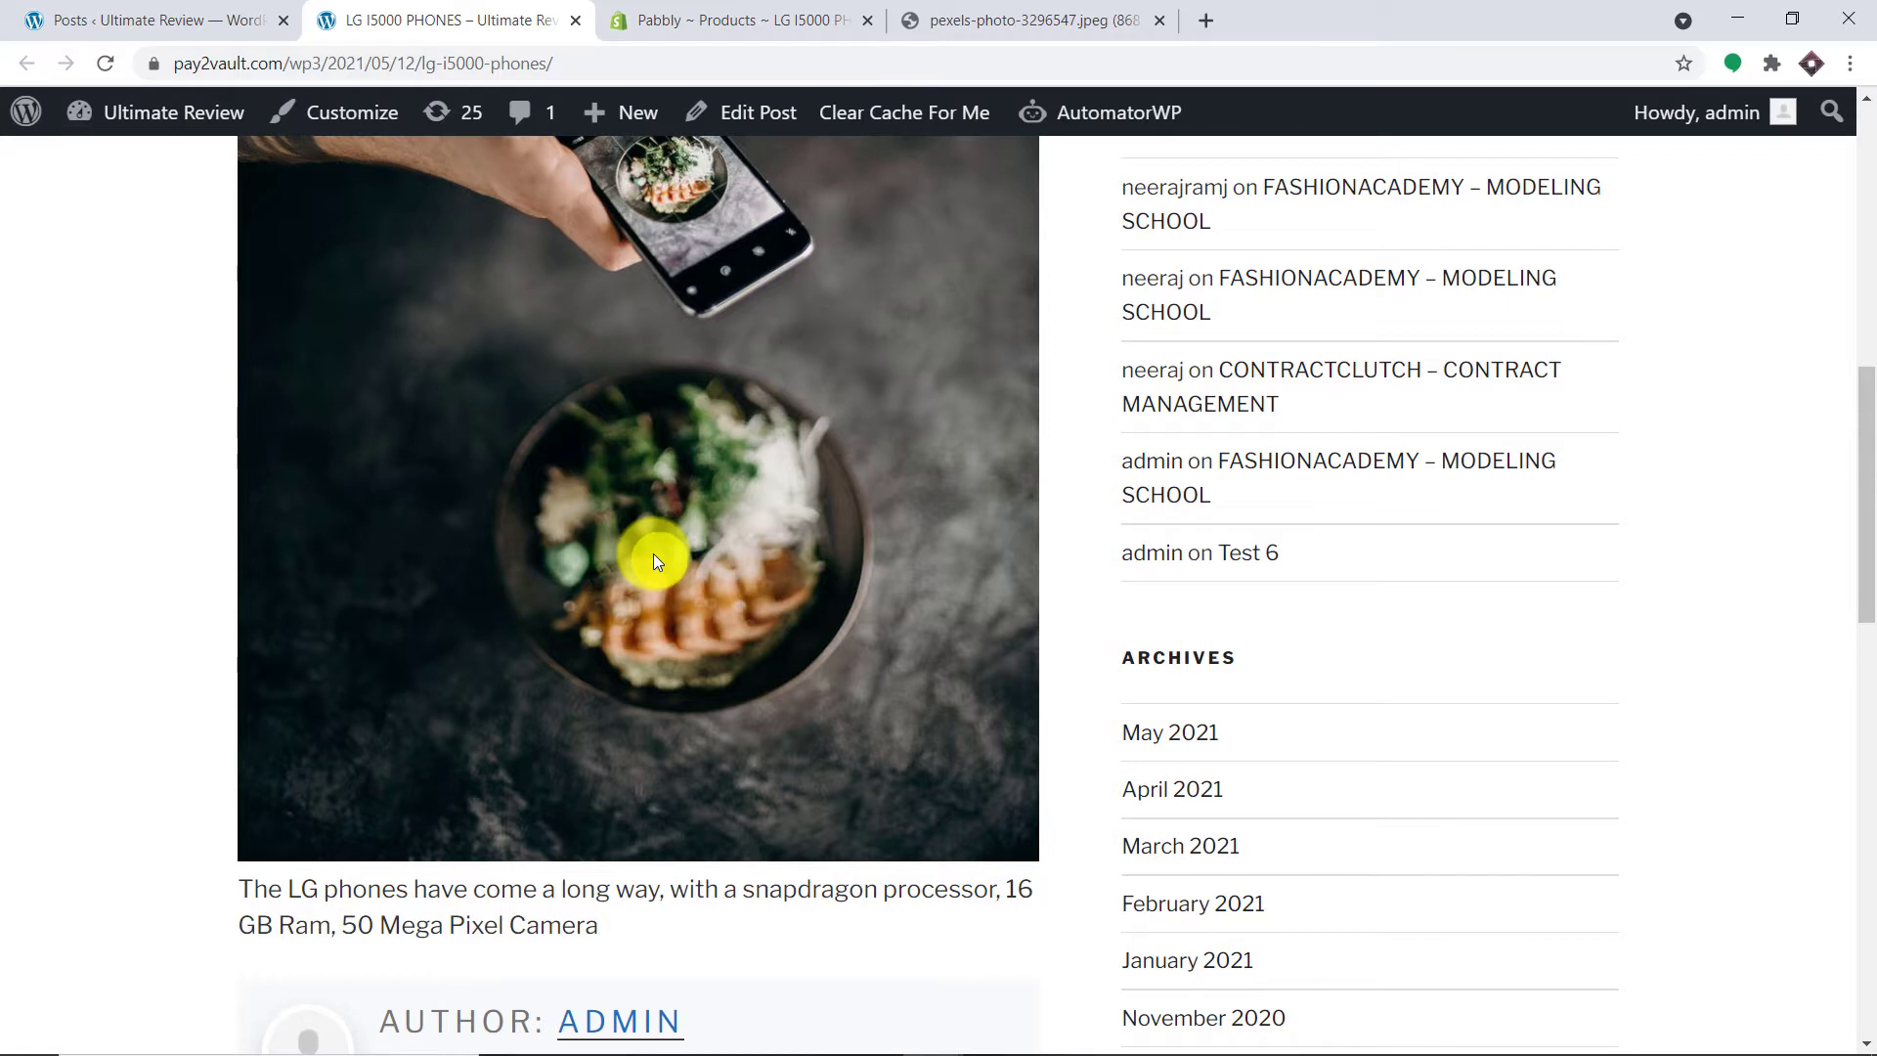
click(1203, 19)
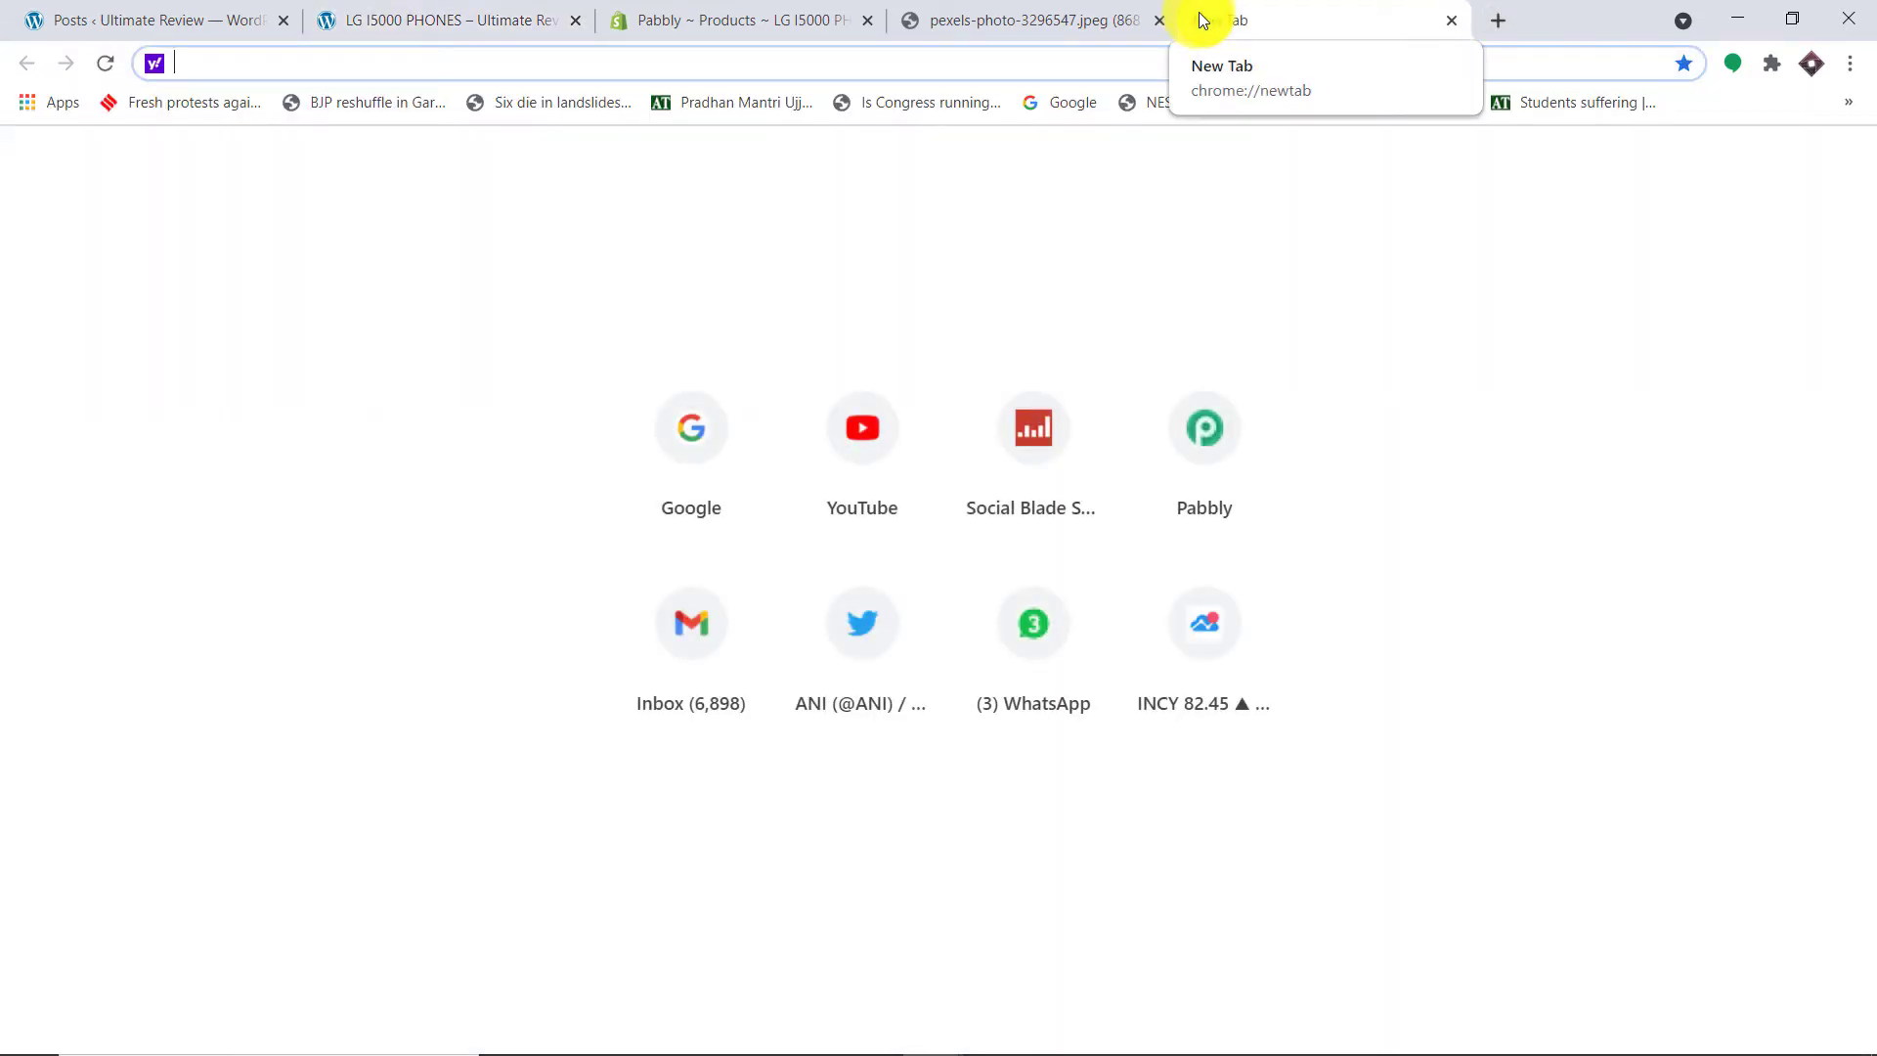
Step: Go to pabbly.com, sign in, and open Pabbly Connect from the account's apps list
text(p)
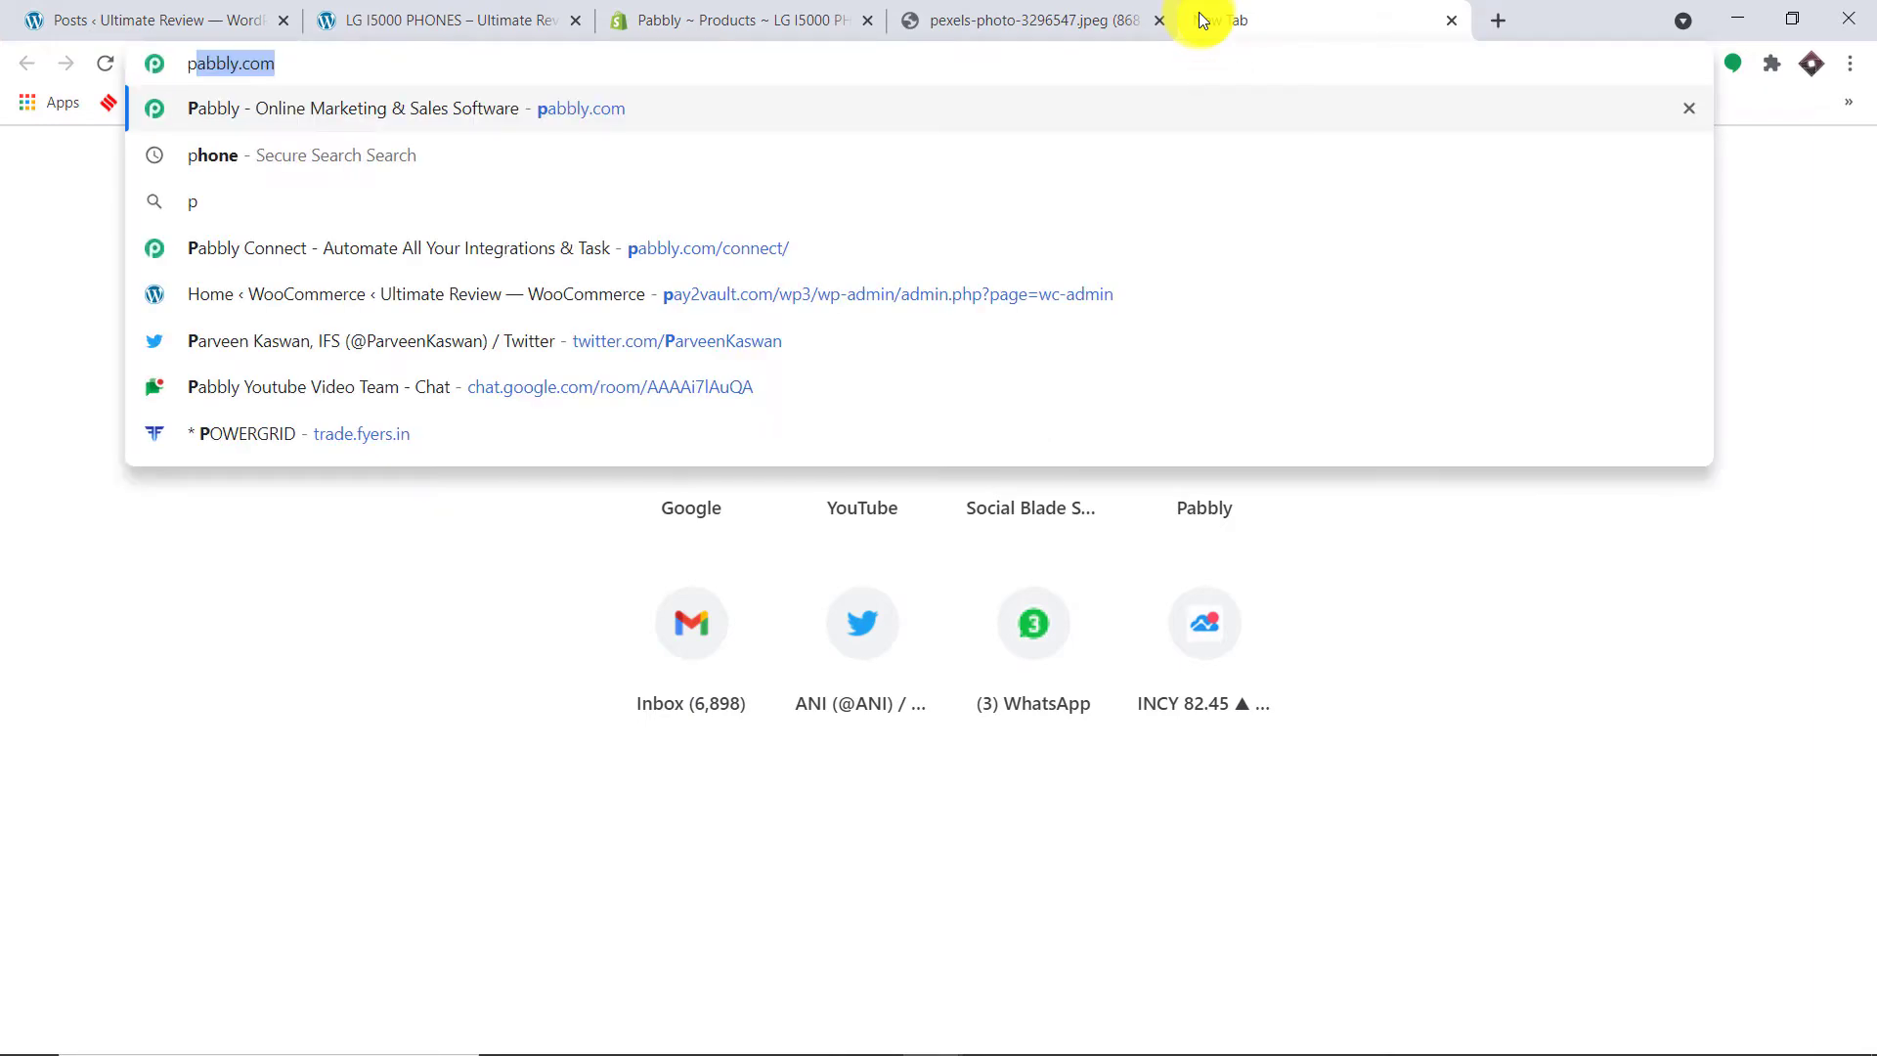
key(Return)
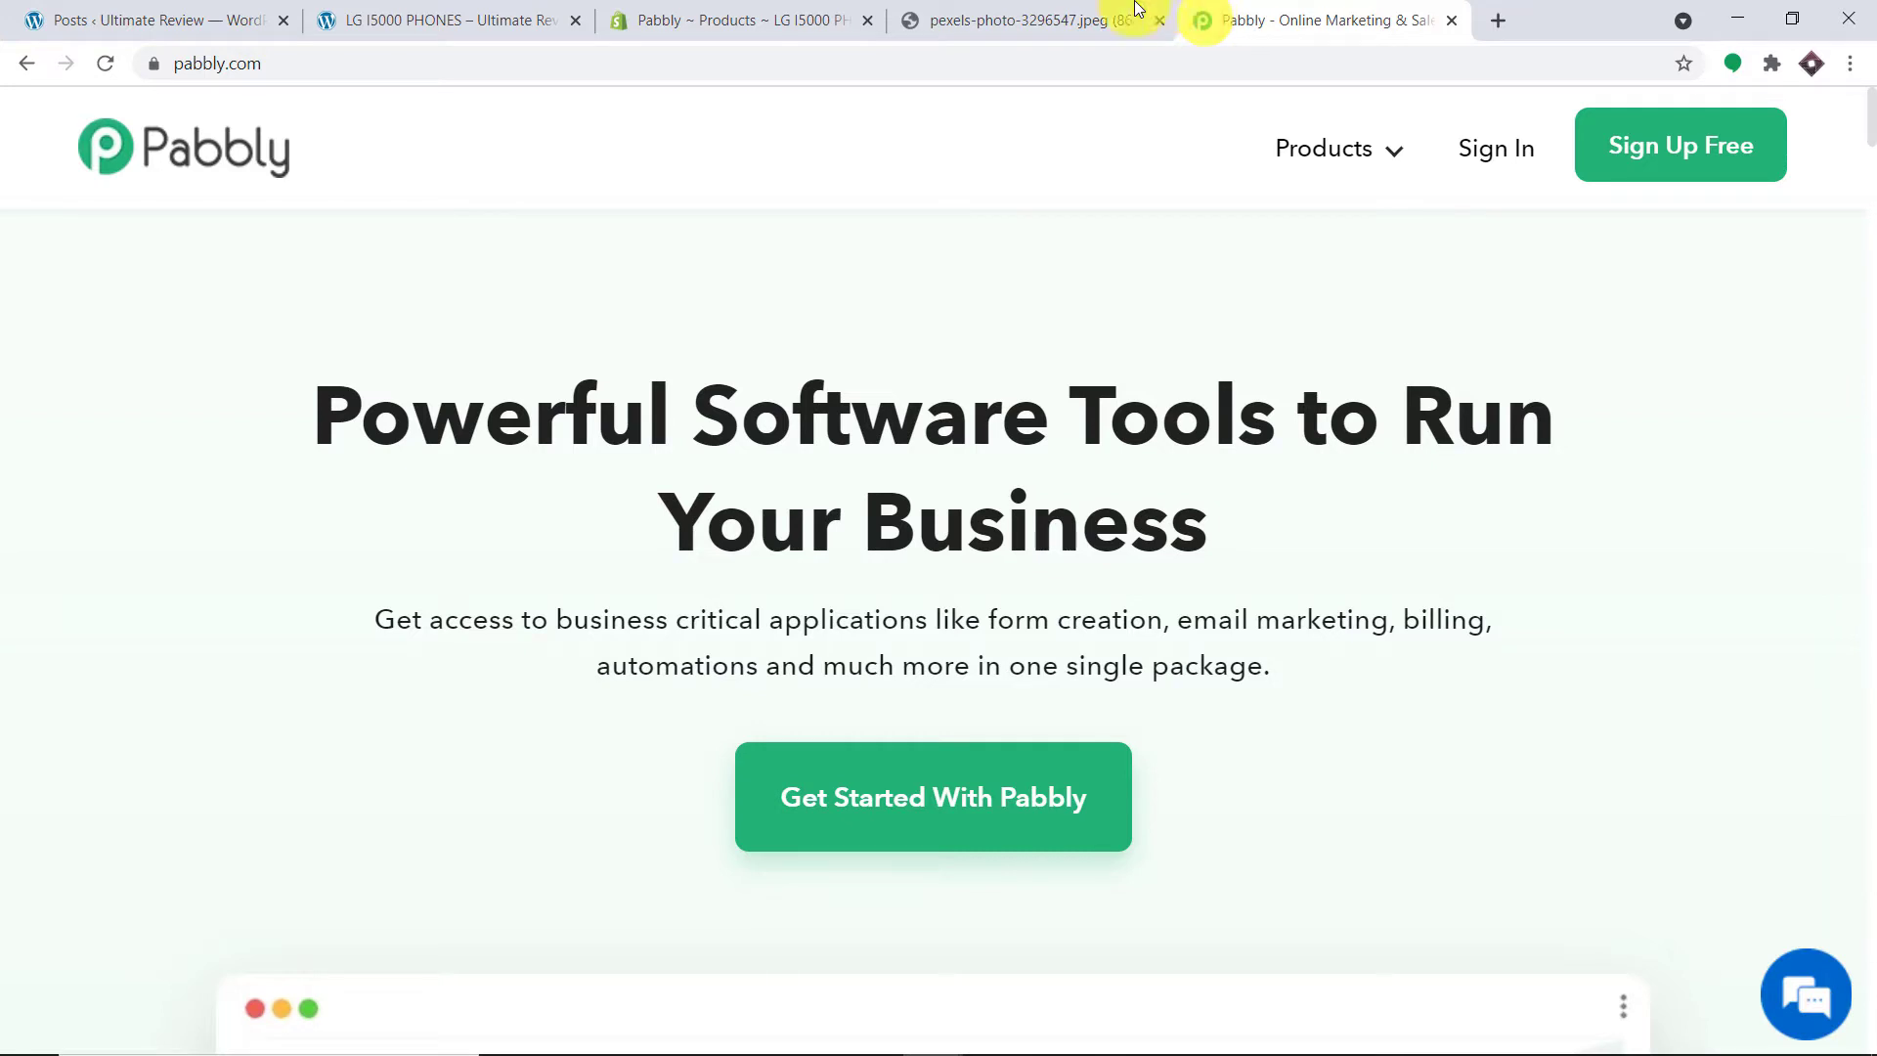
click(1496, 152)
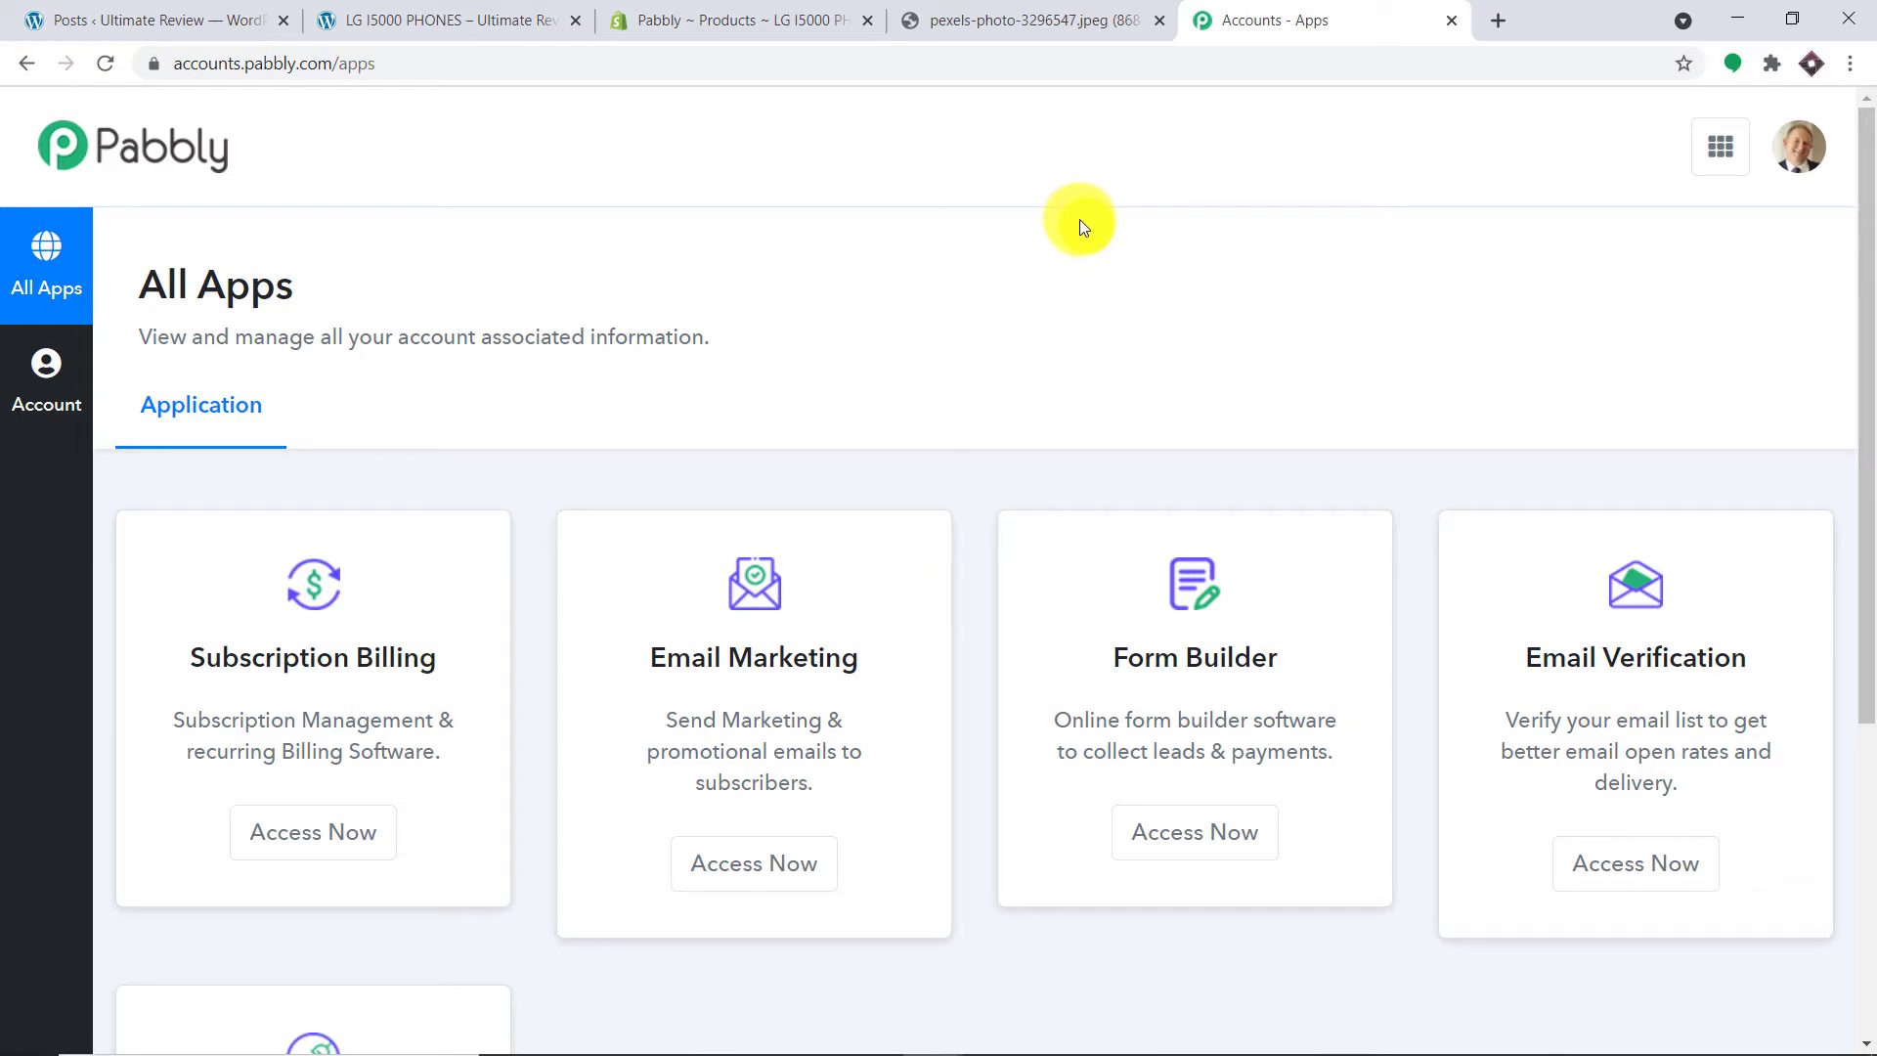
scroll(1080, 210, down, 5)
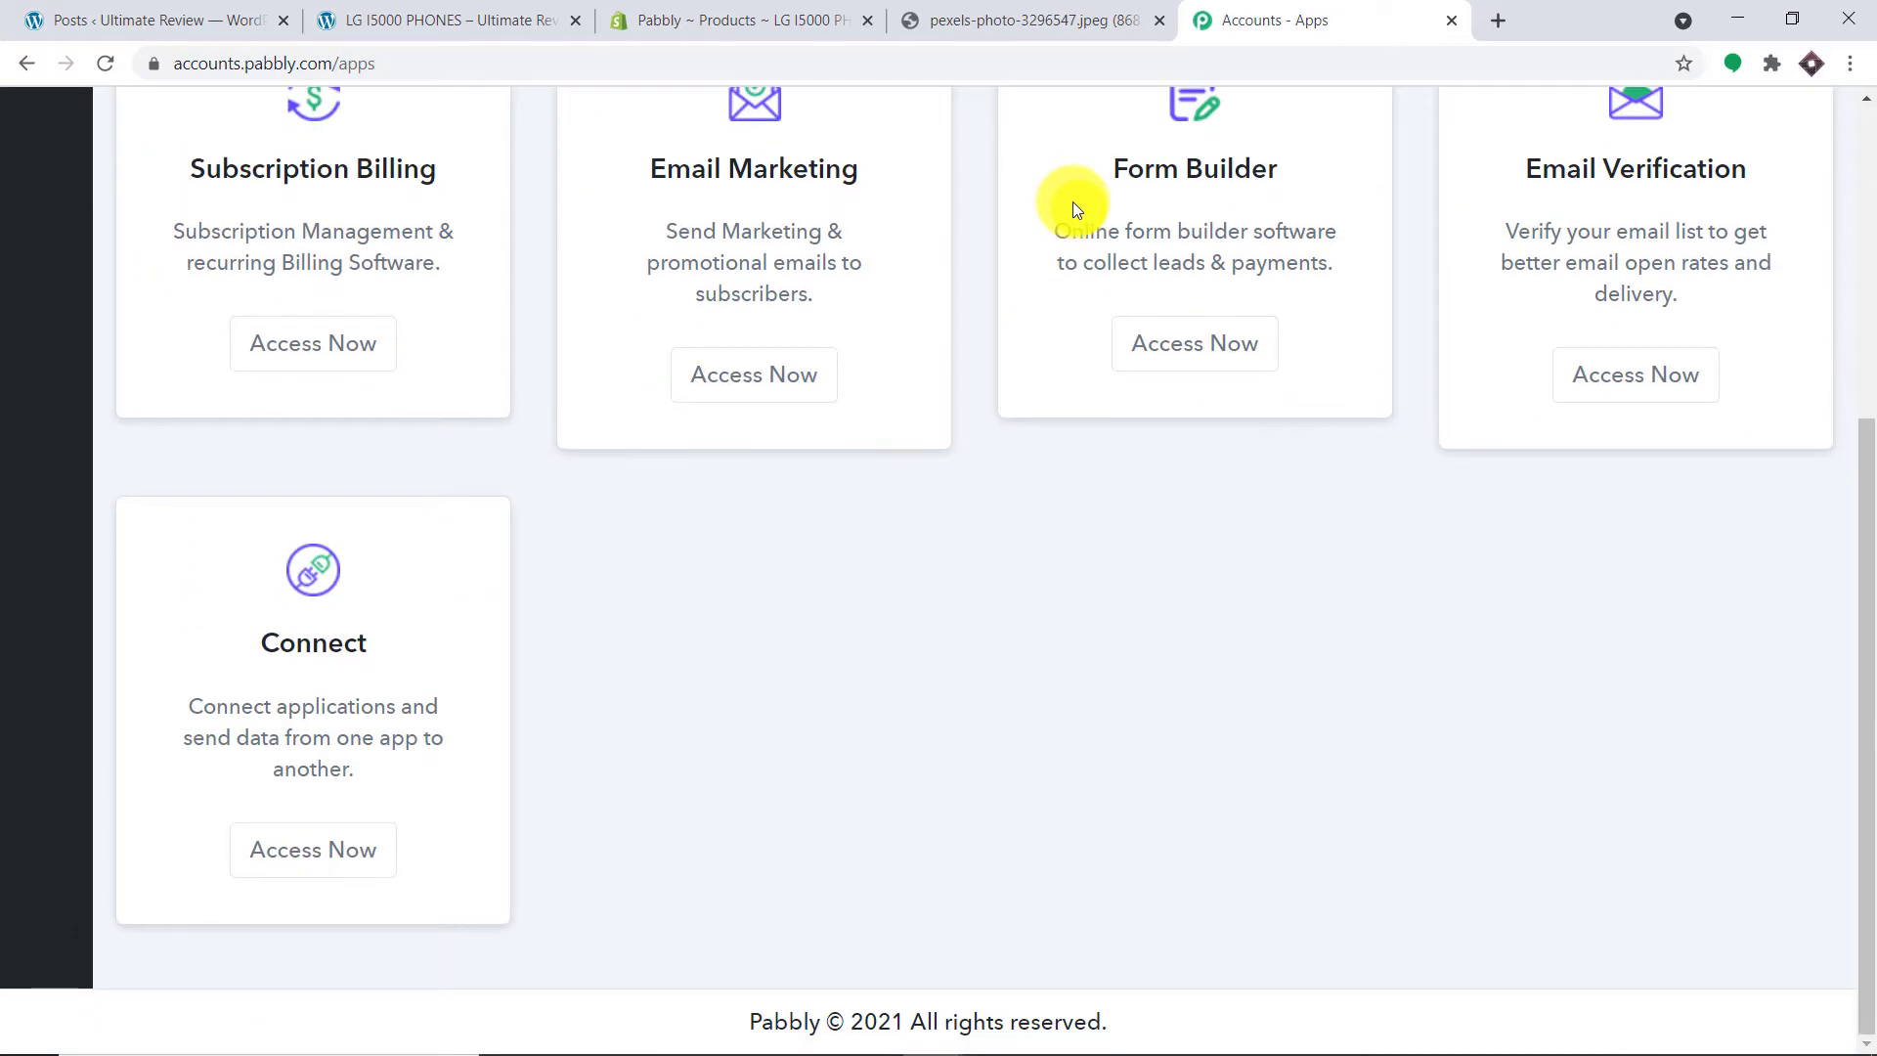
click(336, 868)
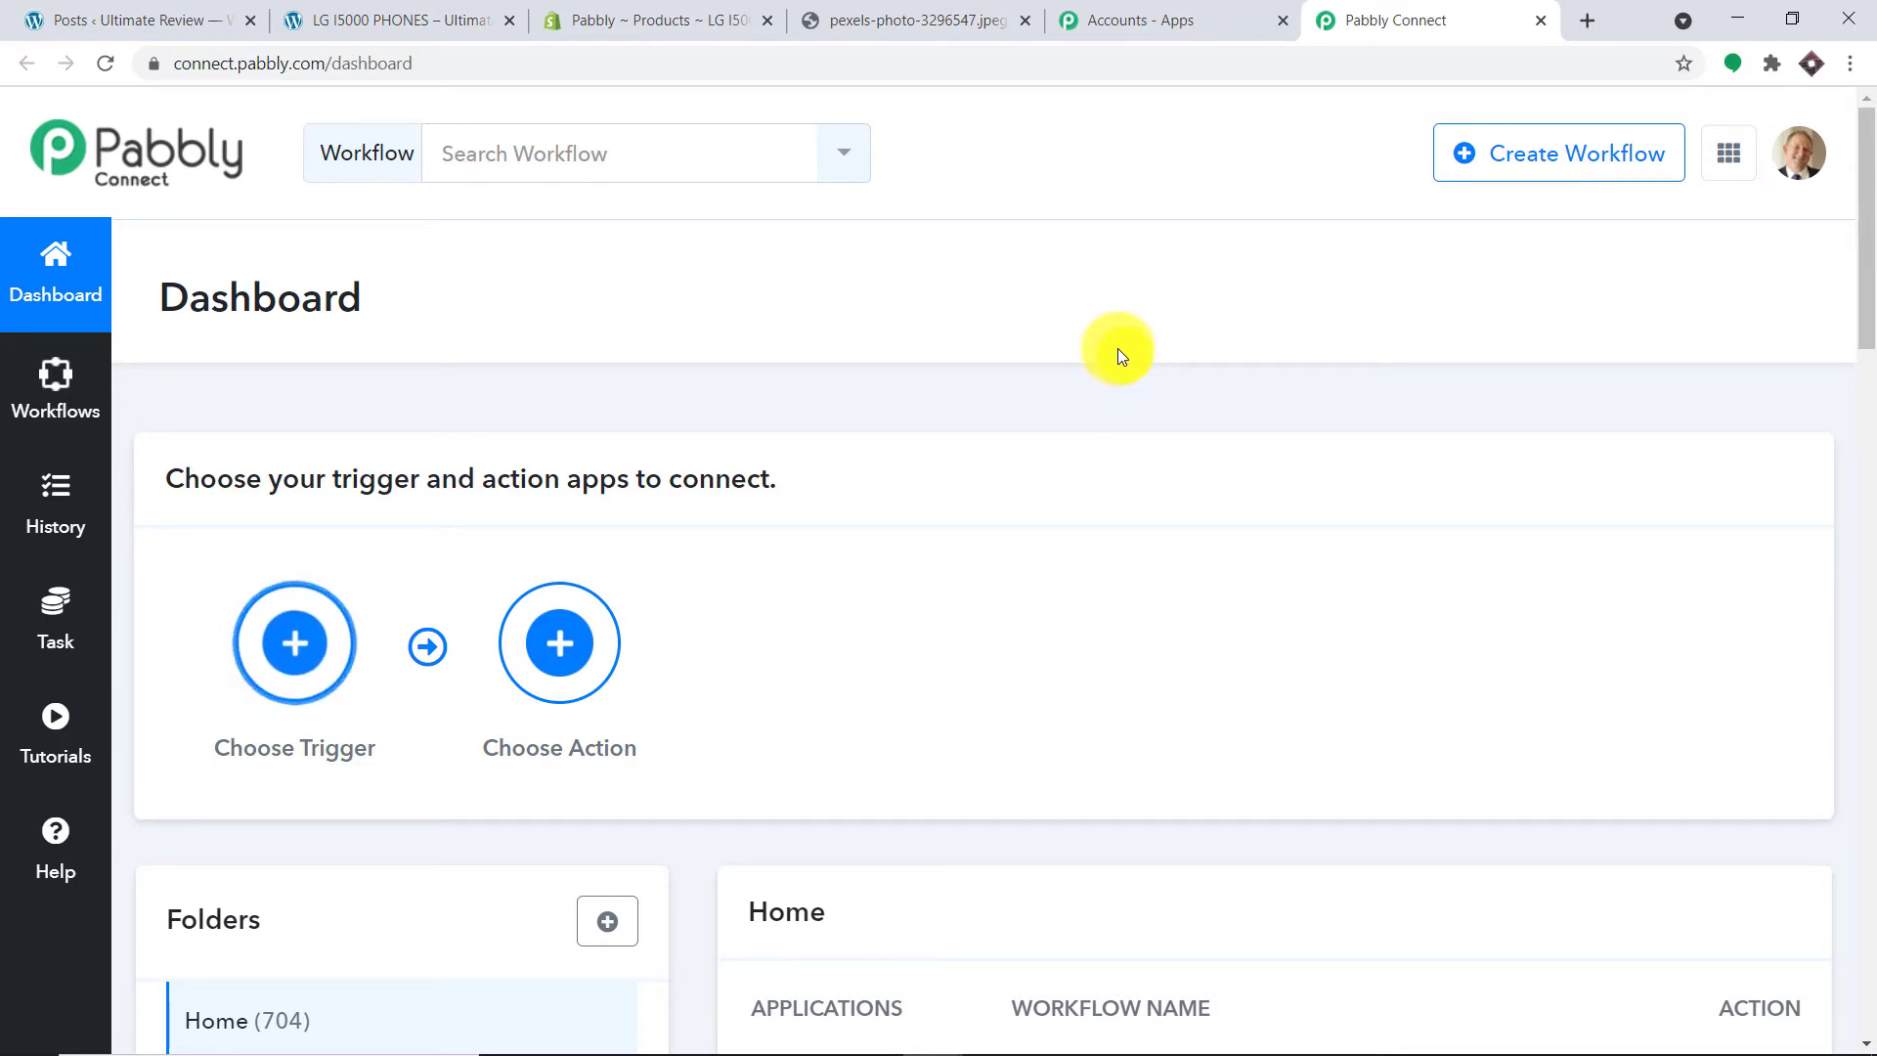
Step: Switch off the Shopify Awesome workflow
scroll(1132, 324, down, 6)
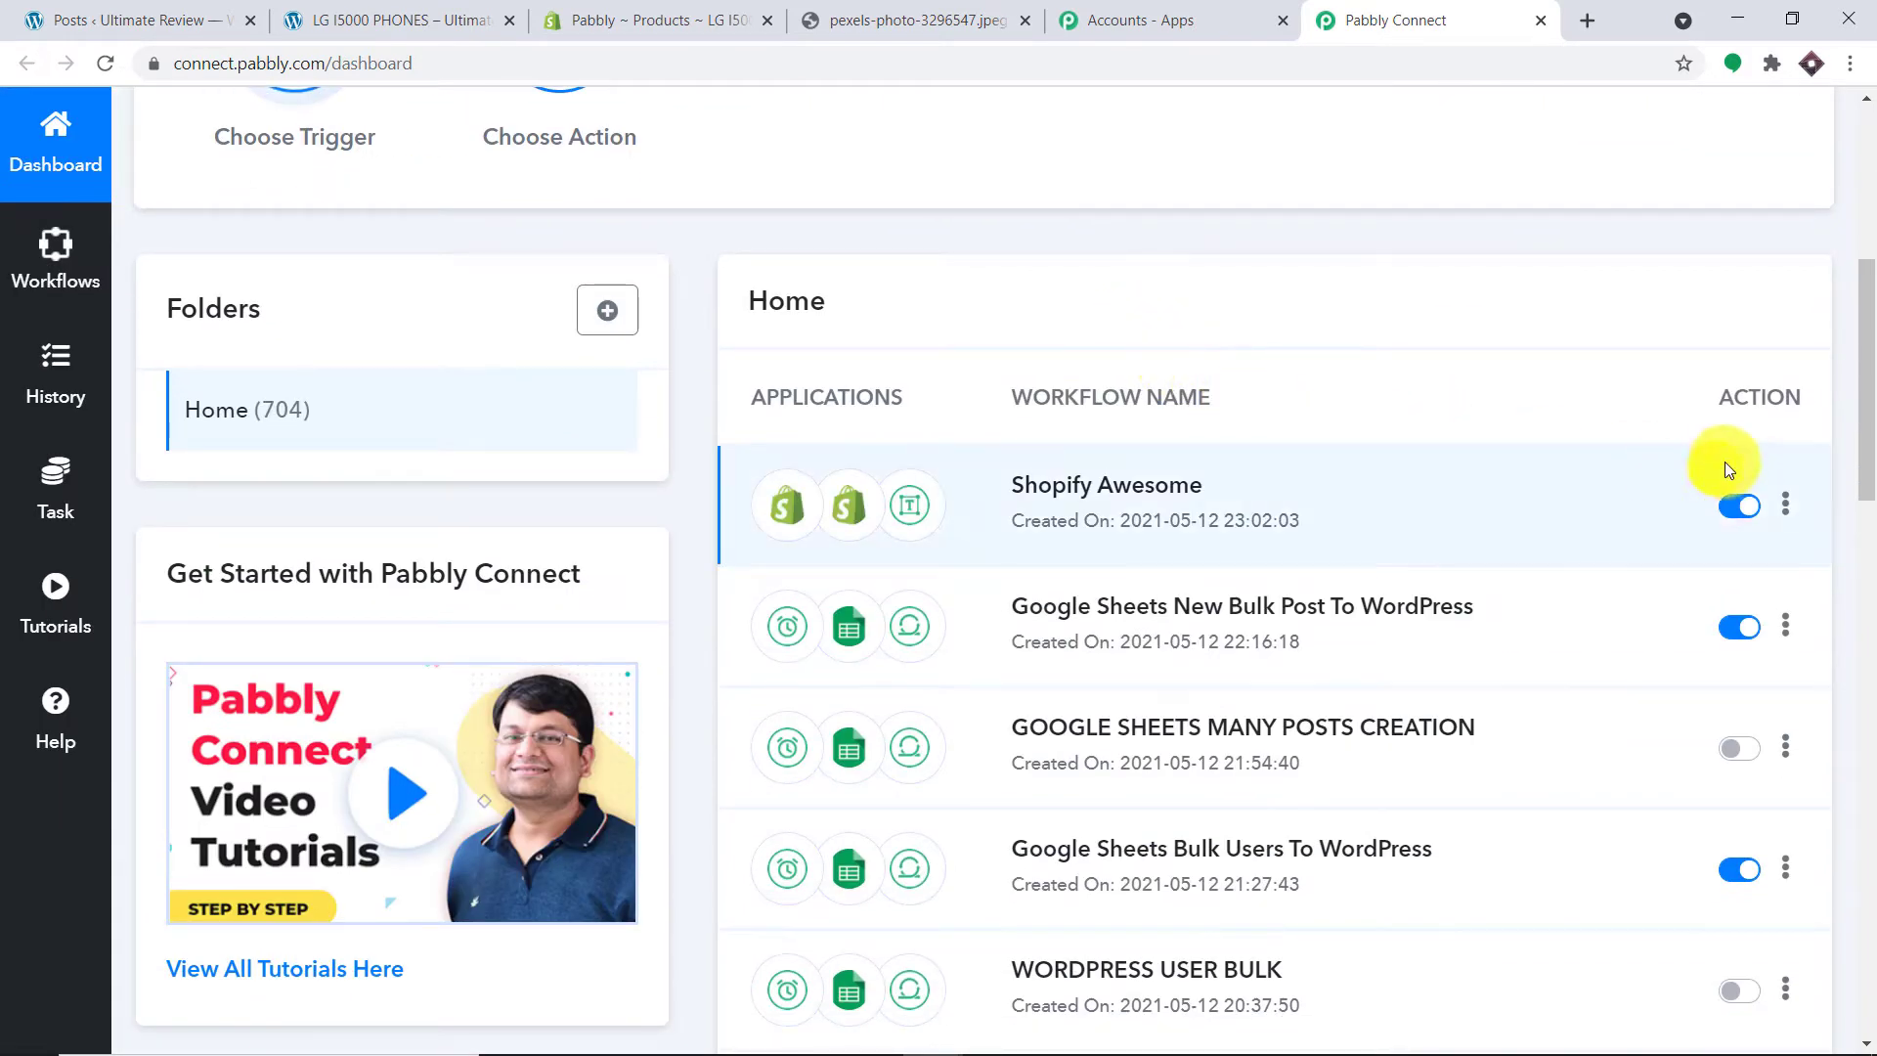
click(1734, 505)
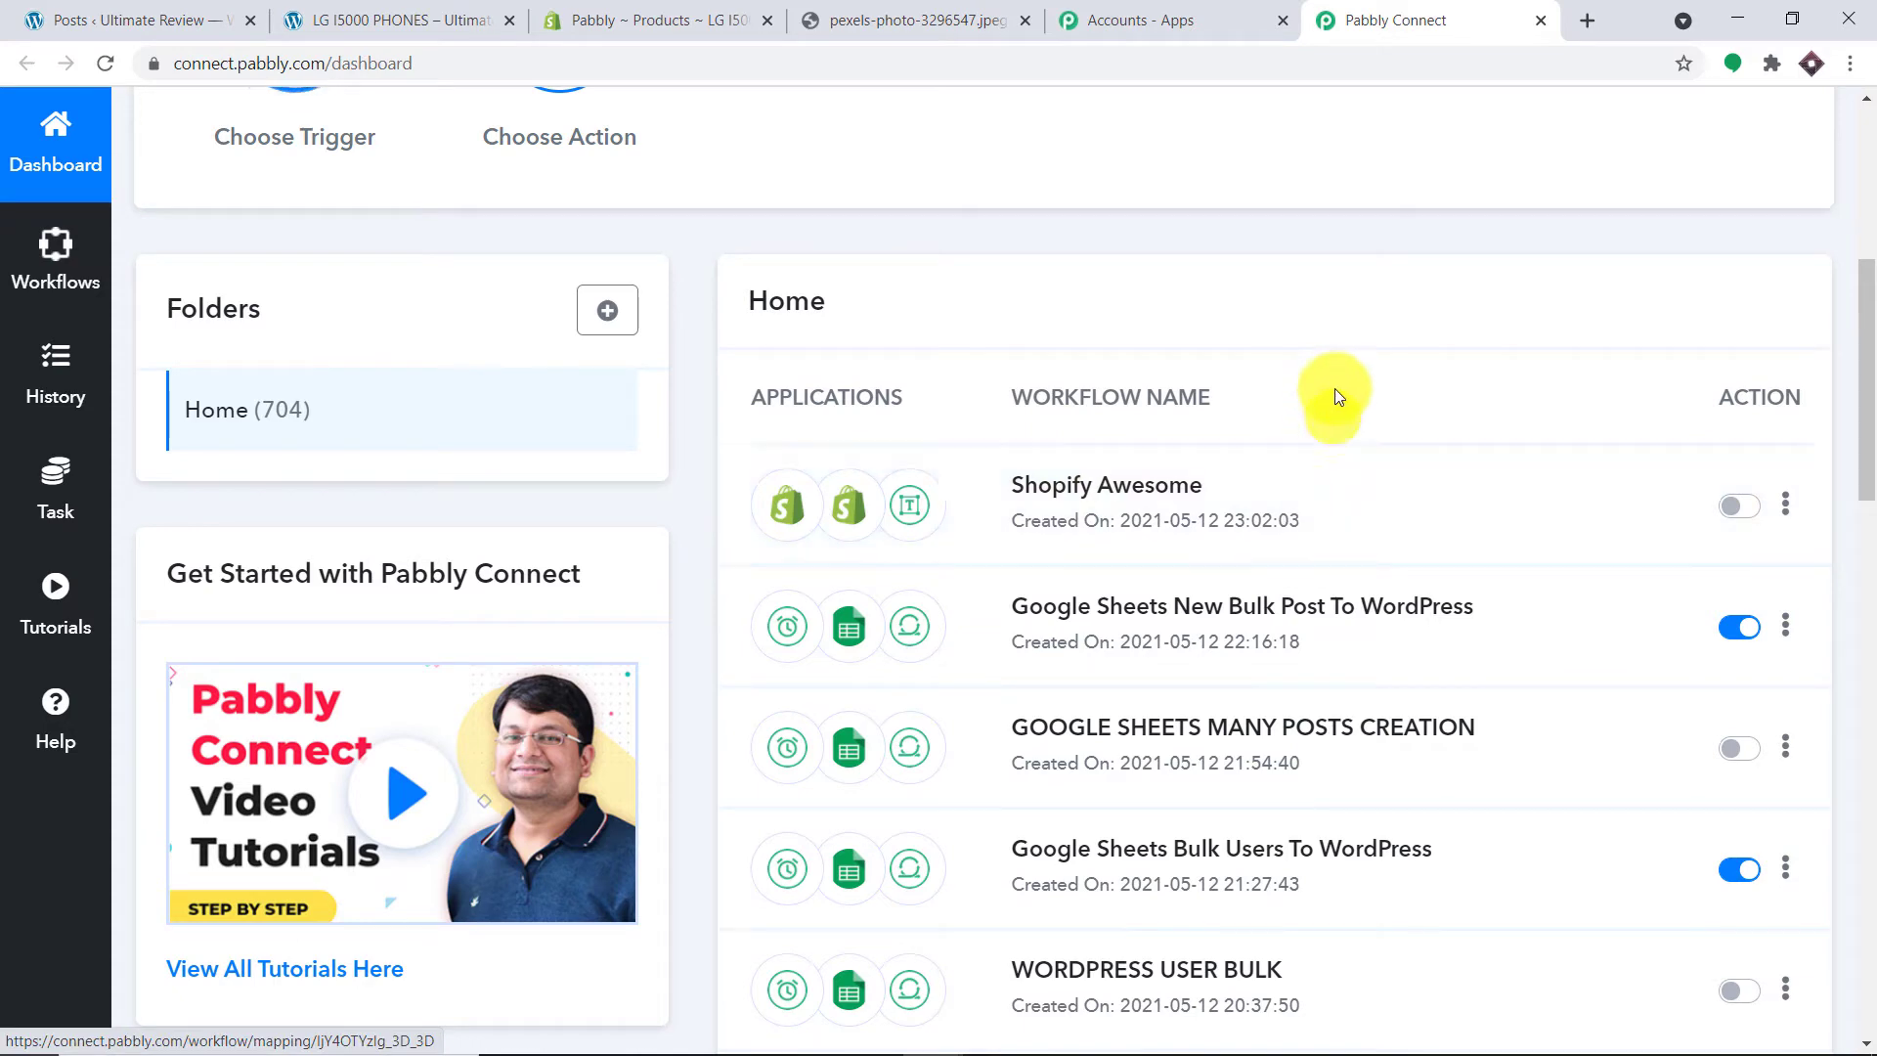
scroll(1353, 365, up, 6)
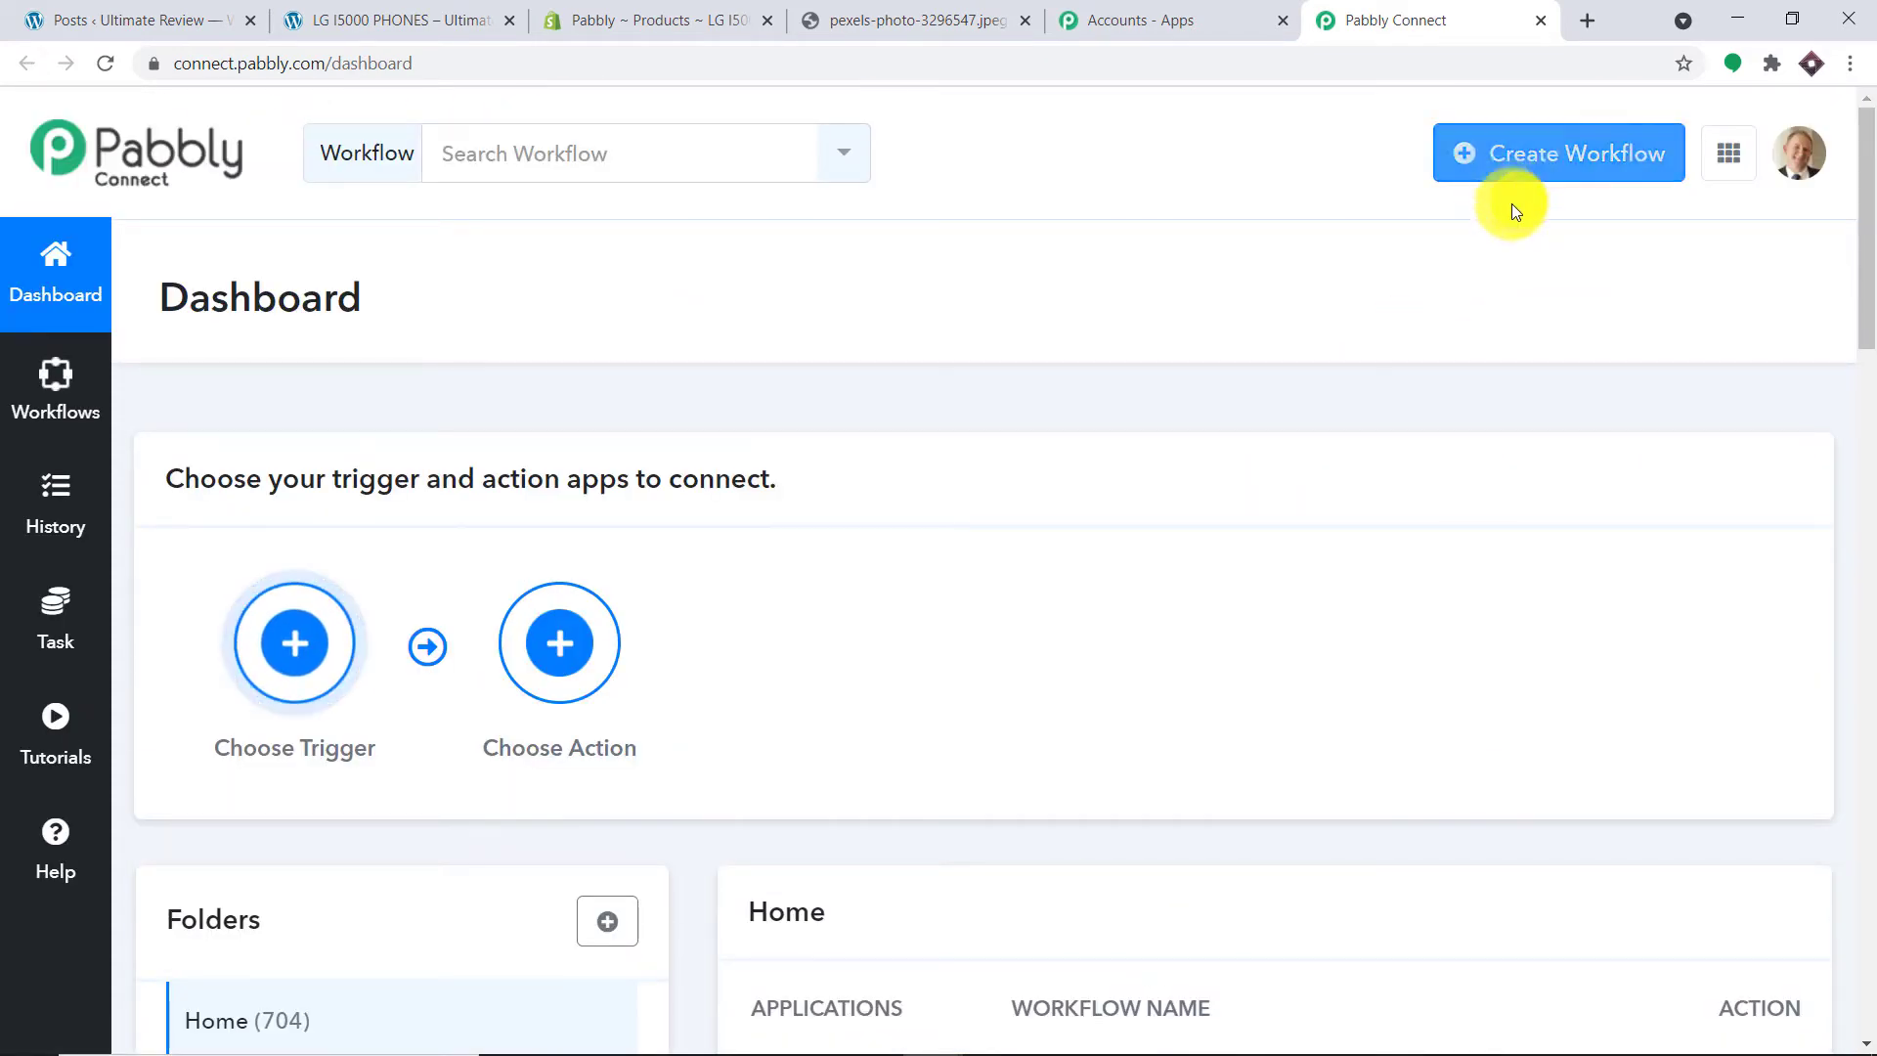
scroll(1480, 367, down, 5)
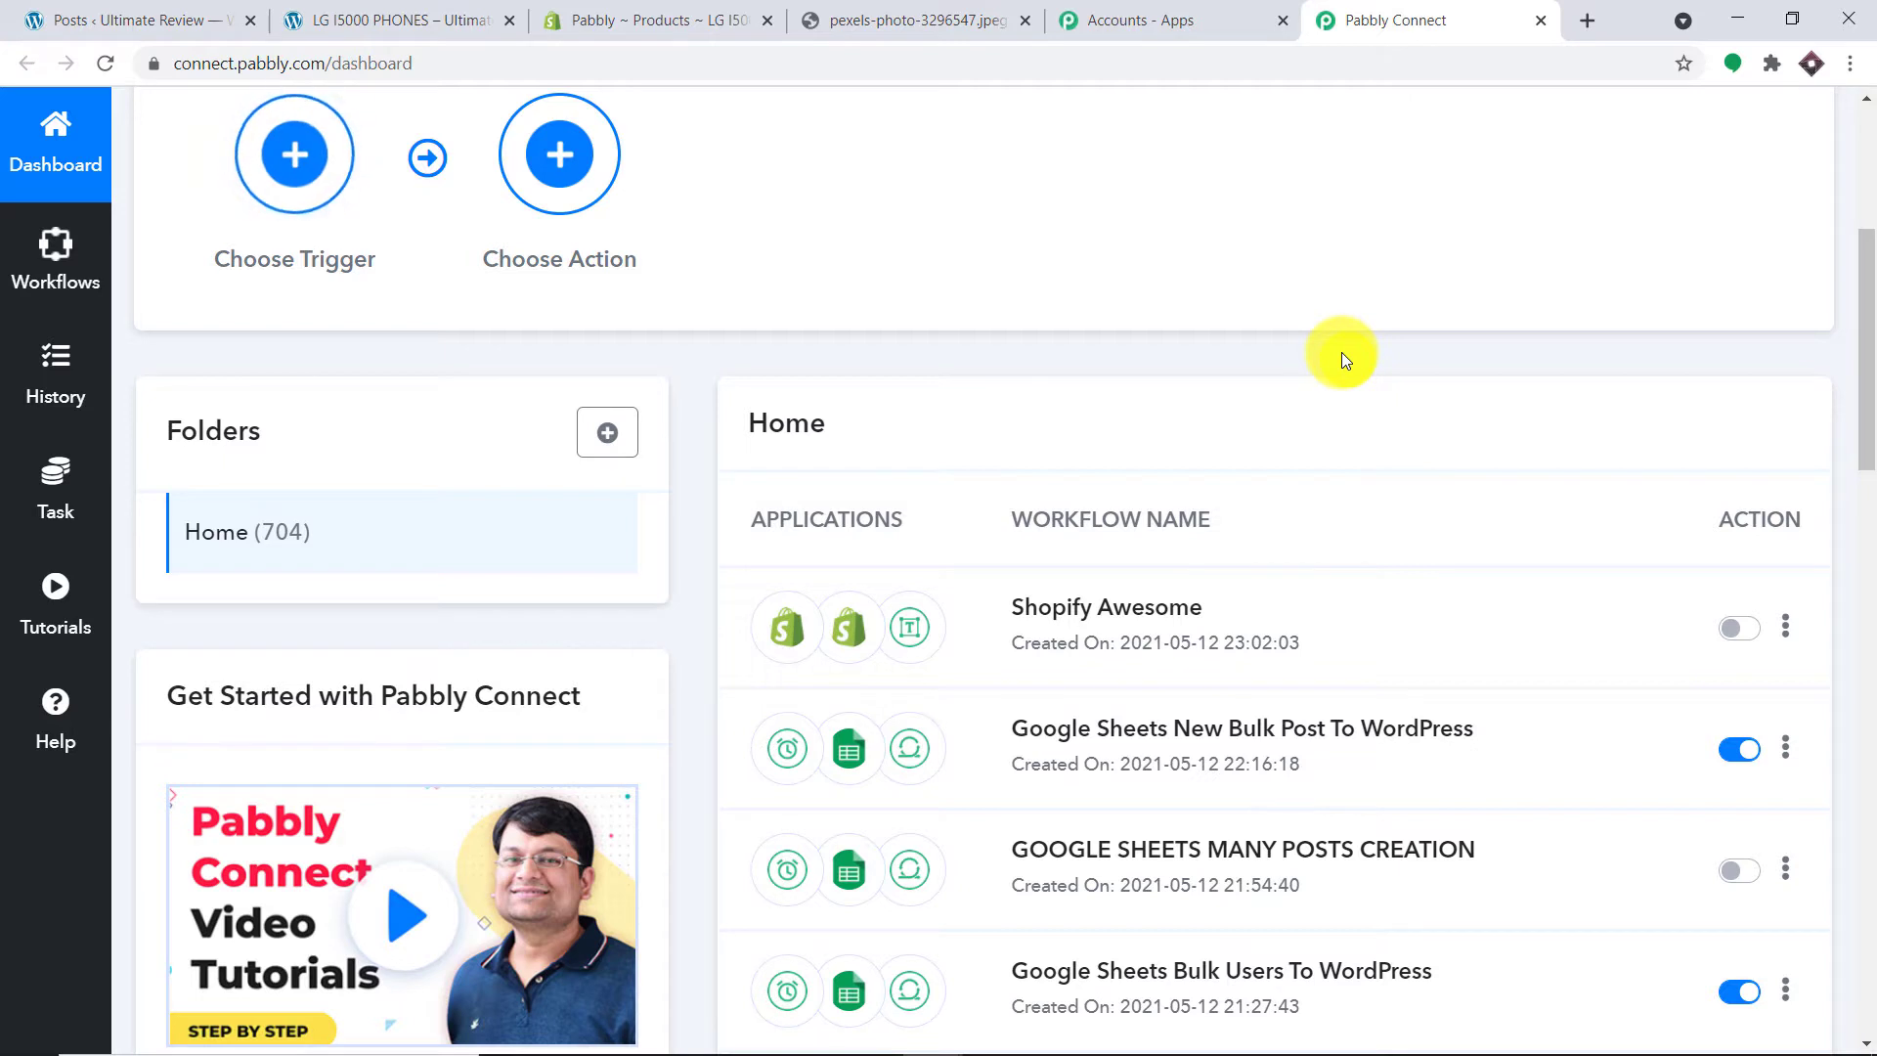
scroll(1340, 324, up, 5)
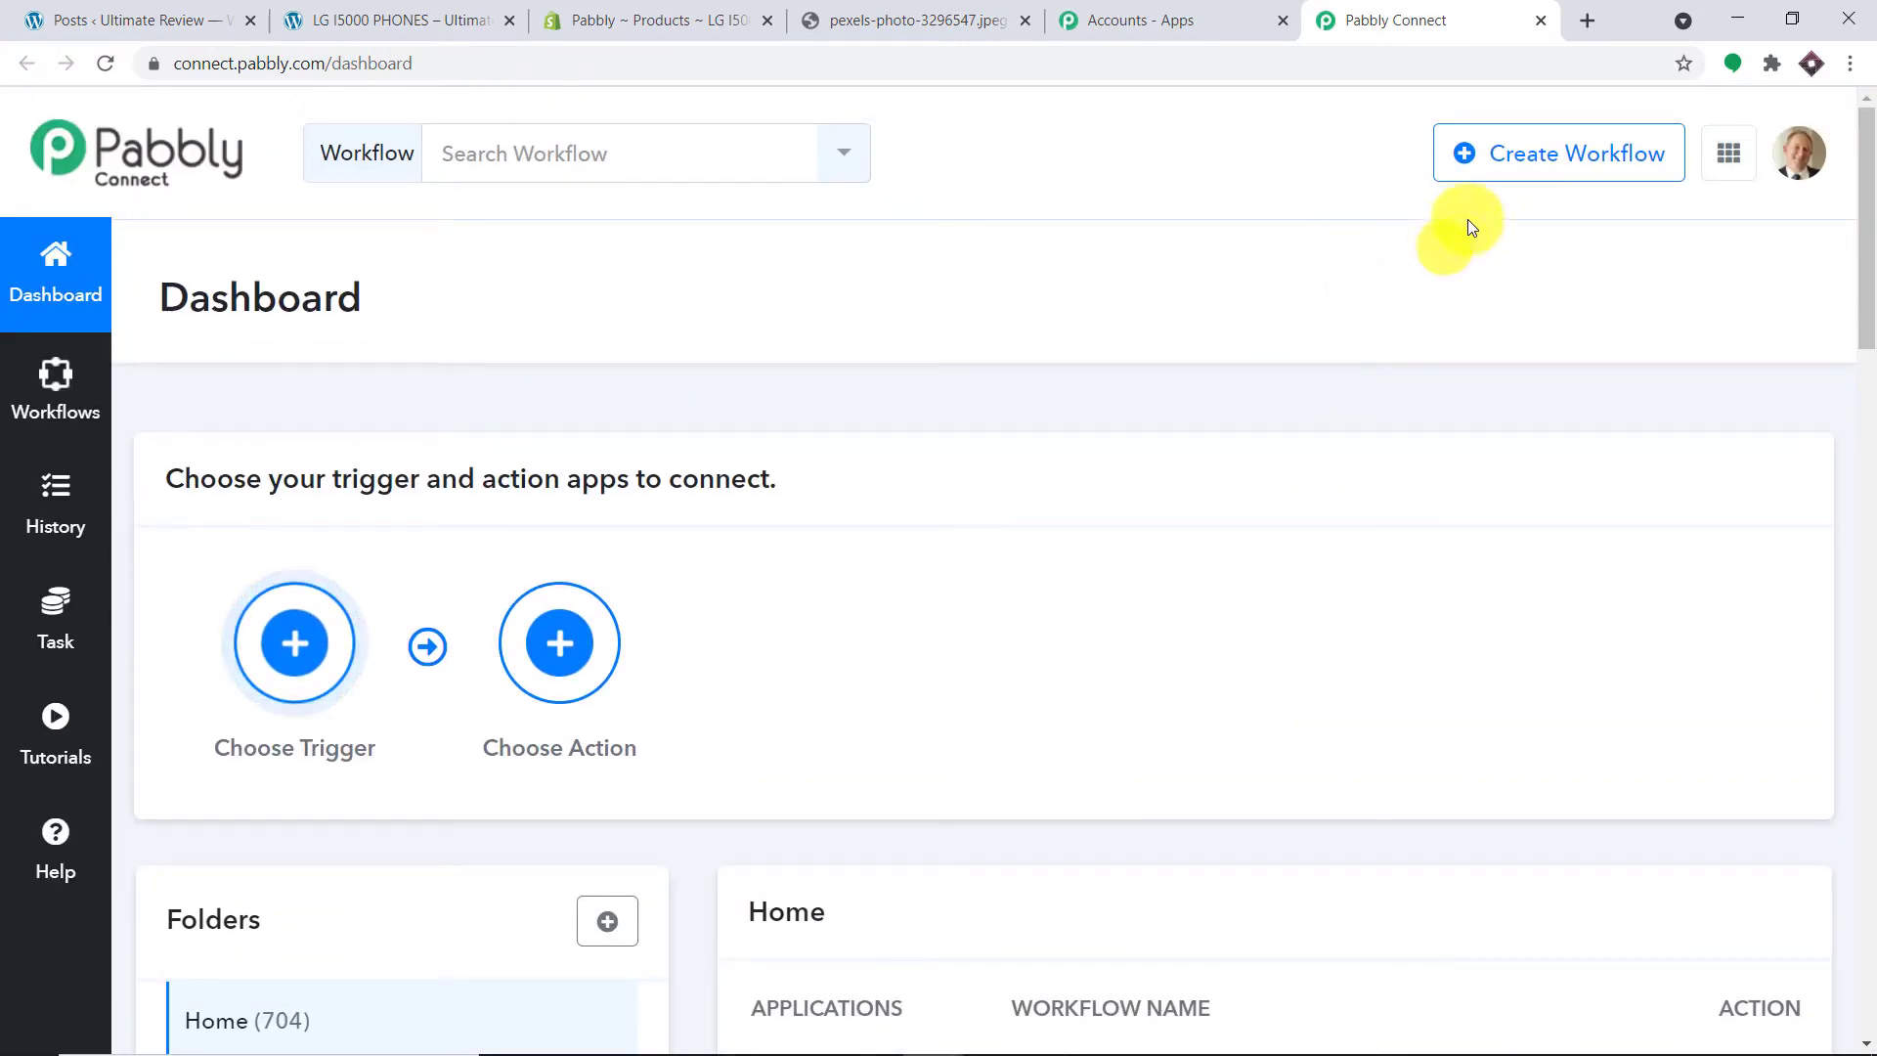
Step: Create a new workflow named 'Shopify Product to WordPress Post'
click(1550, 159)
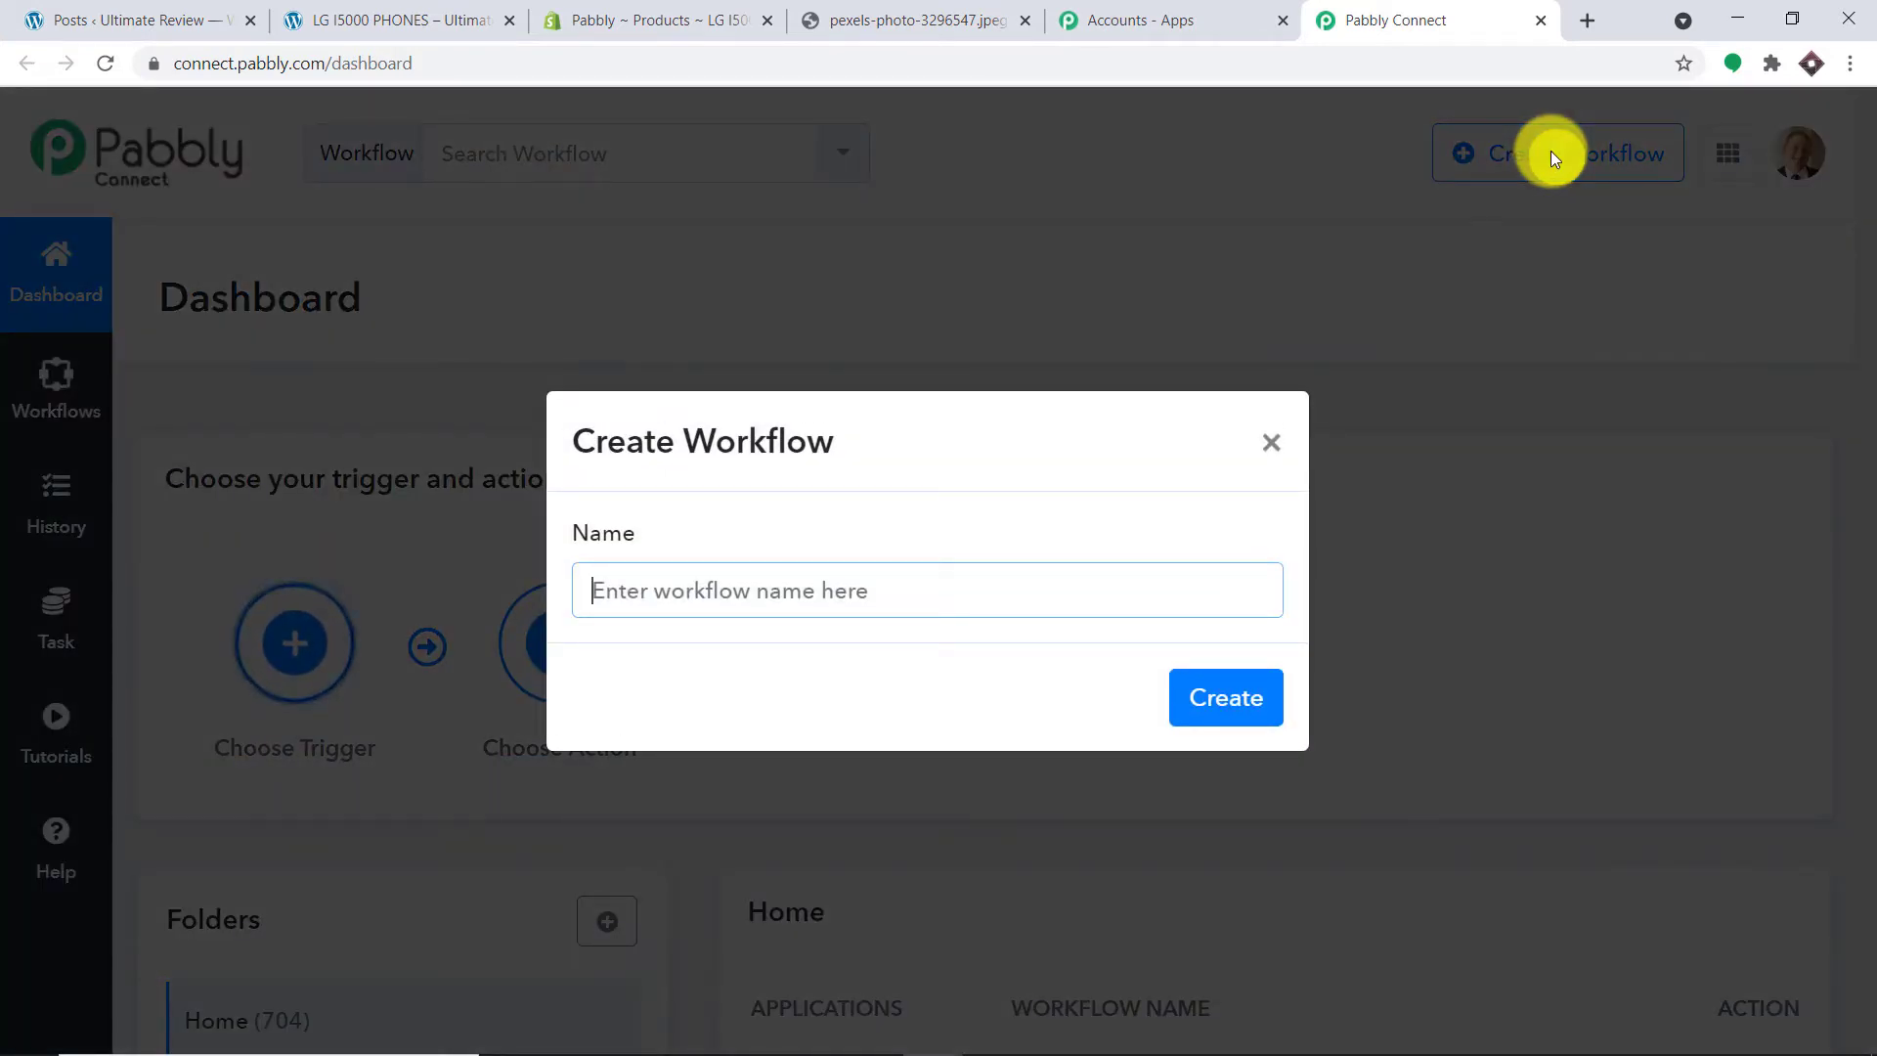
text(Sh)
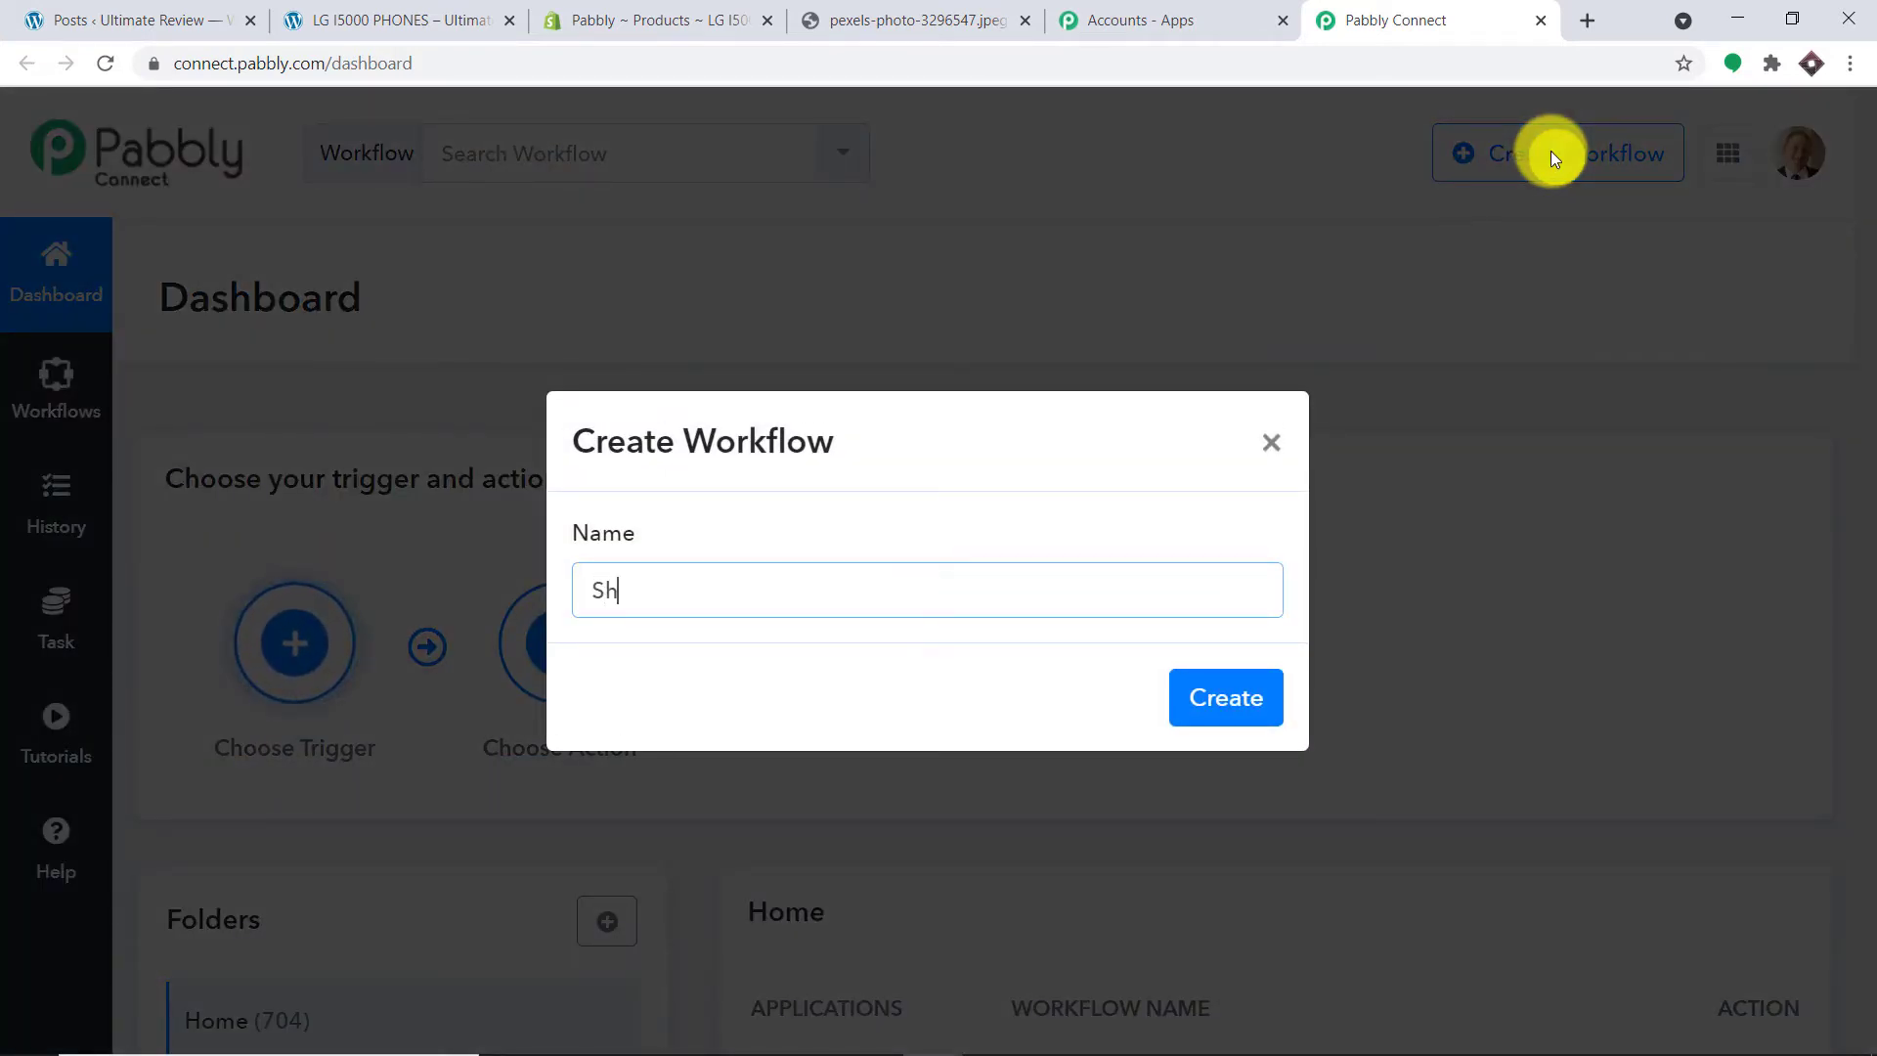
text(opify Product)
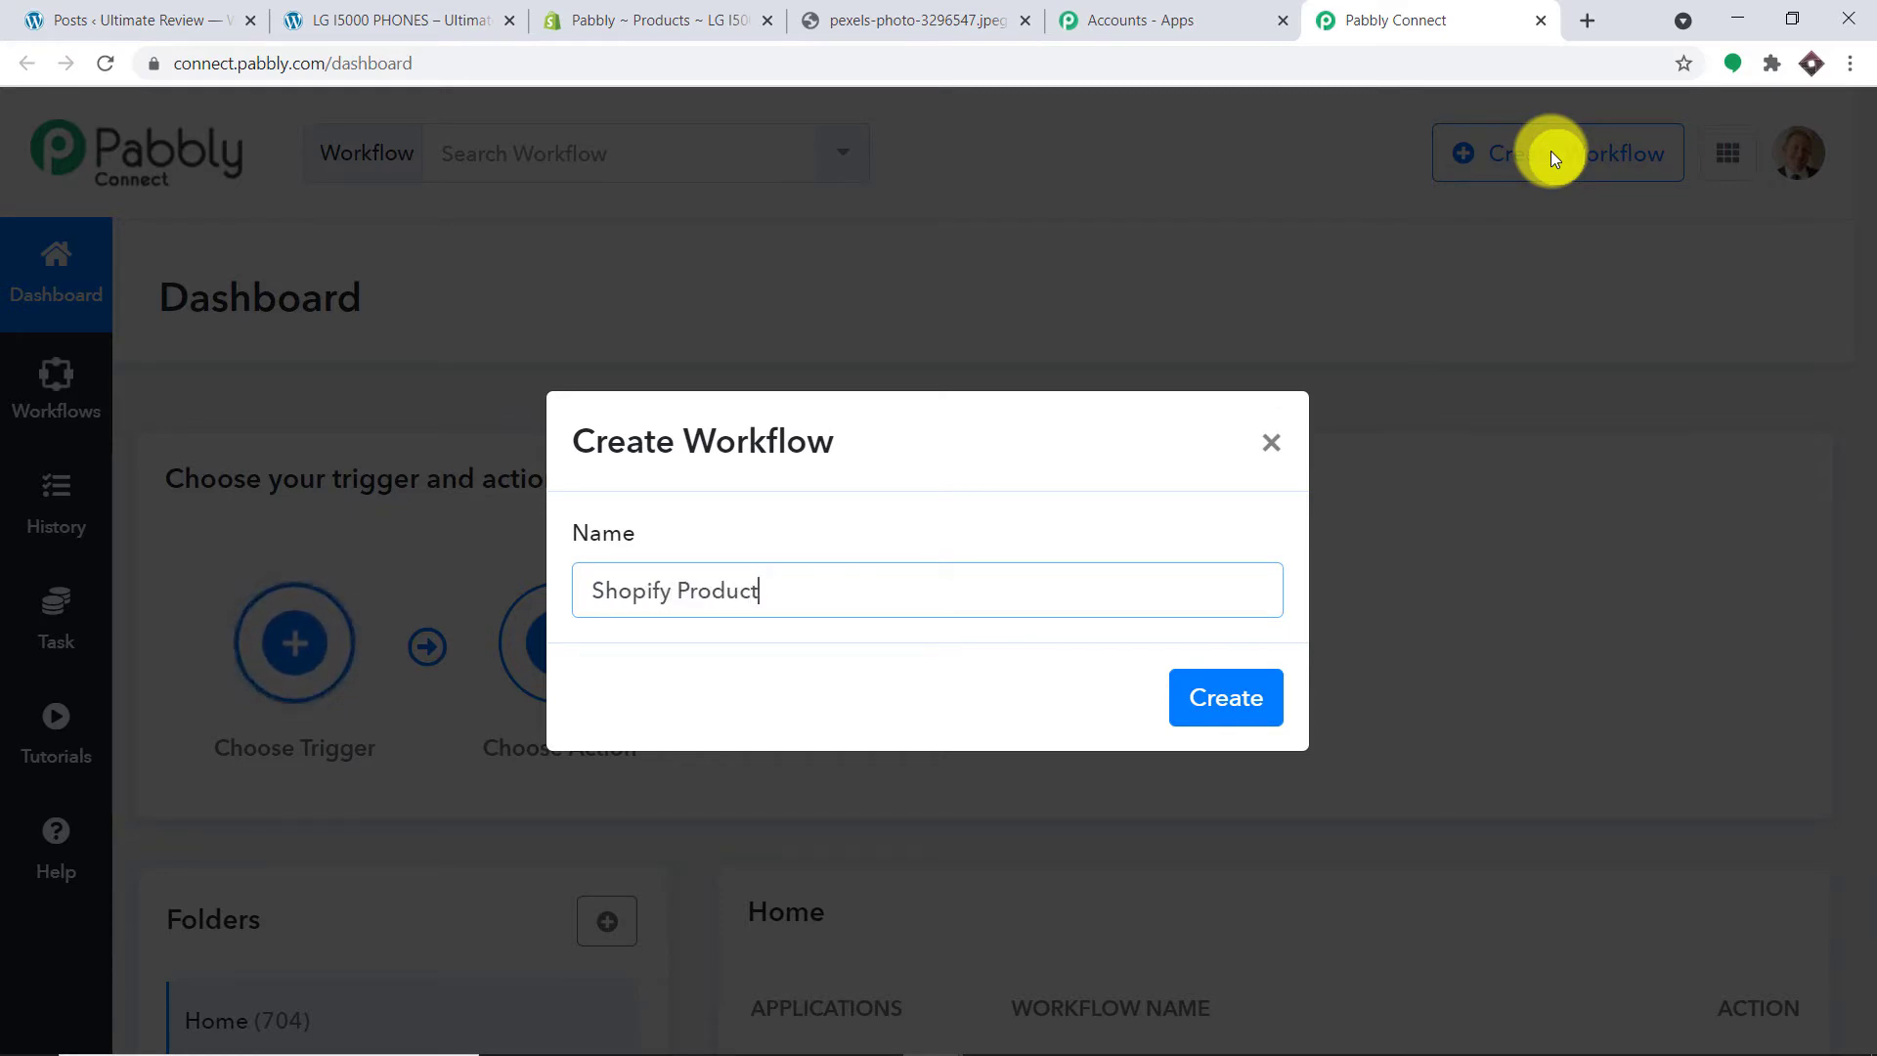
text( to WordPress Post)
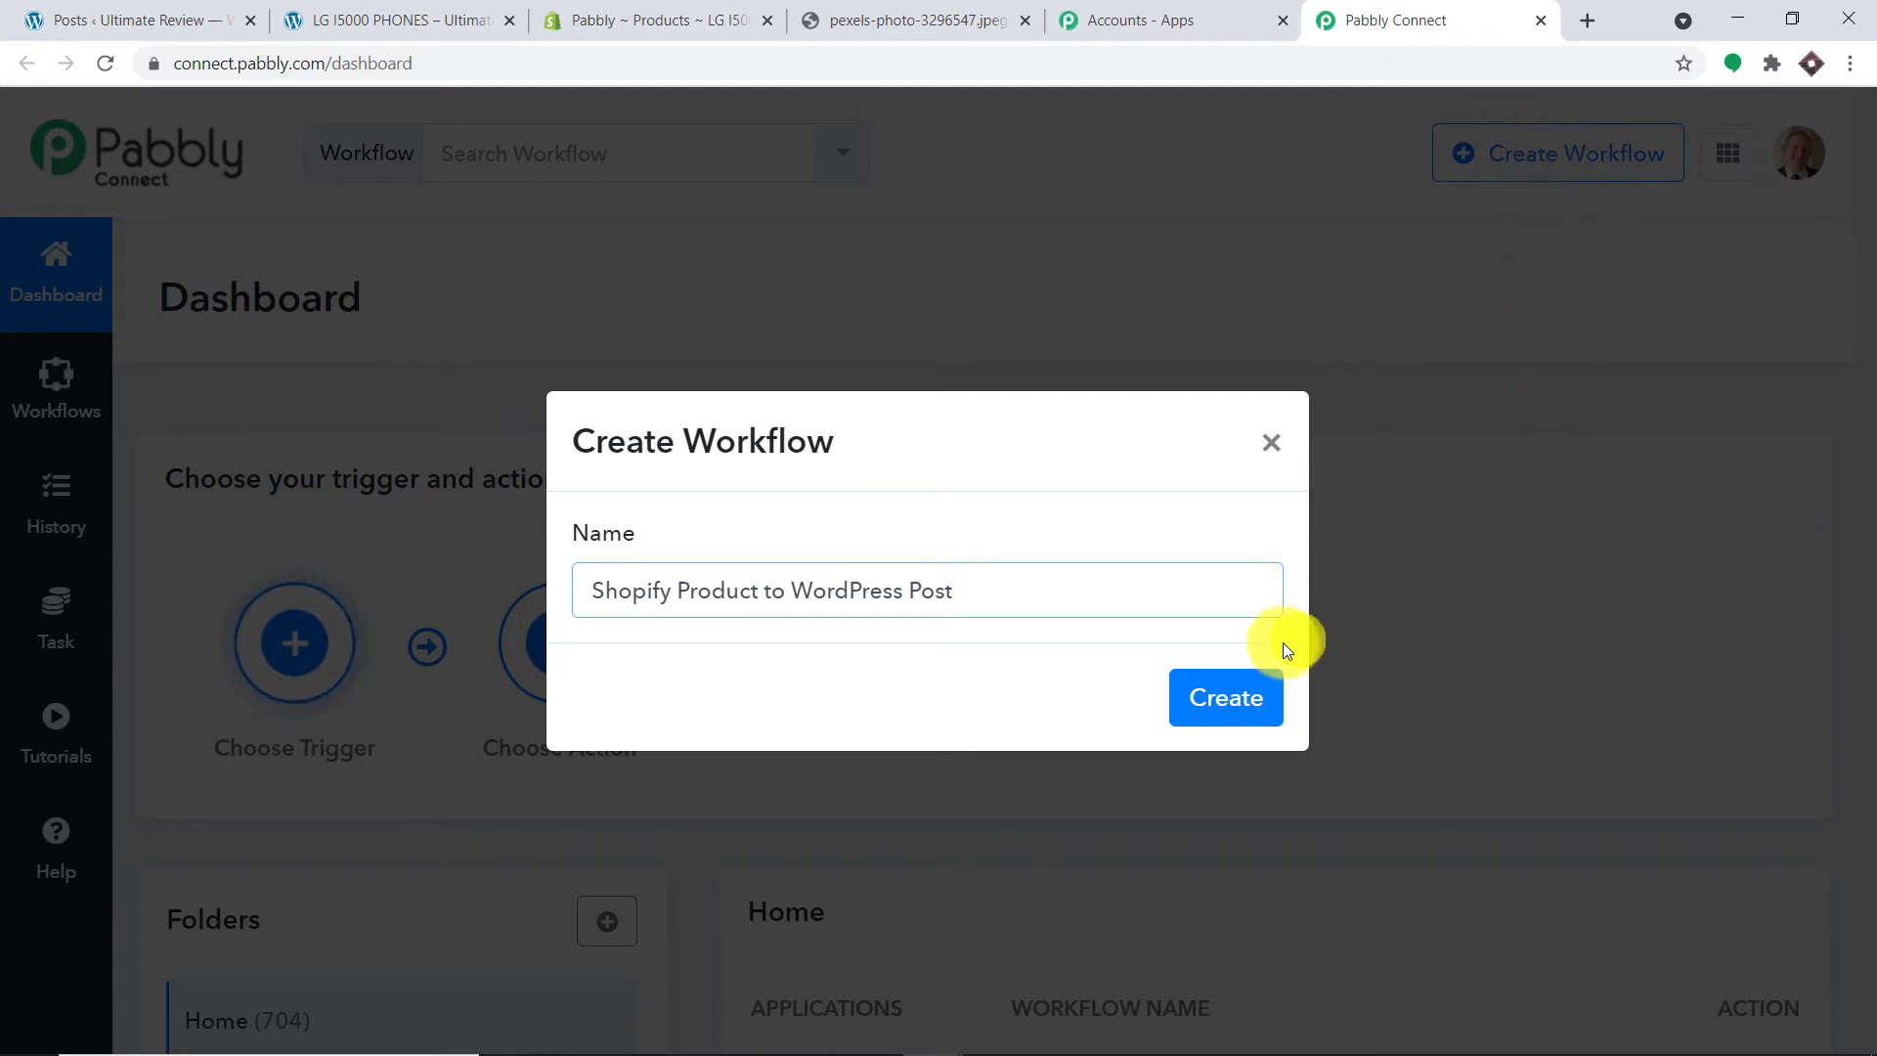
click(1252, 697)
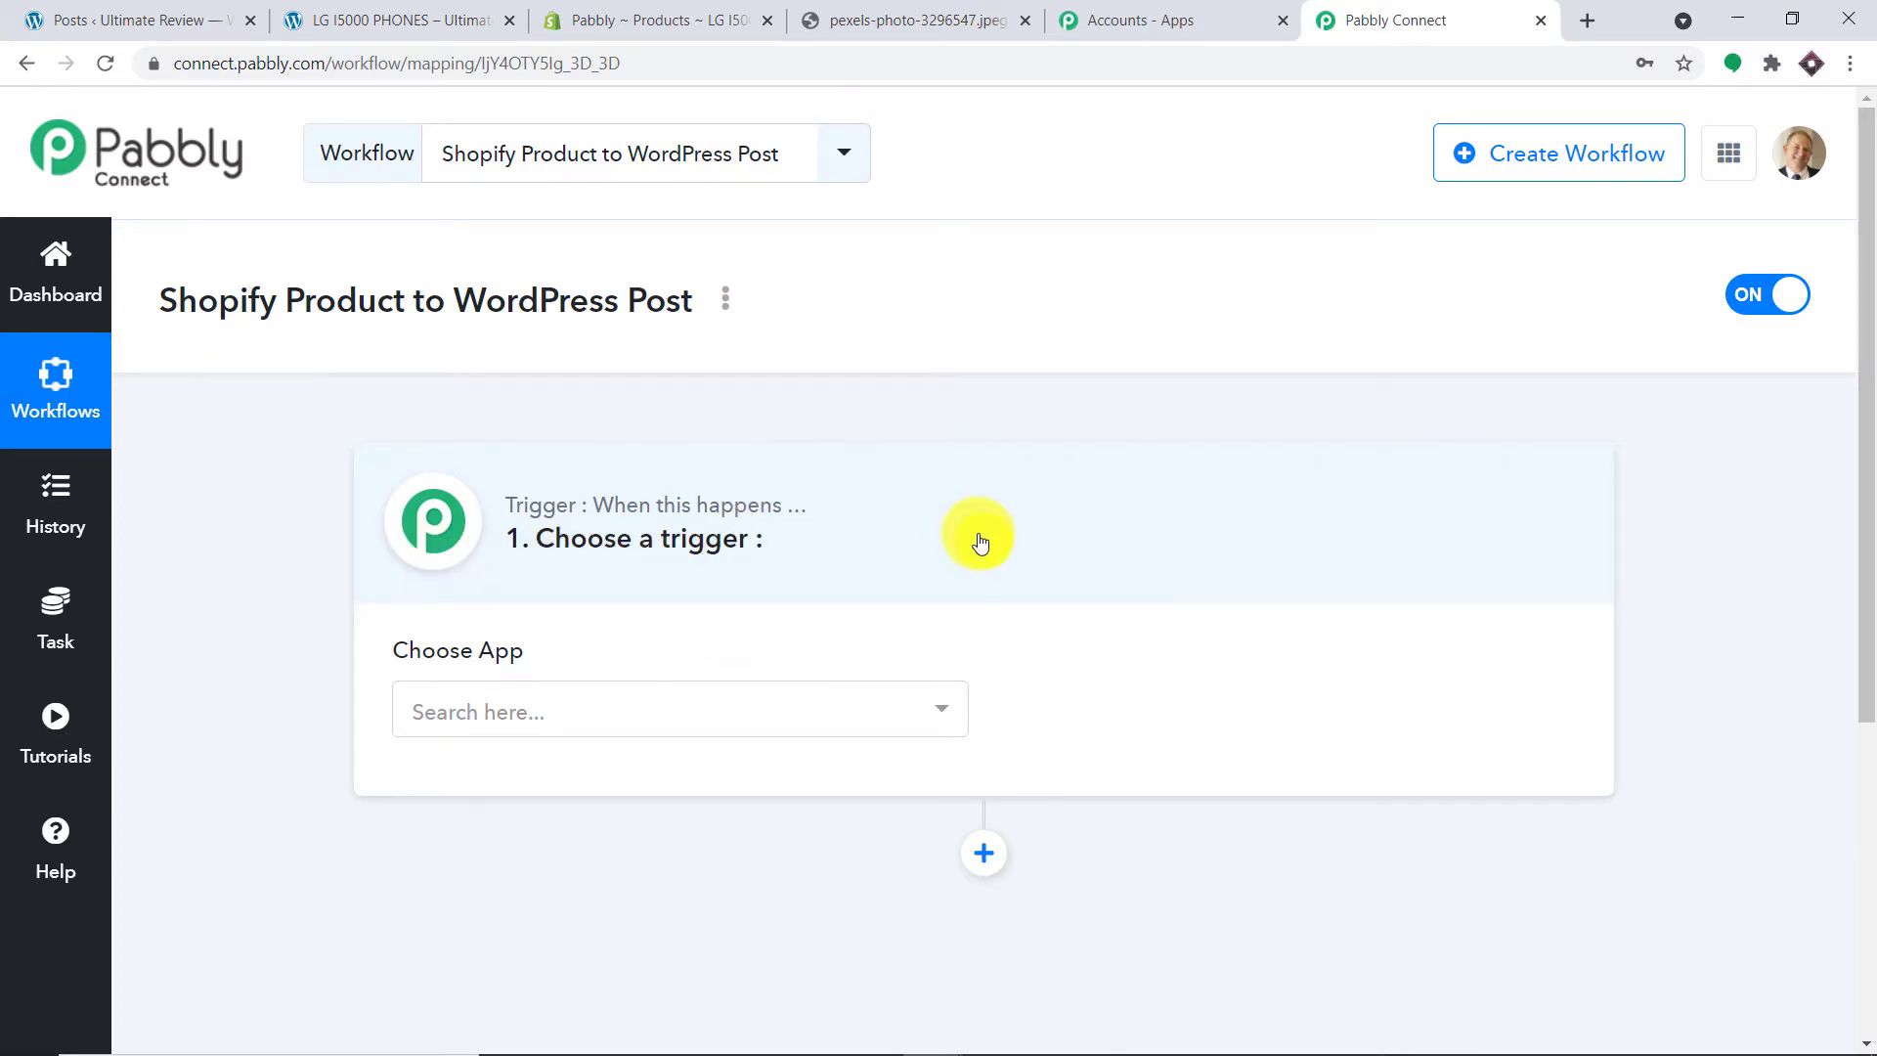
Step: Set the workflow trigger to Shopify's New Product event, then return to the Shopify admin
click(706, 706)
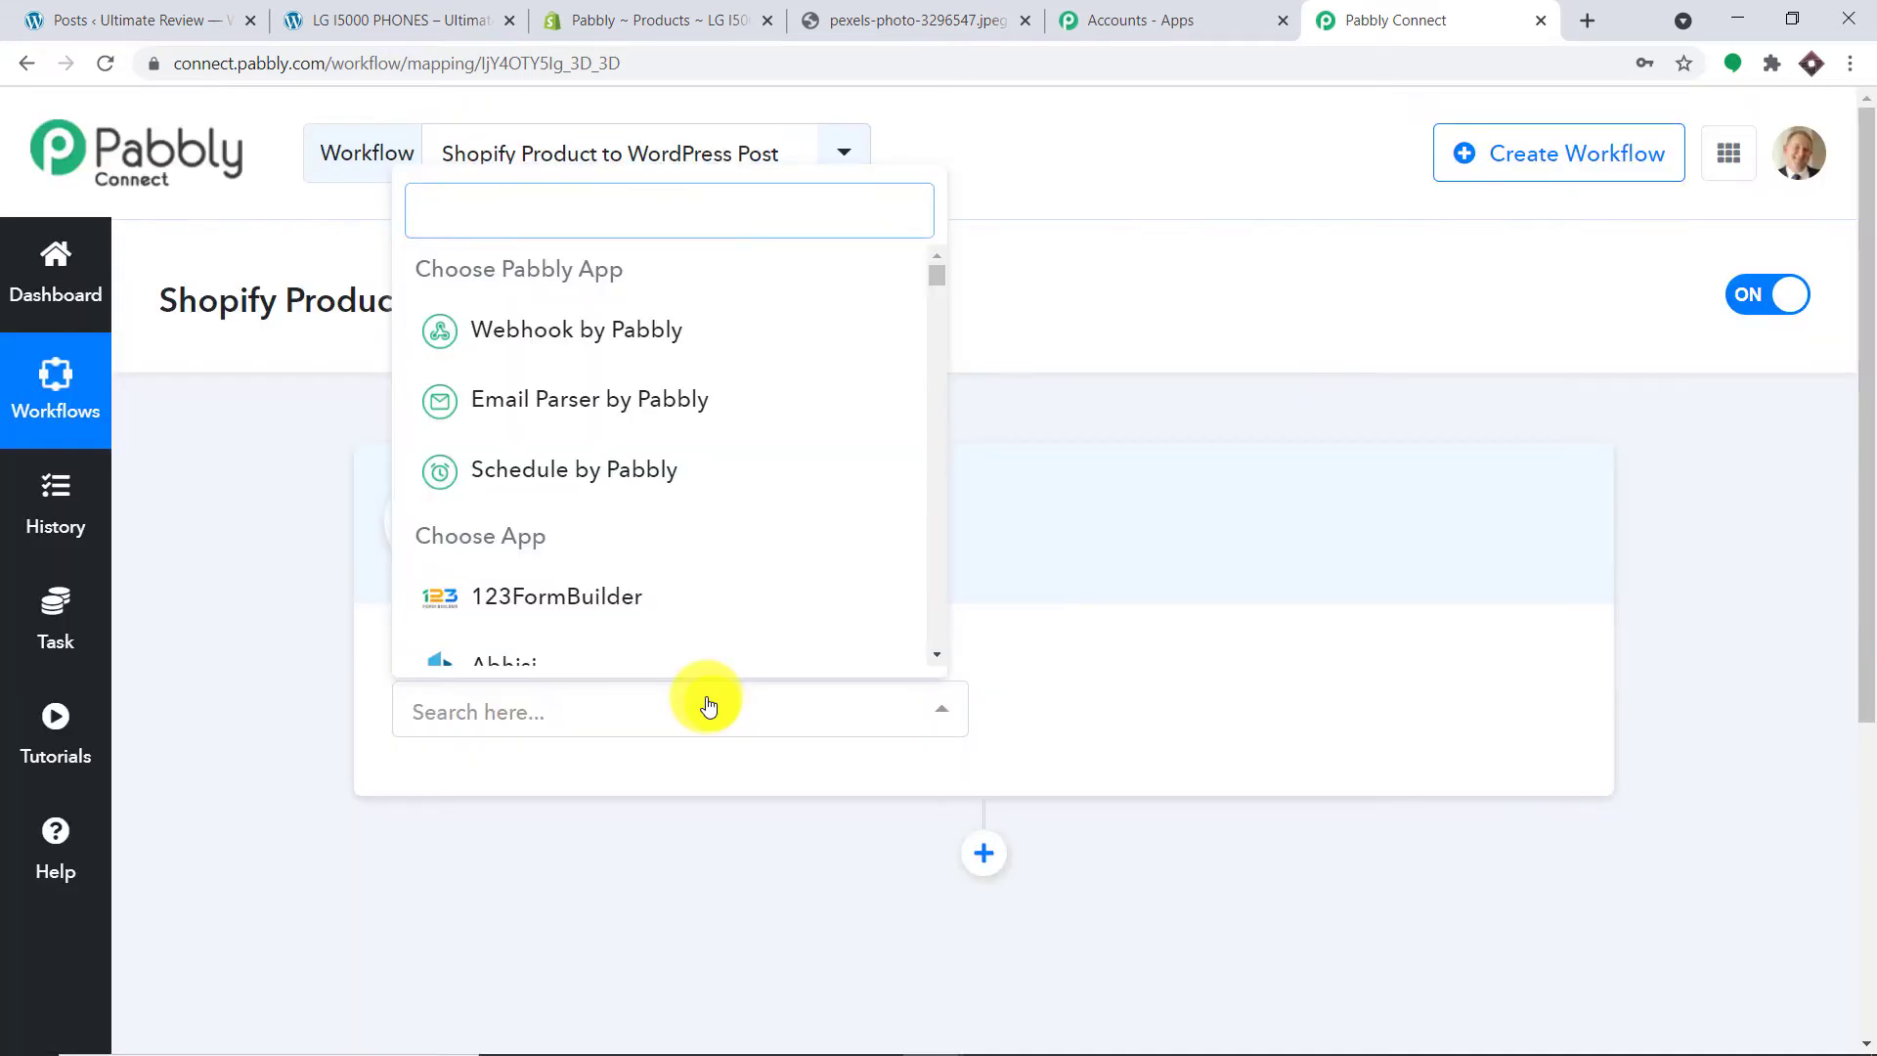
text(shopi)
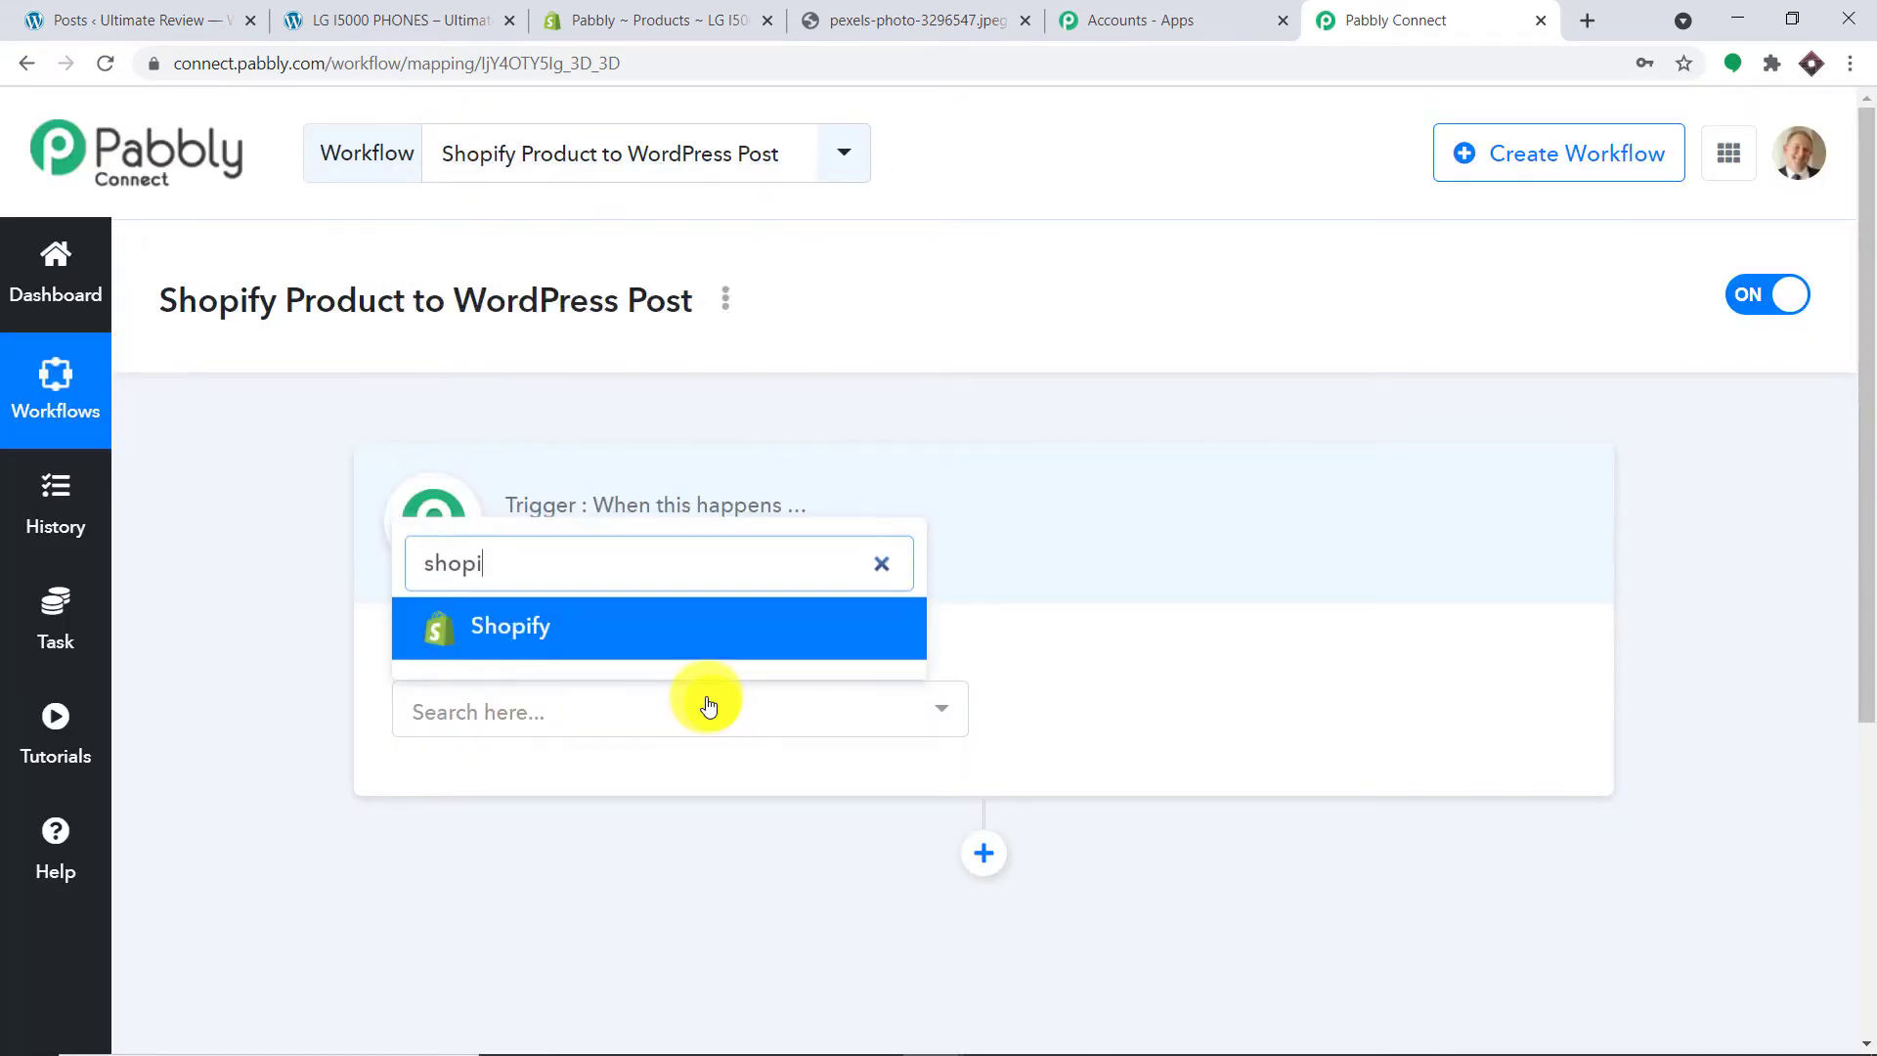
click(649, 627)
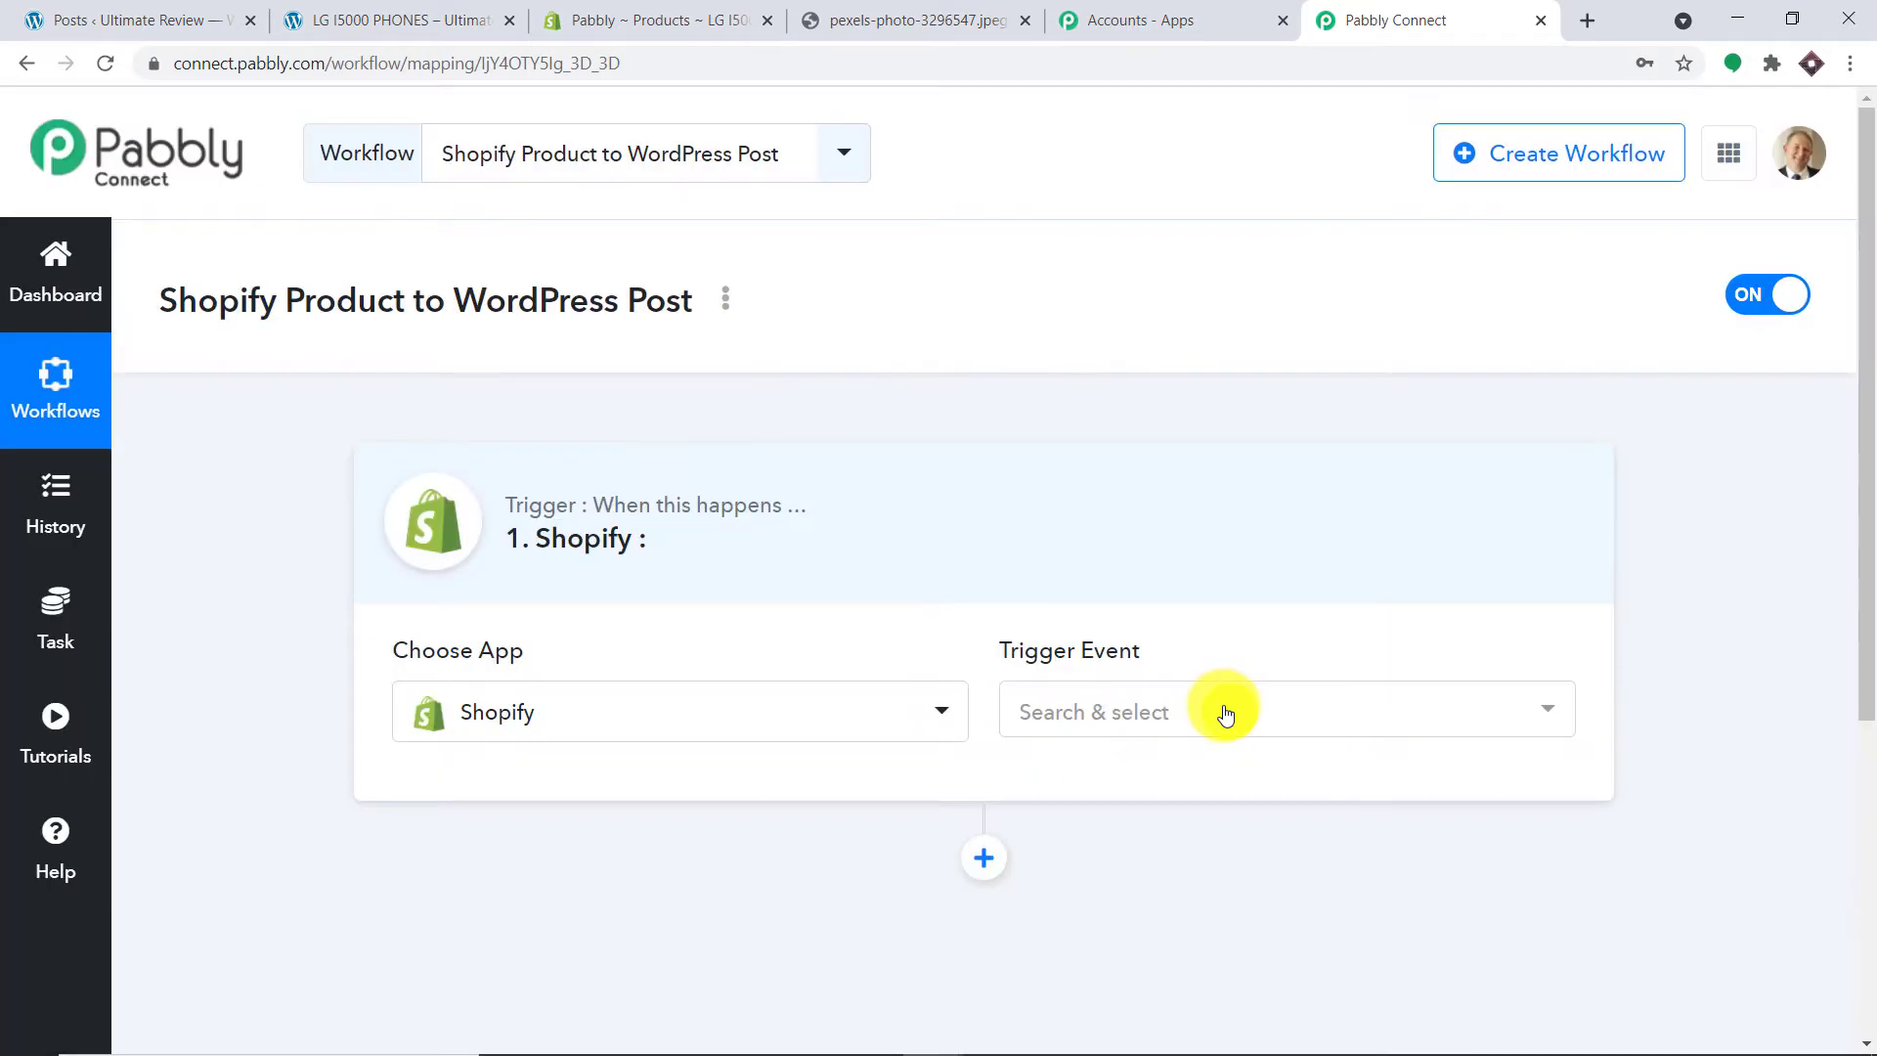
click(1226, 715)
scroll(1234, 457, down, 3)
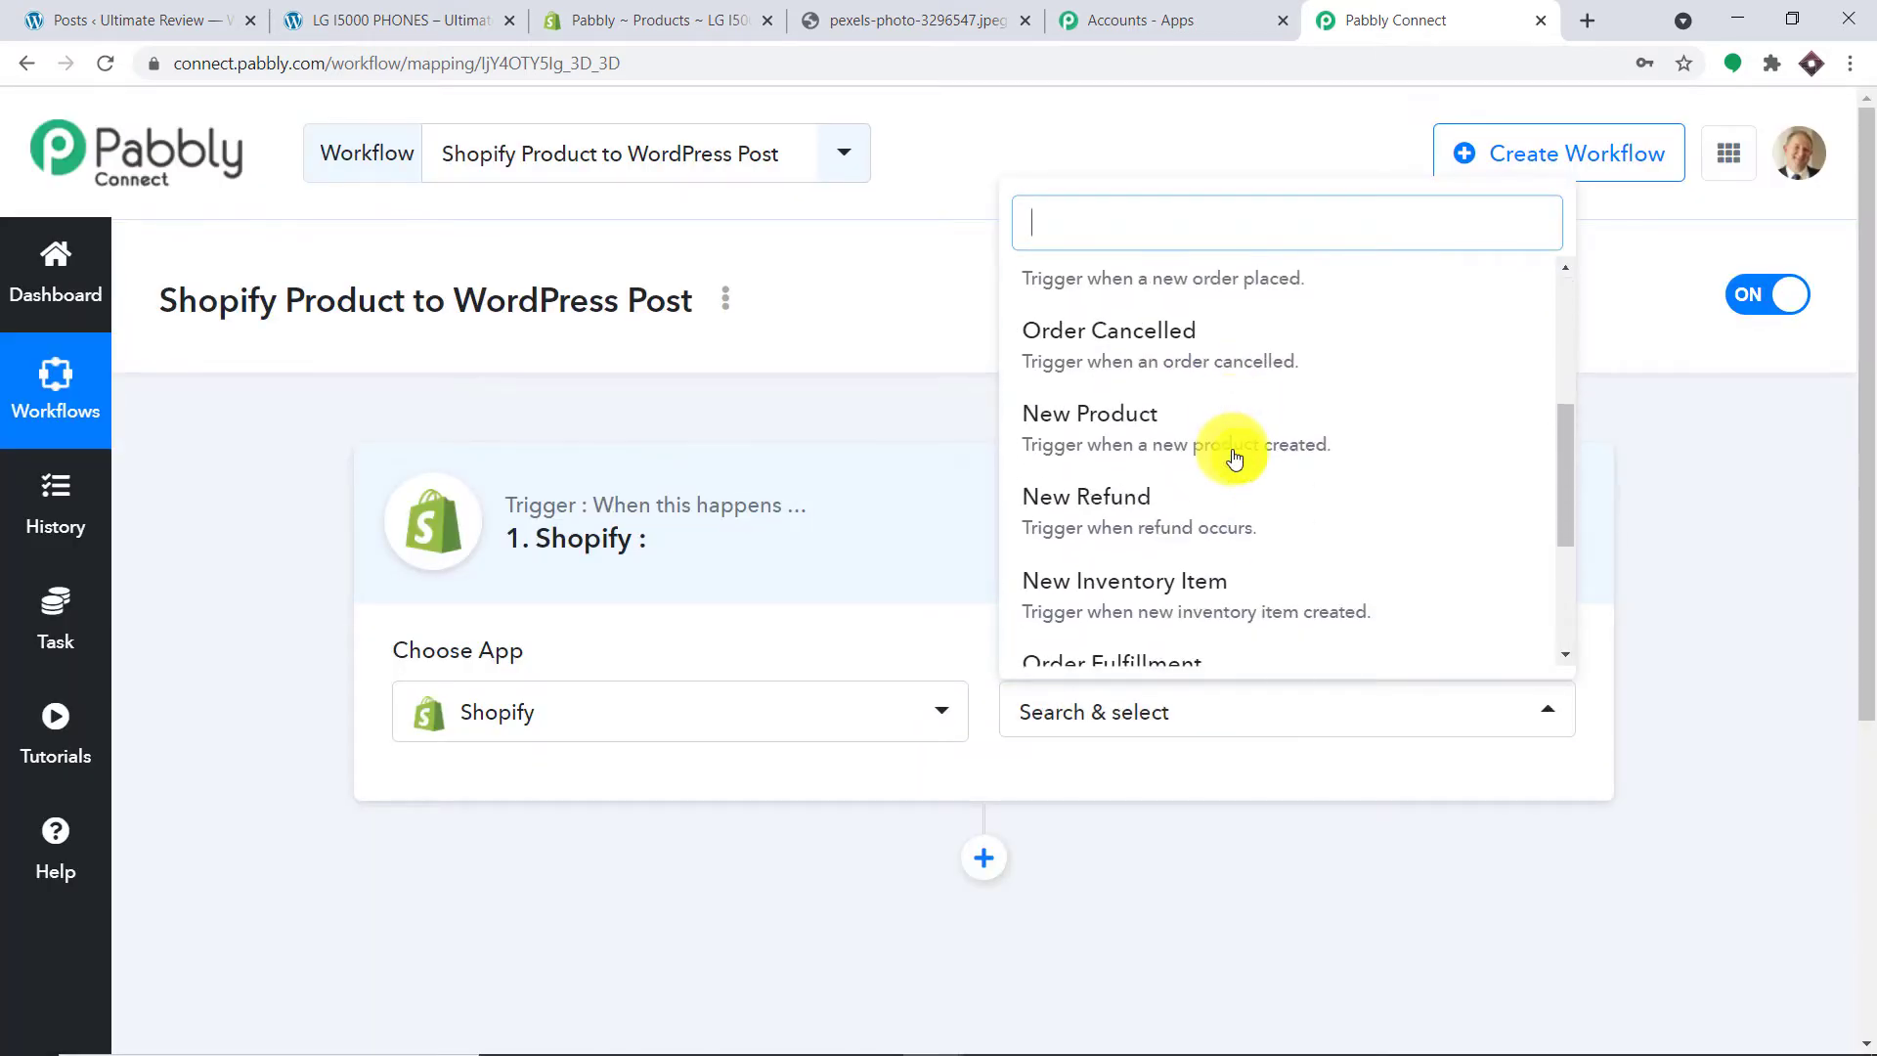
click(1233, 452)
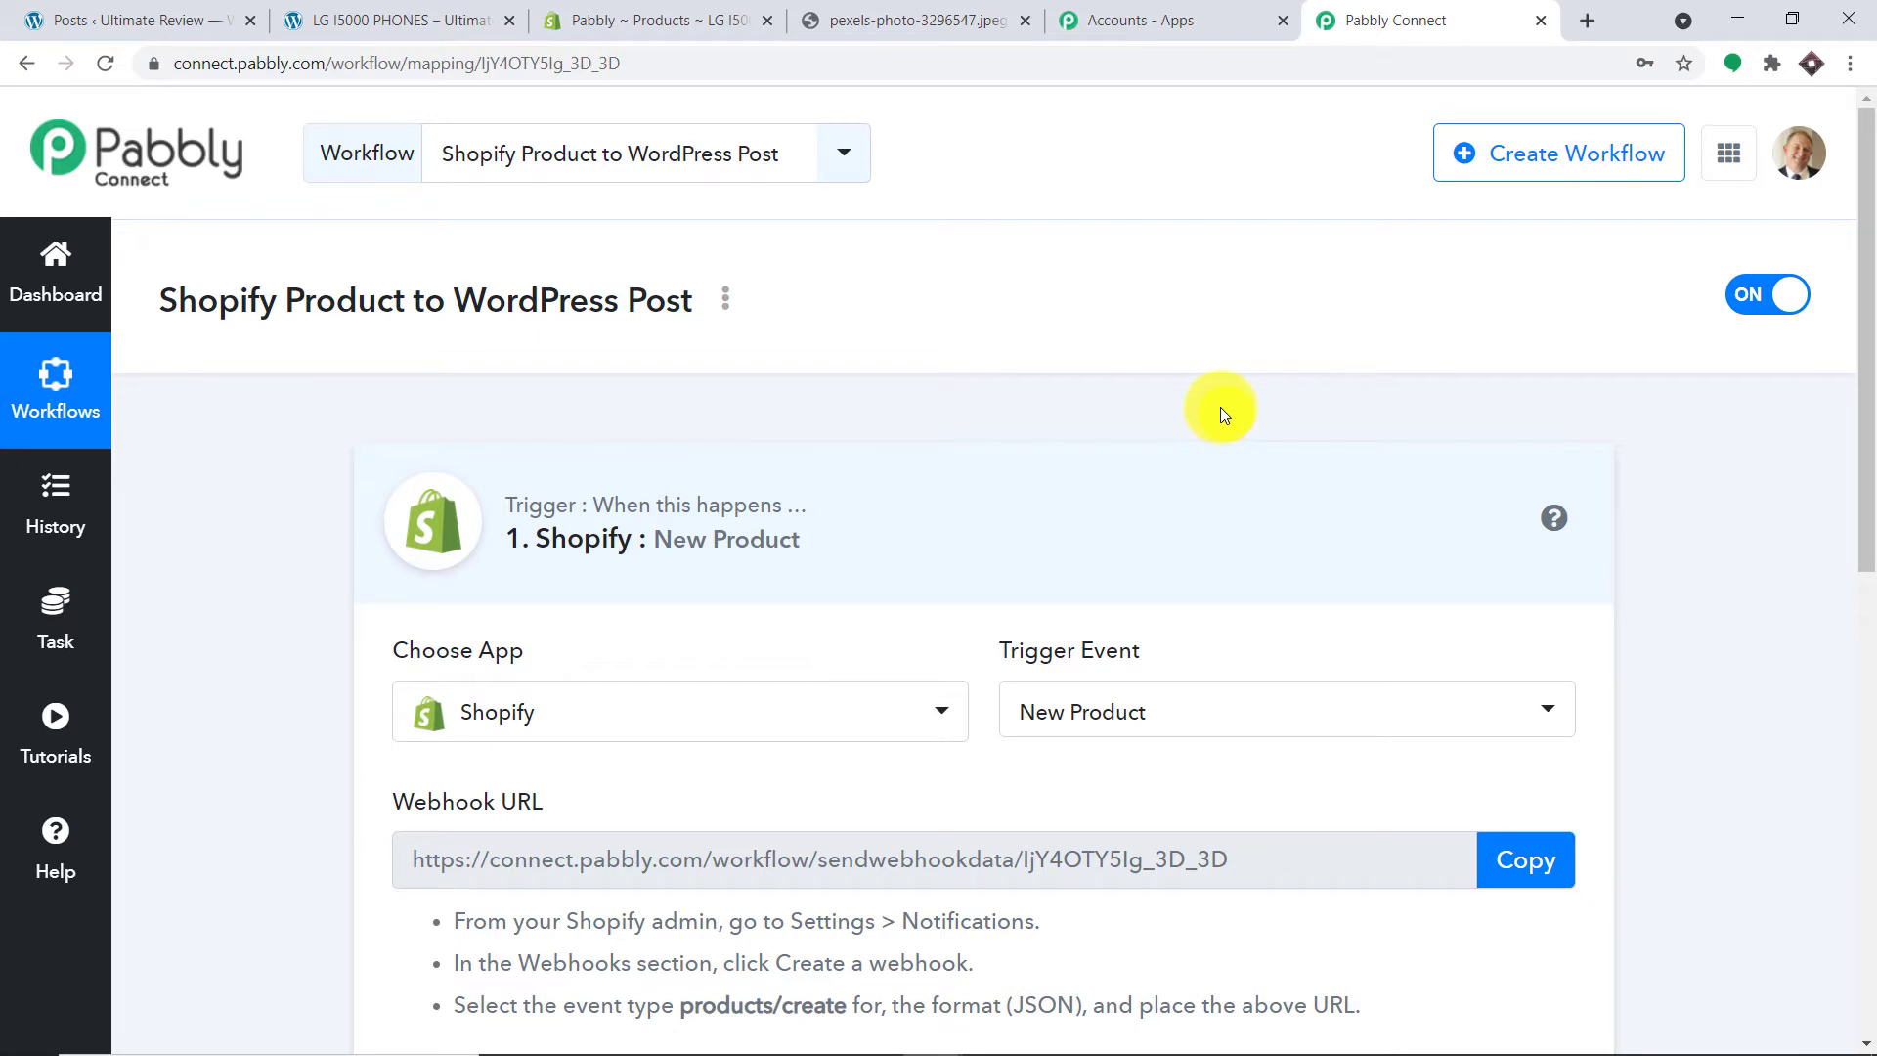
scroll(1220, 407, down, 4)
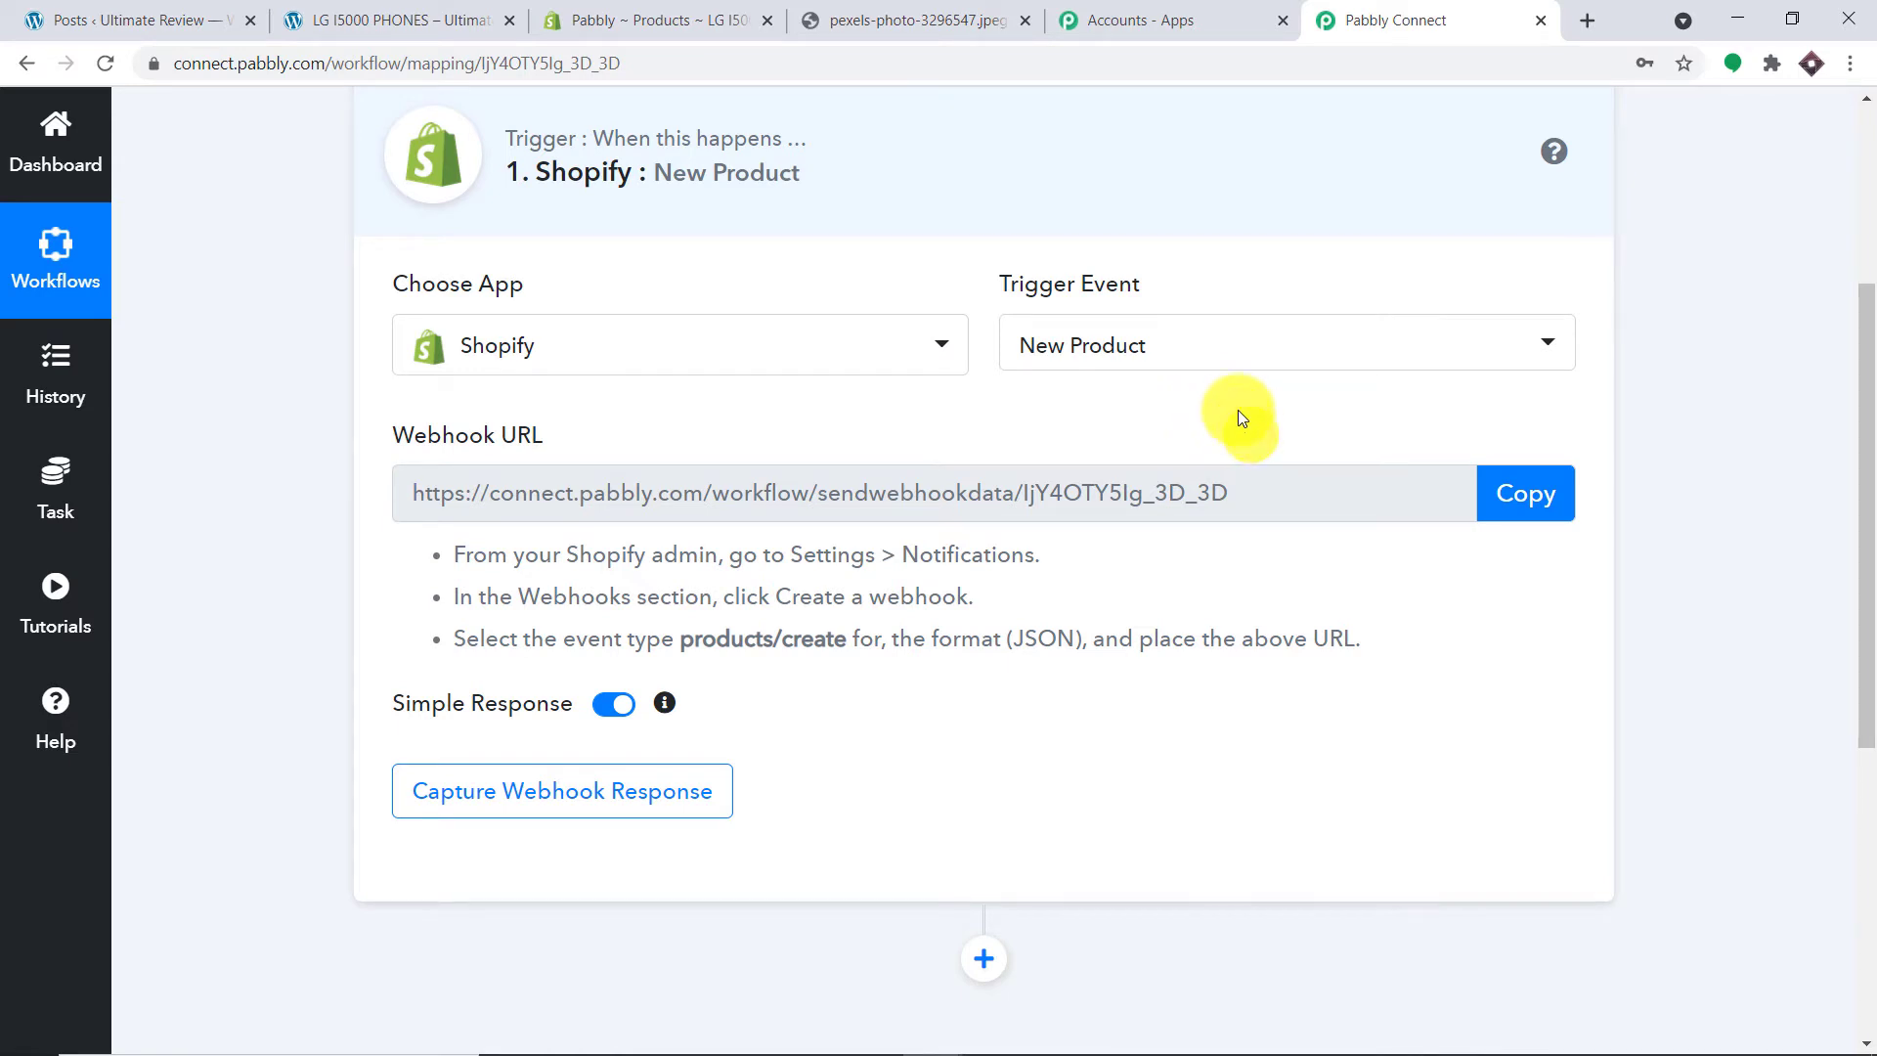
click(716, 8)
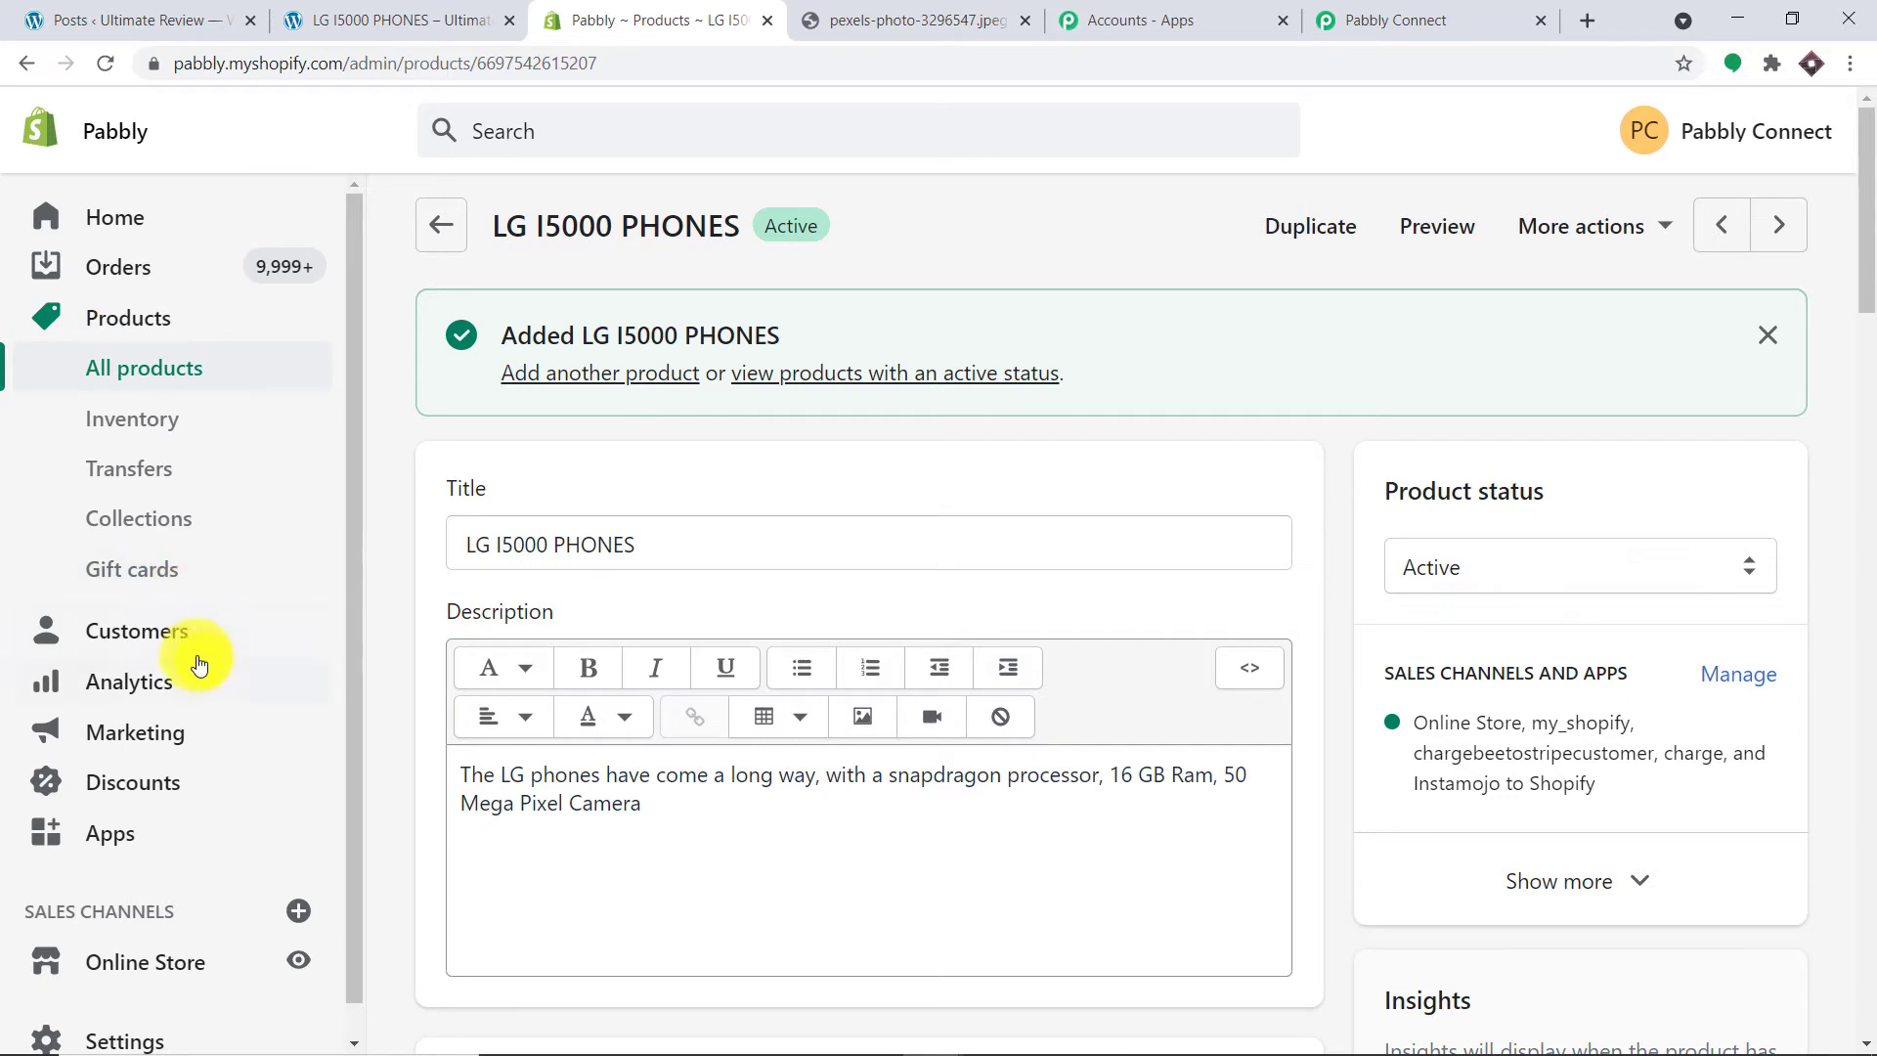
Step: From Settings > Notifications, start a new webhook in the Webhooks section
scroll(190, 684, down, 1)
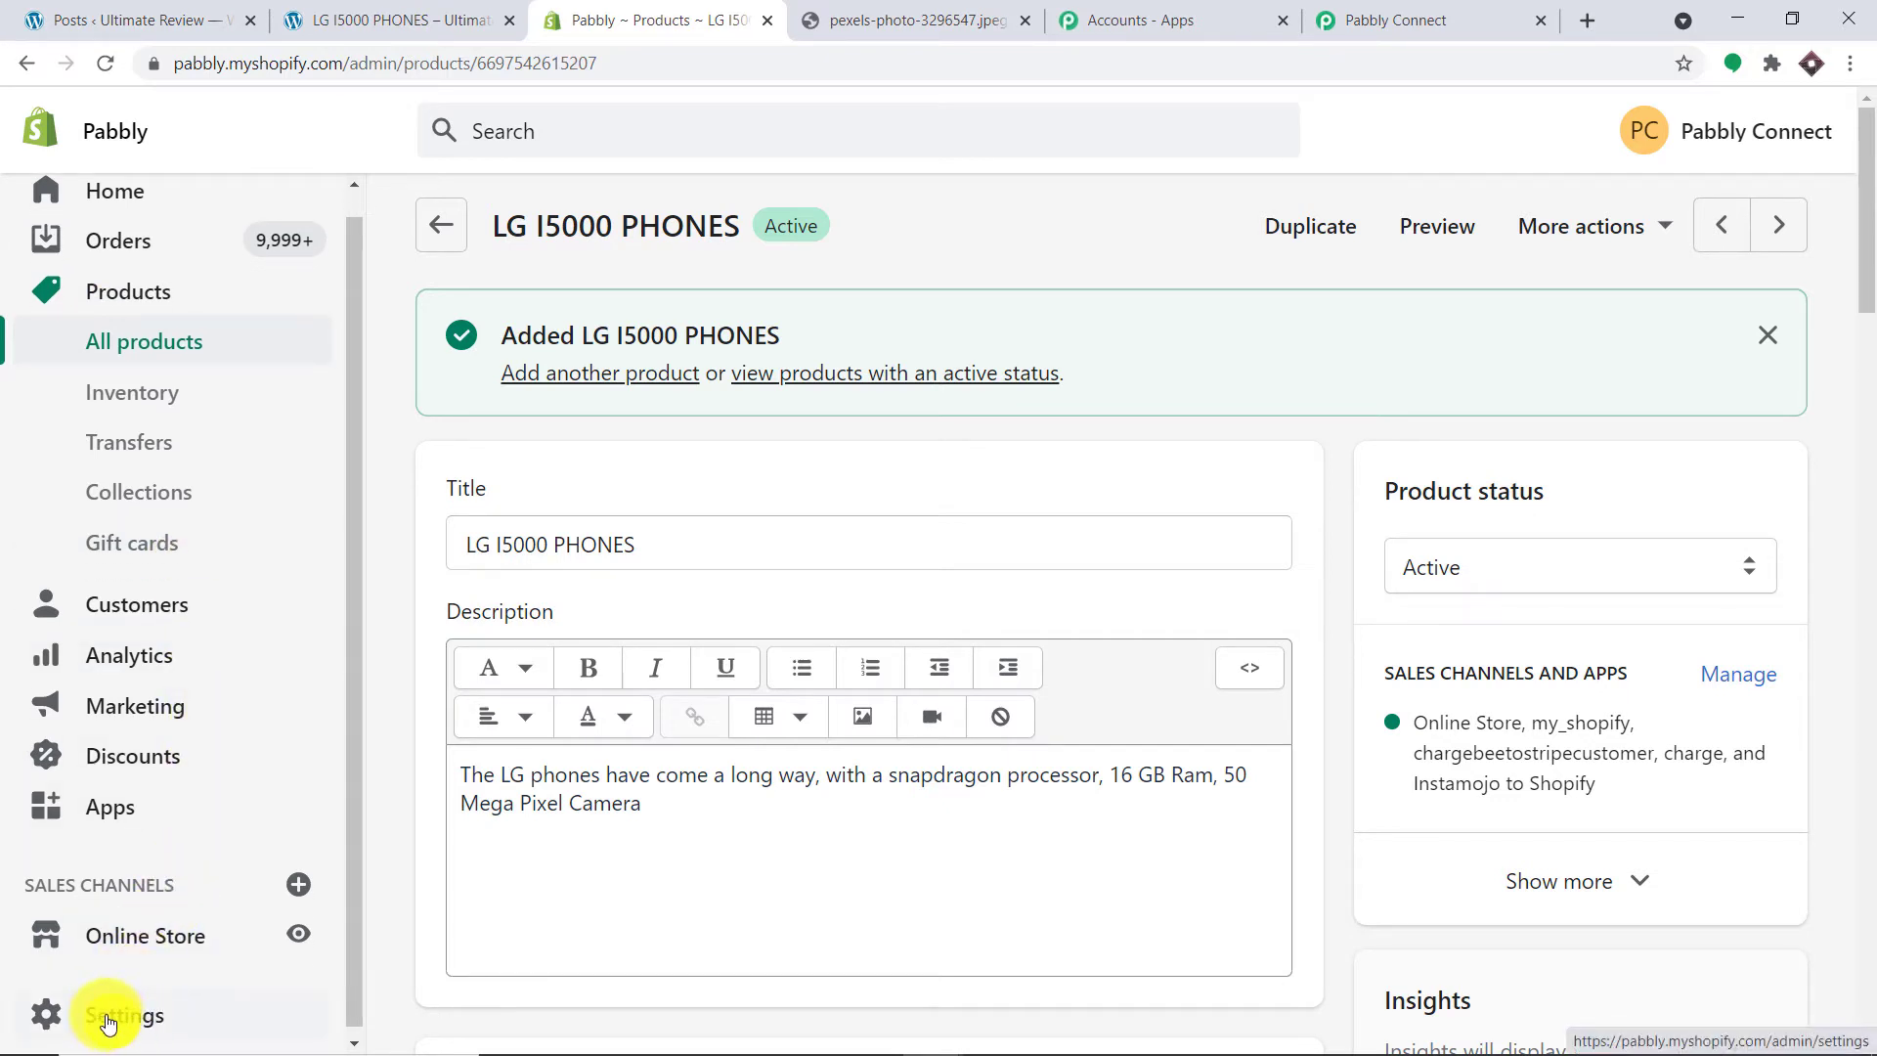
click(109, 1023)
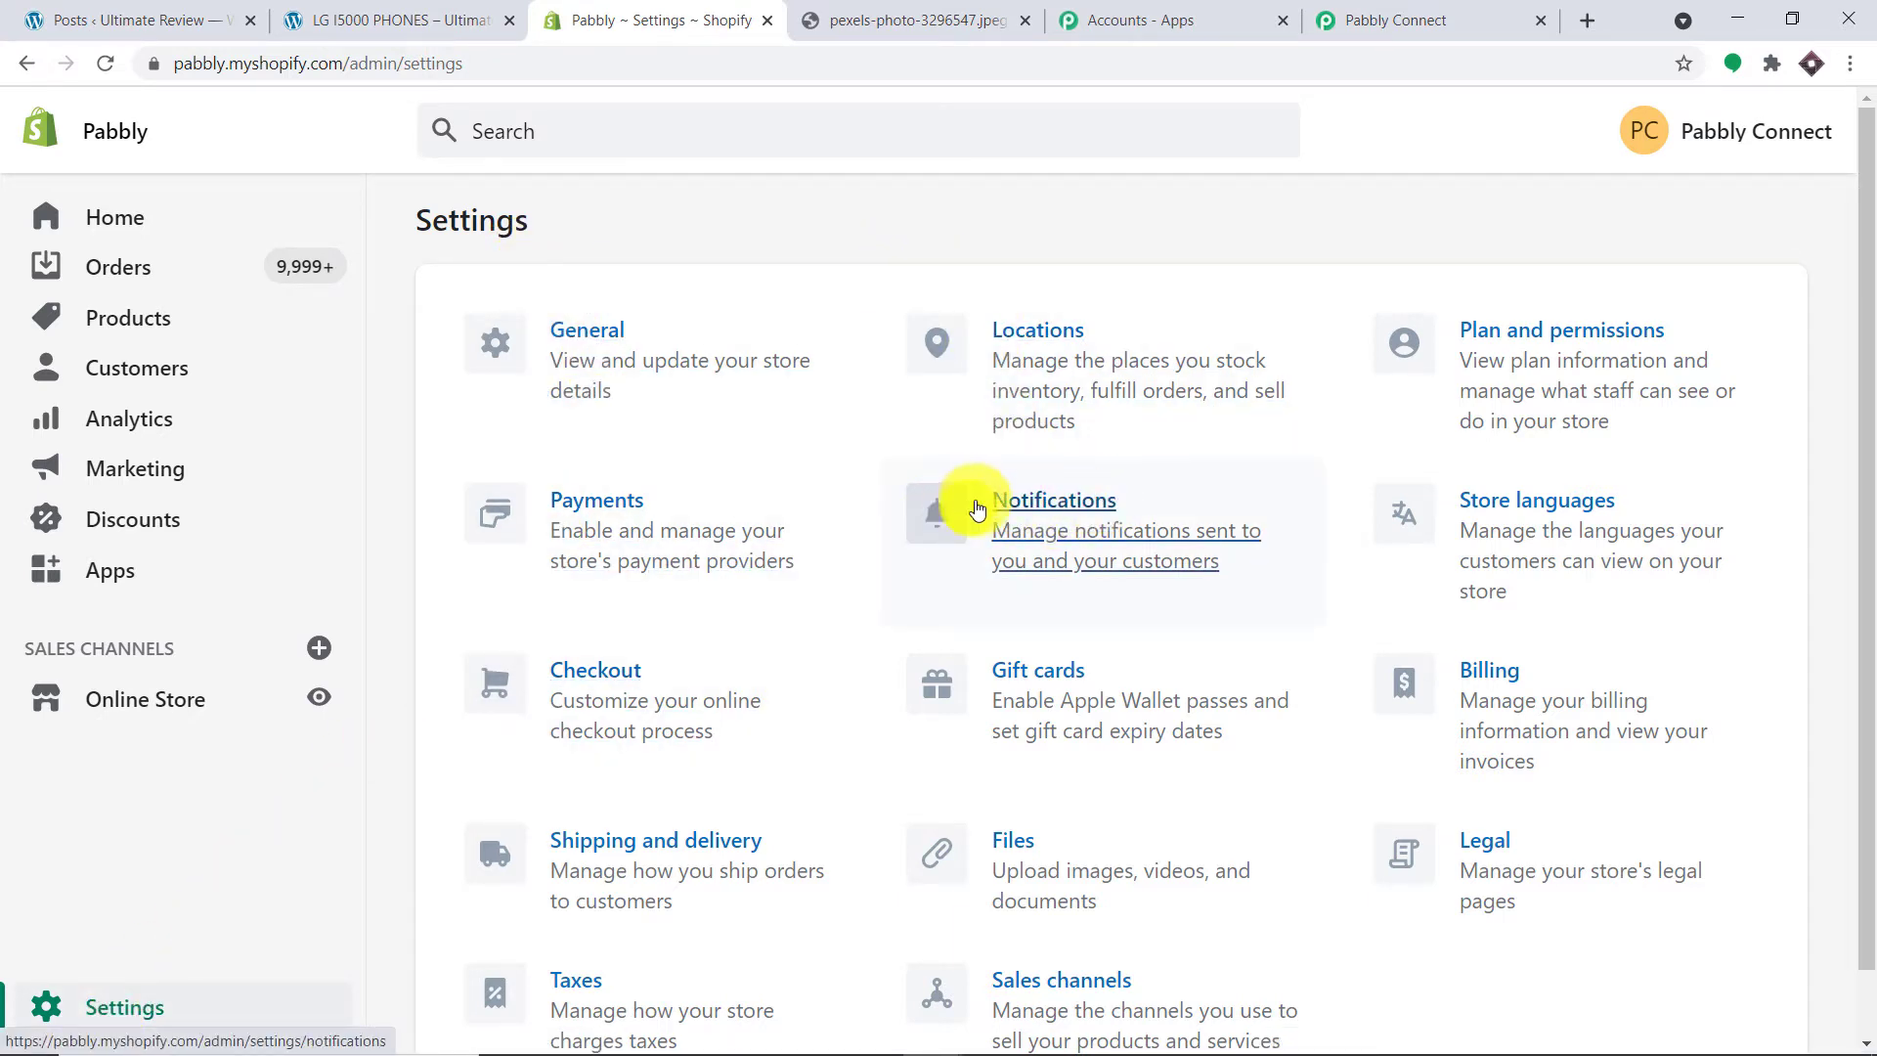
click(1084, 509)
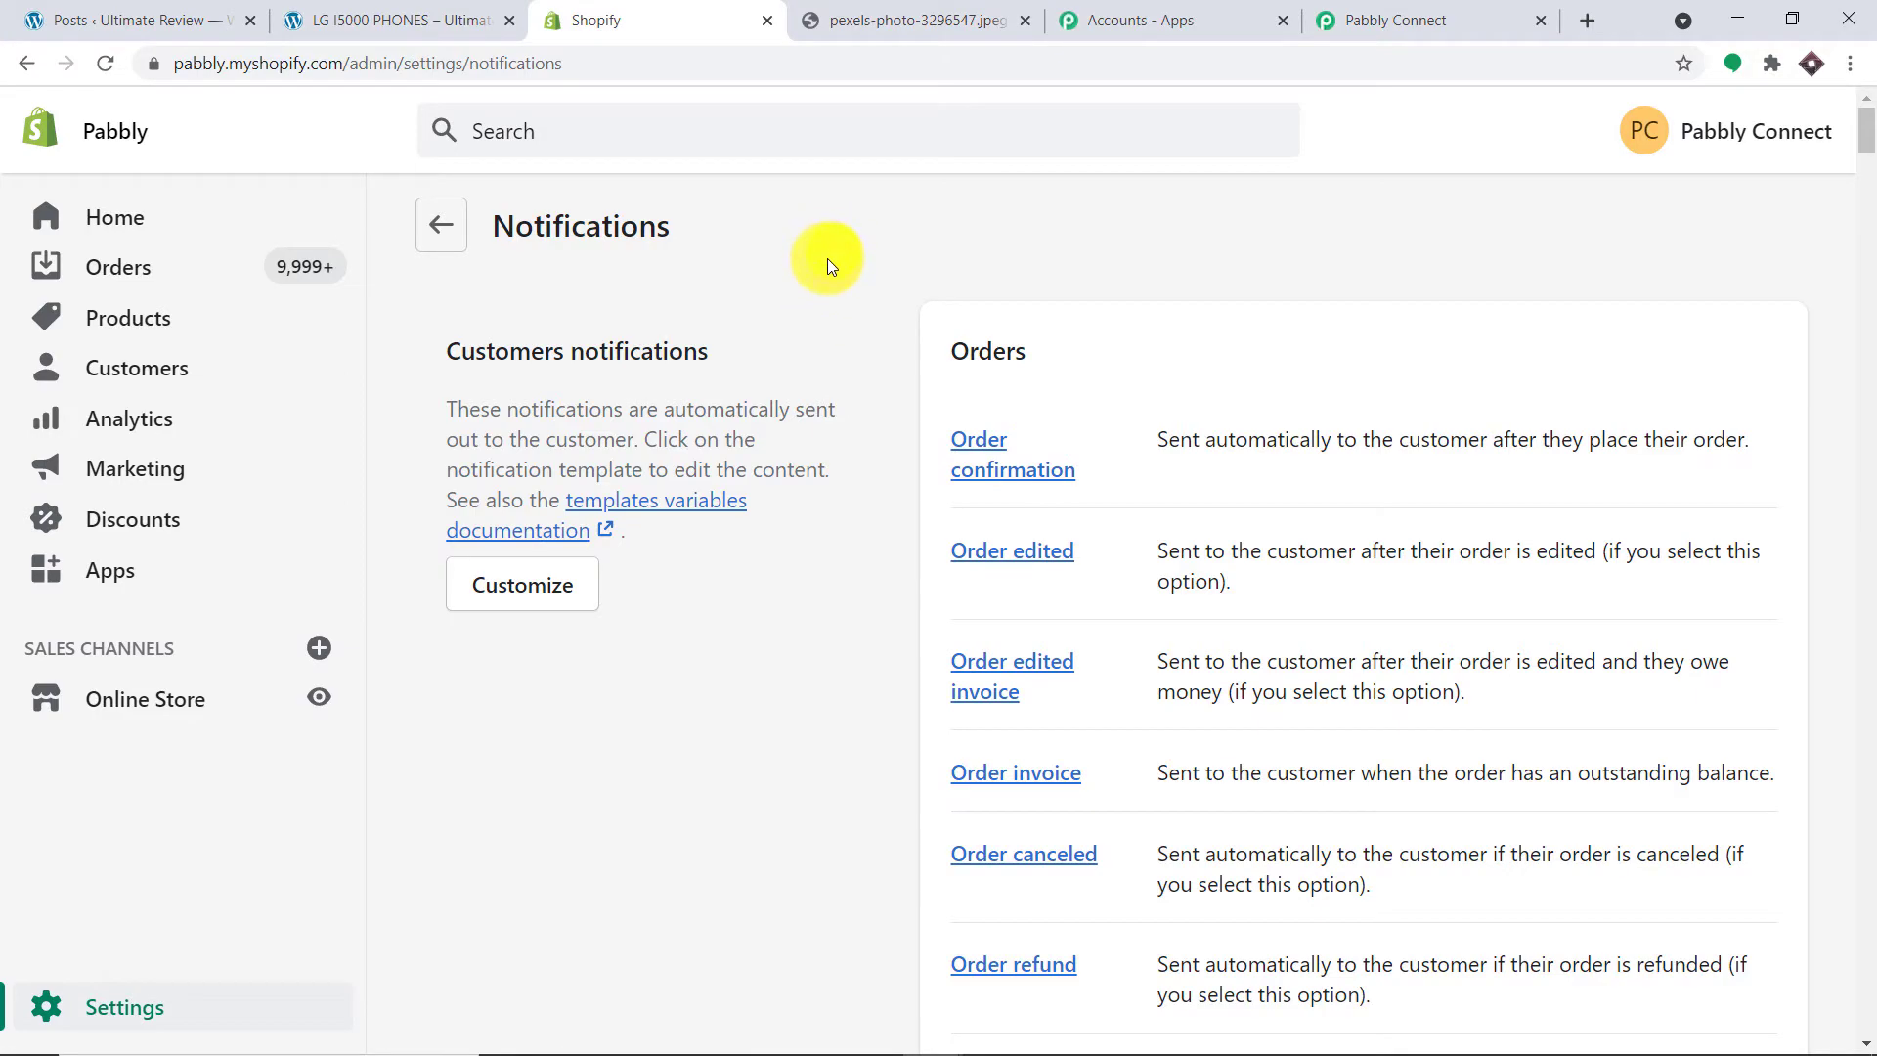
scroll(826, 283, down, 12)
scroll(825, 297, down, 20)
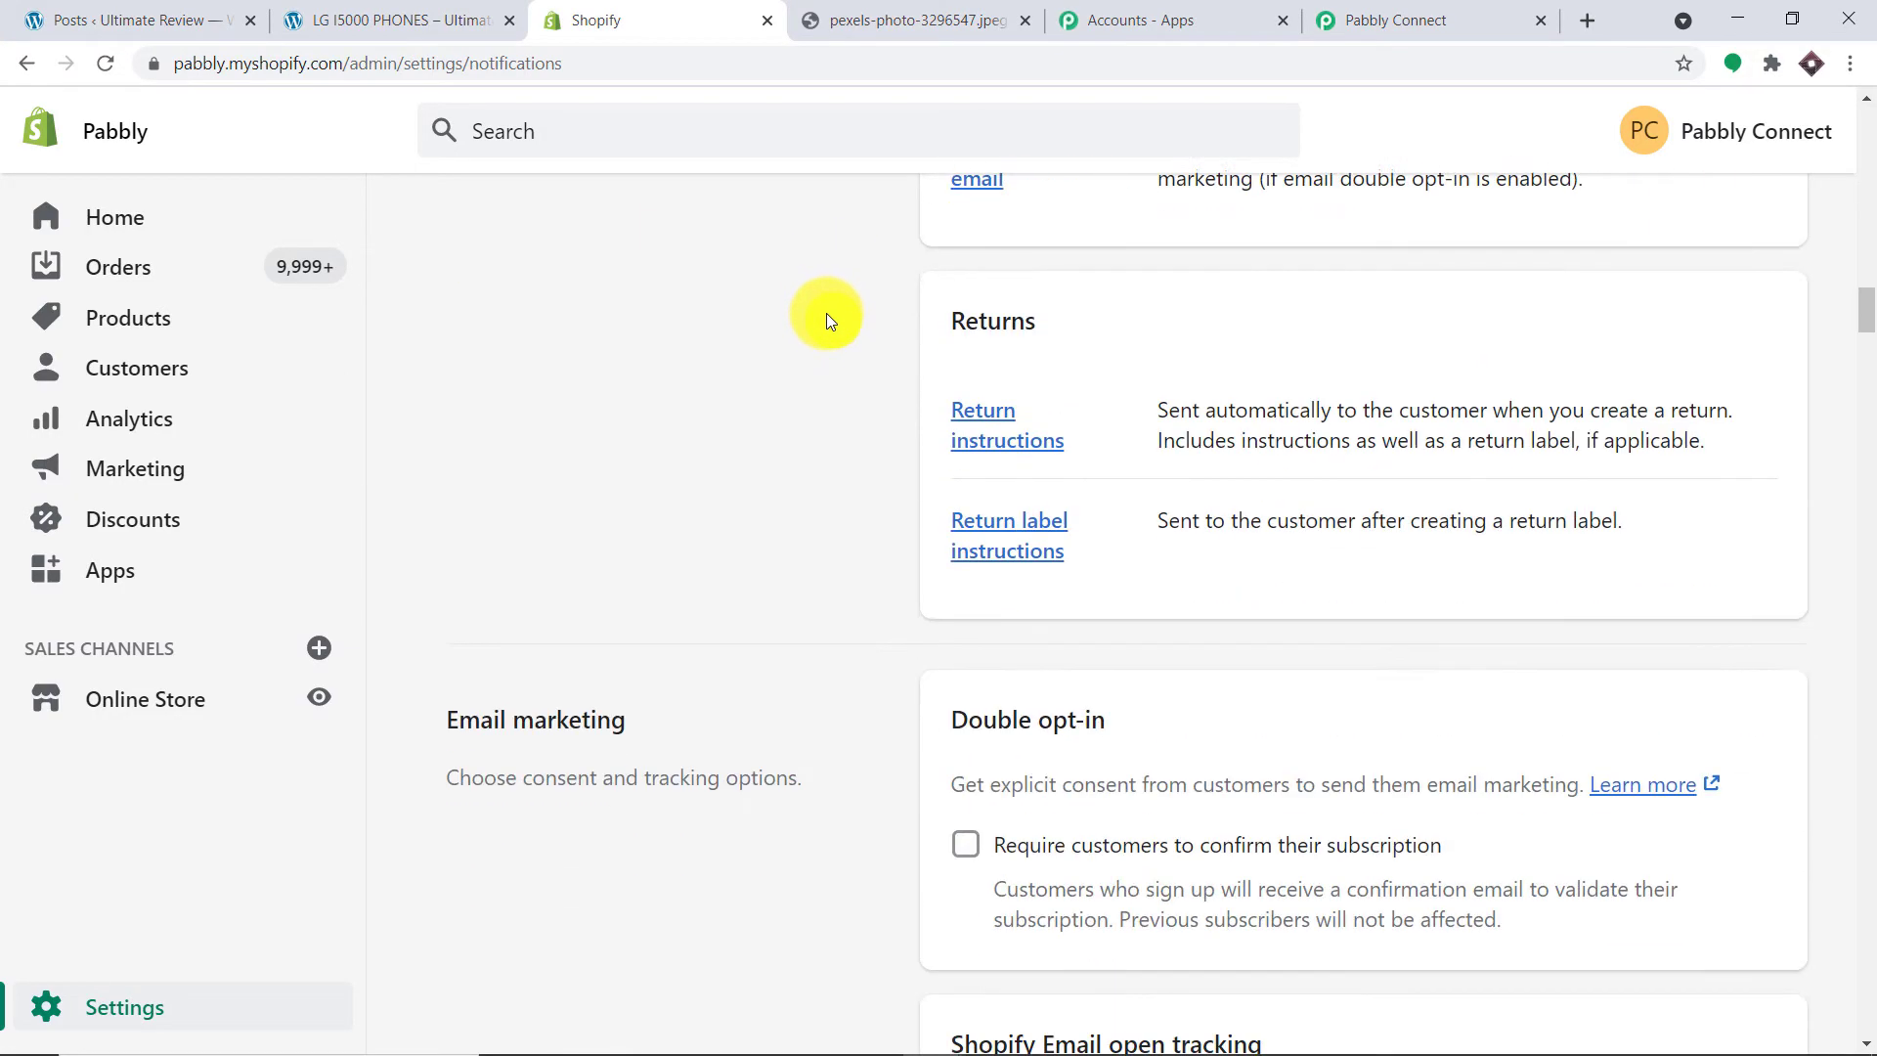
scroll(826, 344, down, 11)
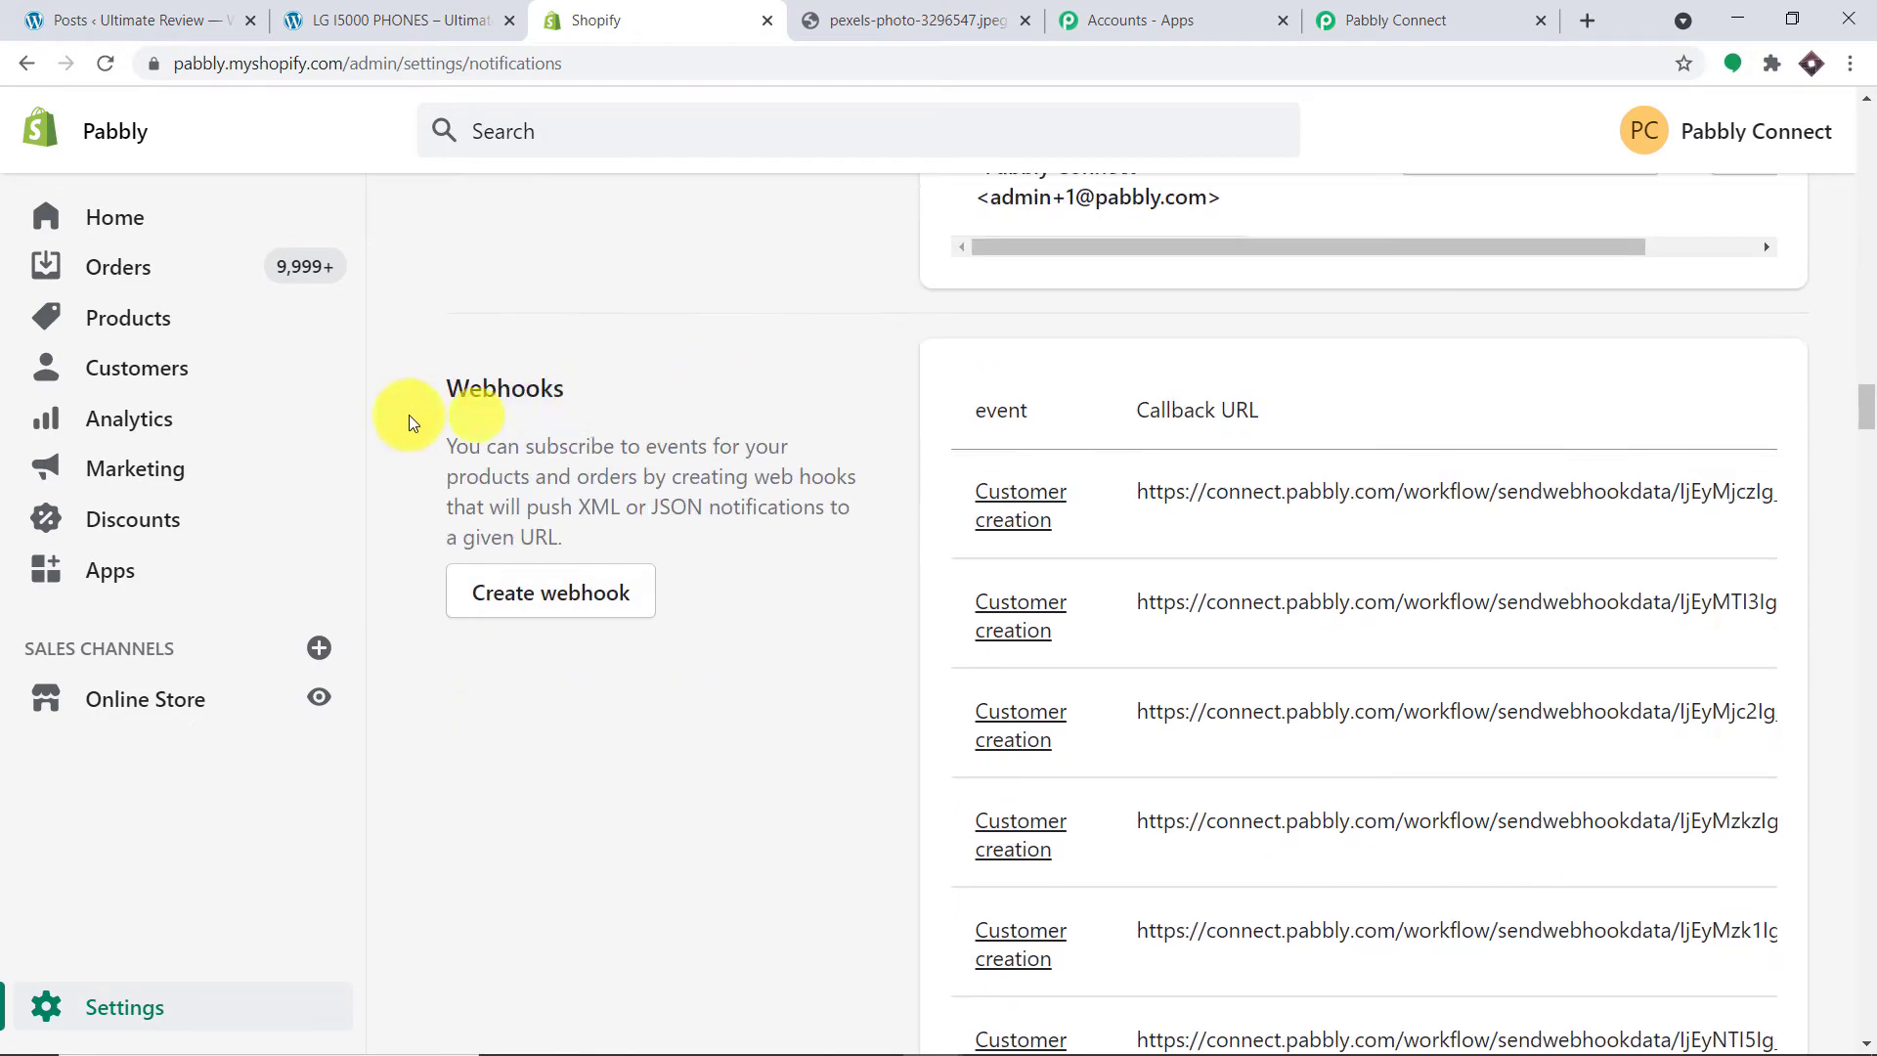
click(558, 603)
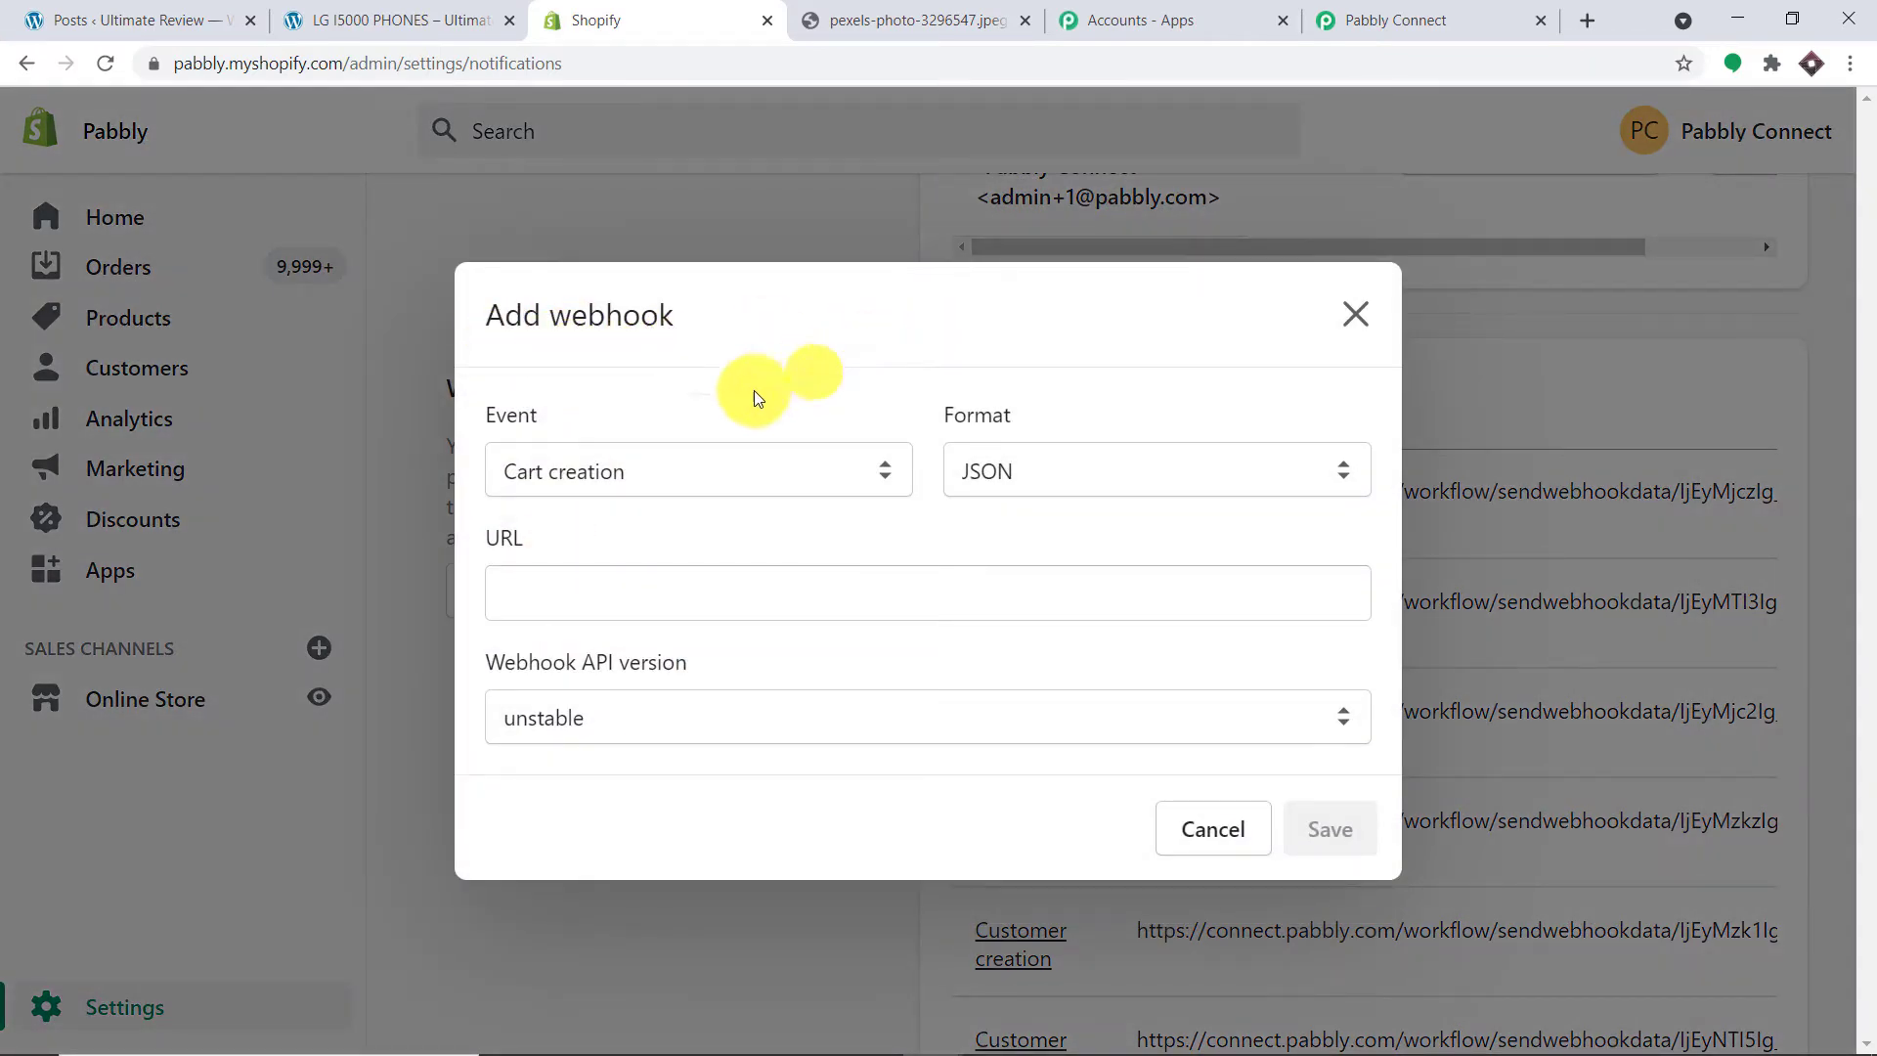
Step: Set the webhook event to Product creation
click(615, 474)
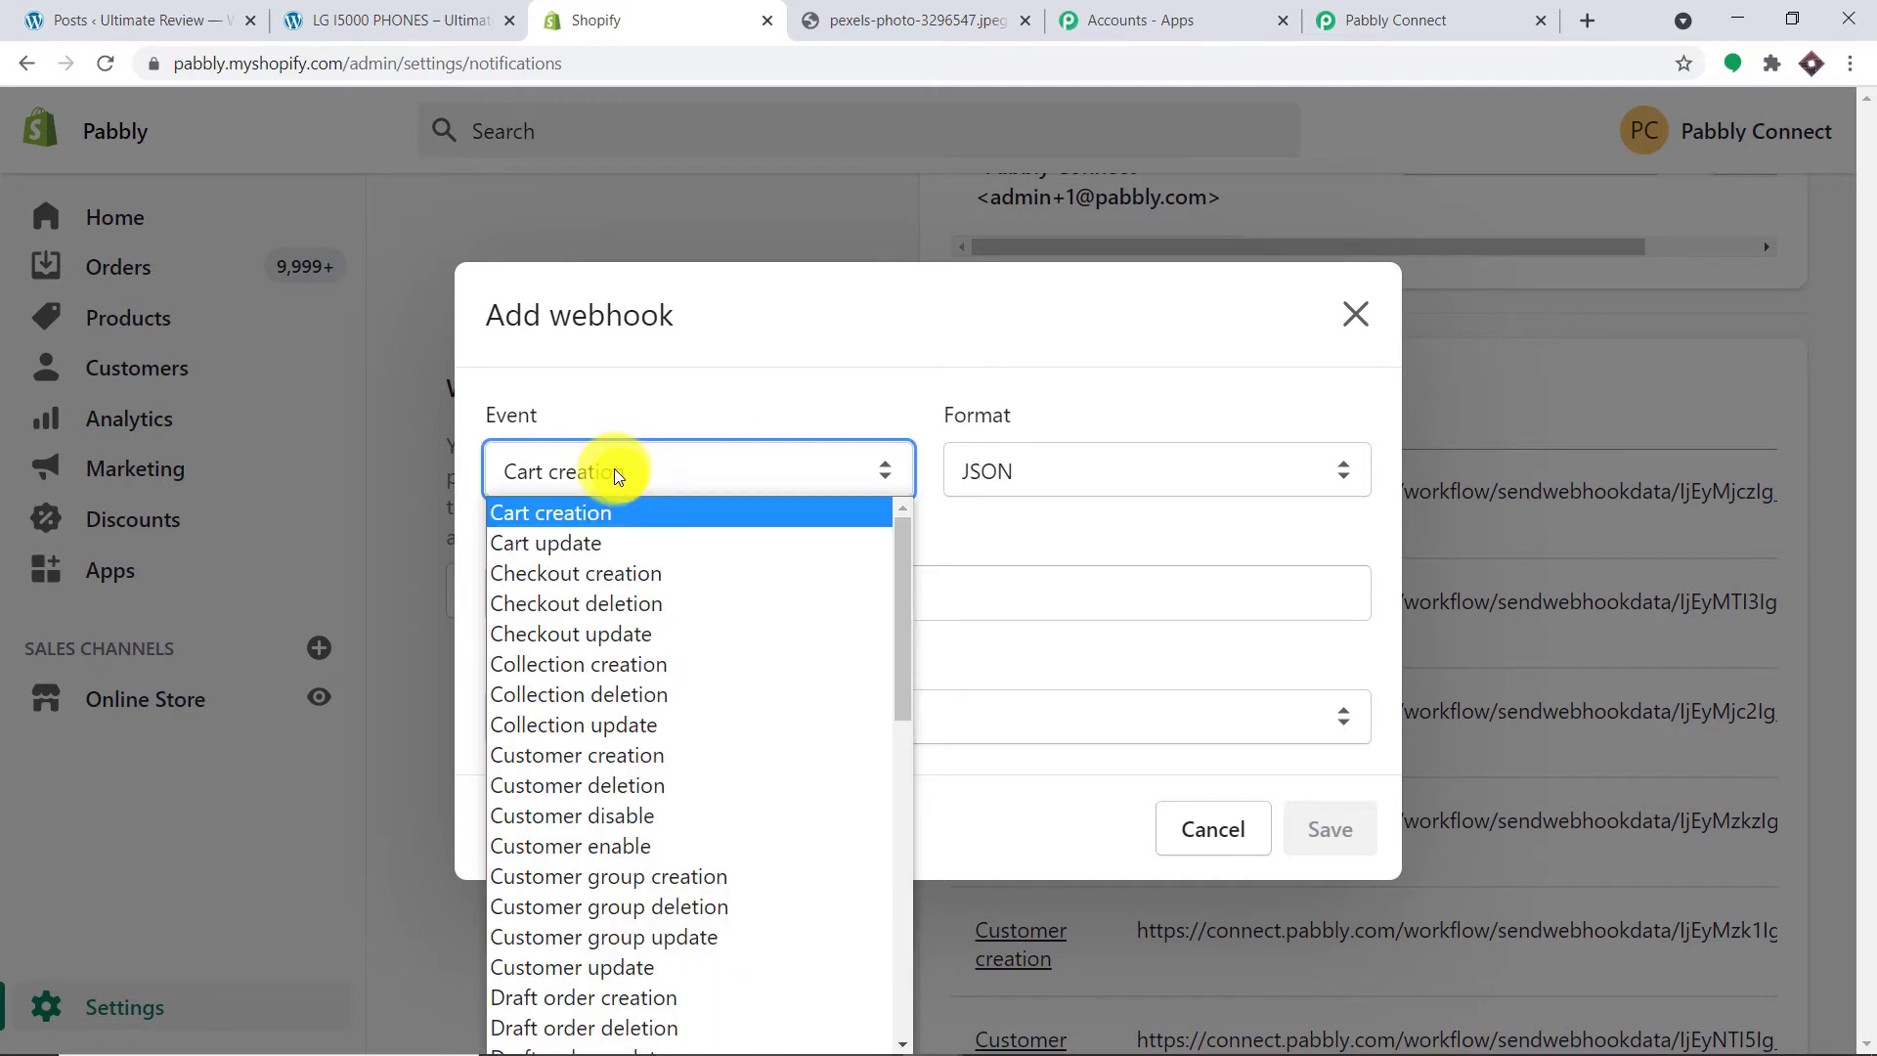
key(p)
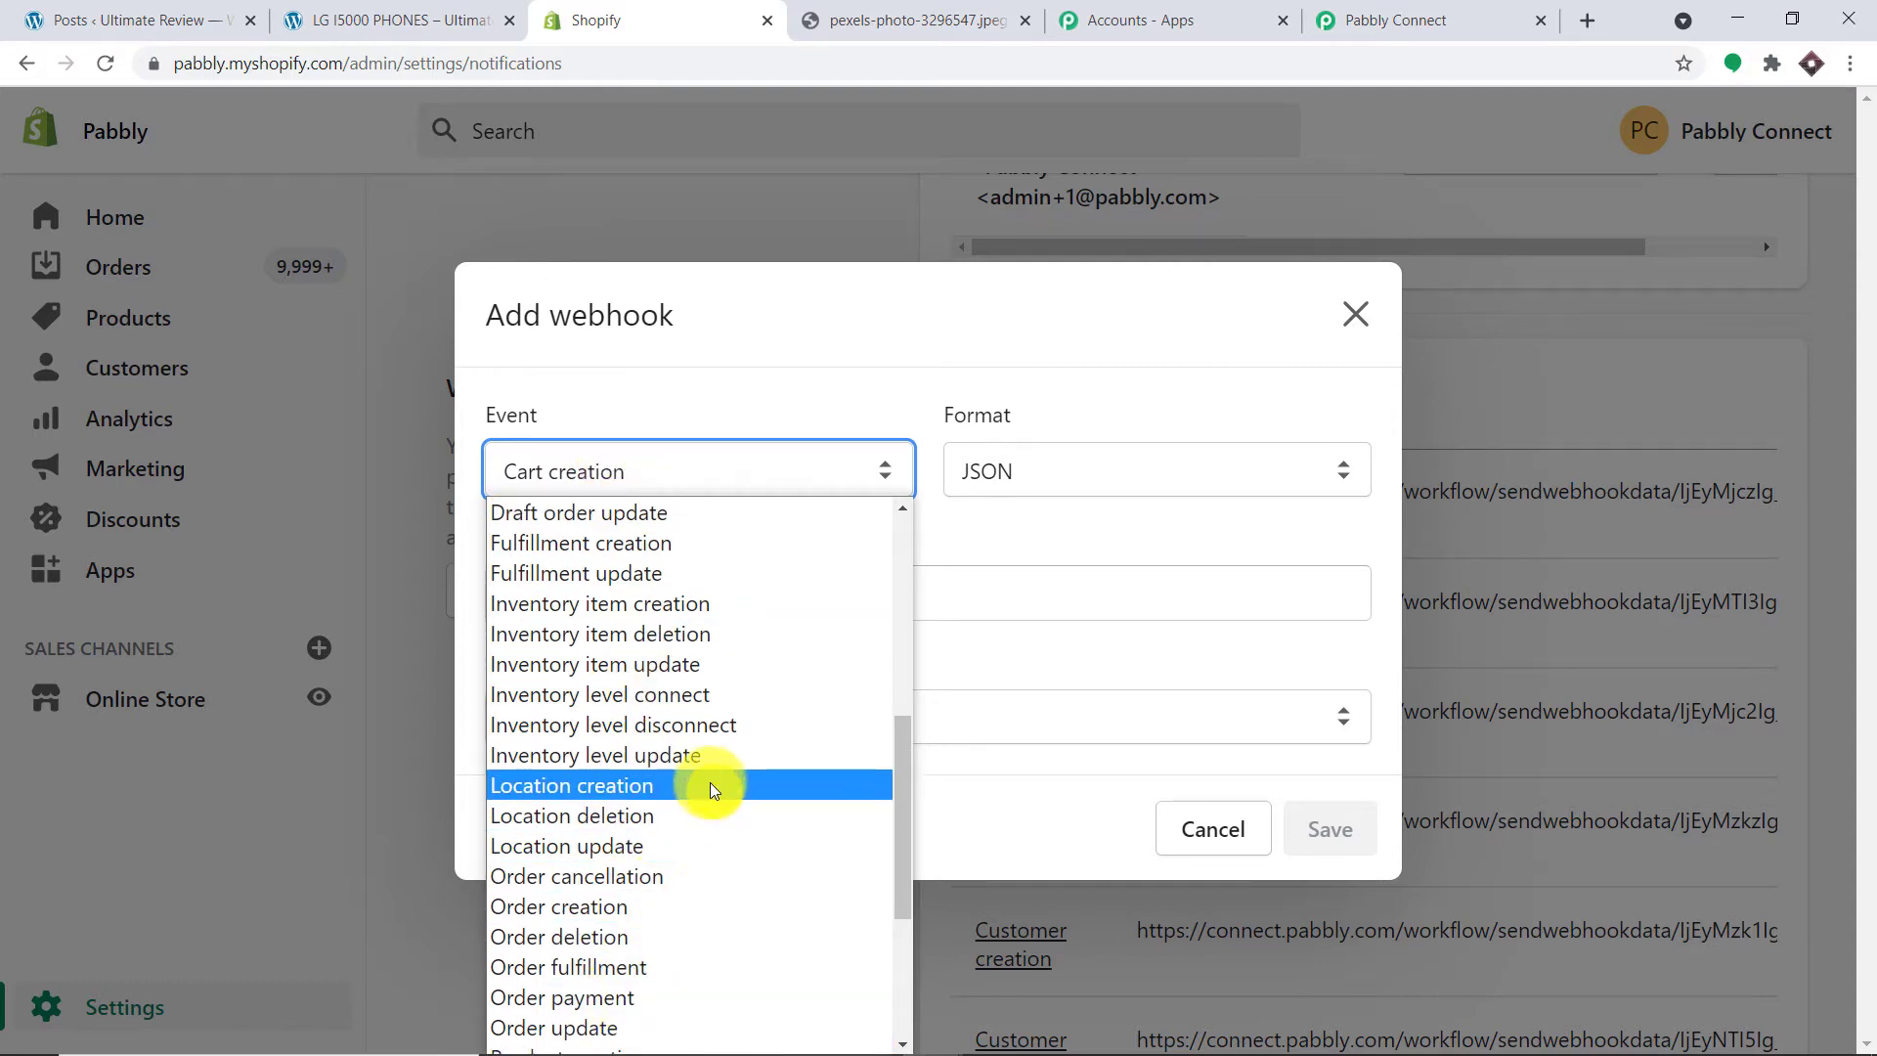
scroll(713, 783, down, 3)
click(675, 815)
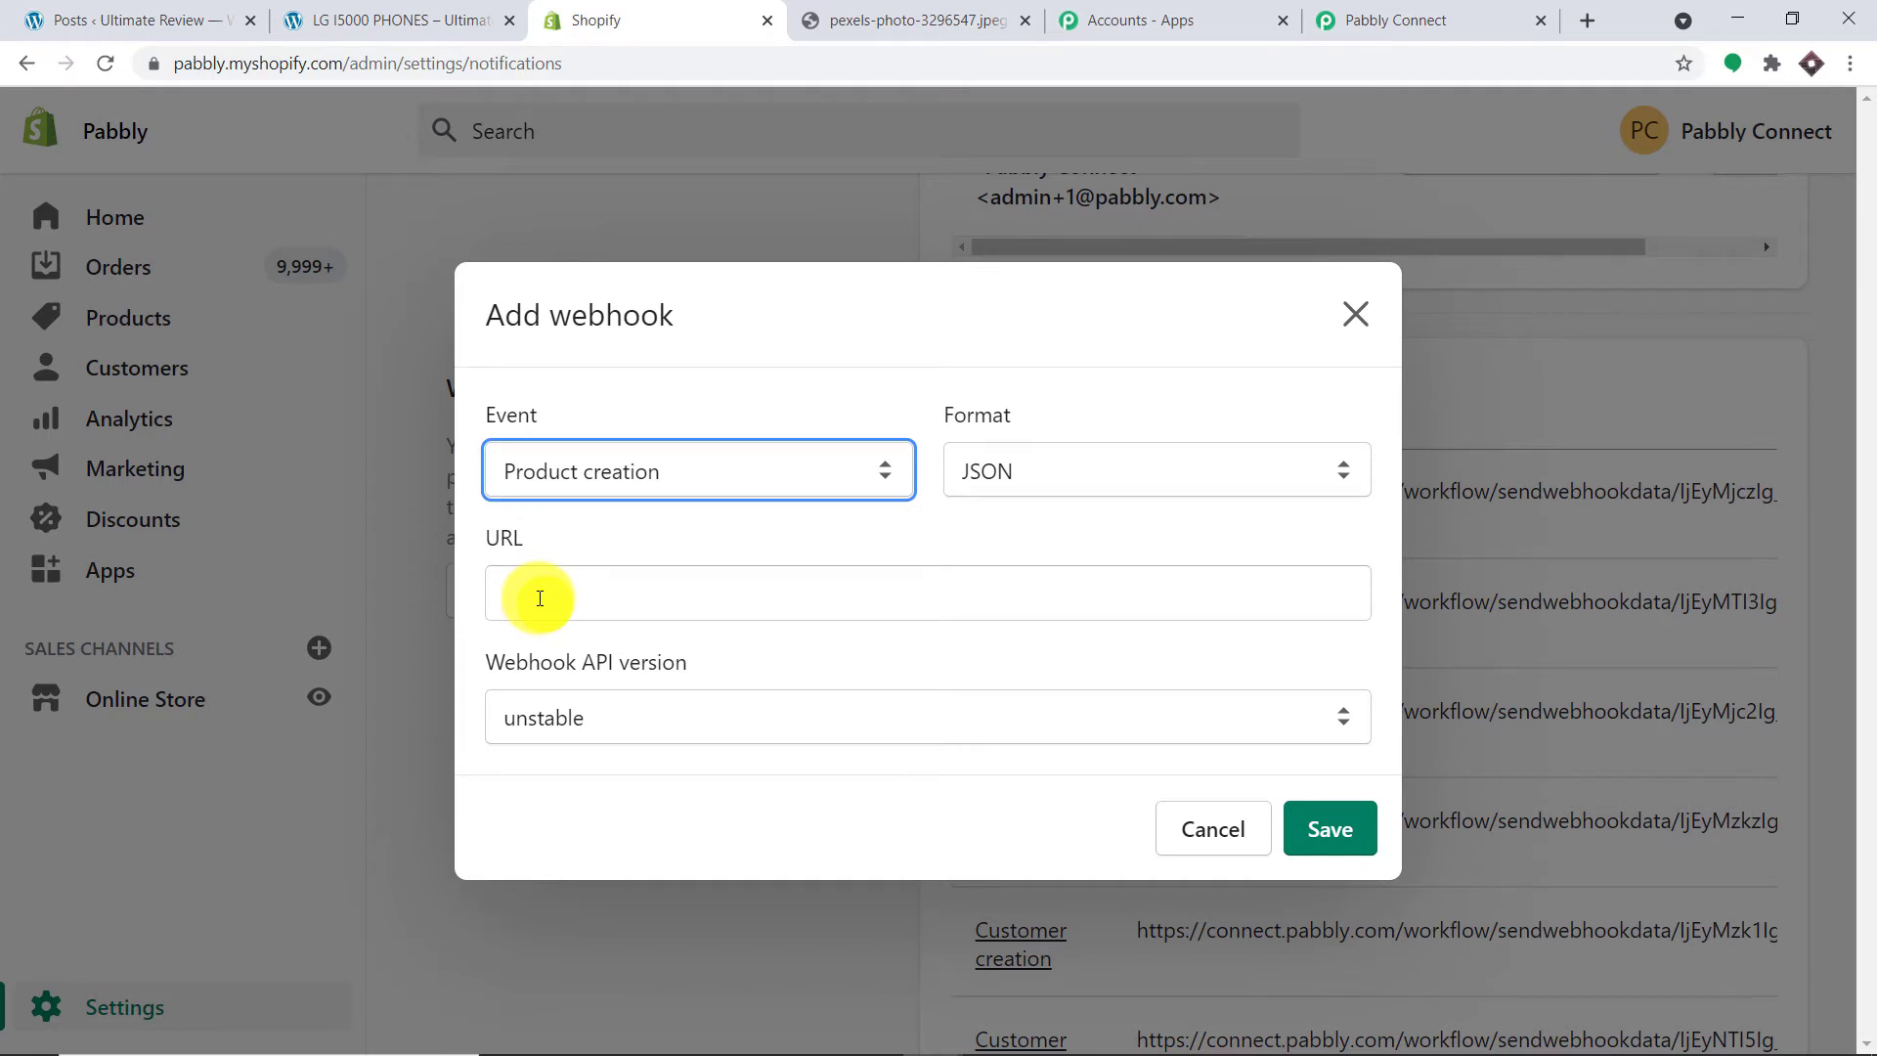
Step: Paste the Pabbly Connect webhook URL, choose API version 2021-04 (Latest), and save the webhook
click(1361, 12)
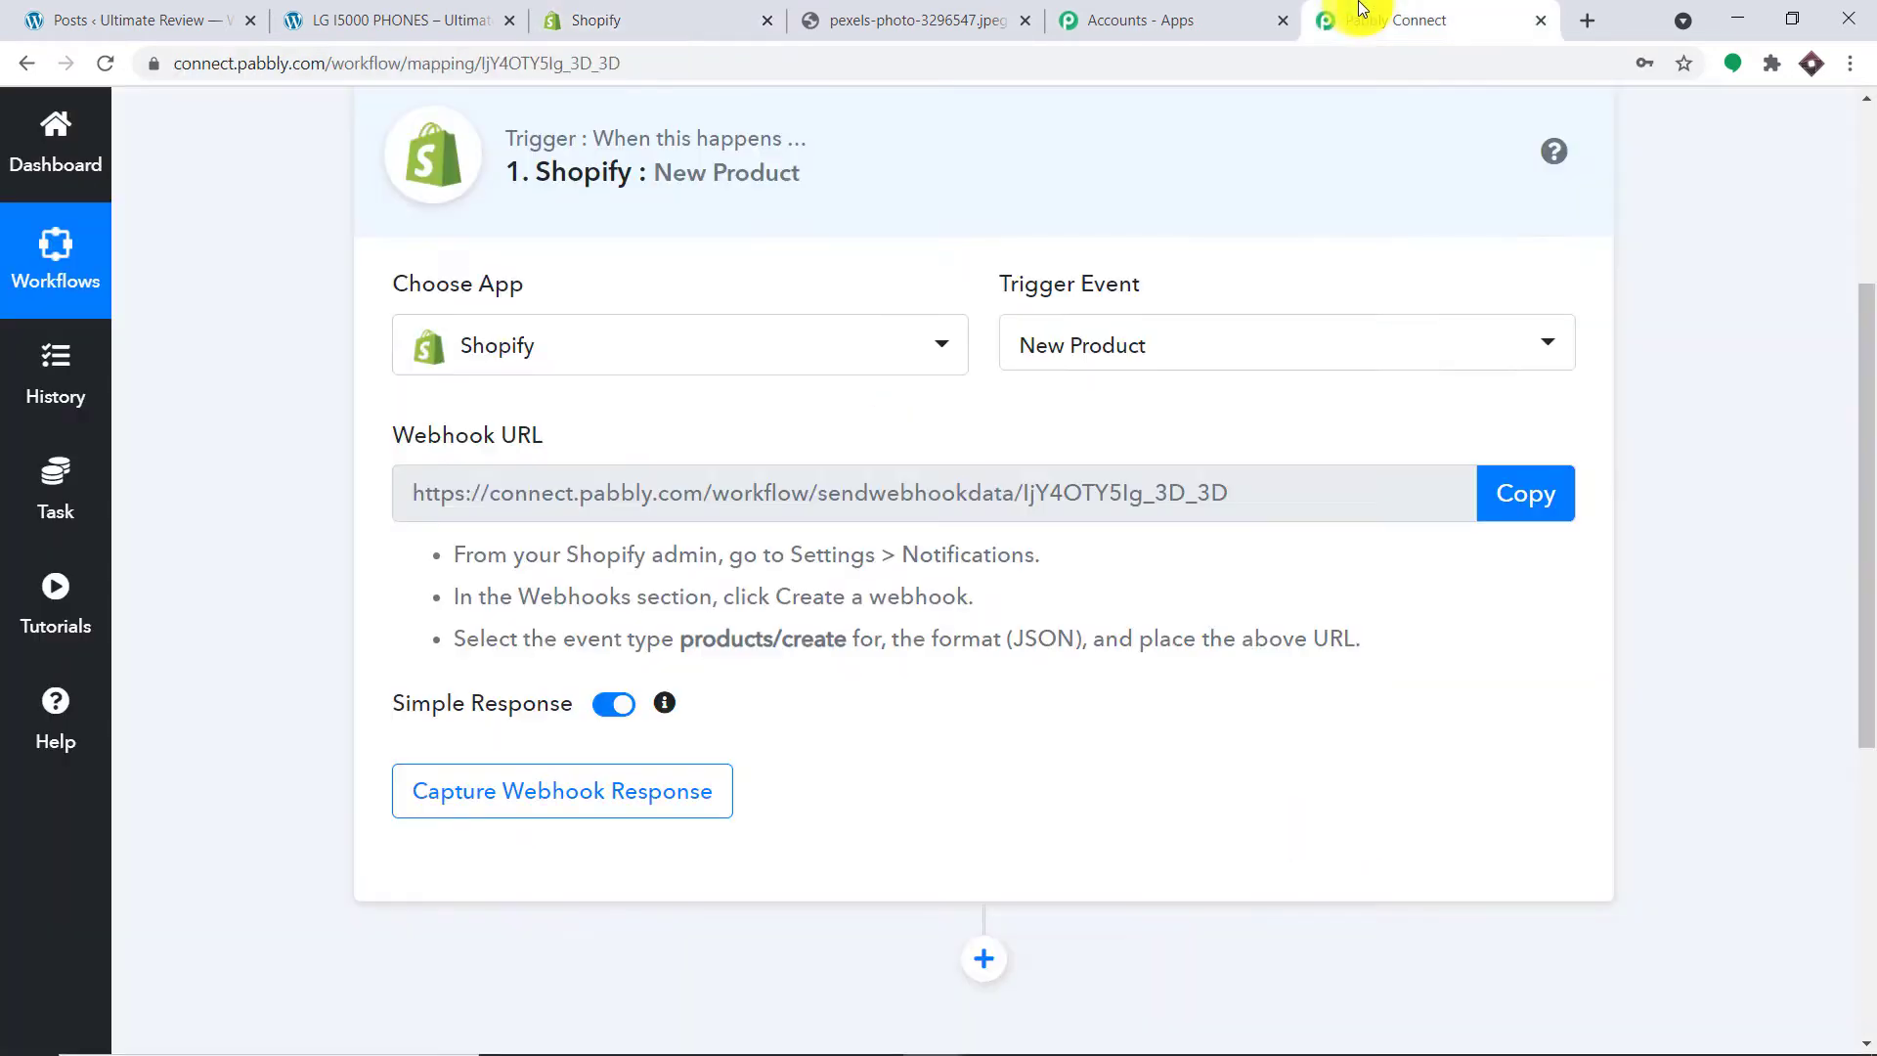
click(1556, 508)
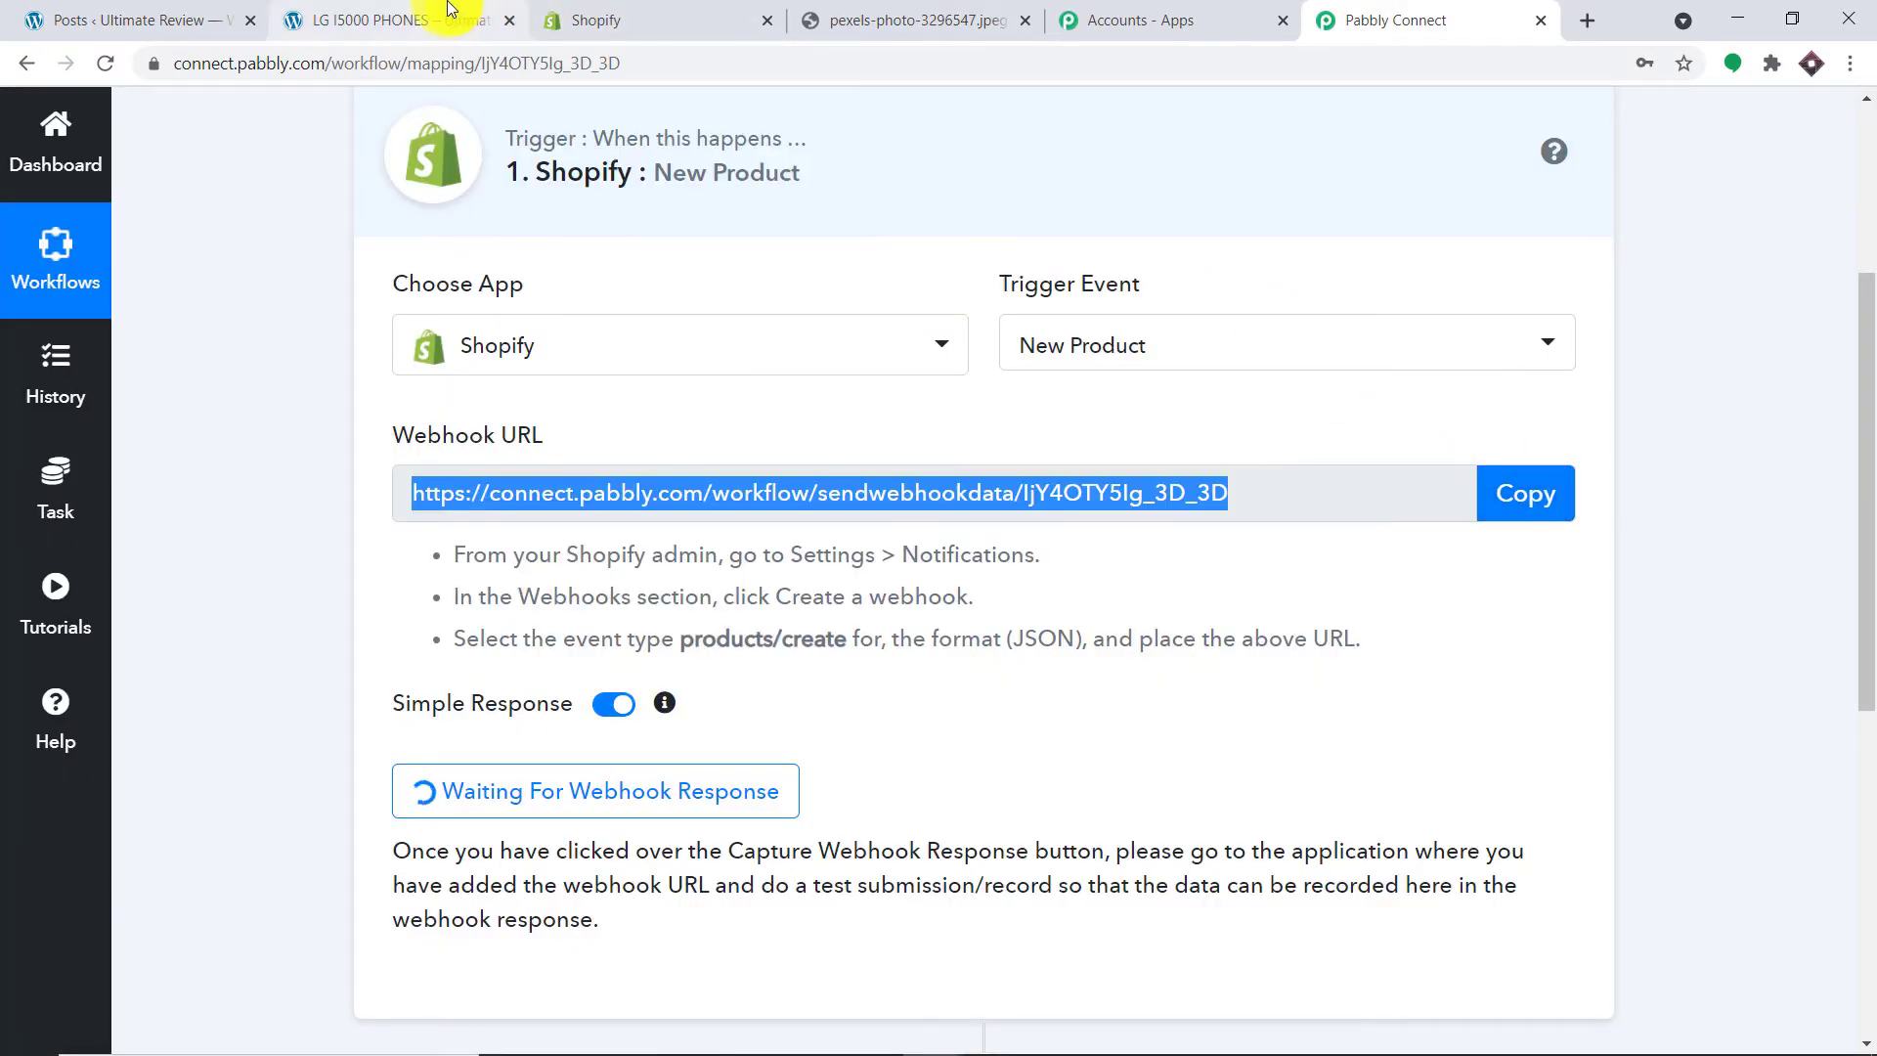
click(587, 18)
click(577, 585)
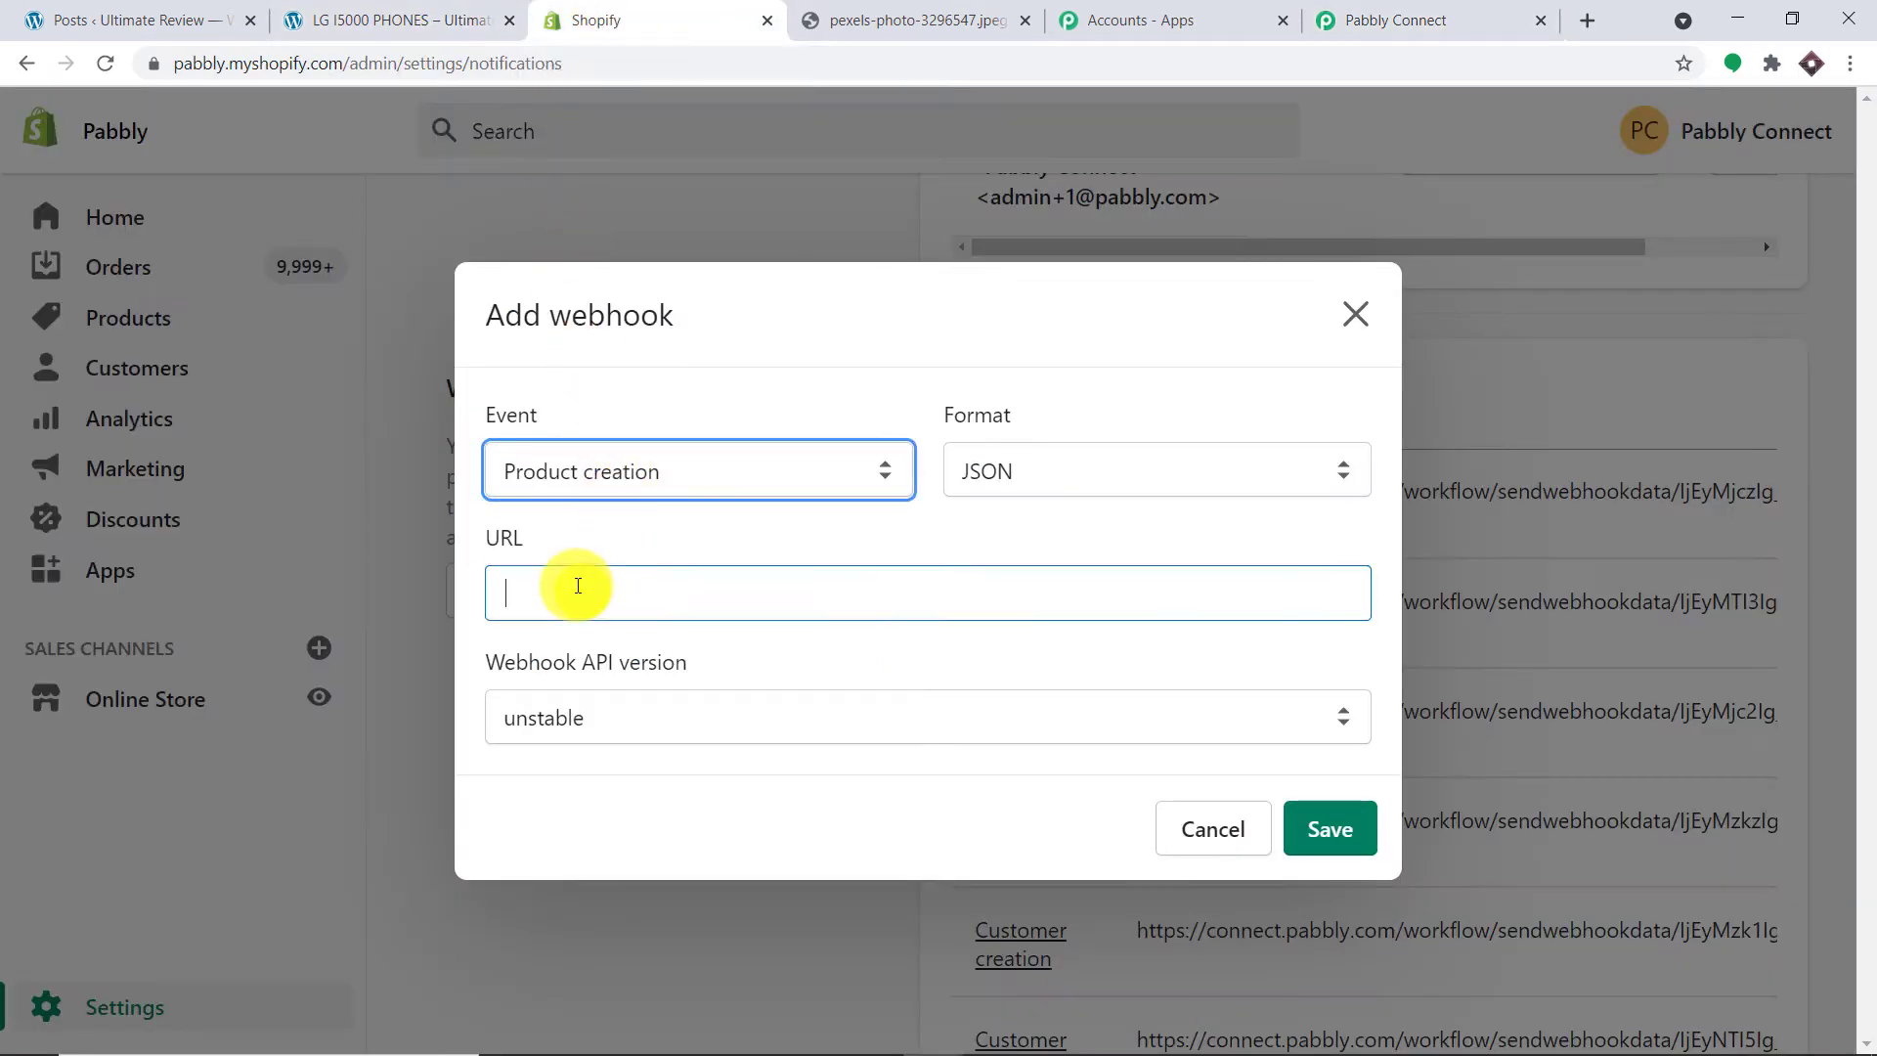
key(ctrl+v)
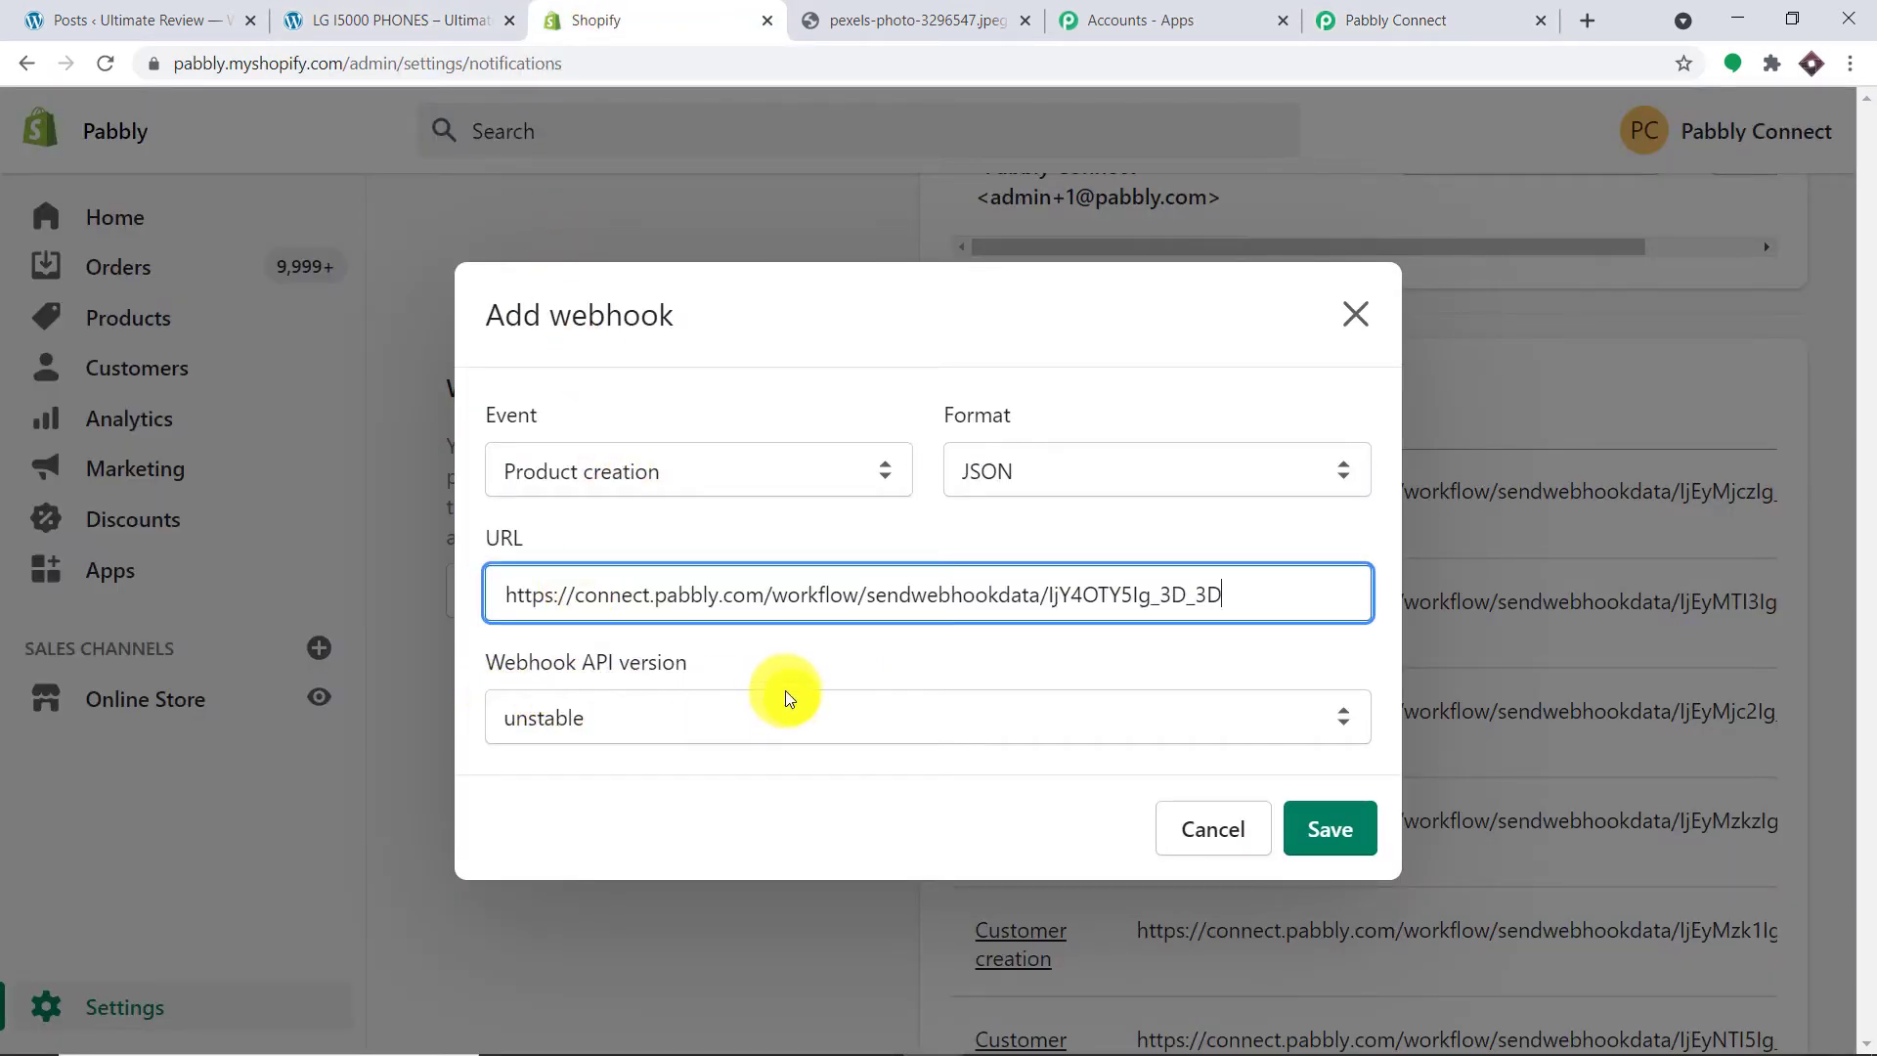
click(567, 718)
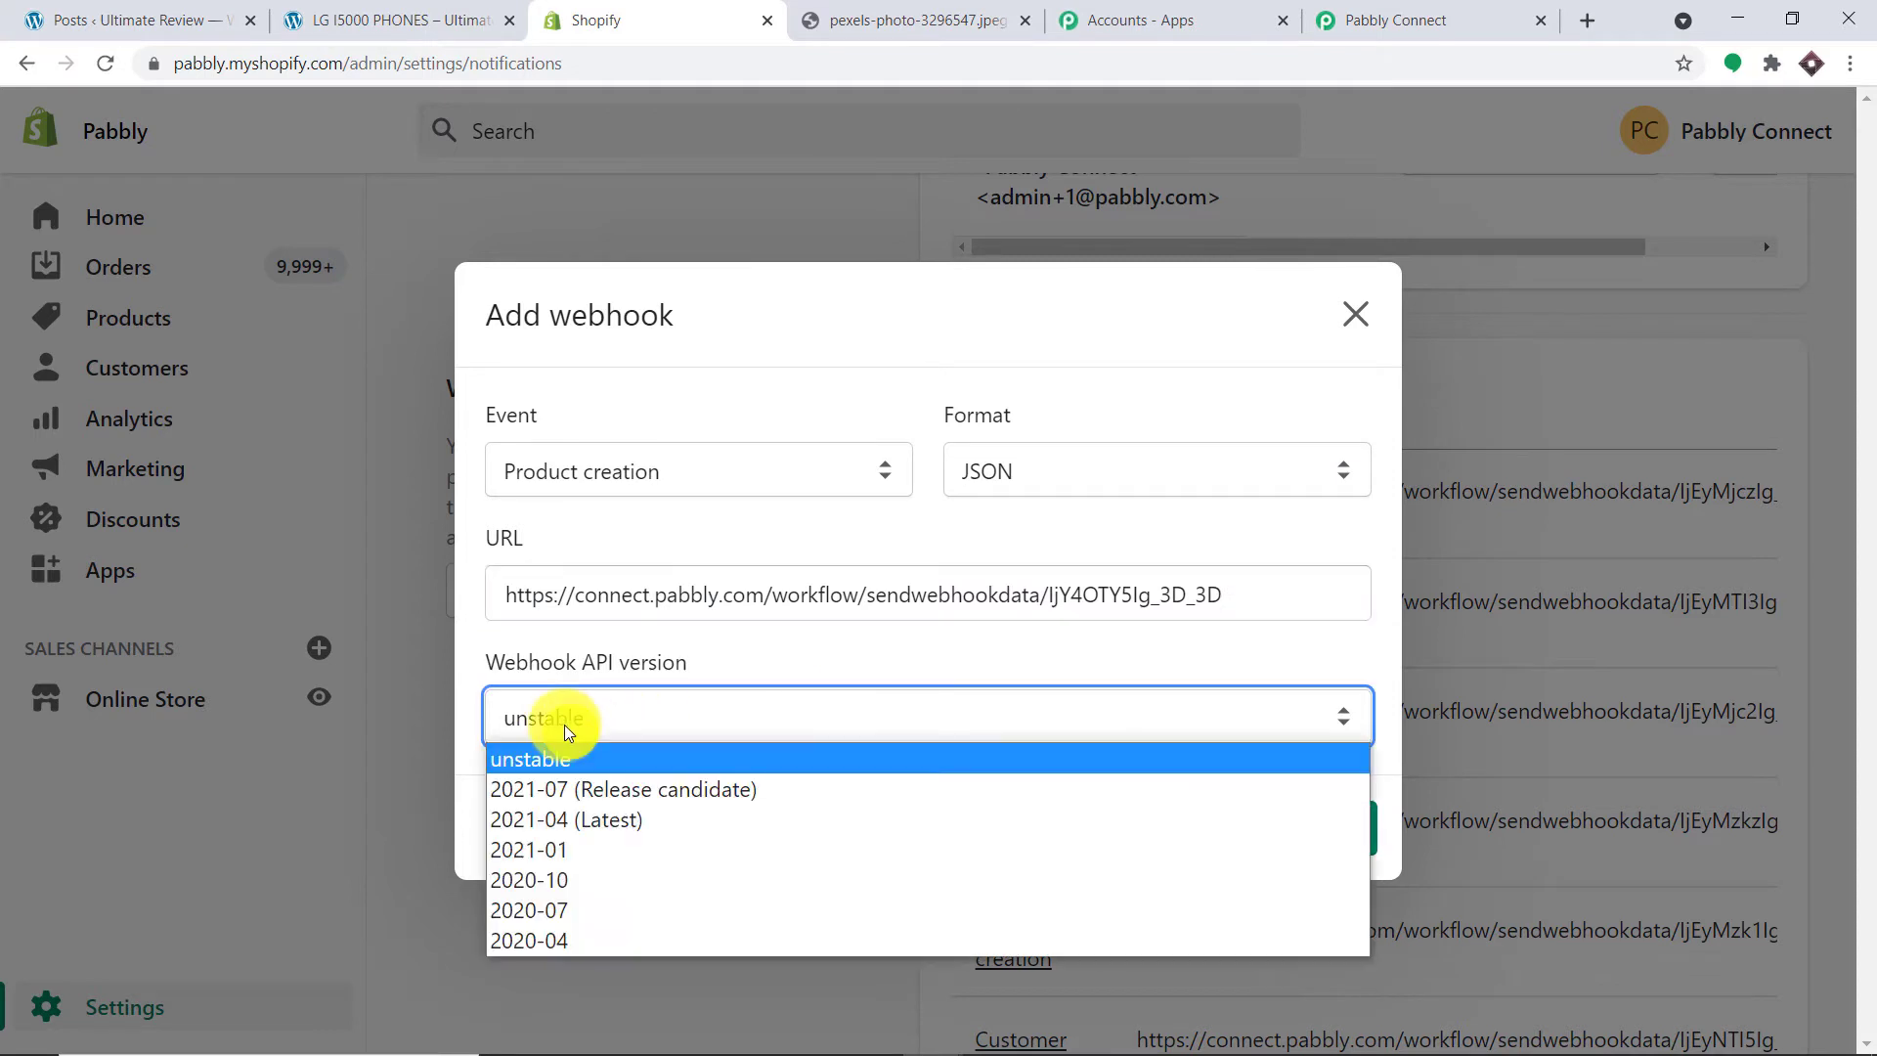
click(583, 826)
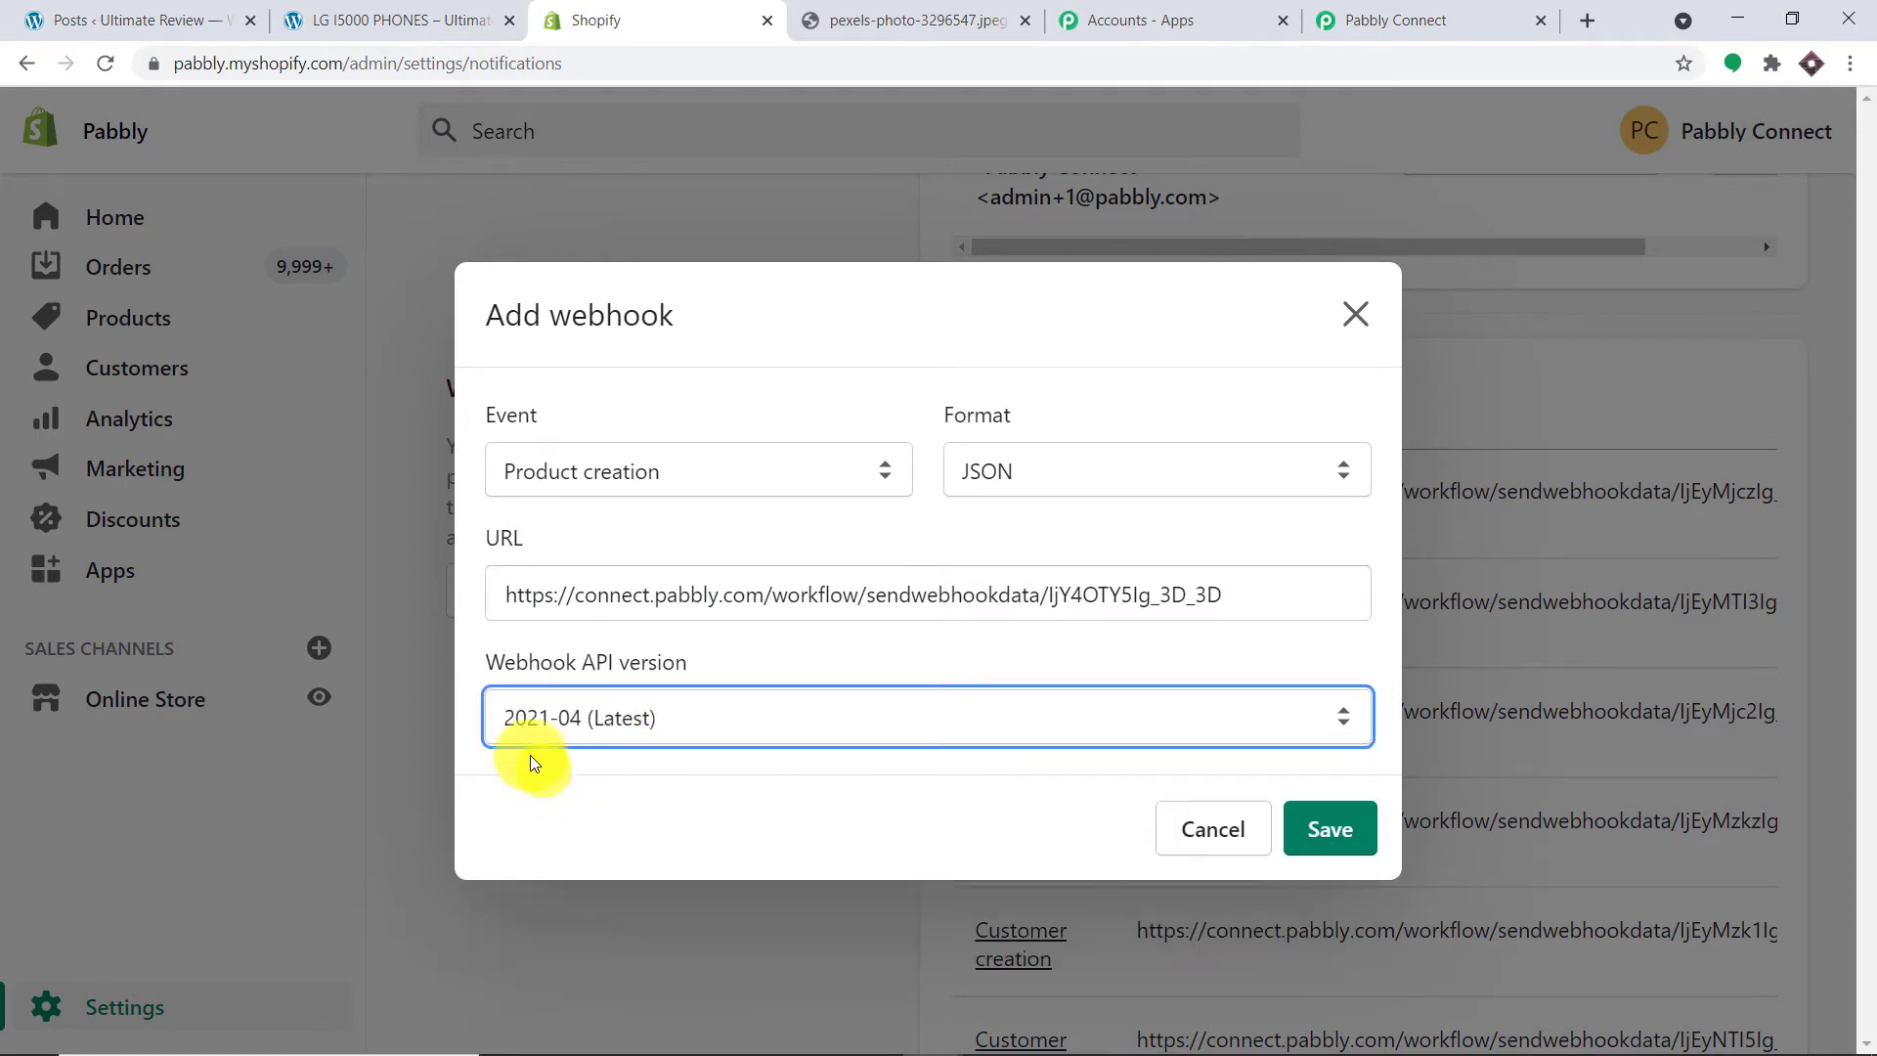
click(1326, 827)
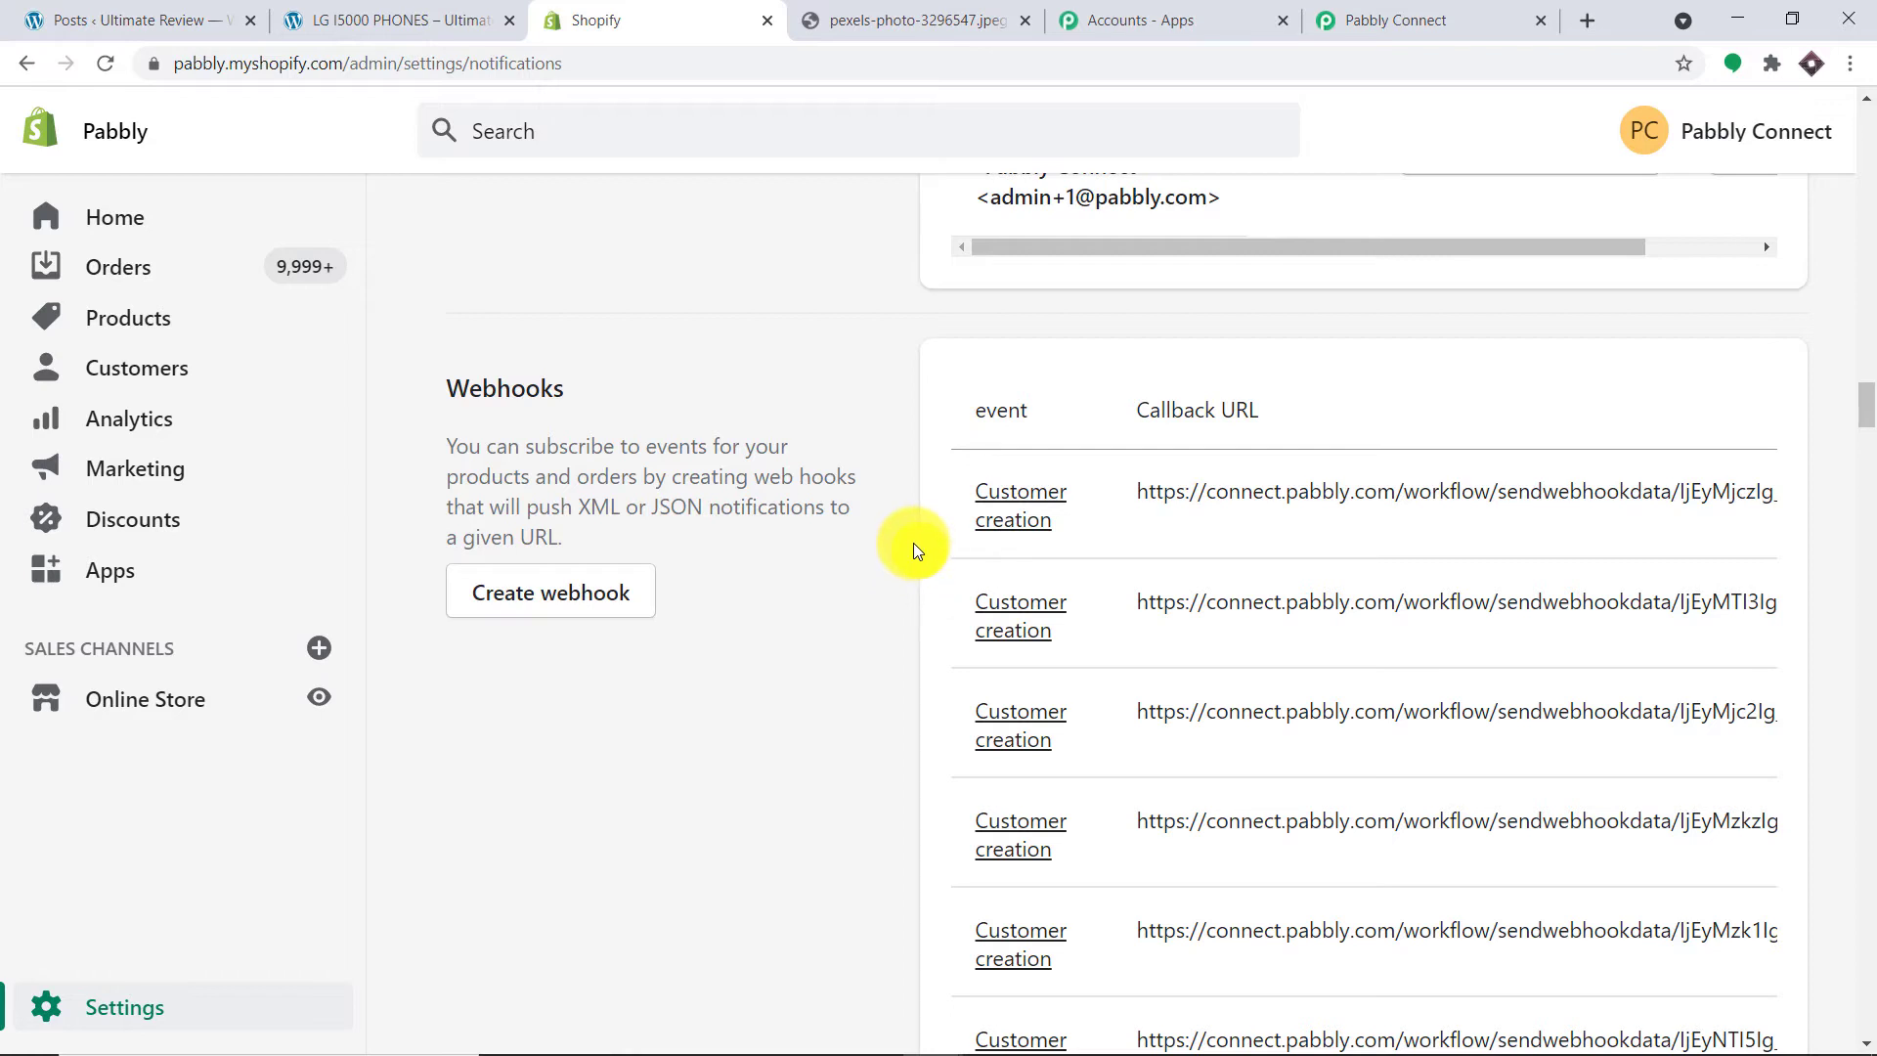
Step: Add a new Shopify product and title it 'SAMSUNG LAPTOP'
click(1335, 17)
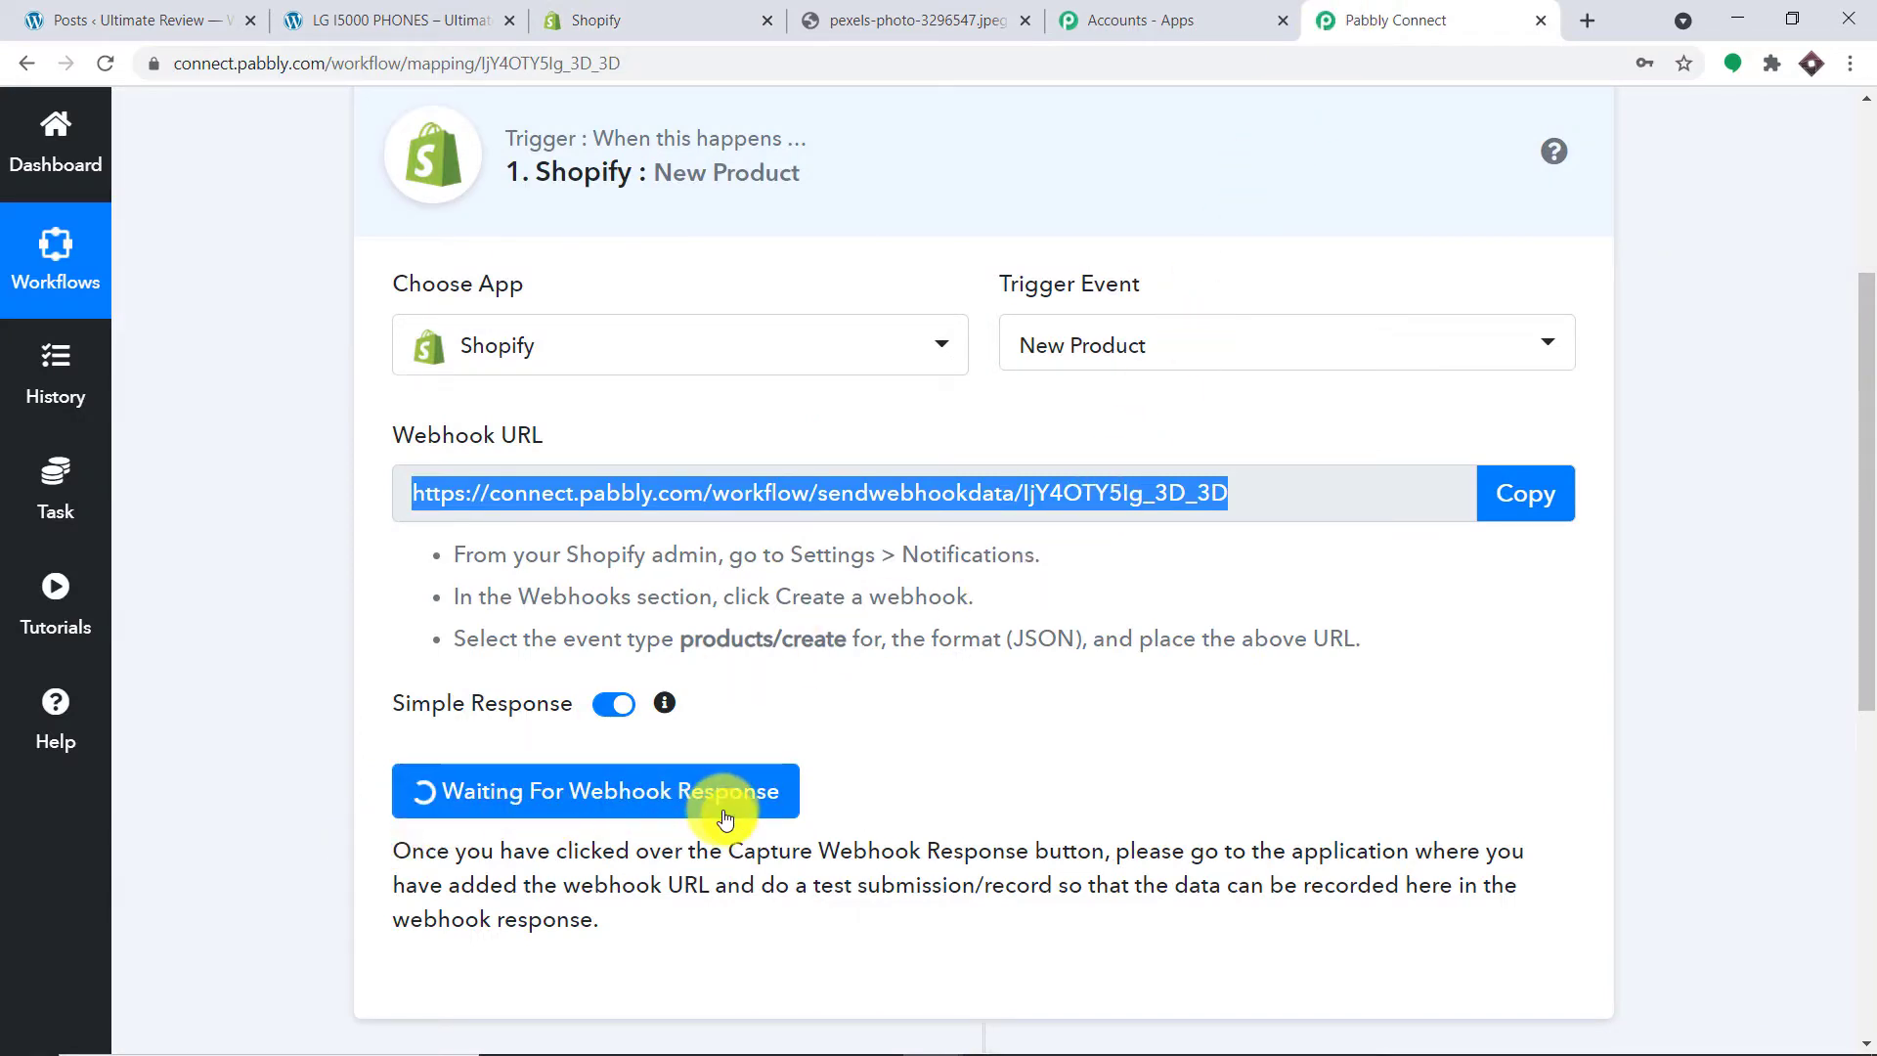
click(593, 11)
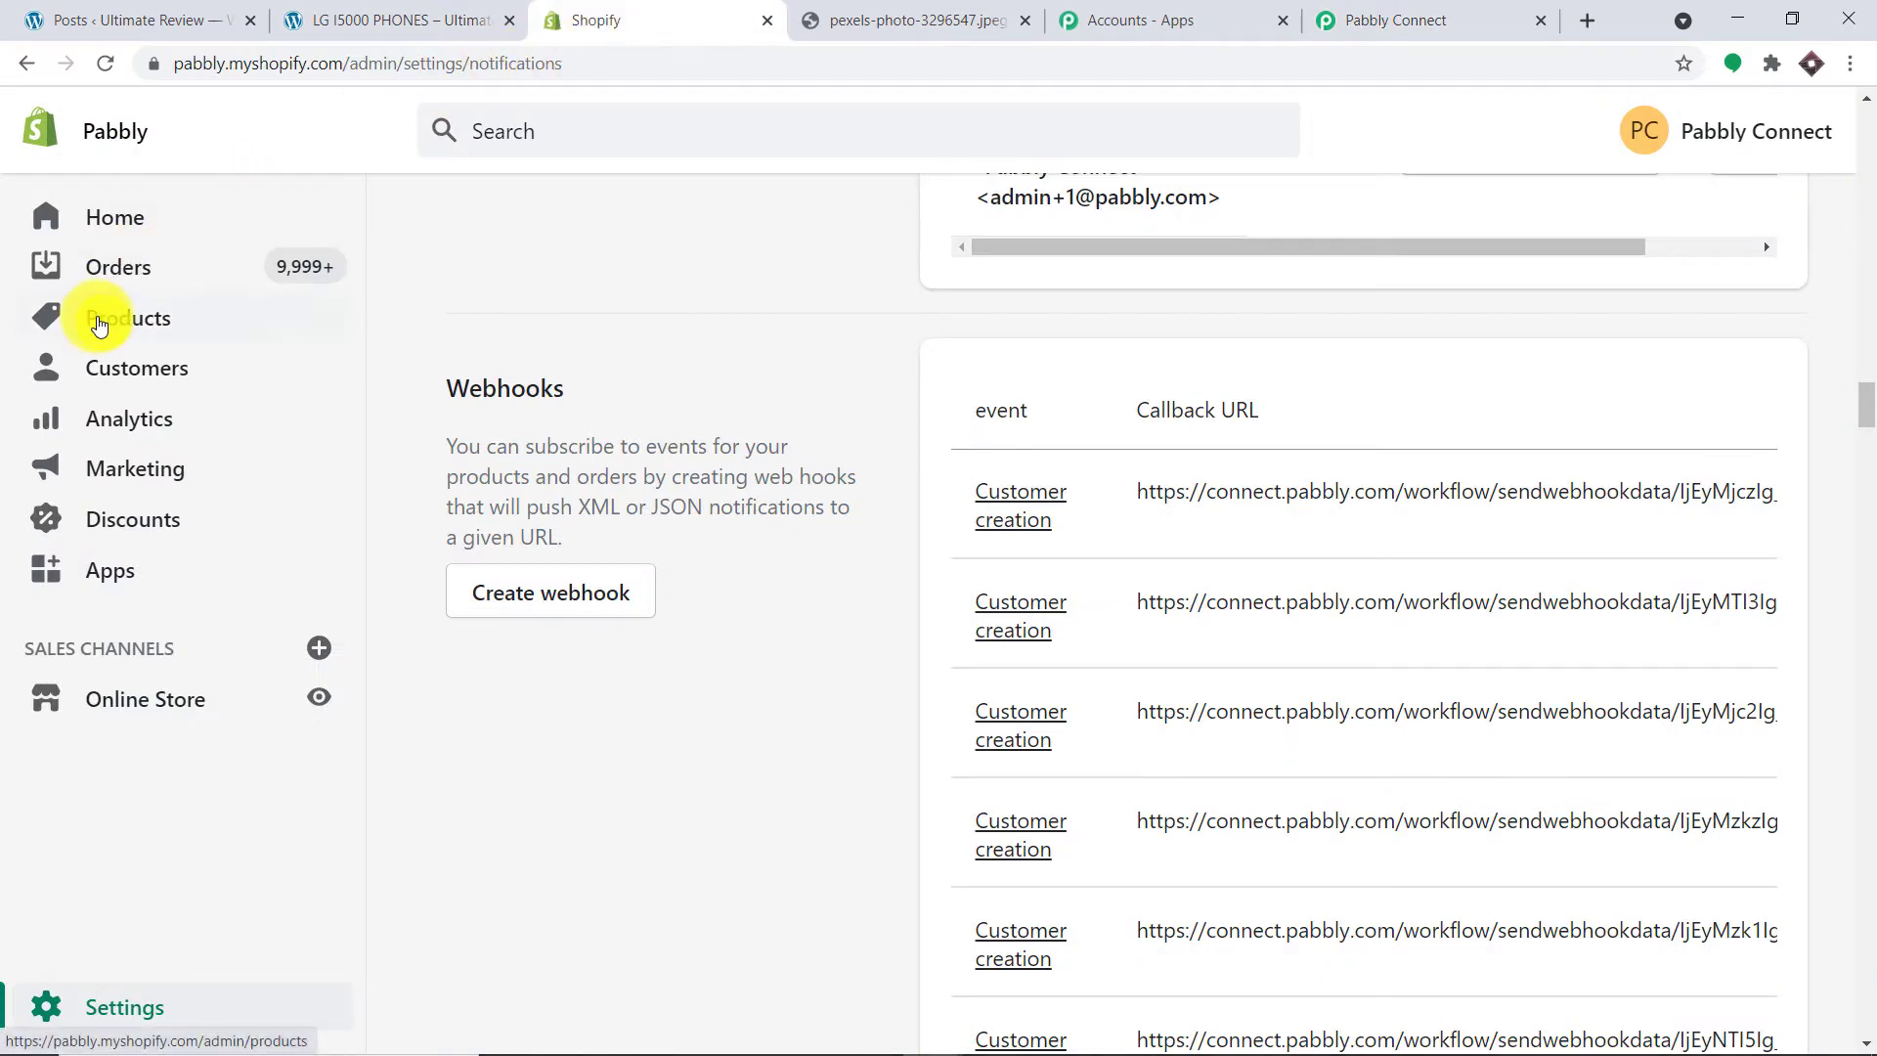
click(99, 324)
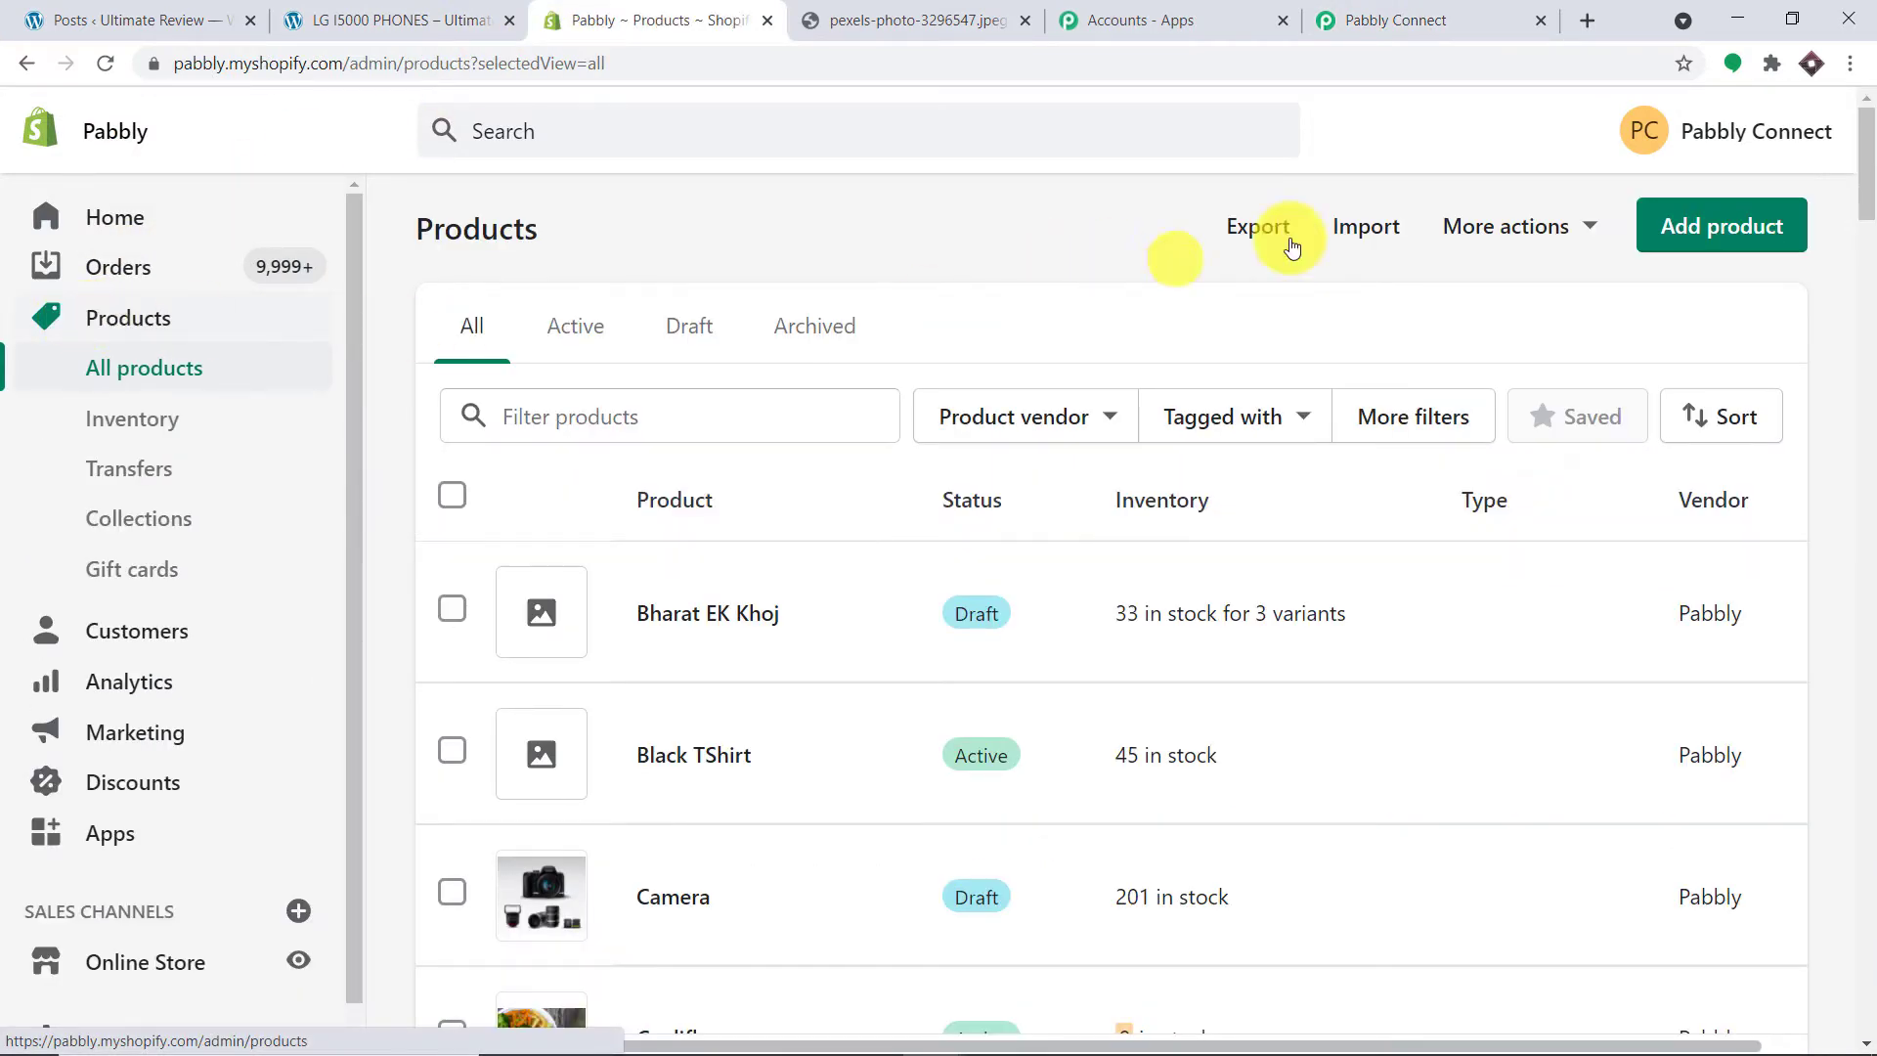
click(1715, 223)
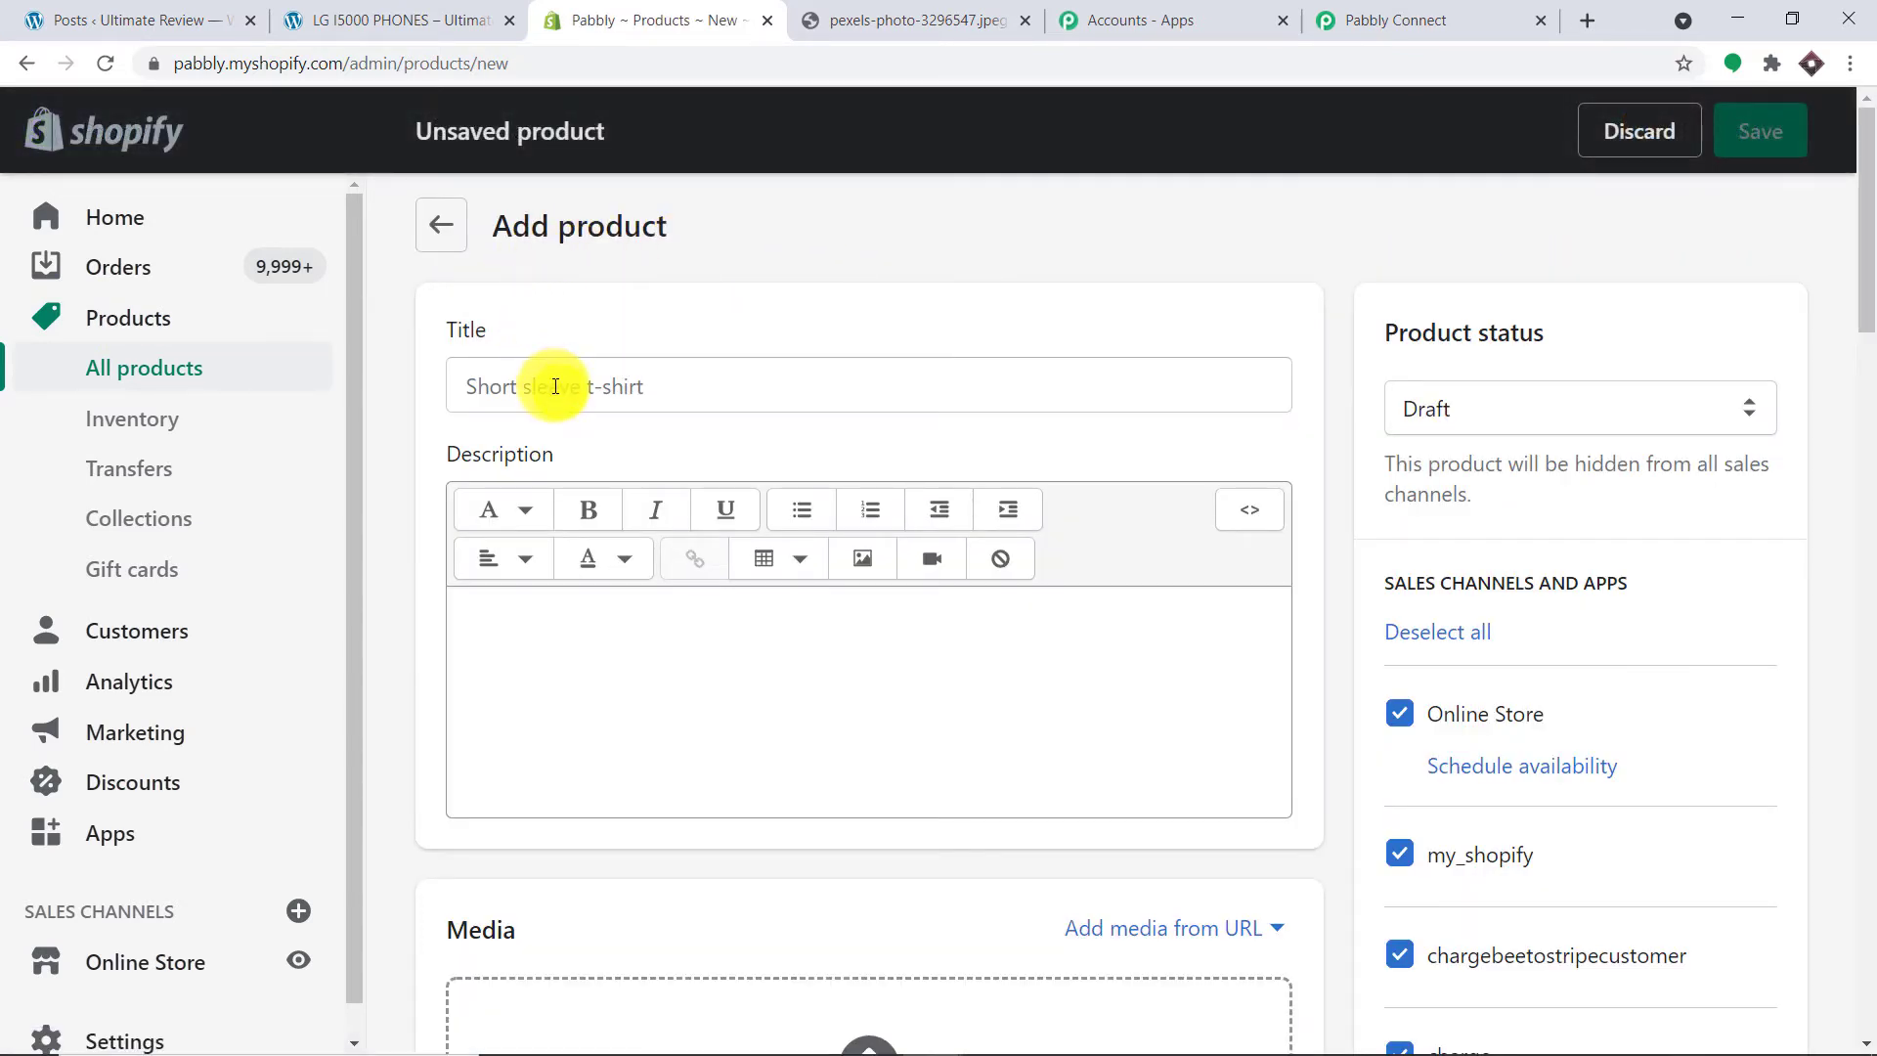
click(556, 386)
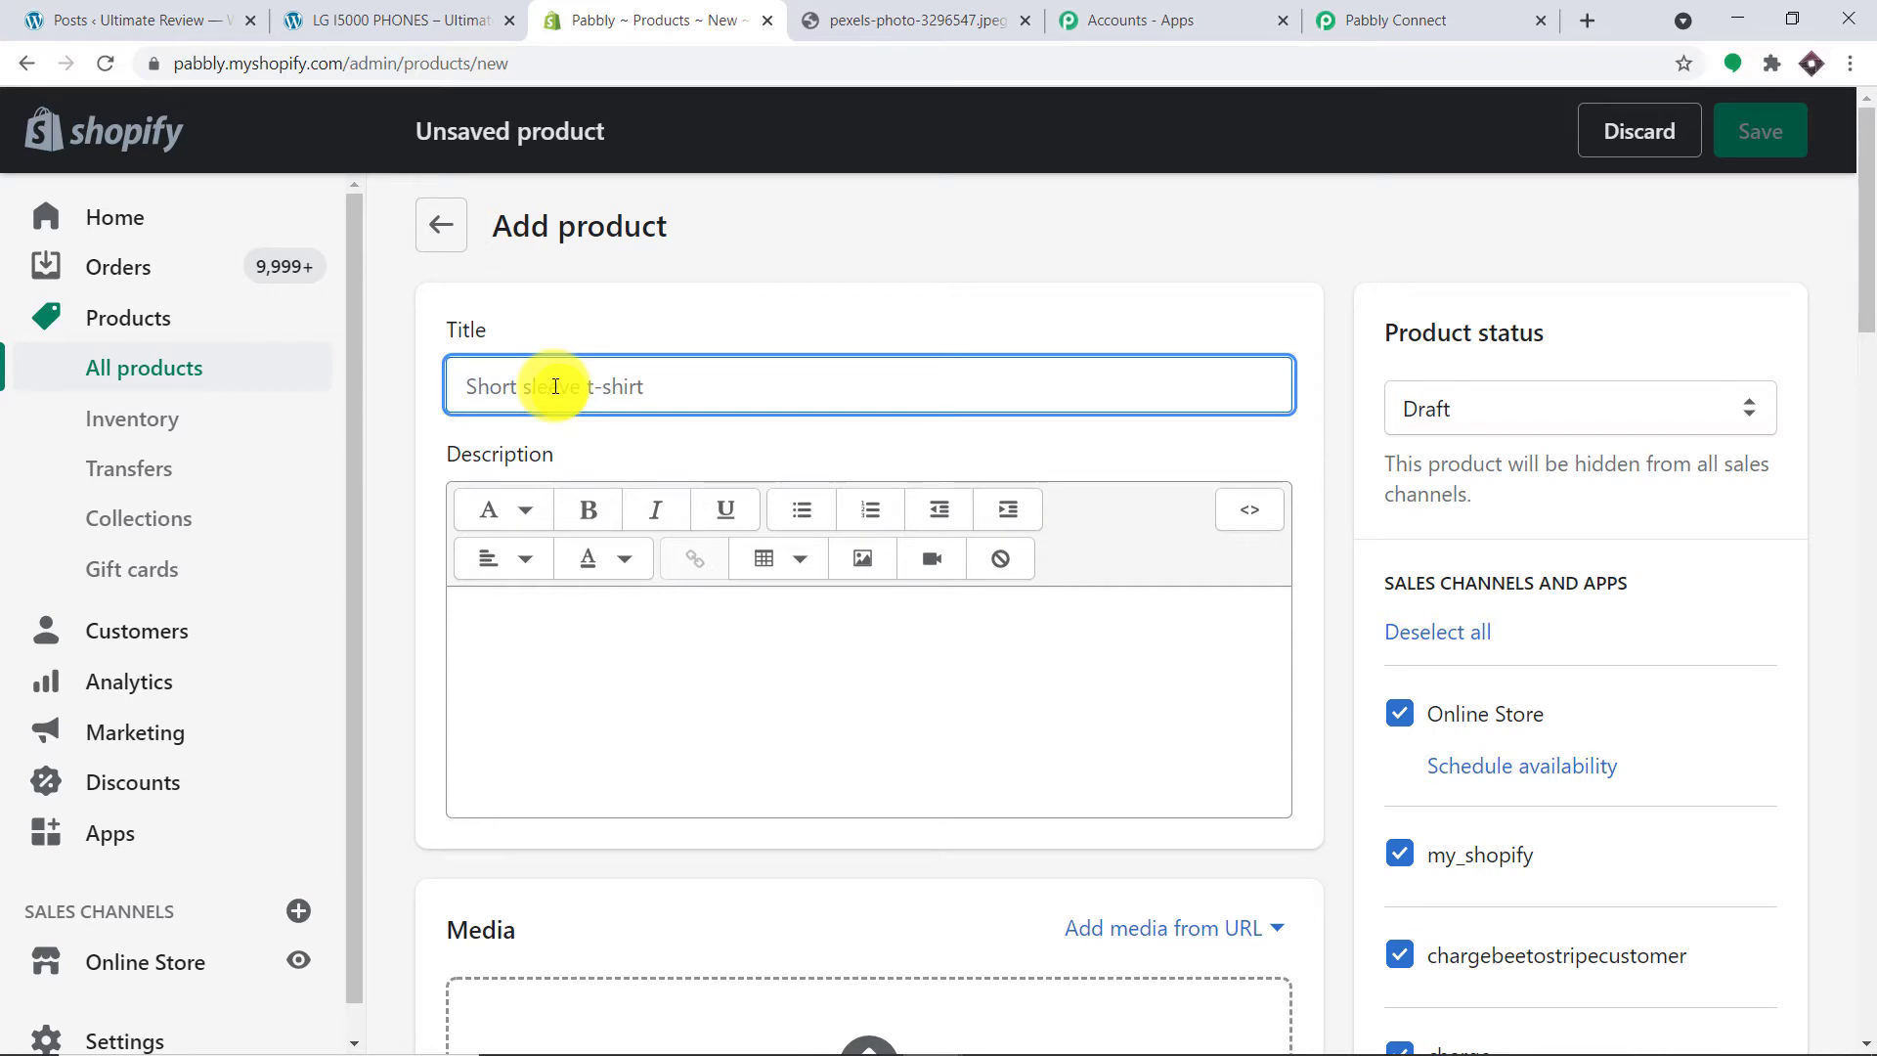
text(LAPTOP)
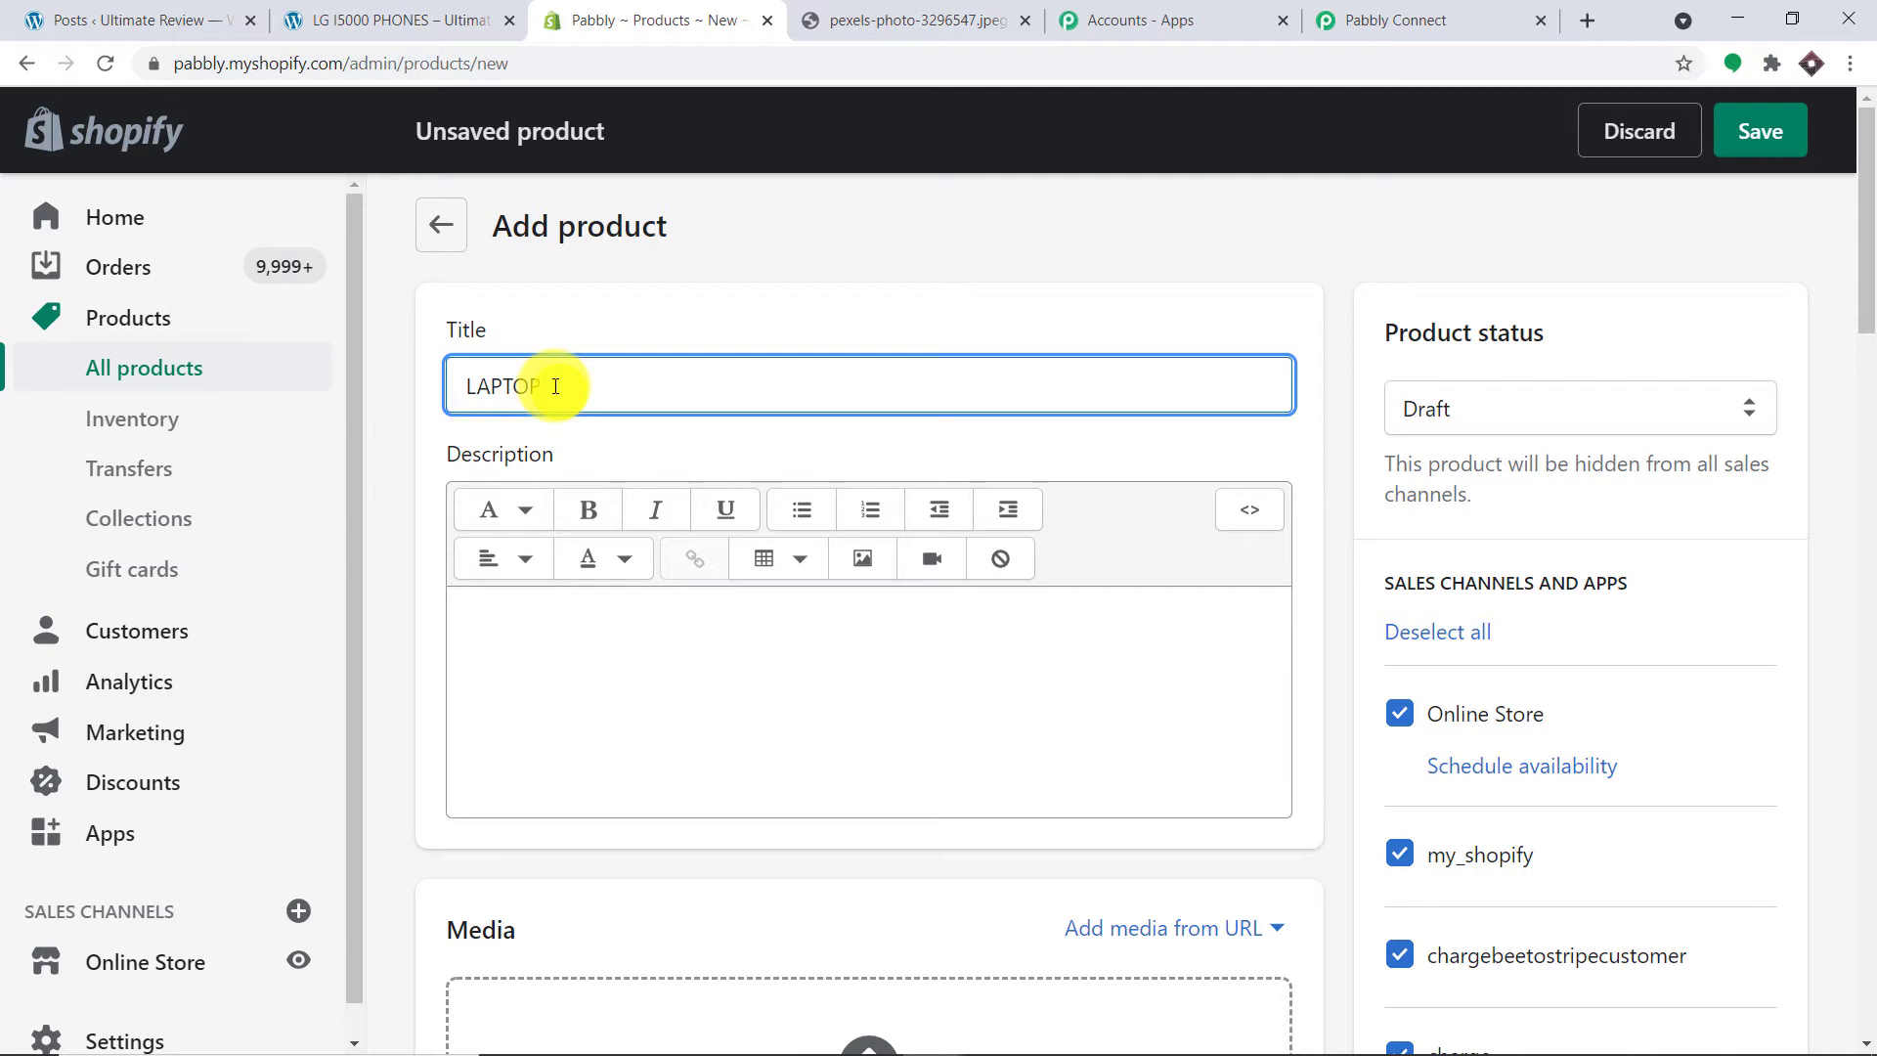
key(ctrl+z)
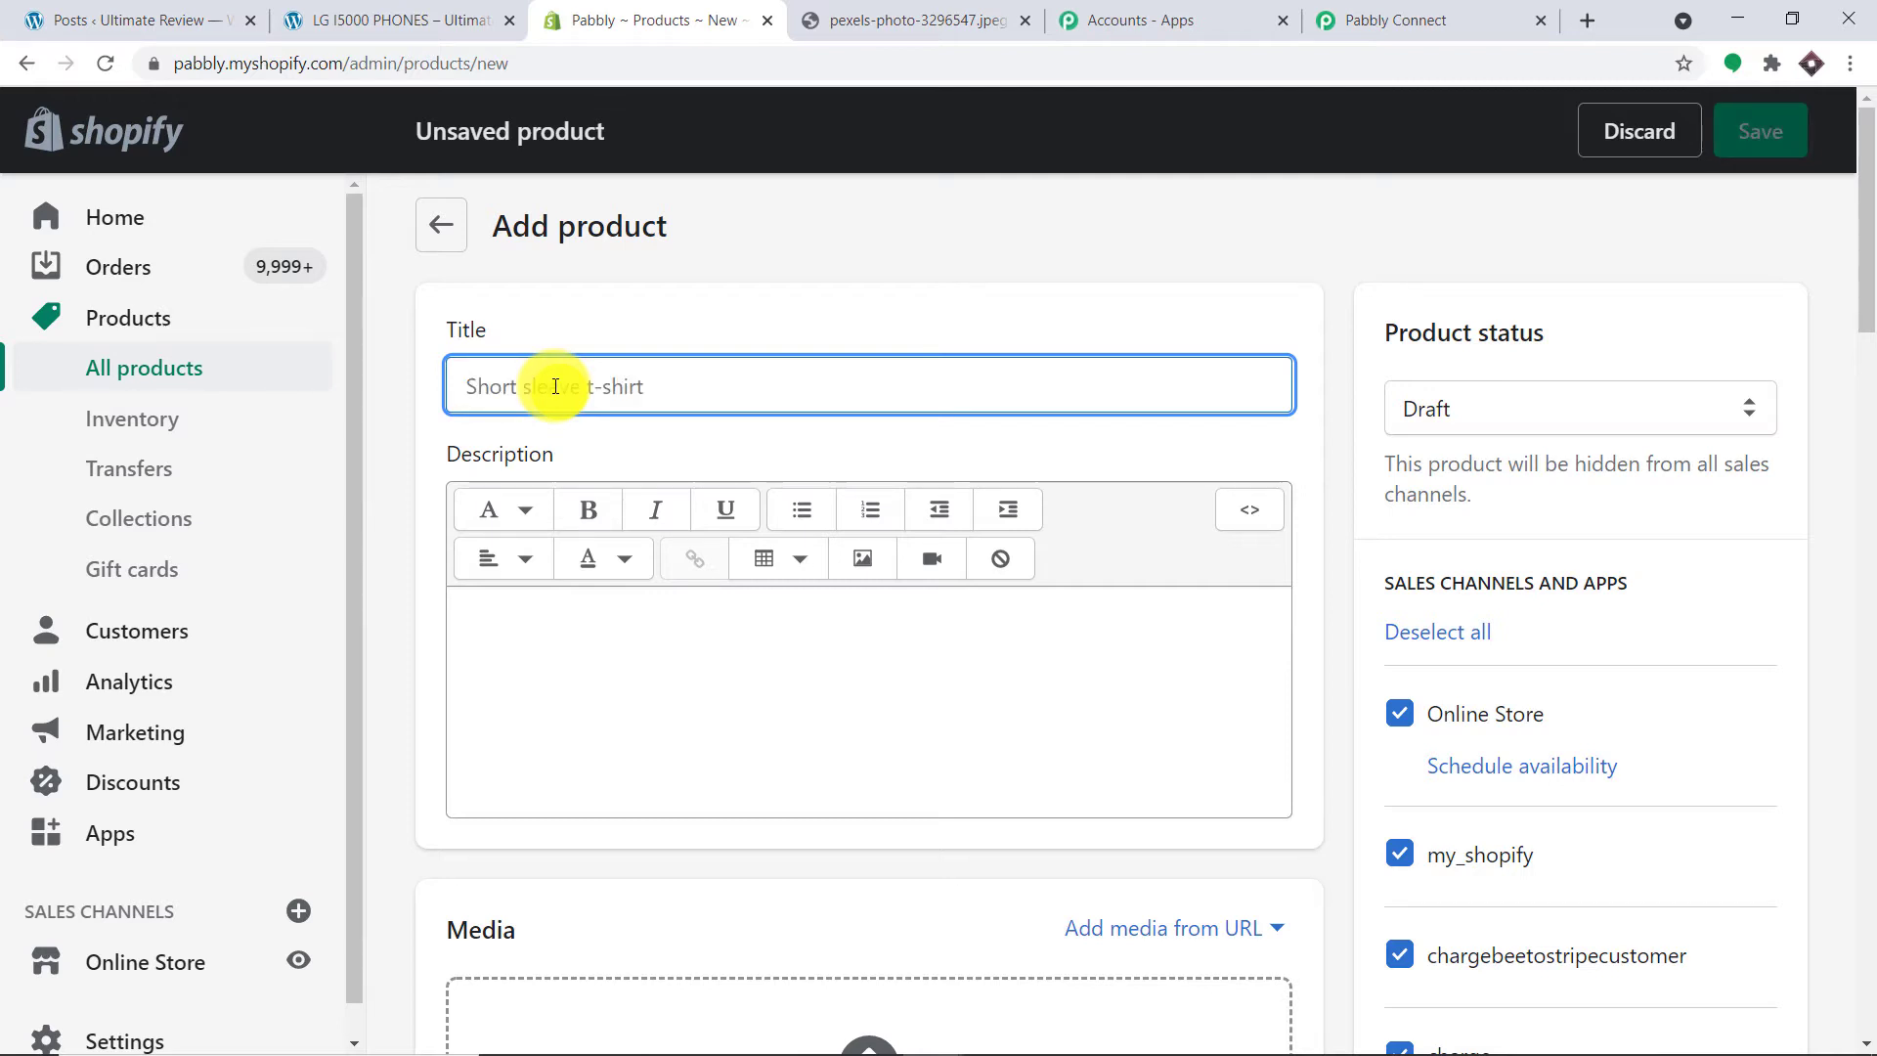
text(SAM)
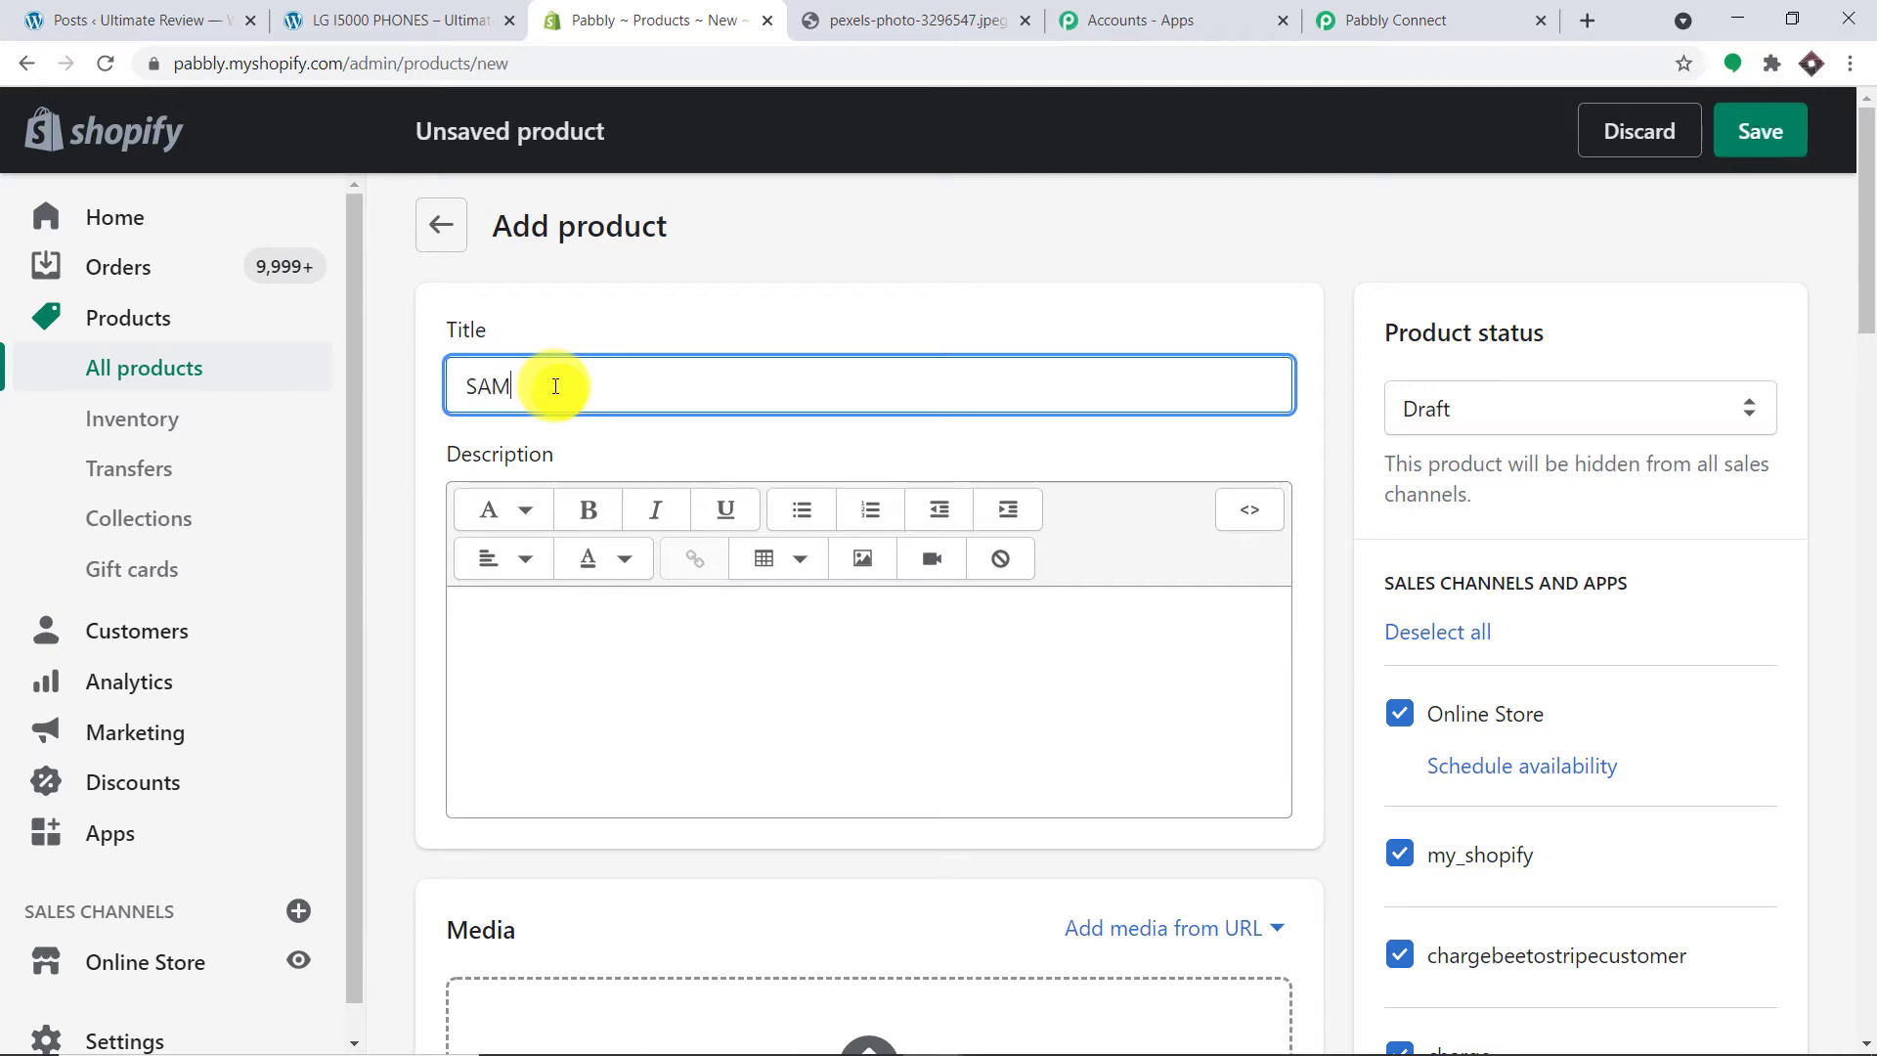
text(SUNG LAPTOP)
Step: Describe the laptop as fast and reliable with snapdragon, I7 processor and SSD drive
click(545, 609)
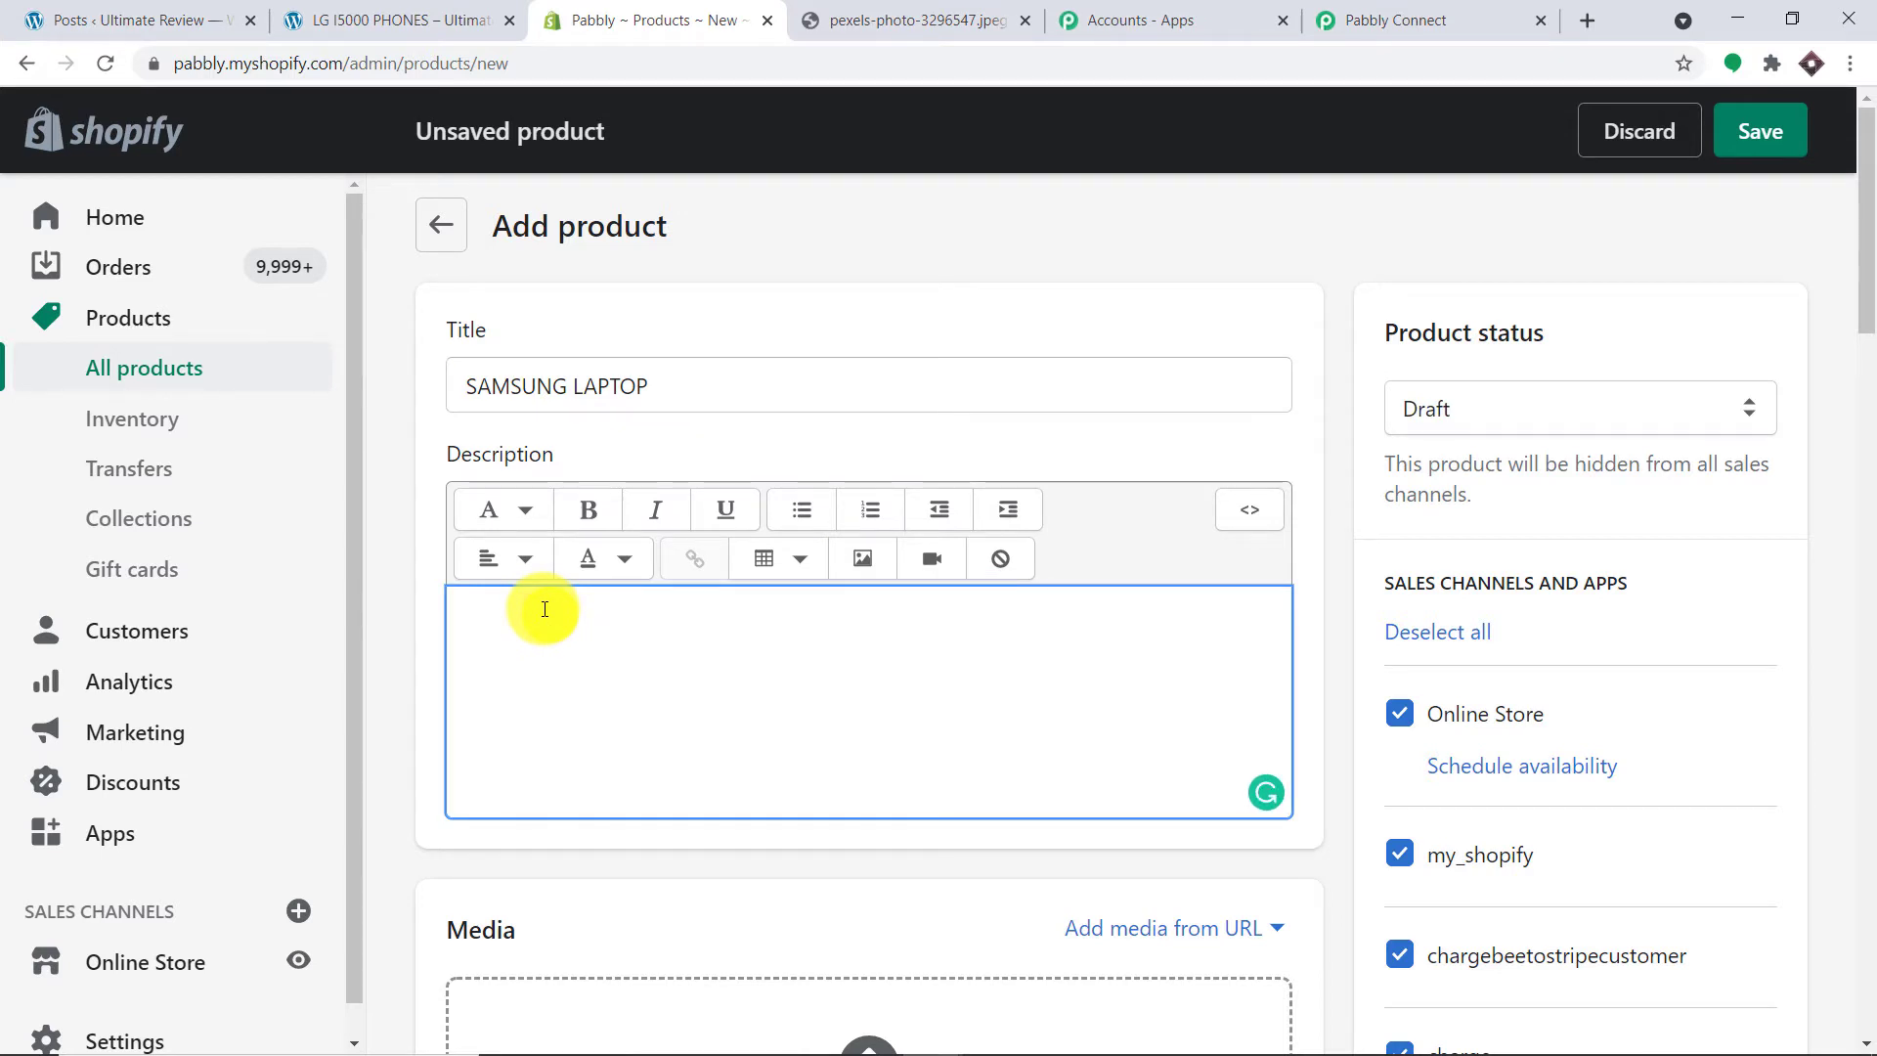
text(The samsun)
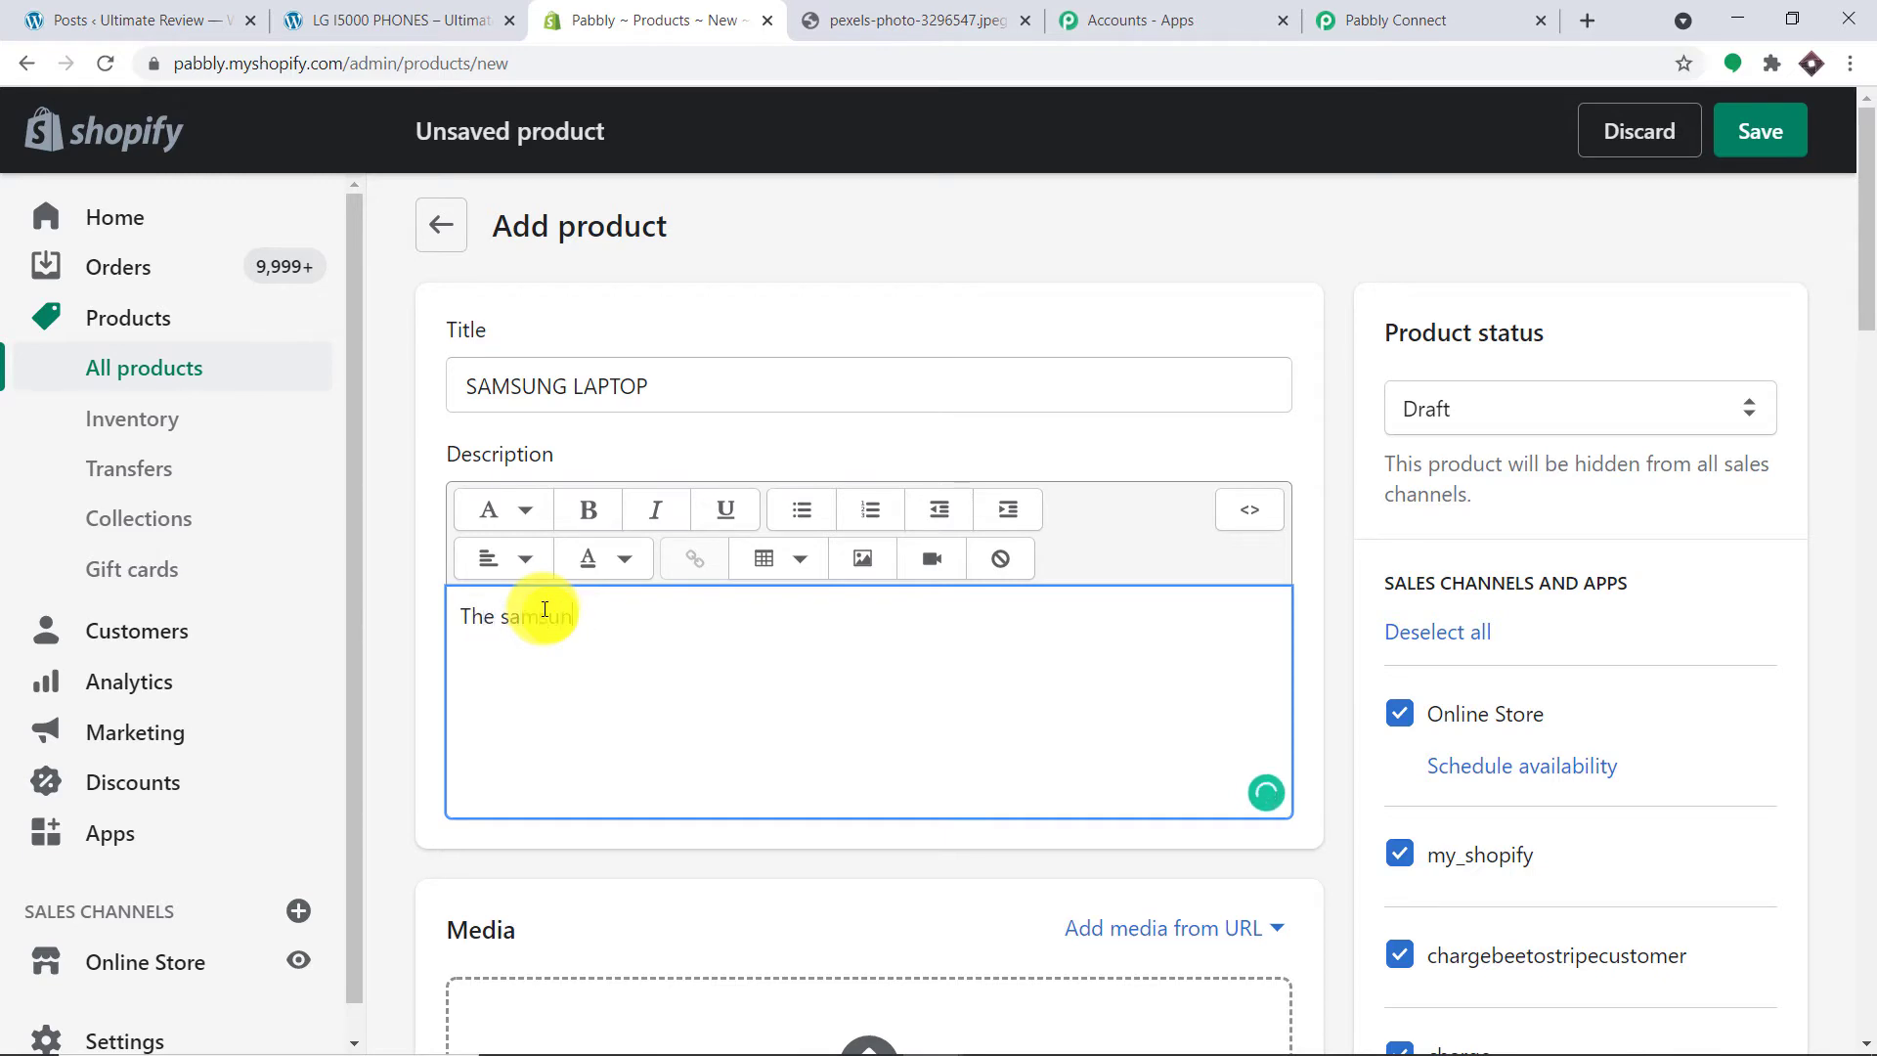
key(BackSpace)
key(BackSpace)
key(BackSpace)
key(BackSpace)
text(Samsung laptops are very fast and reliable with snap)
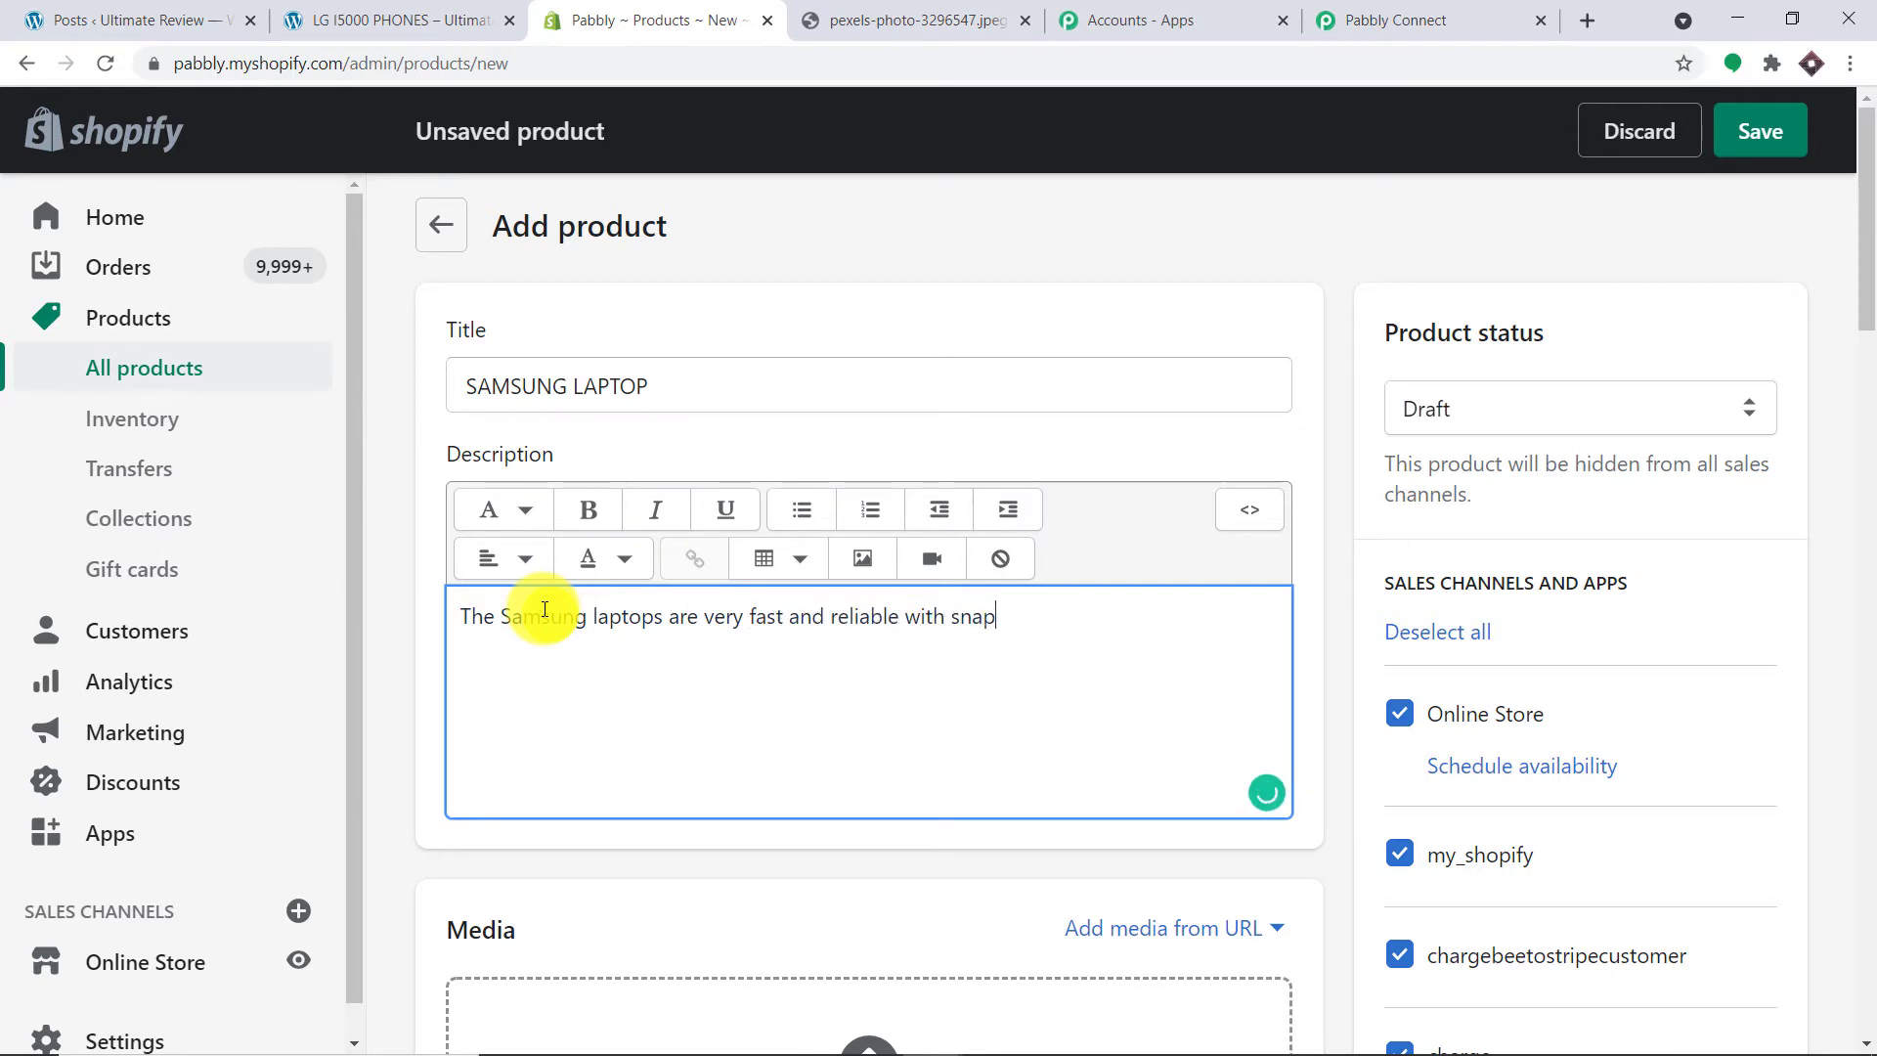
text(dragon , I7 processor, SSD d)
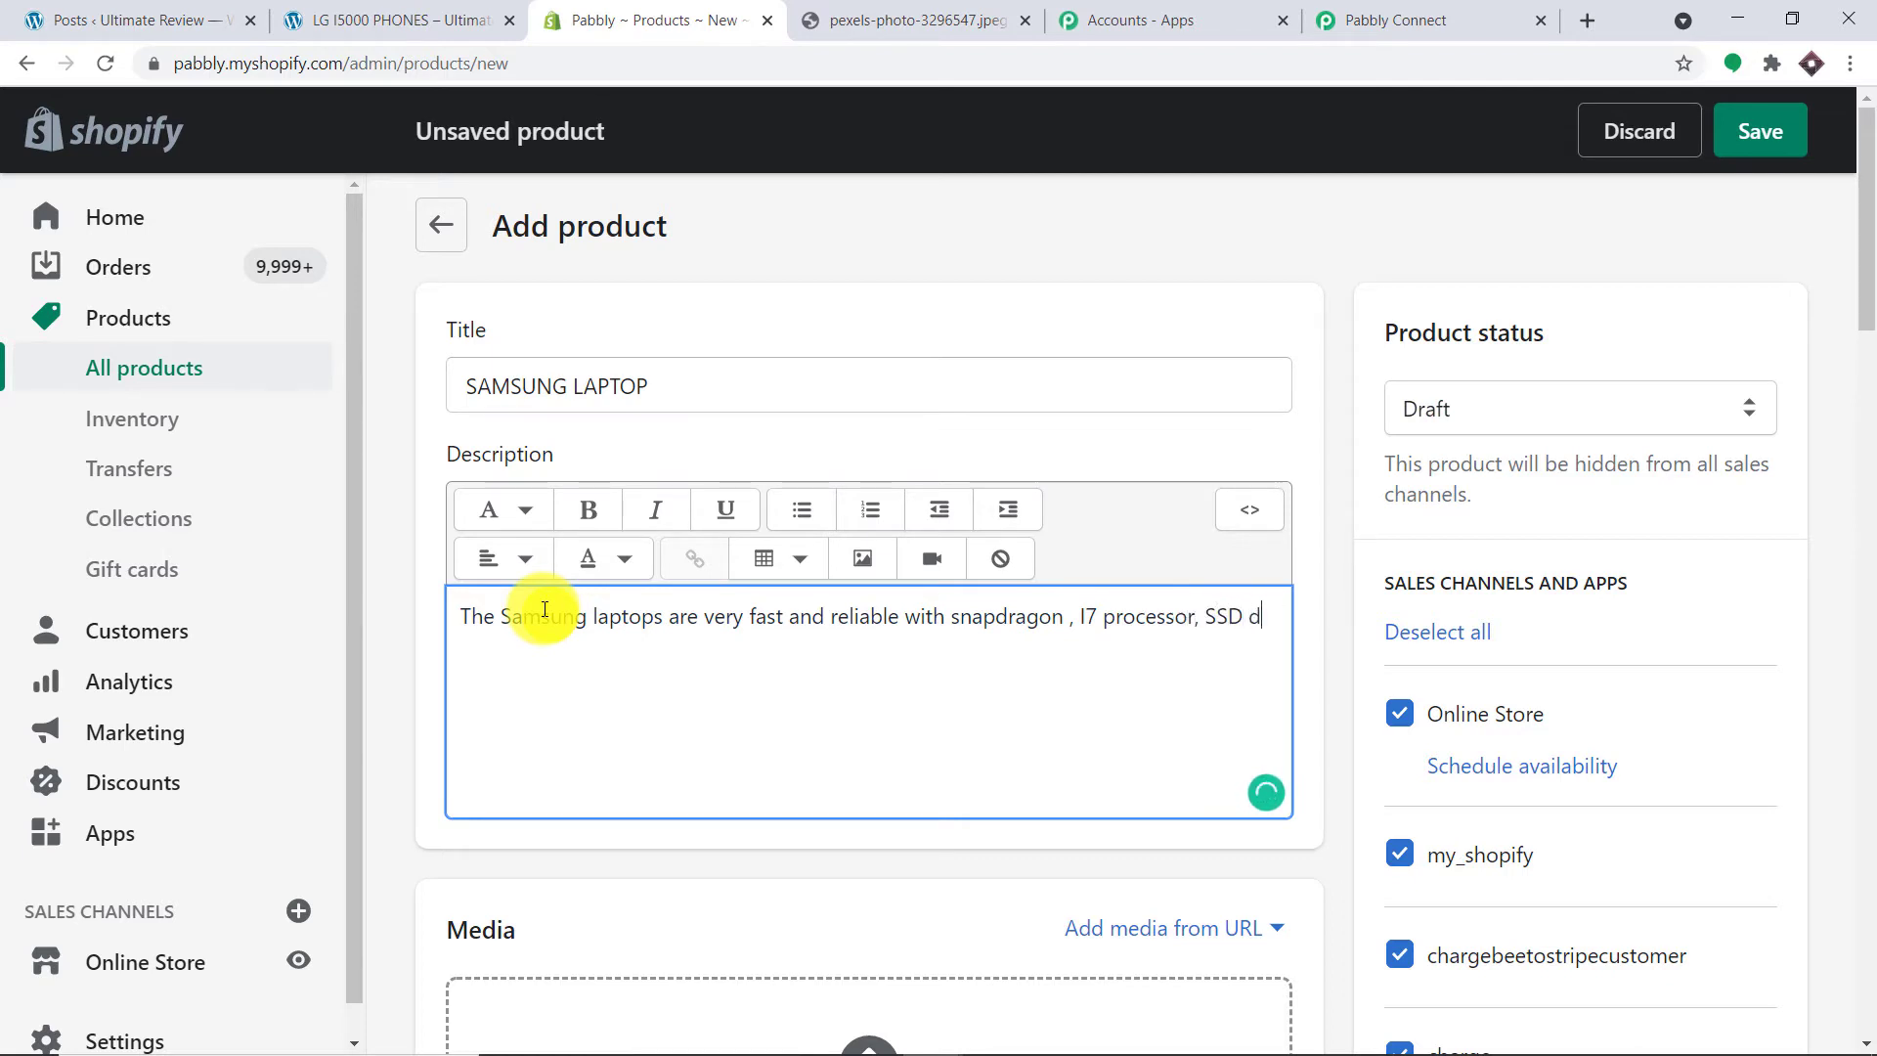
text(rive)
scroll(1047, 423, down, 4)
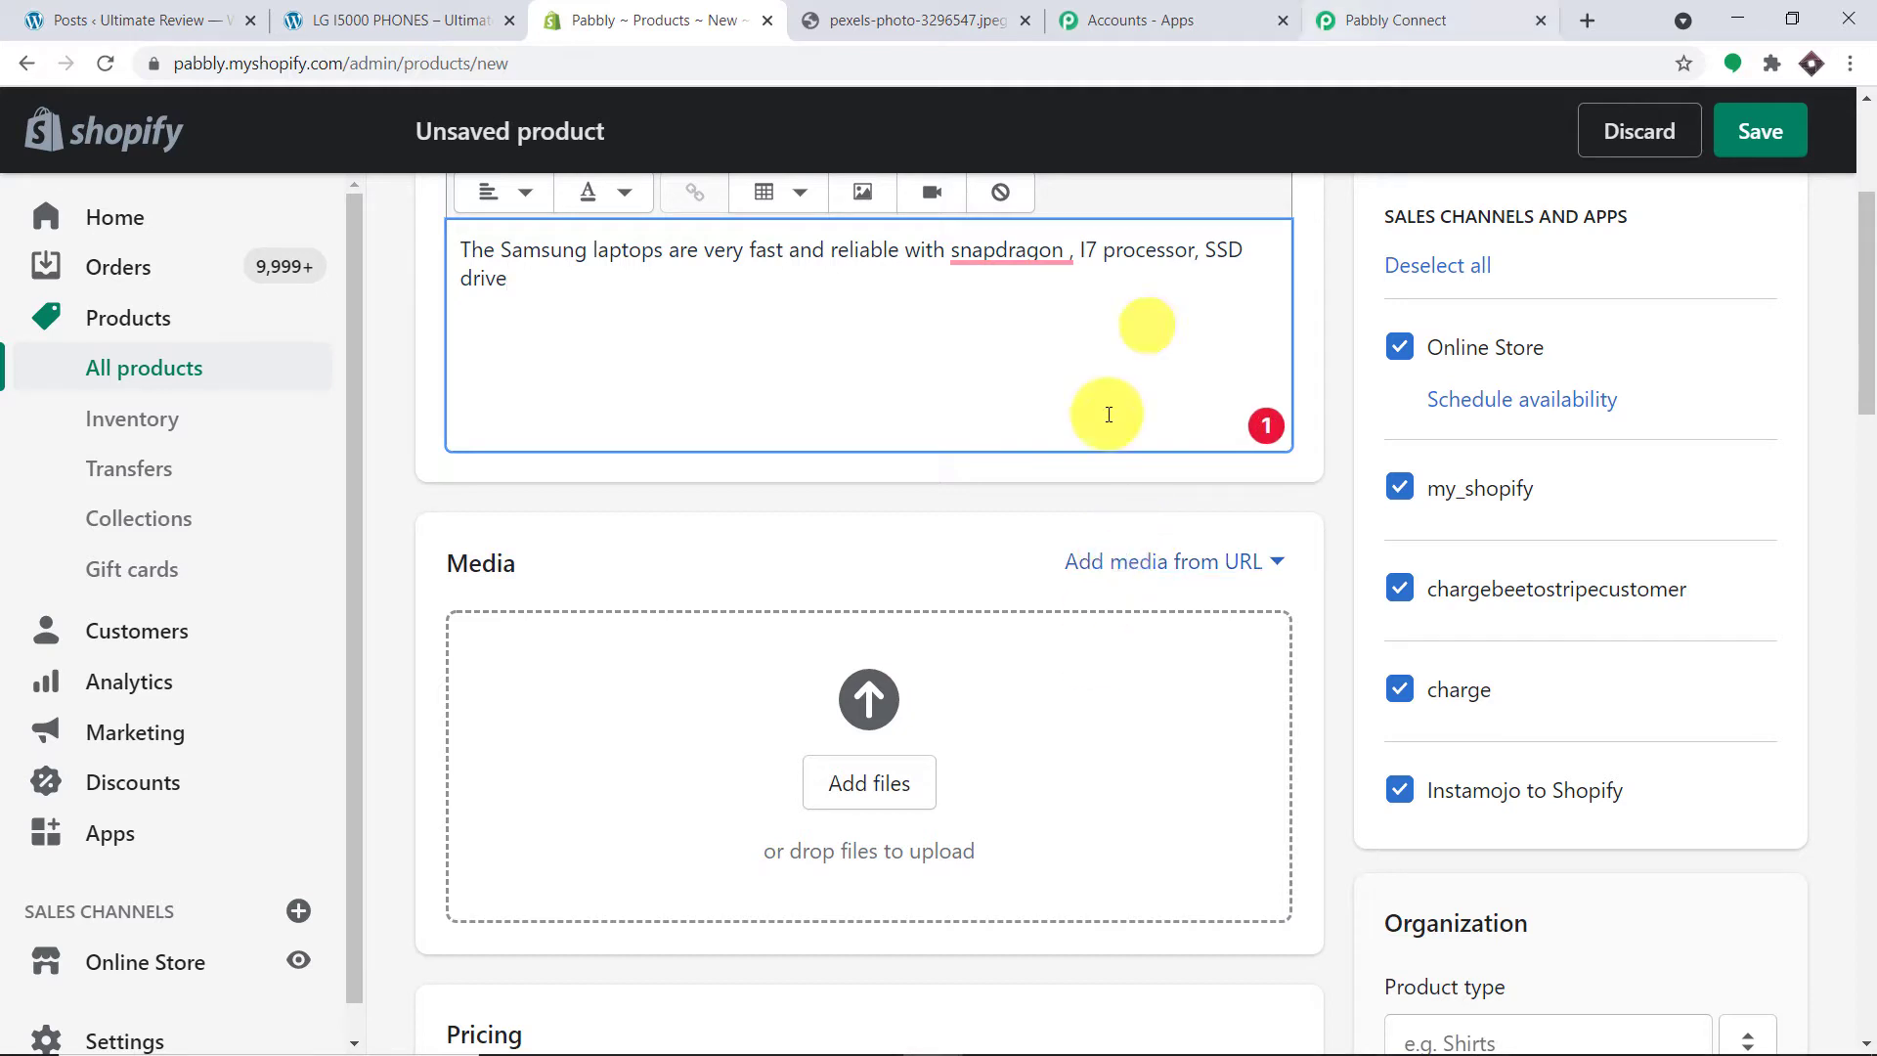
Step: Load the Pexels laptop photo by its URL, then add it to the Shopify product's media from that URL
click(1600, 13)
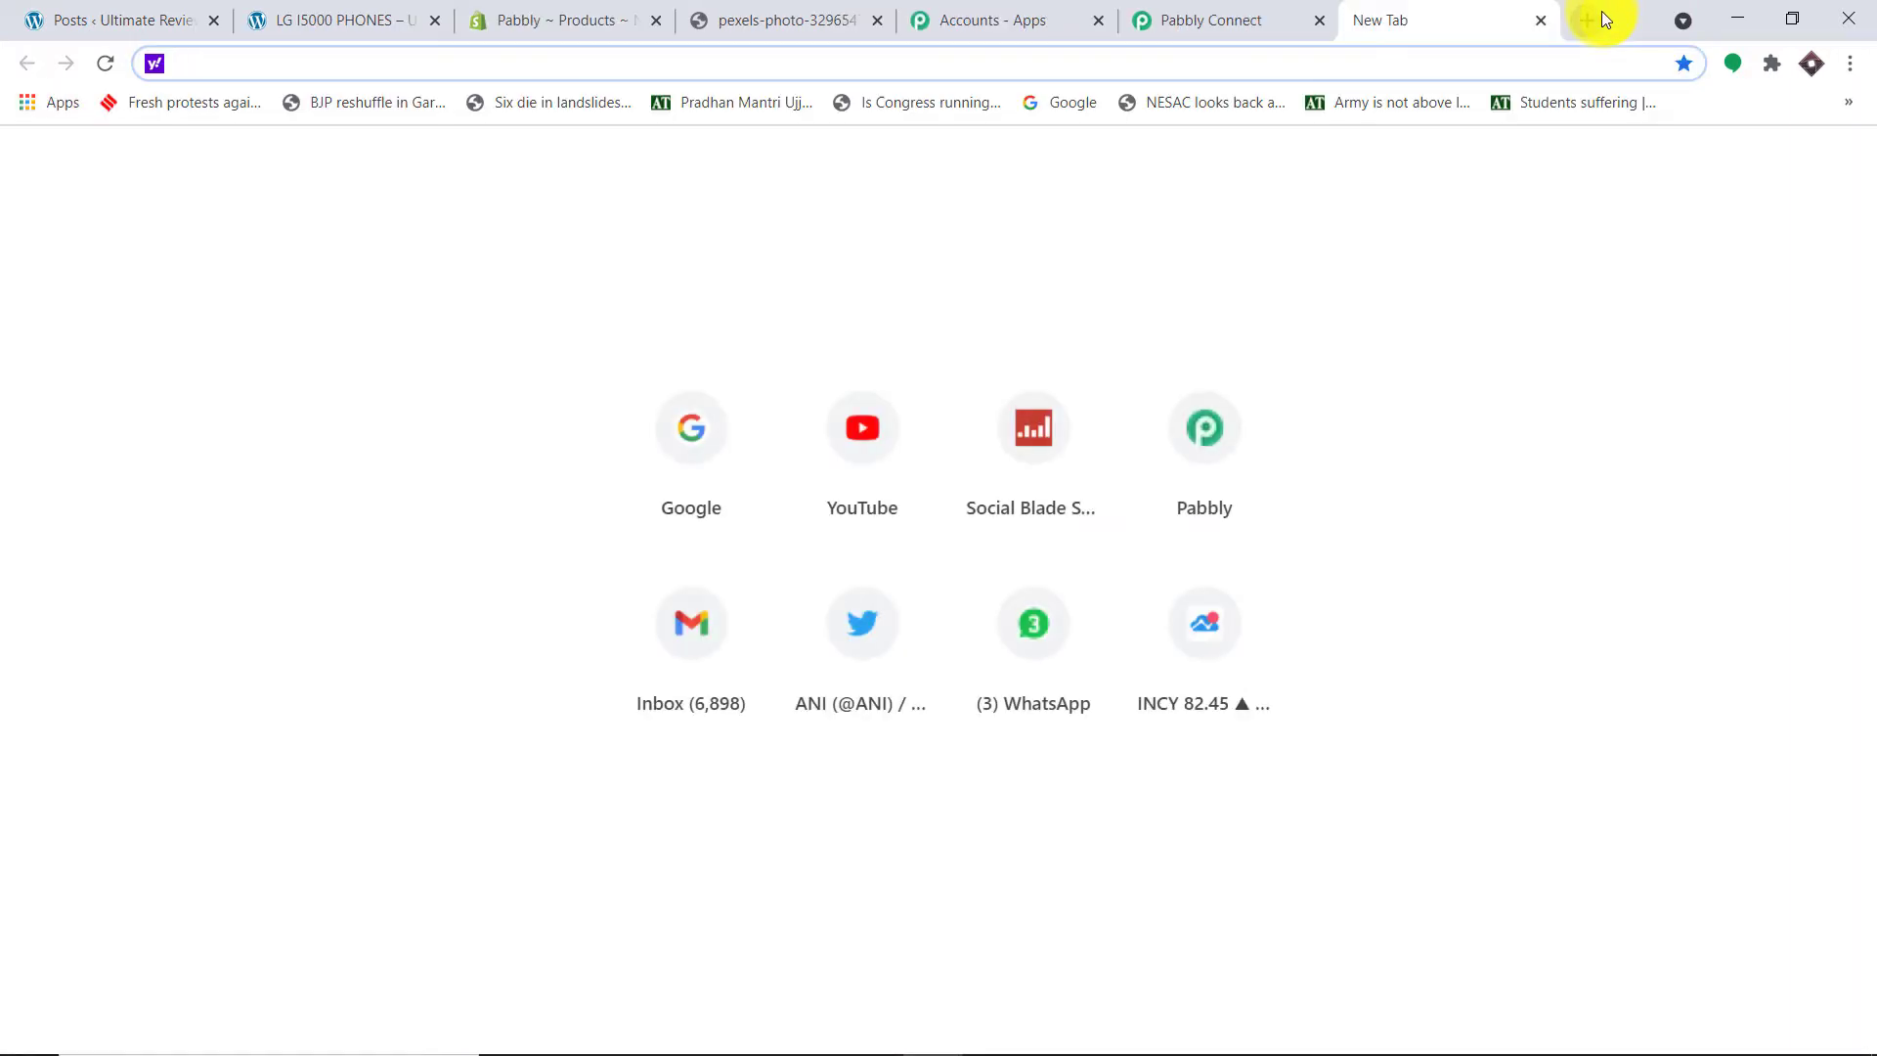
key(ctrl+v)
key(Return)
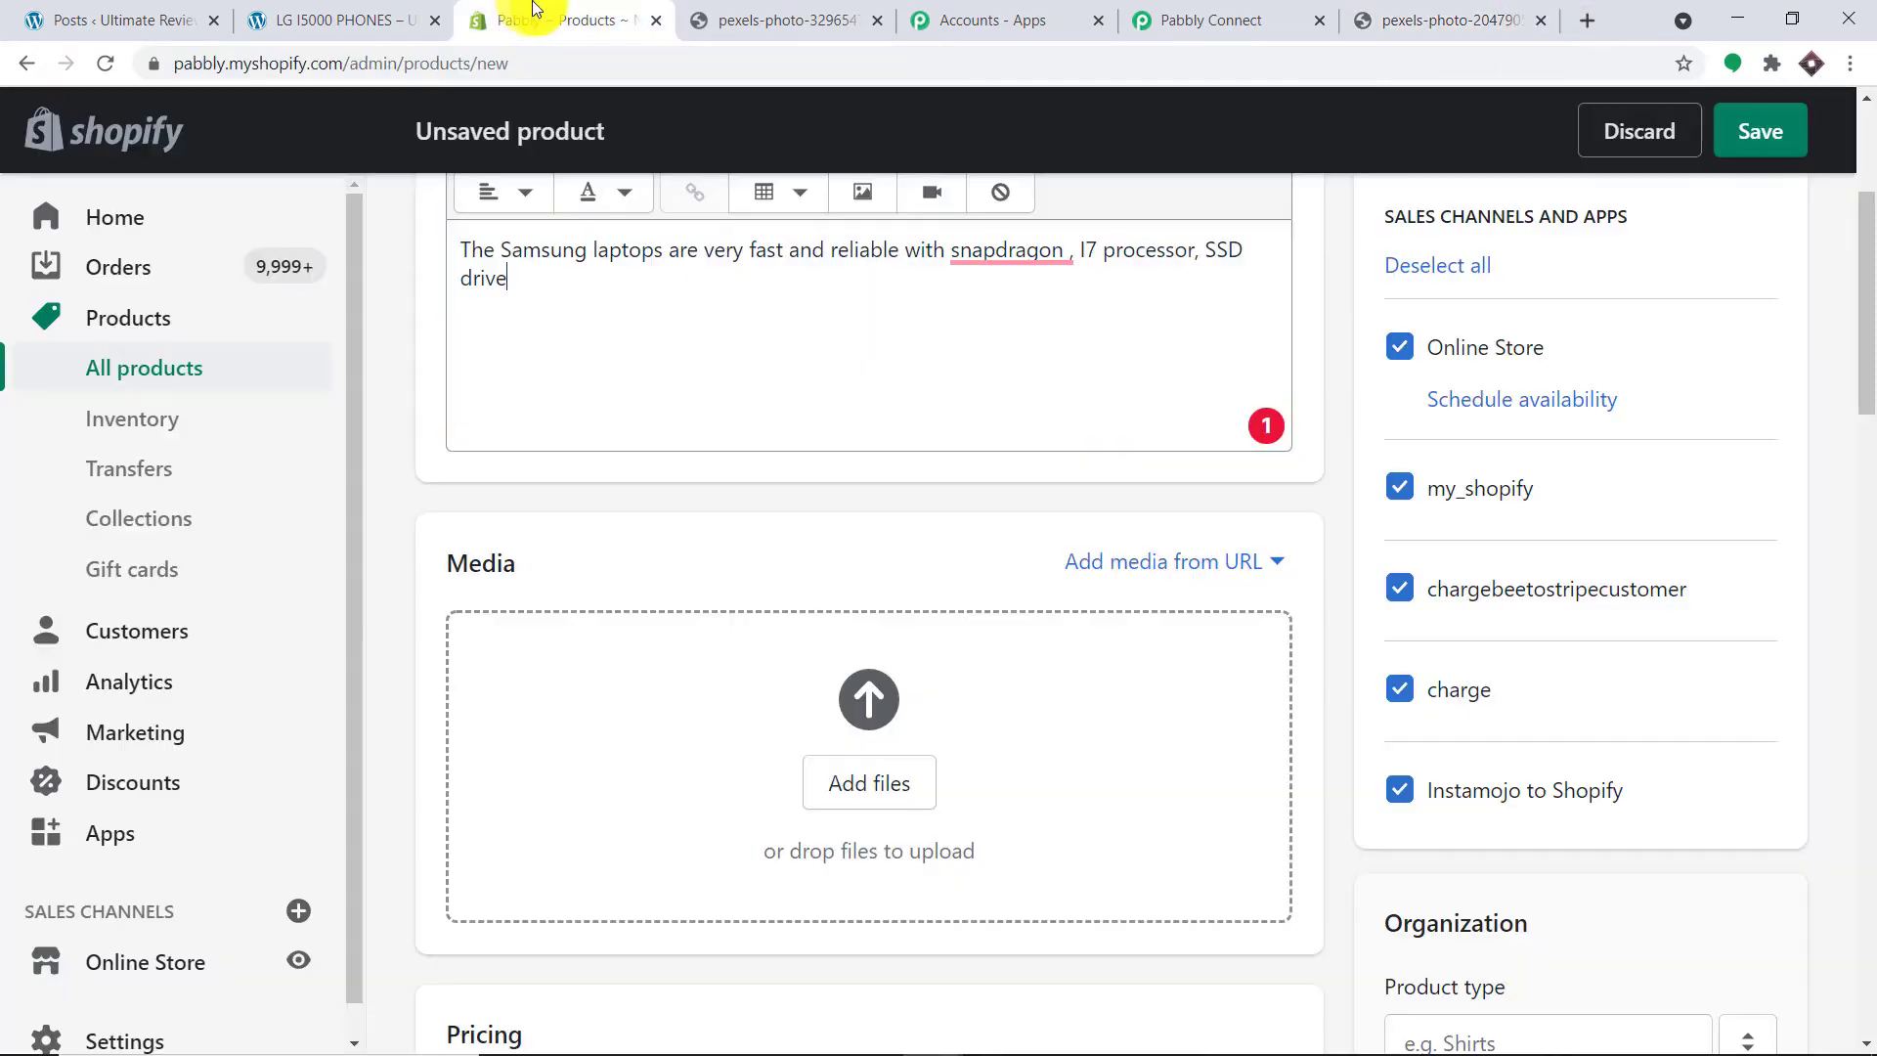
click(547, 20)
click(1160, 556)
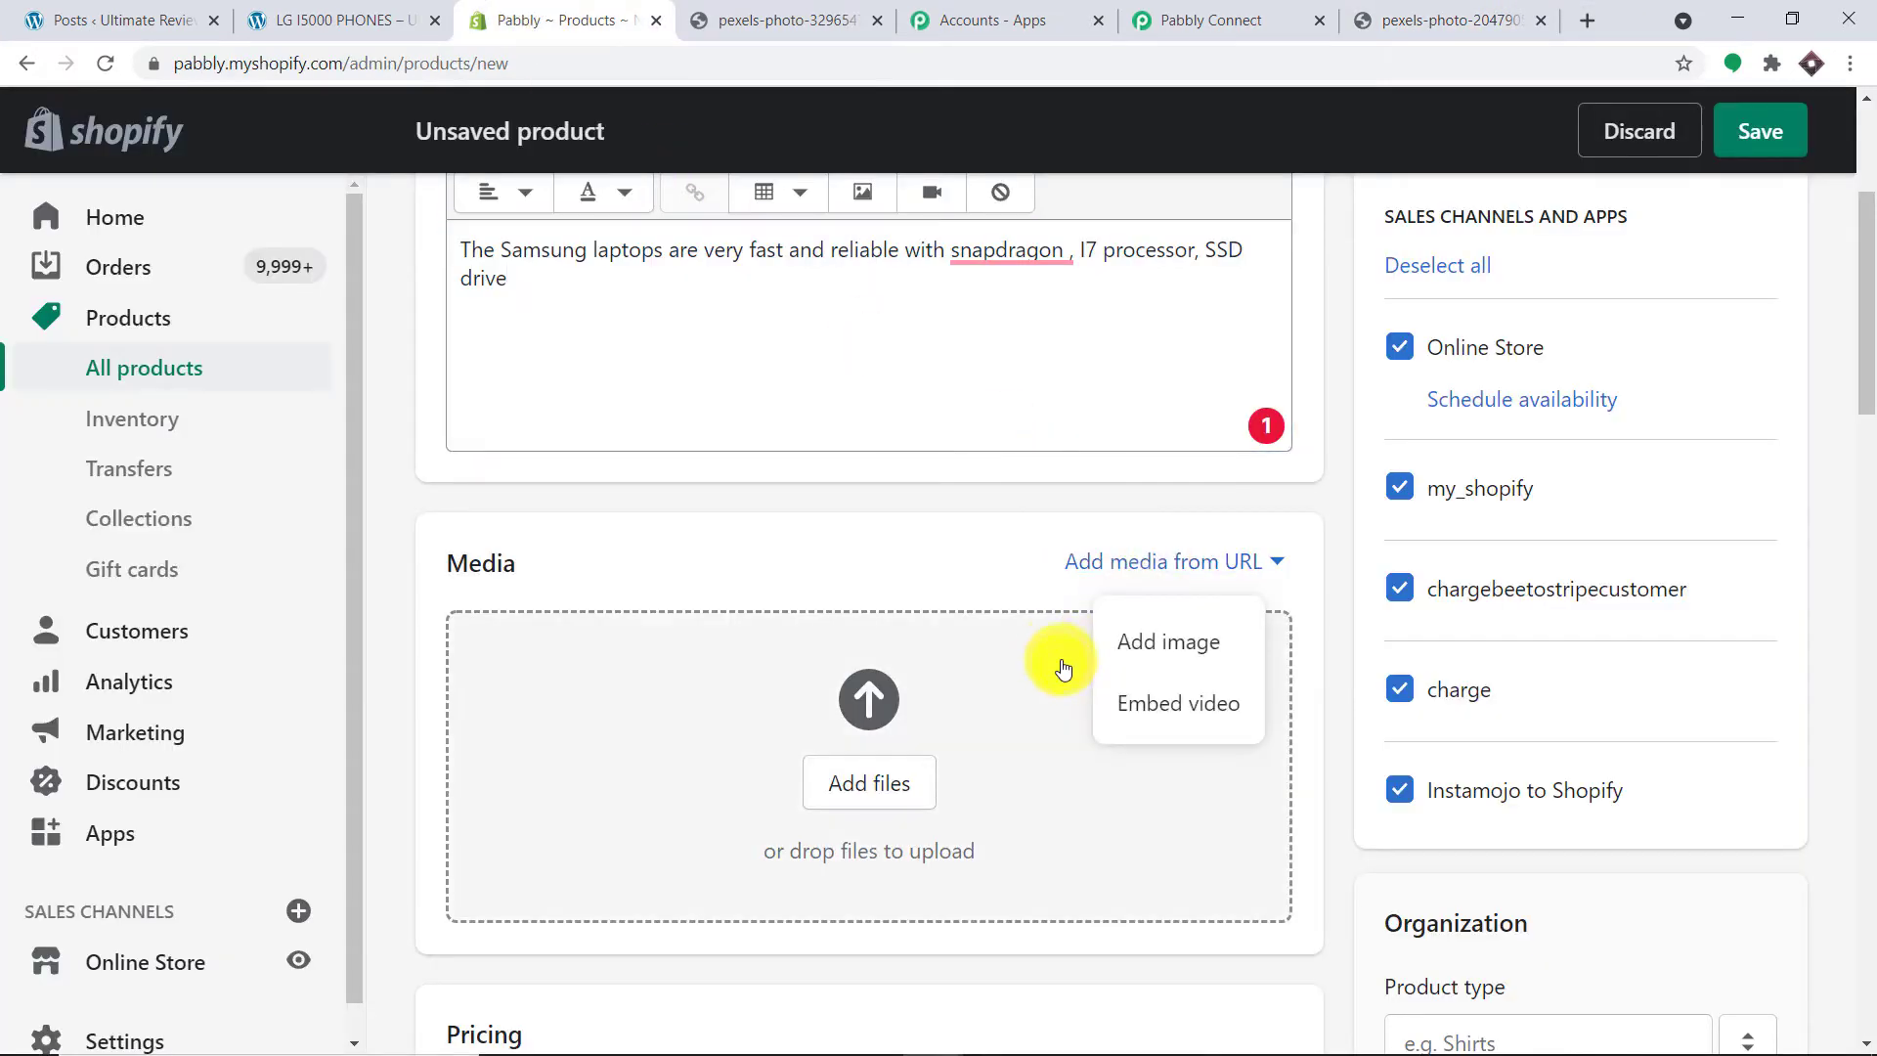
click(1154, 641)
click(683, 595)
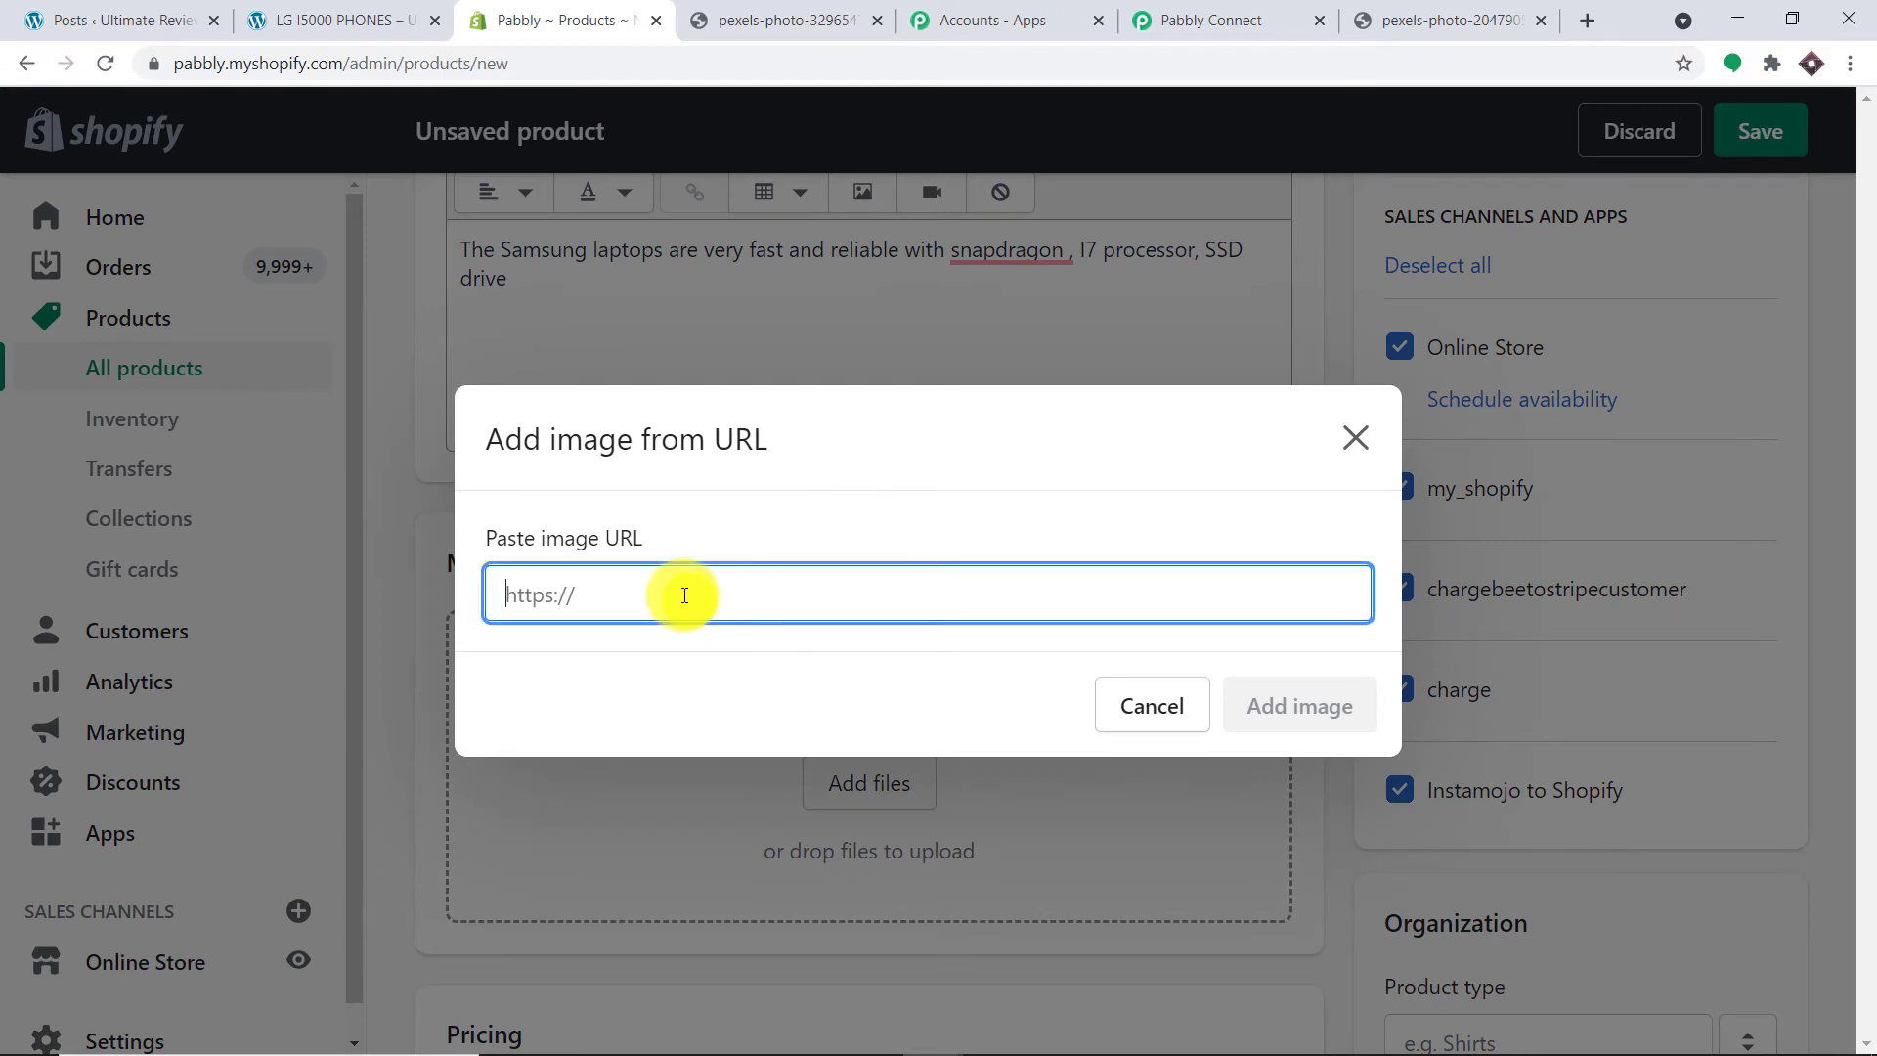
text(https://images.pexels.com/photos/2047905/pexels-photo-2047905.jpeg?auto=compress&cs=tinysrgb&dpr=2&h=650&w=940)
click(1292, 706)
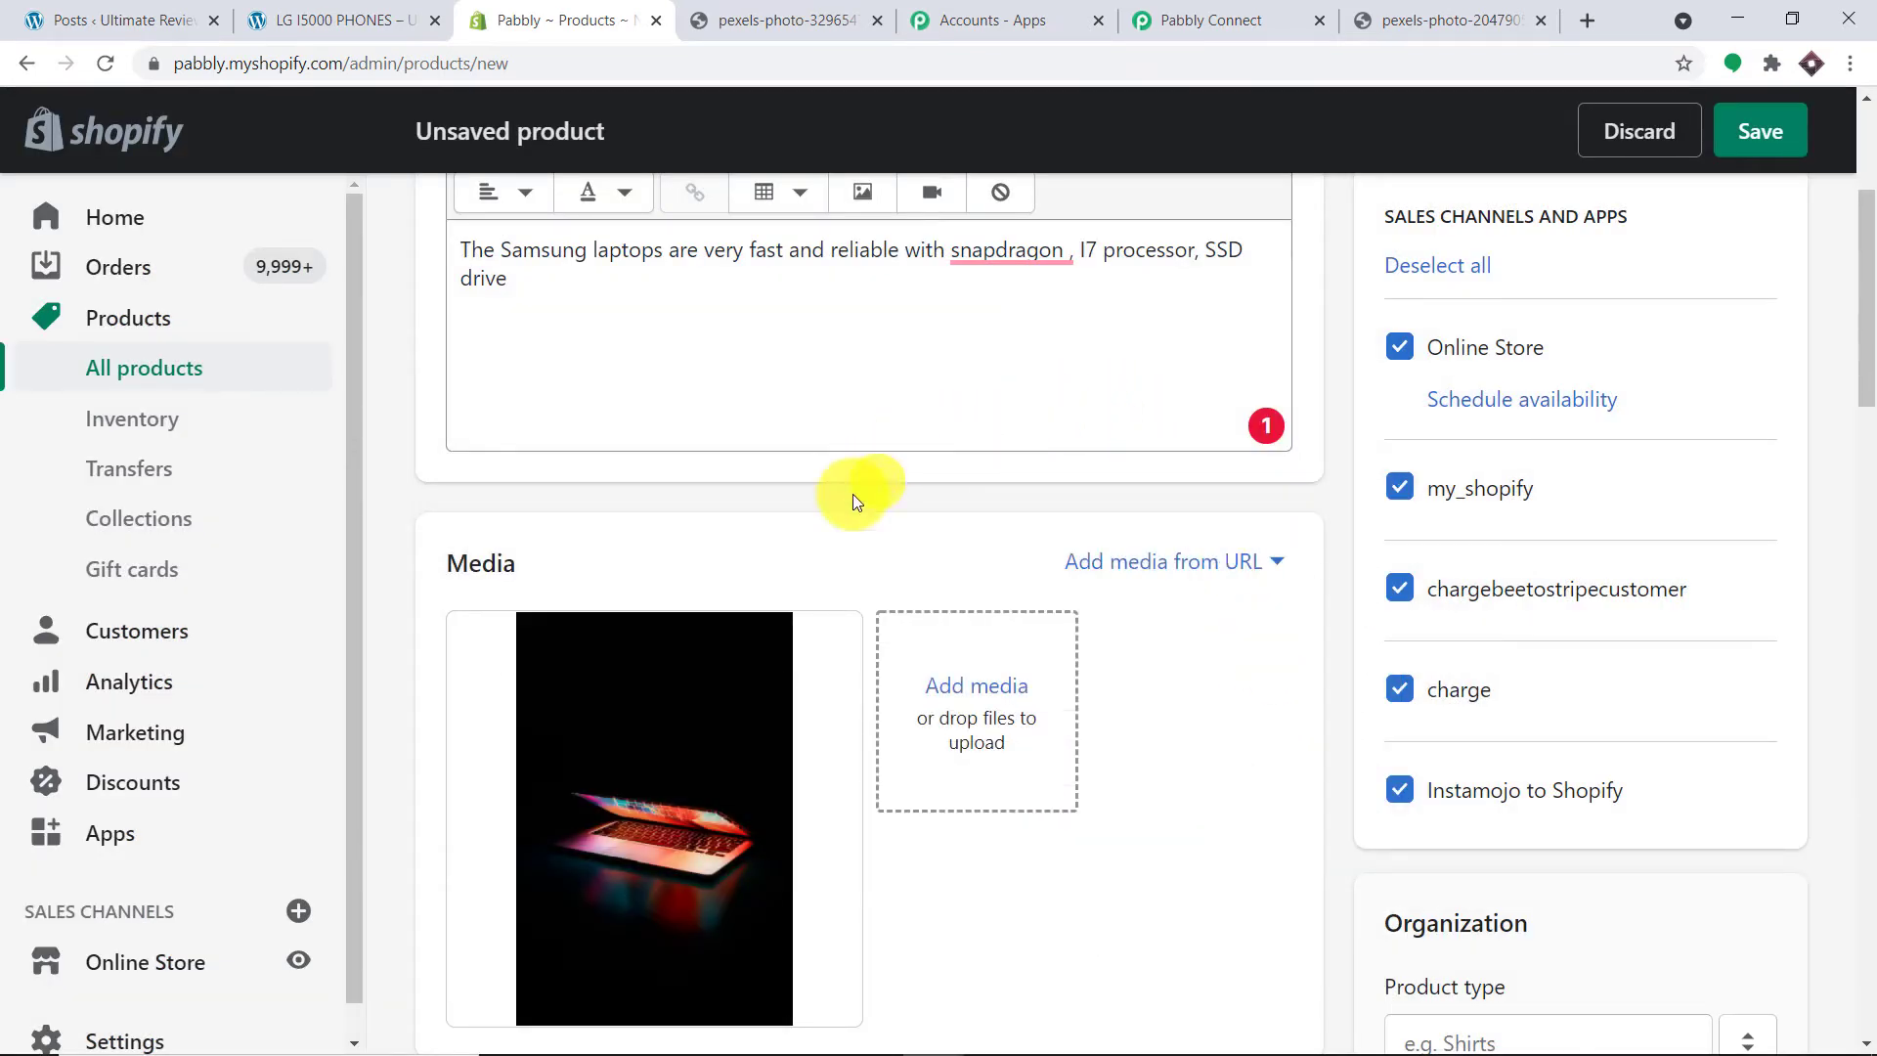
Step: Enter a price of 5000 and a compare-at price of 4500 for the SAMSUNG LAPTOP
scroll(625, 671, down, 5)
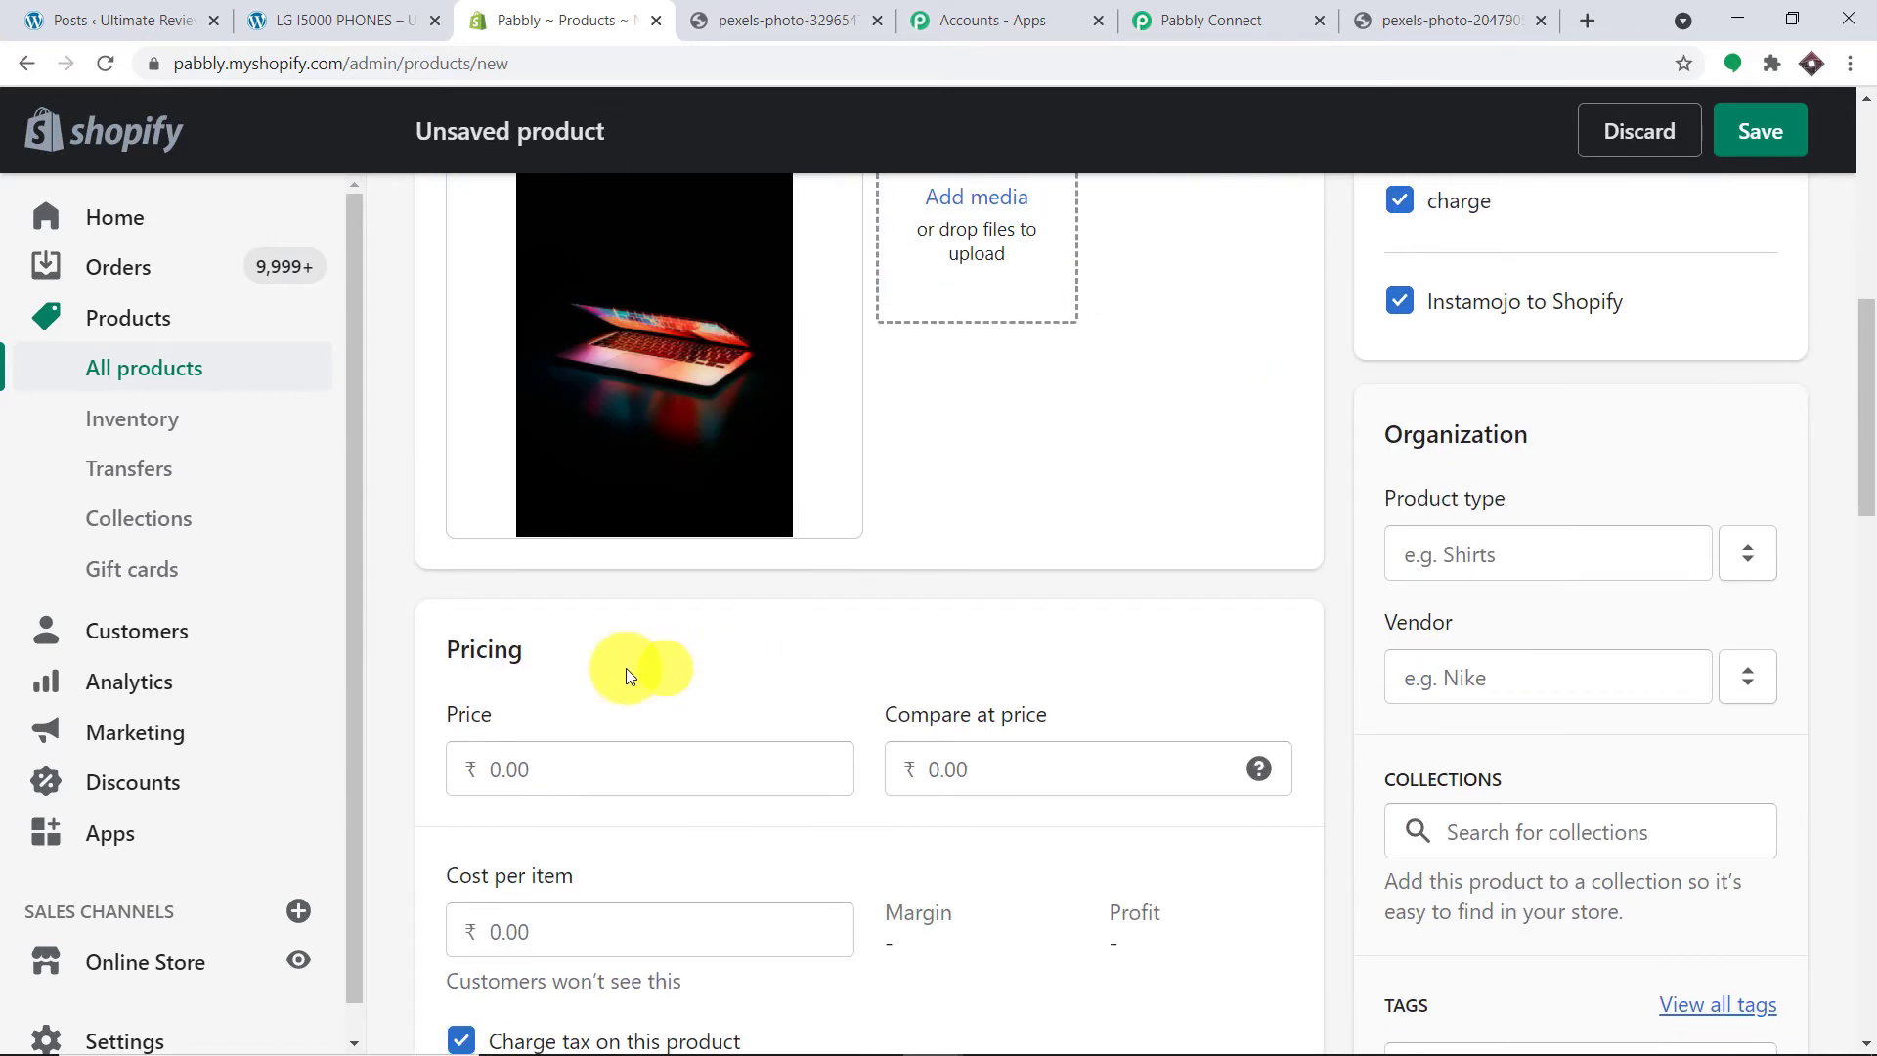
click(545, 784)
text(5000)
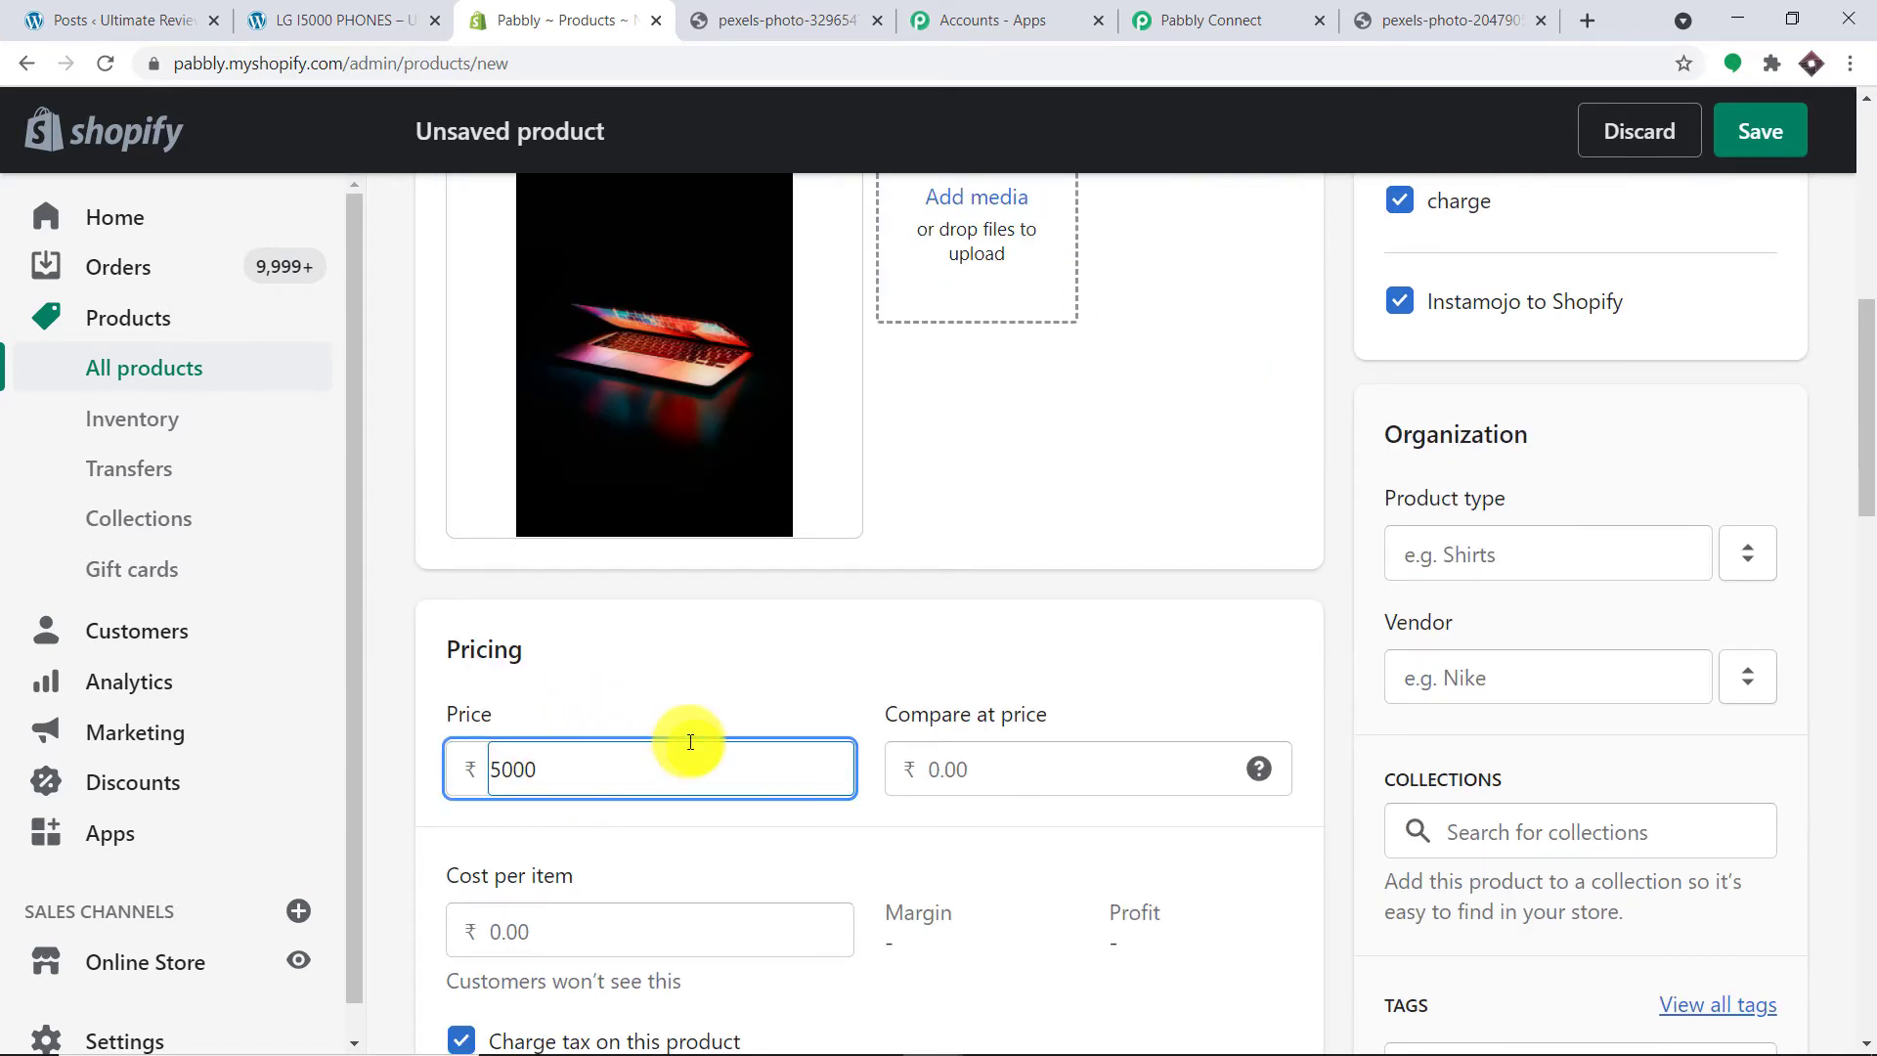
click(983, 775)
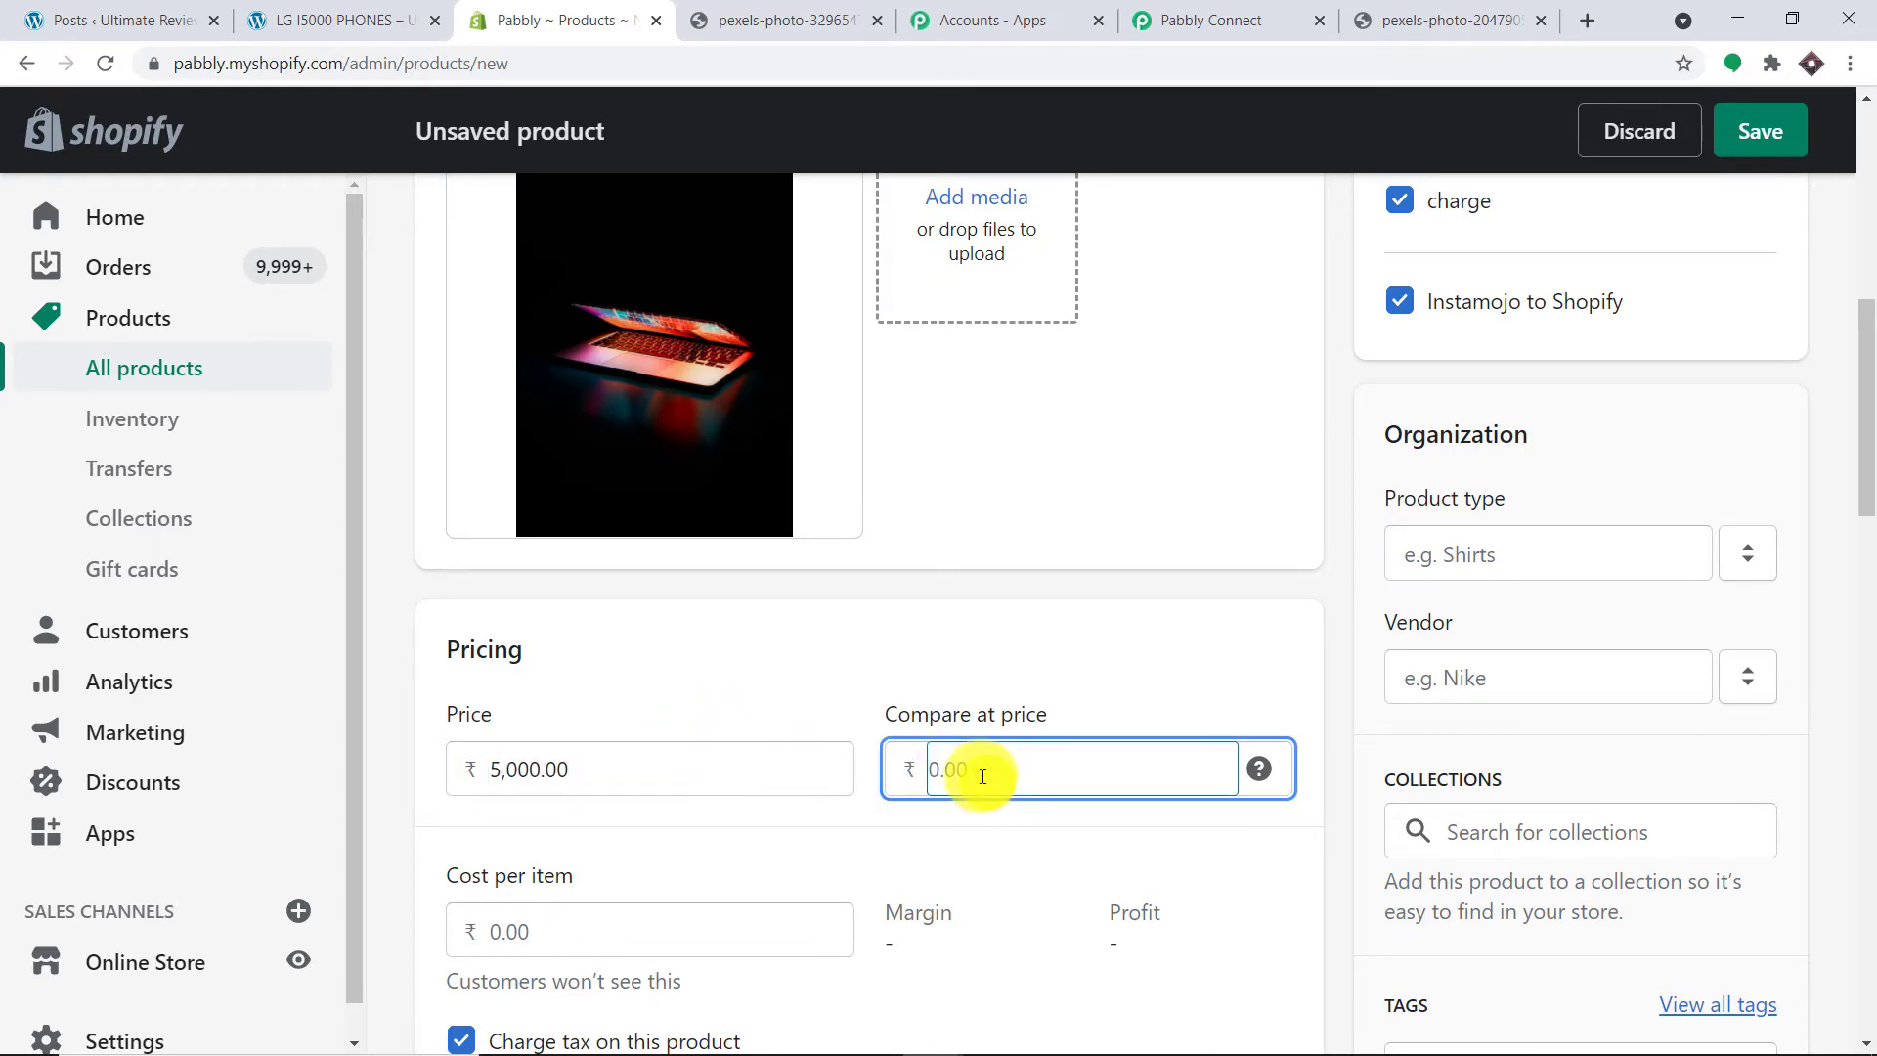
text(4500)
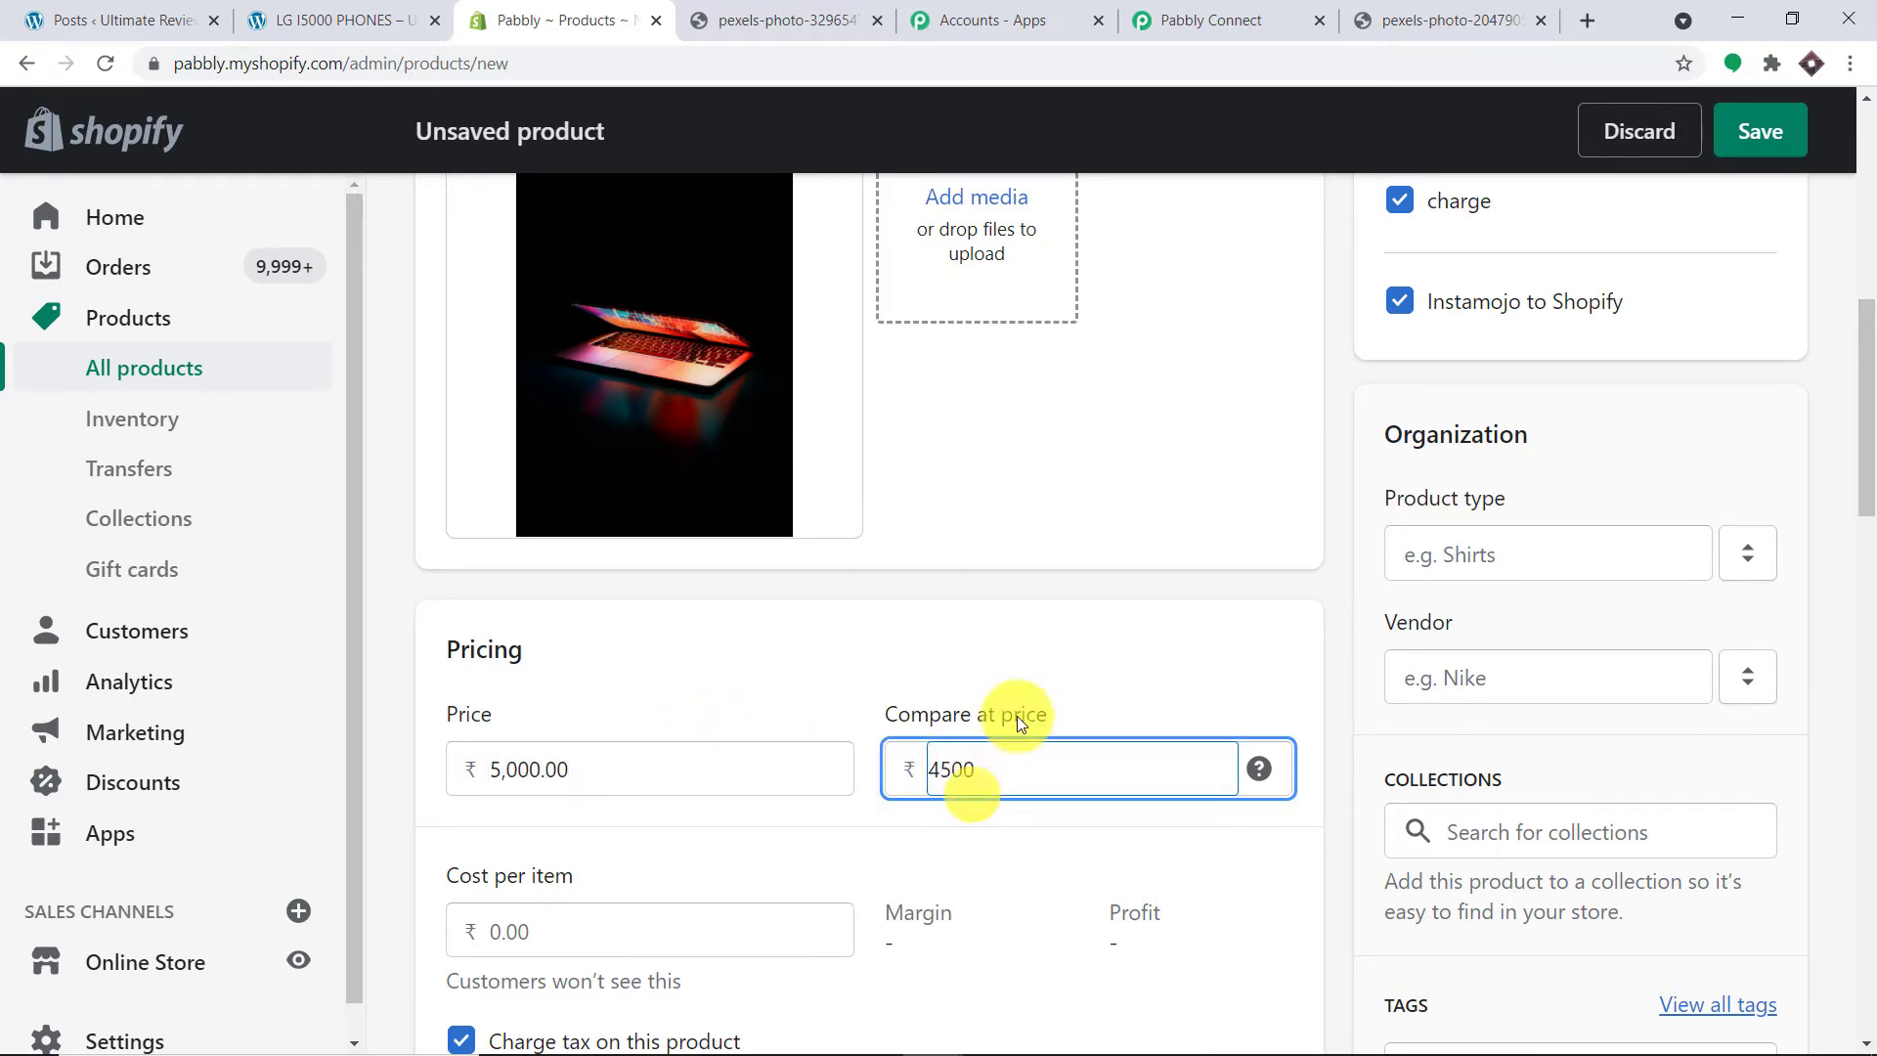
Step: Set the product status to Active and save the product
scroll(1163, 616, down, 3)
scroll(1160, 613, up, 10)
scroll(1153, 612, up, 1)
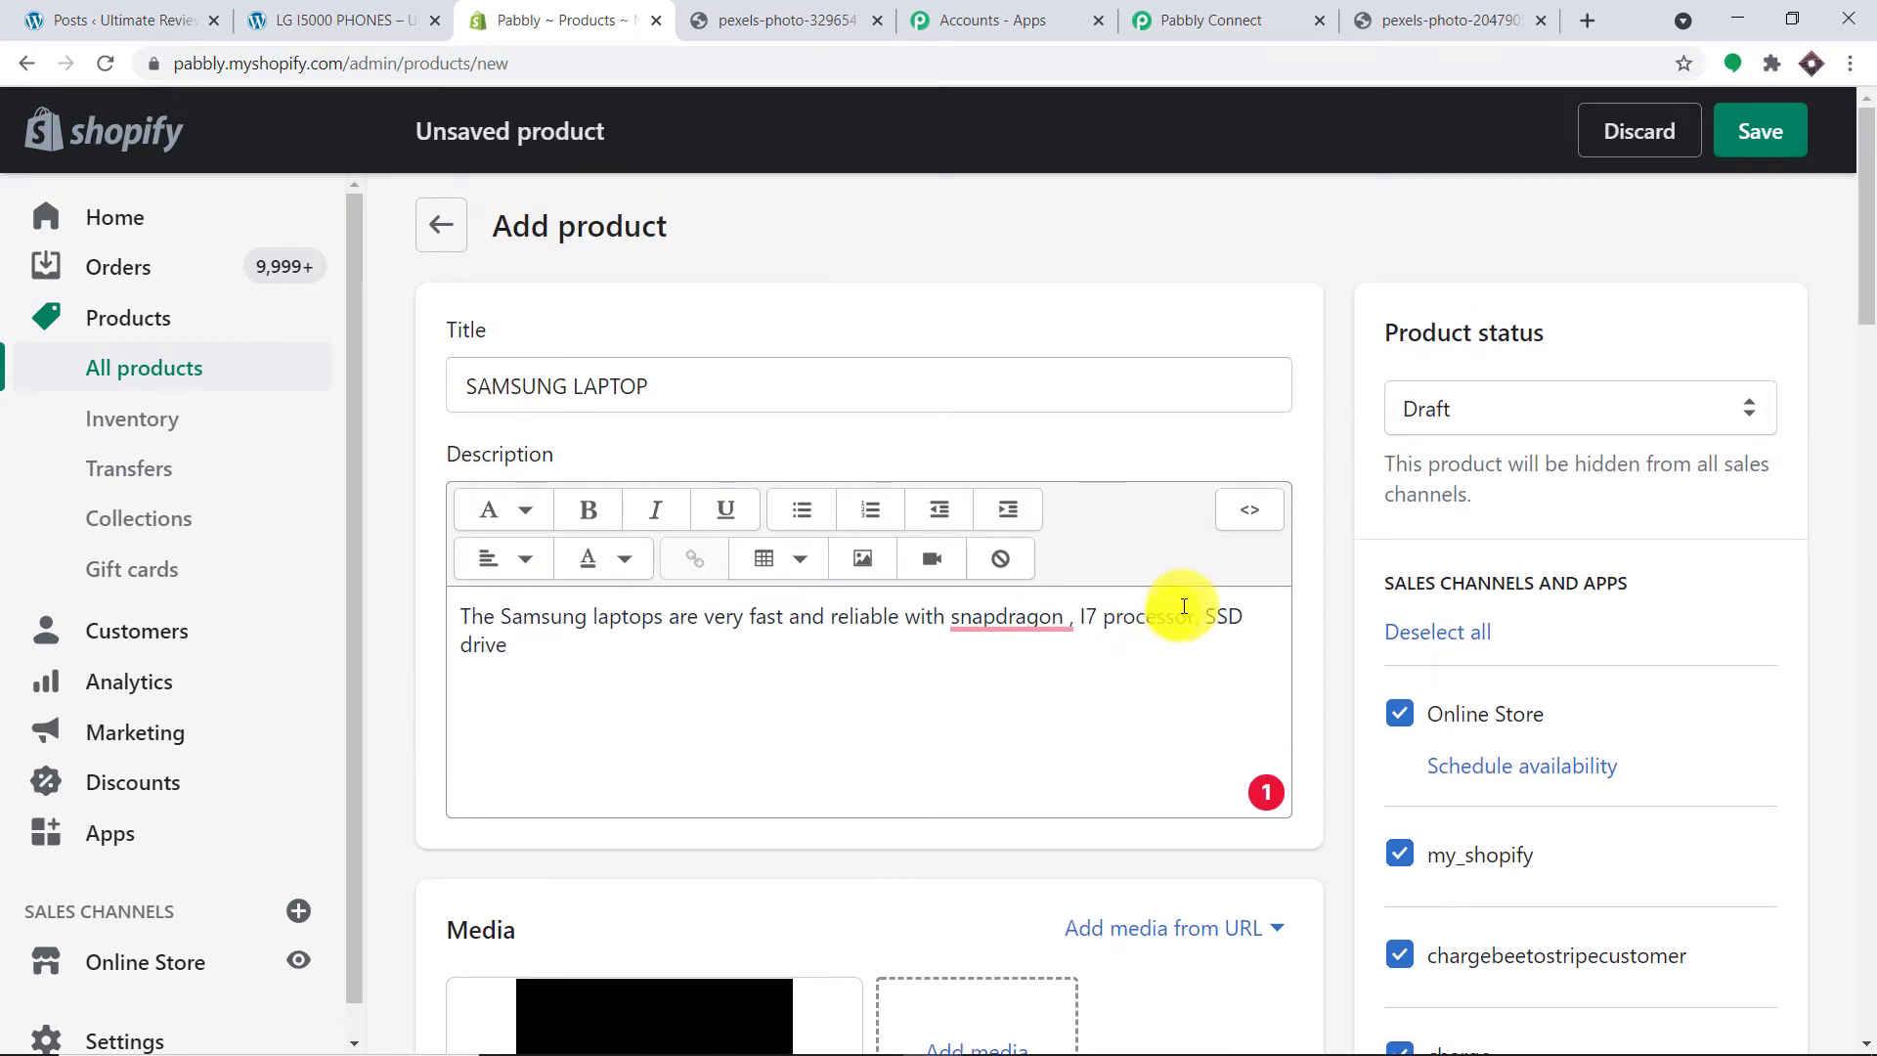
click(1629, 407)
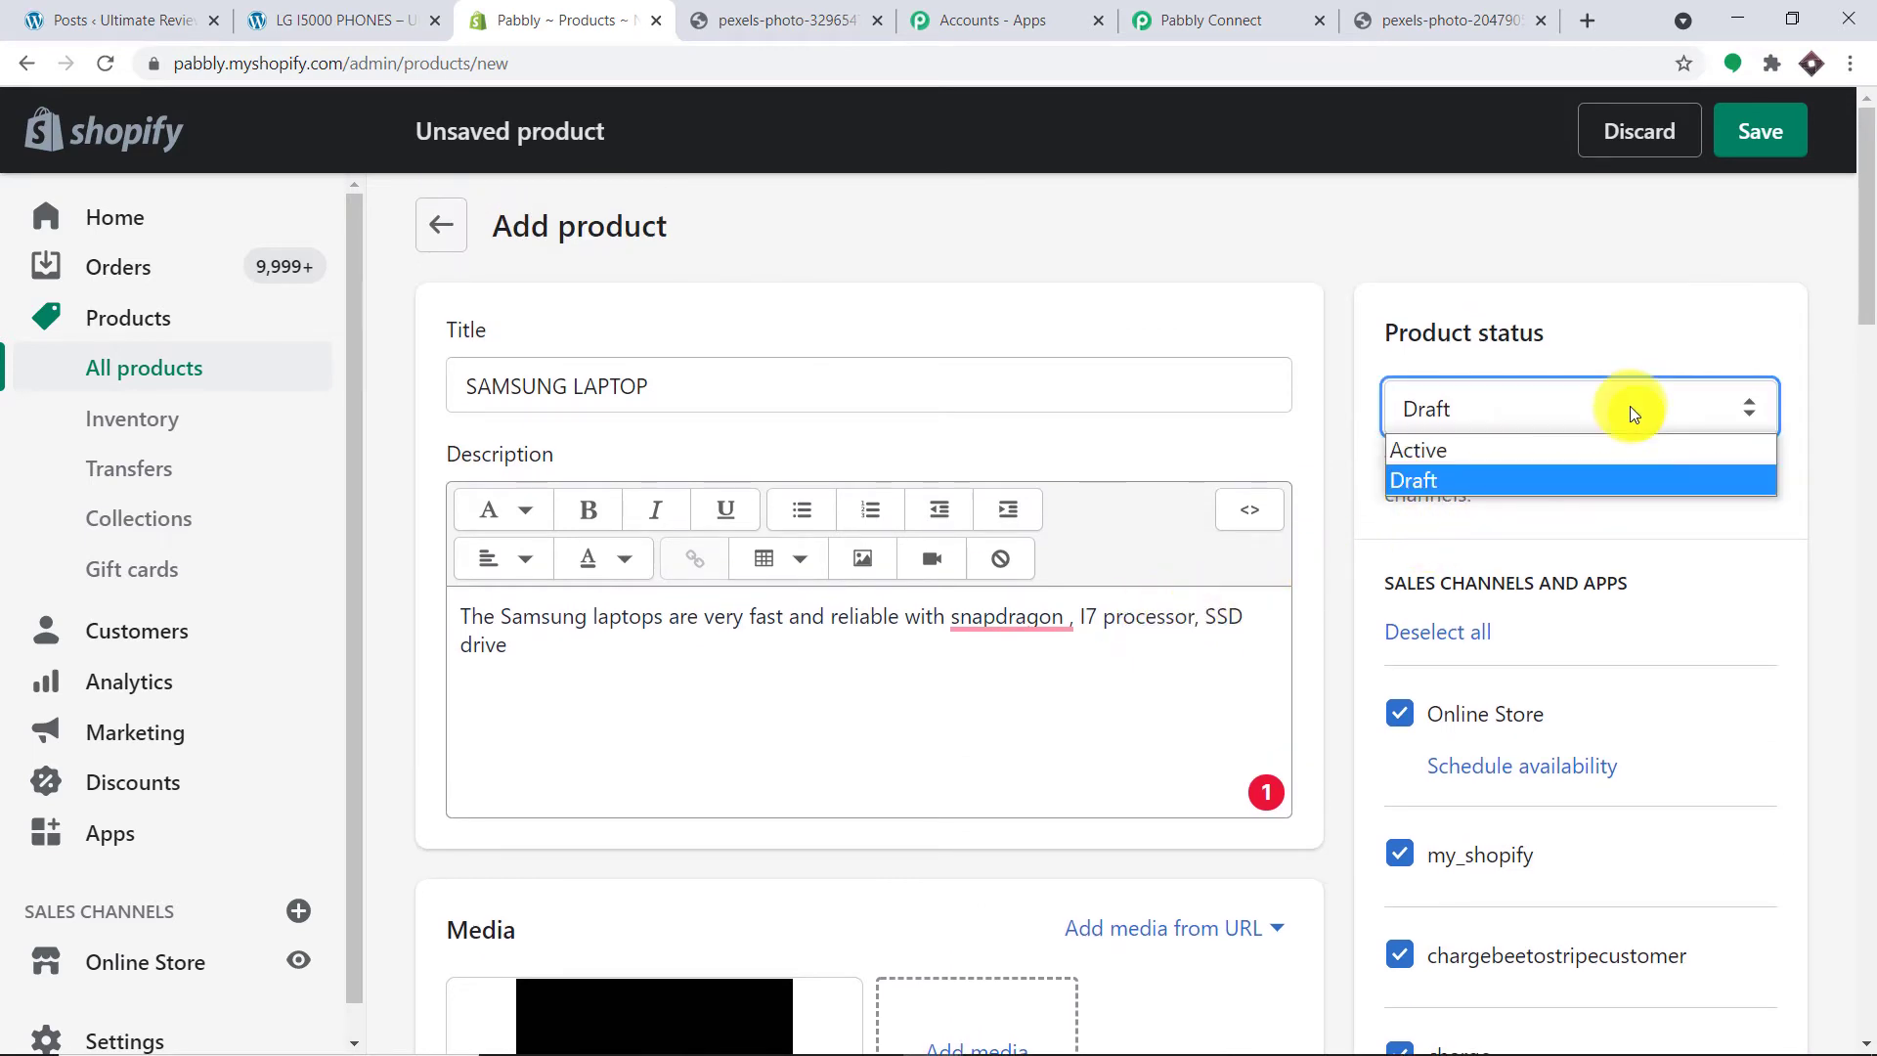
click(1558, 451)
click(1742, 162)
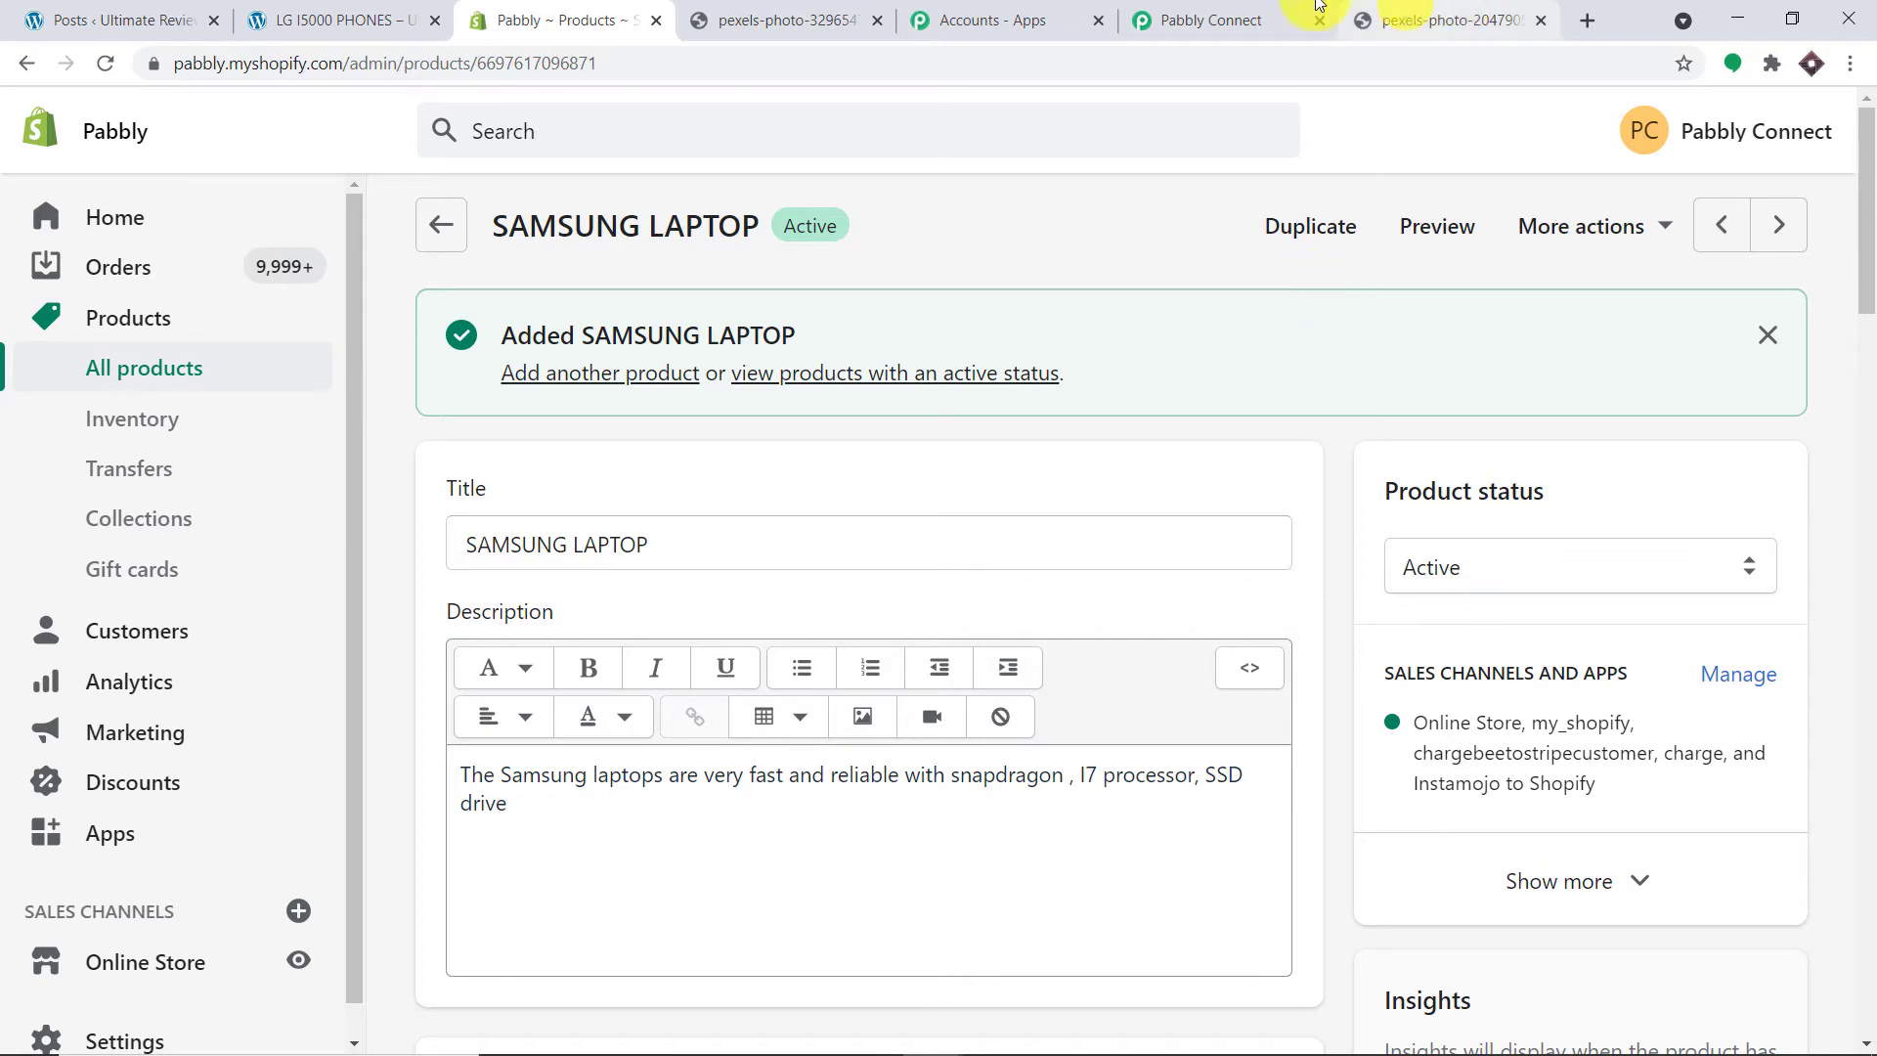
Step: In Pabbly Connect, review the new product's webhook data in Response Received, including price 5000.00
click(1256, 19)
scroll(1408, 557, down, 4)
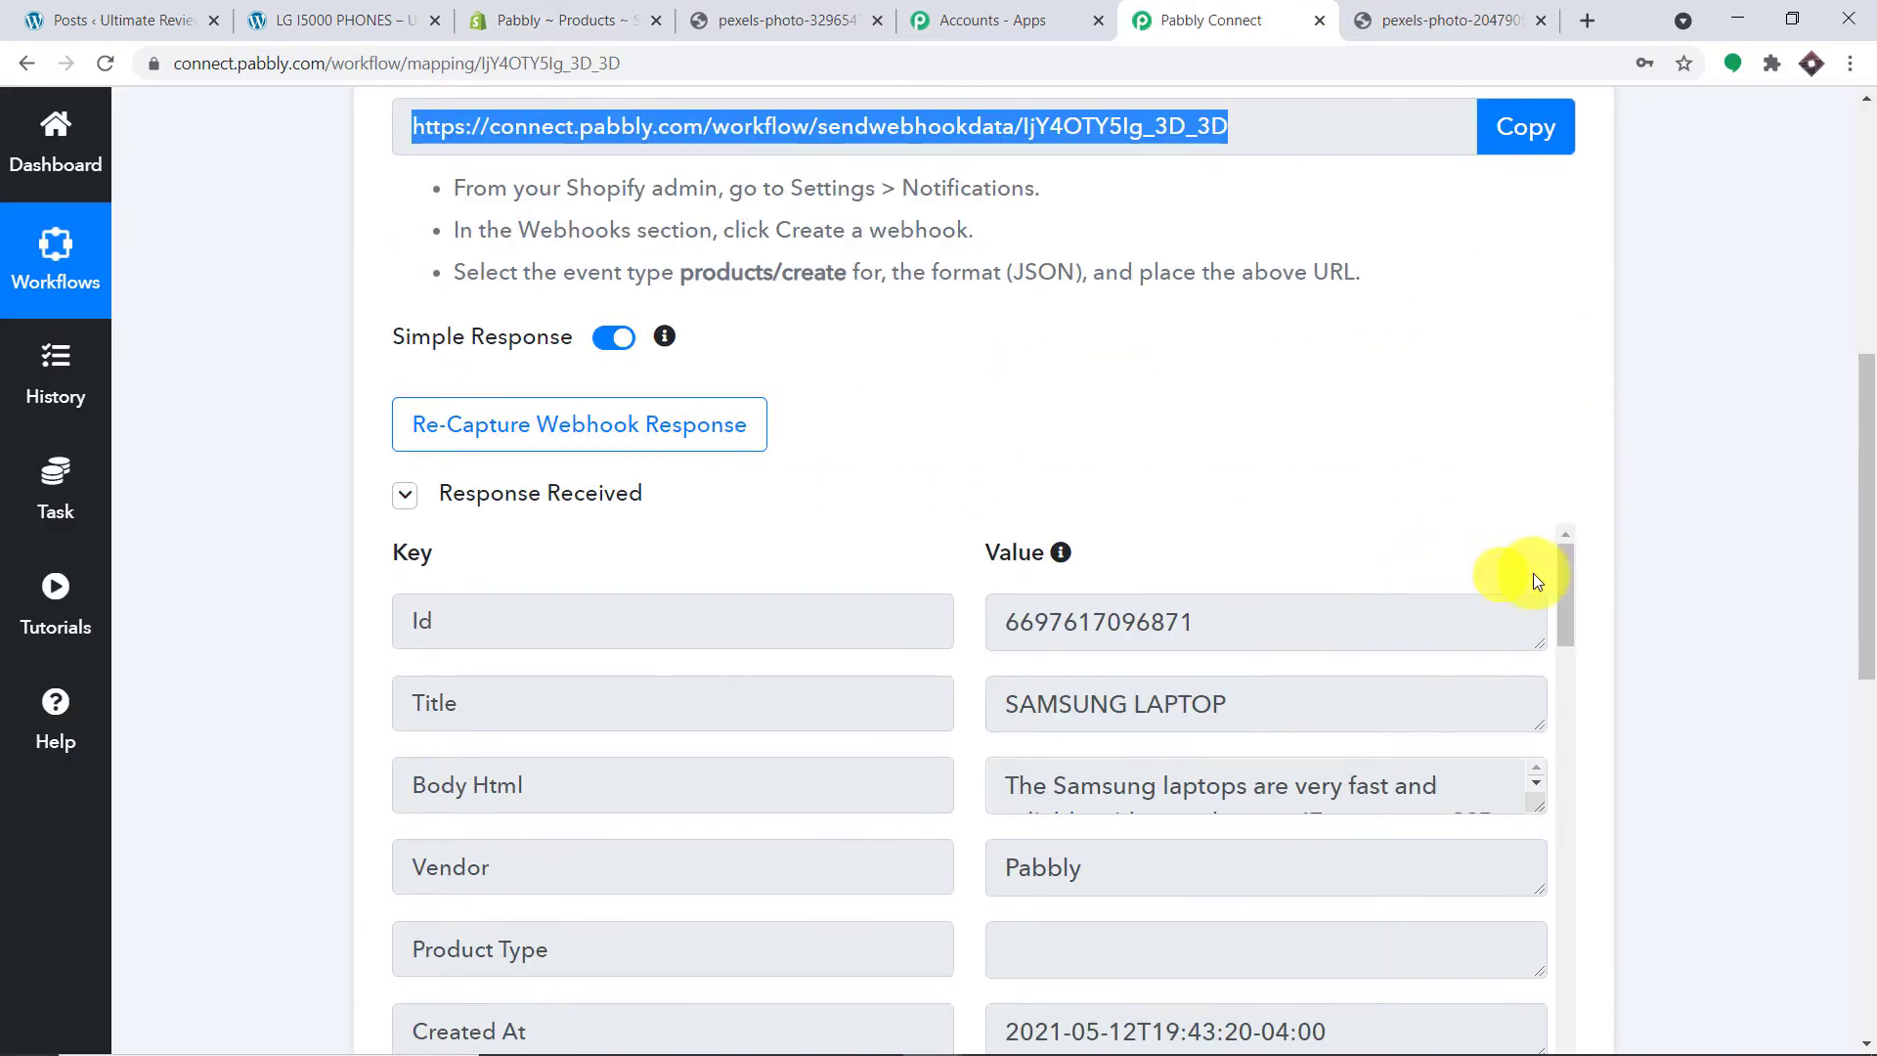
drag(1848, 466, 1872, 577)
scroll(1857, 576, down, 1)
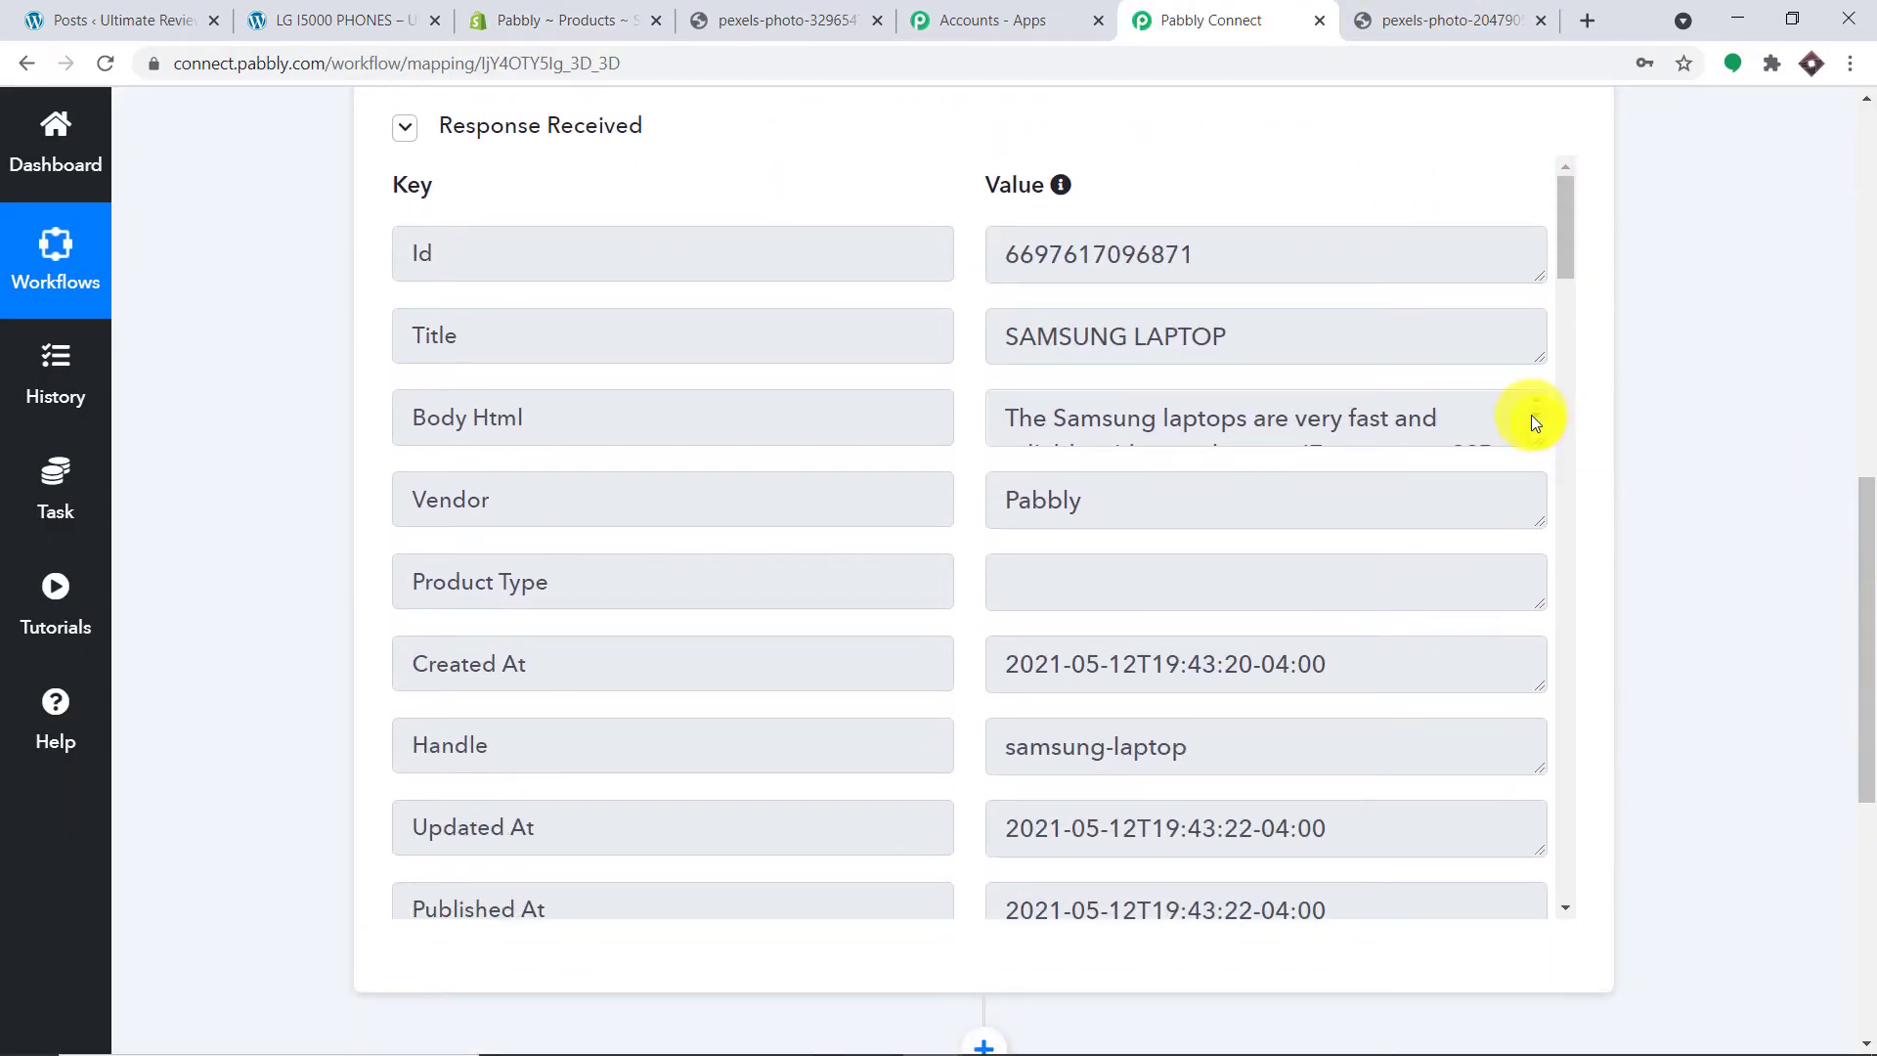
drag(1538, 448, 1544, 613)
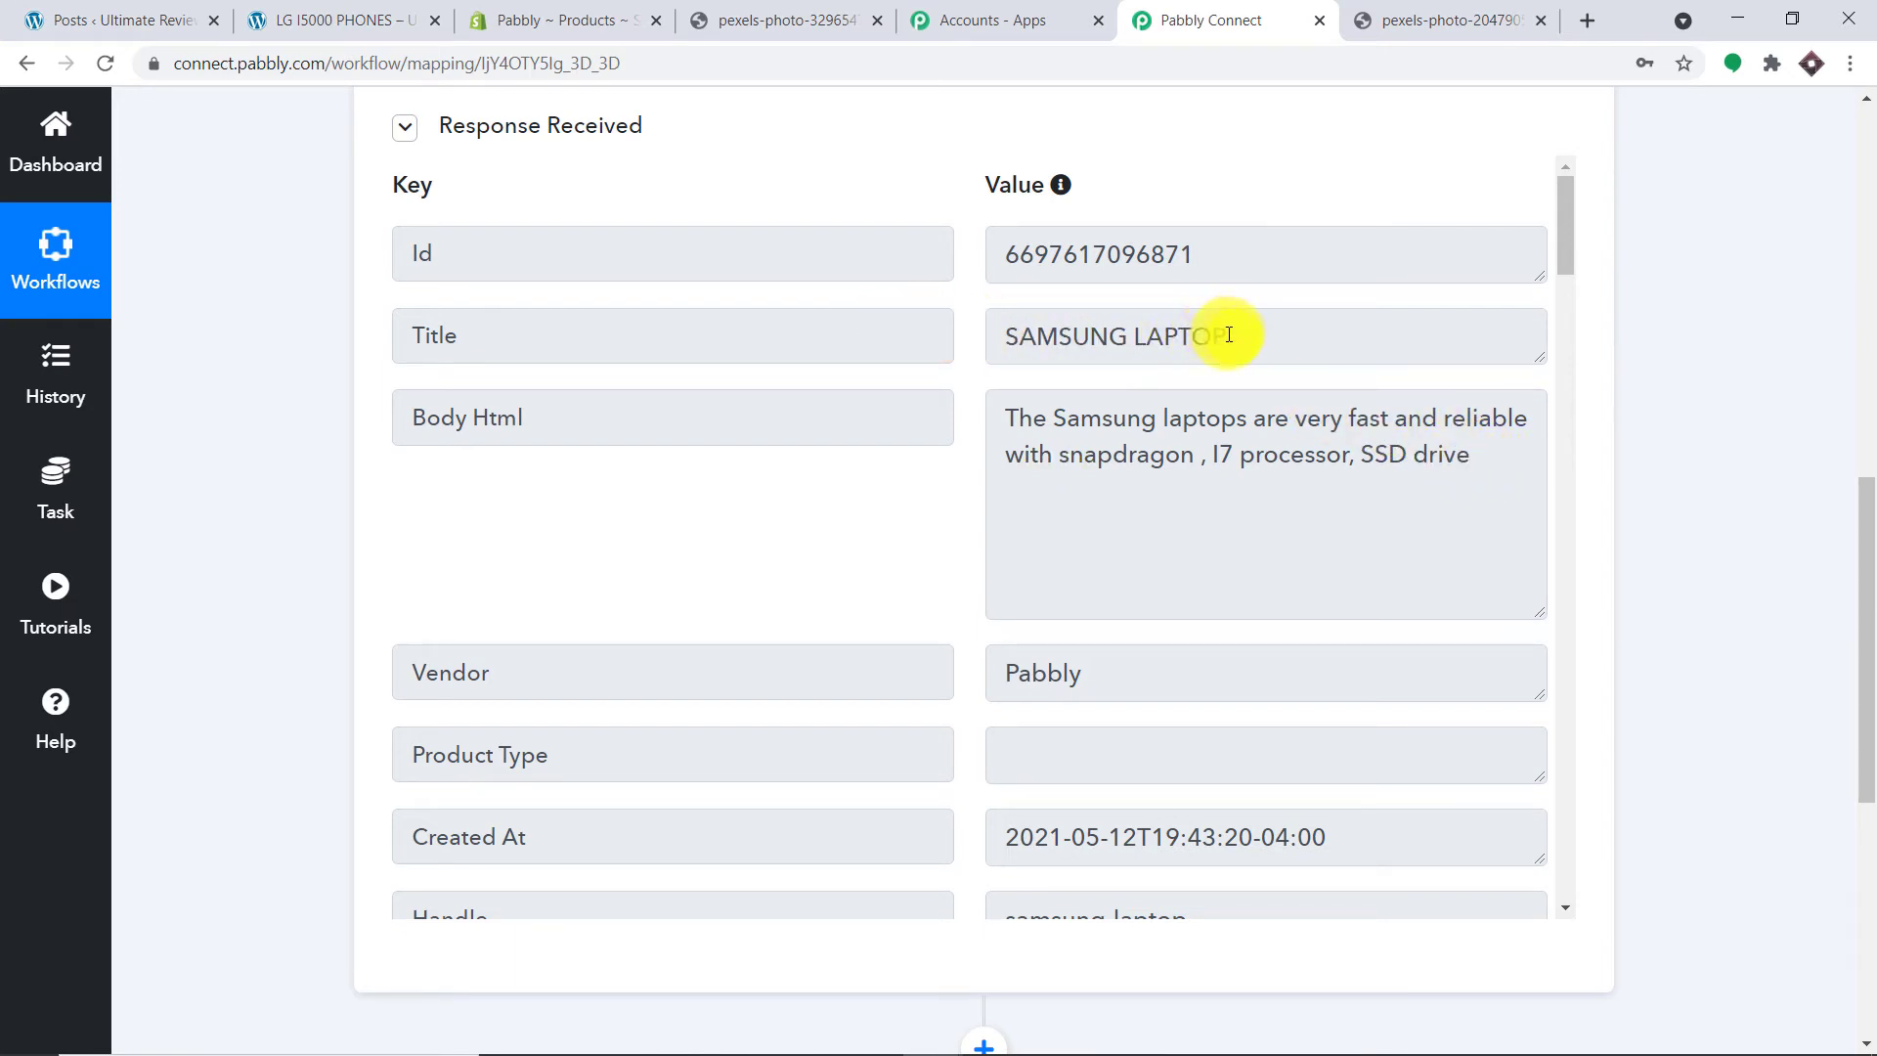
scroll(1227, 407, down, 10)
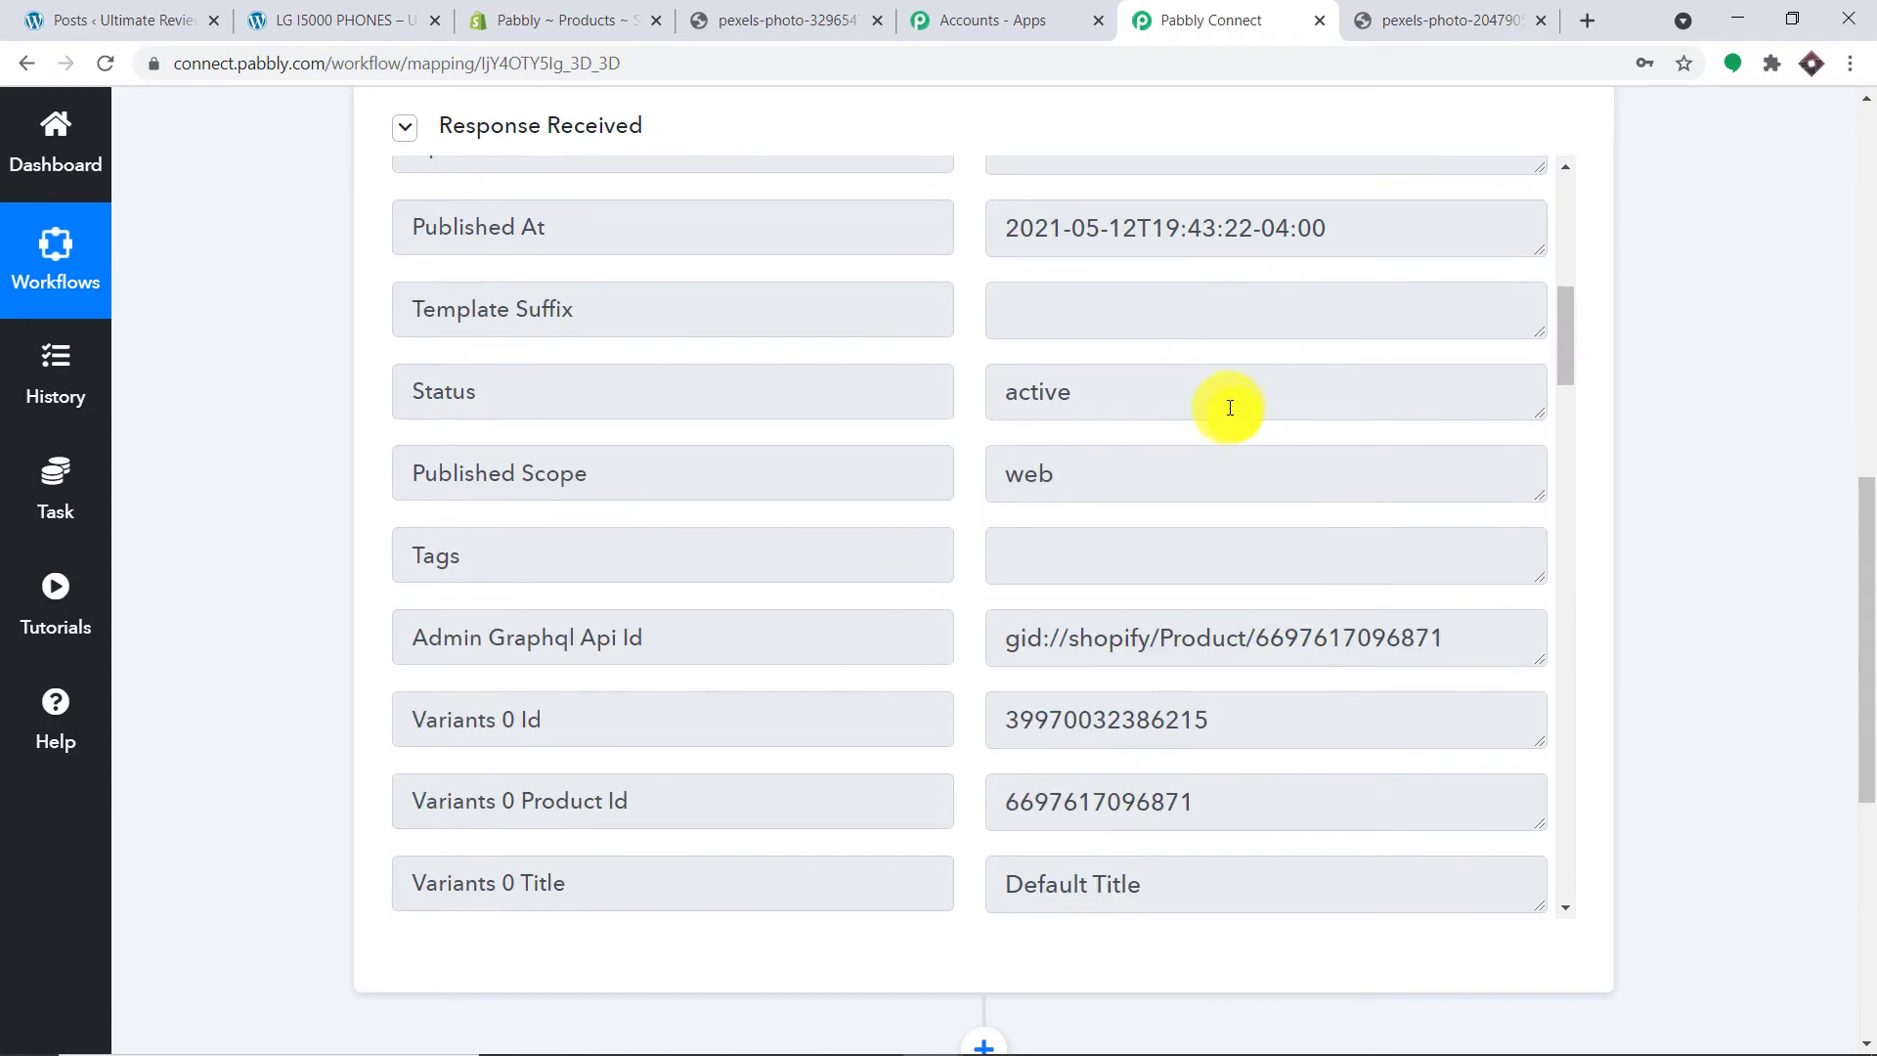
scroll(1230, 407, down, 15)
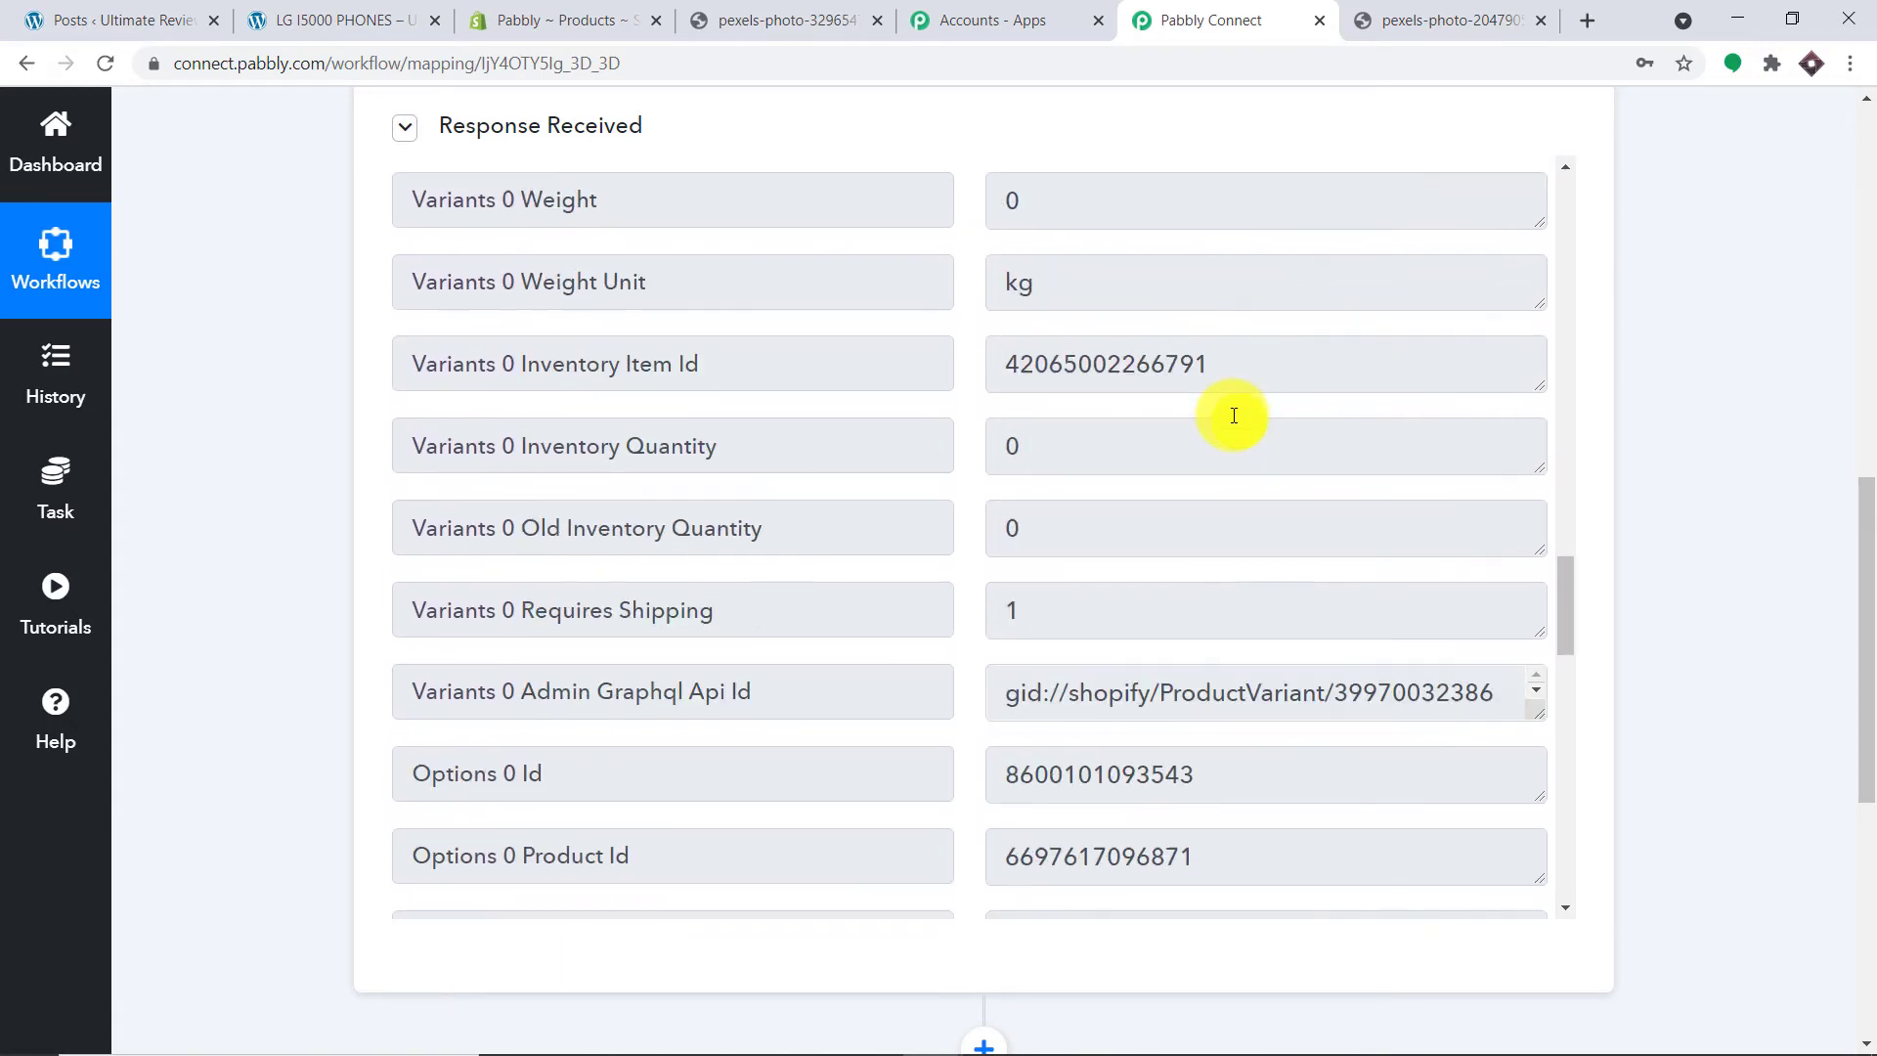
scroll(1238, 428, down, 12)
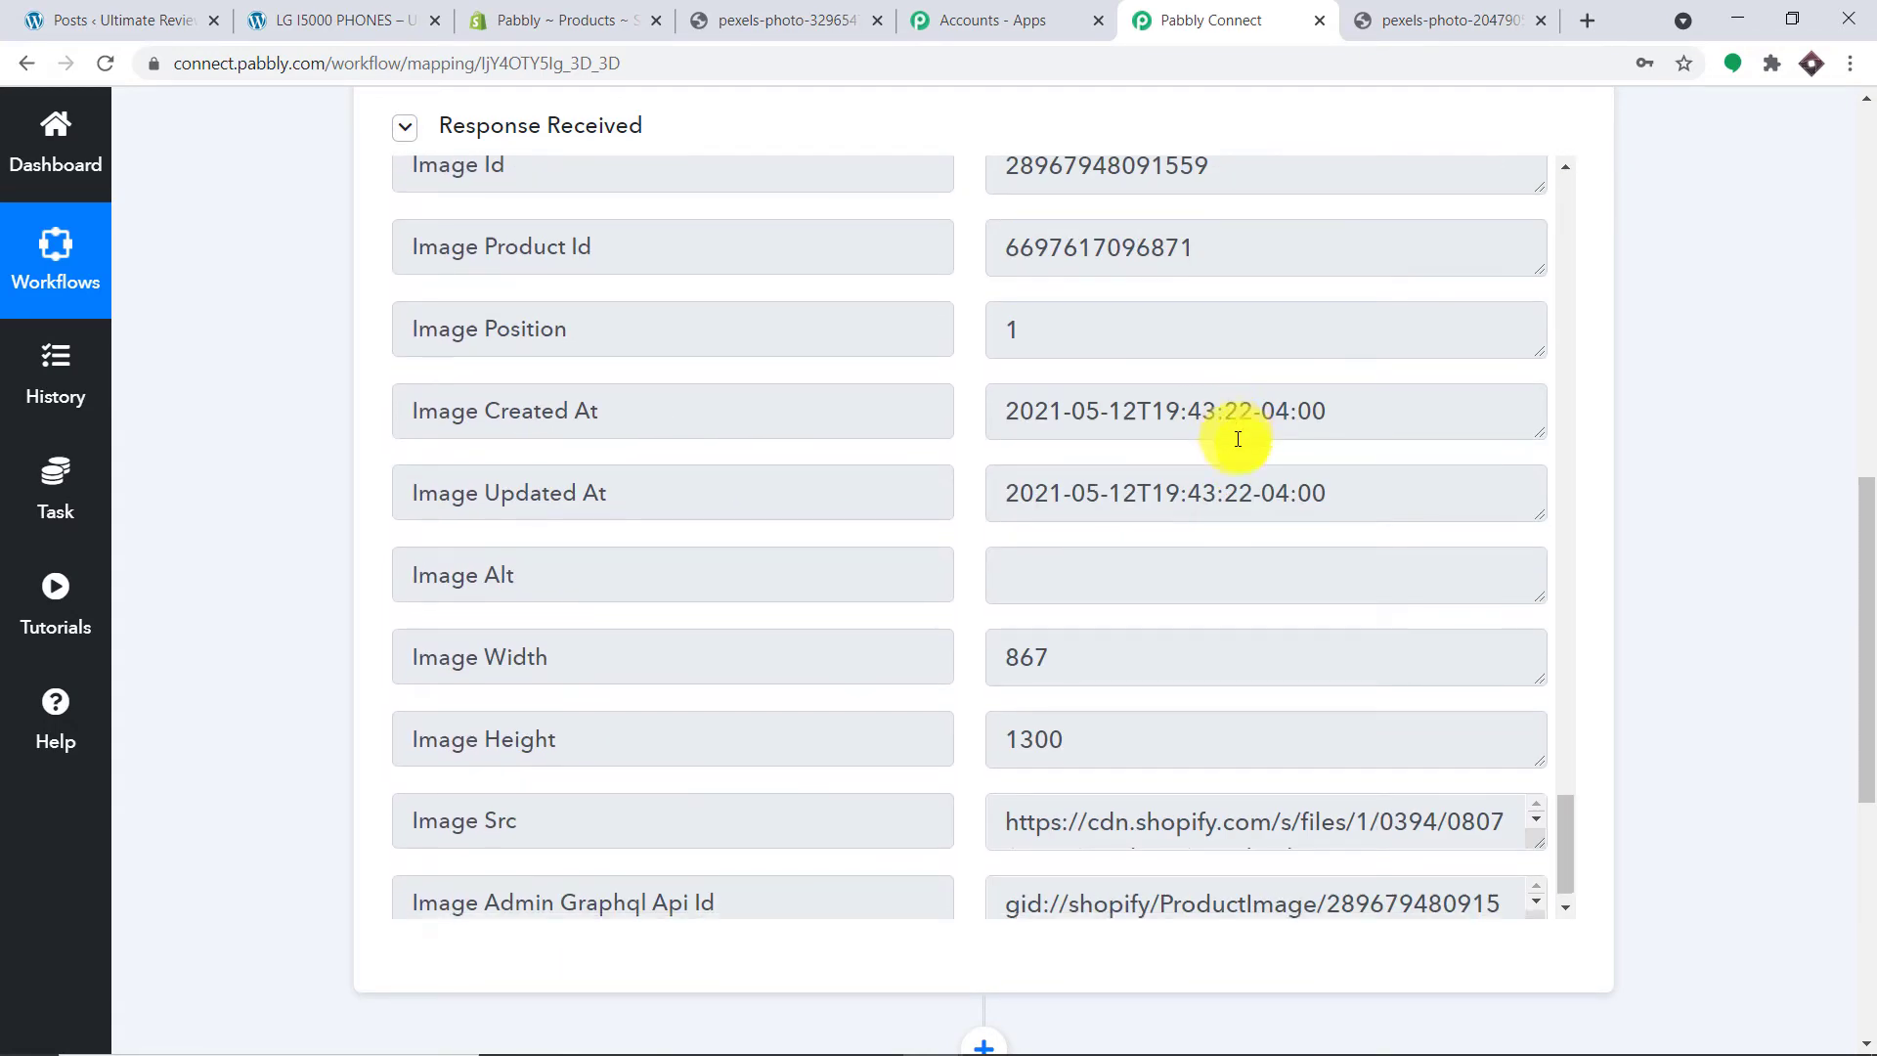
scroll(1220, 434, up, 18)
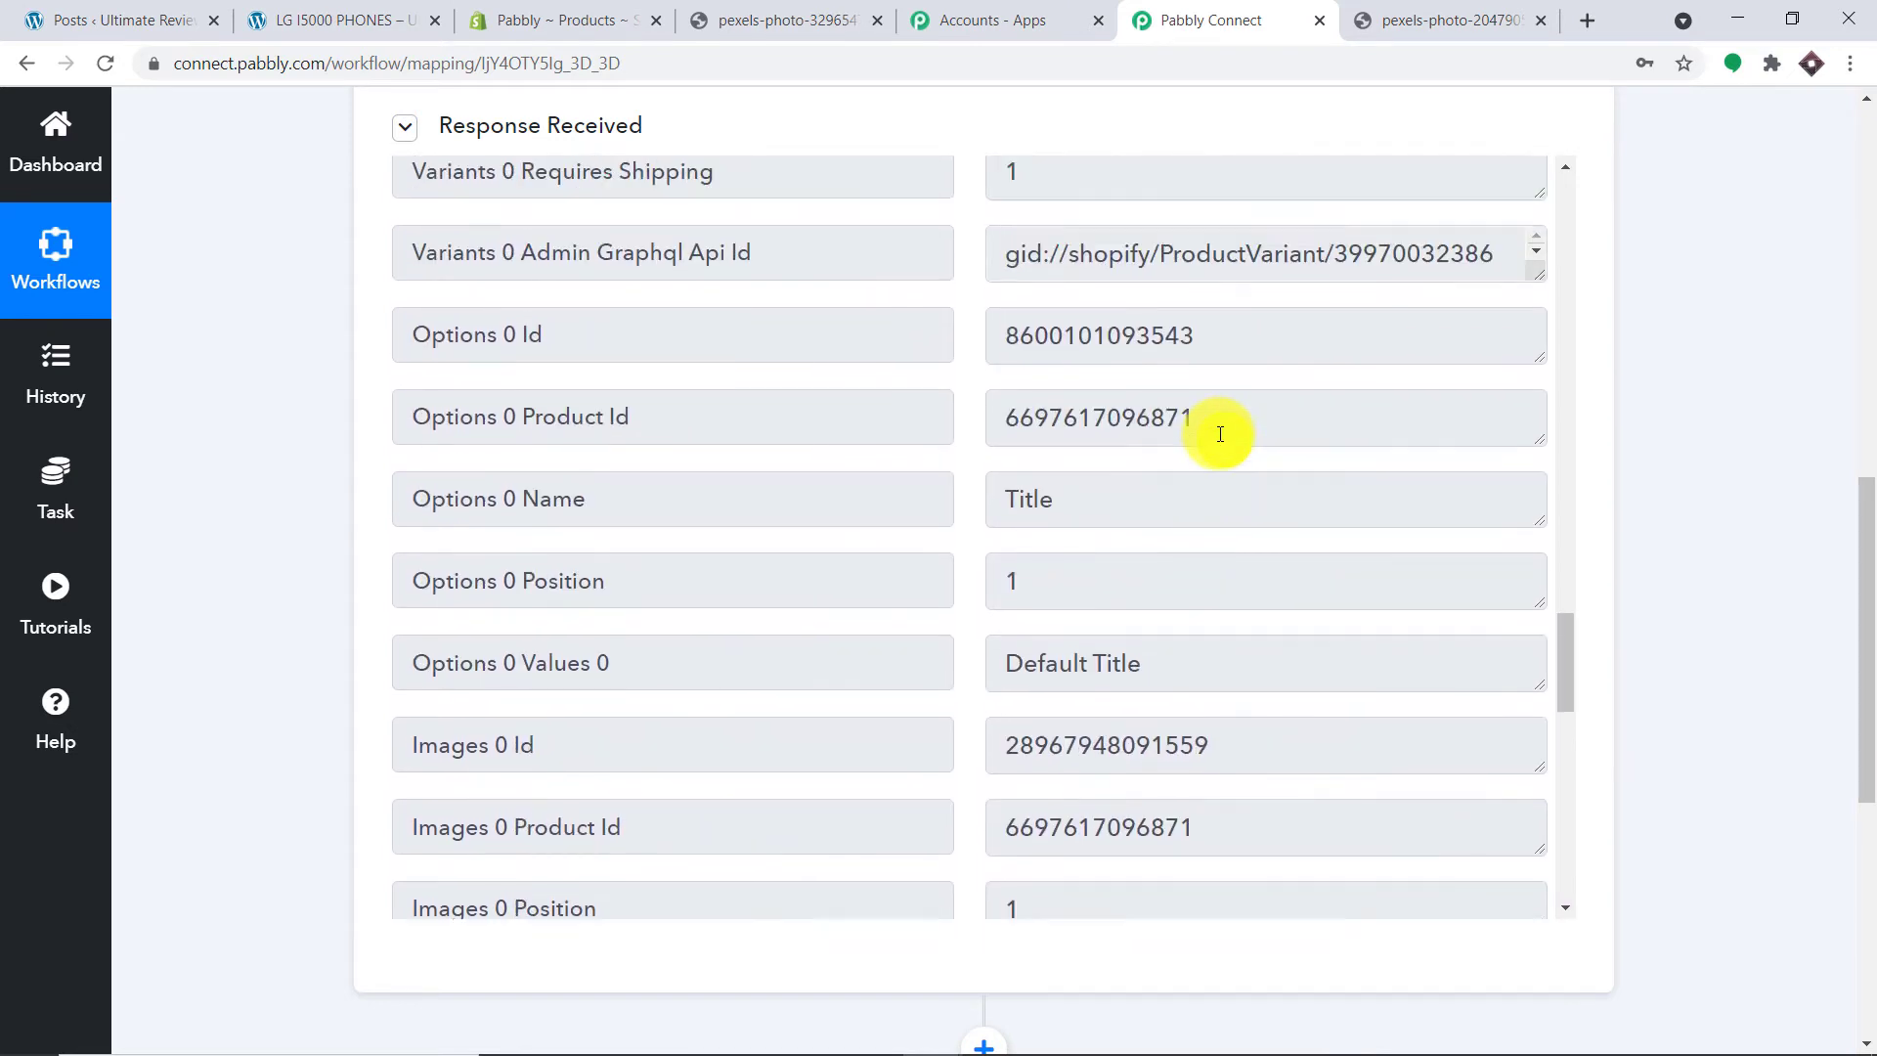
scroll(1220, 434, up, 8)
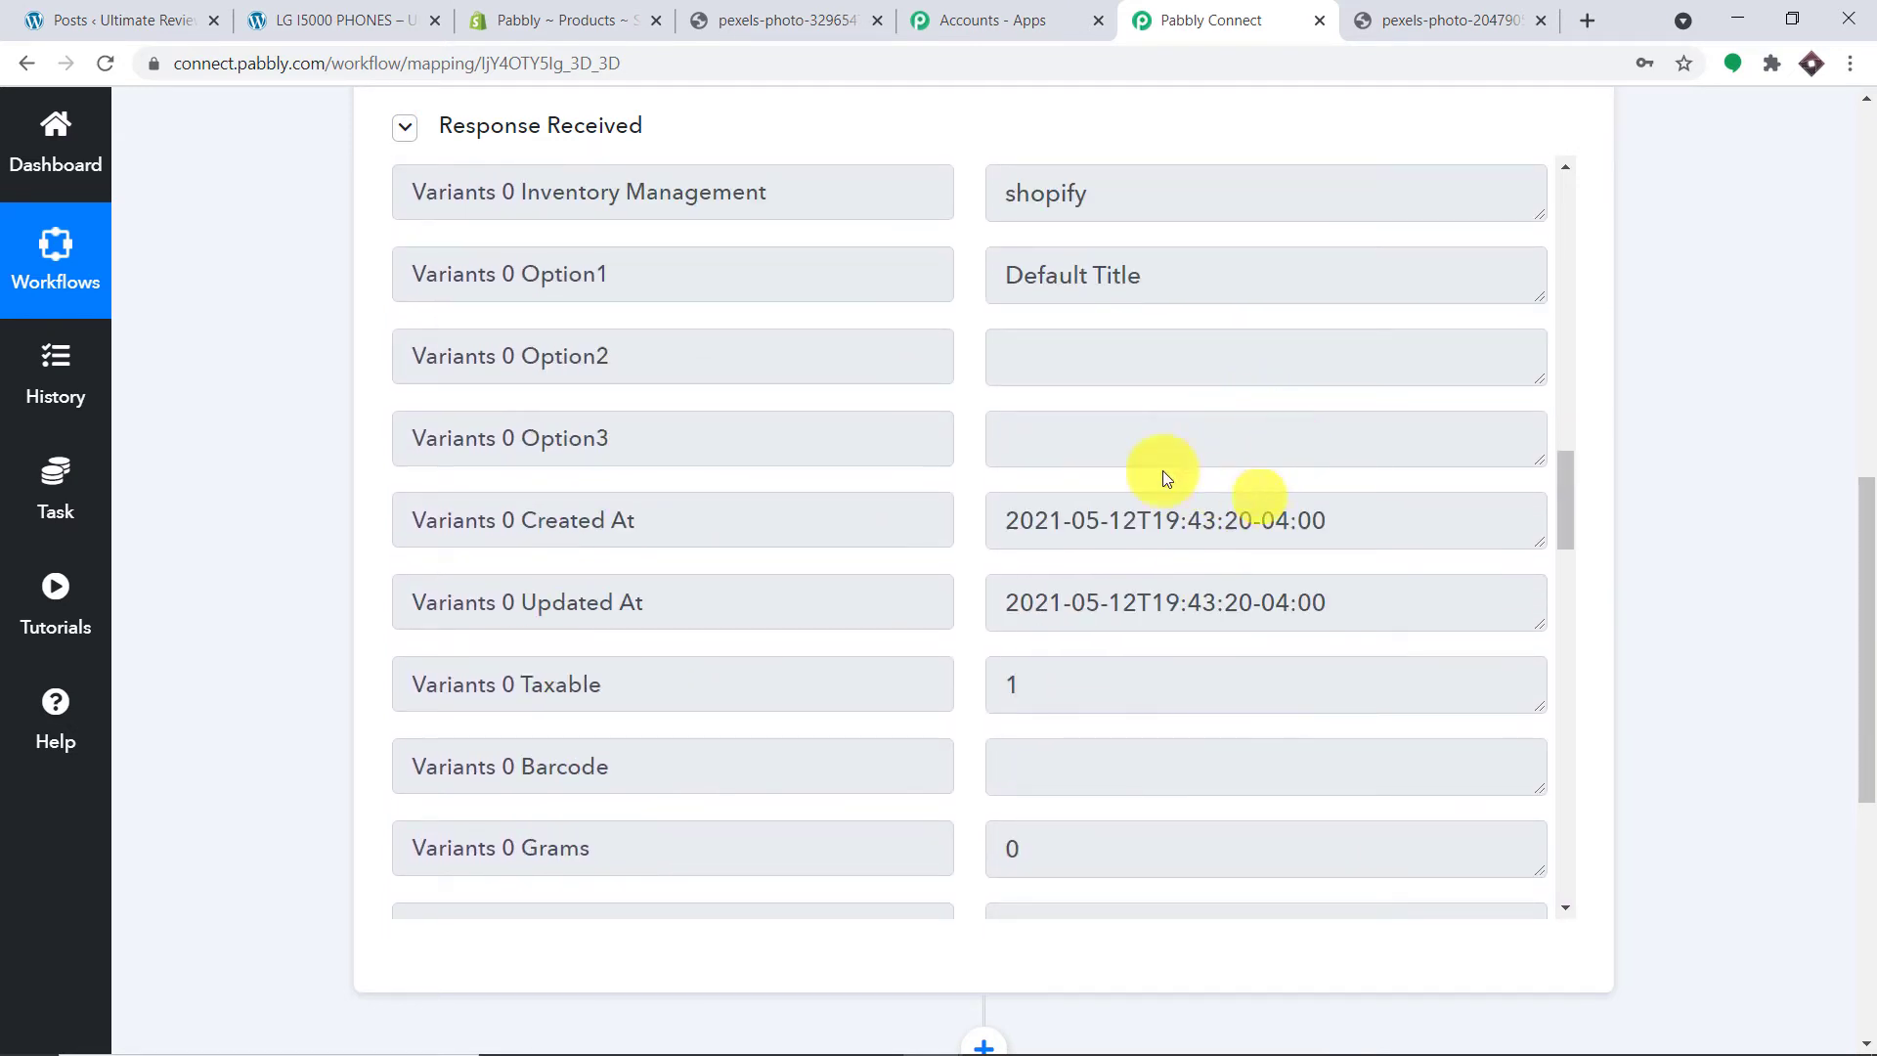
scroll(1253, 410, up, 8)
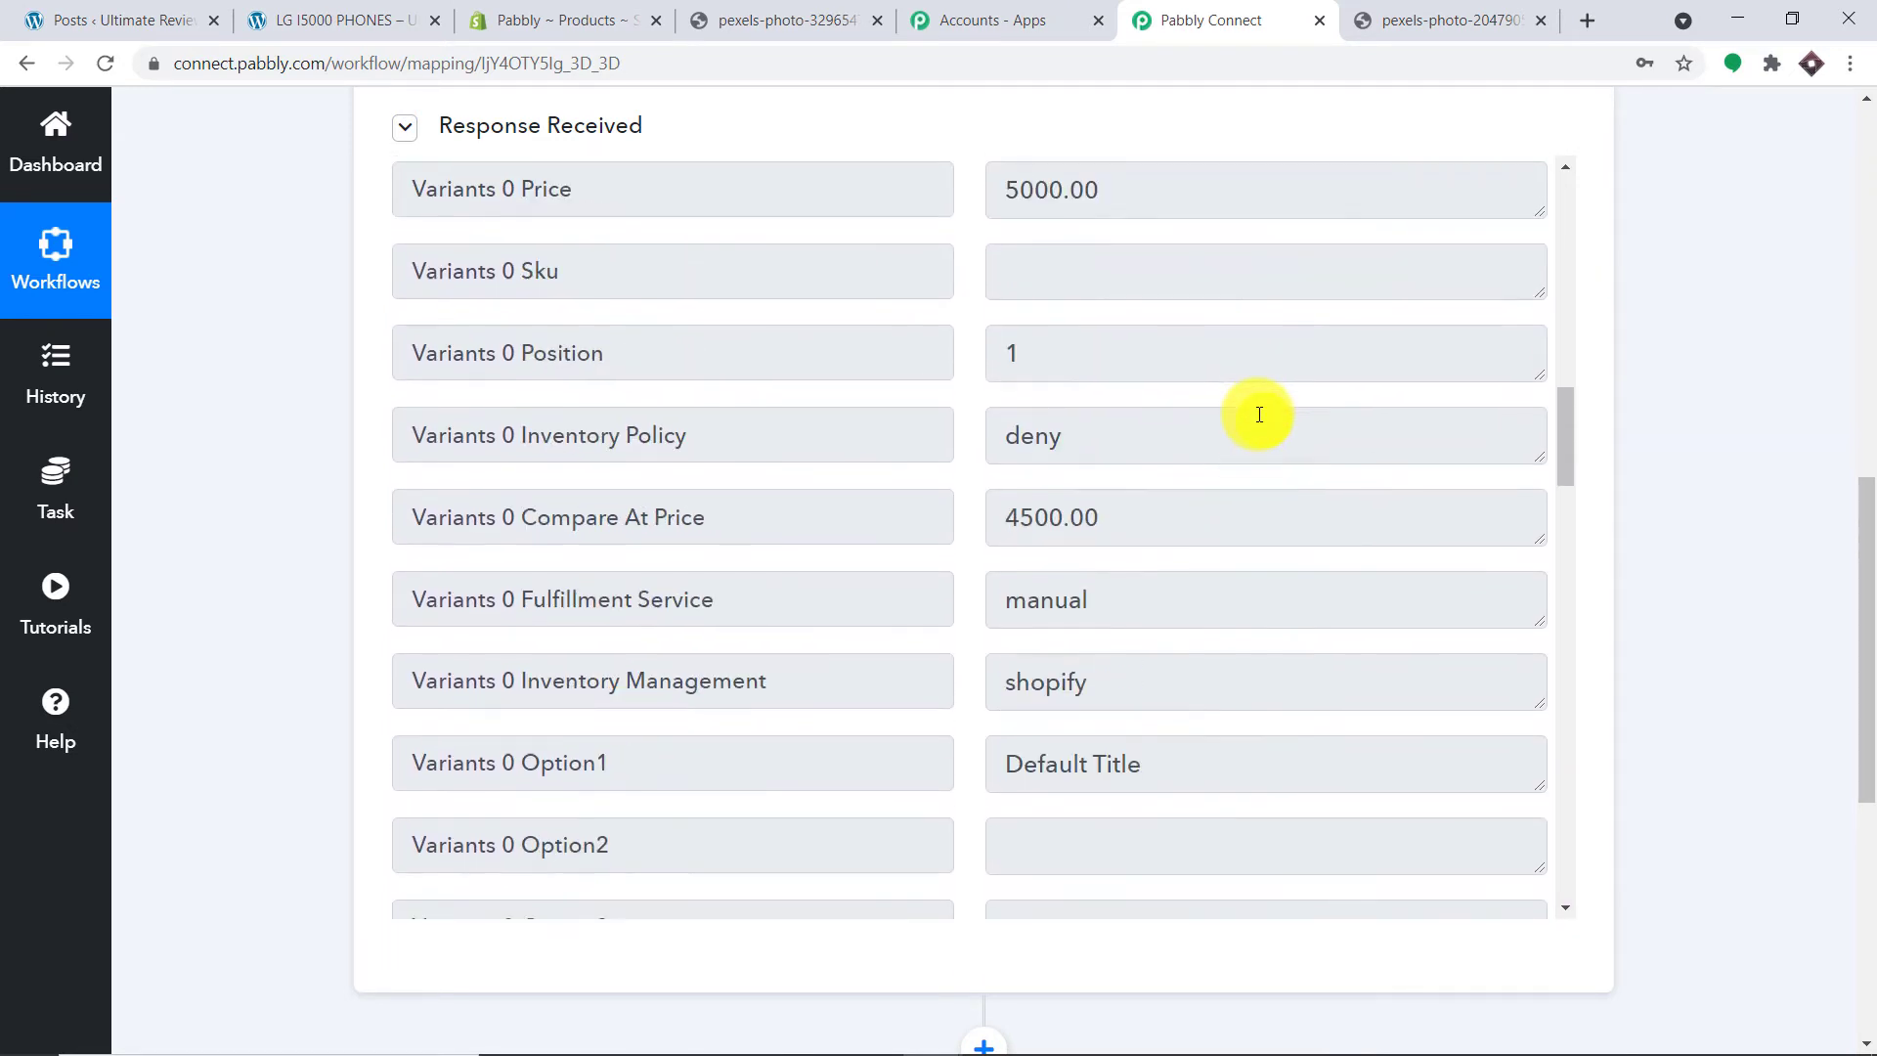
scroll(1259, 414, up, 4)
Step: Add a new empty action step below the trigger
drag(1252, 424, 1003, 433)
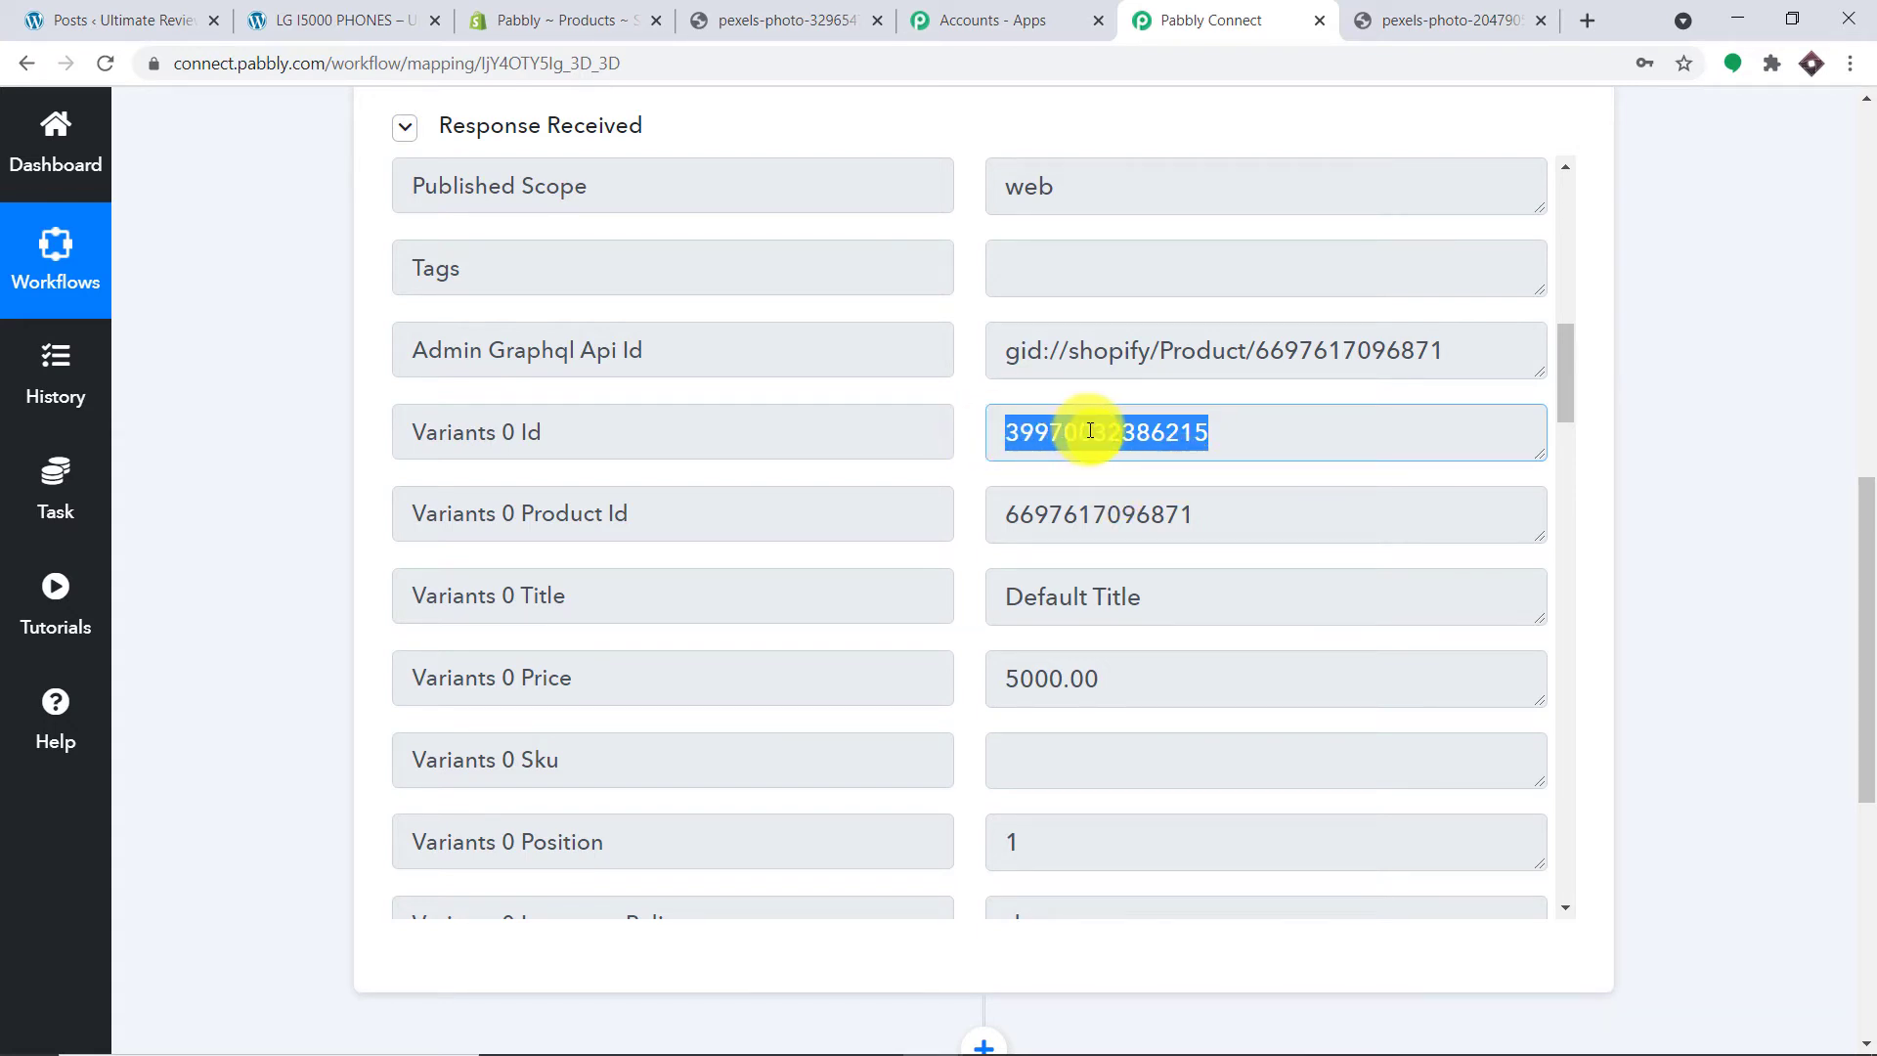
drag(1857, 514, 1869, 794)
click(986, 362)
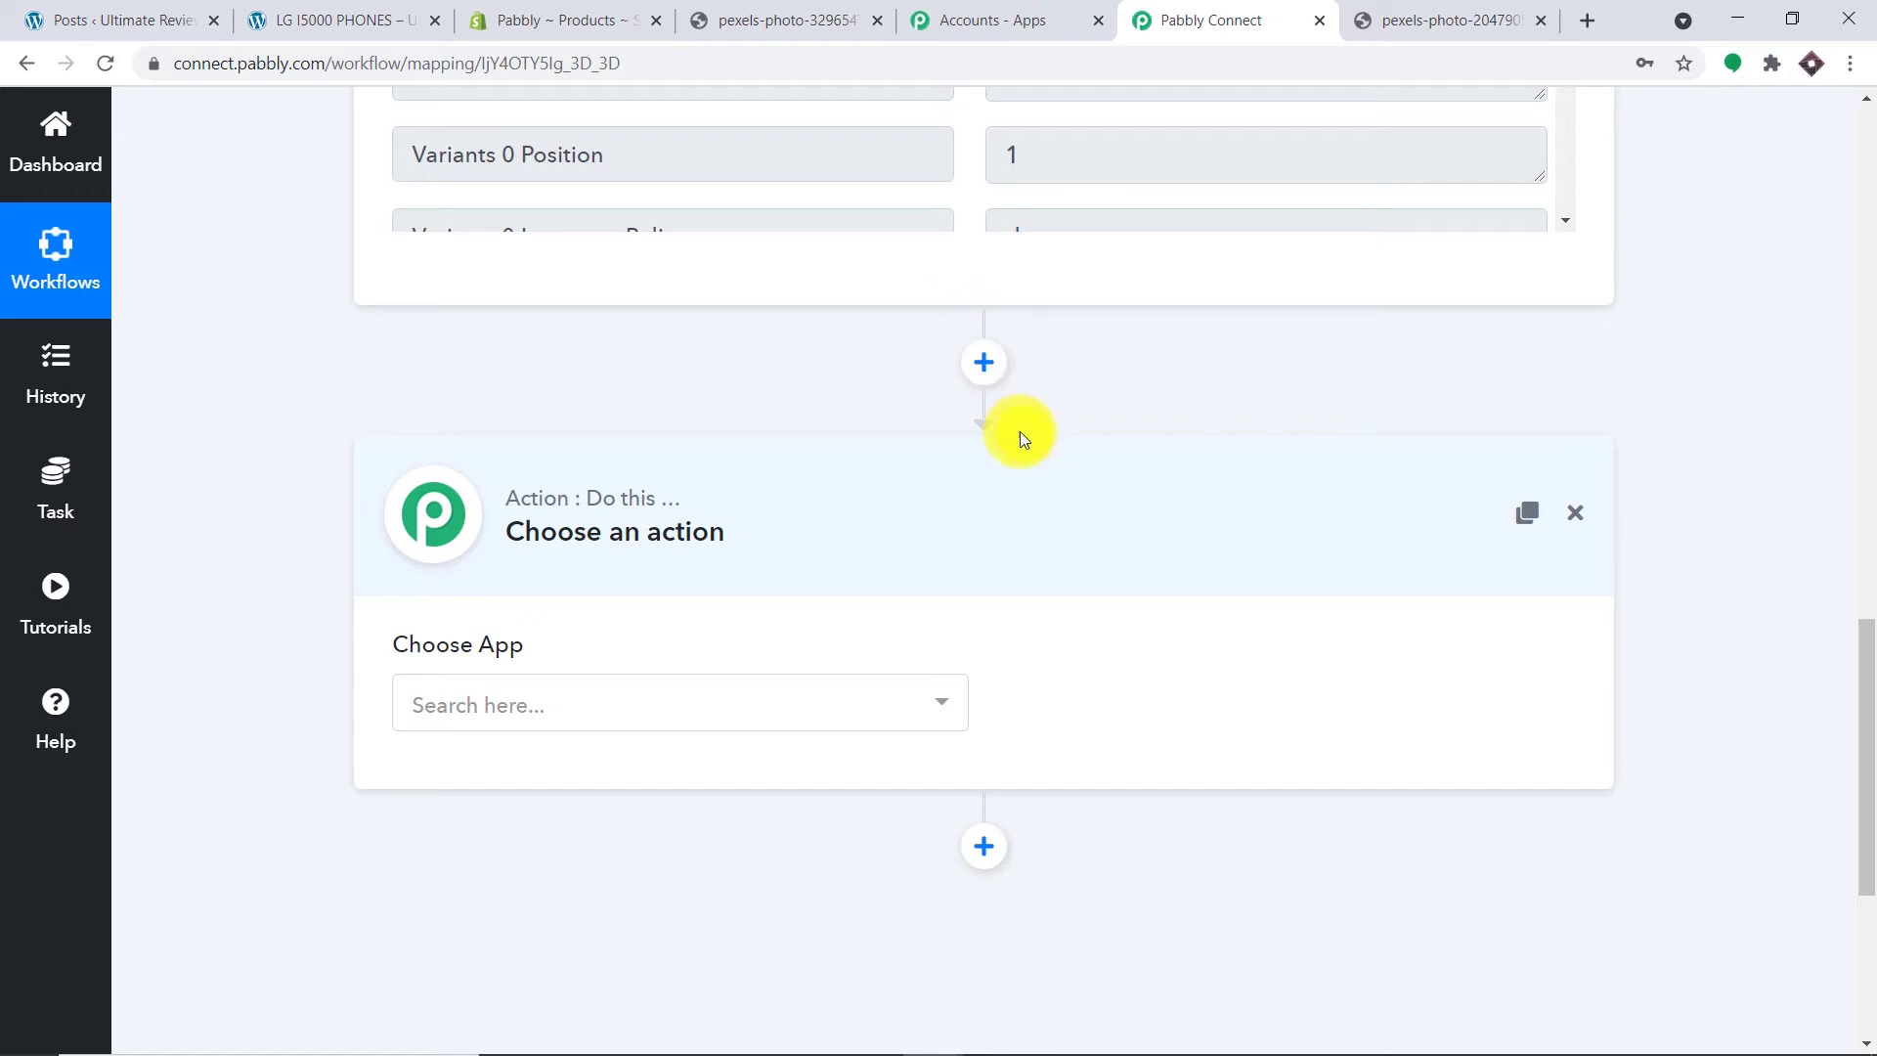
Step: Set the new action step's app to Shopify and its event to Find Product by Title
scroll(1017, 435, down, 1)
click(796, 582)
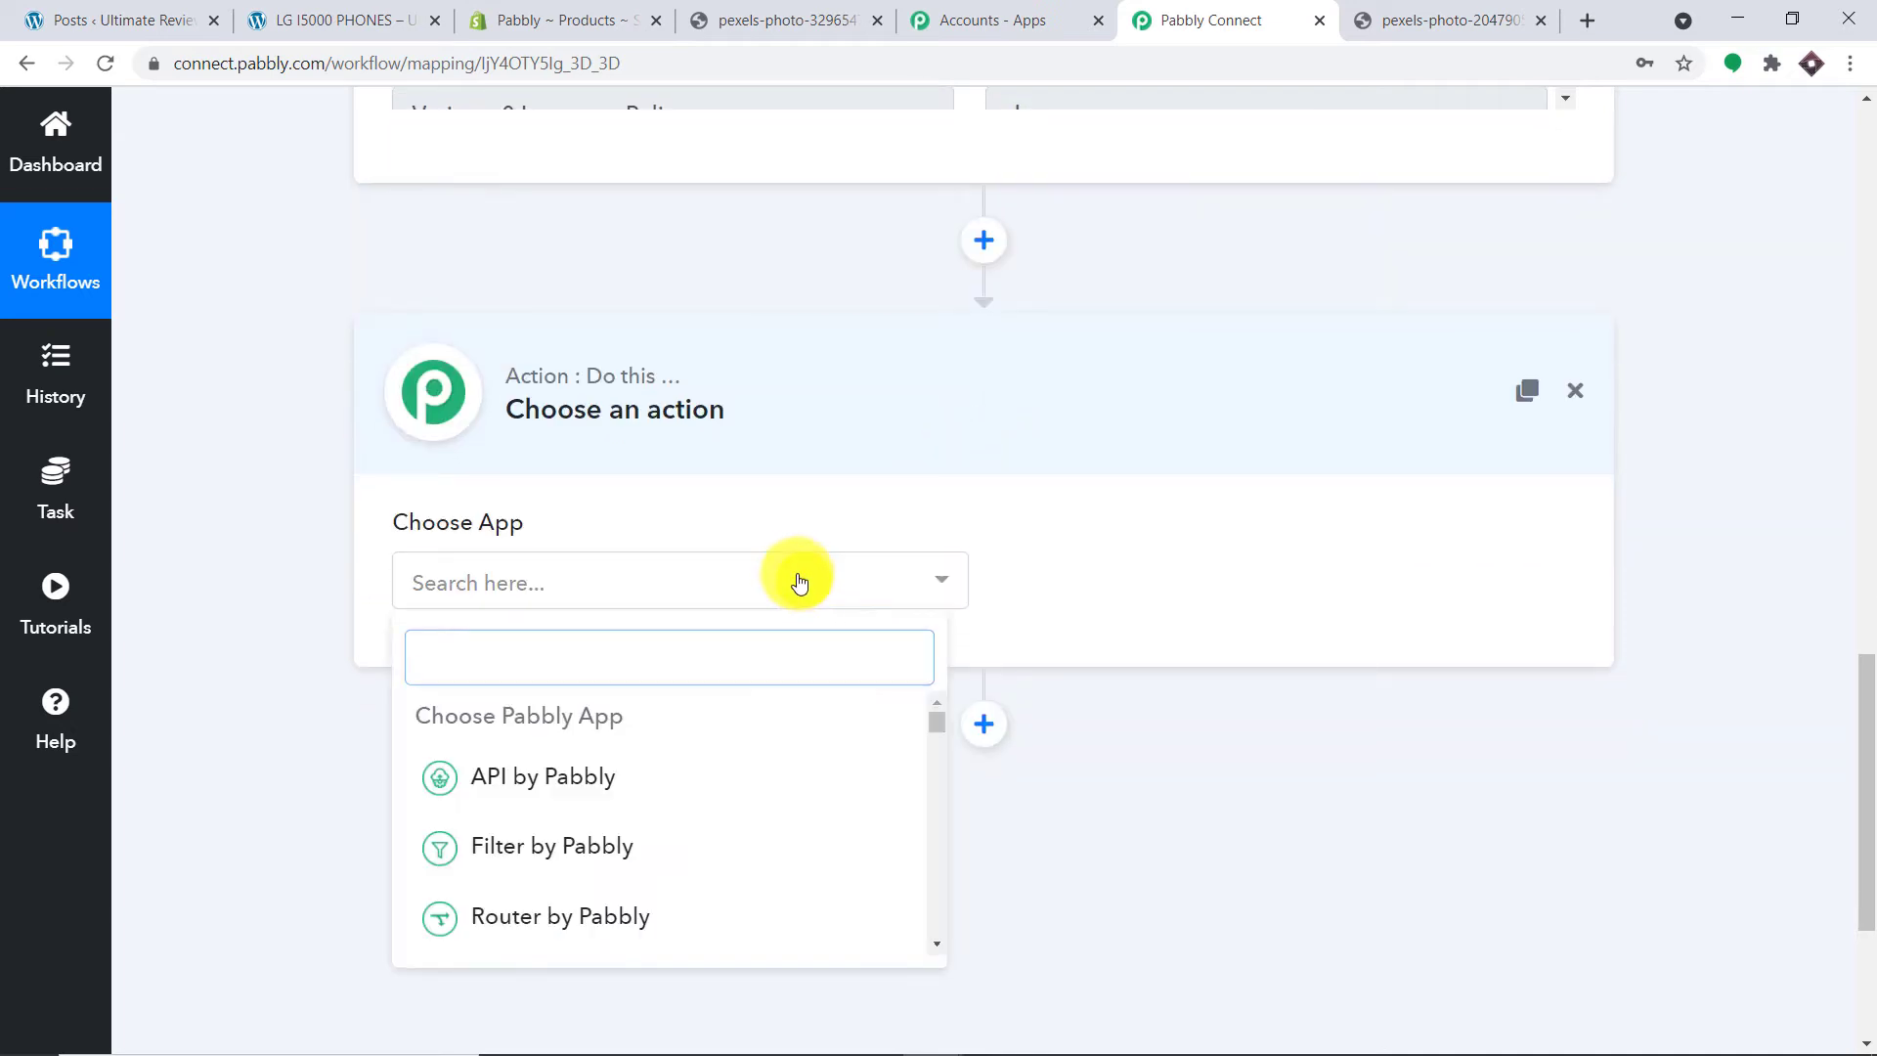
text(shopi)
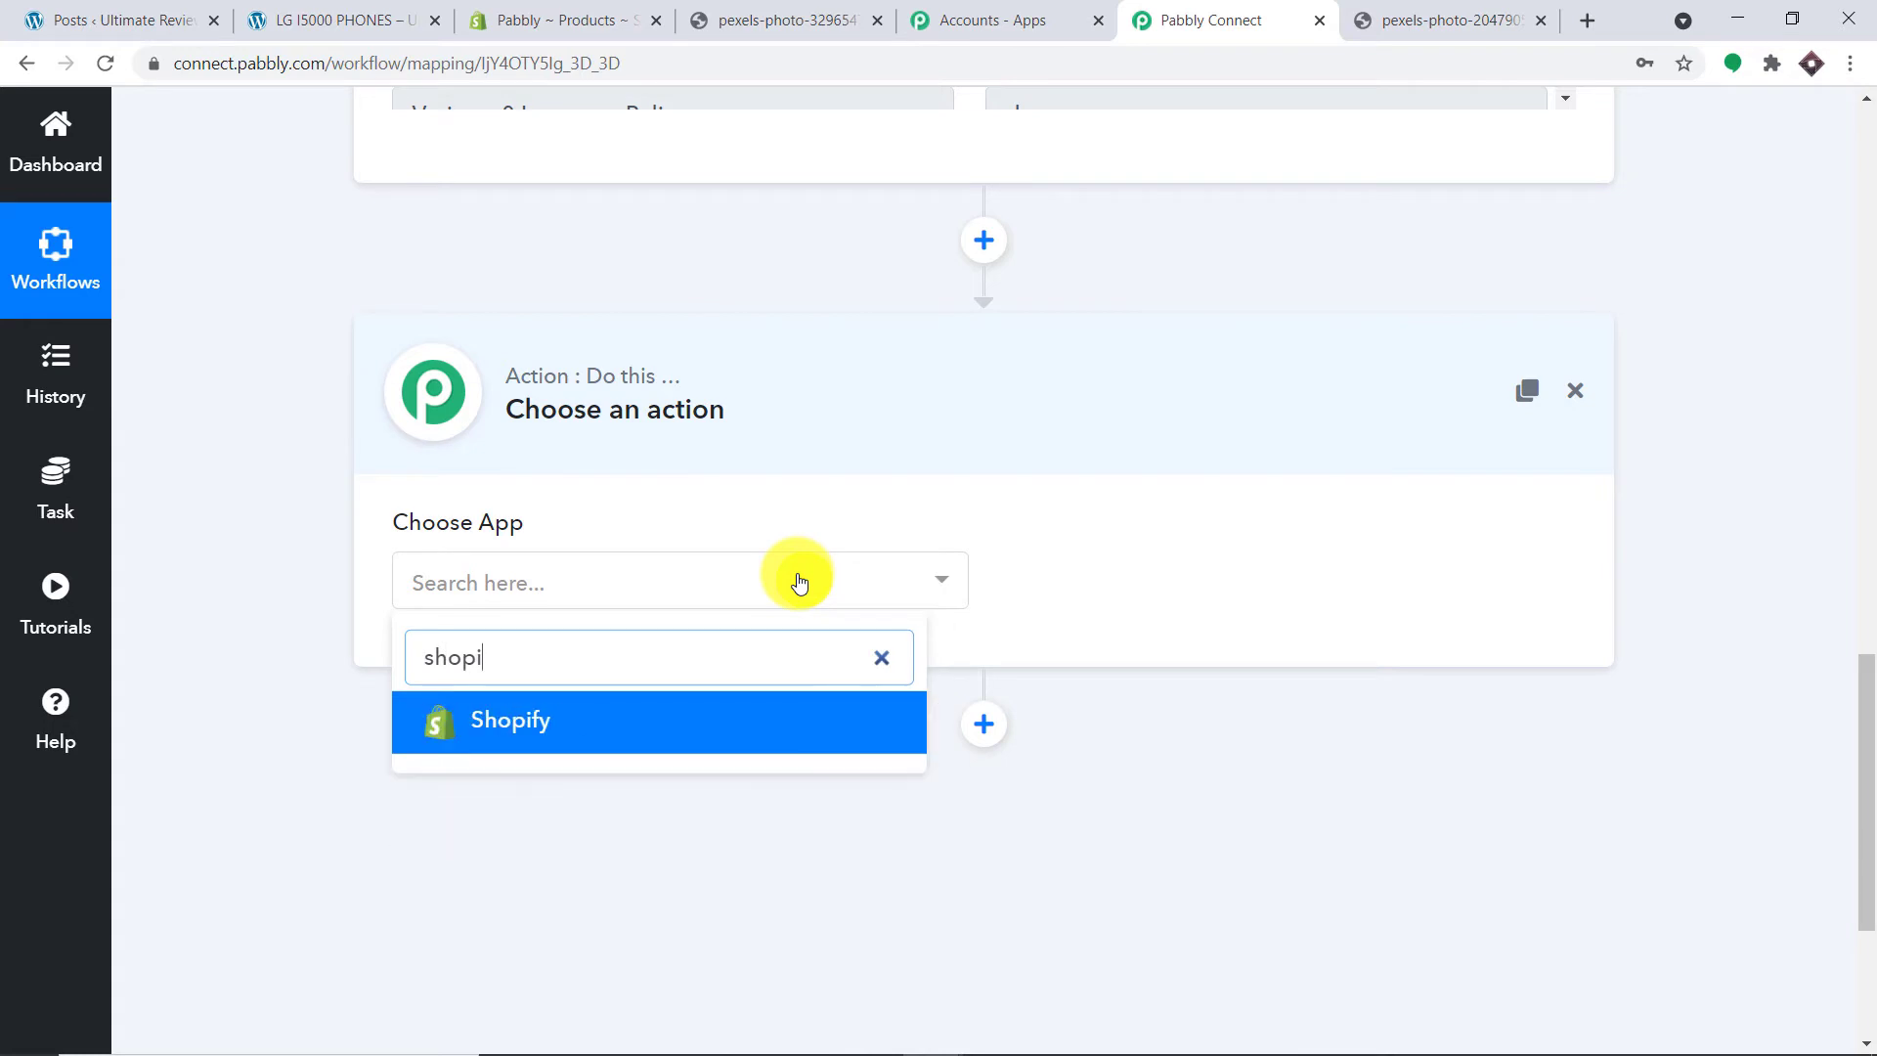
click(671, 735)
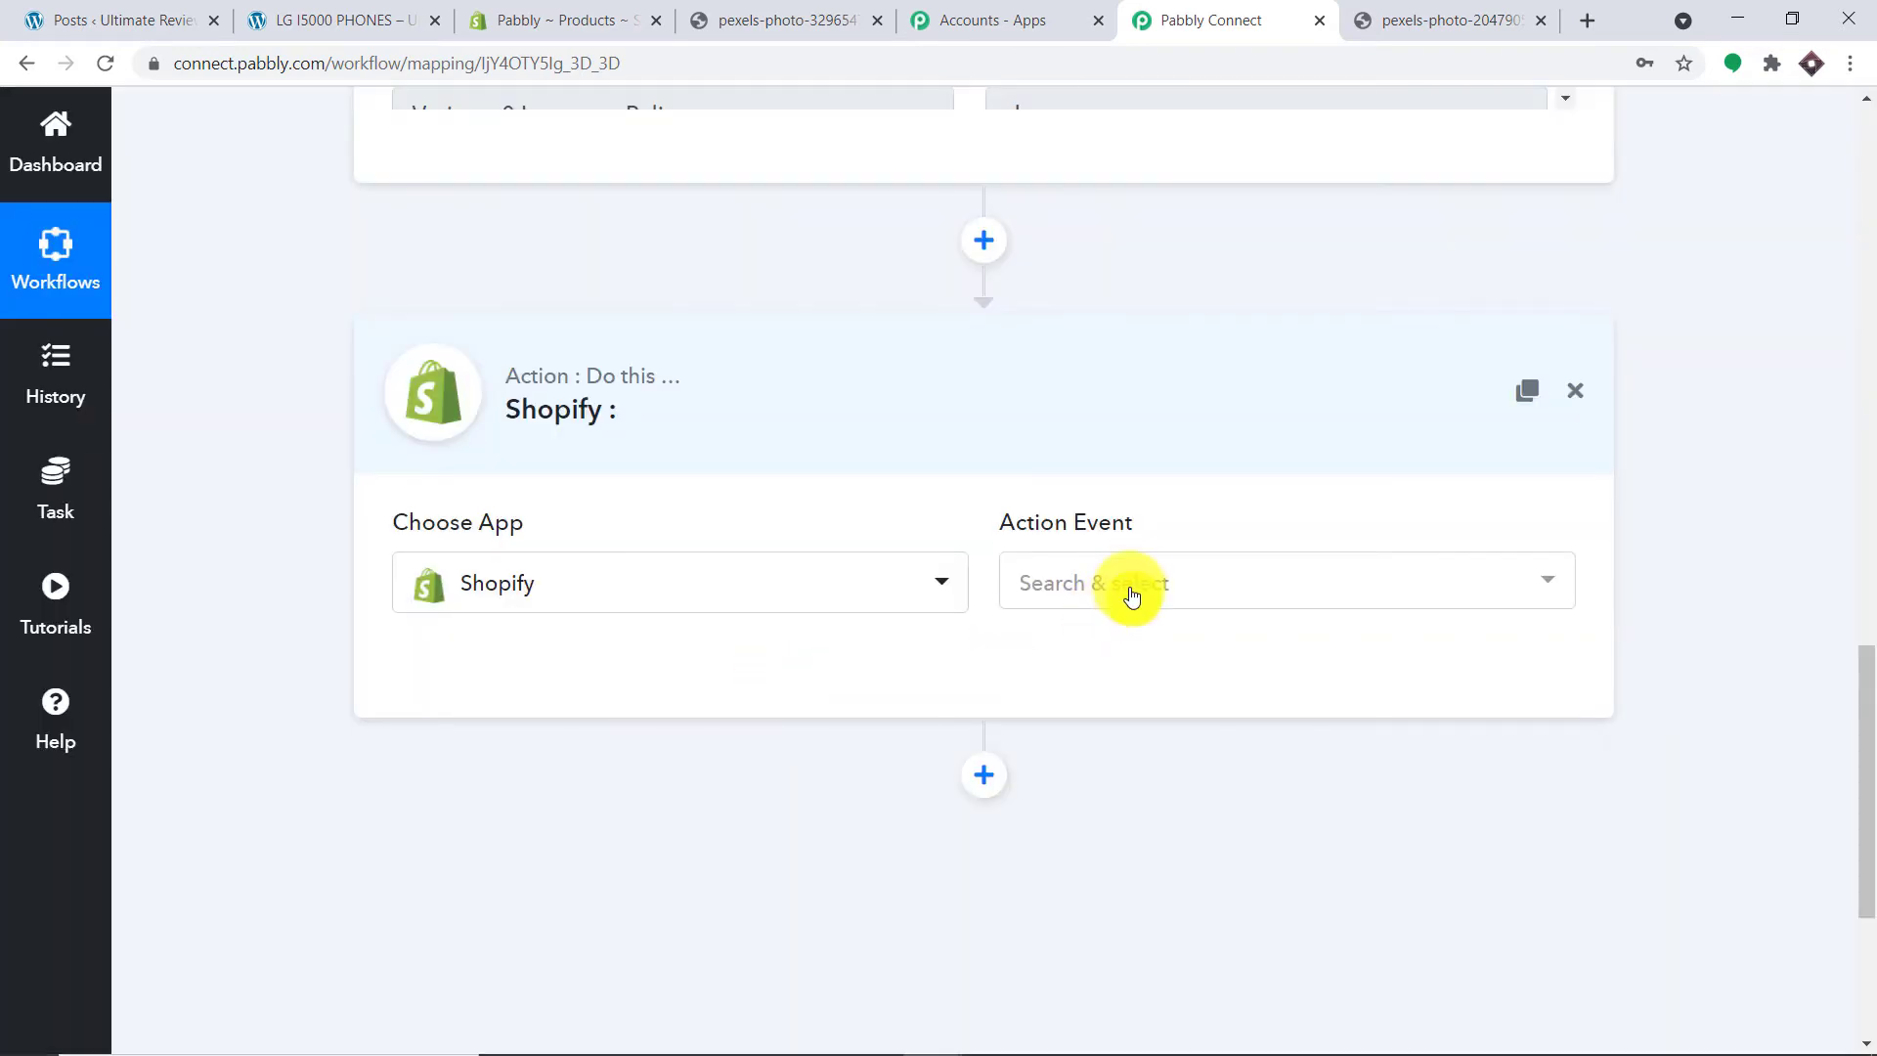
click(1124, 583)
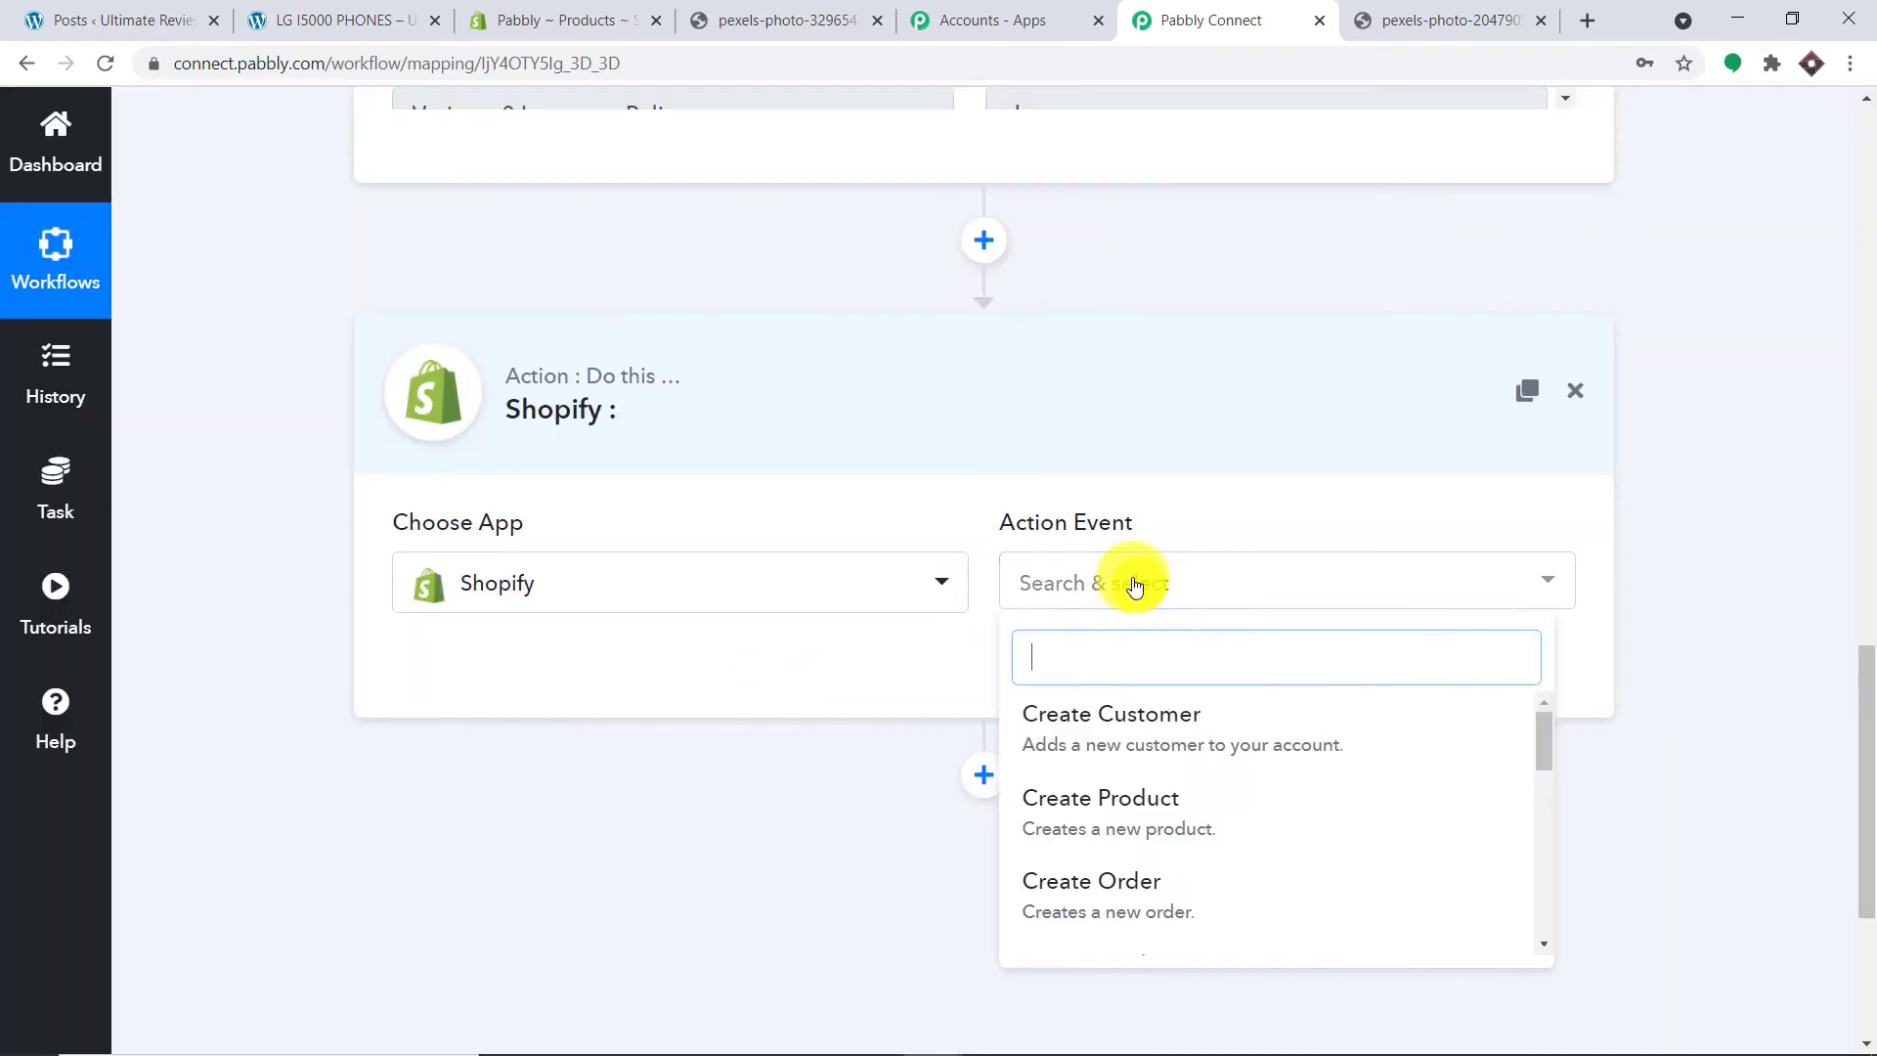
scroll(1168, 762, down, 1)
scroll(1170, 762, down, 5)
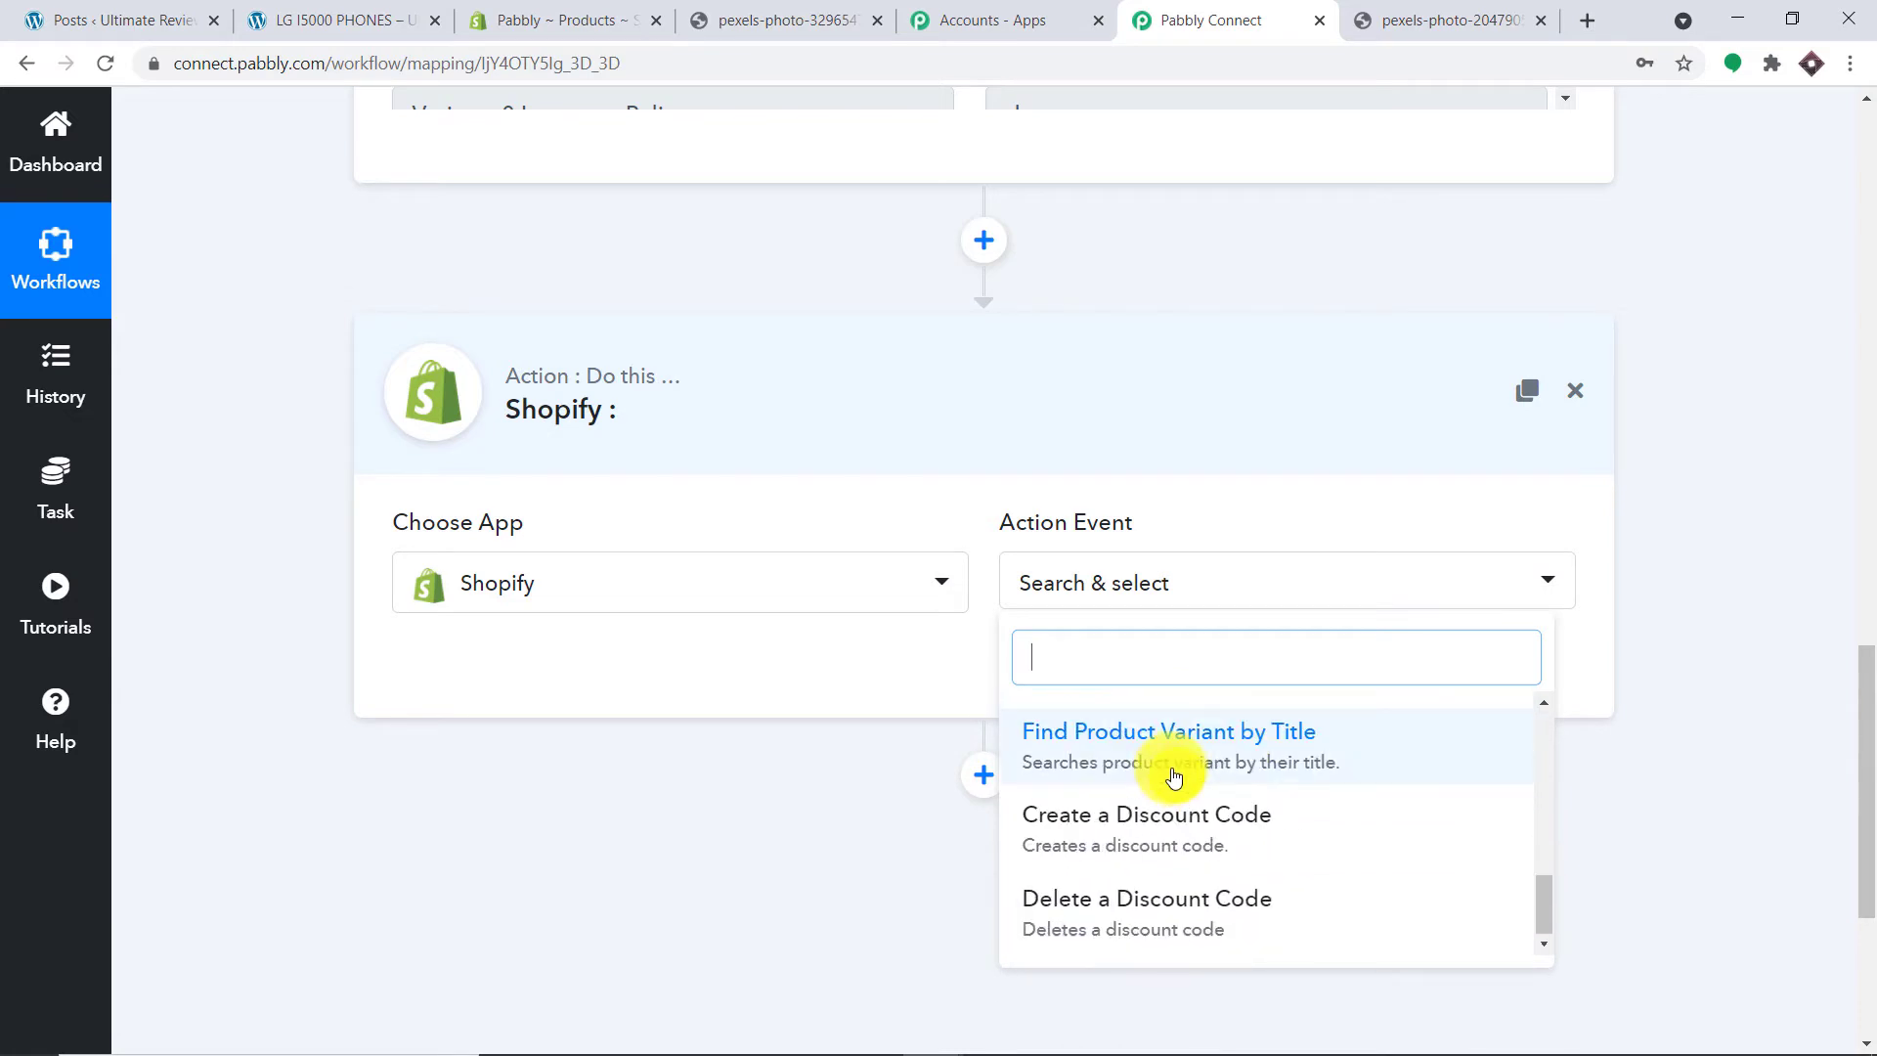
scroll(1181, 825, up, 1)
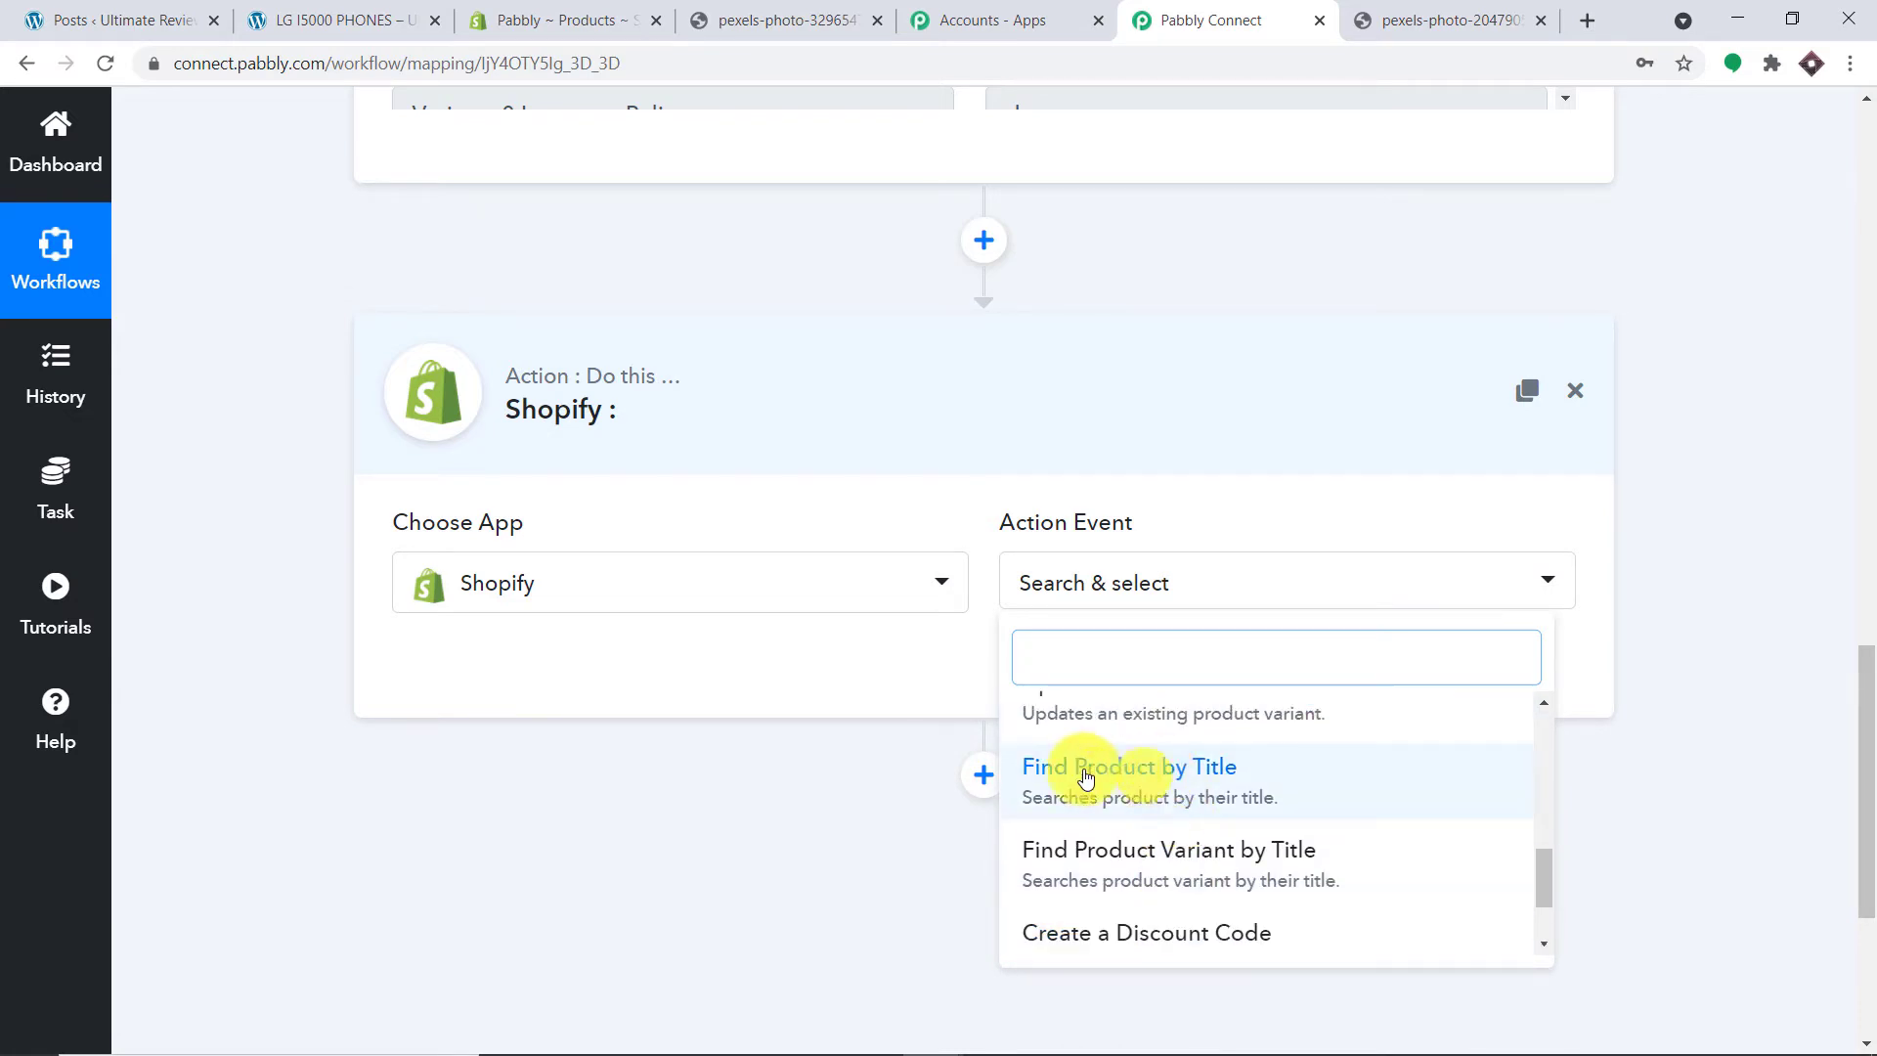
click(1128, 785)
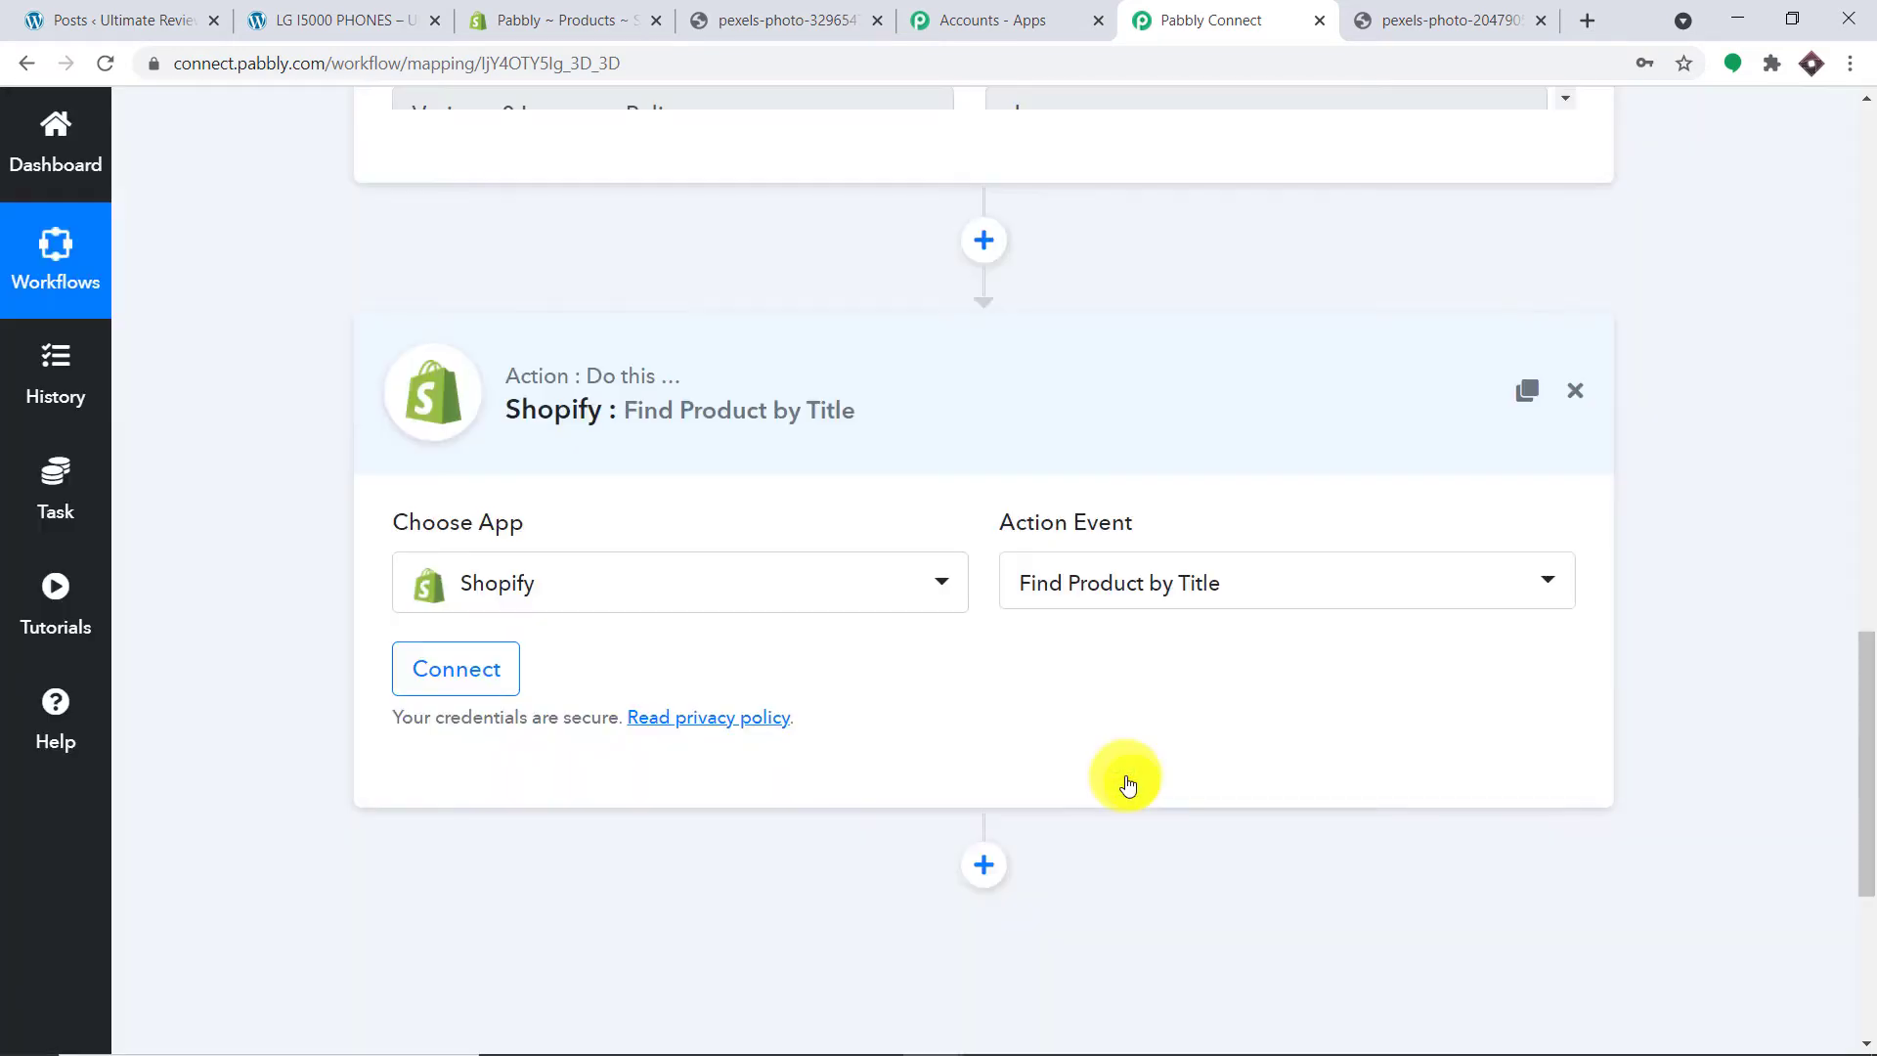
Step: Start a Shopify connection and paste the store subdomain copied from the Shopify address bar
click(424, 677)
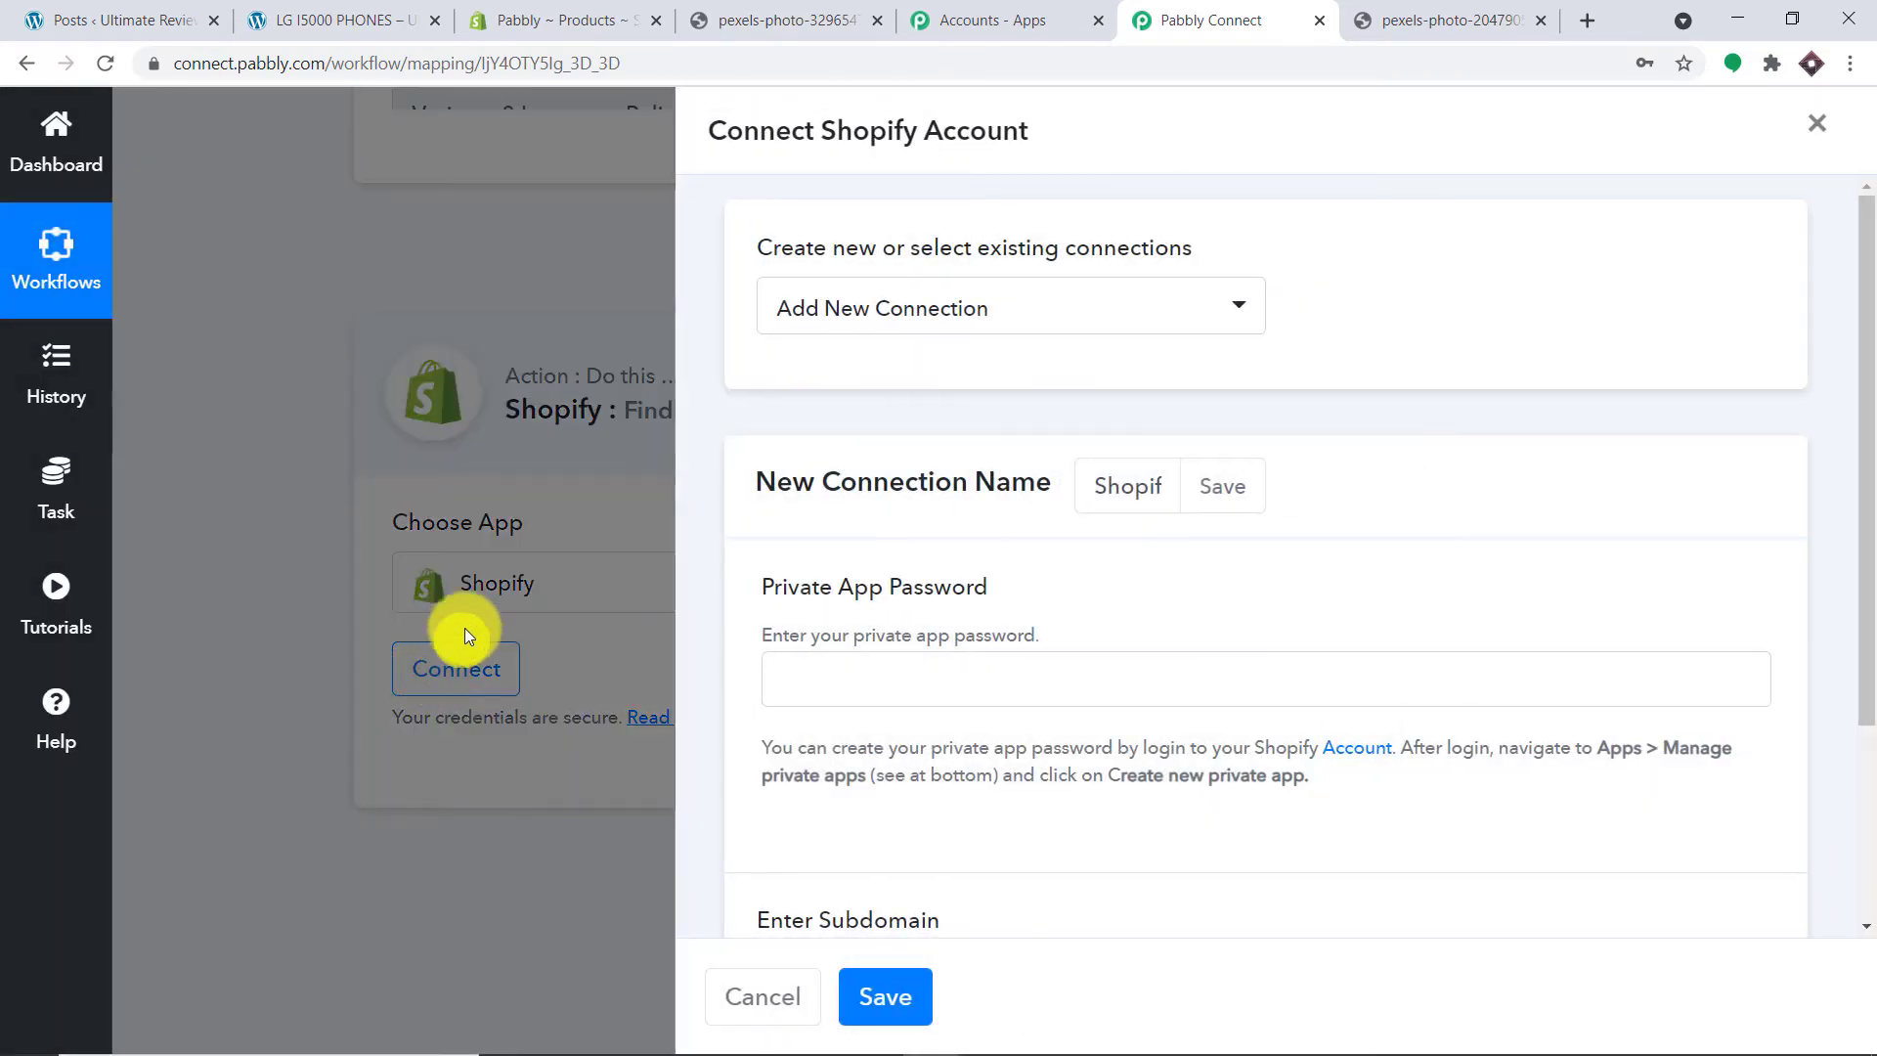
scroll(851, 482, down, 2)
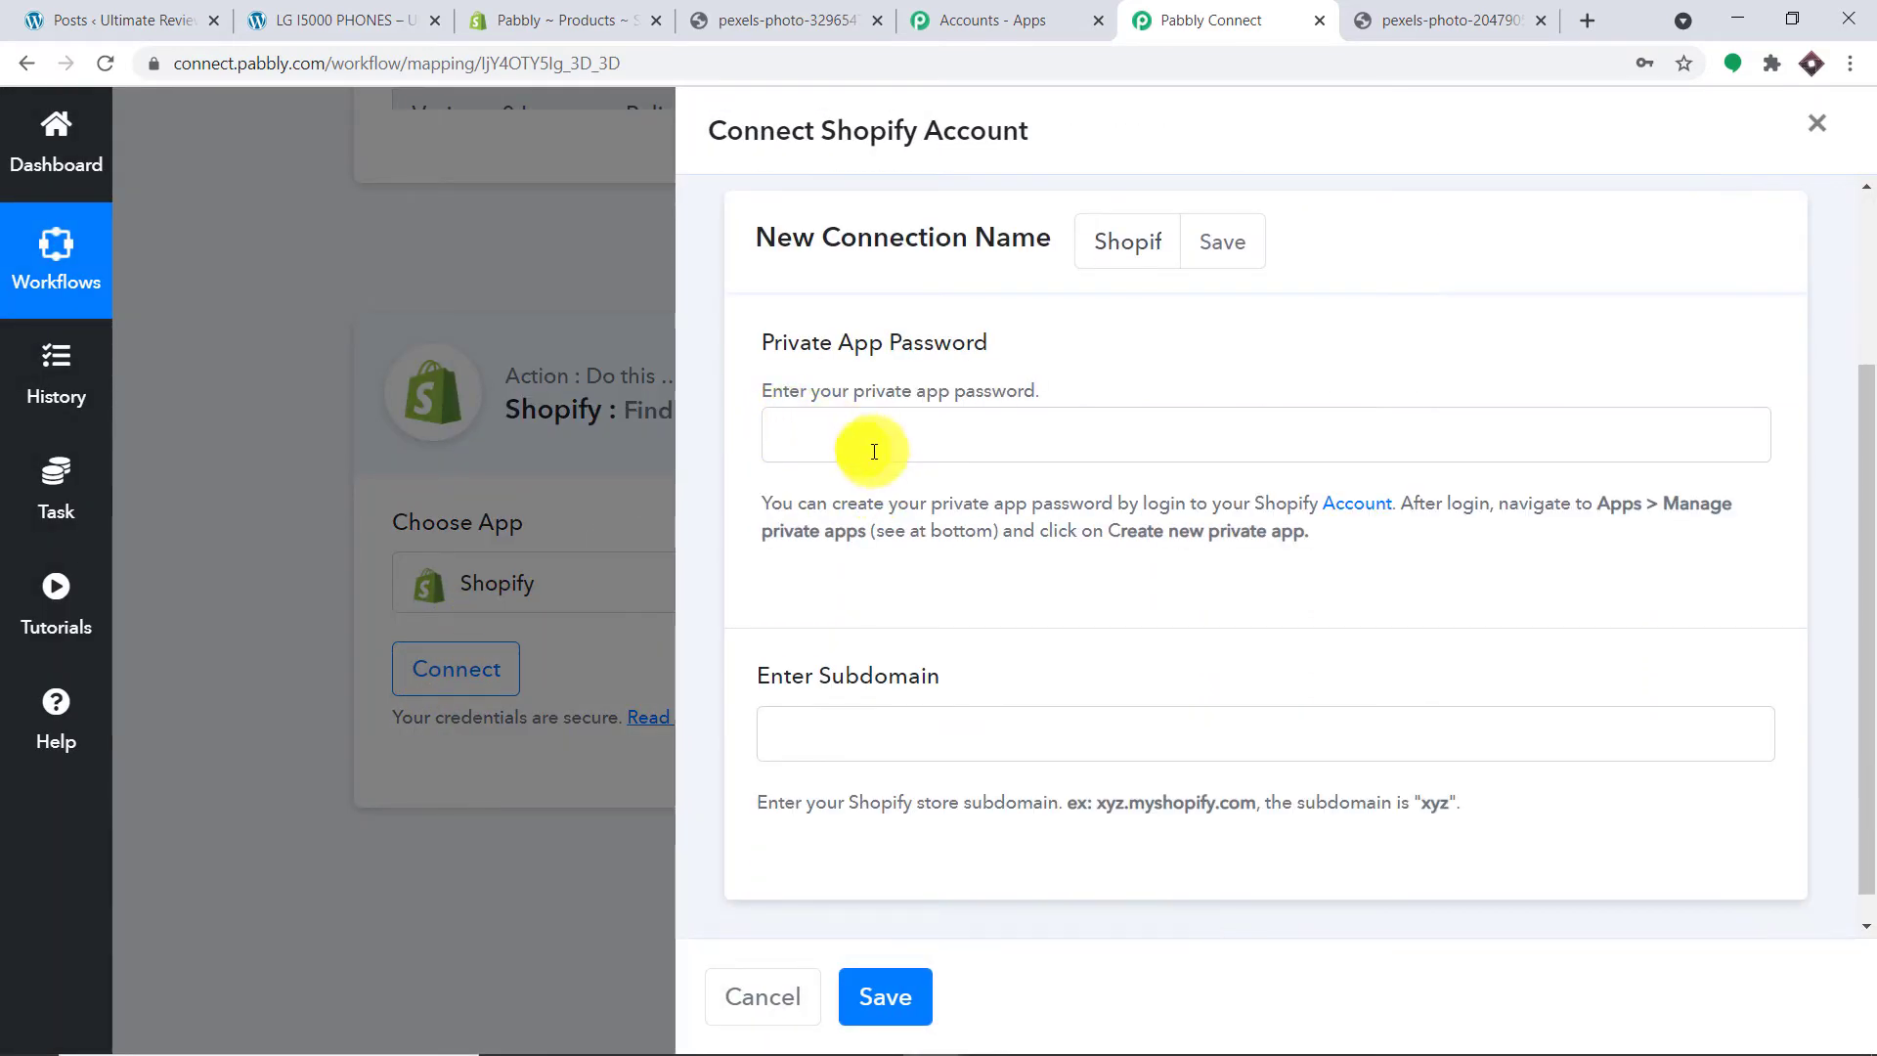
scroll(875, 448, down, 1)
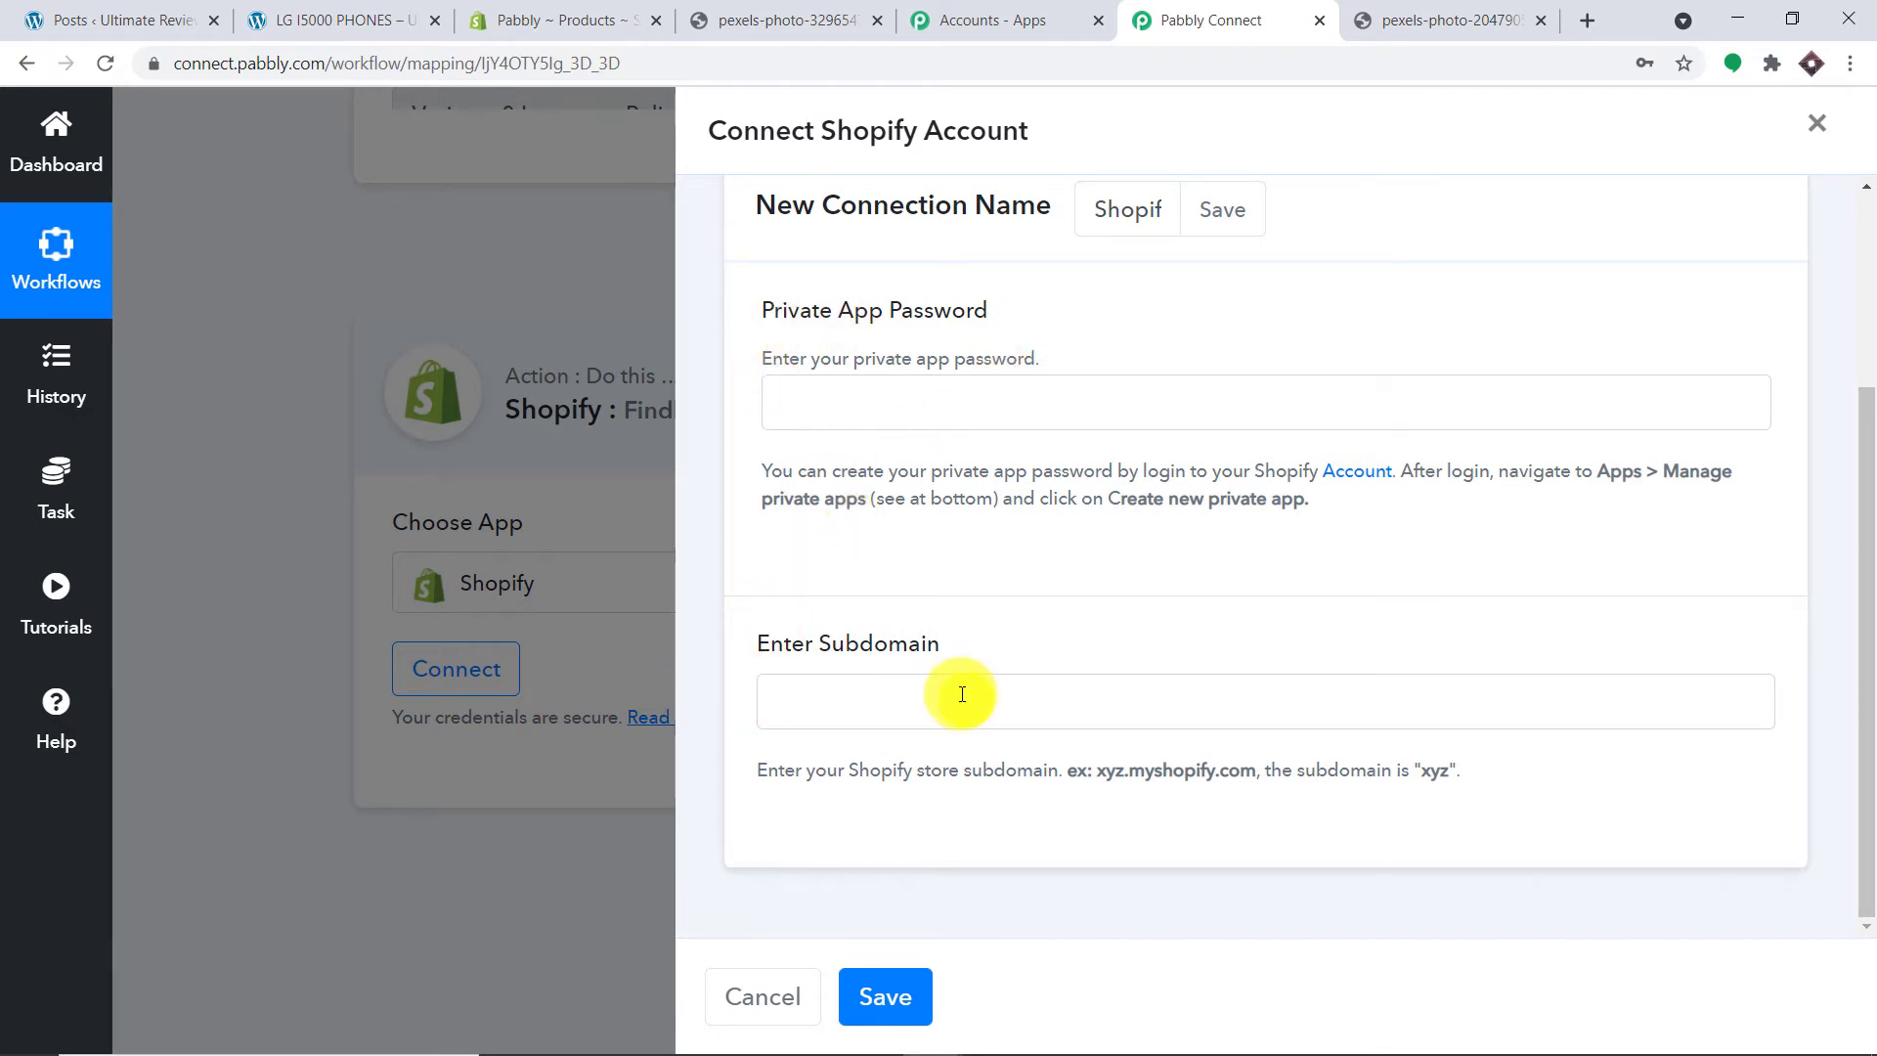
click(877, 687)
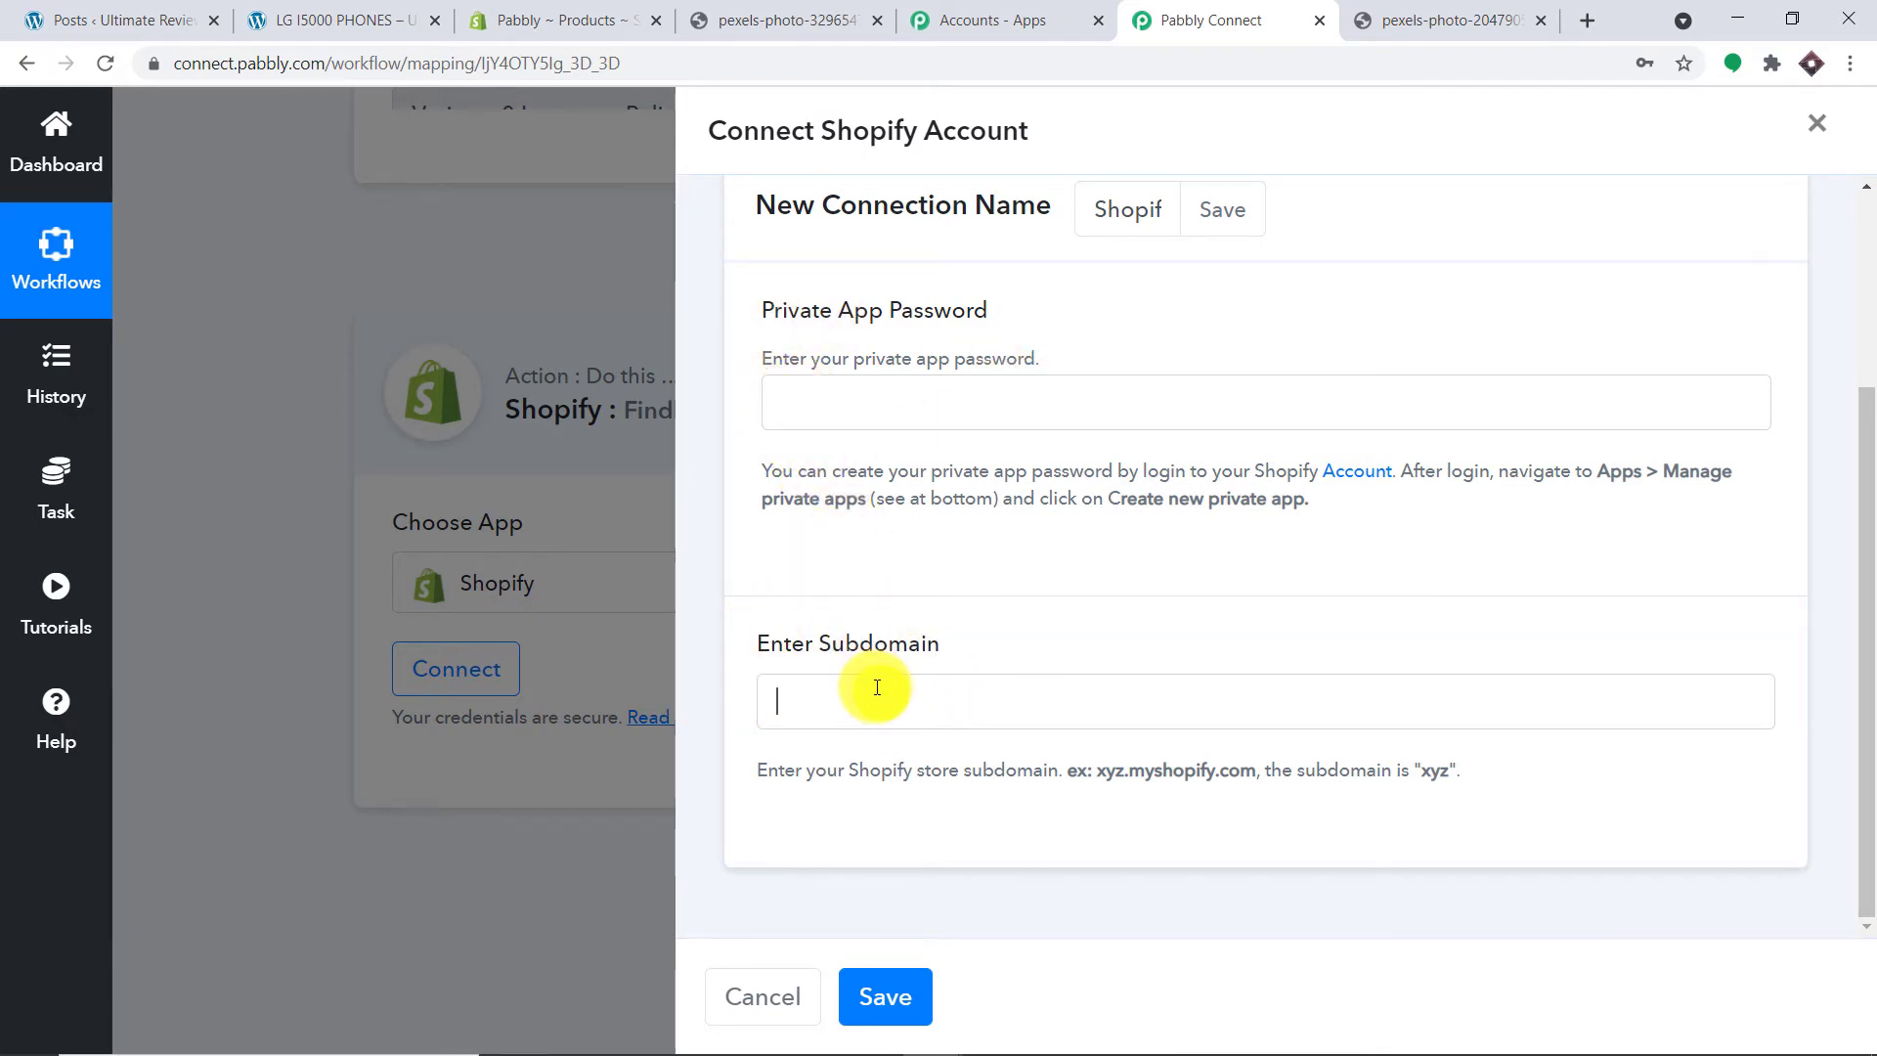
click(587, 19)
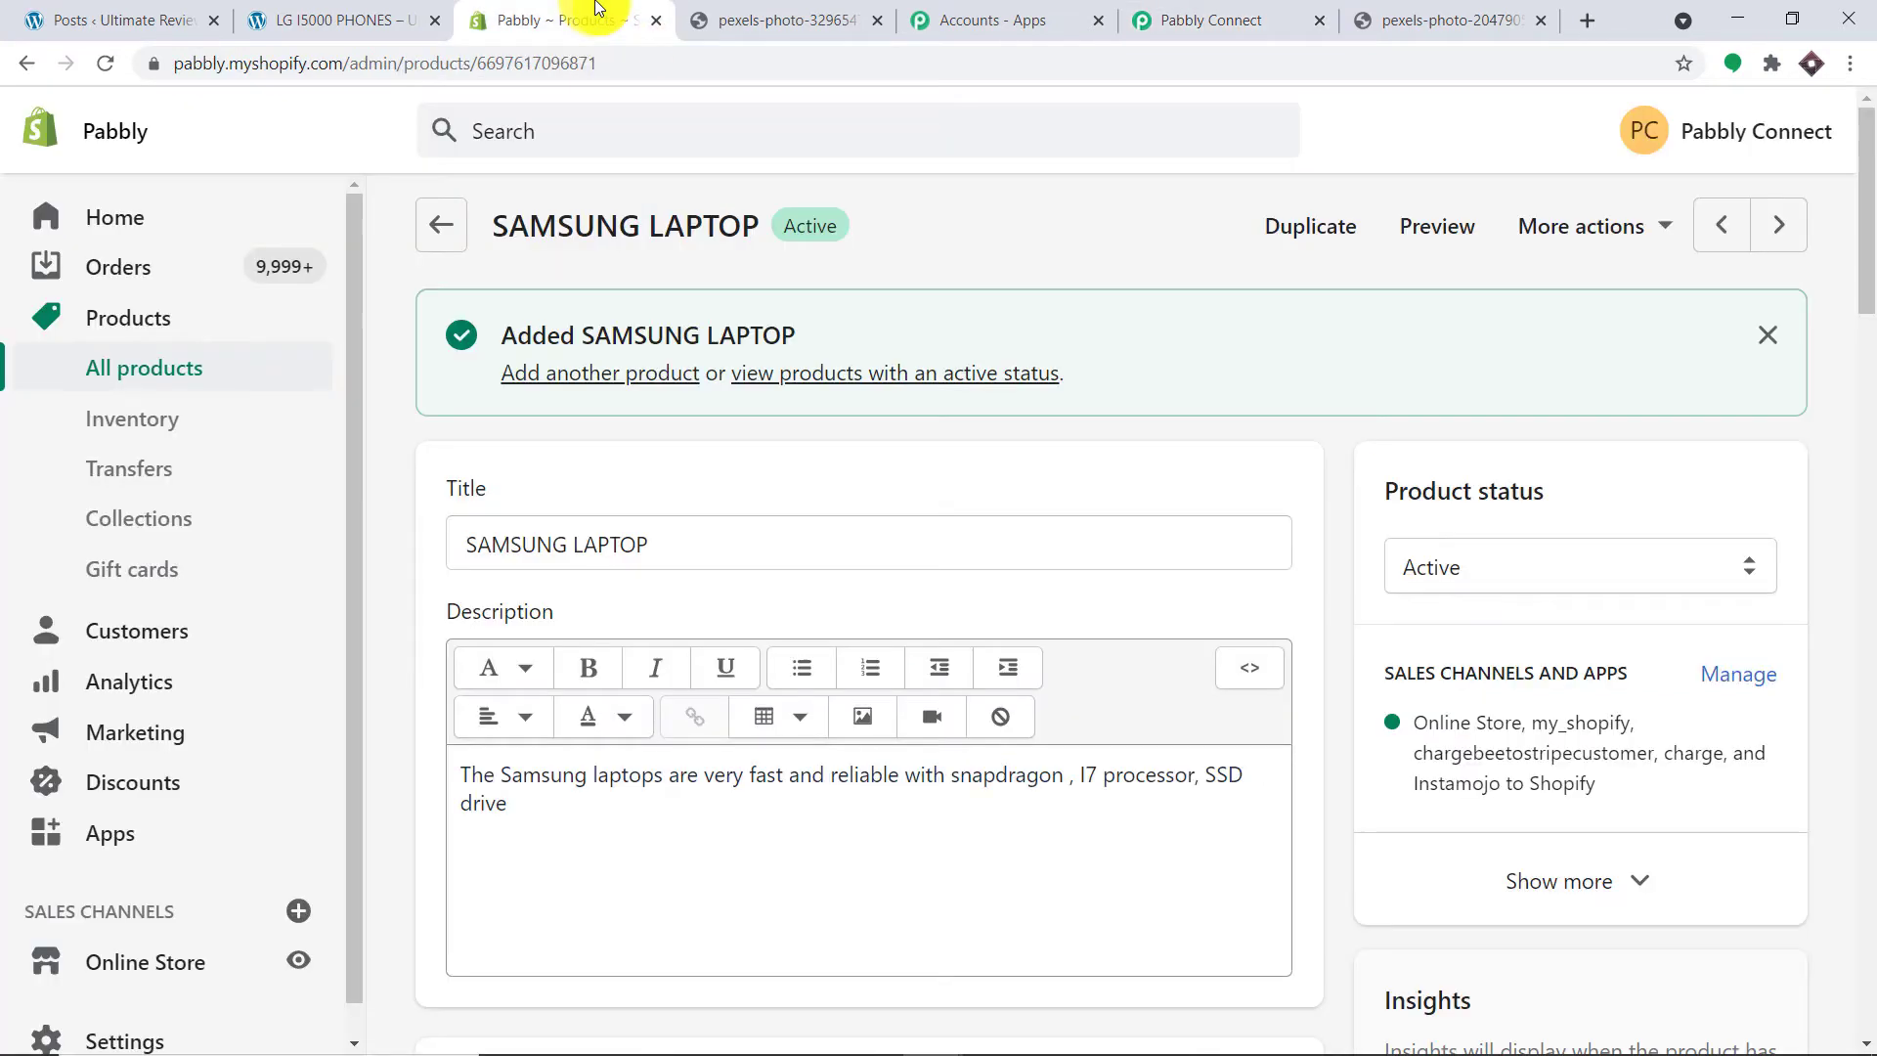
click(221, 62)
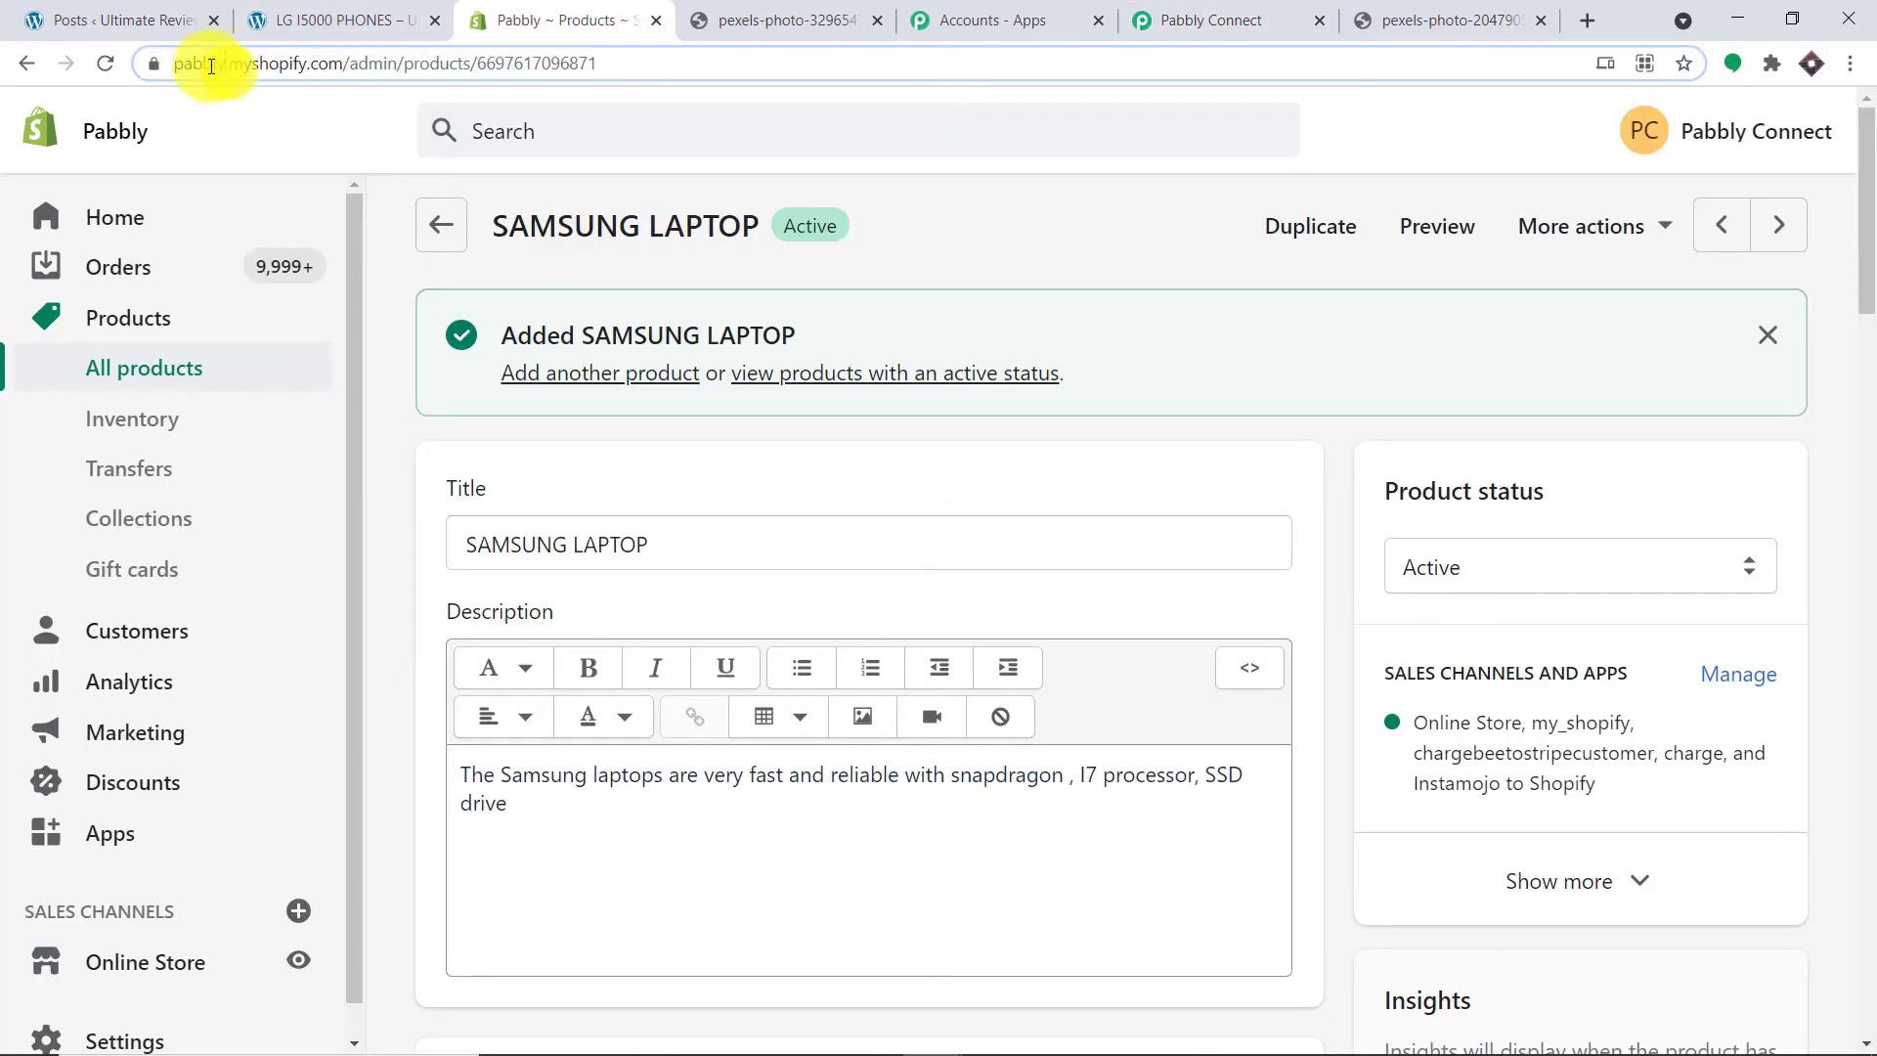
right_click(254, 64)
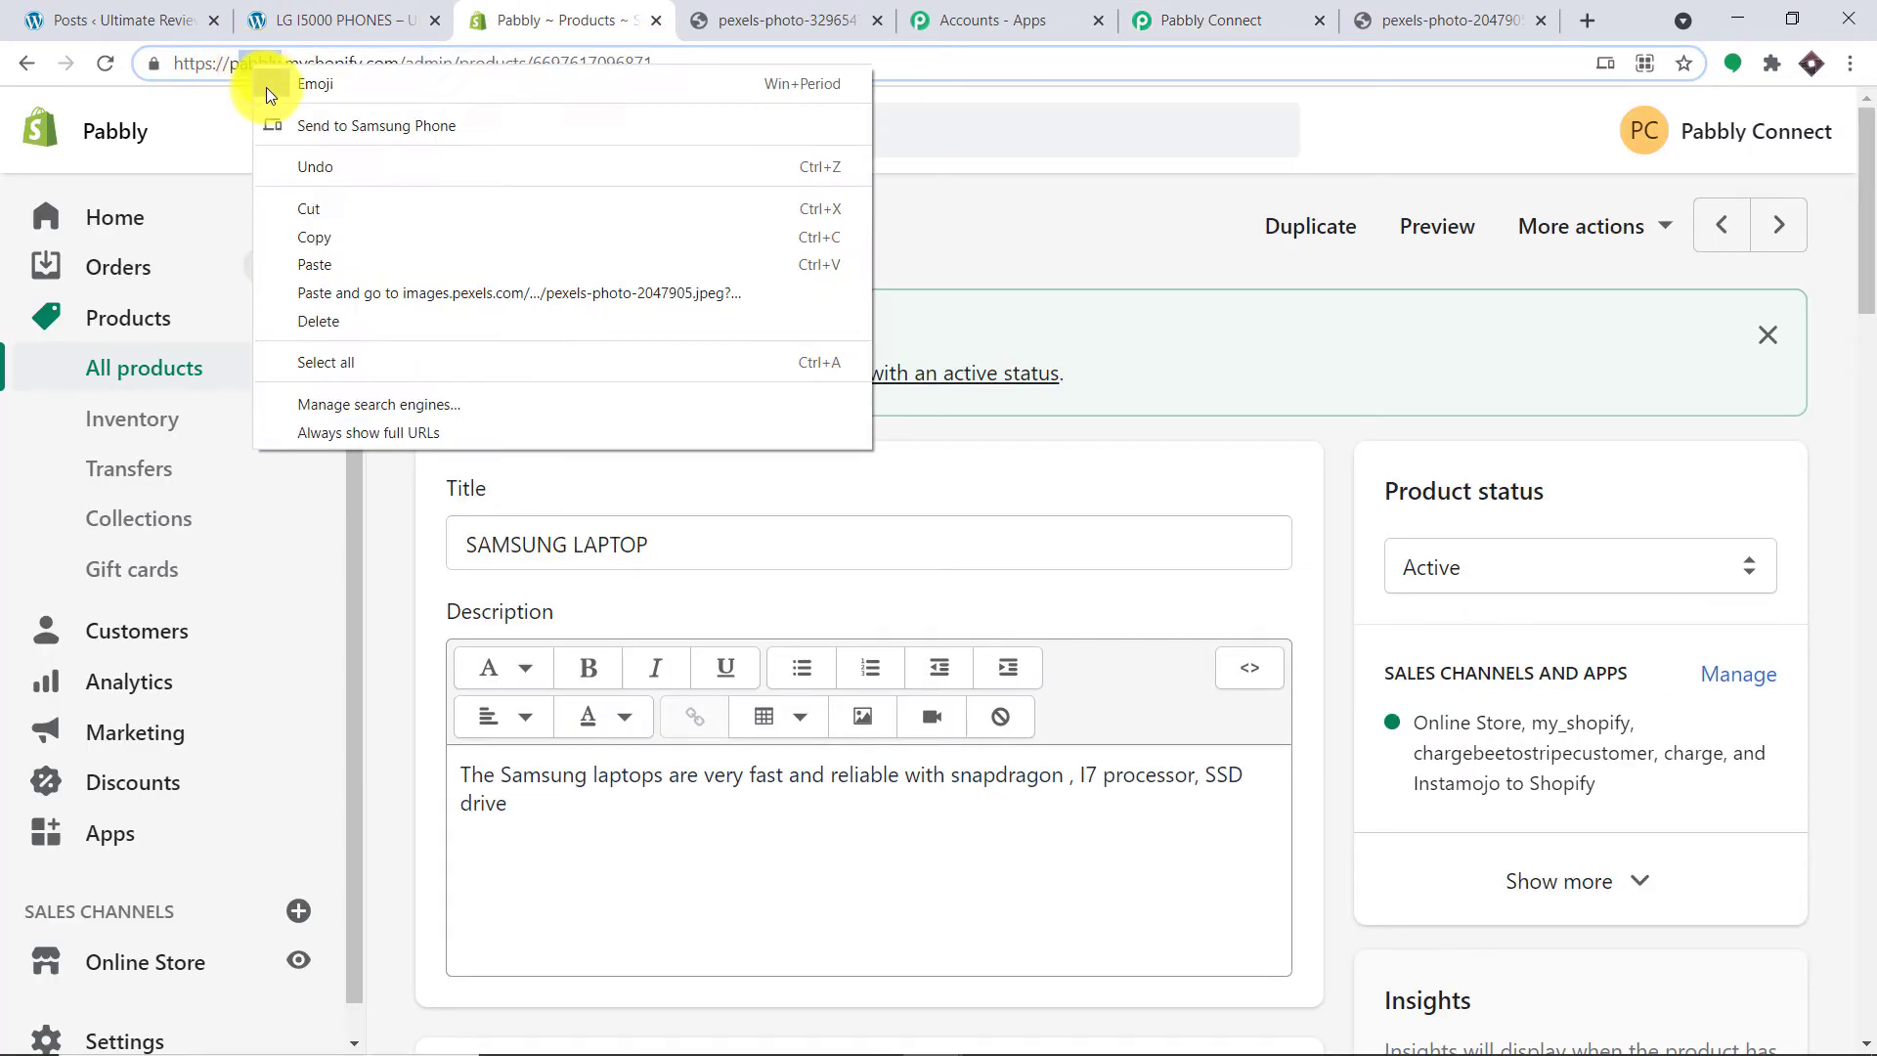
click(330, 236)
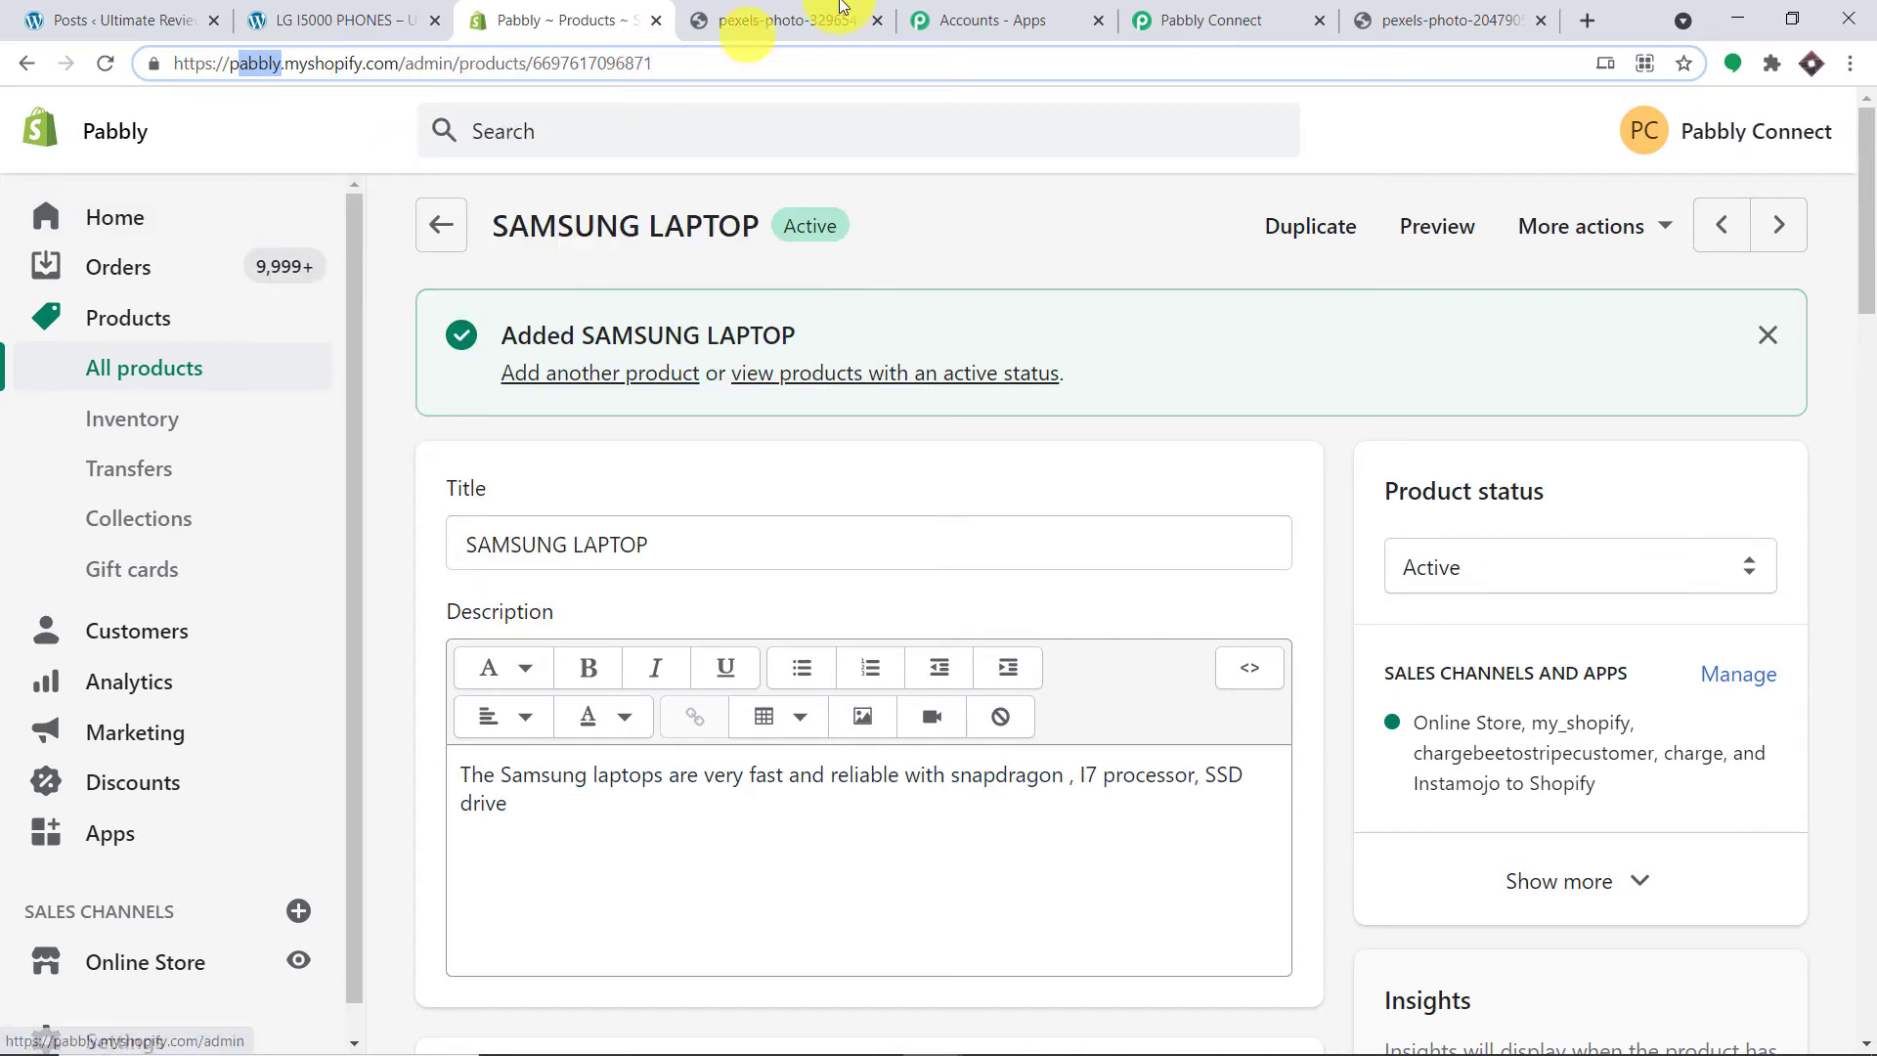
click(1204, 20)
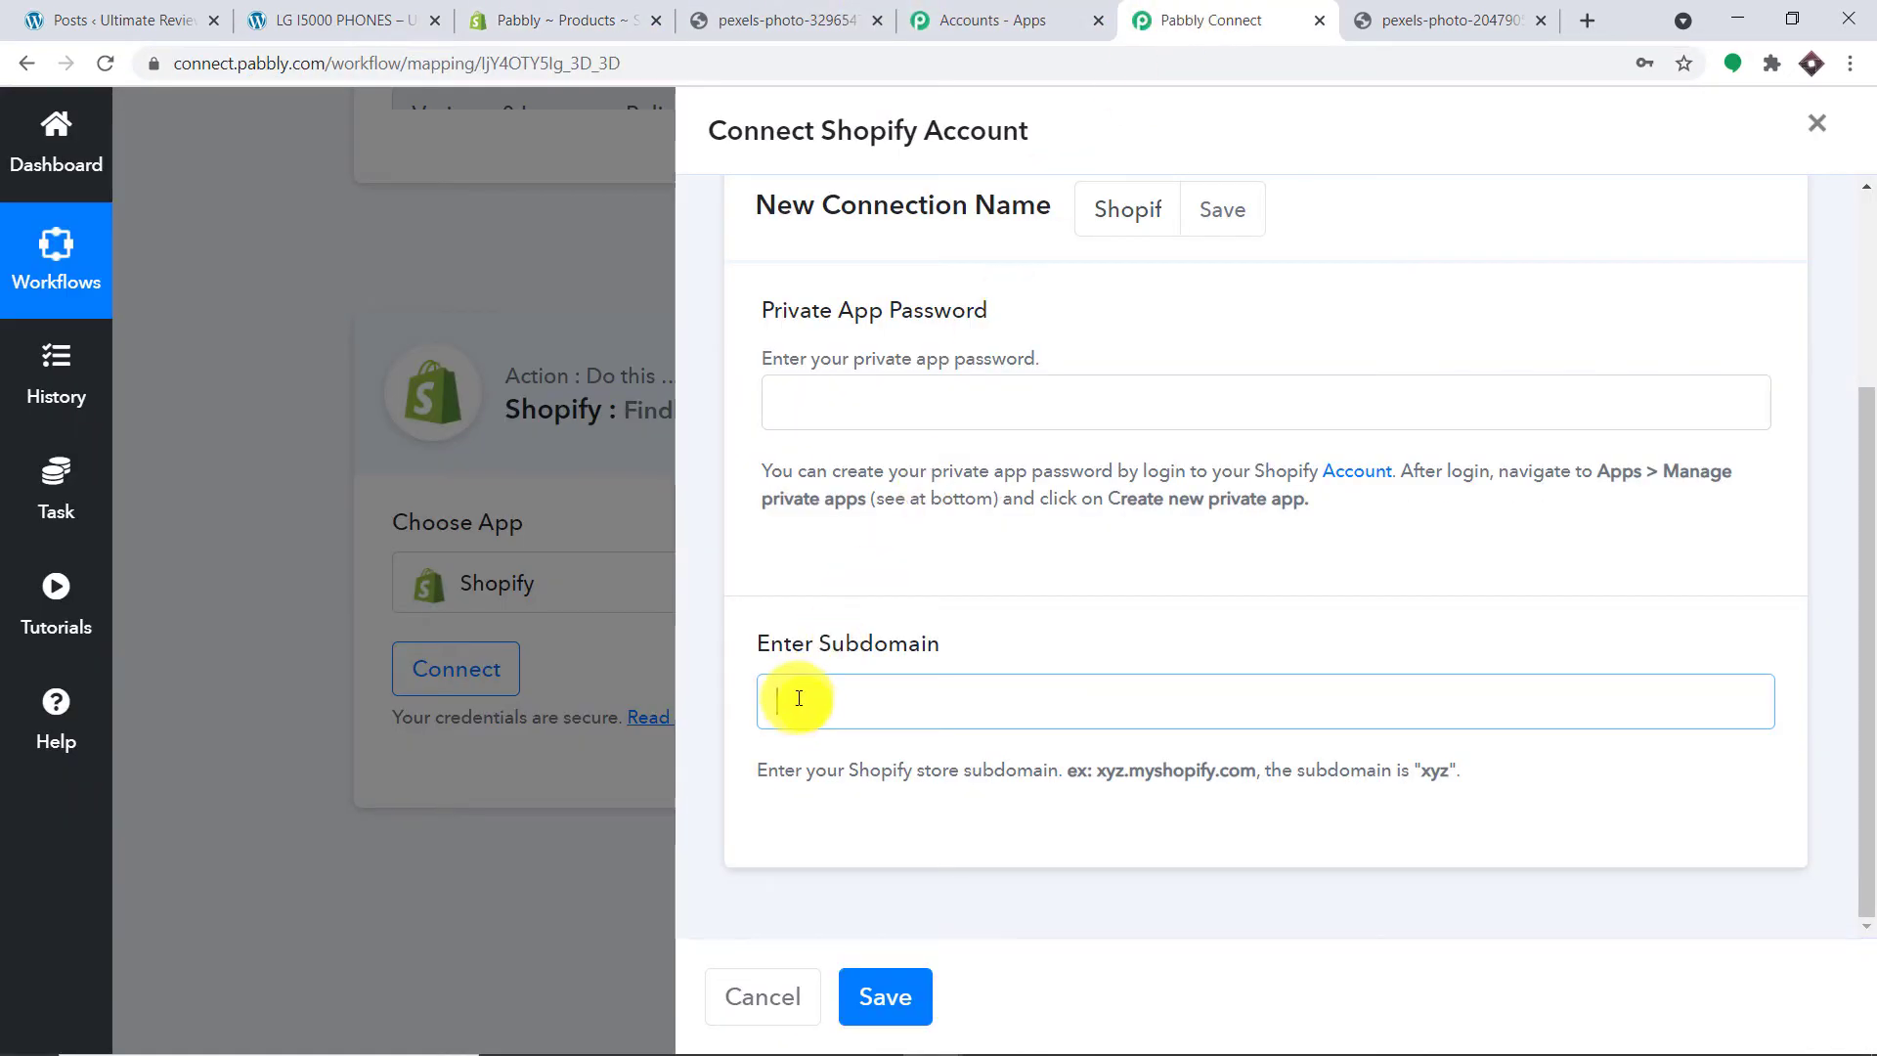
key(ctrl+v)
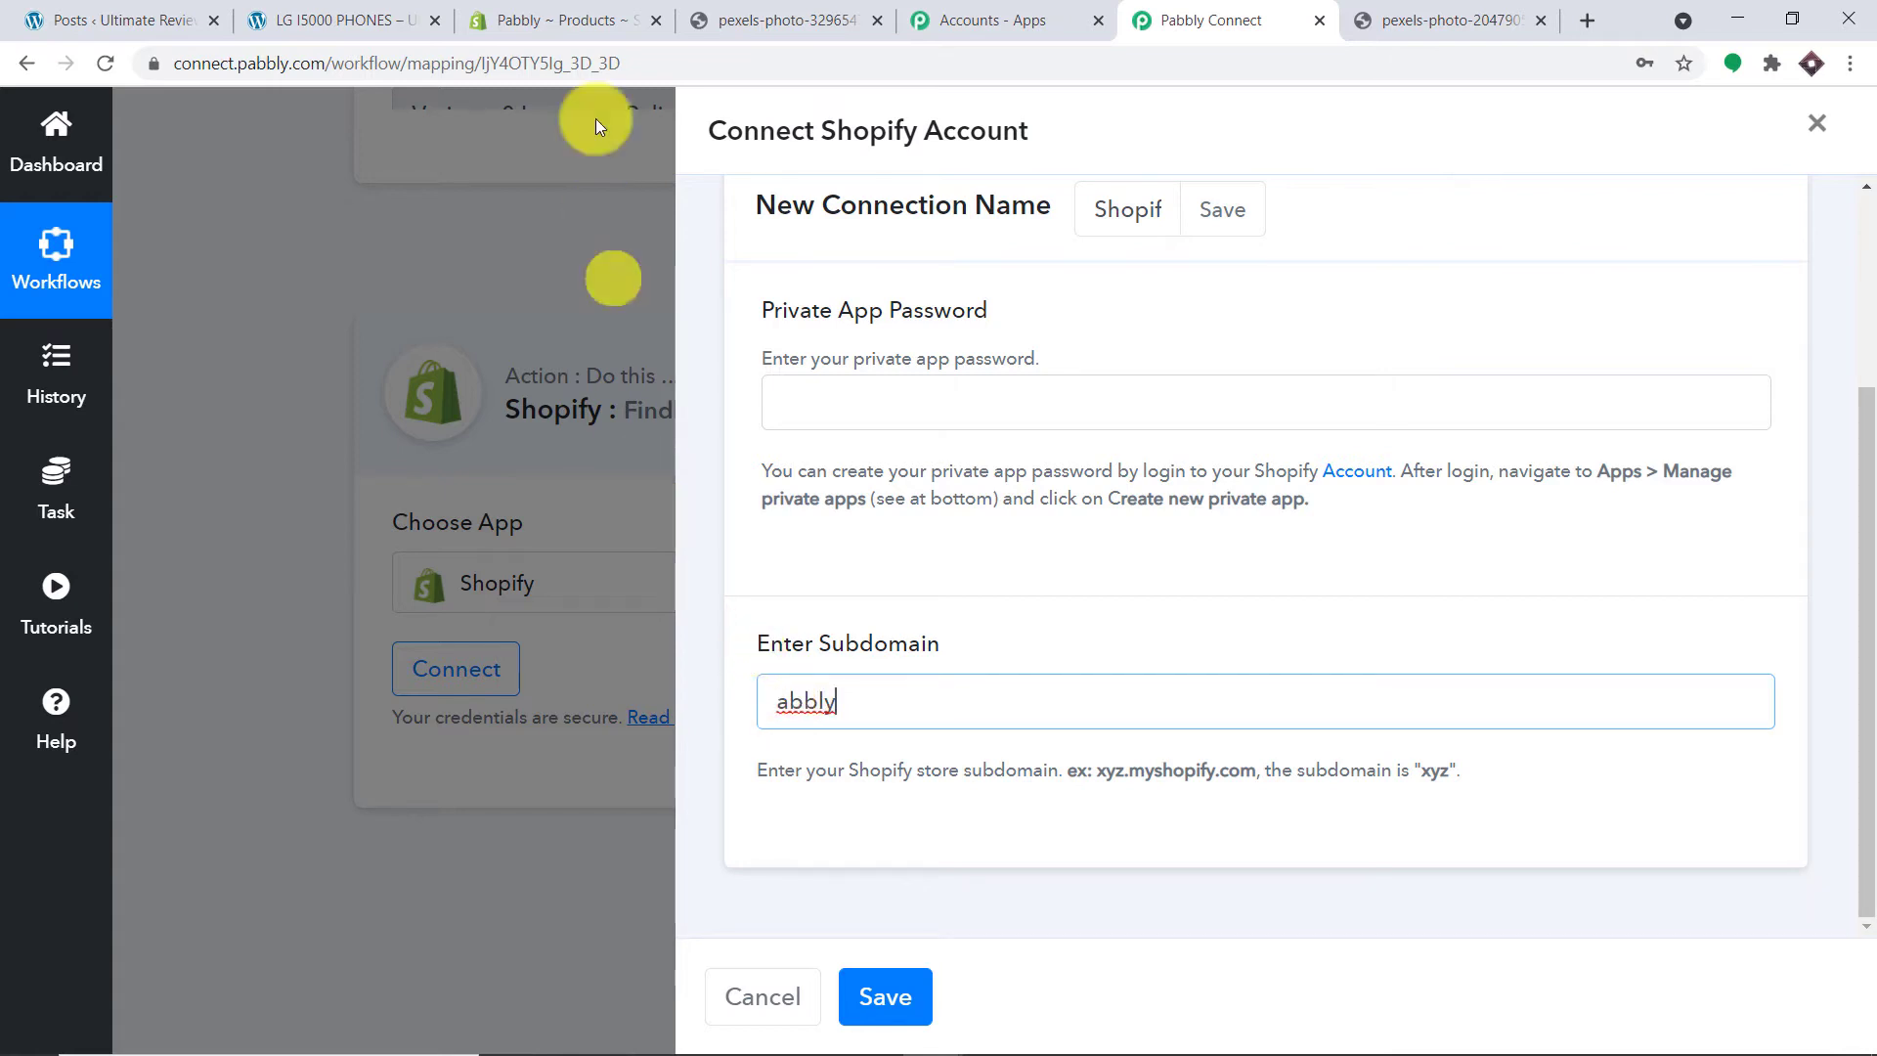
Step: Replace the incorrect subdomain with 'pabbly', then return to the Shopify admin tab
click(577, 20)
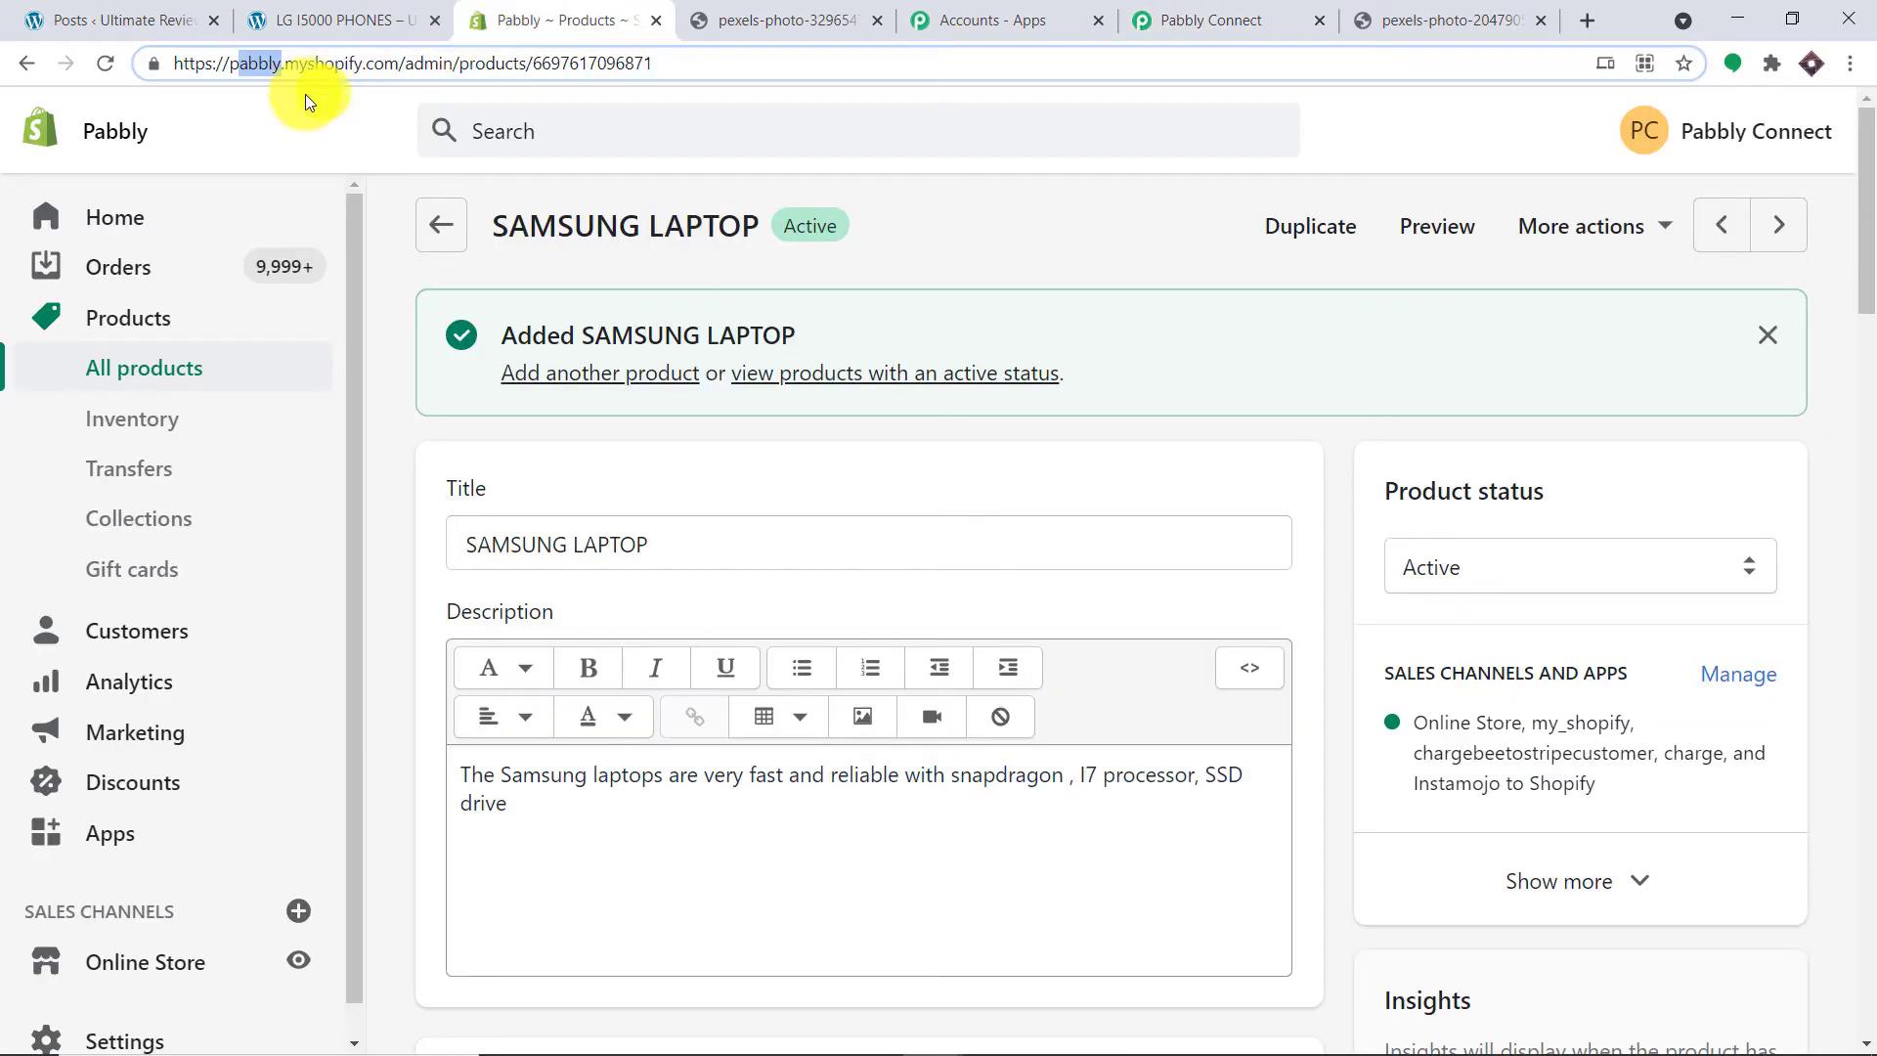
click(232, 66)
right_click(238, 66)
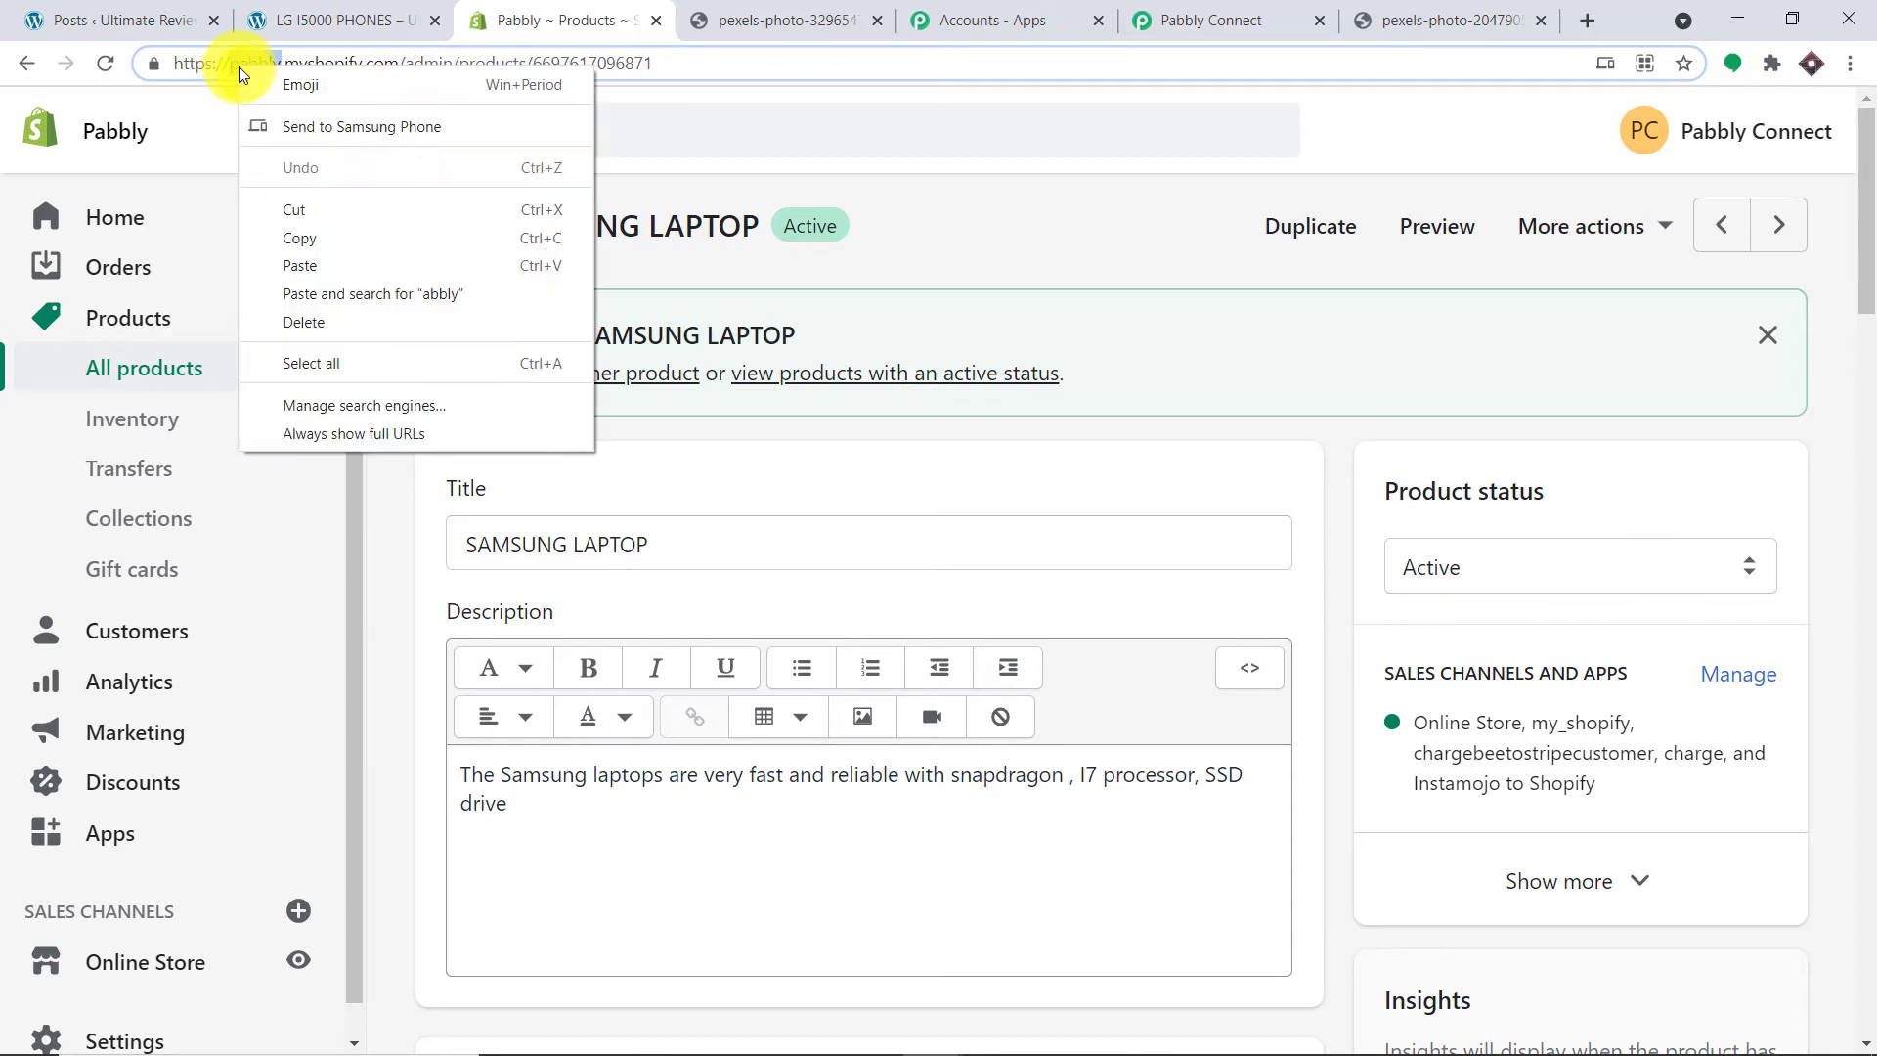
click(310, 234)
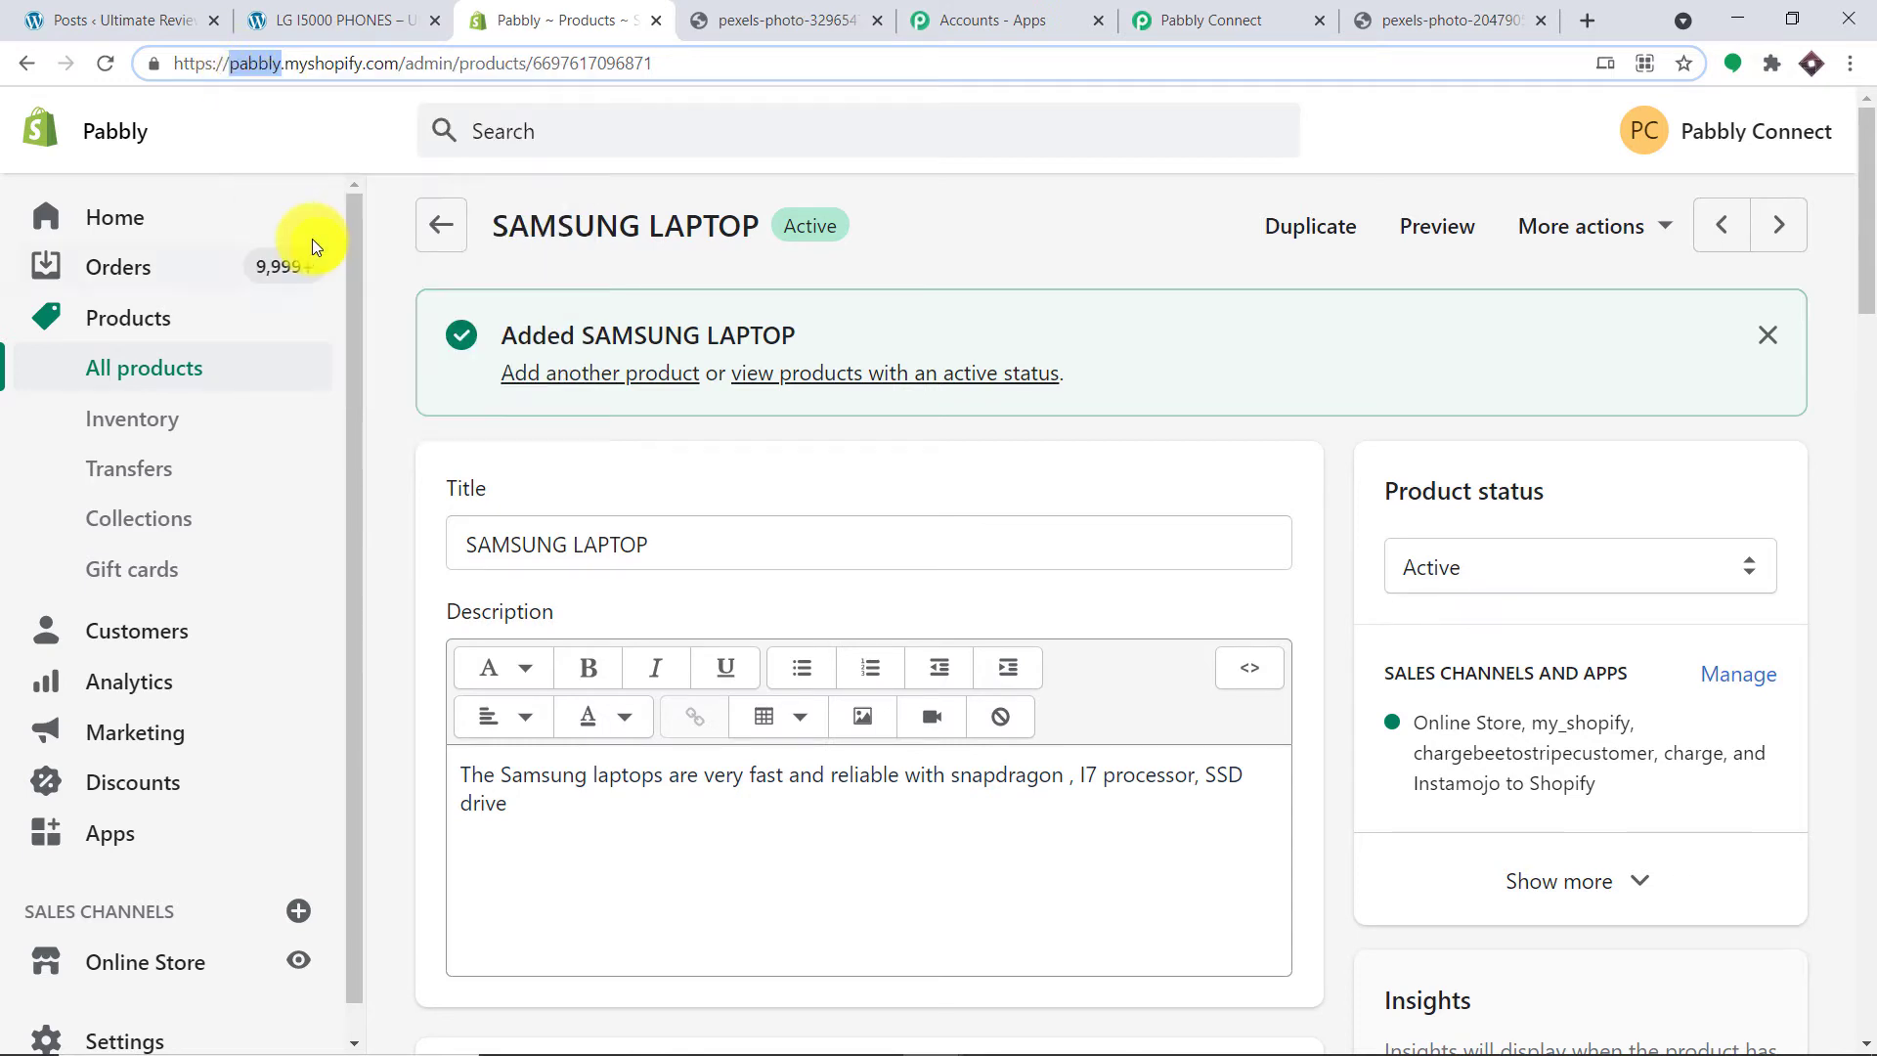
click(1154, 18)
drag(875, 701, 716, 696)
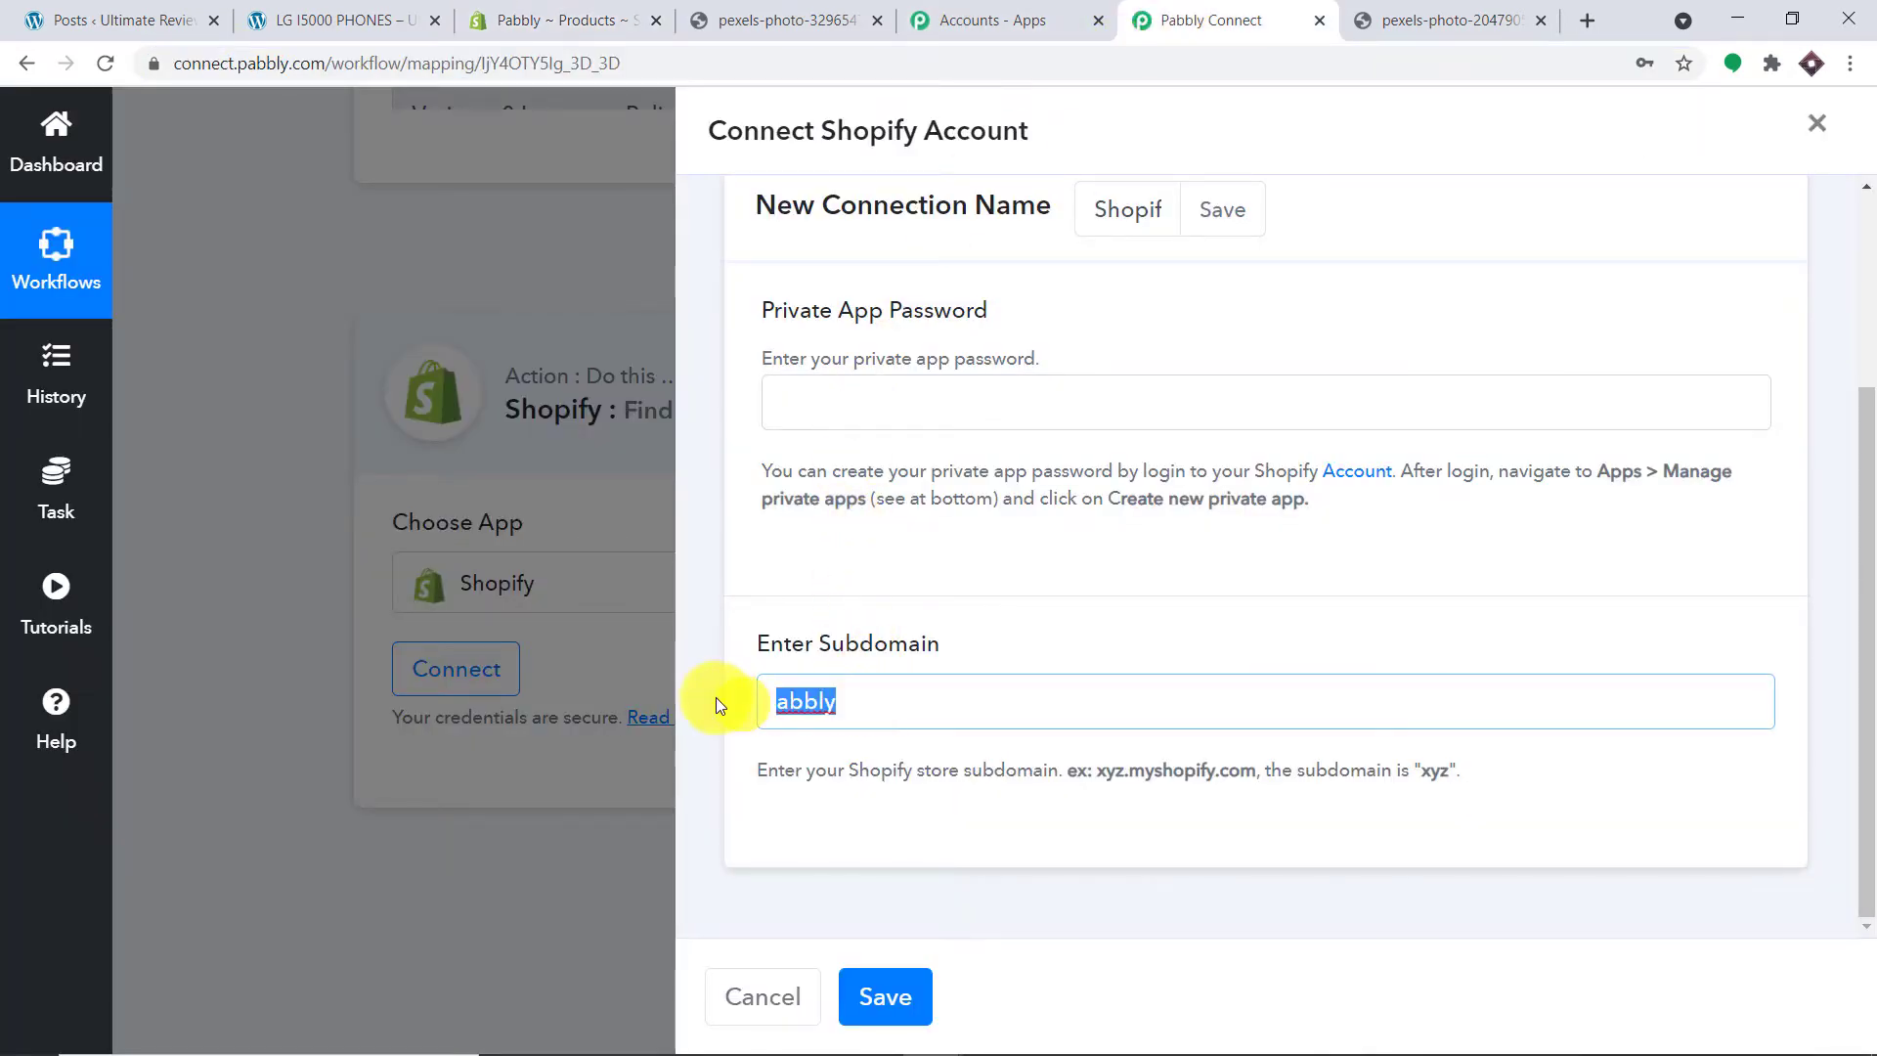
key(BackSpace)
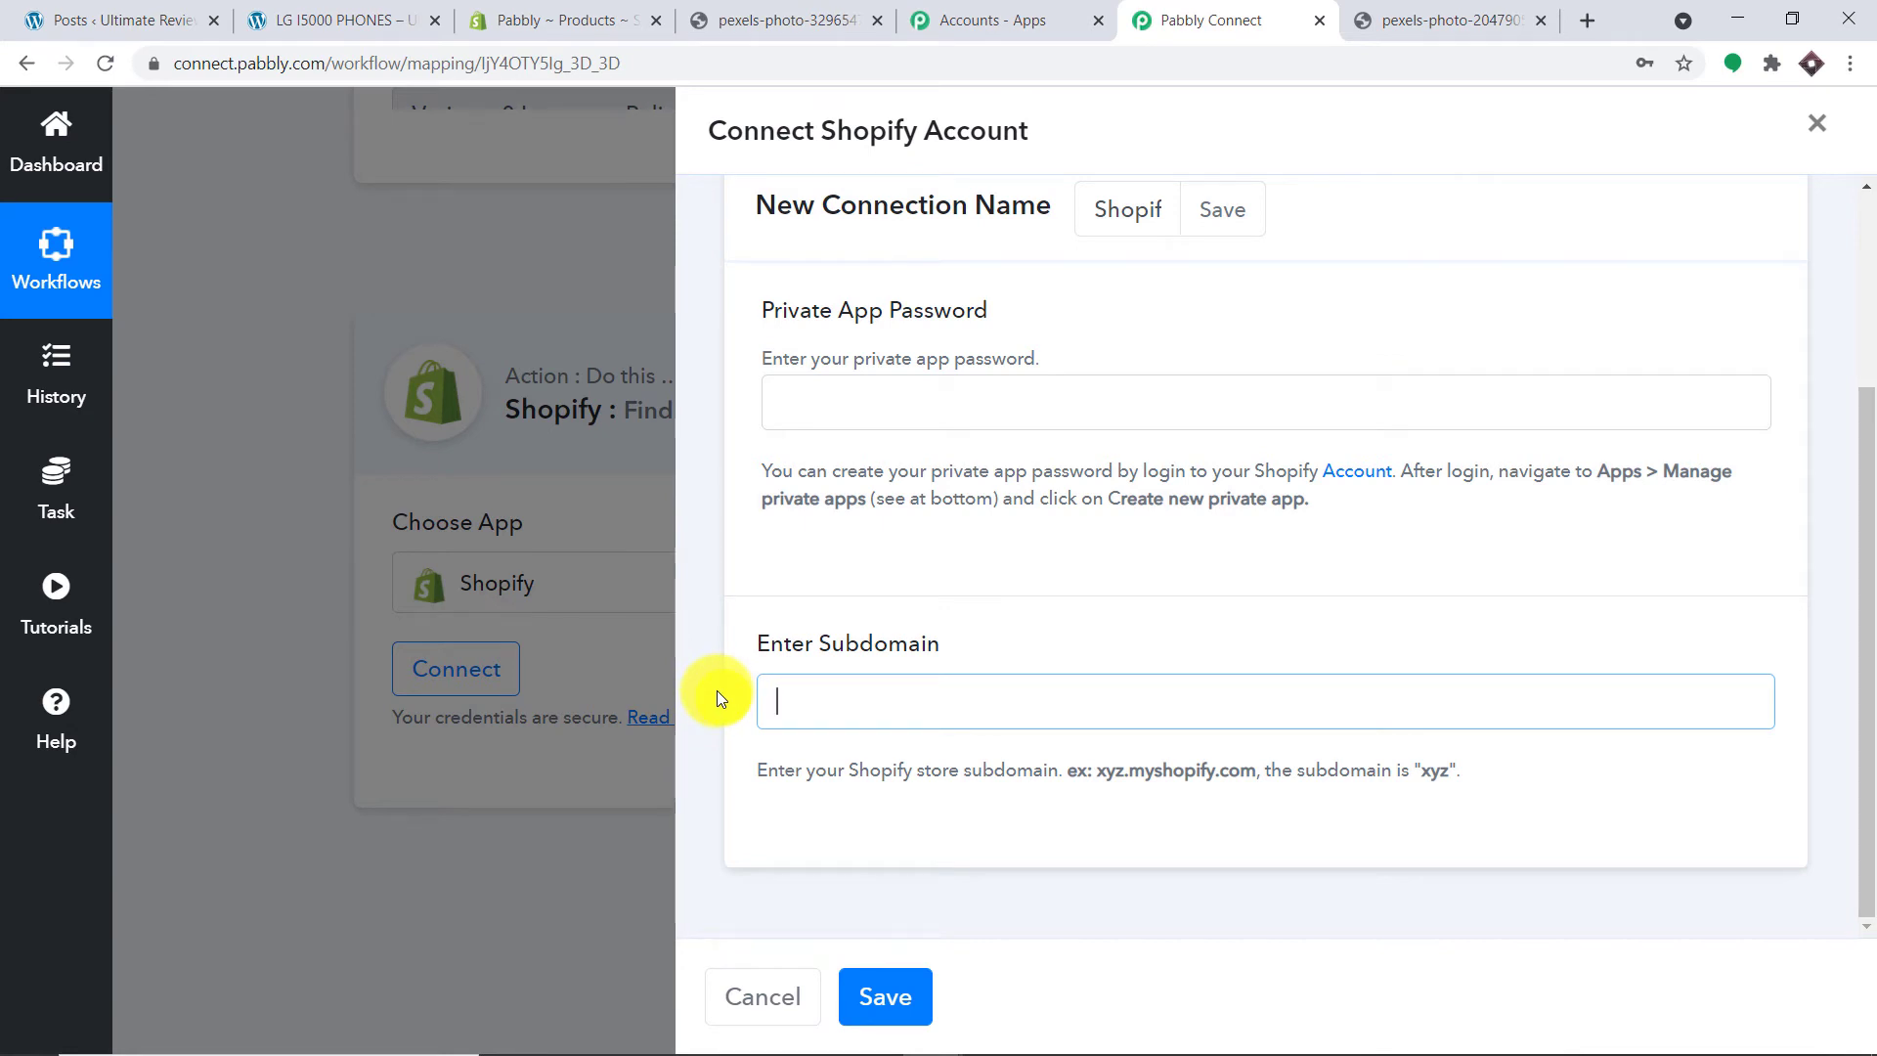
key(ctrl+v)
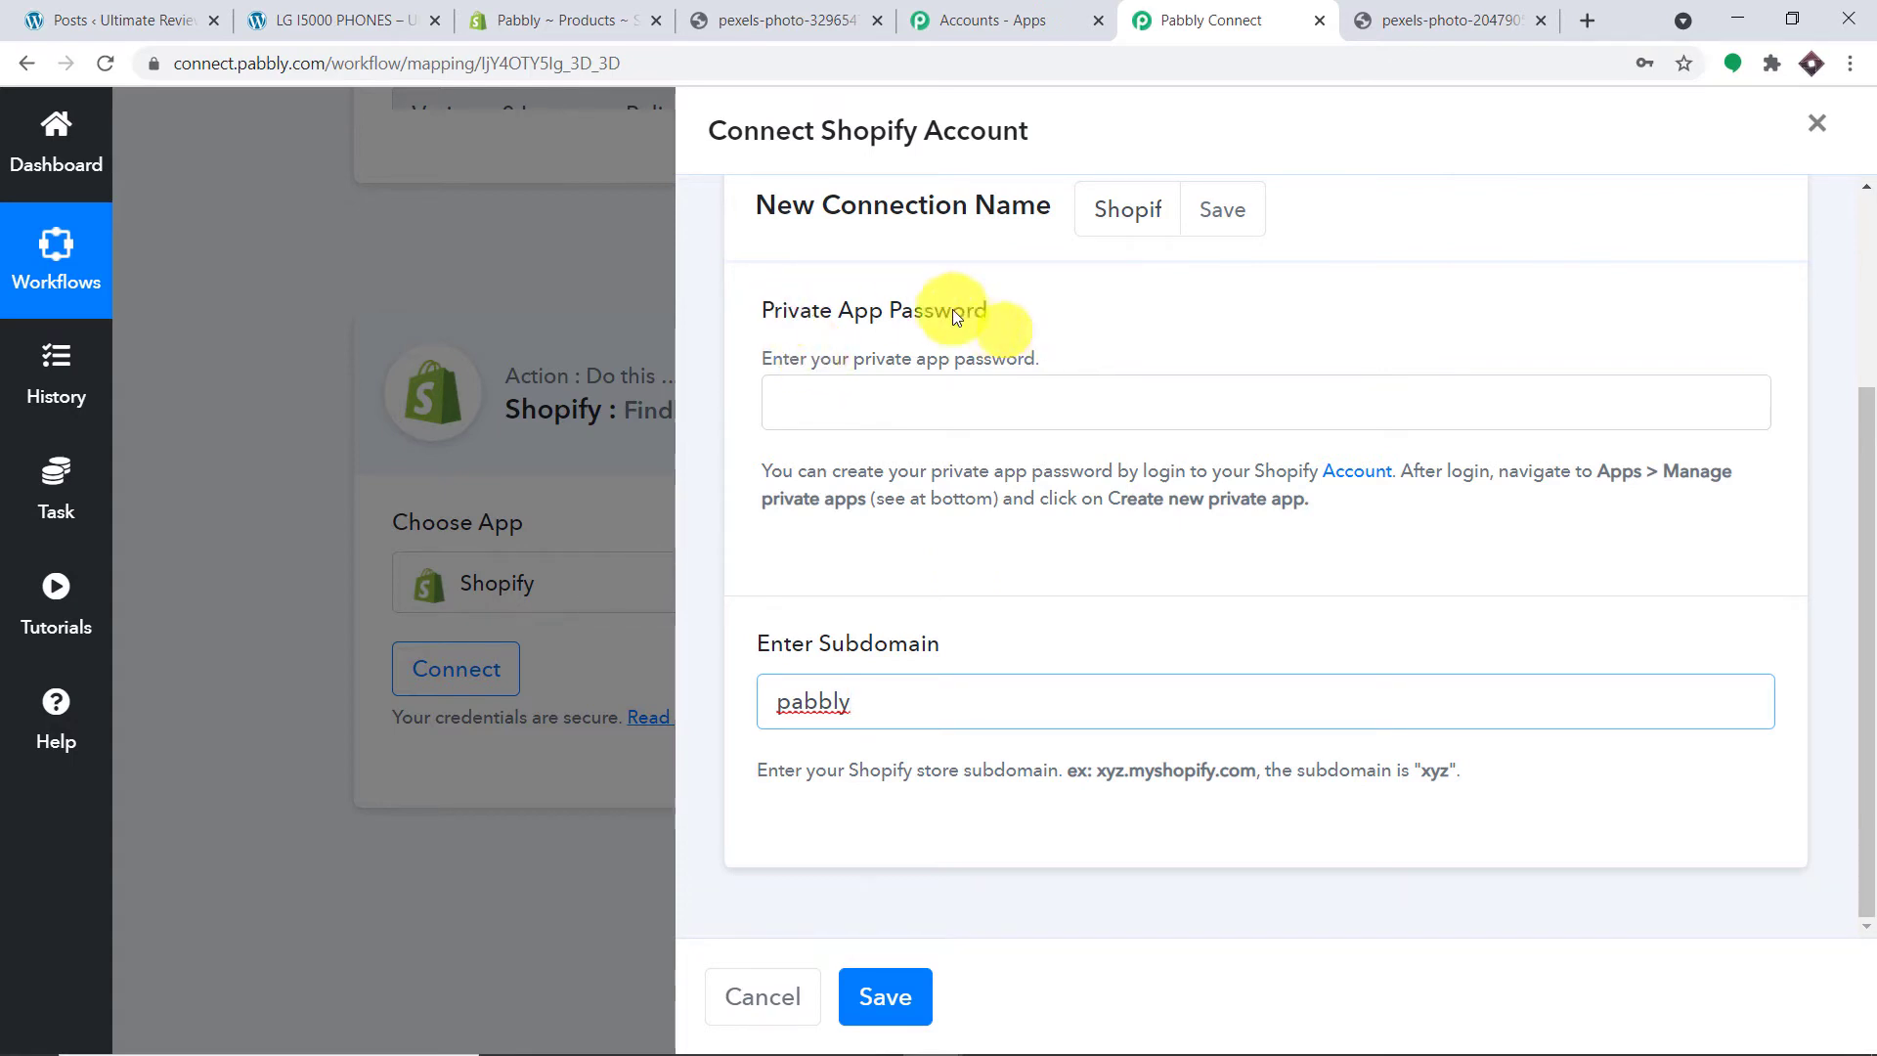
click(602, 12)
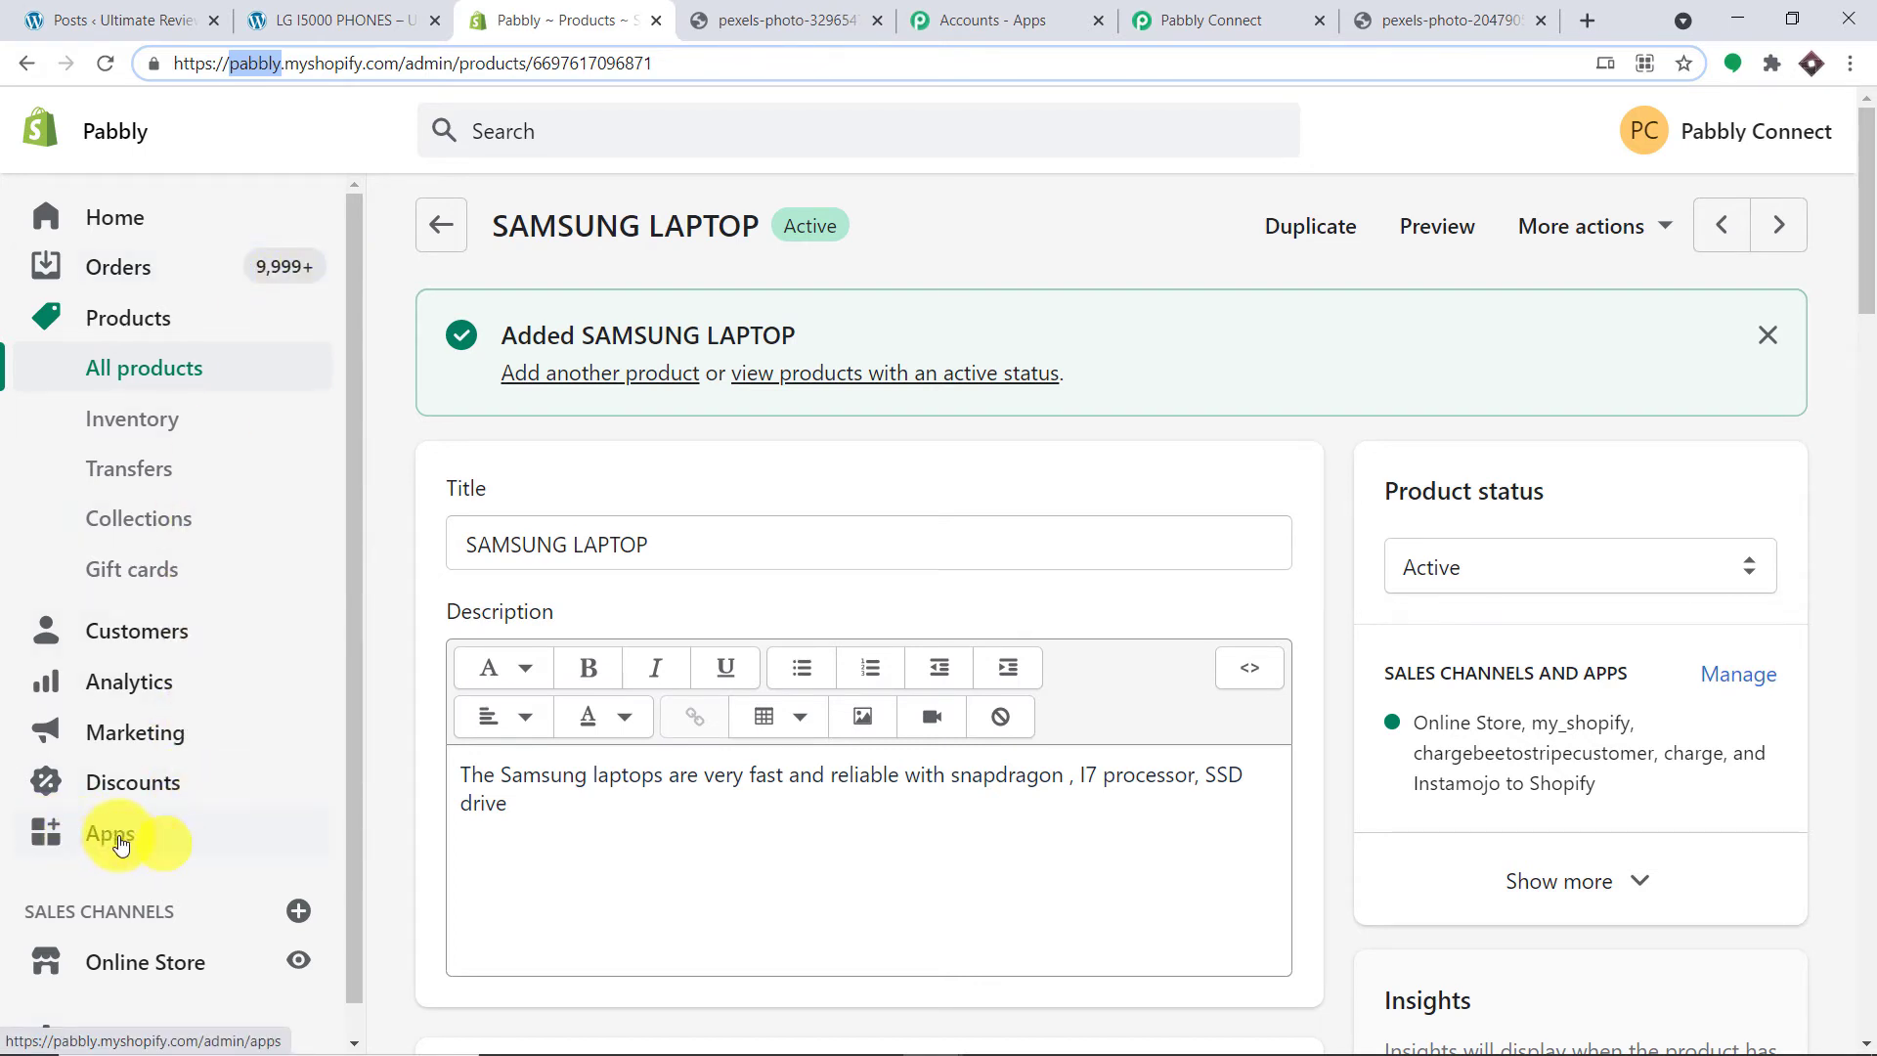
Step: Go from Apps to Manage private apps and start a new private app
click(88, 842)
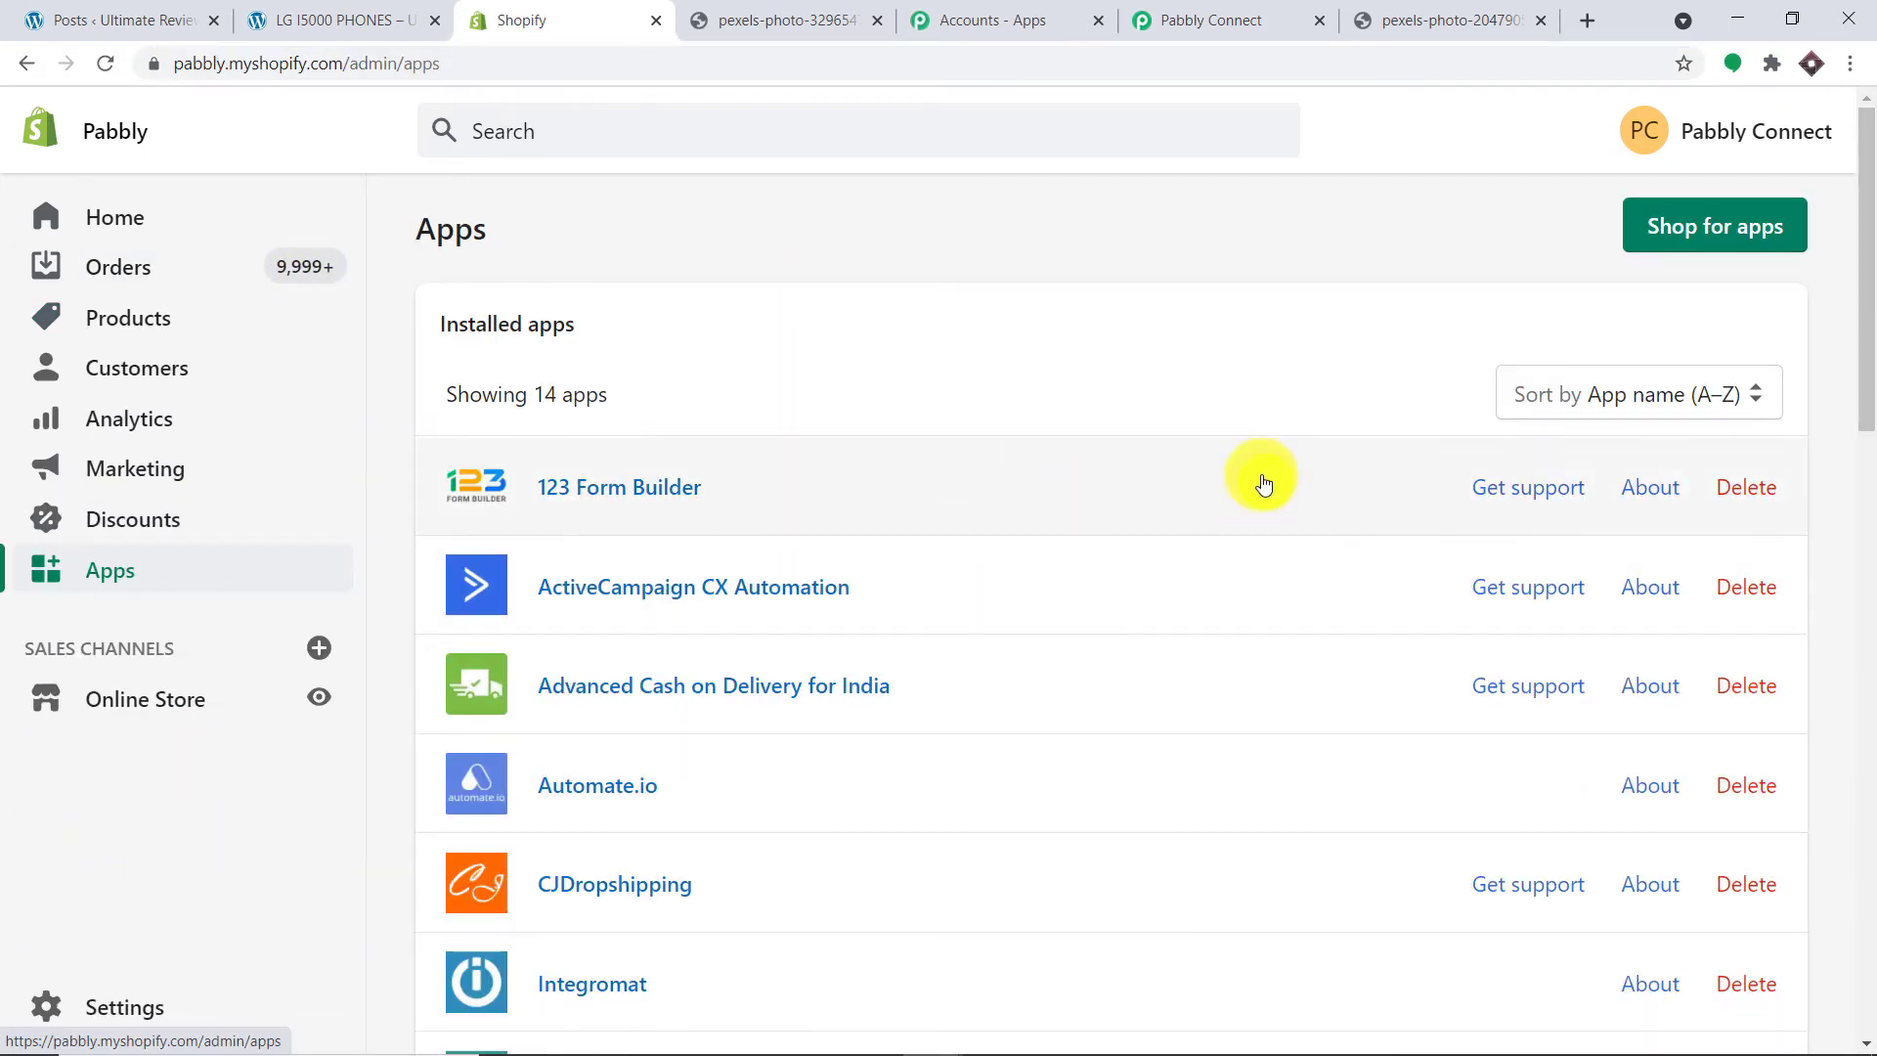
scroll(1261, 508, down, 19)
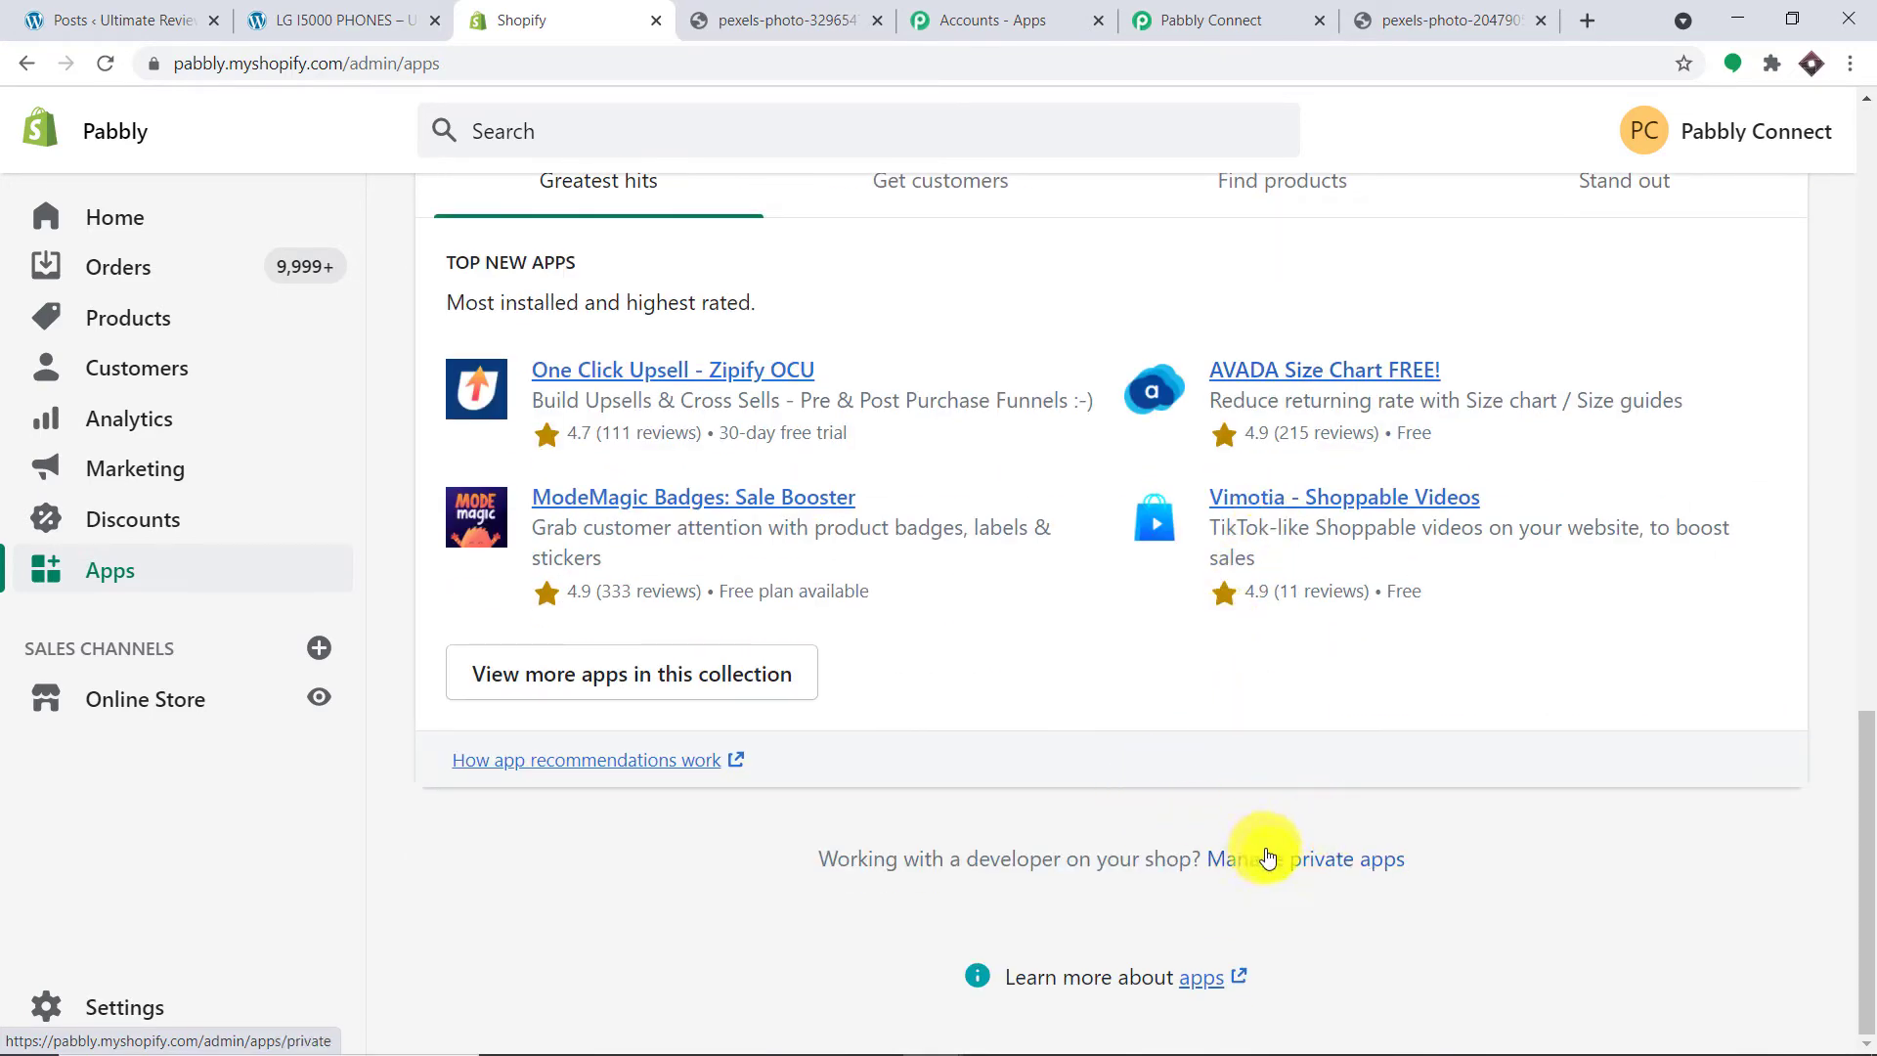
click(1267, 858)
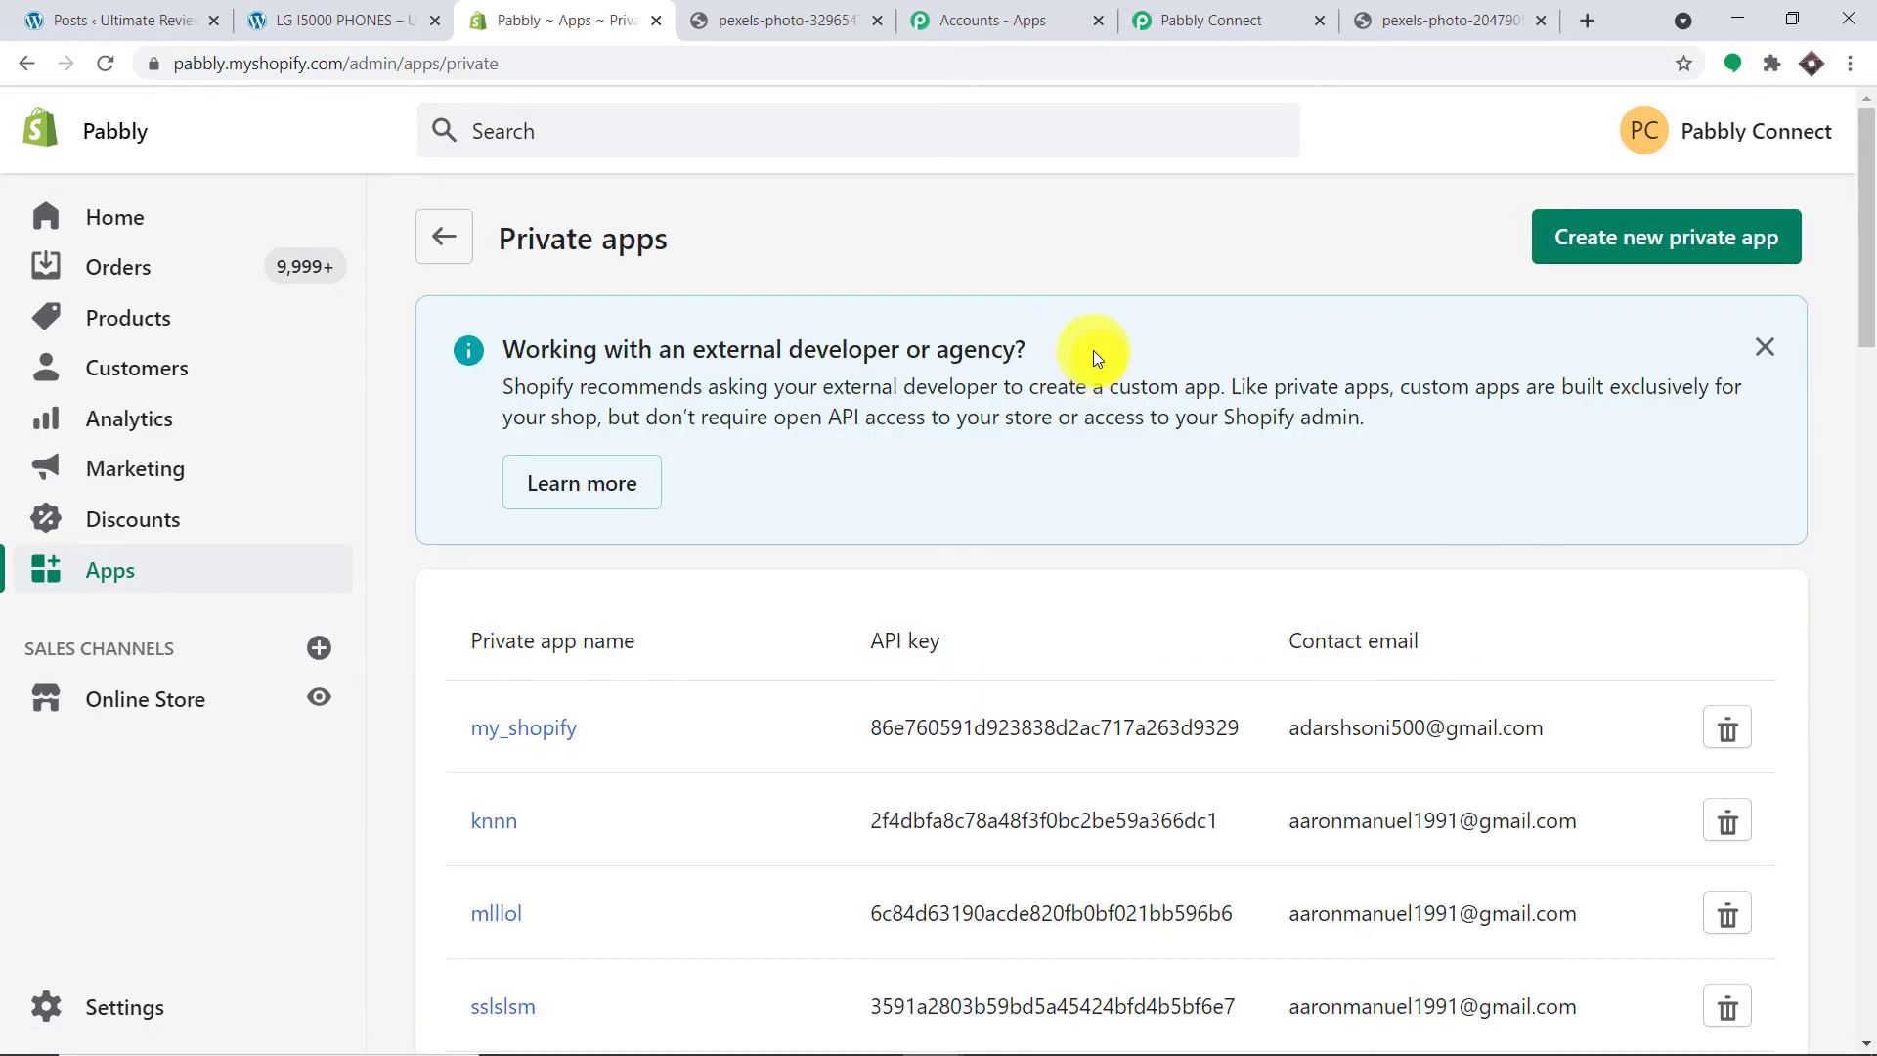
click(1666, 257)
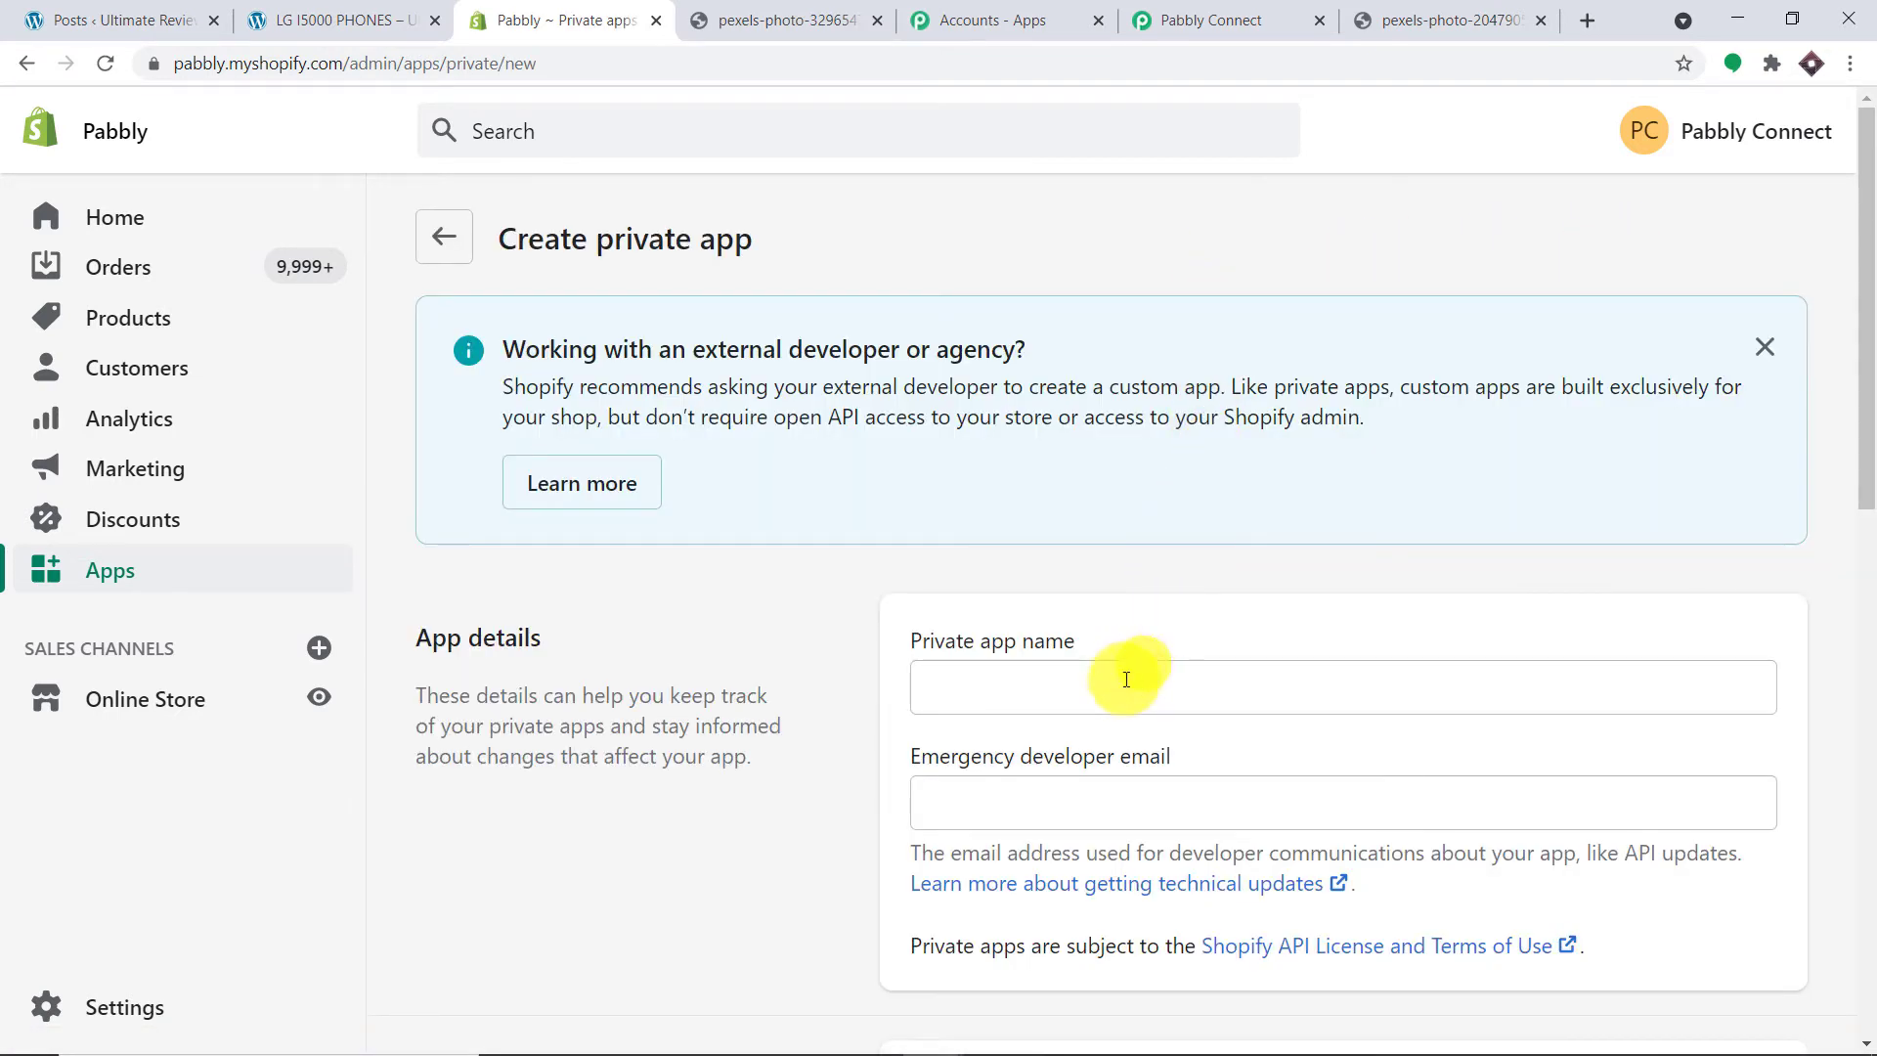
click(1102, 683)
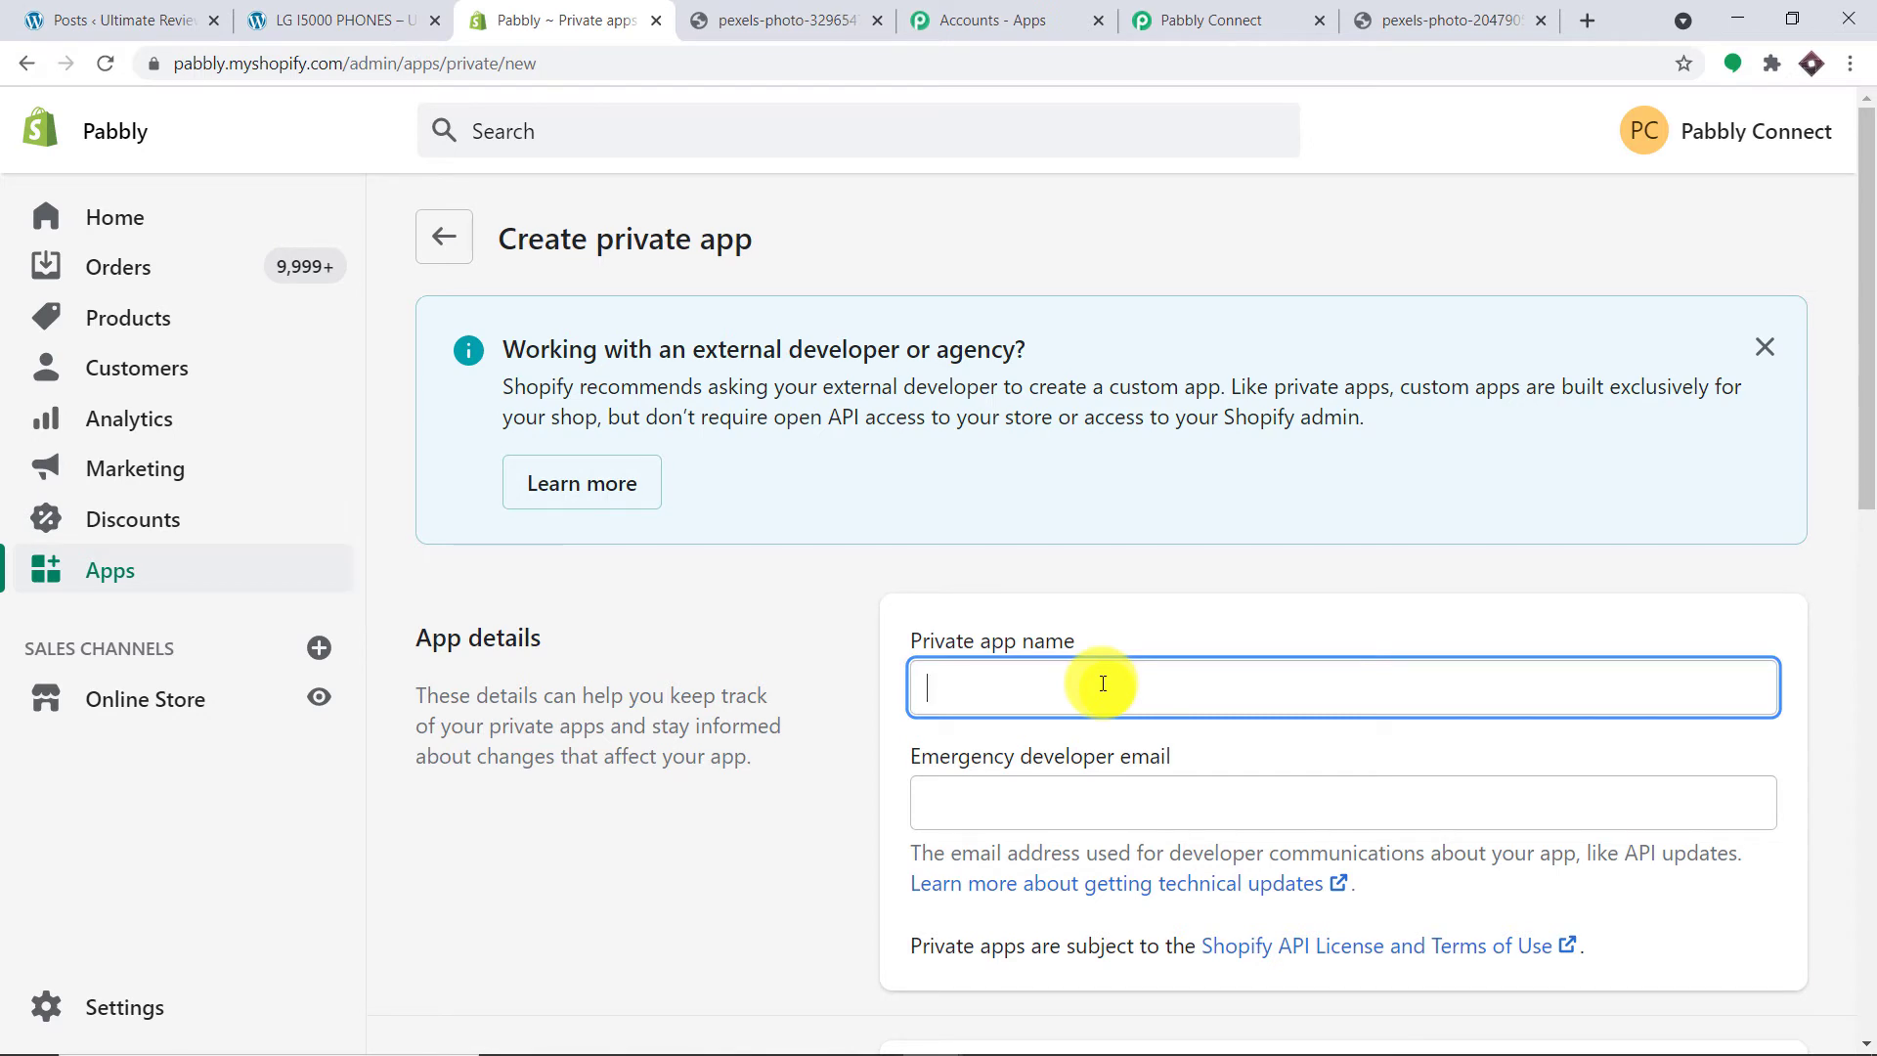
Step: Name the private app 'RANDOM WORDPRESS POST' and pick a saved emergency developer email
text(RANDOM WOR)
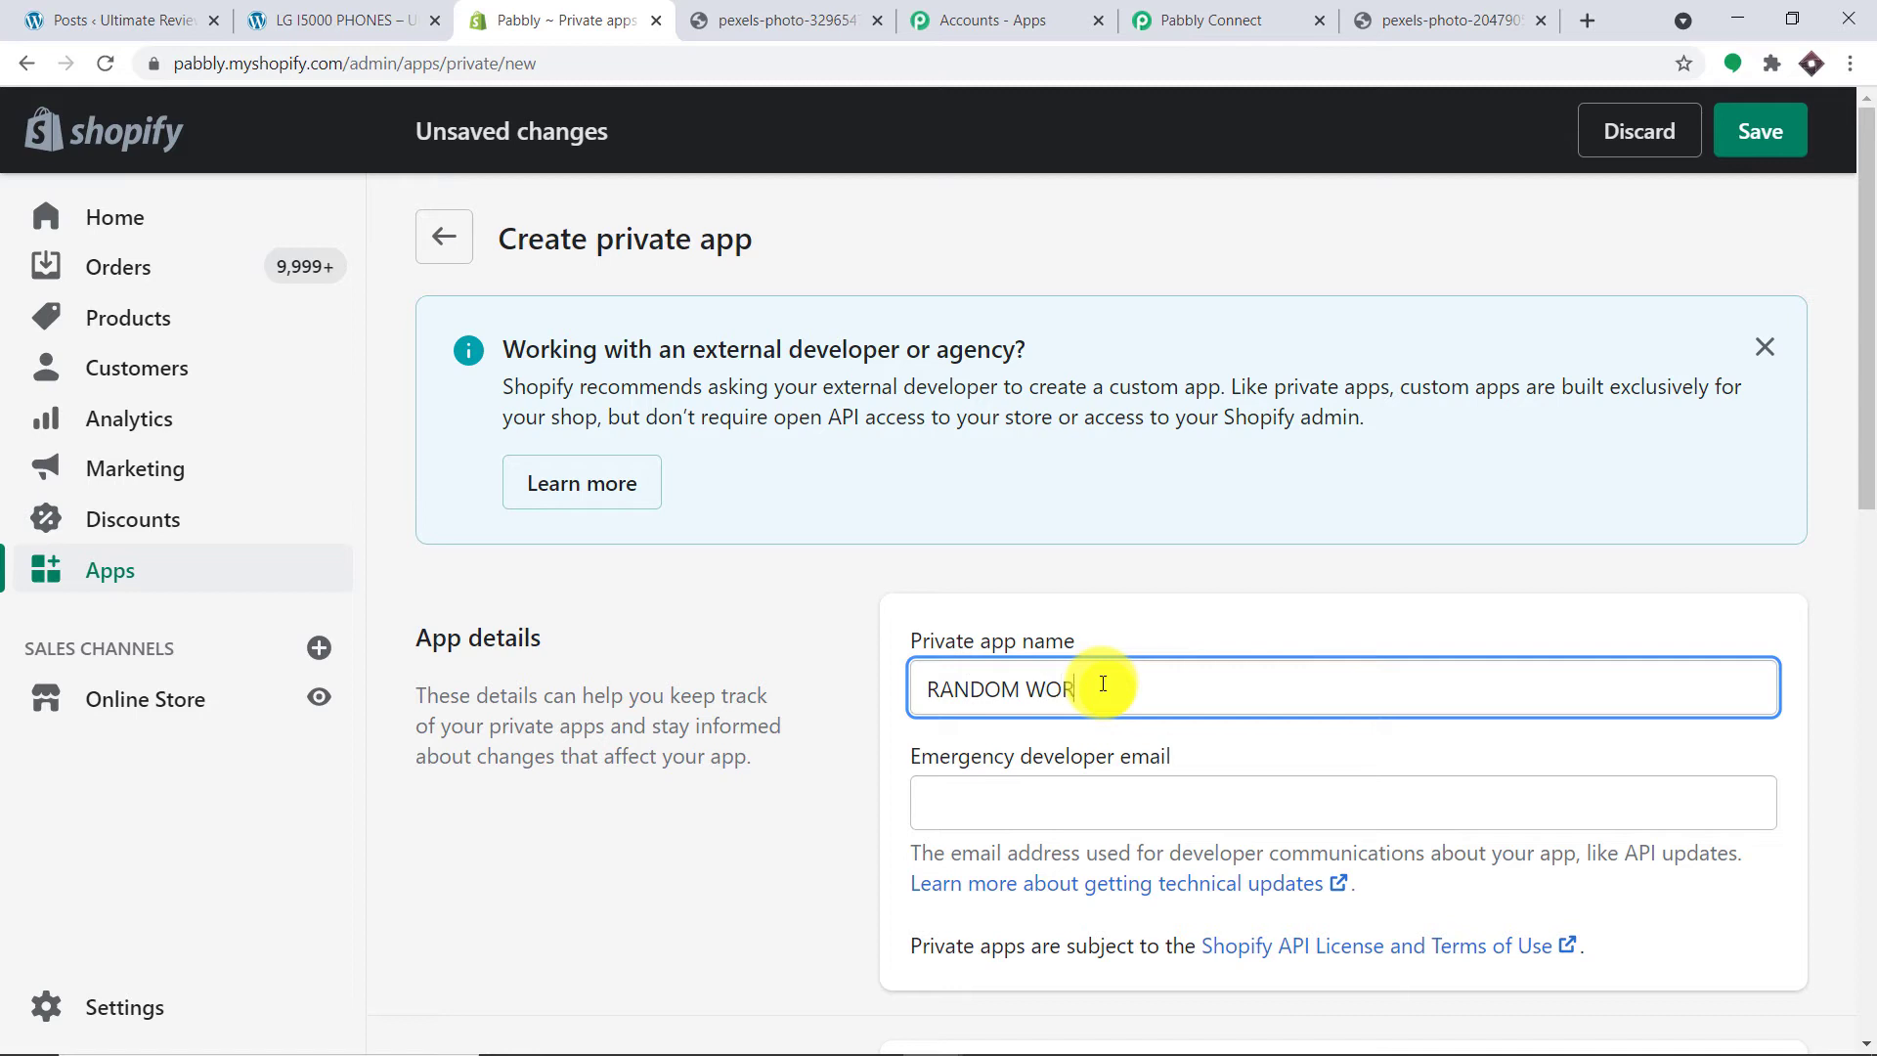
text(DPRESS POST)
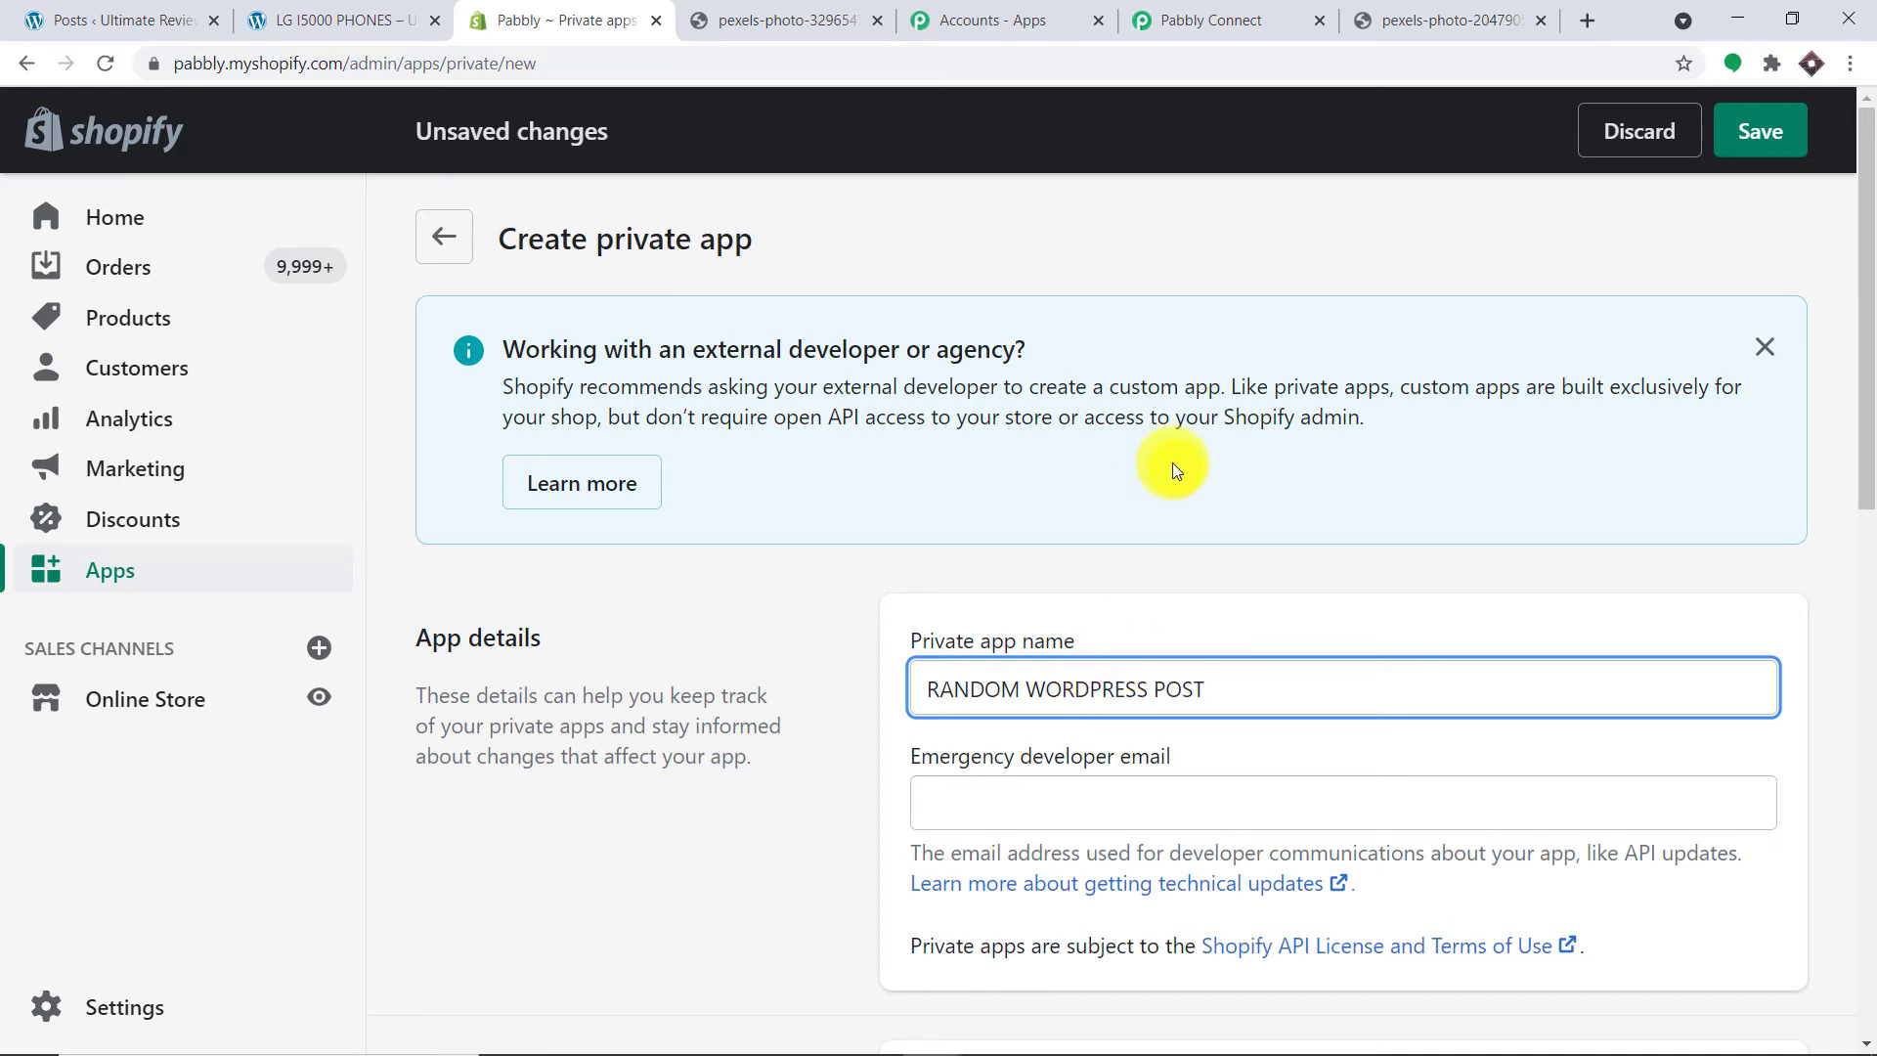
scroll(1183, 469, down, 2)
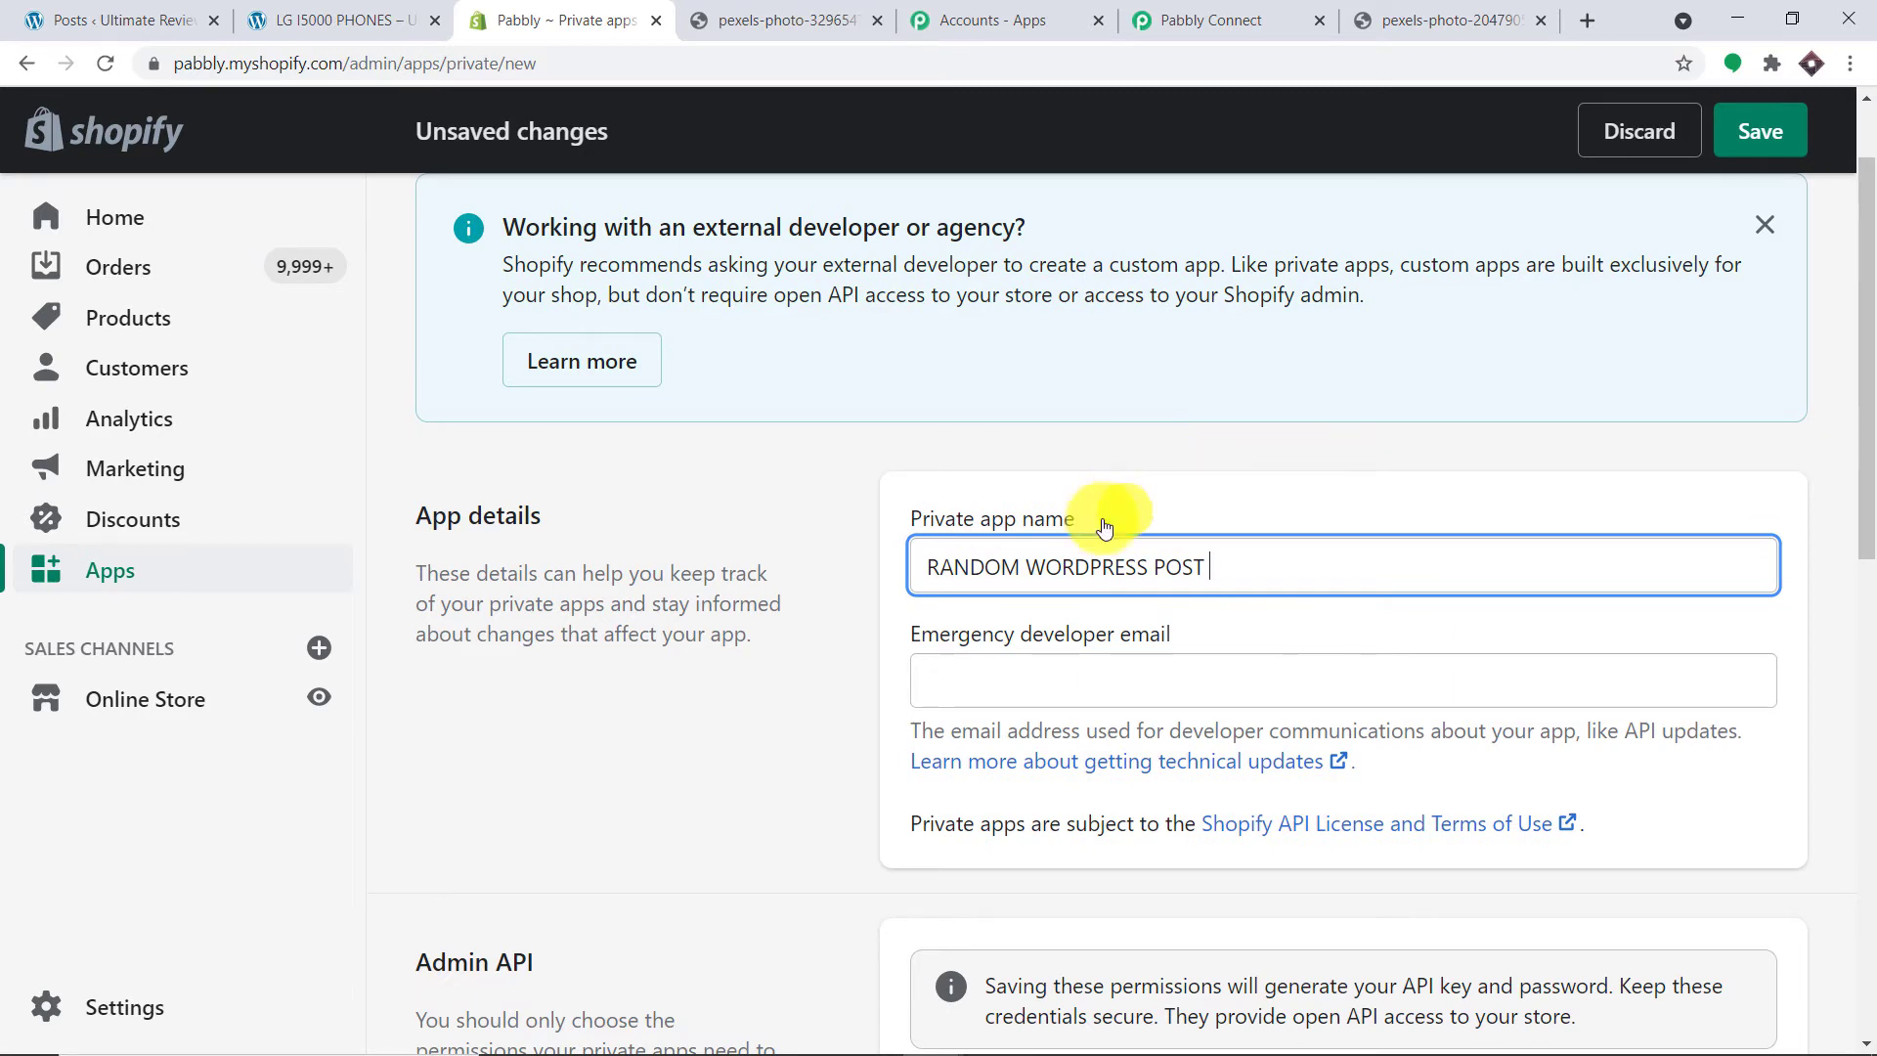
click(1057, 665)
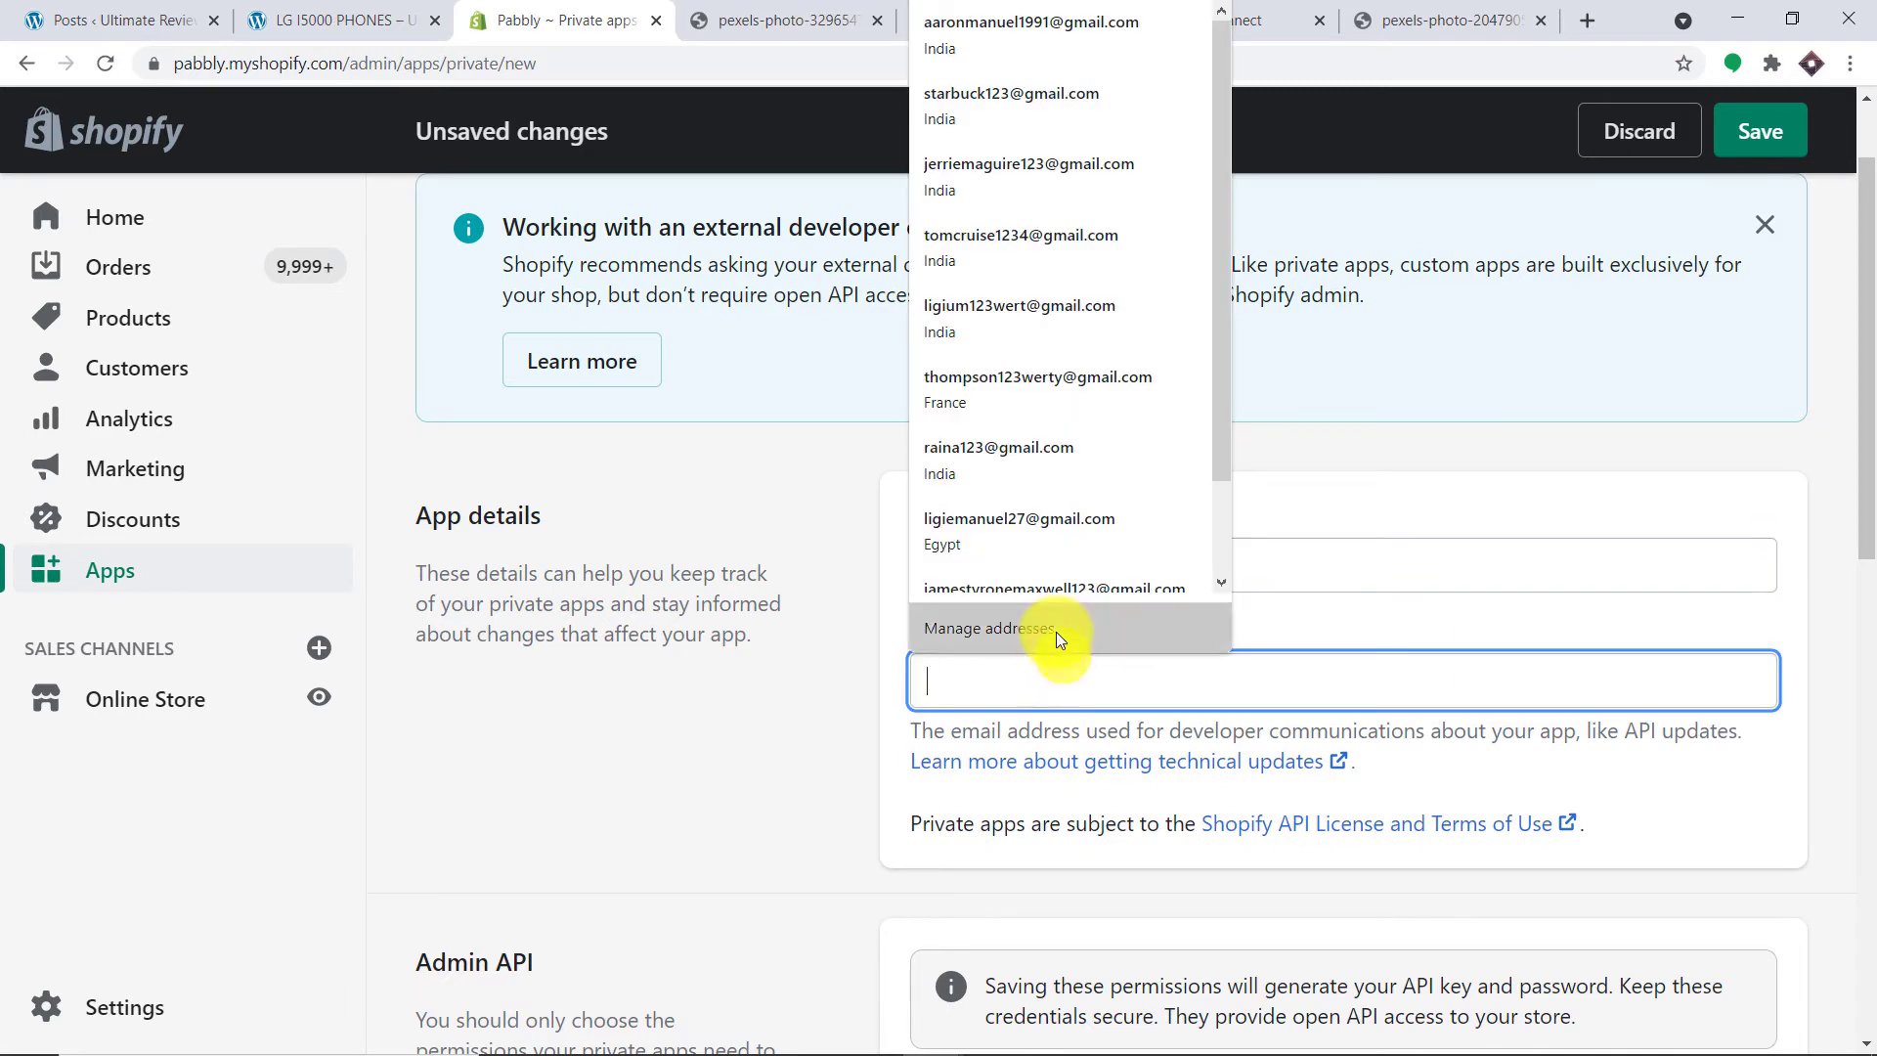
click(1045, 311)
scroll(1410, 443, down, 5)
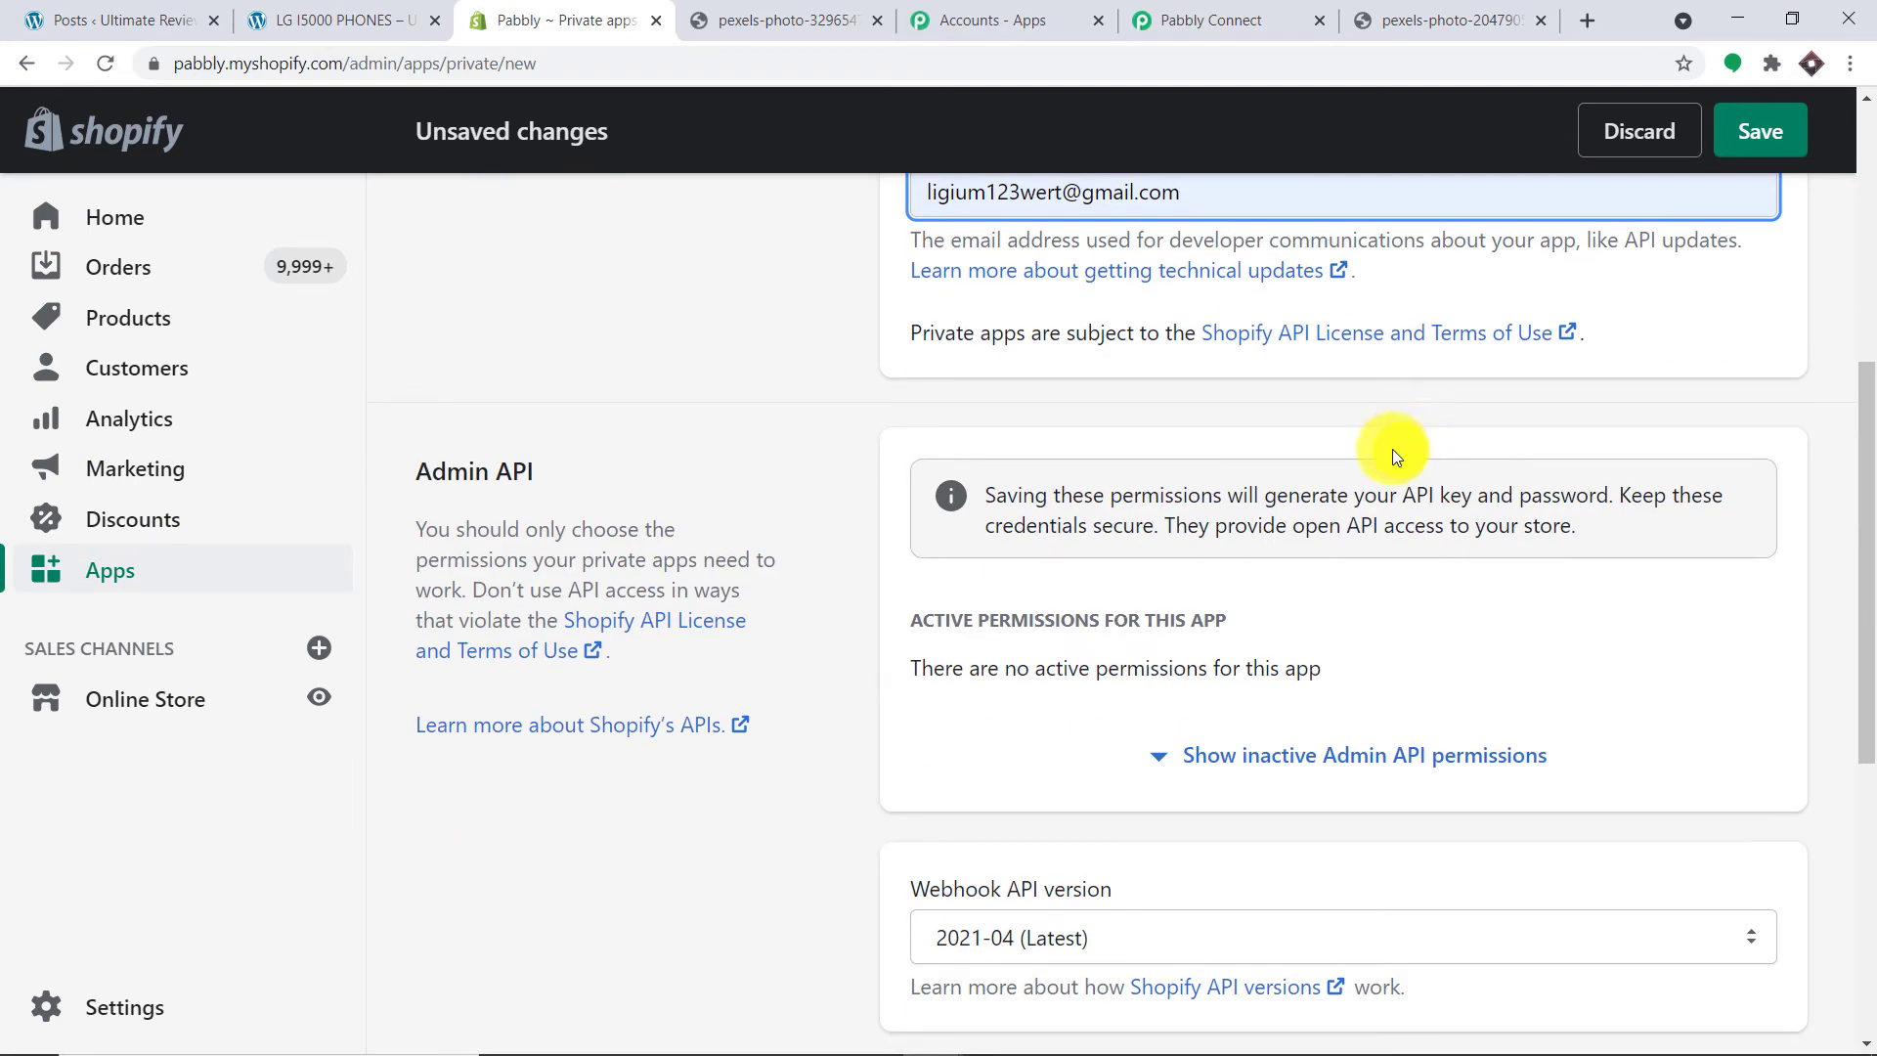
scroll(1392, 449, down, 1)
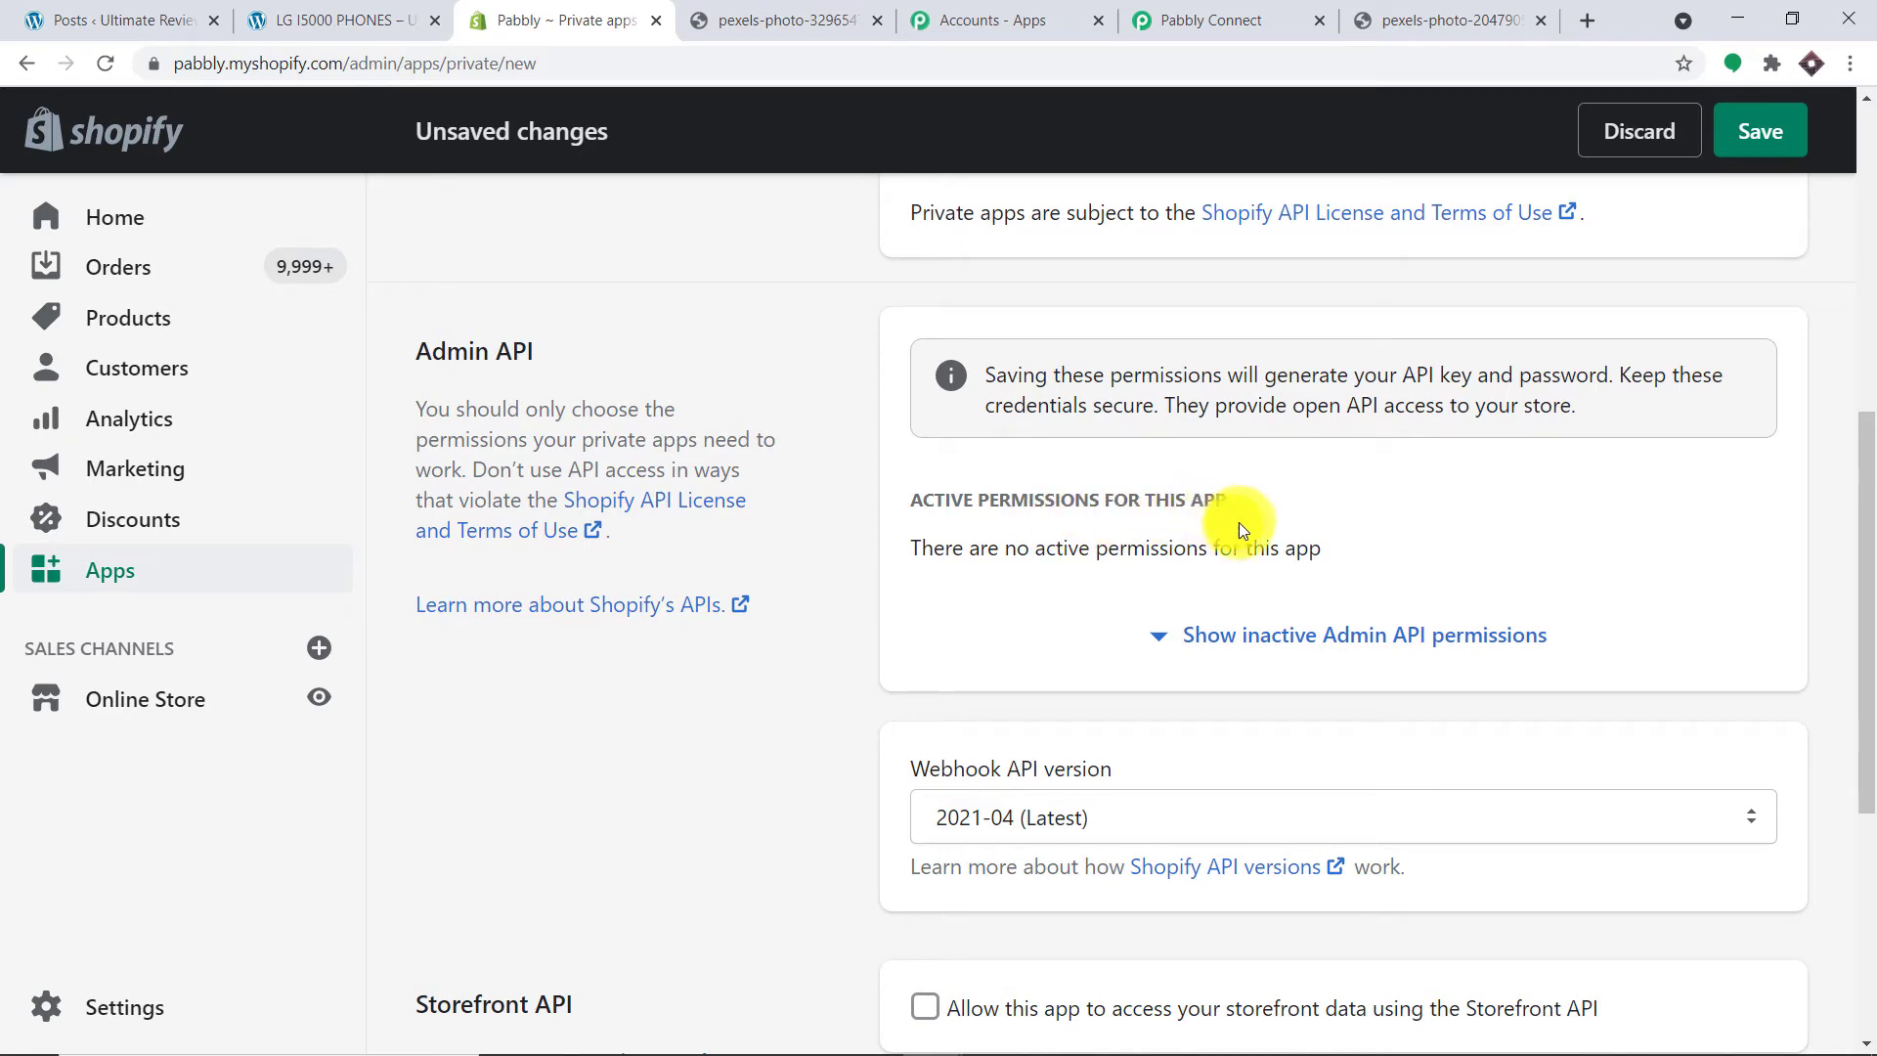
Step: Reveal the inactive Admin API permissions, set Products to Read and write, and save
click(1332, 640)
scroll(1795, 625, down, 12)
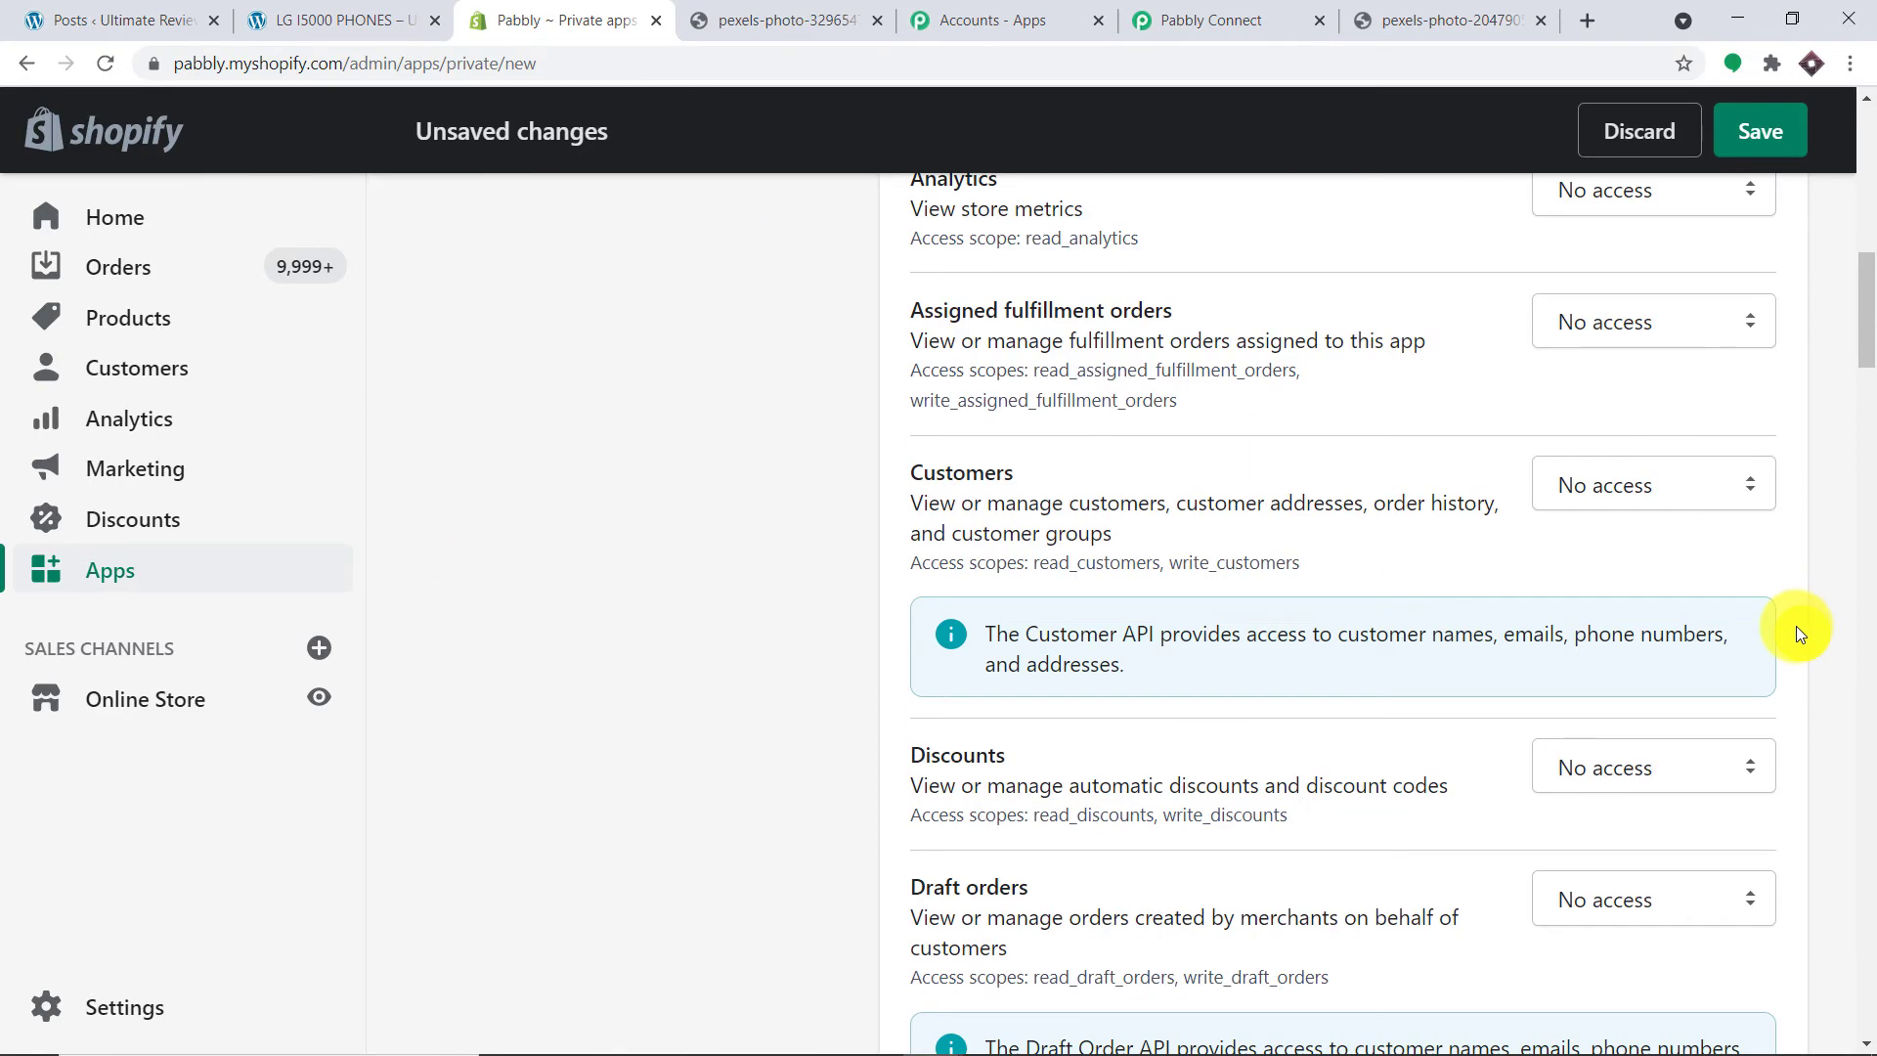
scroll(1785, 625, down, 9)
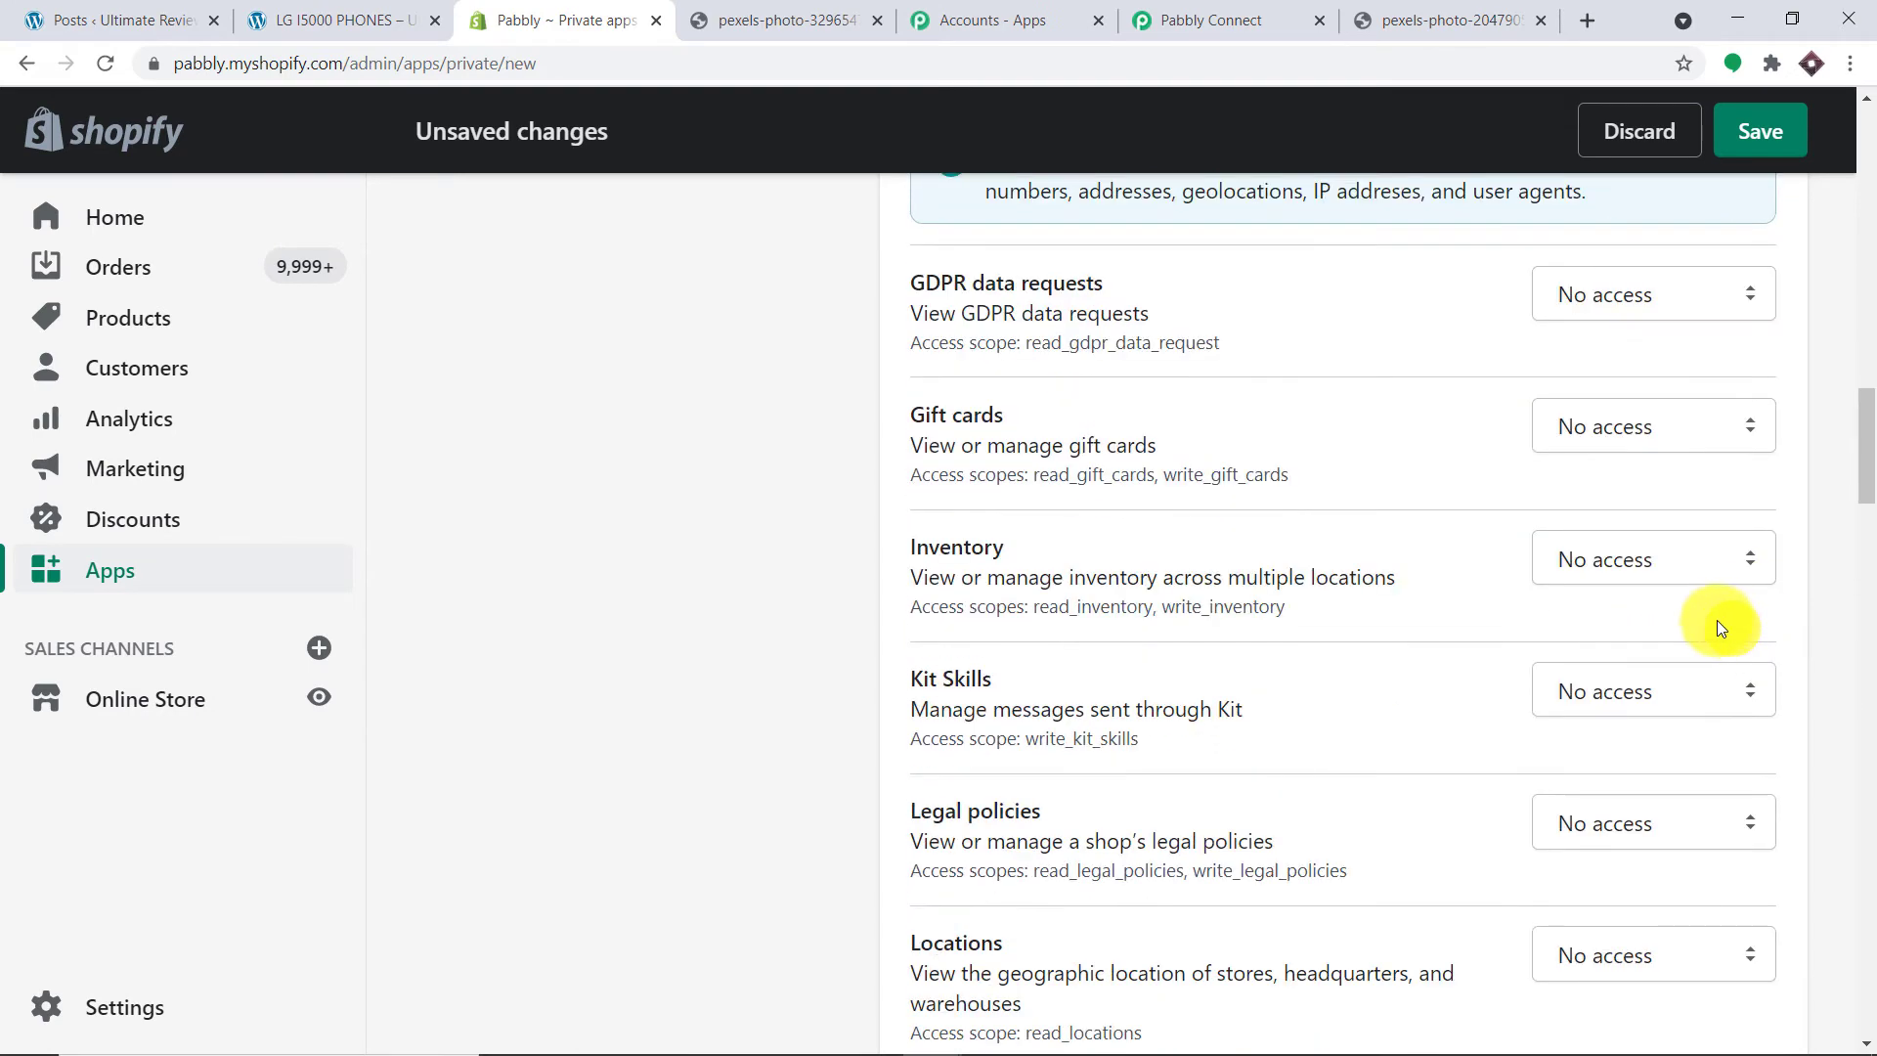
scroll(1201, 544, down, 7)
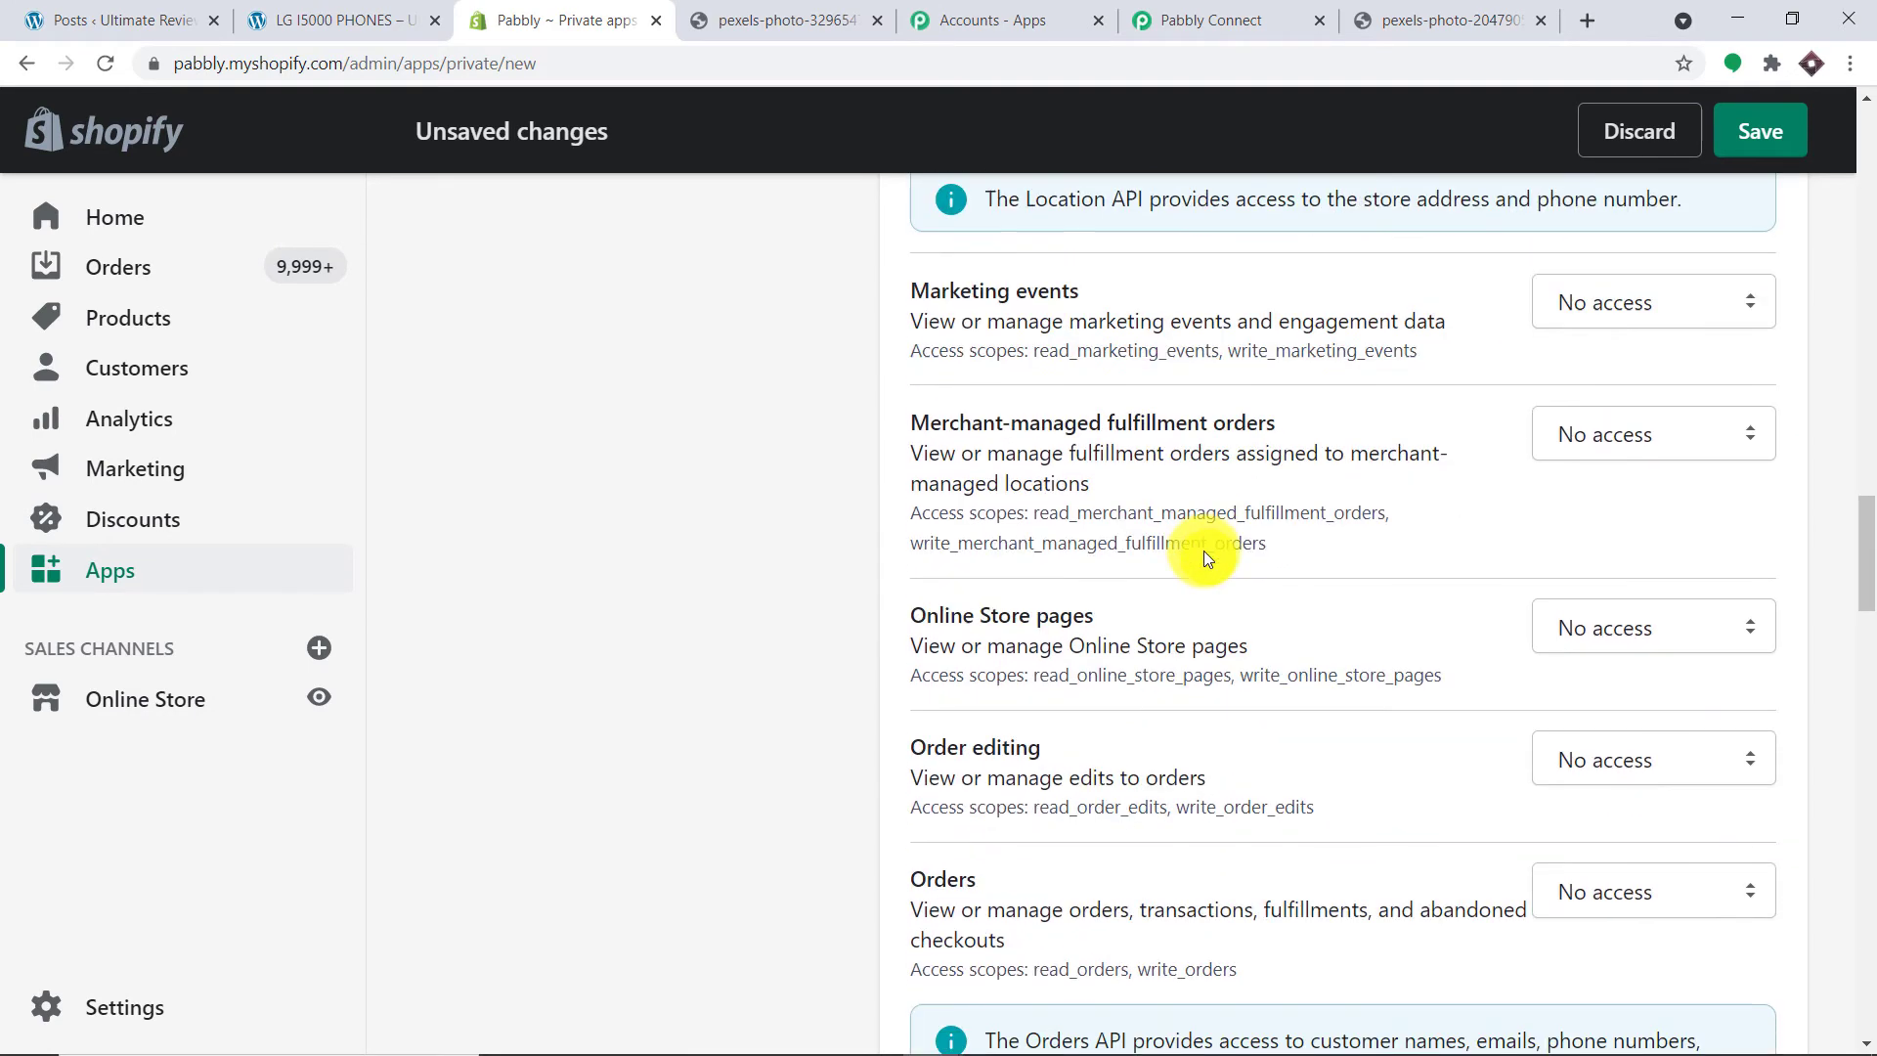
scroll(1292, 615, down, 2)
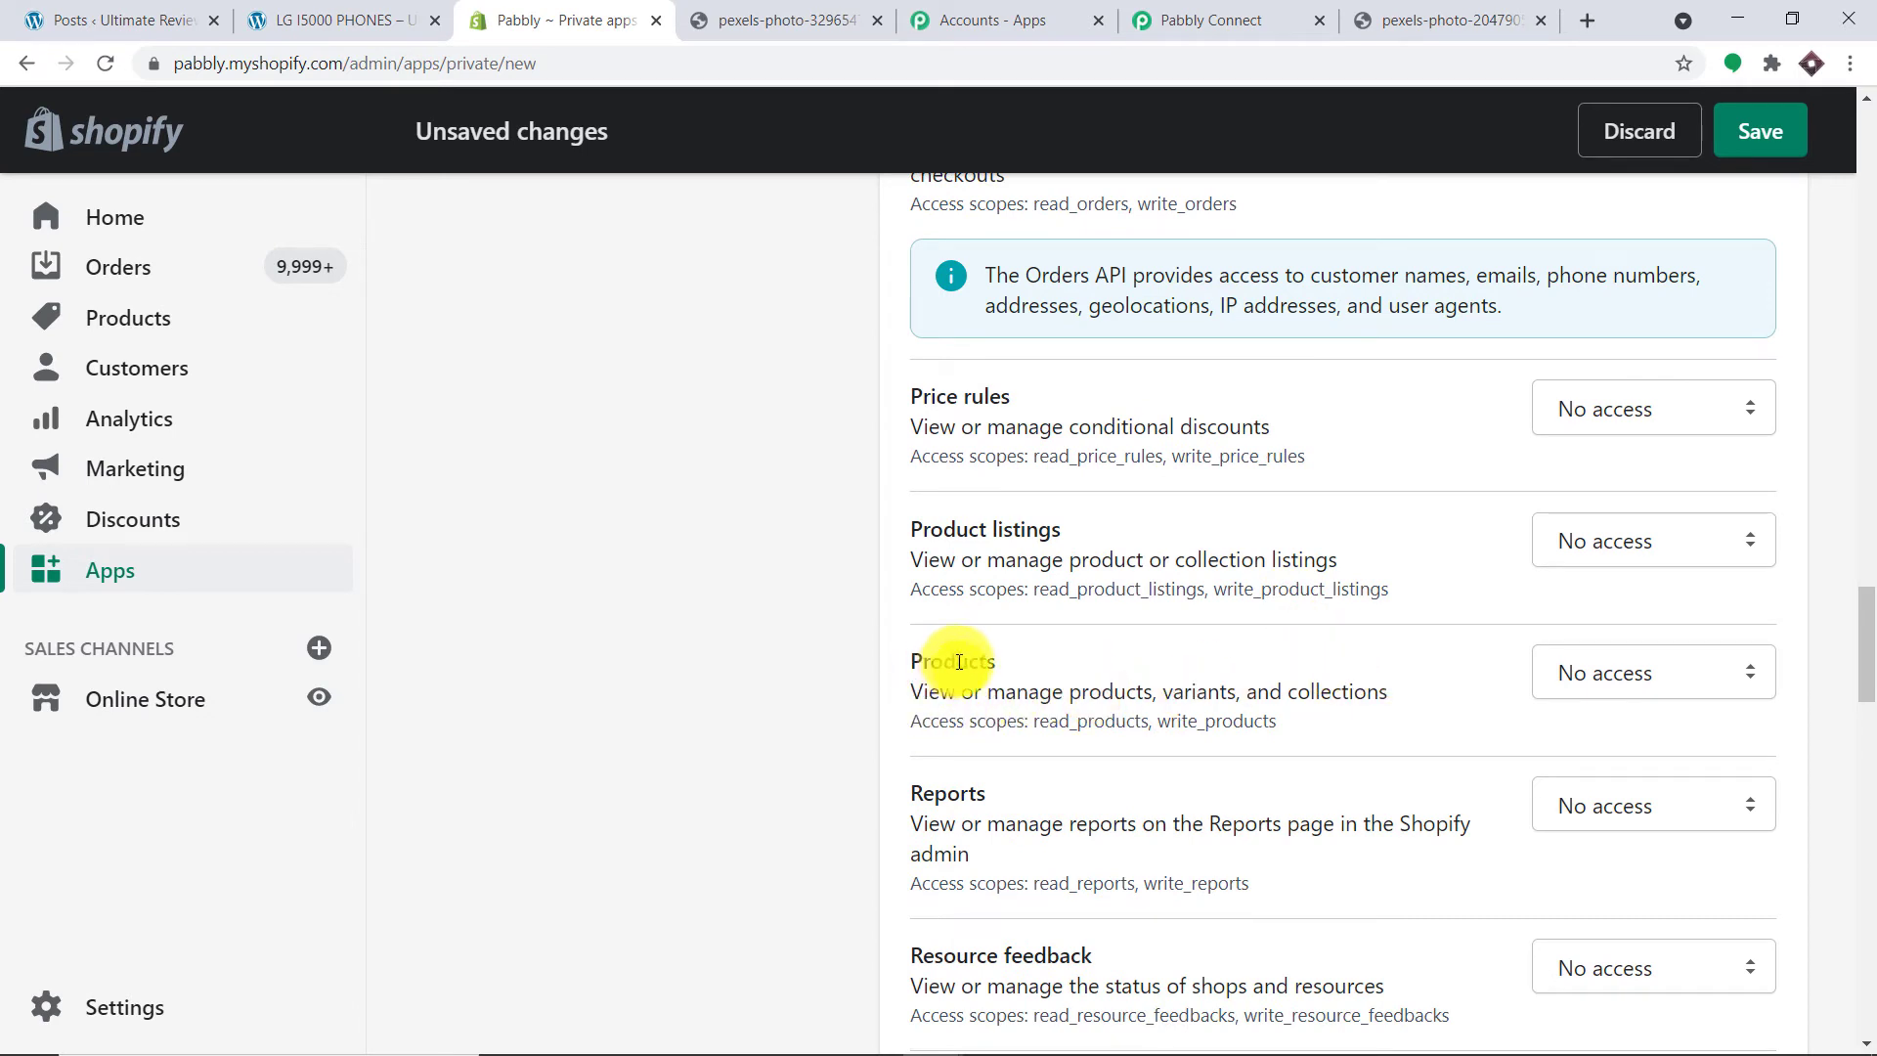
click(1580, 678)
click(1599, 787)
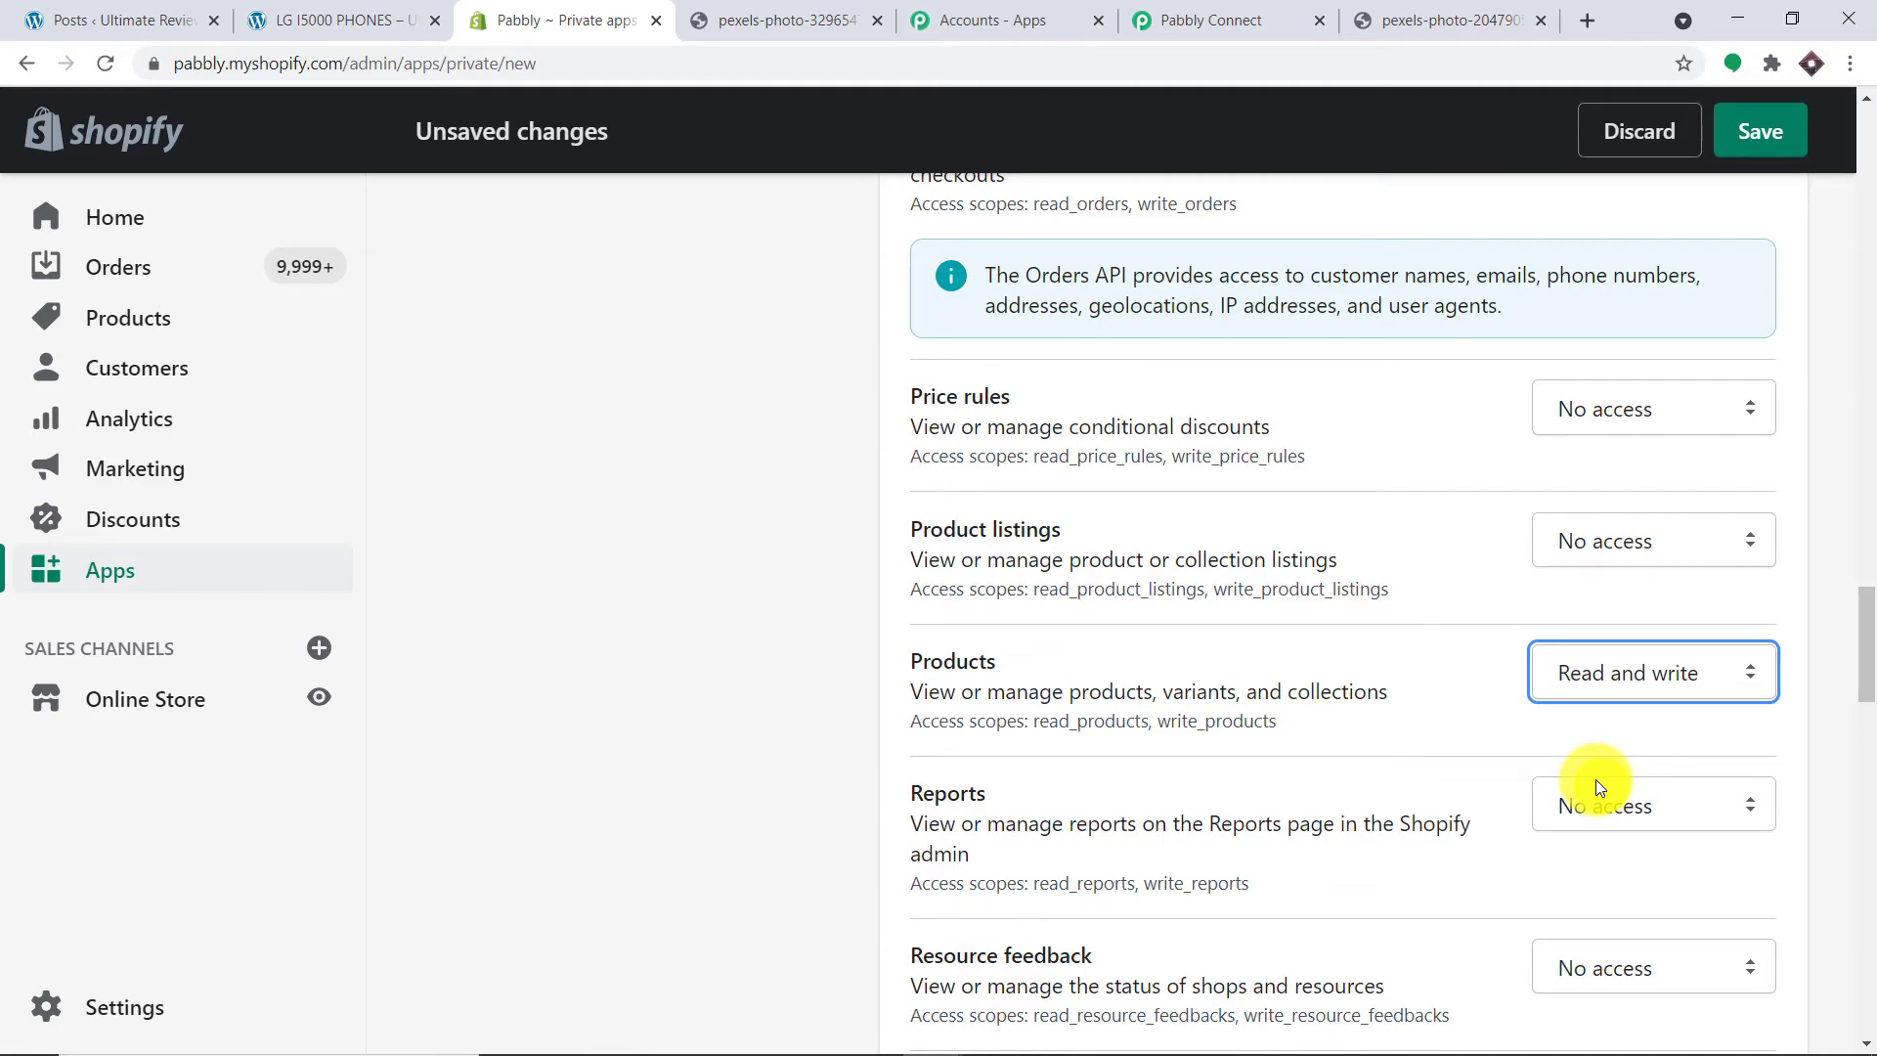
drag(1869, 683, 1867, 132)
click(1762, 137)
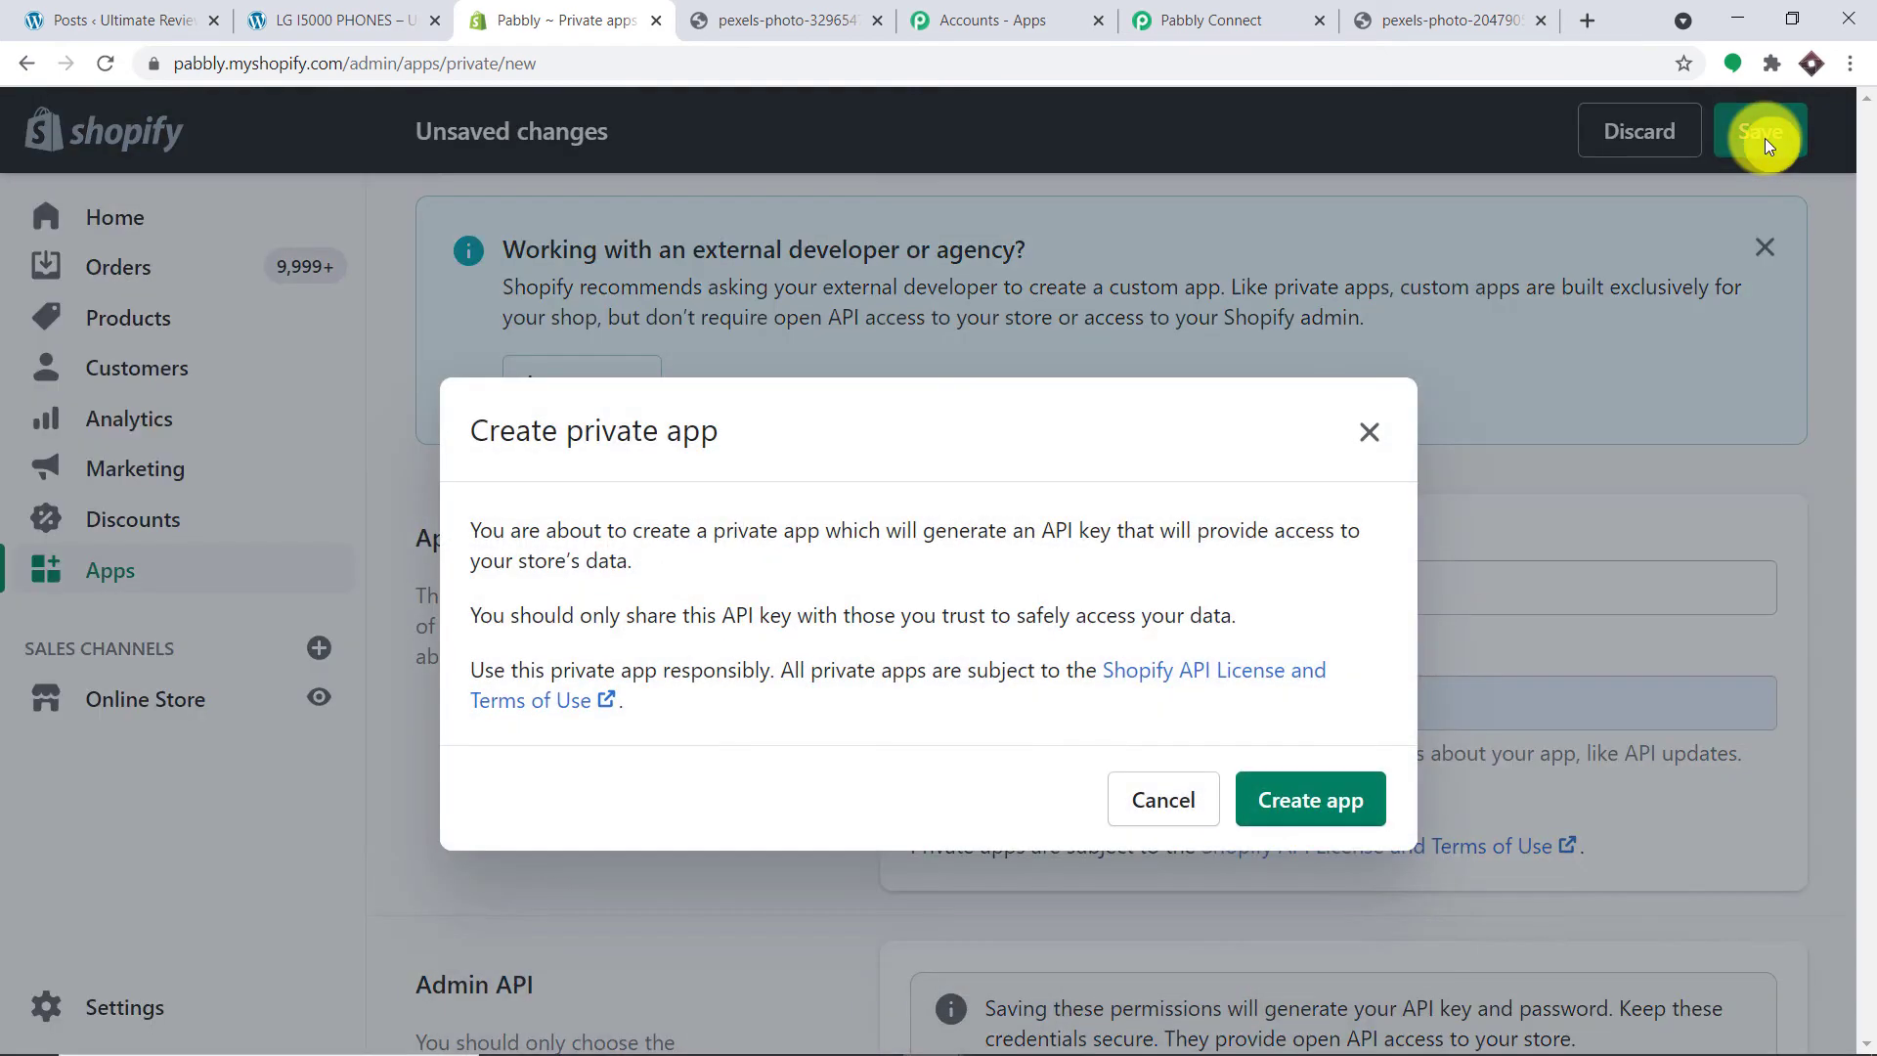
Step: Confirm creating the app, copy its Admin API password, and go back to Pabbly Connect
click(1321, 803)
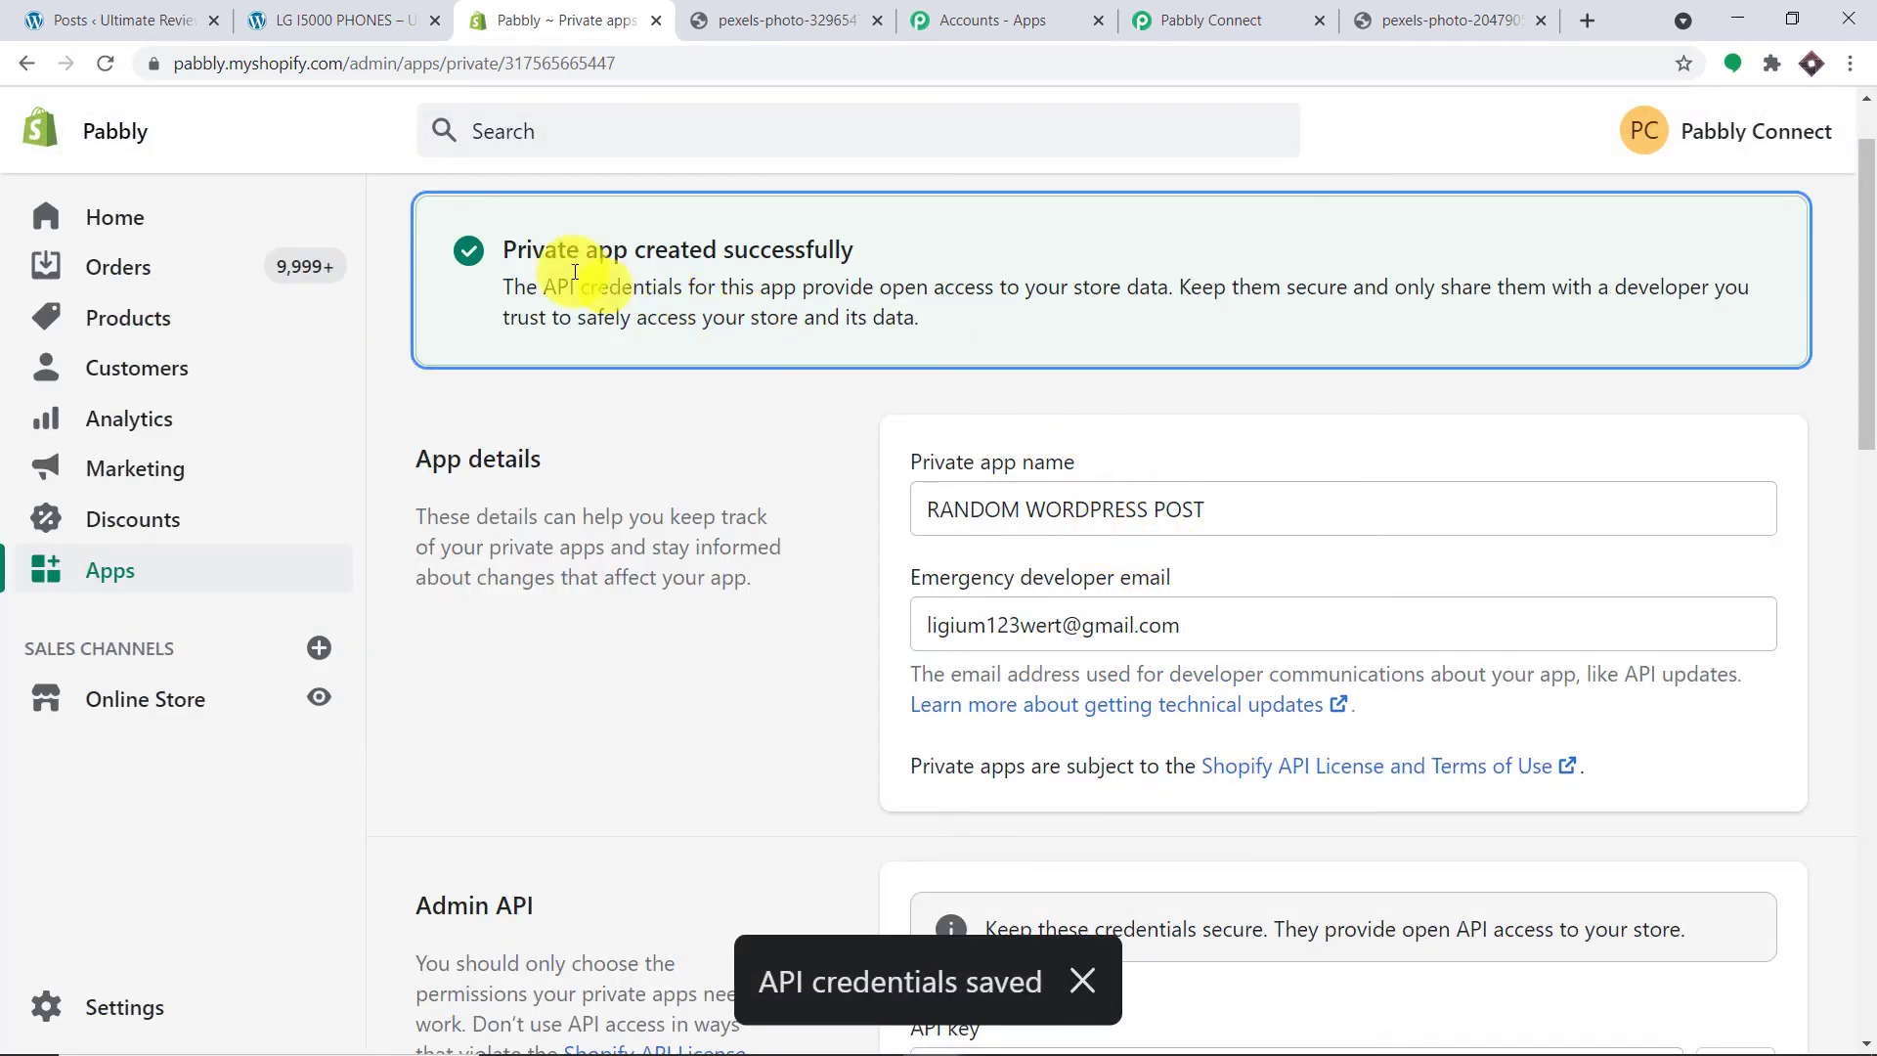
scroll(1063, 379, down, 5)
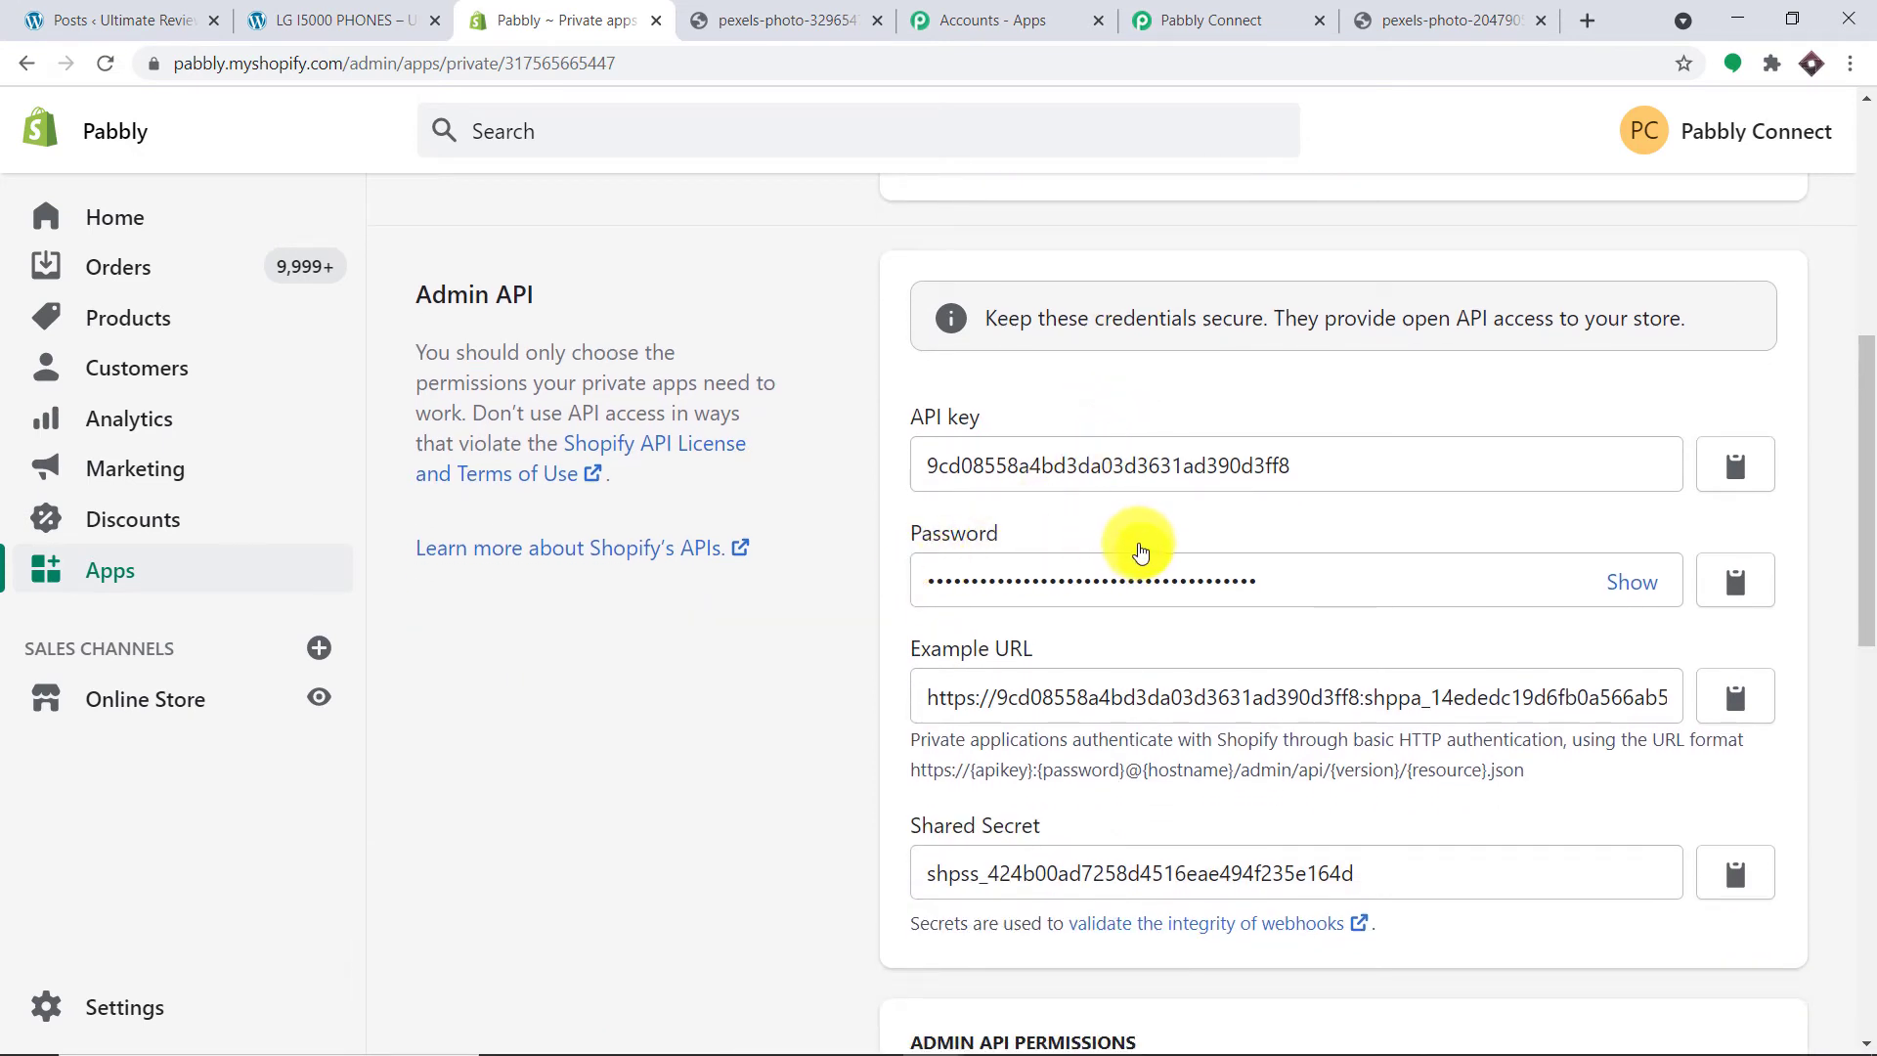
click(1618, 583)
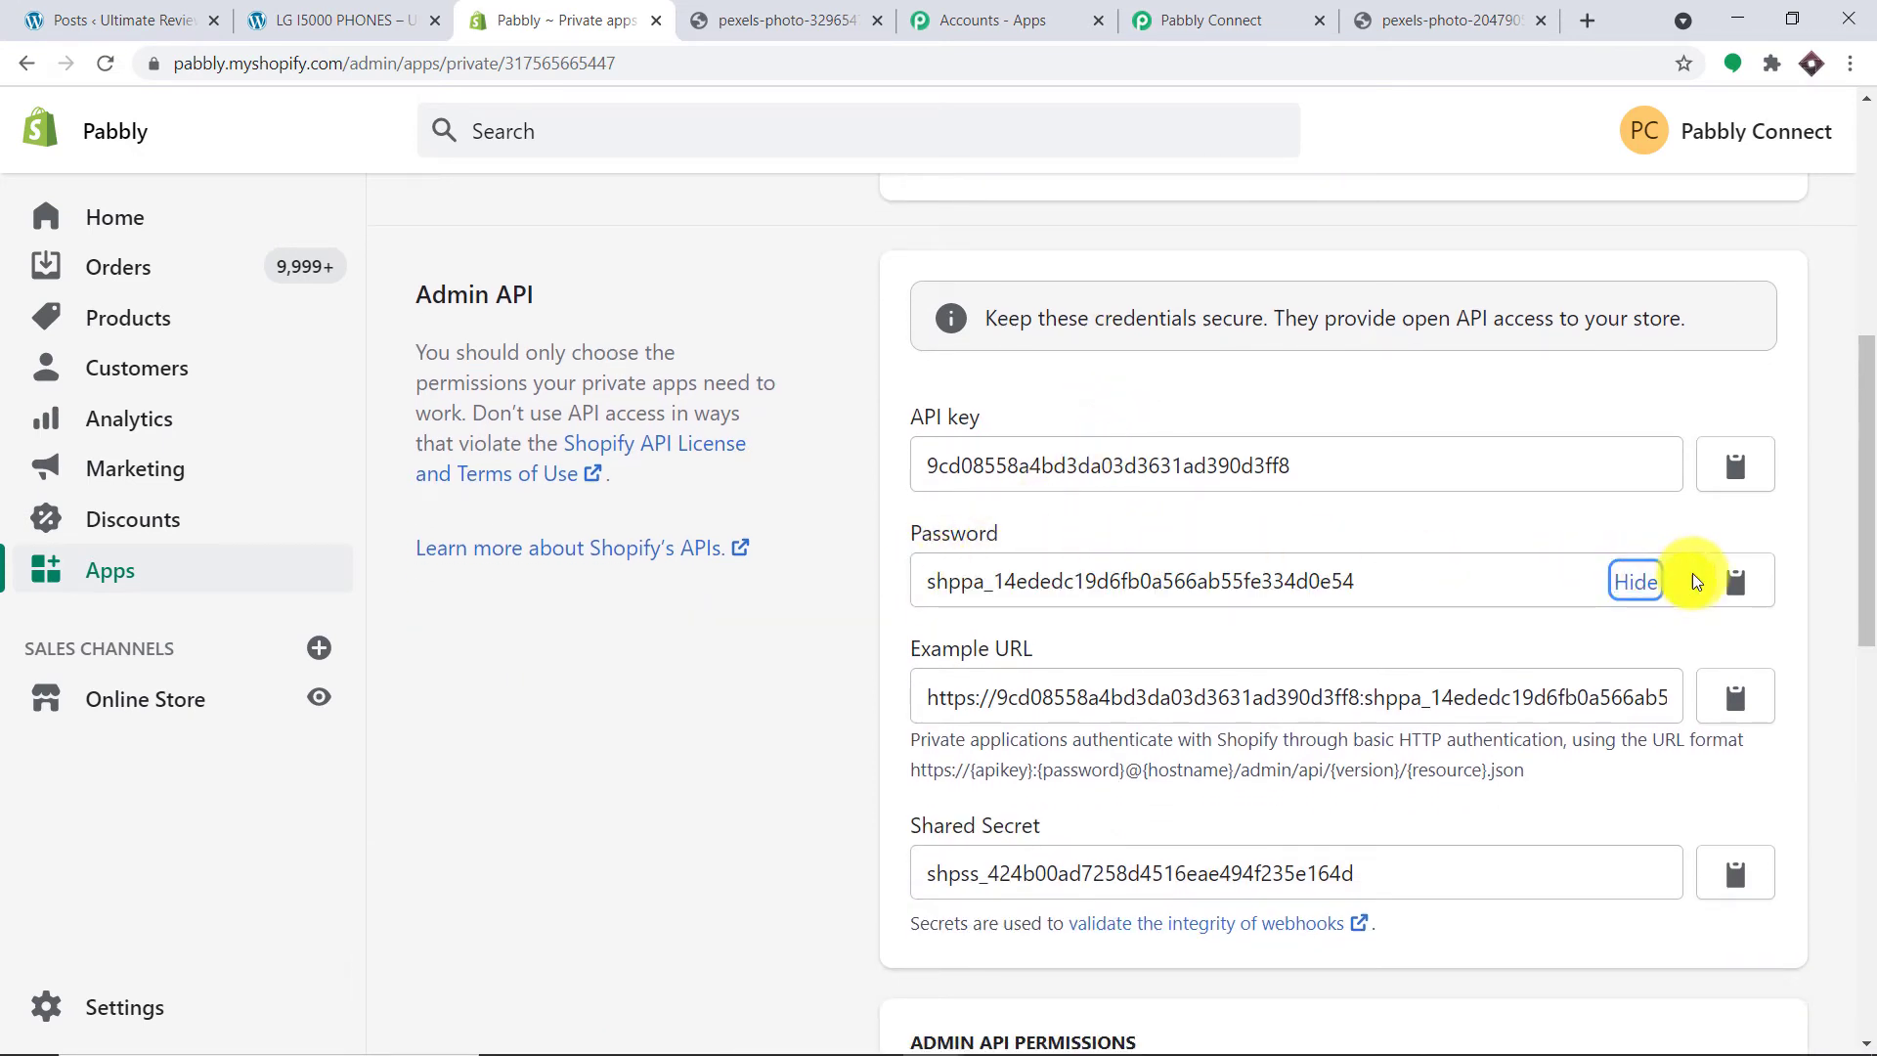
click(1736, 584)
click(1148, 20)
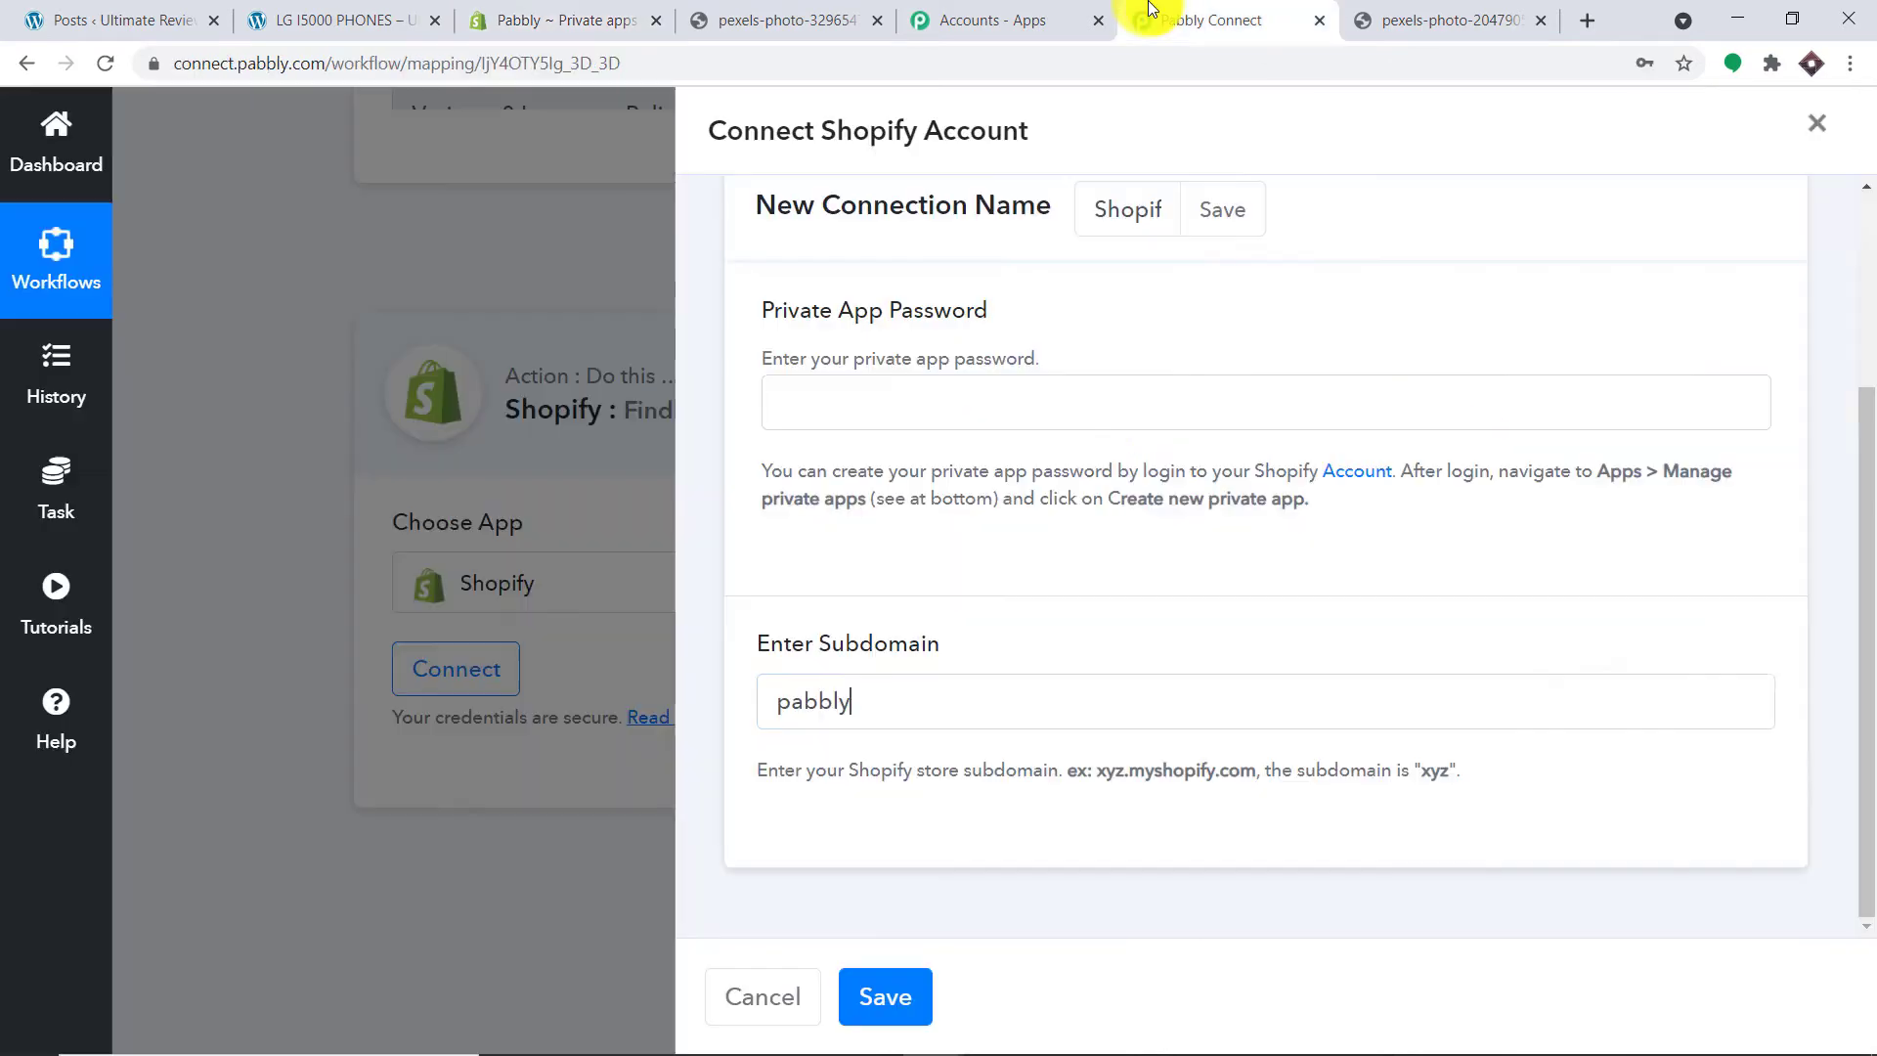
Step: Paste the copied private app password and save the Shopify connection
click(834, 408)
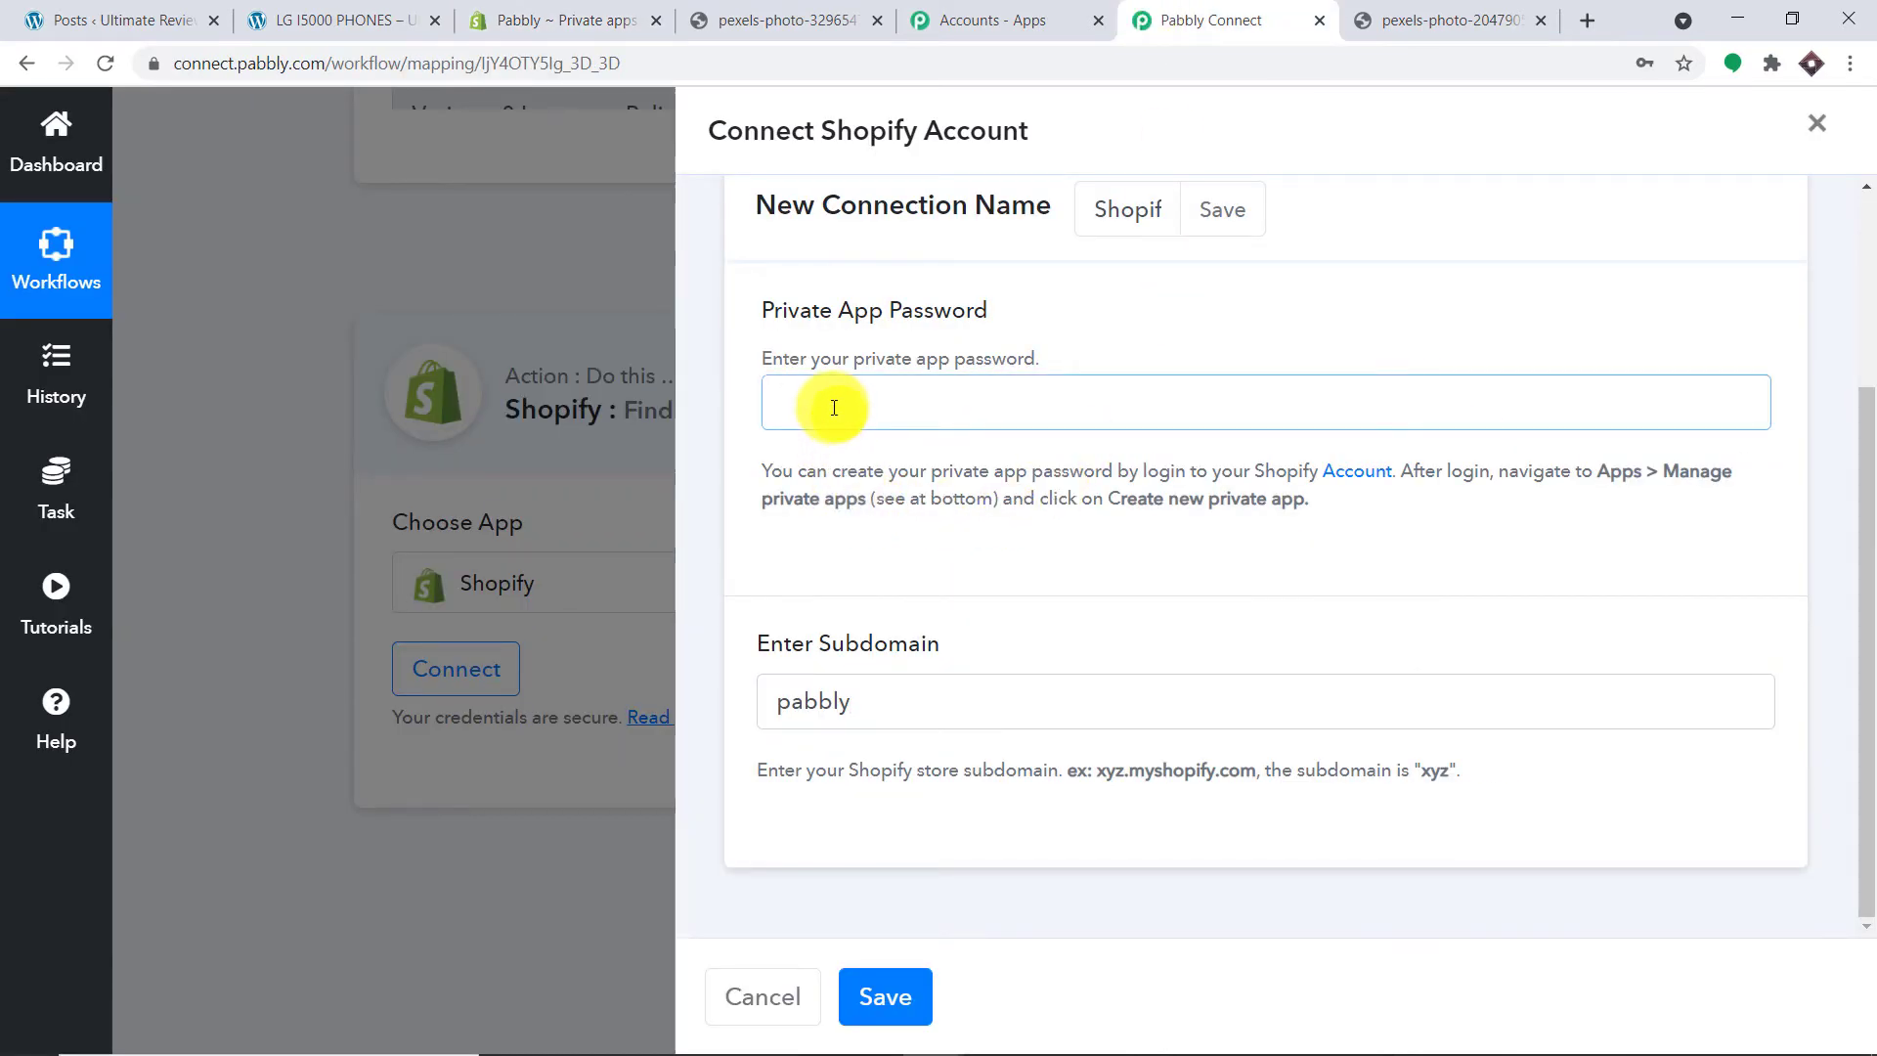
key(ctrl+v)
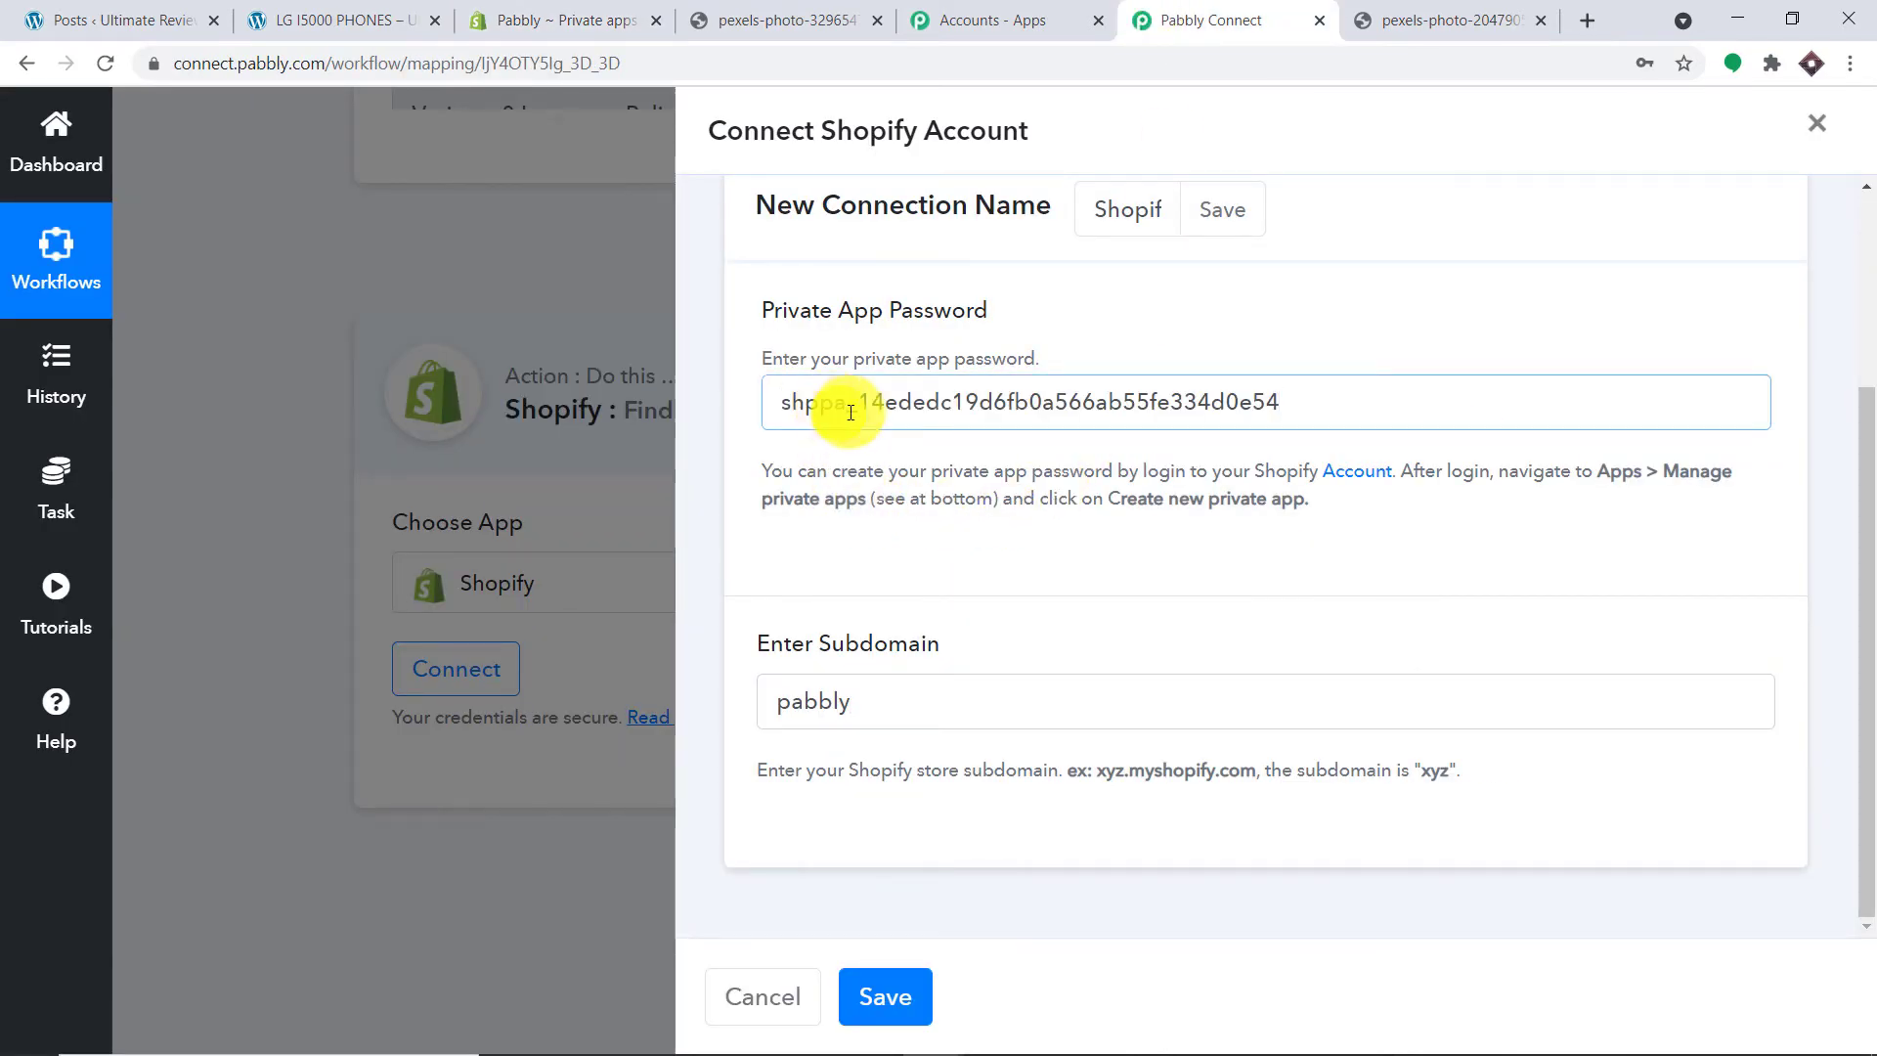
click(883, 994)
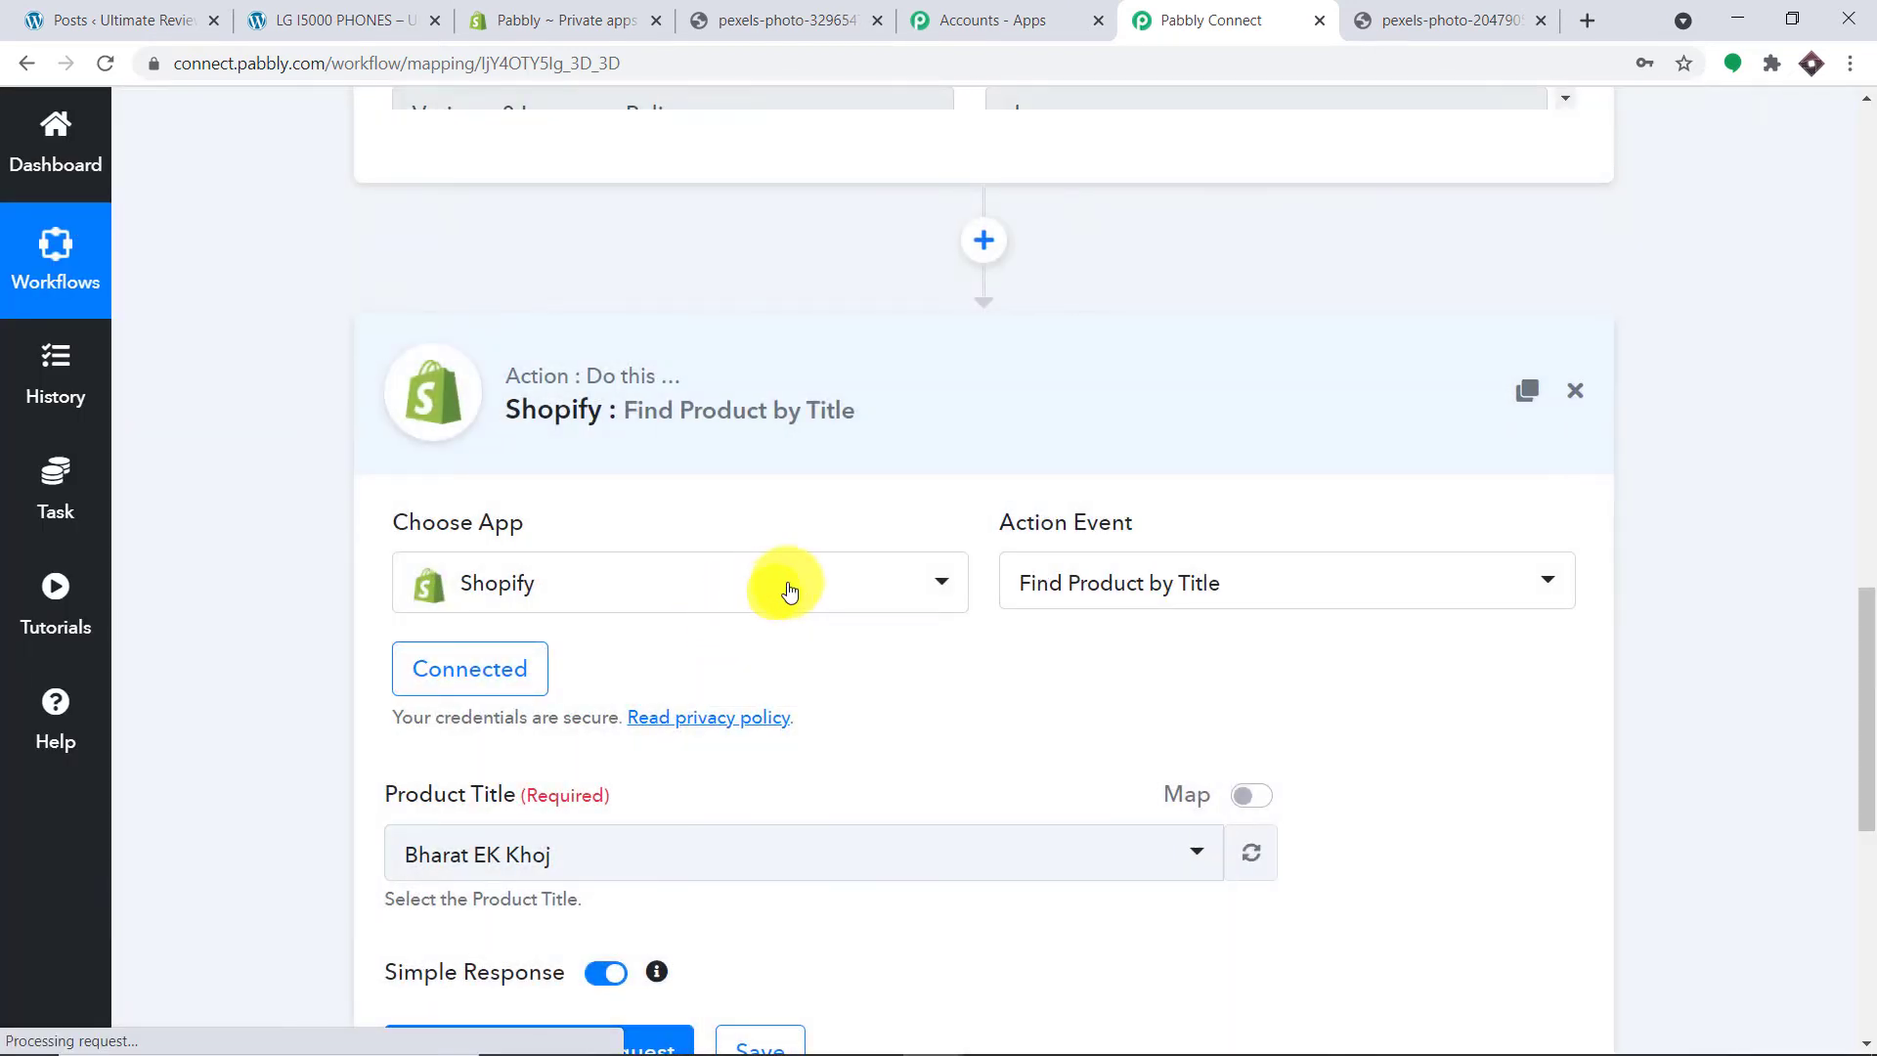
Step: Review the trigger's Response Received fields, selecting the Variants 0 Id and Product Id values
scroll(784, 586, down, 3)
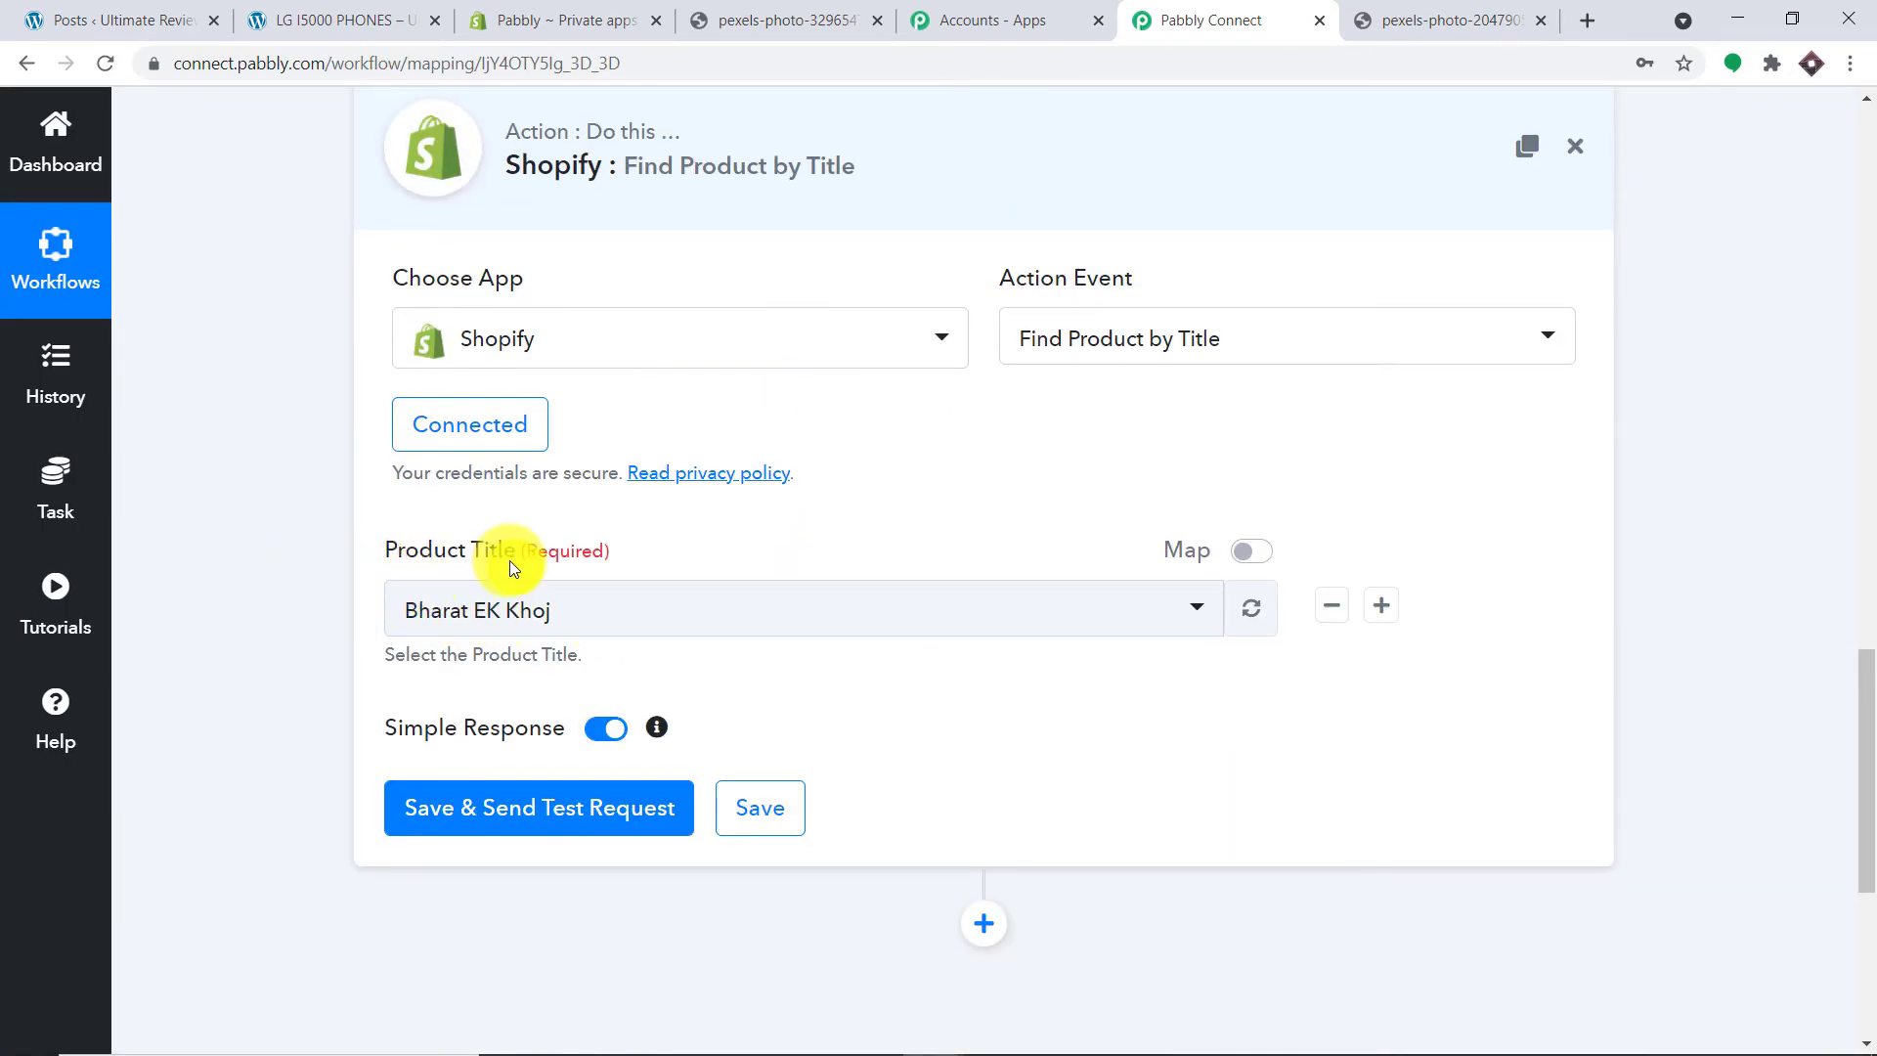
scroll(651, 548, up, 10)
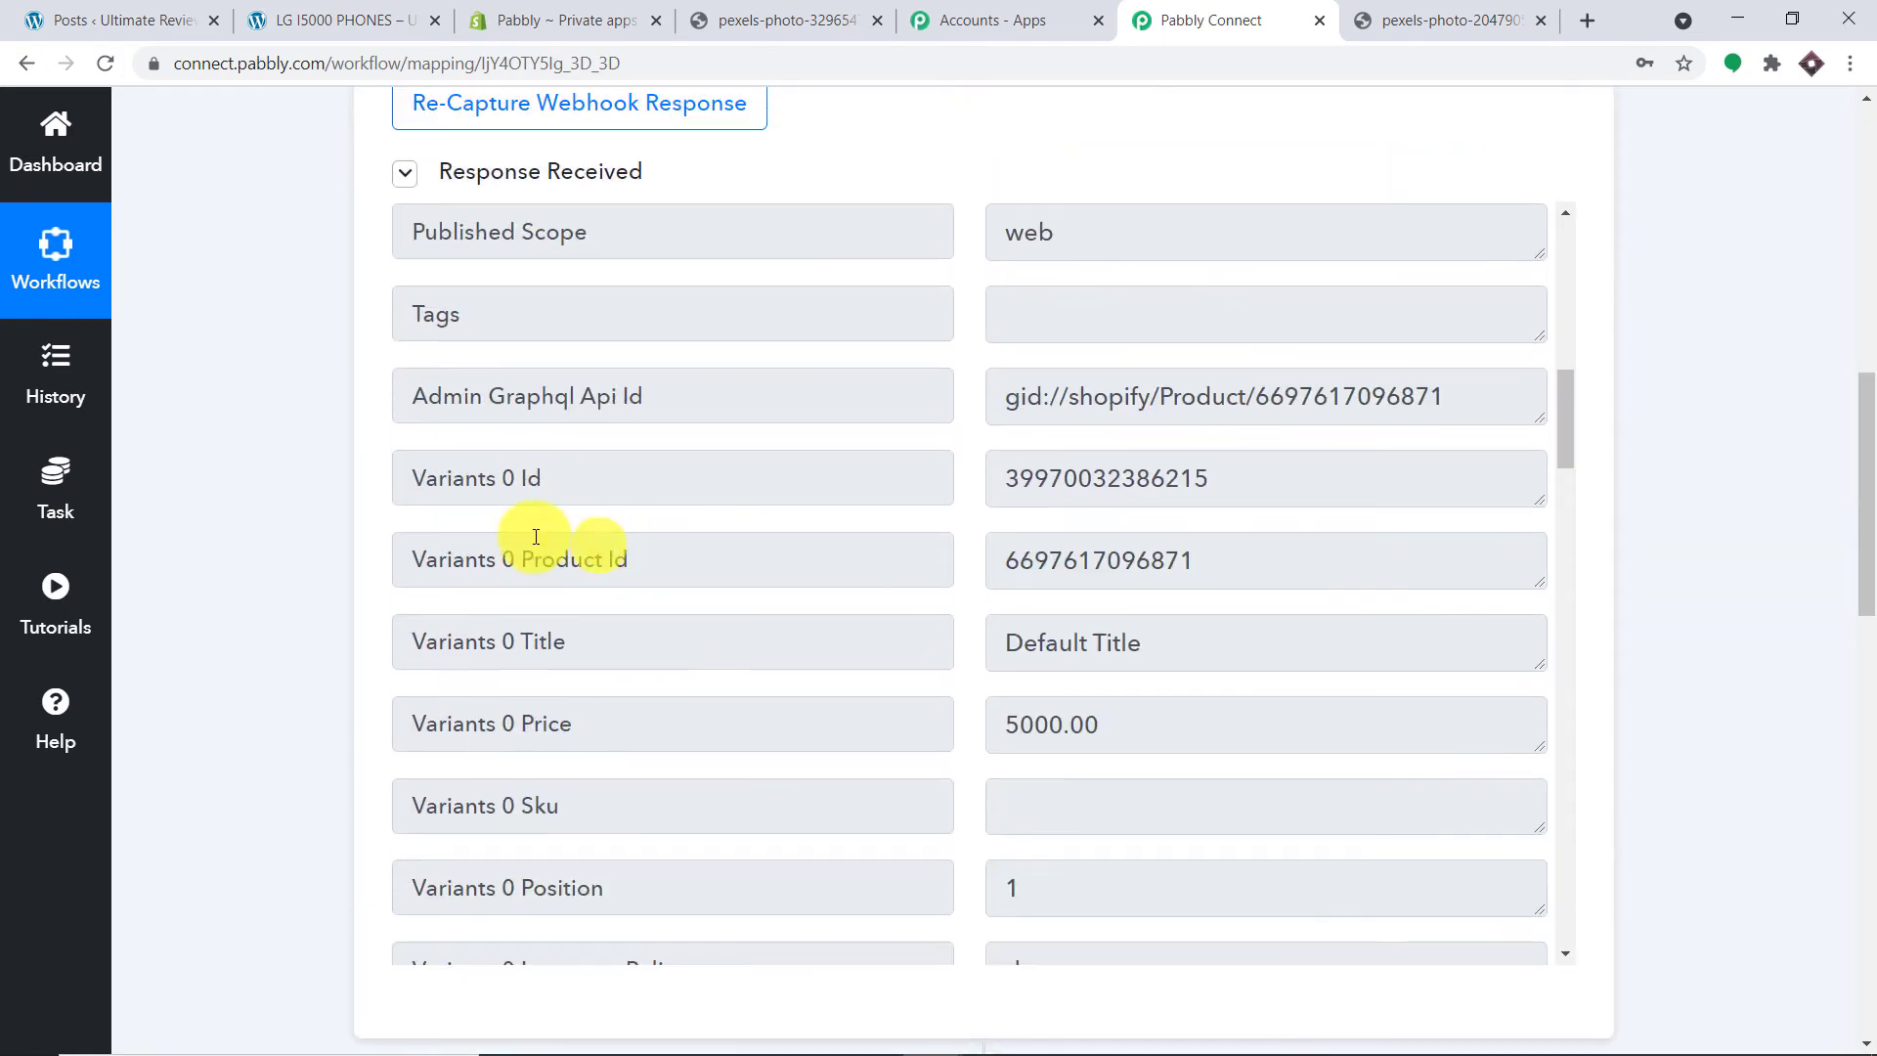
drag(1209, 479, 1019, 476)
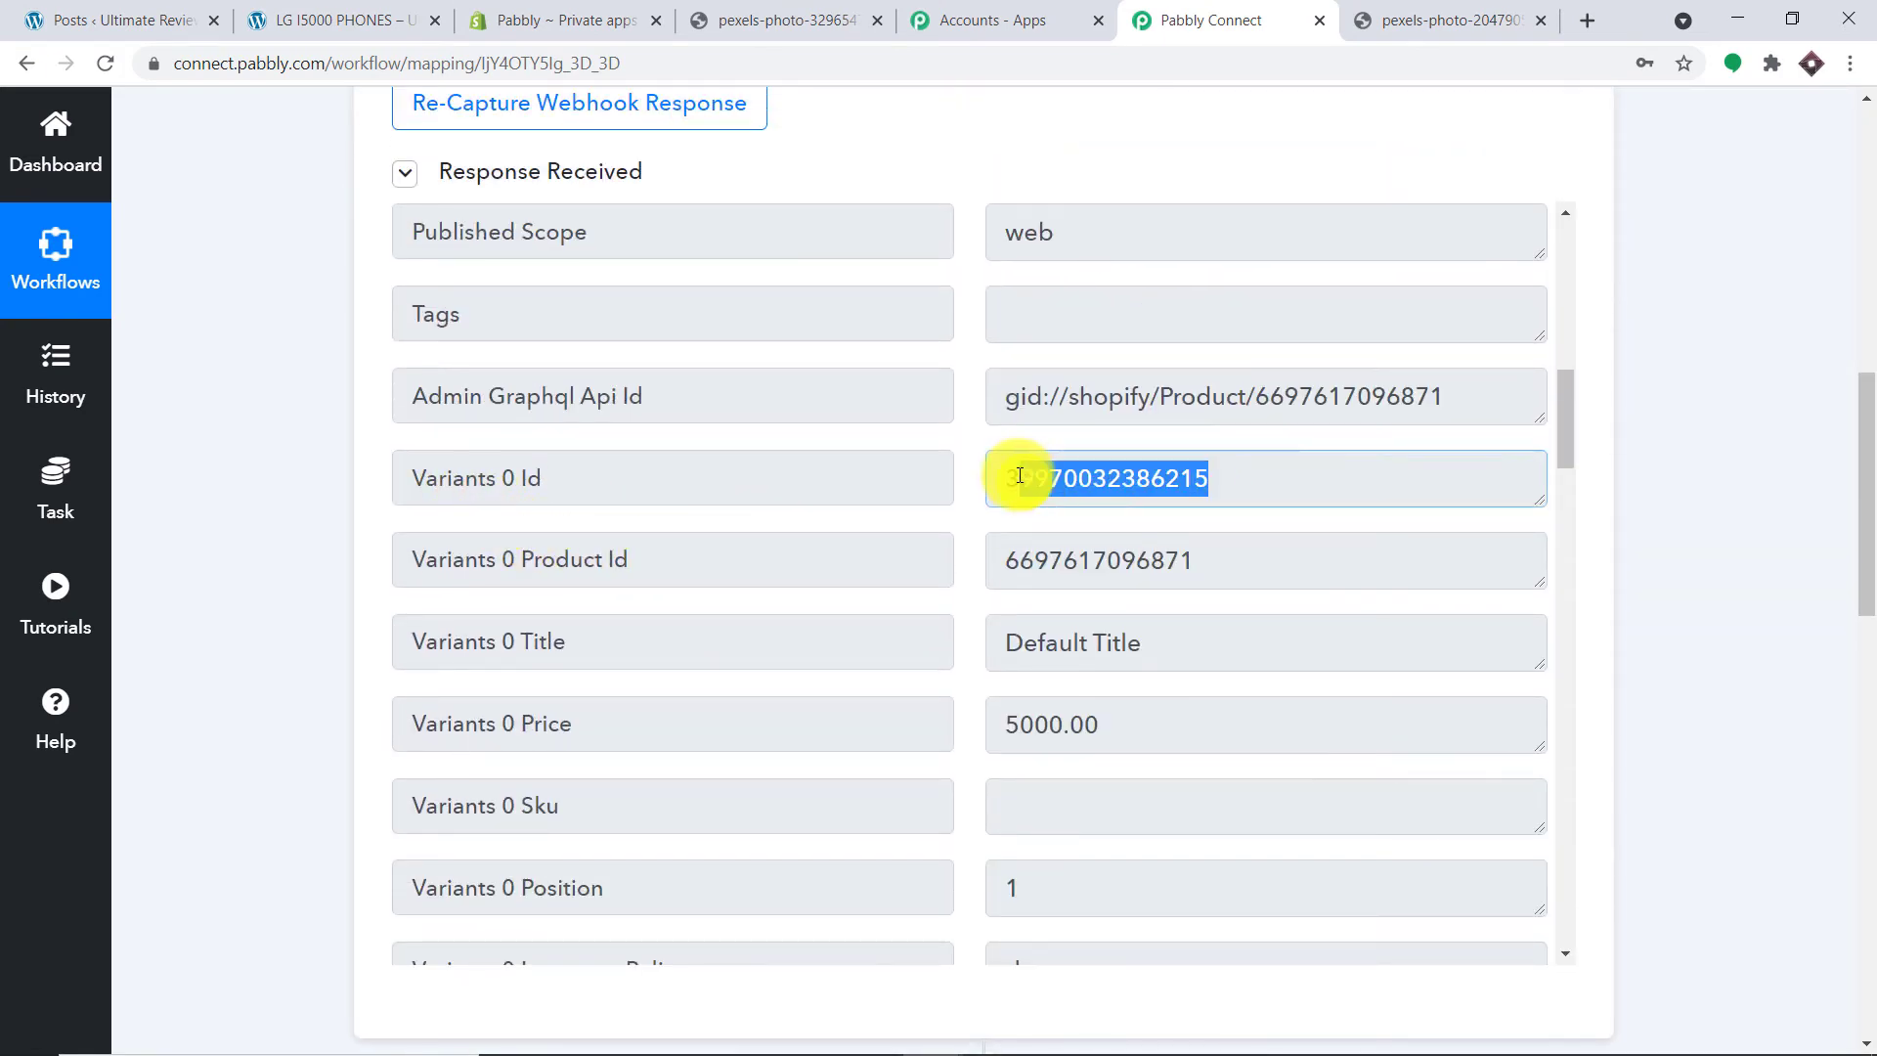
drag(1216, 559, 1002, 559)
drag(1857, 533, 1857, 840)
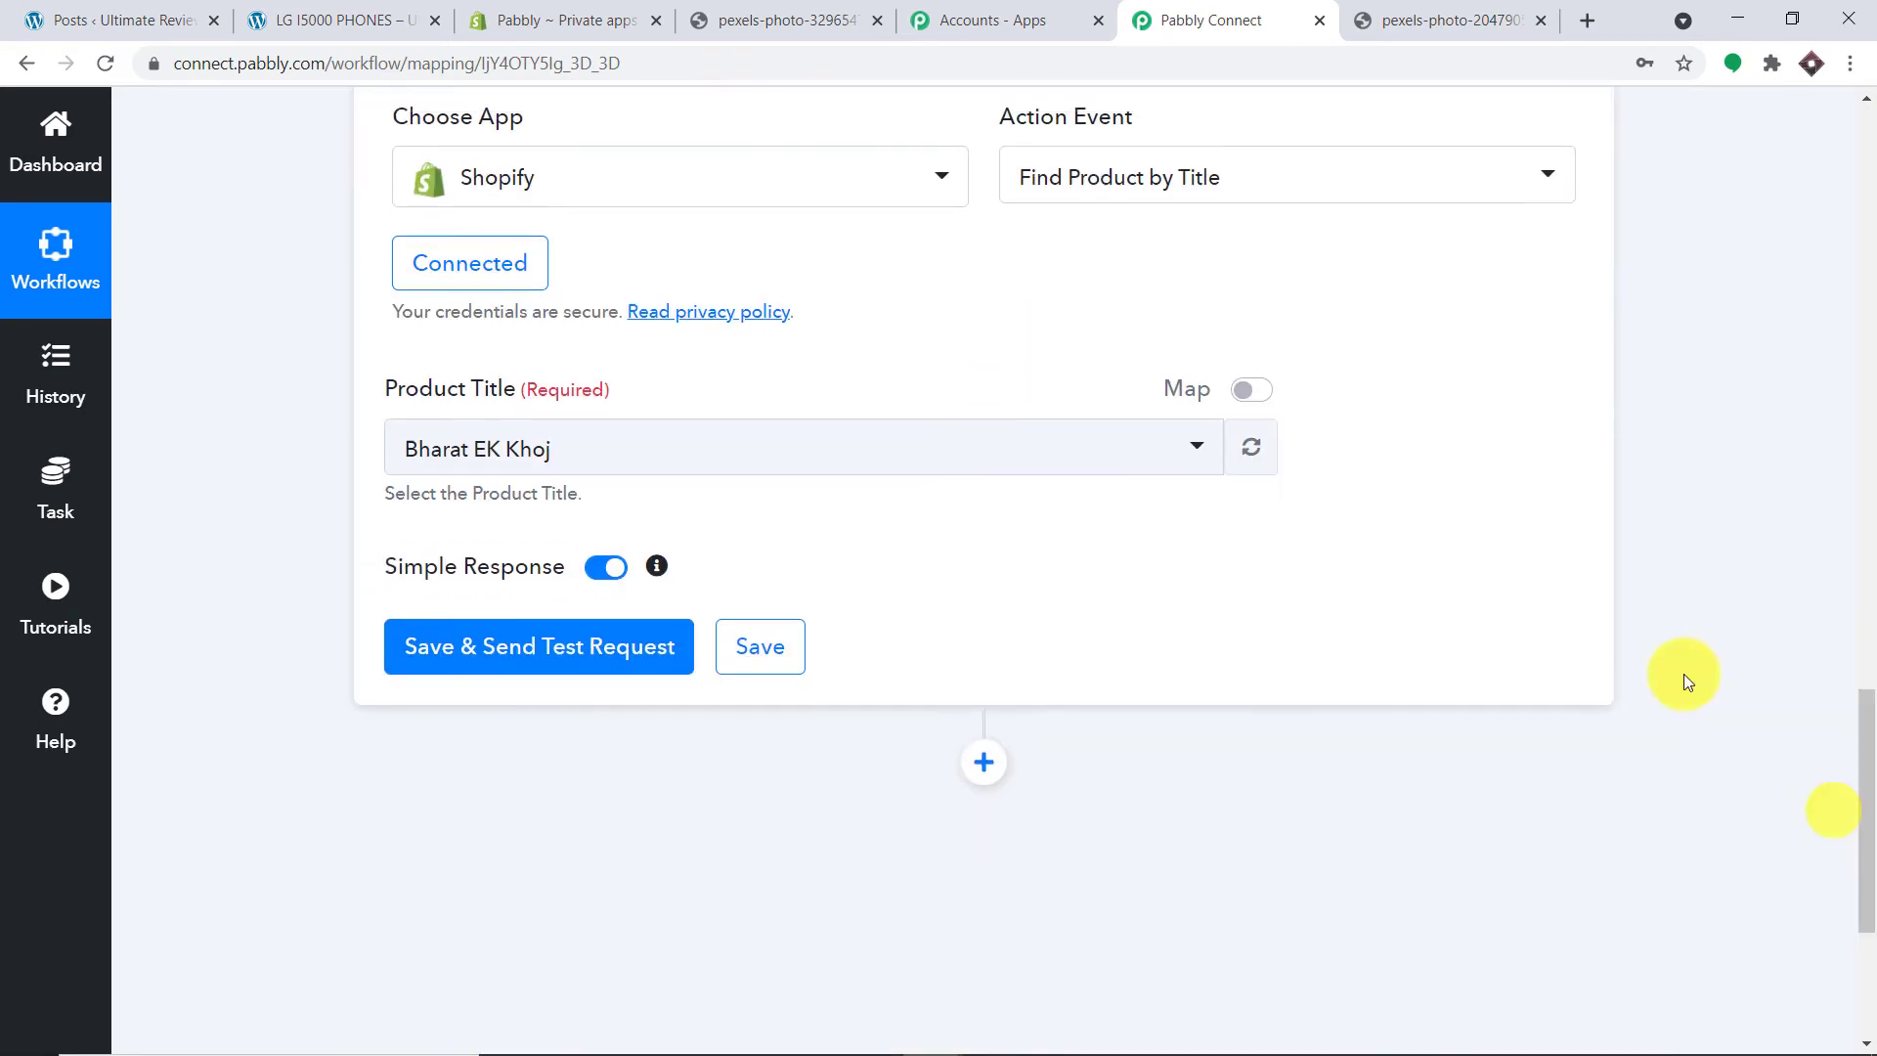
Step: Replace the fixed ID in Product Title with Variants 0 Product Id, then test to return SAMSUNG LAPTOP
click(1251, 390)
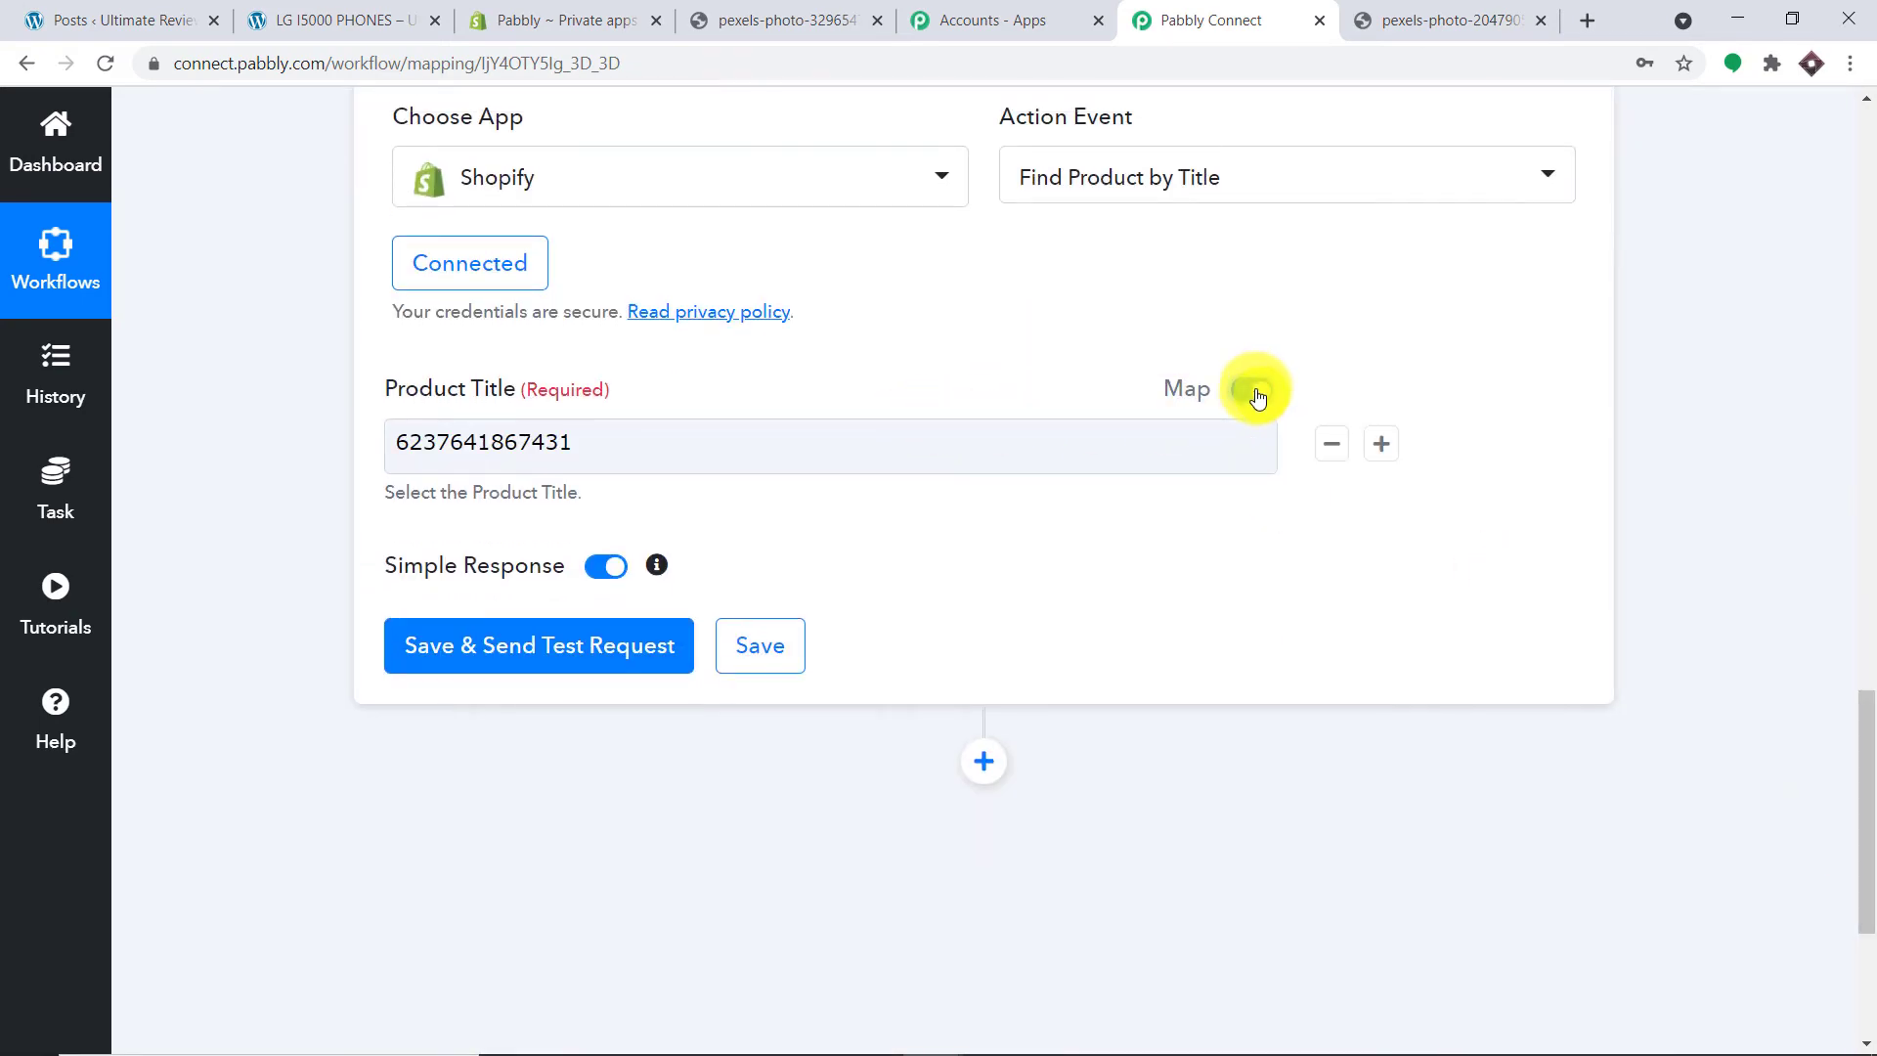
drag(596, 441, 145, 432)
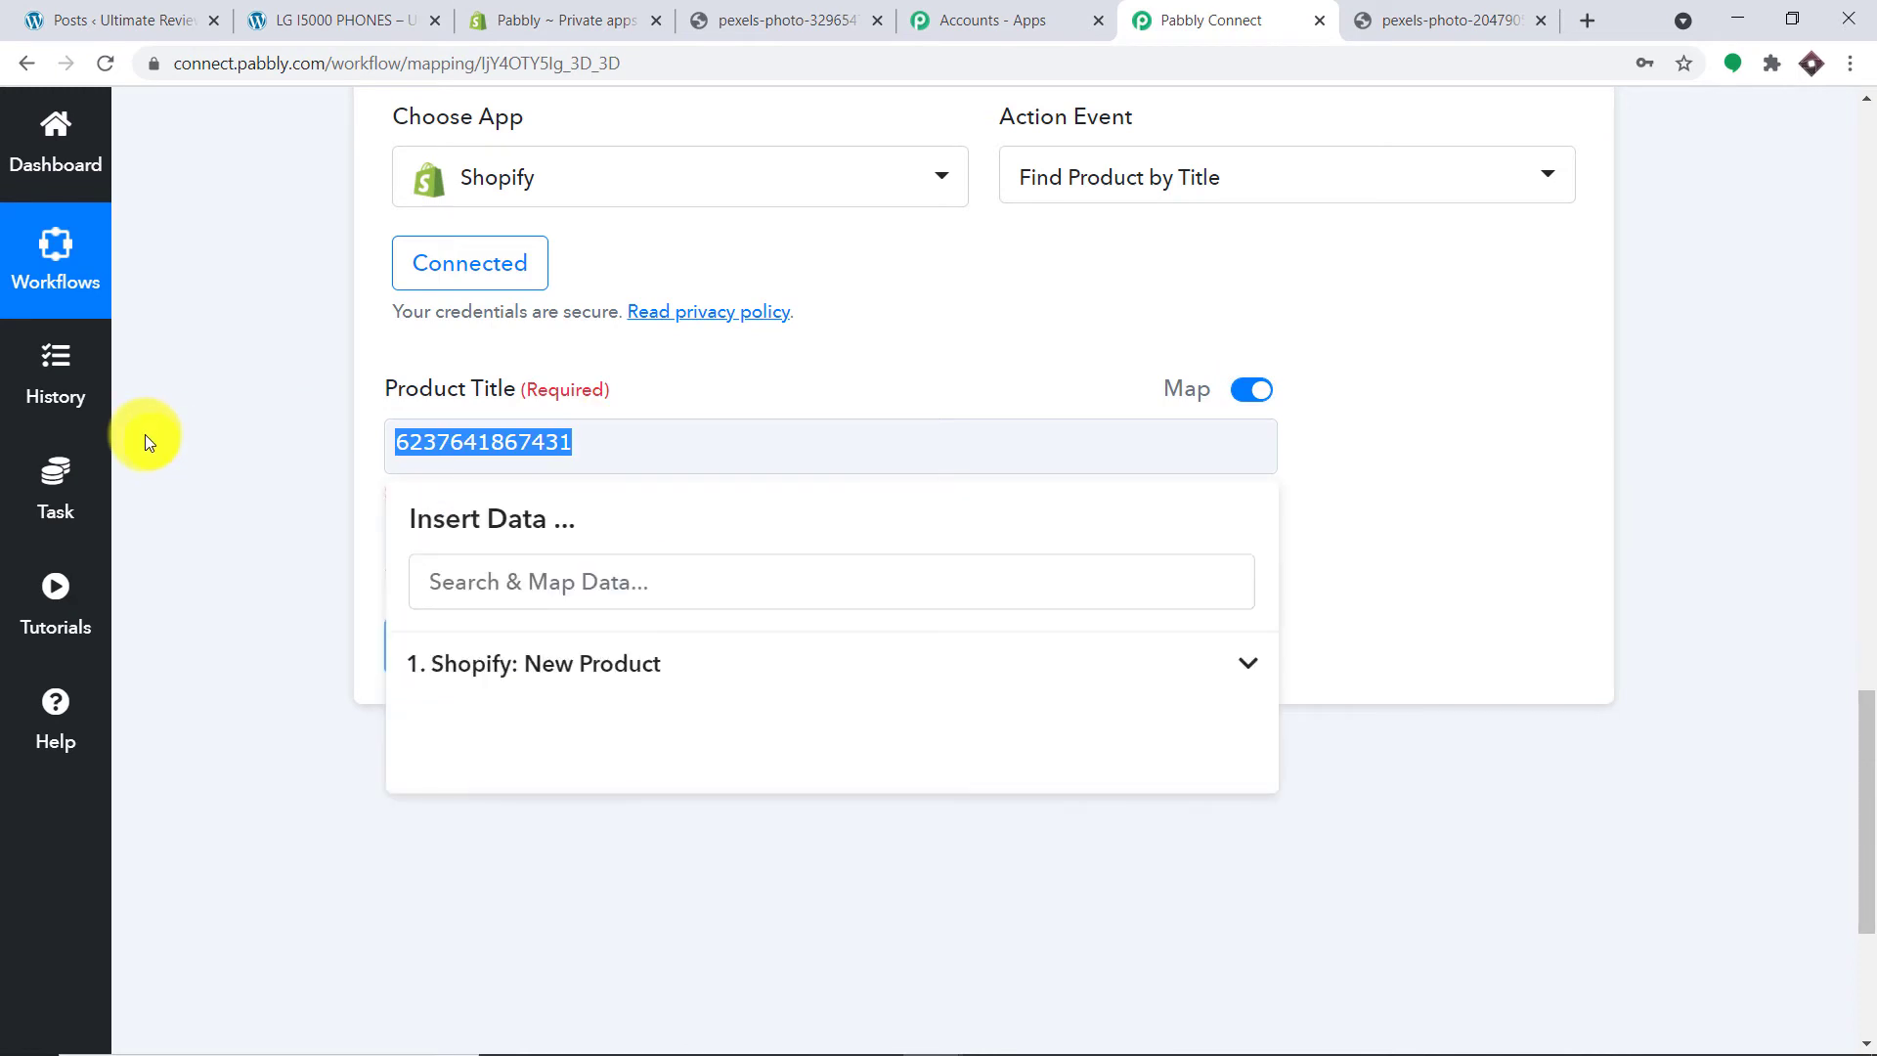
key(BackSpace)
click(461, 687)
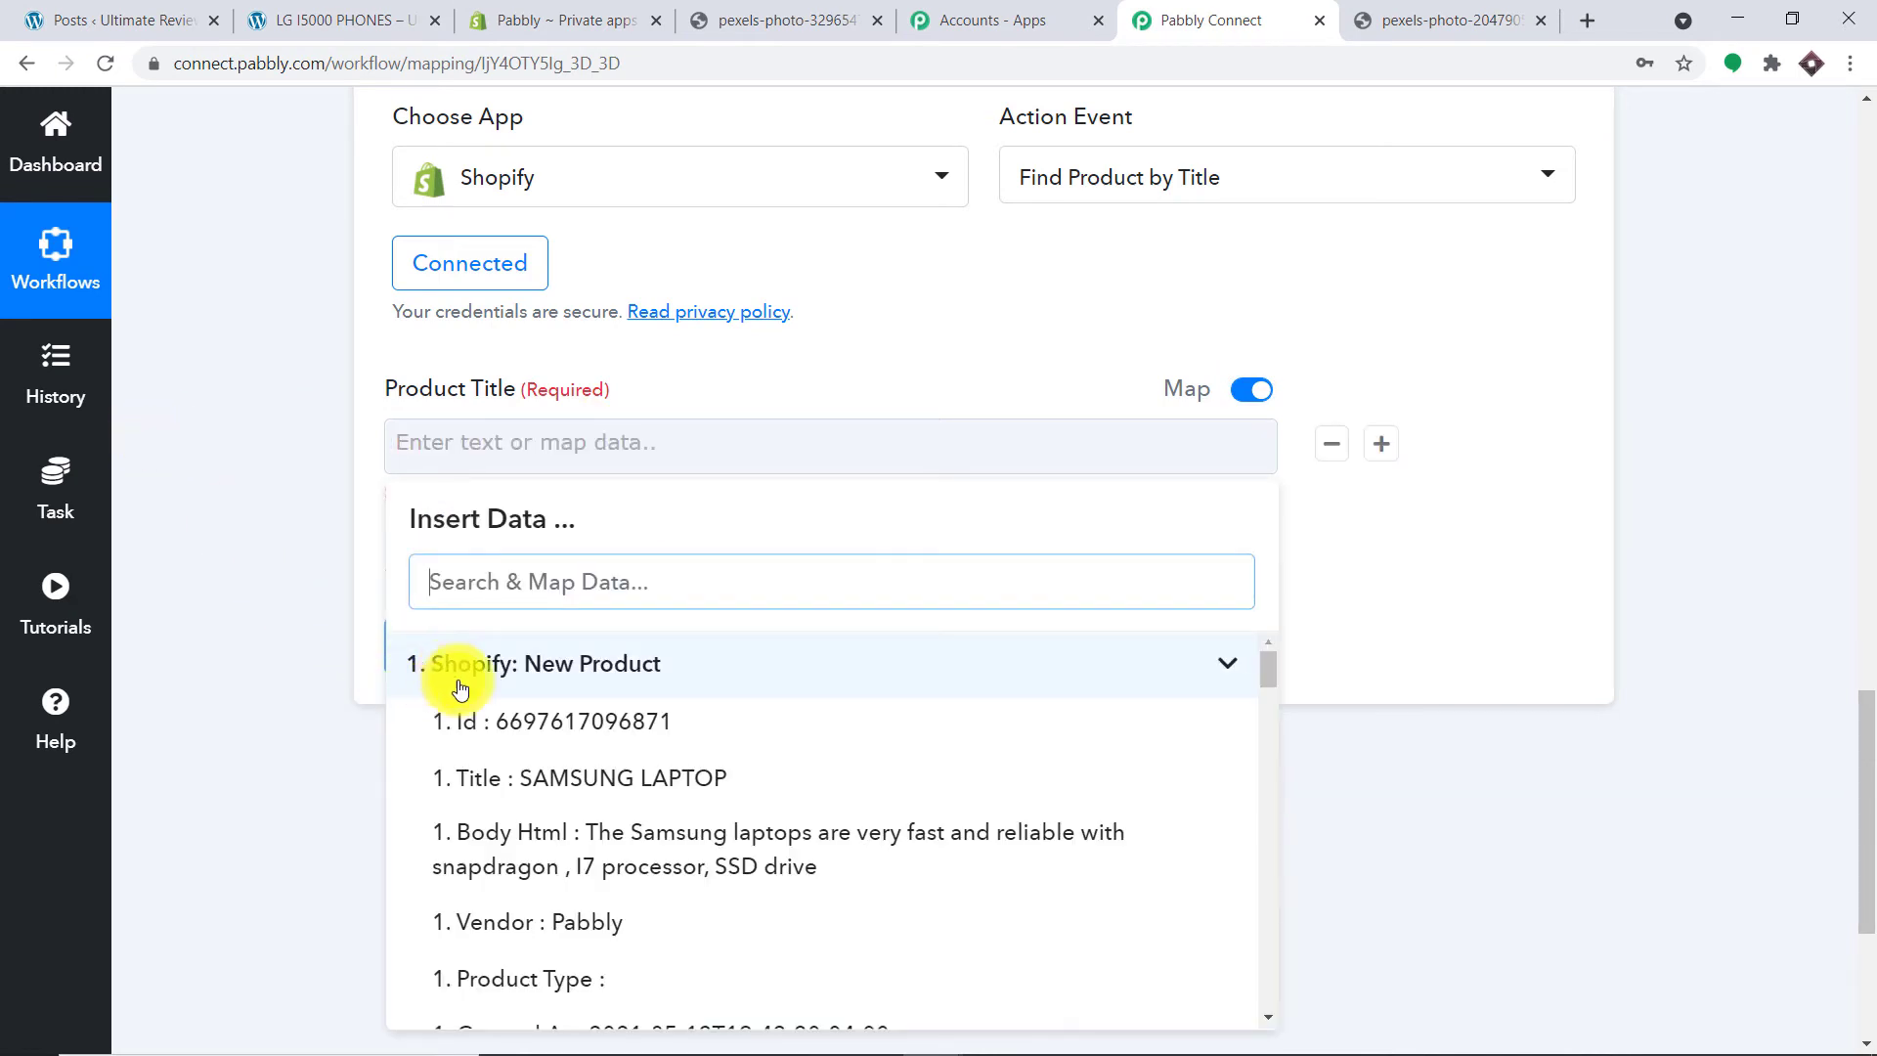
scroll(595, 775, down, 3)
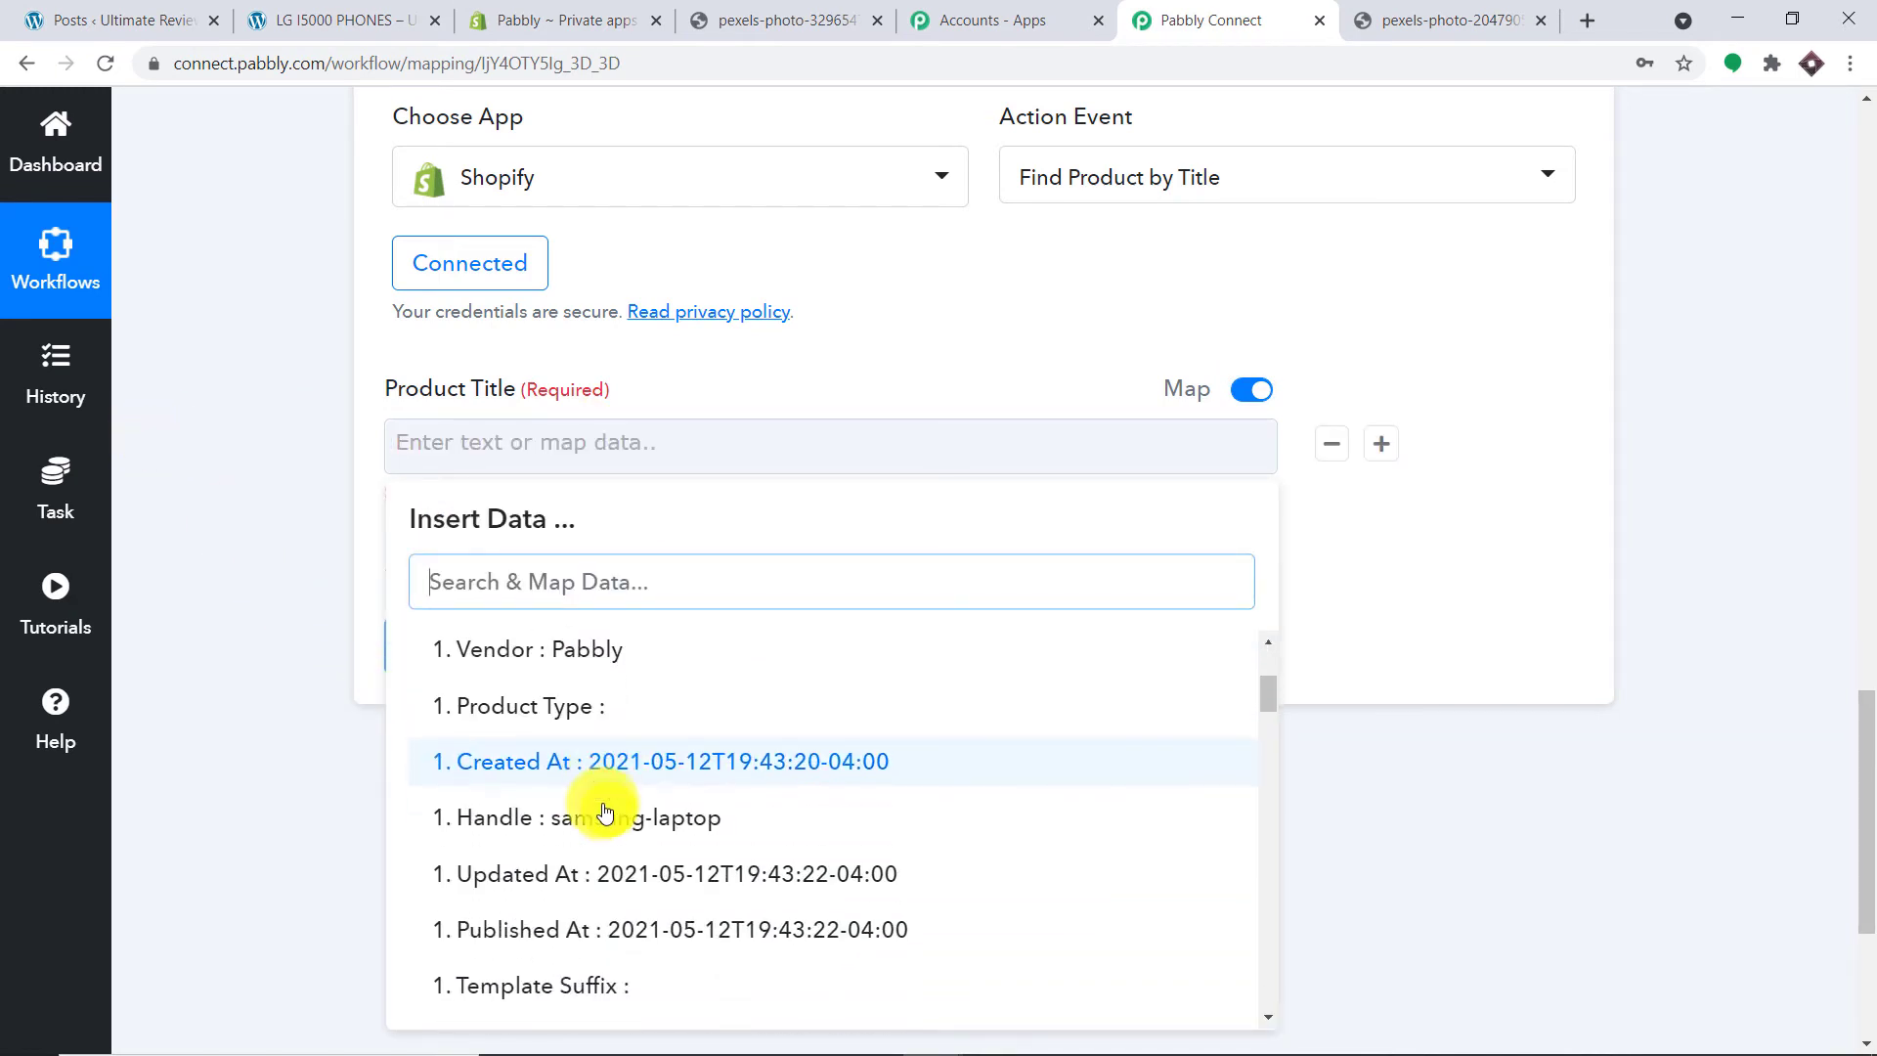
scroll(604, 813, down, 5)
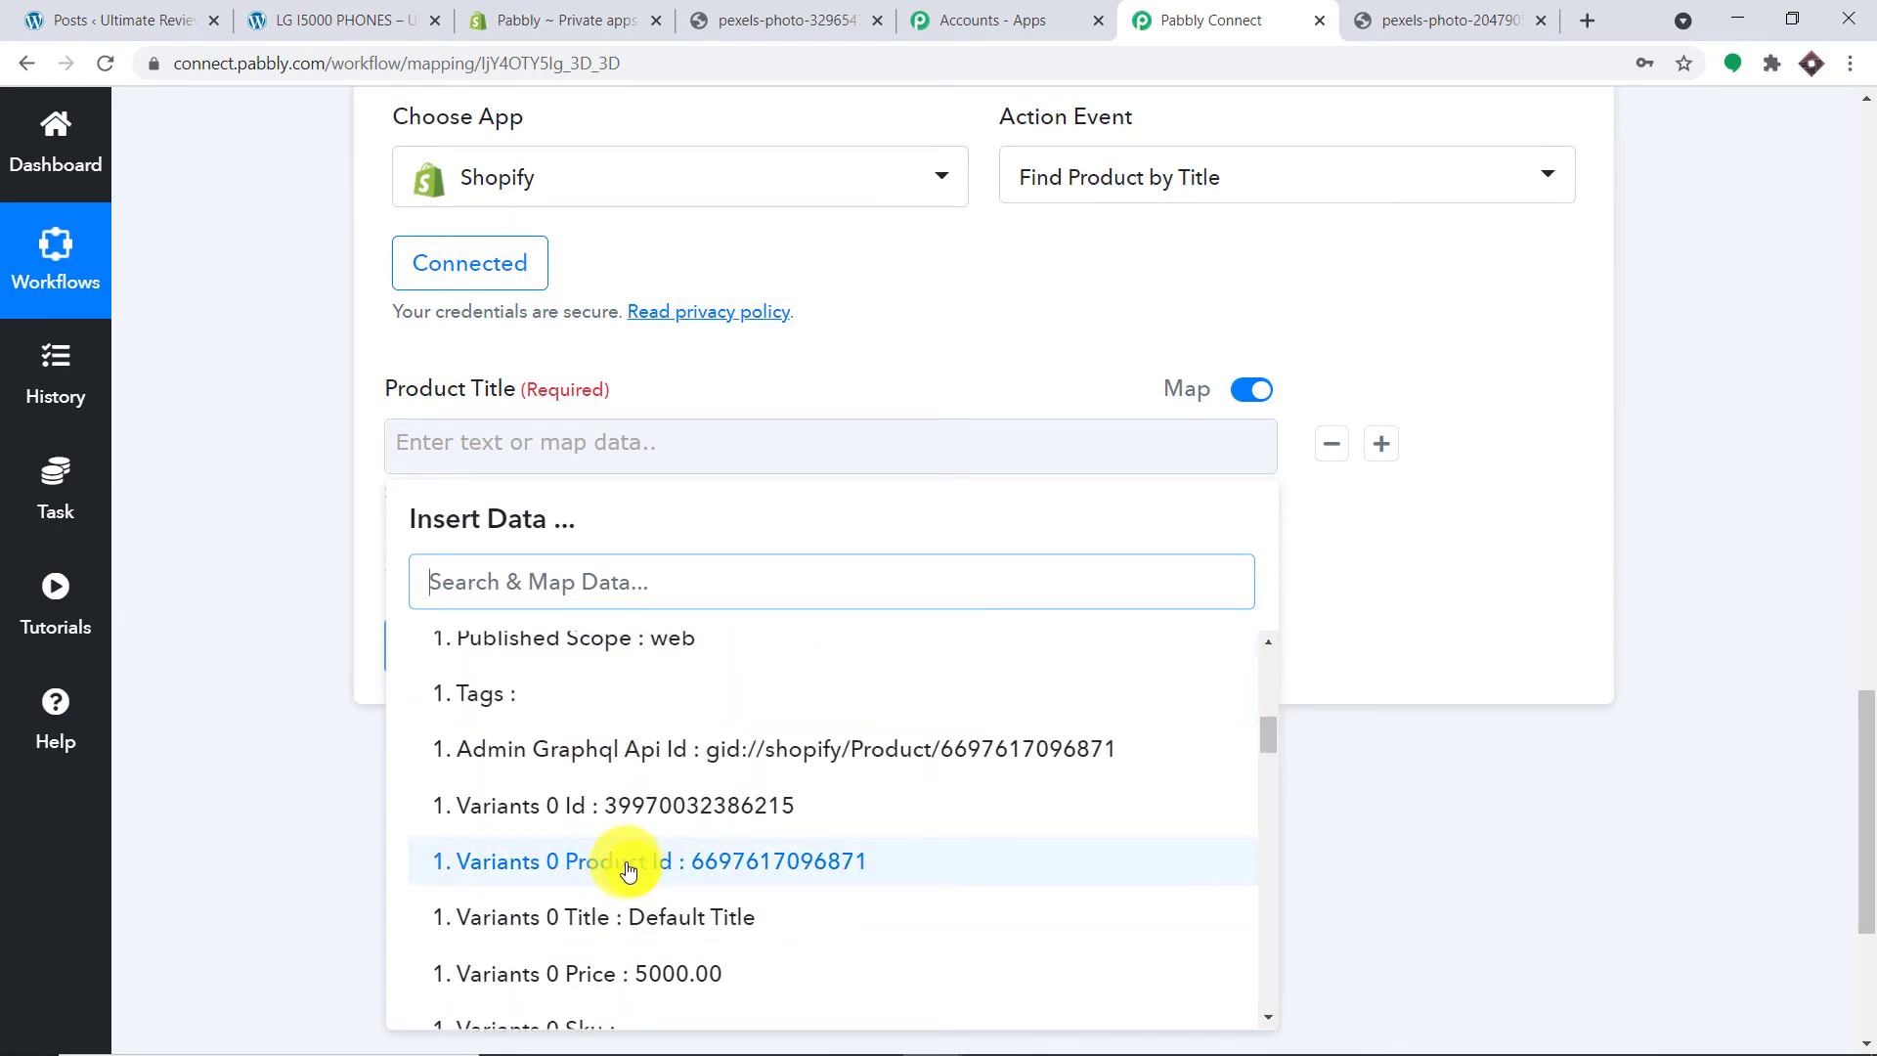
click(627, 870)
click(1470, 273)
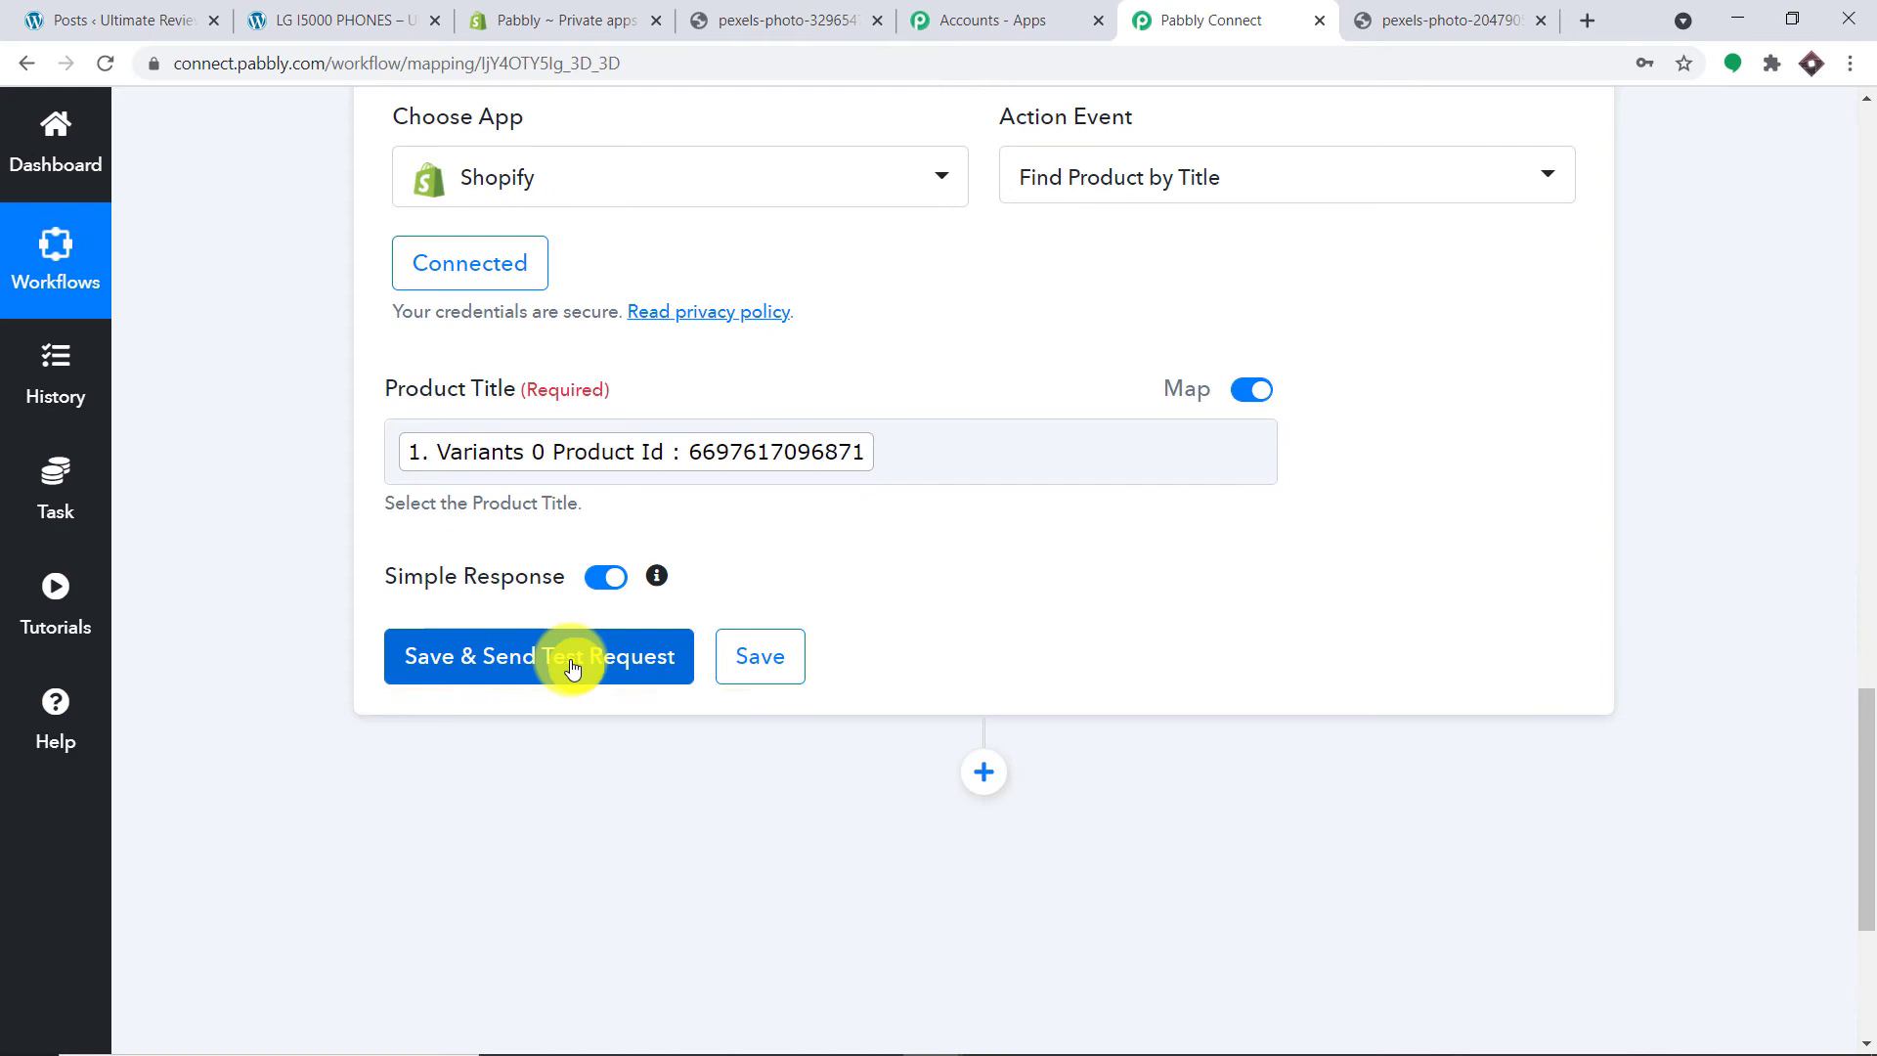
click(572, 667)
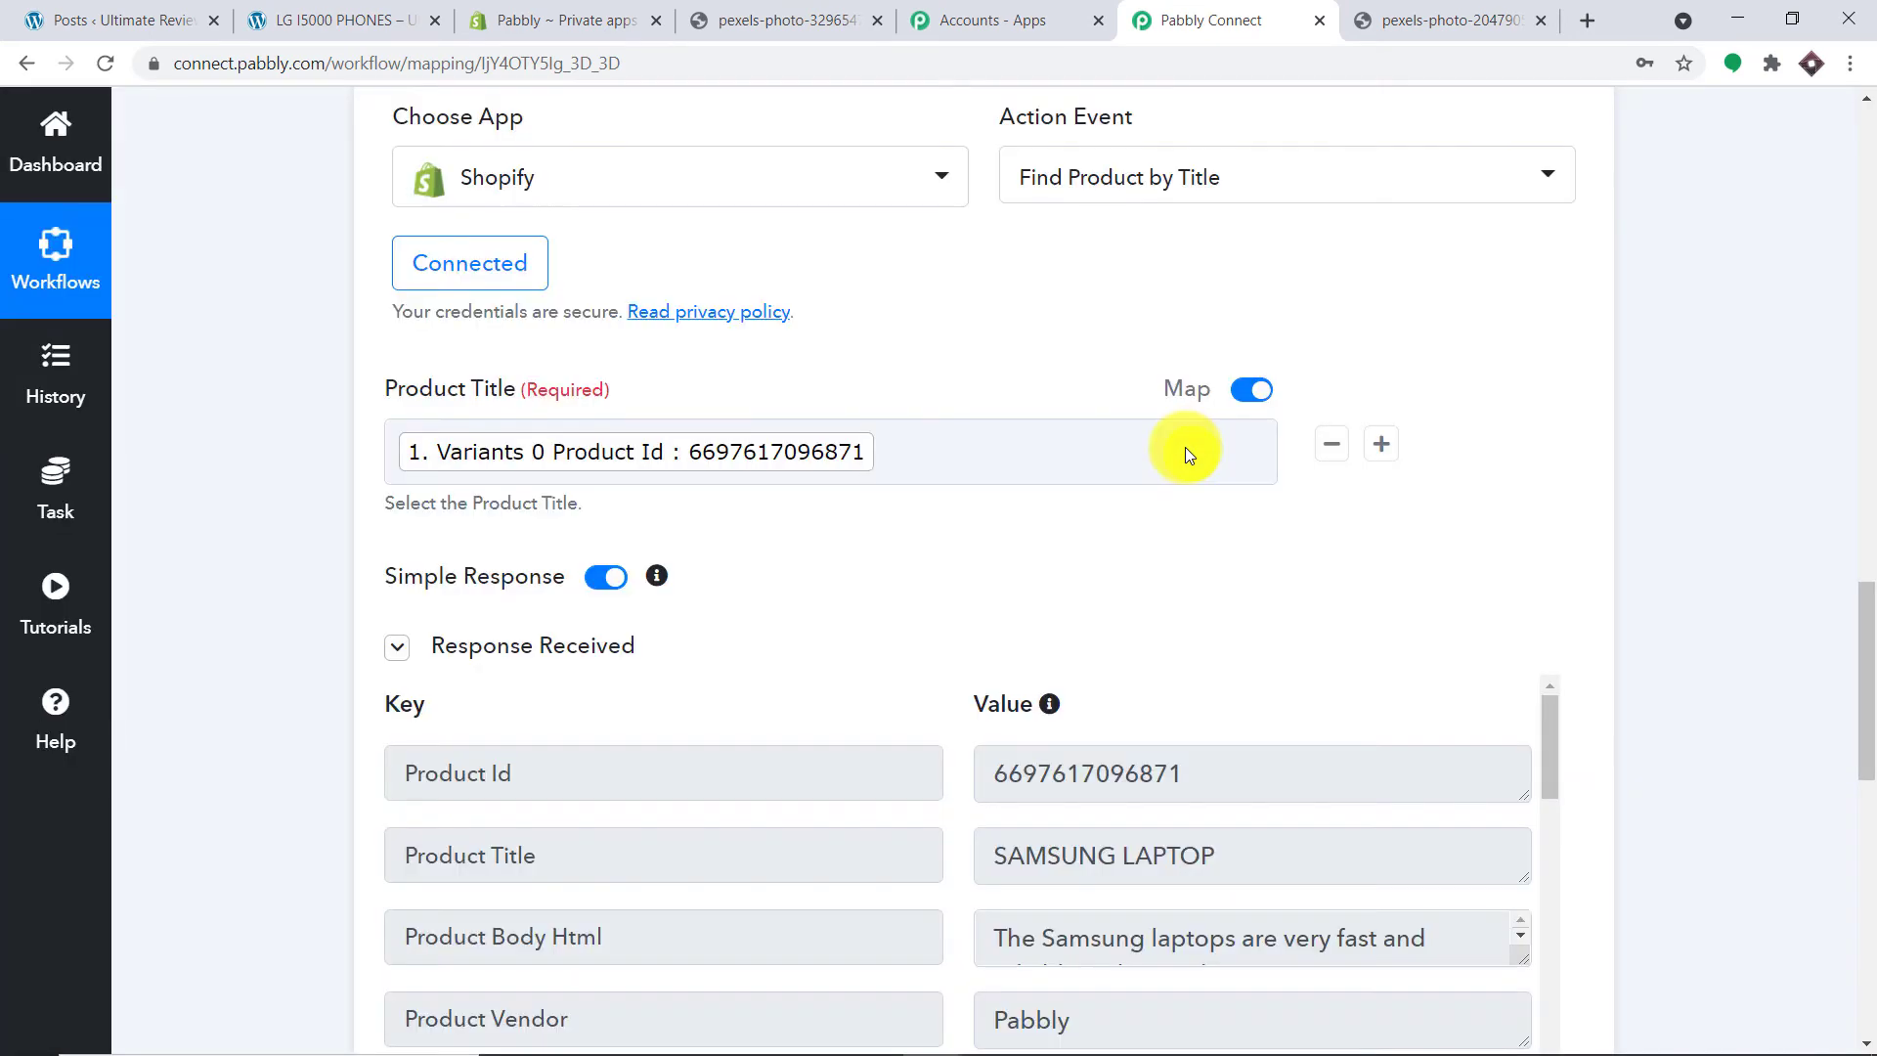
Step: Enlarge the Product Images 0 Src box in the test response and select its full image URL
scroll(1232, 625, down, 2)
scroll(1236, 638, down, 1)
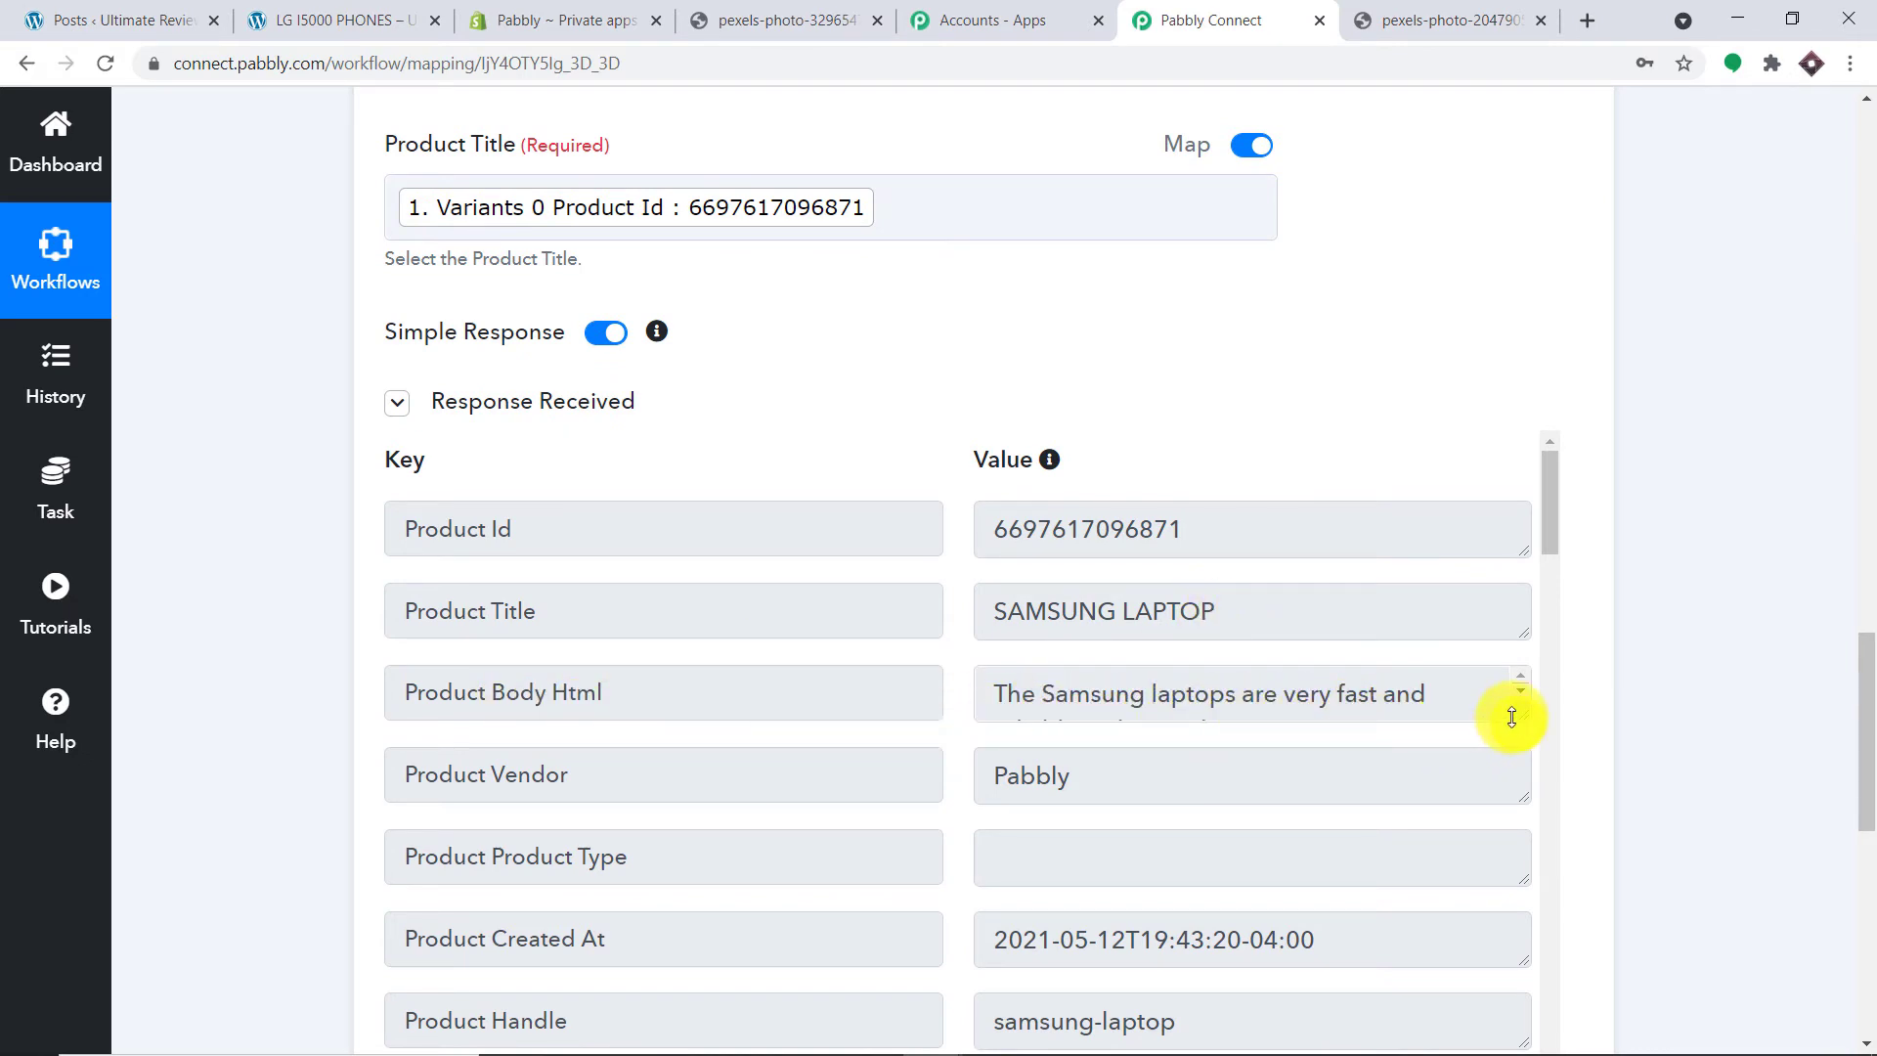
drag(1512, 717, 1517, 843)
drag(1861, 671, 1869, 811)
scroll(865, 247, down, 8)
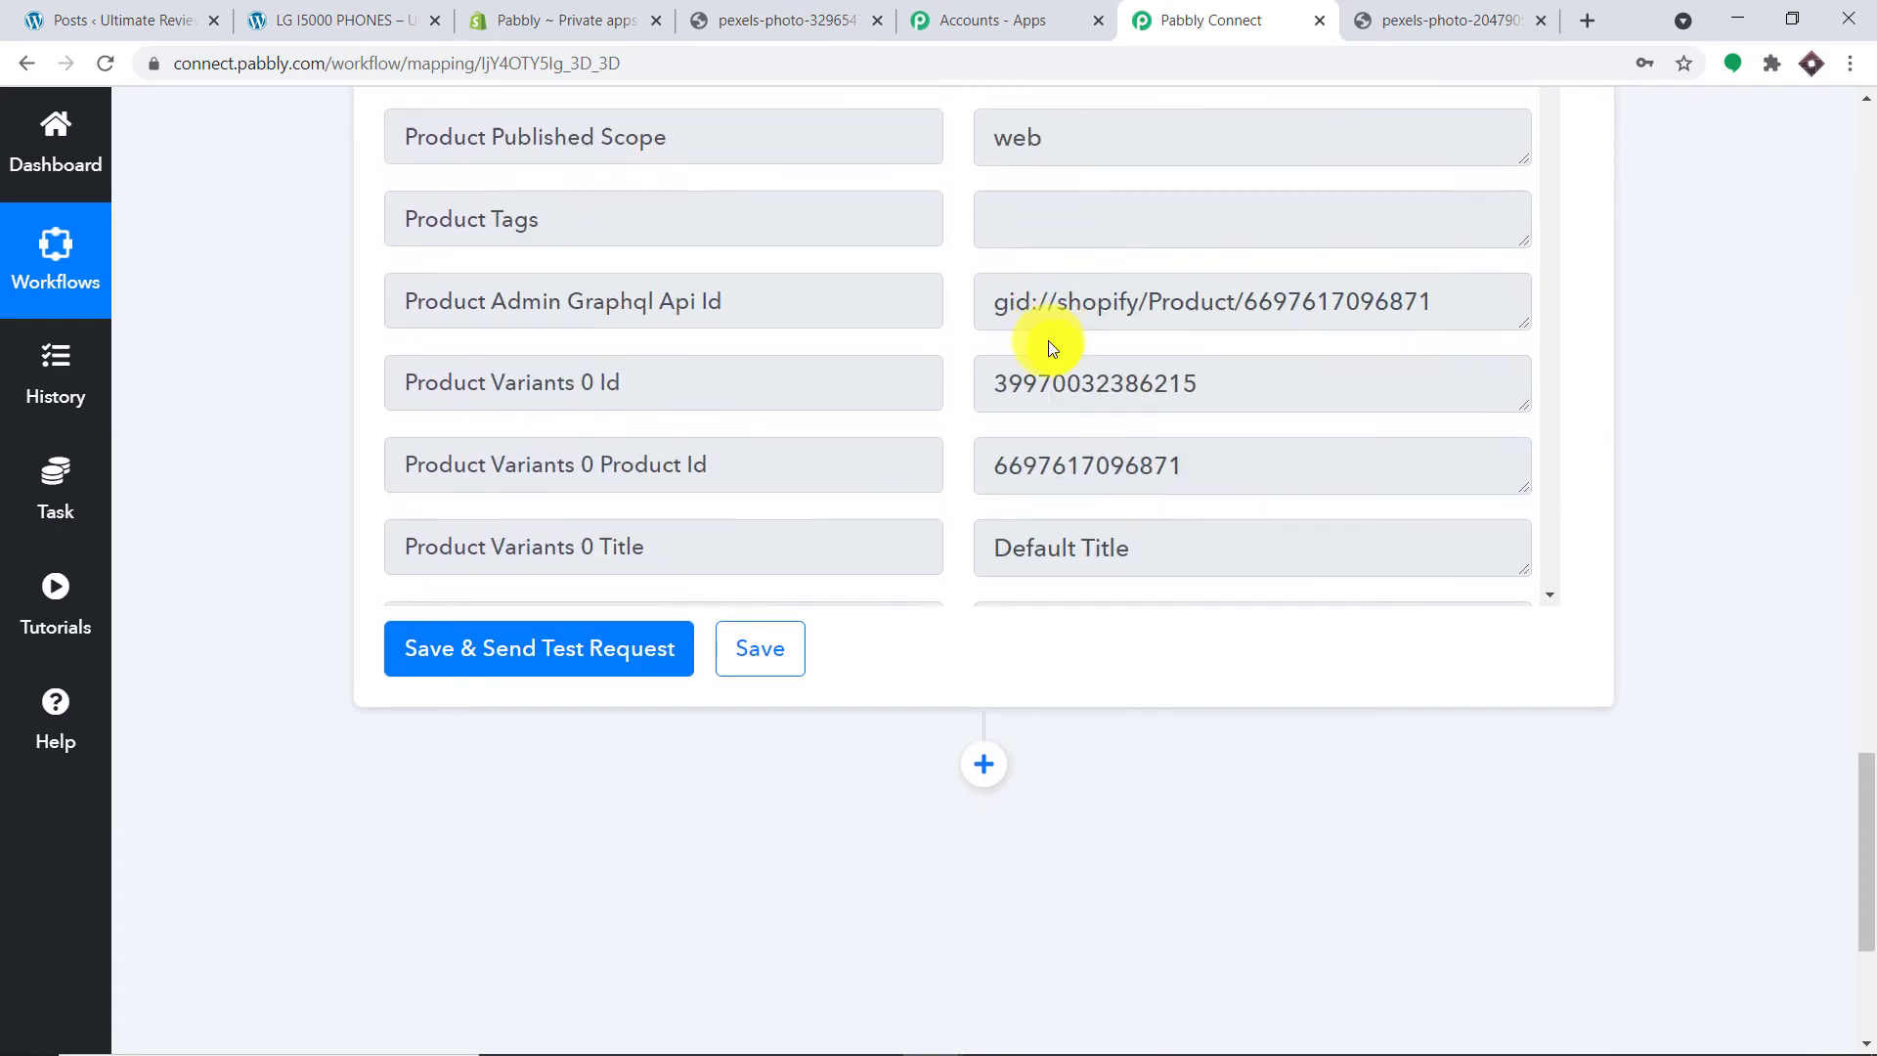
scroll(1048, 341, down, 20)
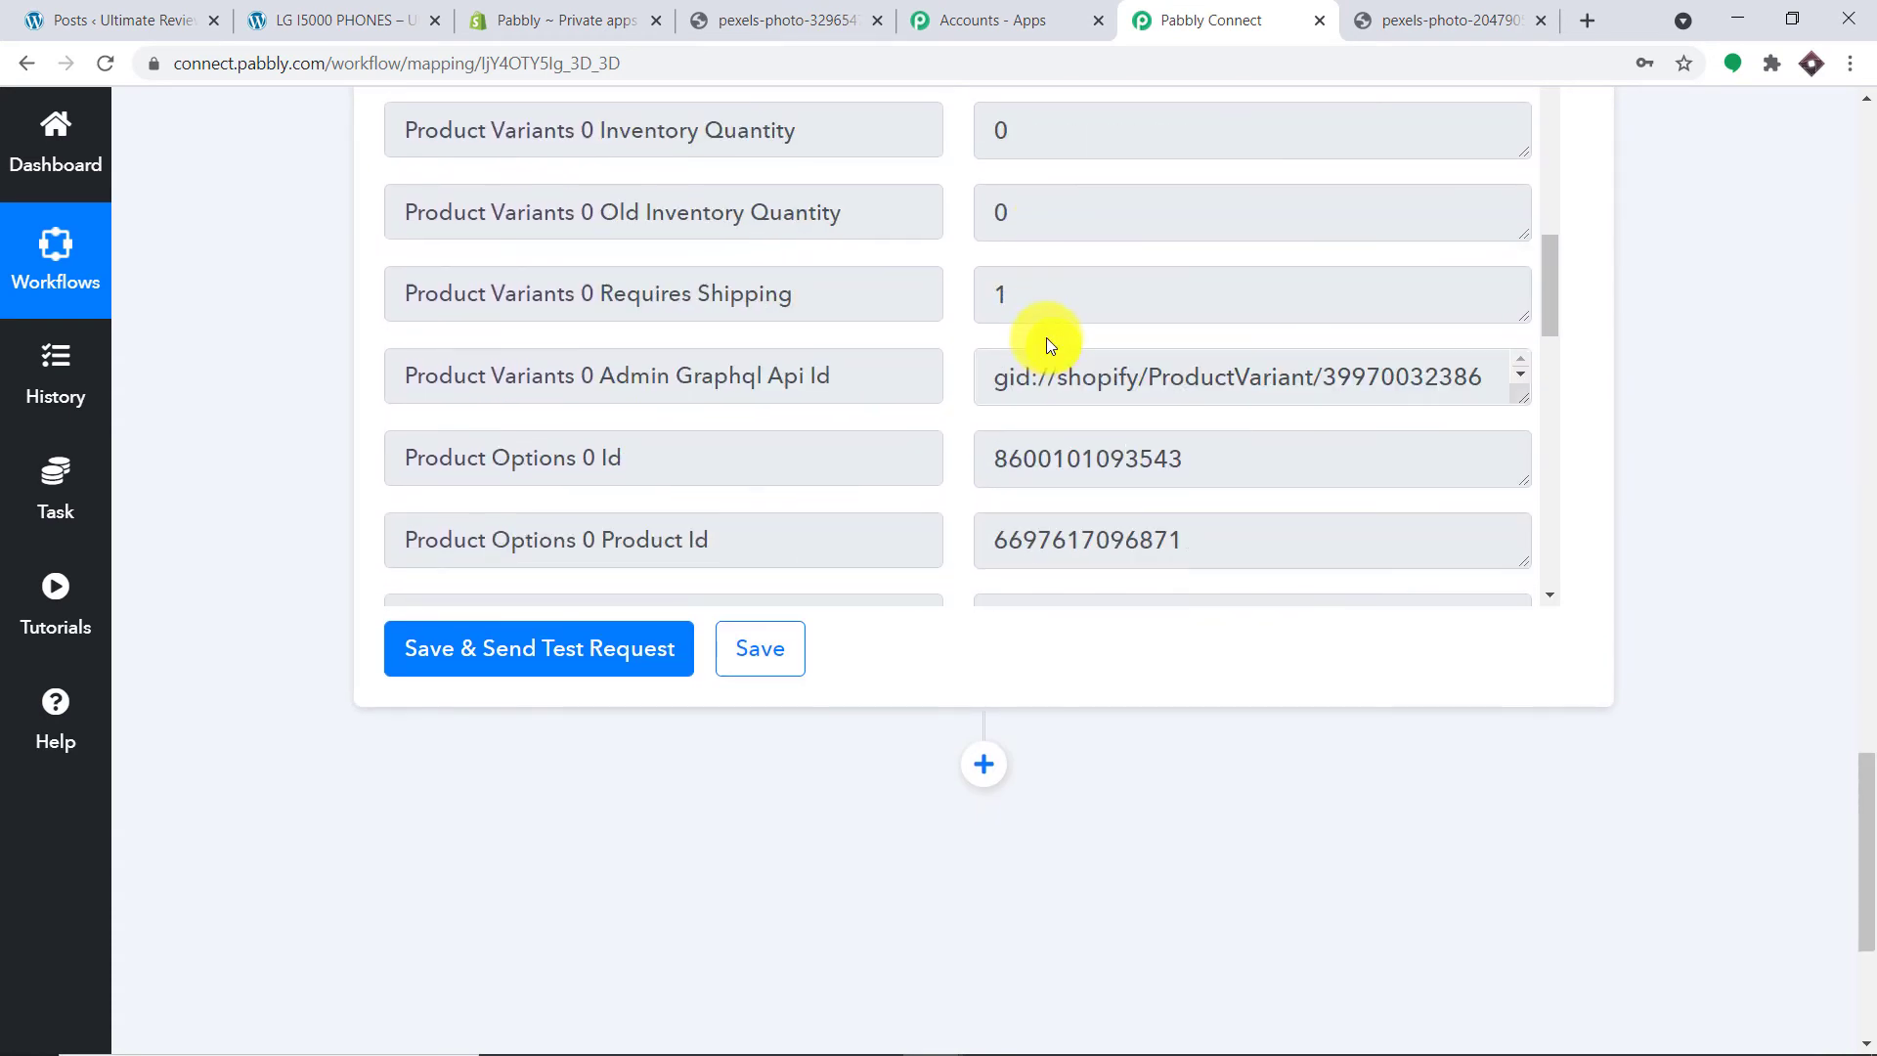
scroll(1046, 337, down, 20)
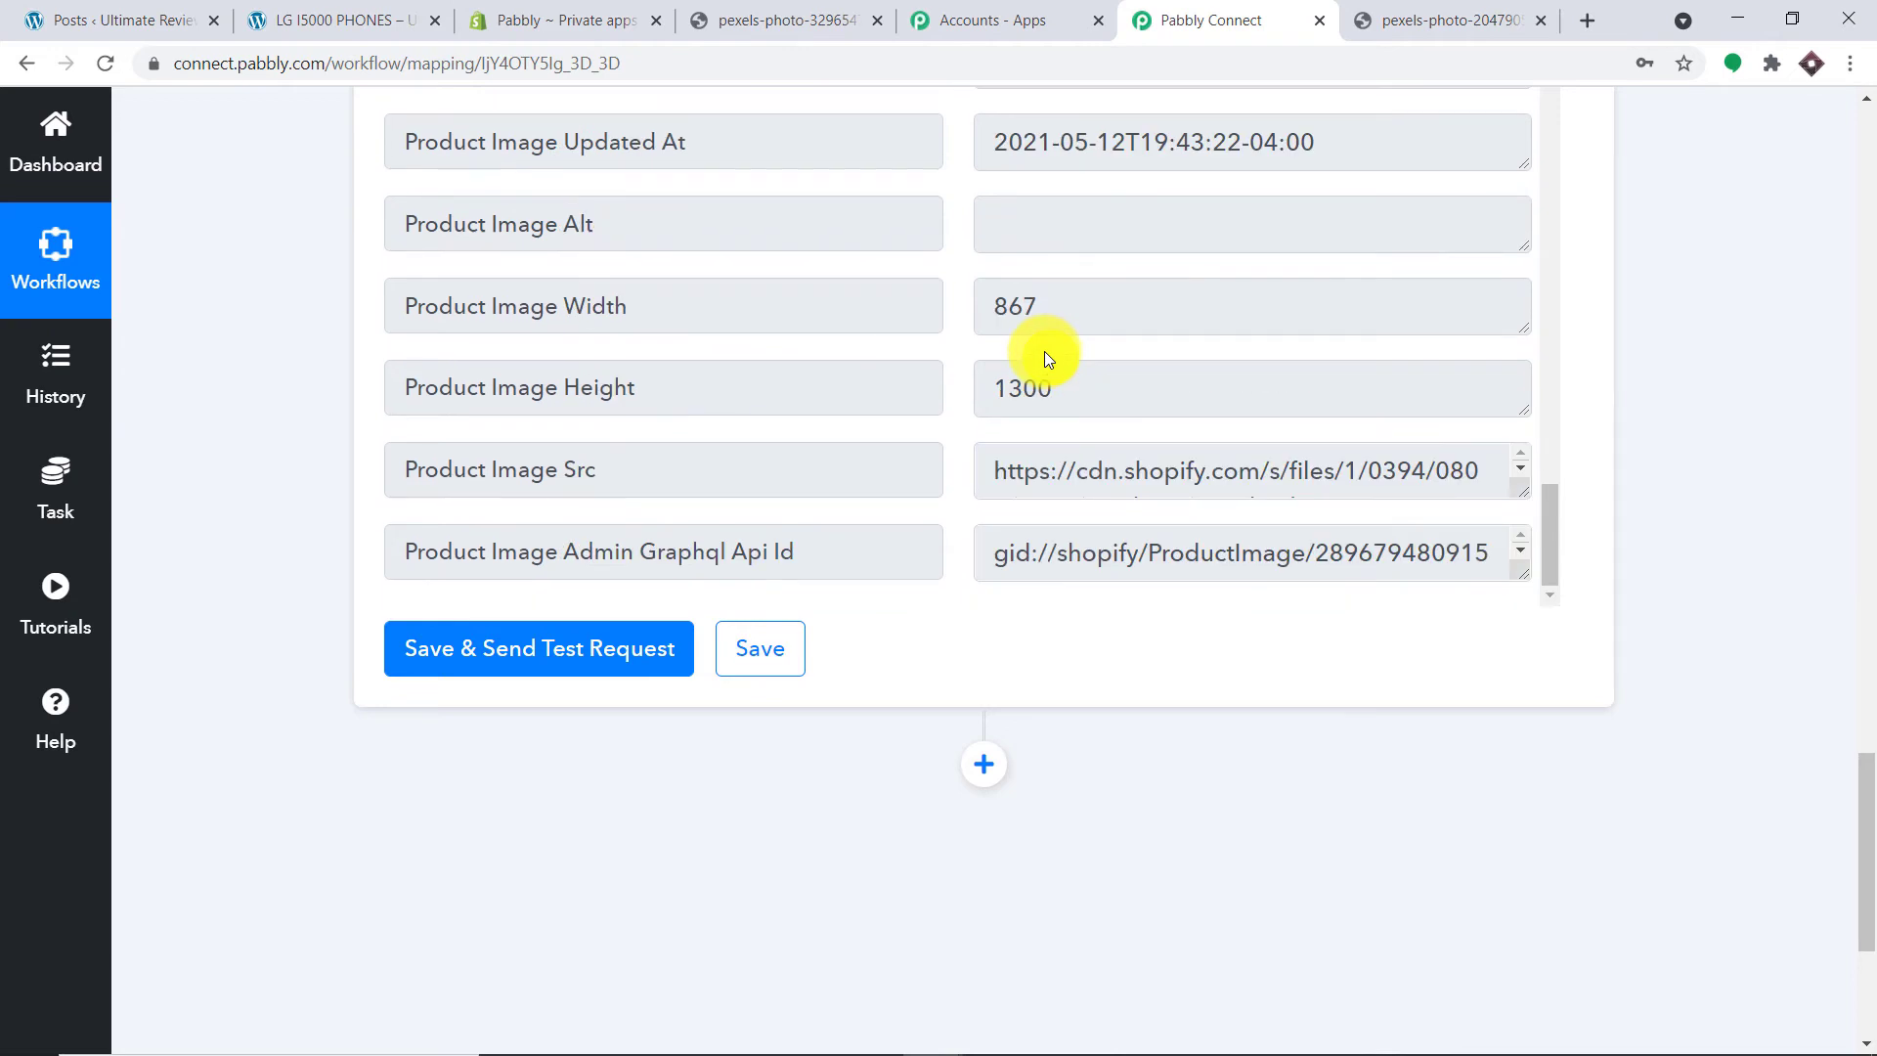
scroll(1044, 349, down, 3)
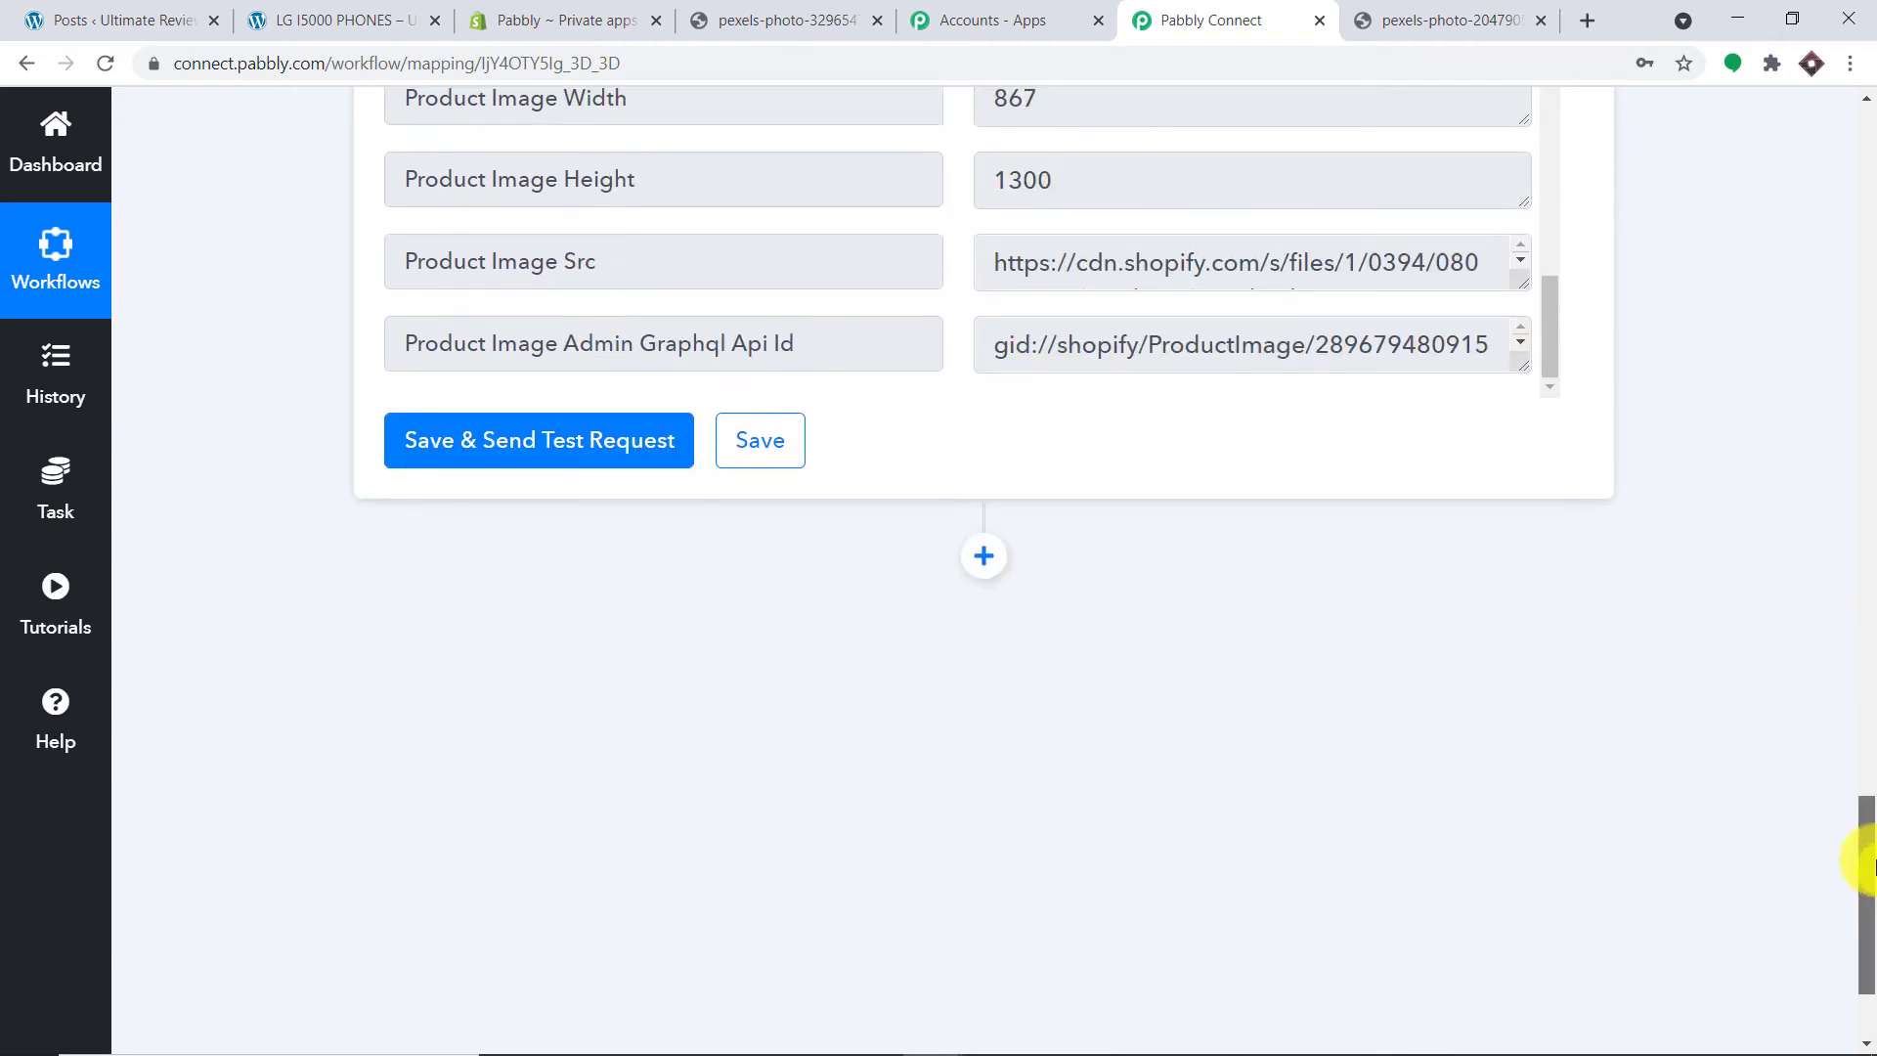
drag(1867, 863, 1848, 743)
scroll(1246, 701, up, 3)
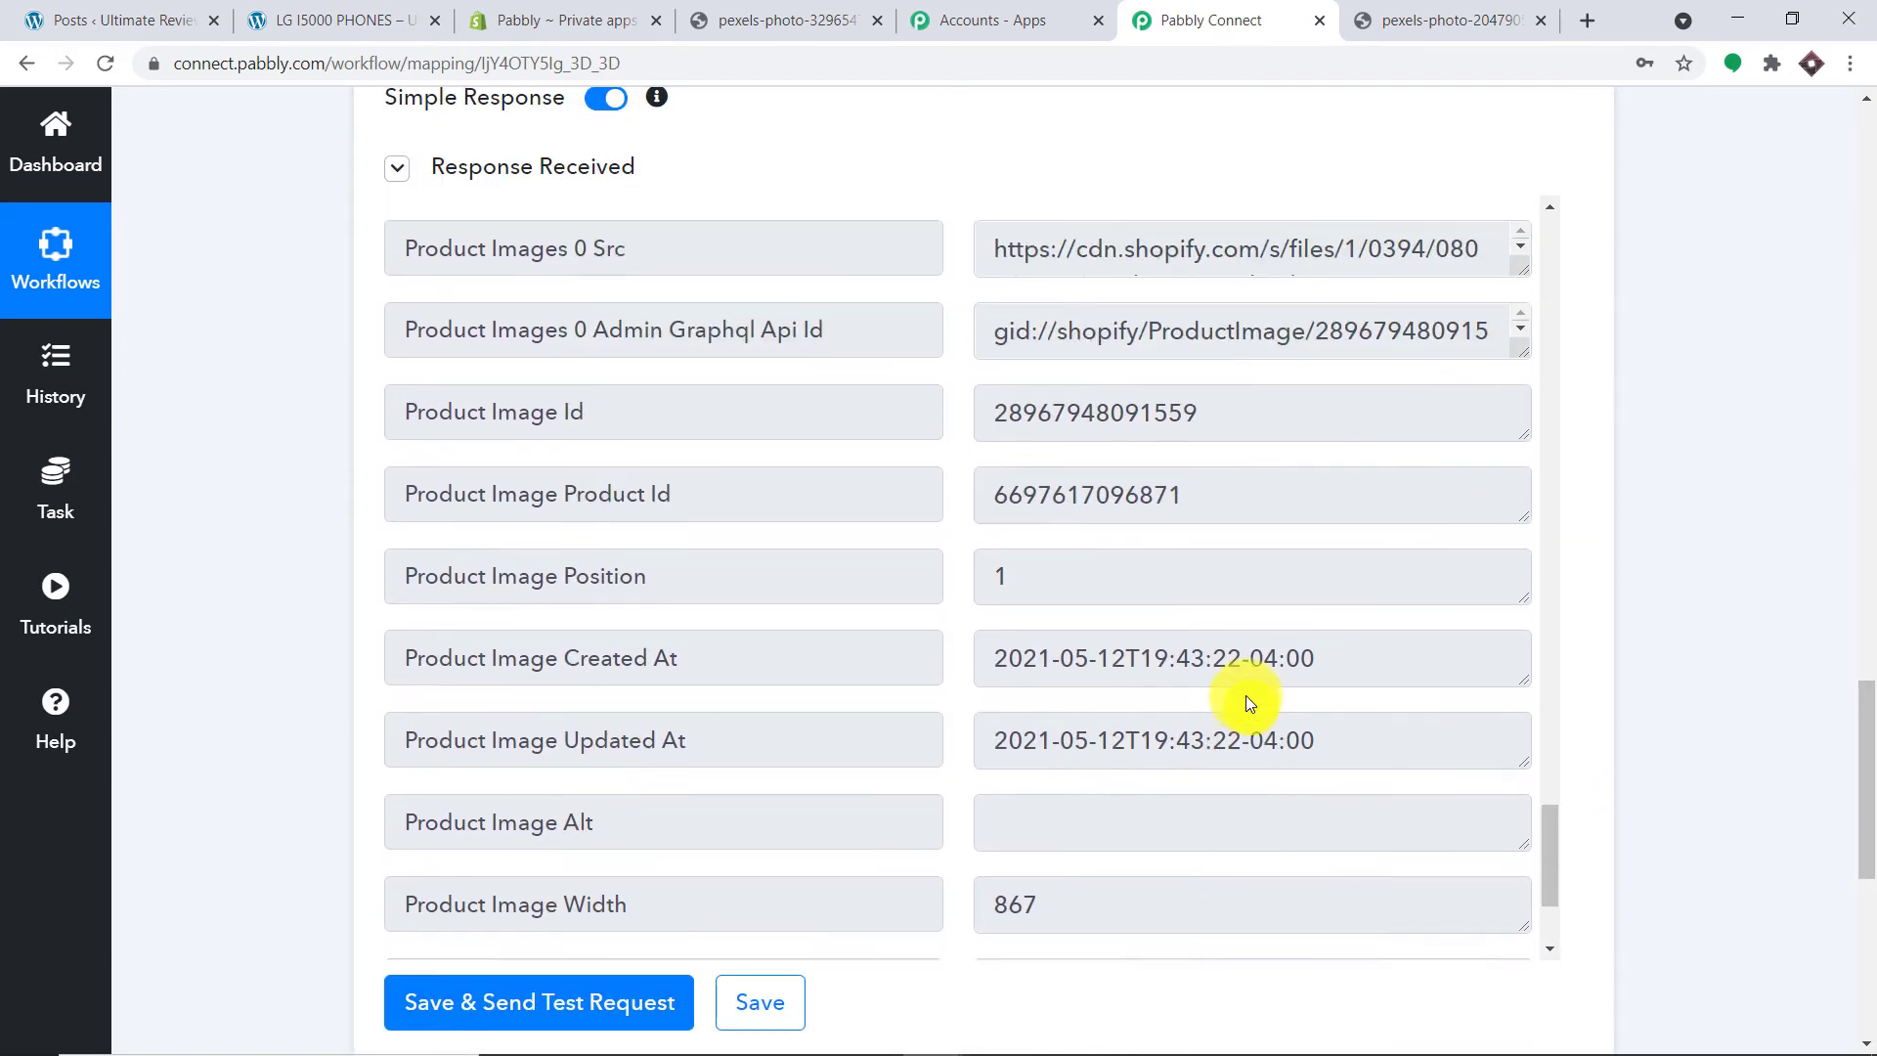
scroll(1246, 695, up, 3)
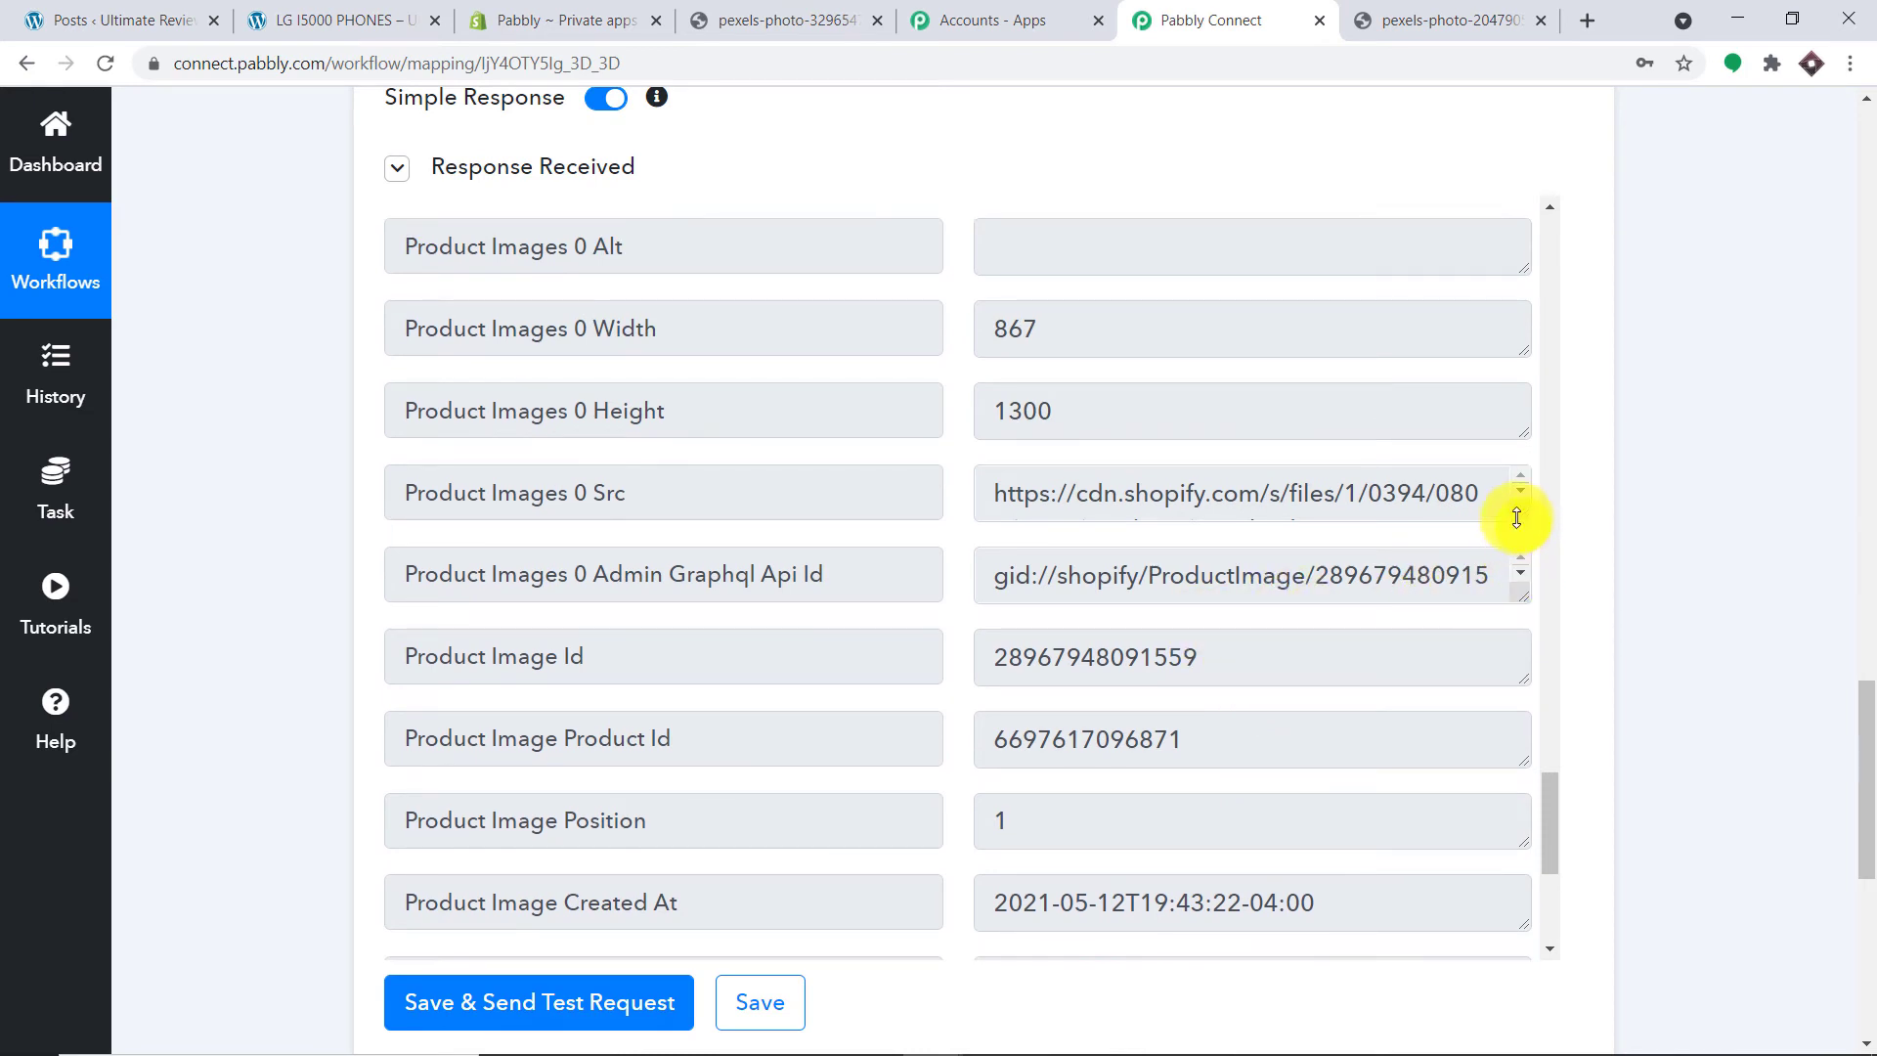
drag(1516, 518, 1513, 694)
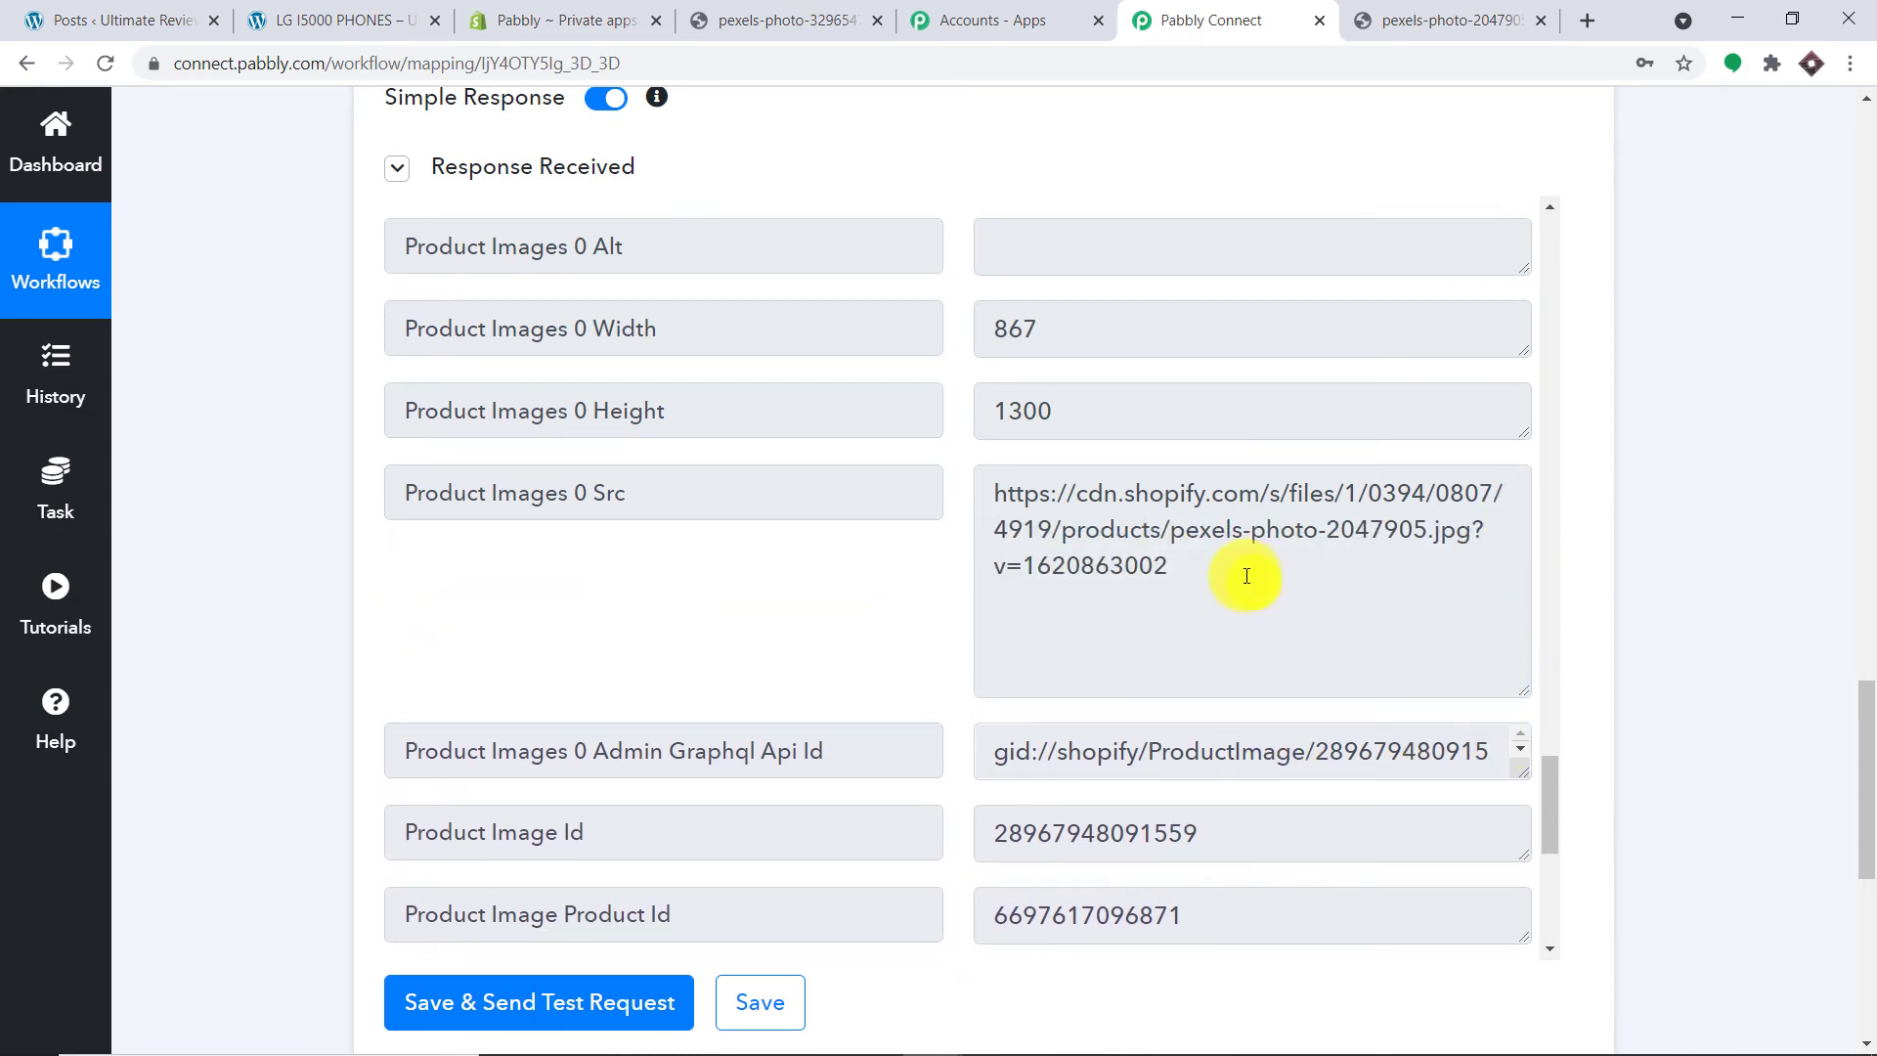
drag(1247, 576, 963, 490)
Step: Copy the Src image URL, load it in a new Chrome tab, then go back to Pabbly Connect
right_click(1097, 525)
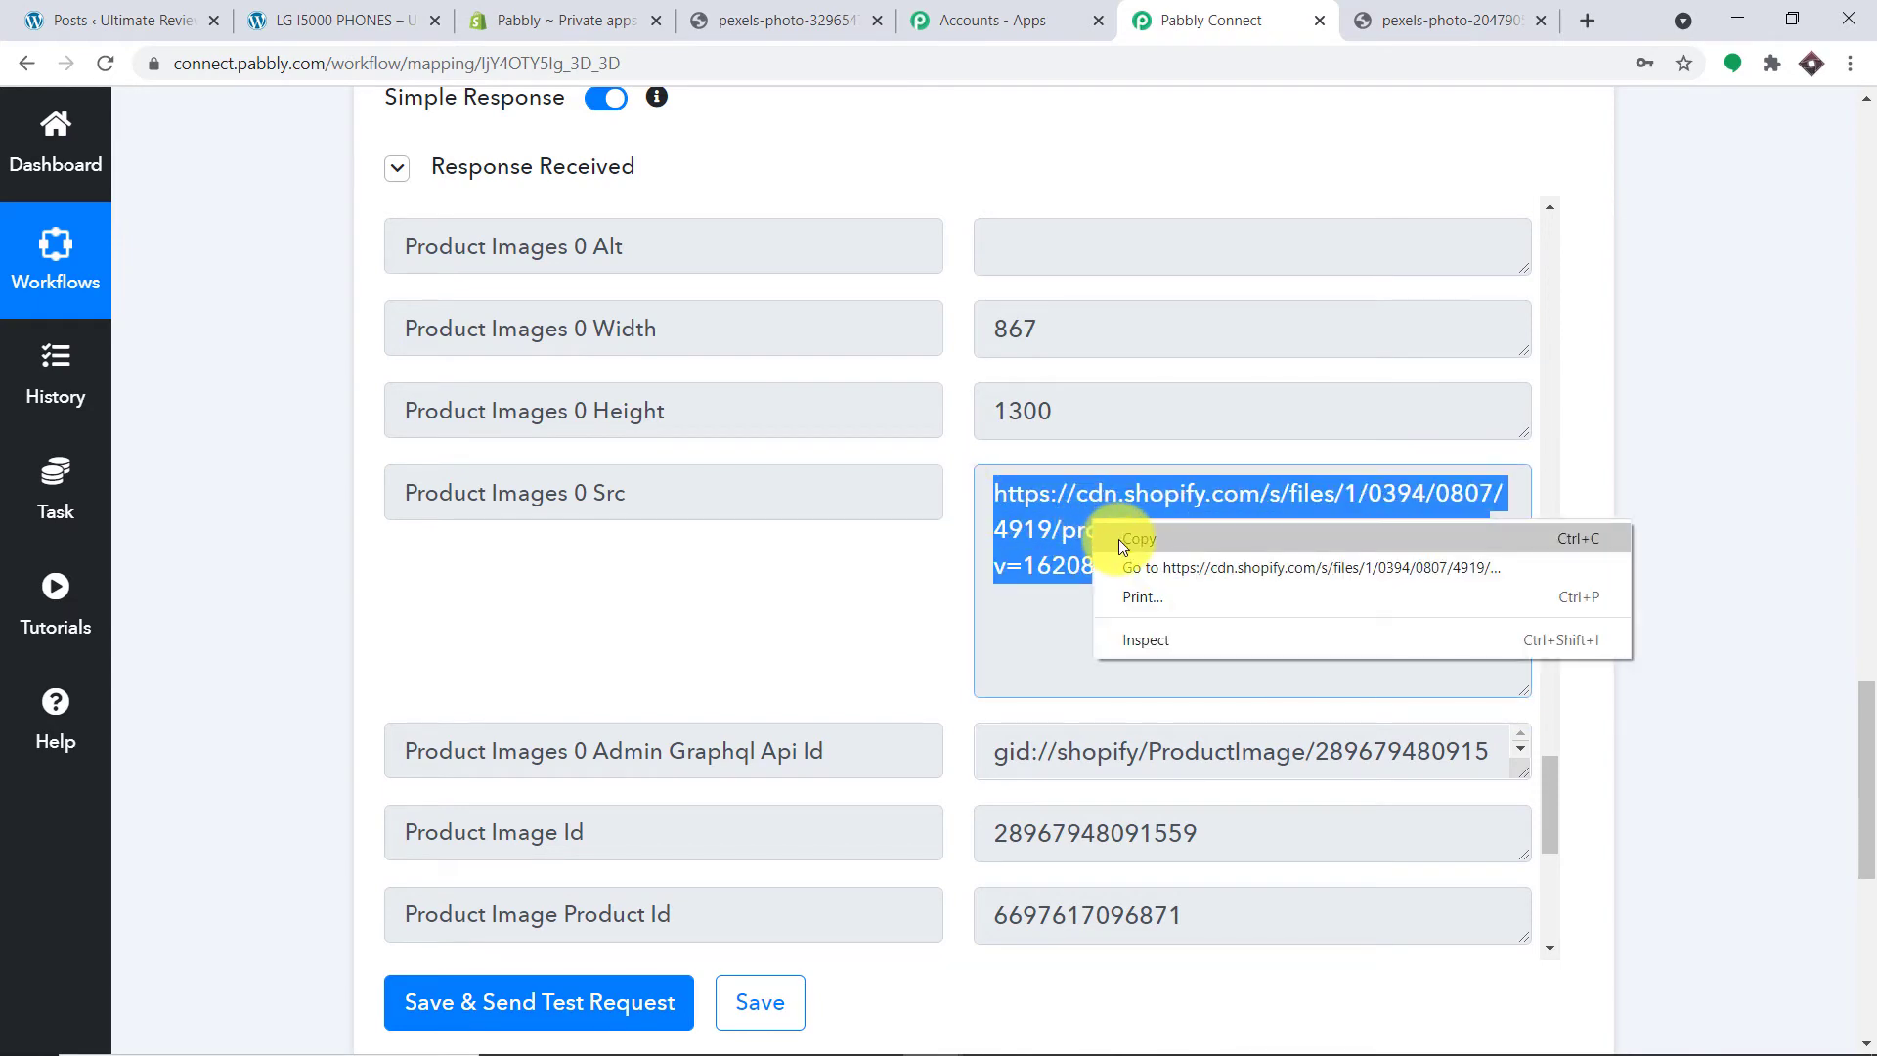
click(1123, 540)
click(1578, 17)
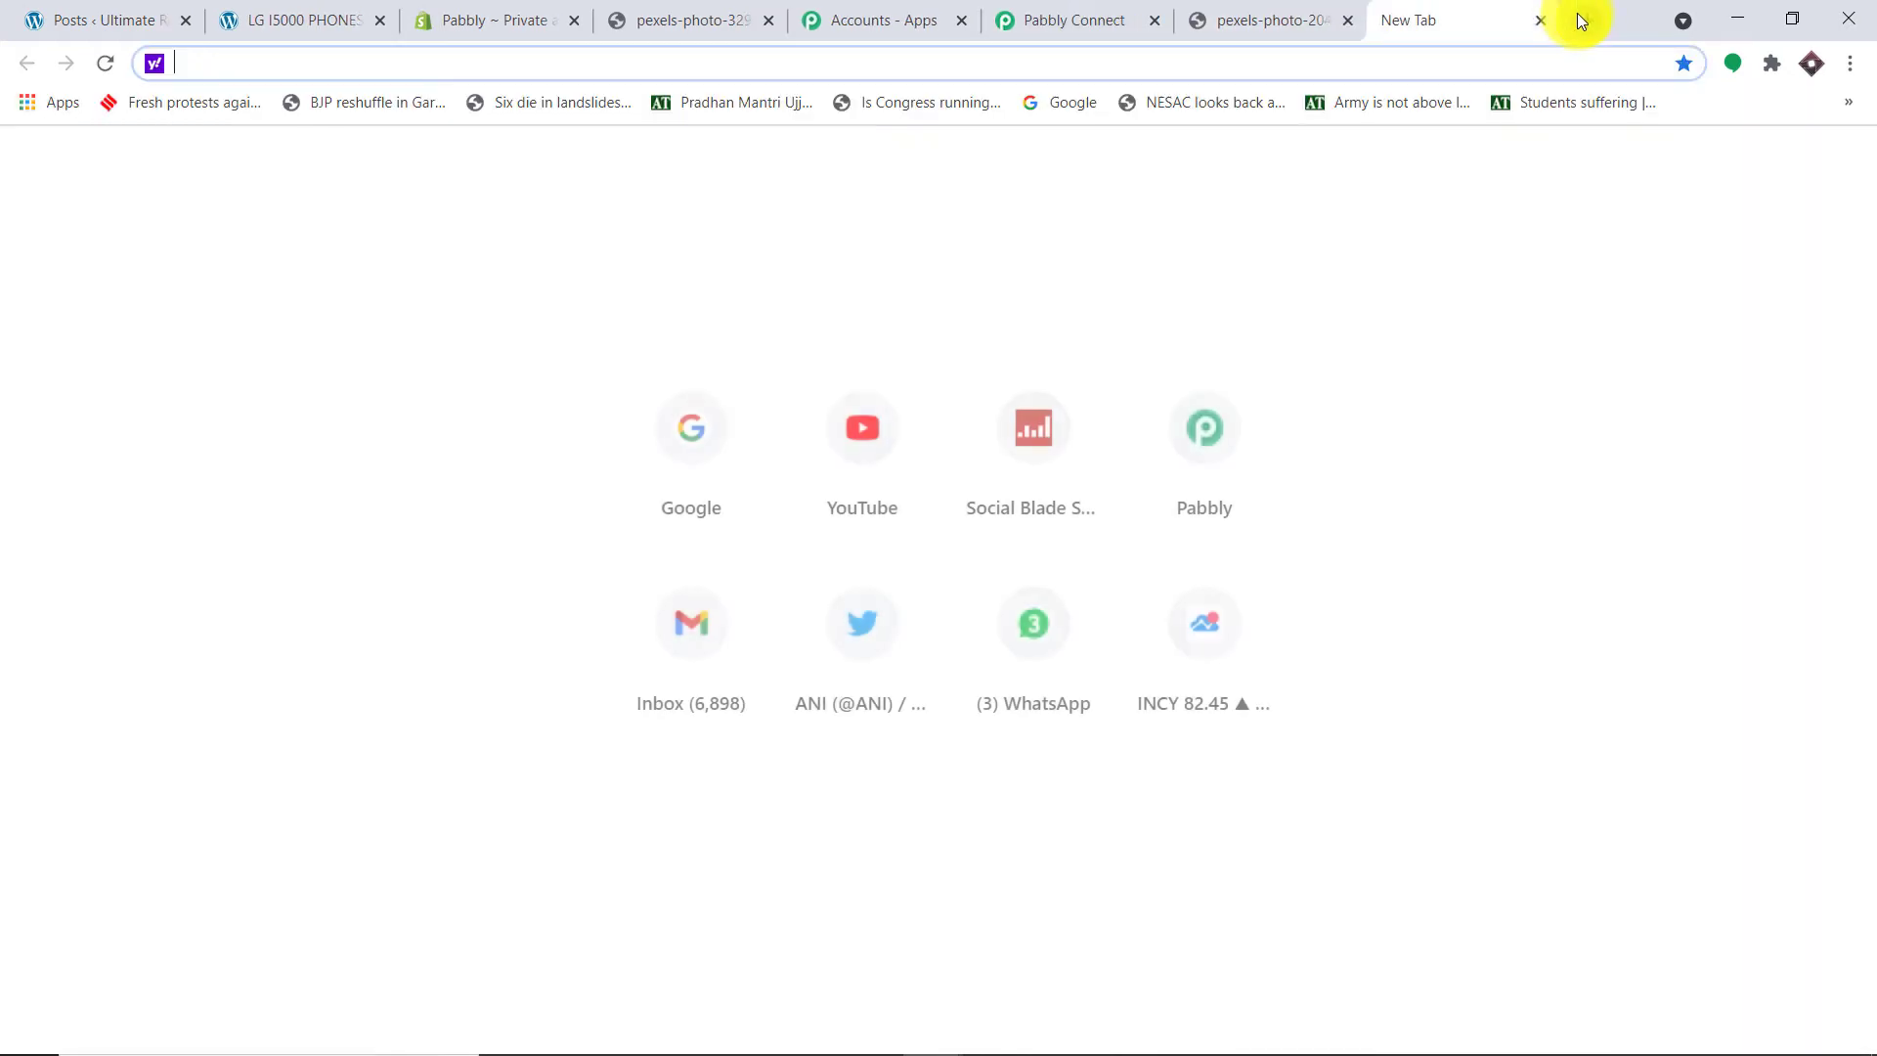
key(ctrl+v)
key(Return)
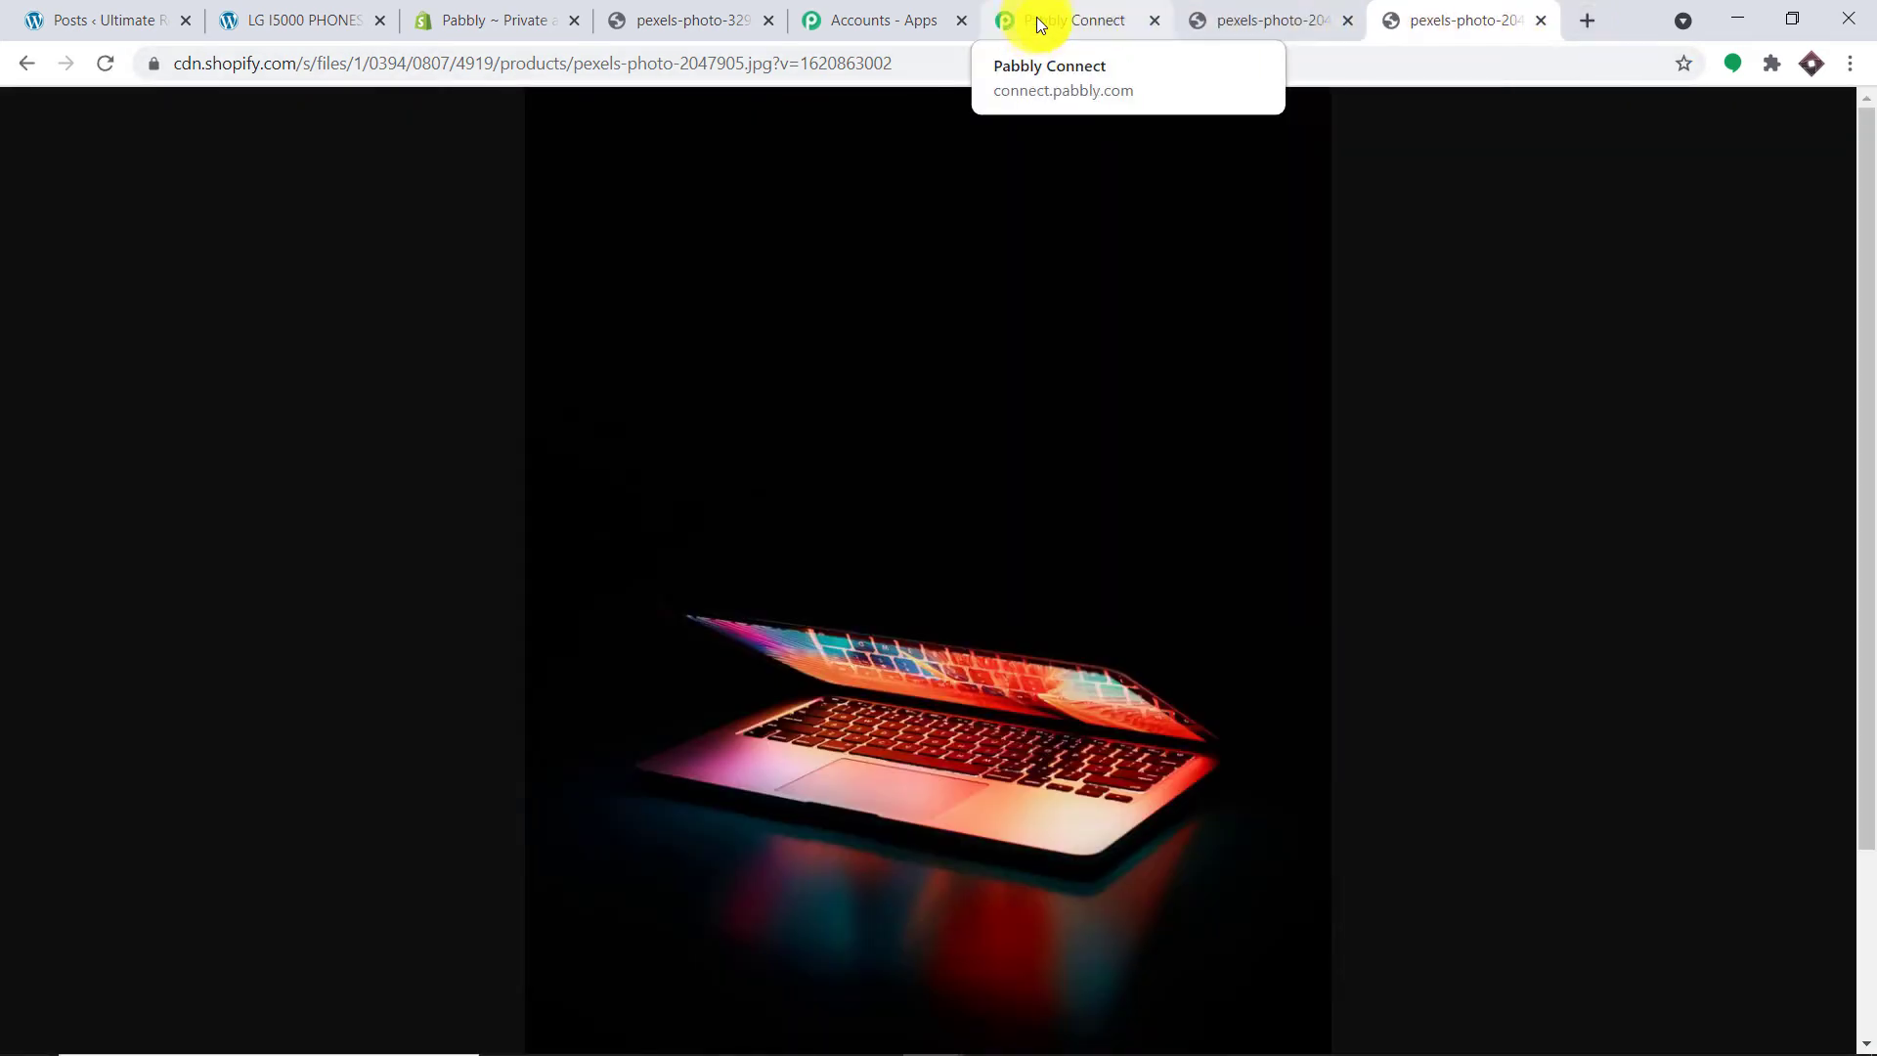
click(1036, 16)
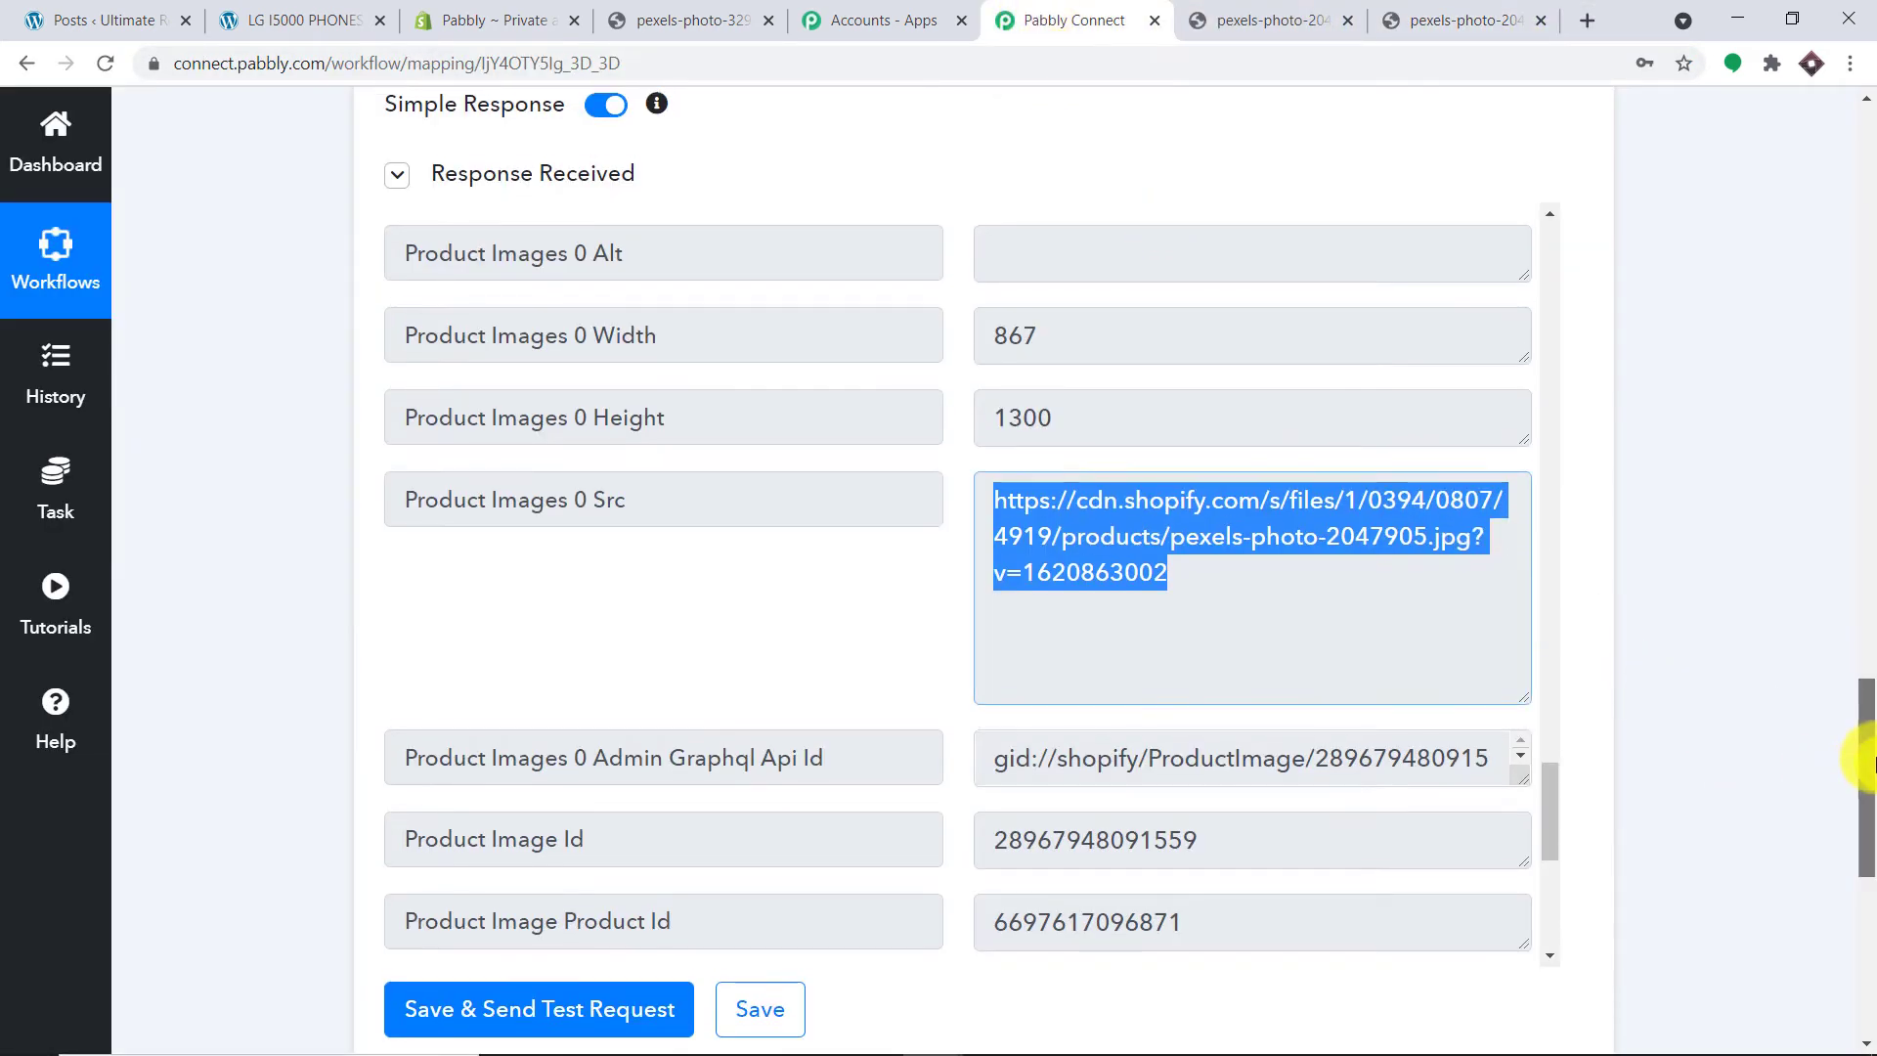
scroll(1869, 763, down, 1)
click(1181, 442)
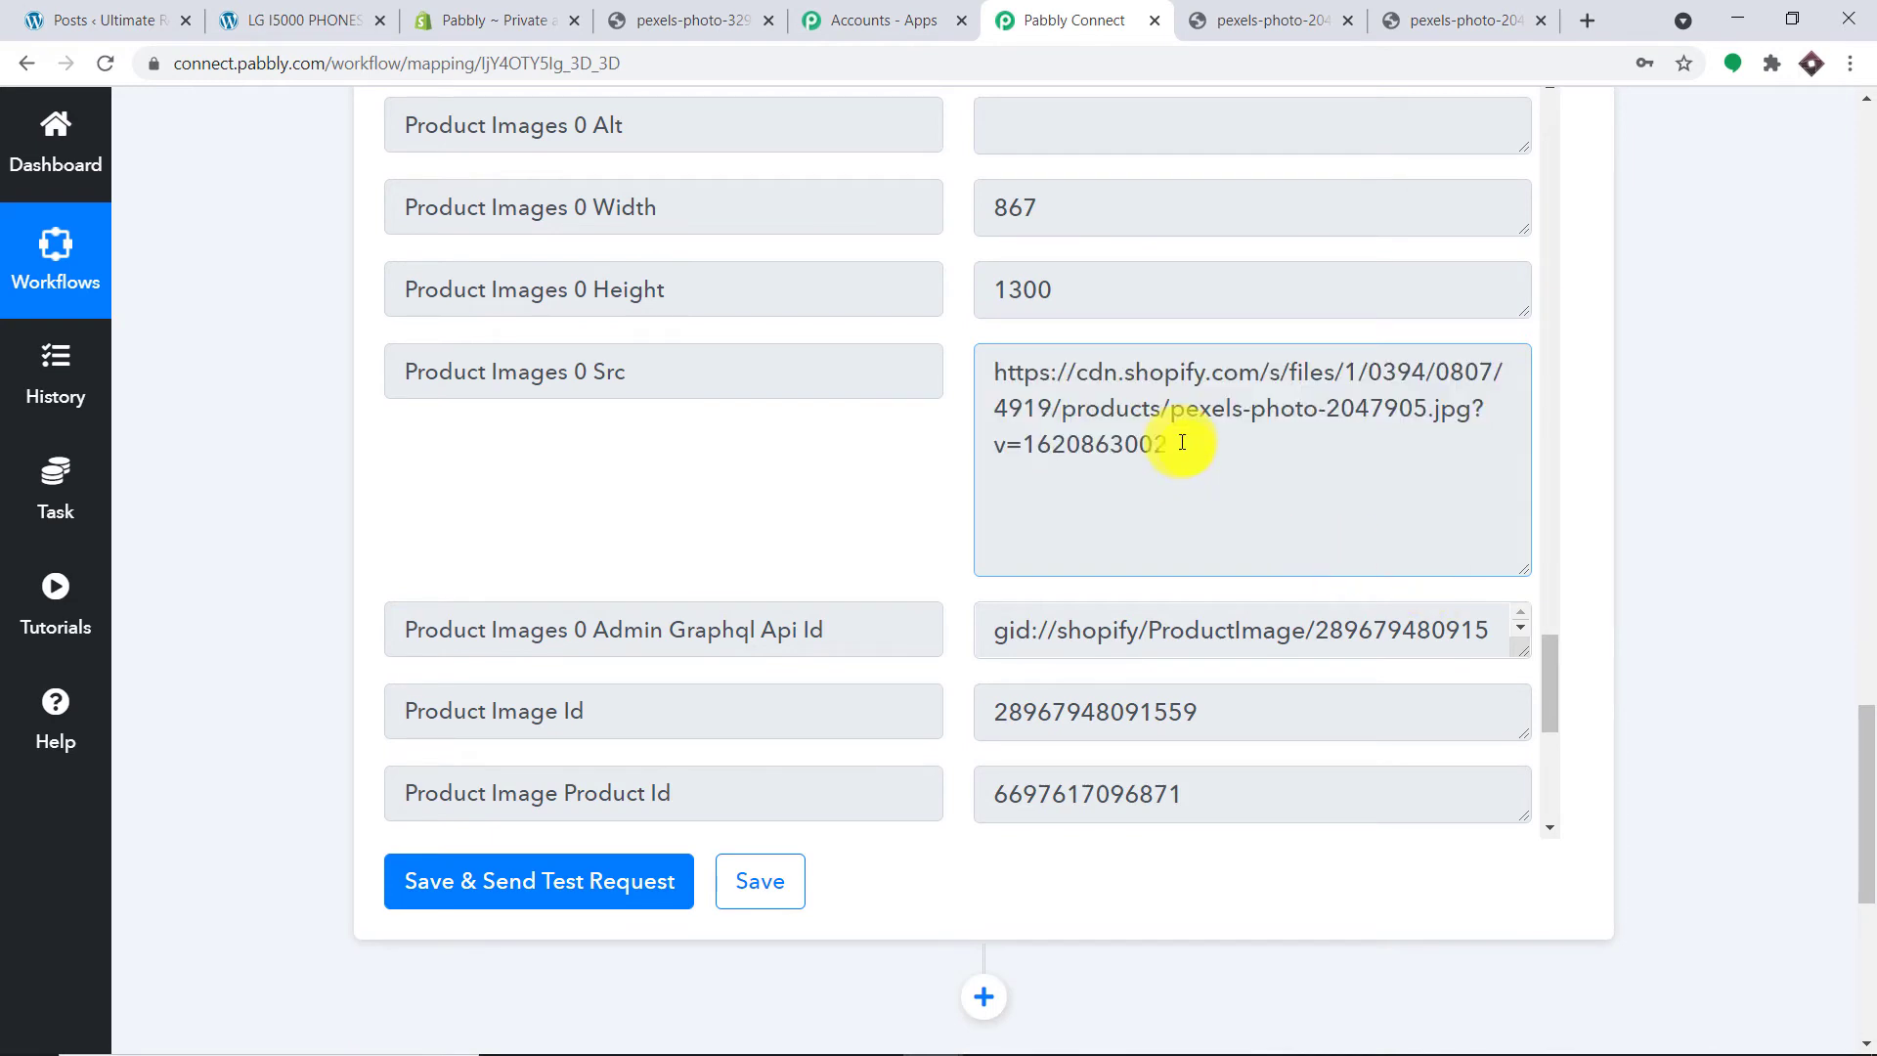
drag(1182, 443, 983, 436)
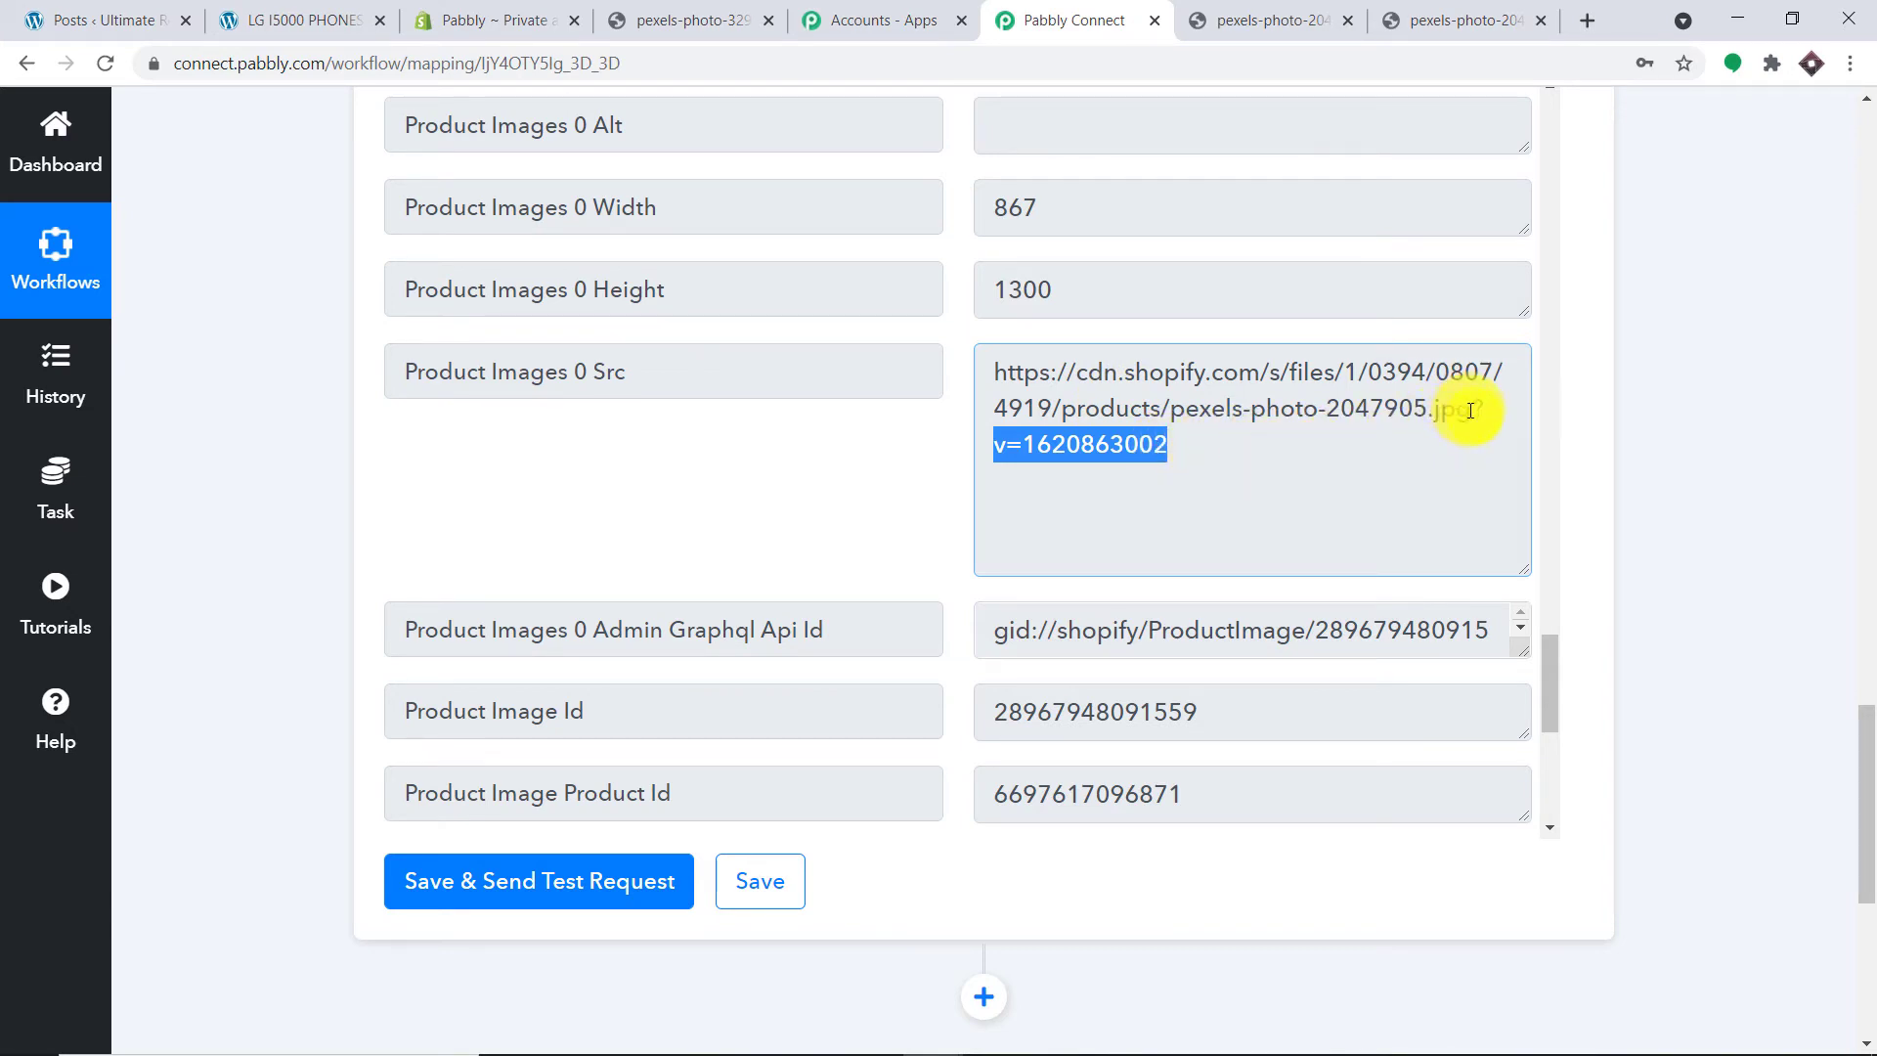
drag(1470, 411, 994, 363)
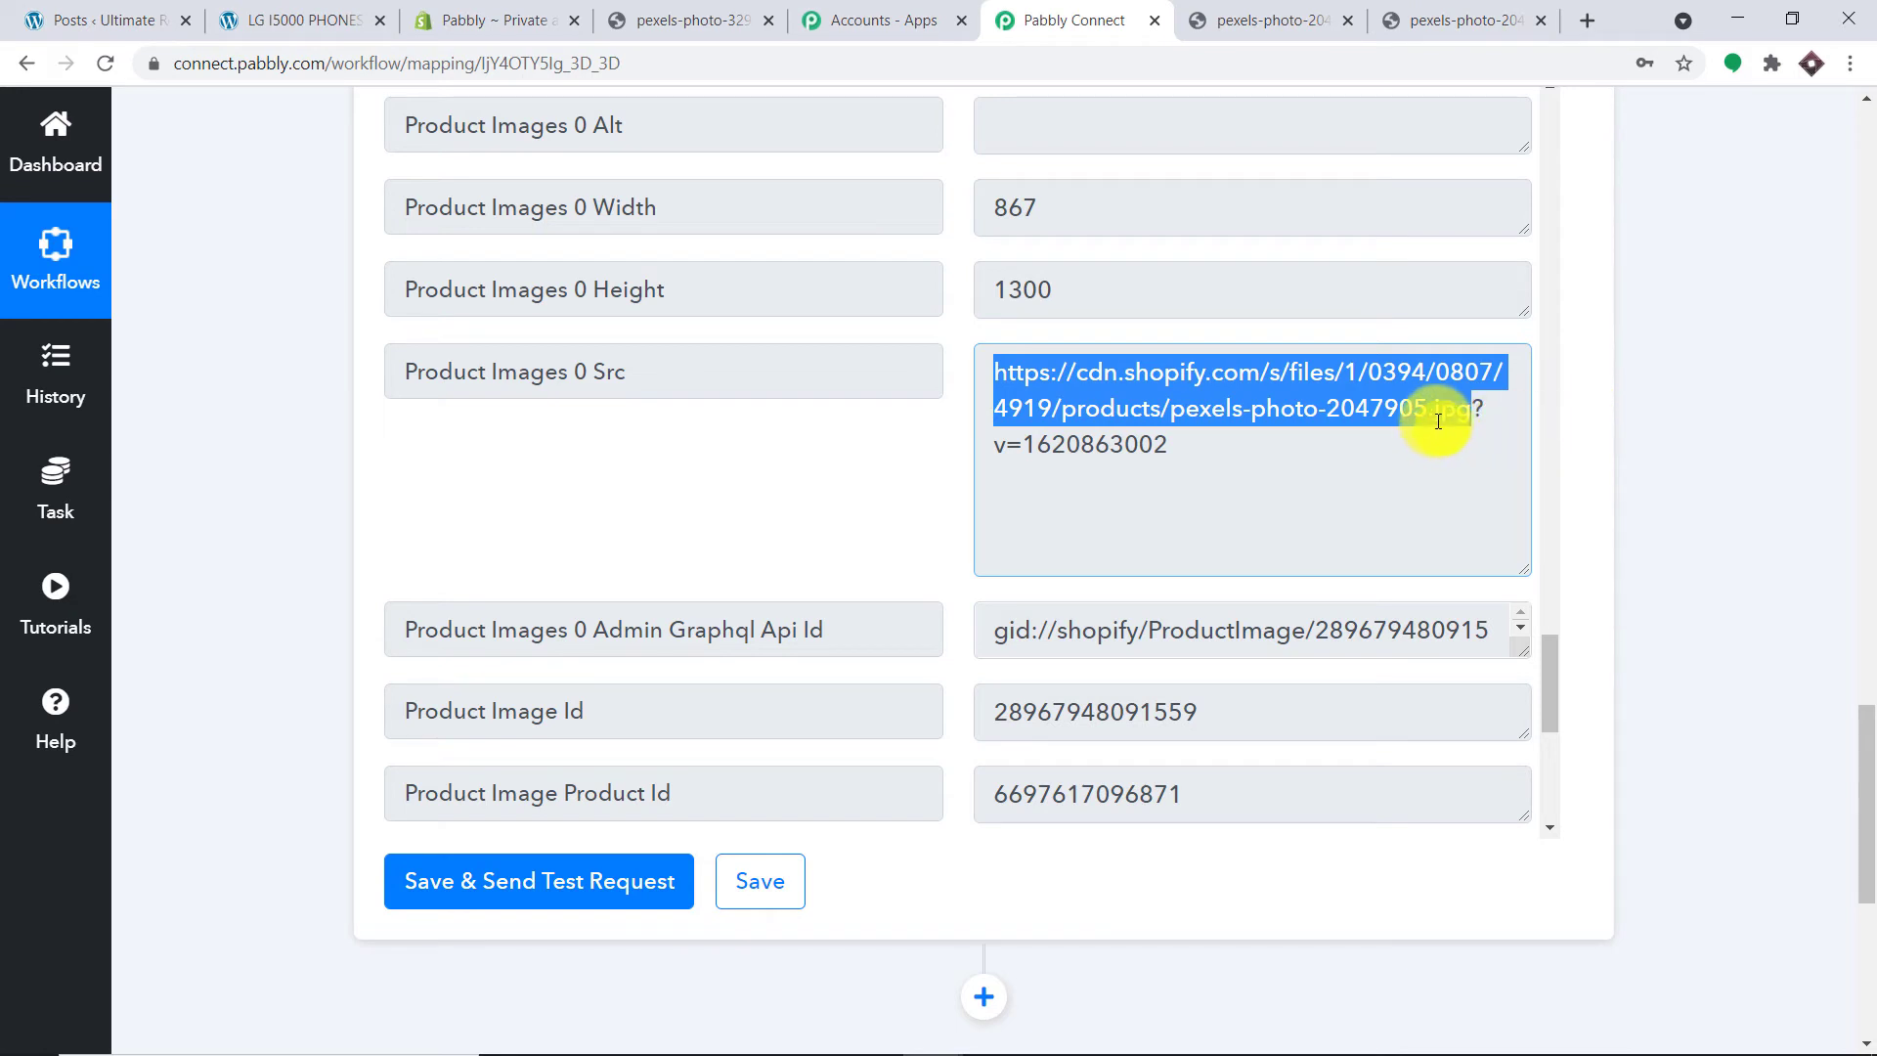
drag(1438, 421, 1484, 420)
drag(1183, 450, 972, 436)
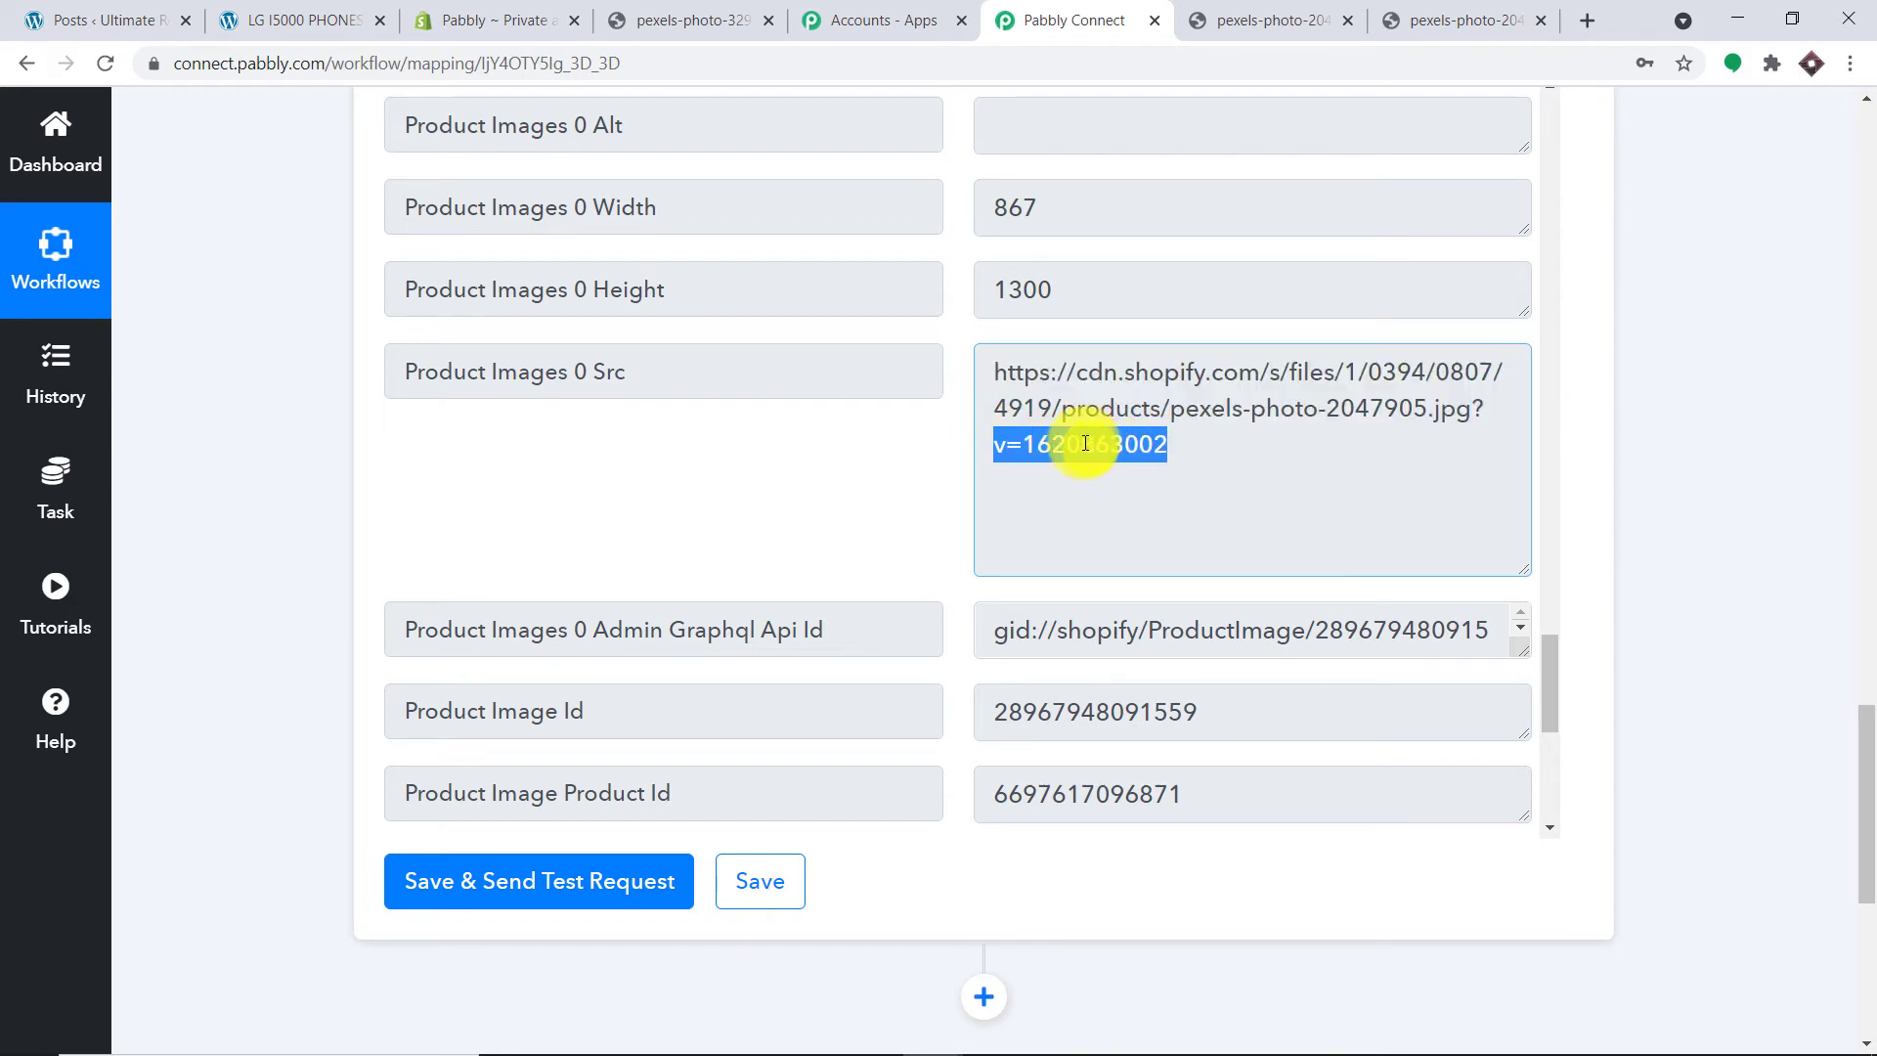
click(1477, 410)
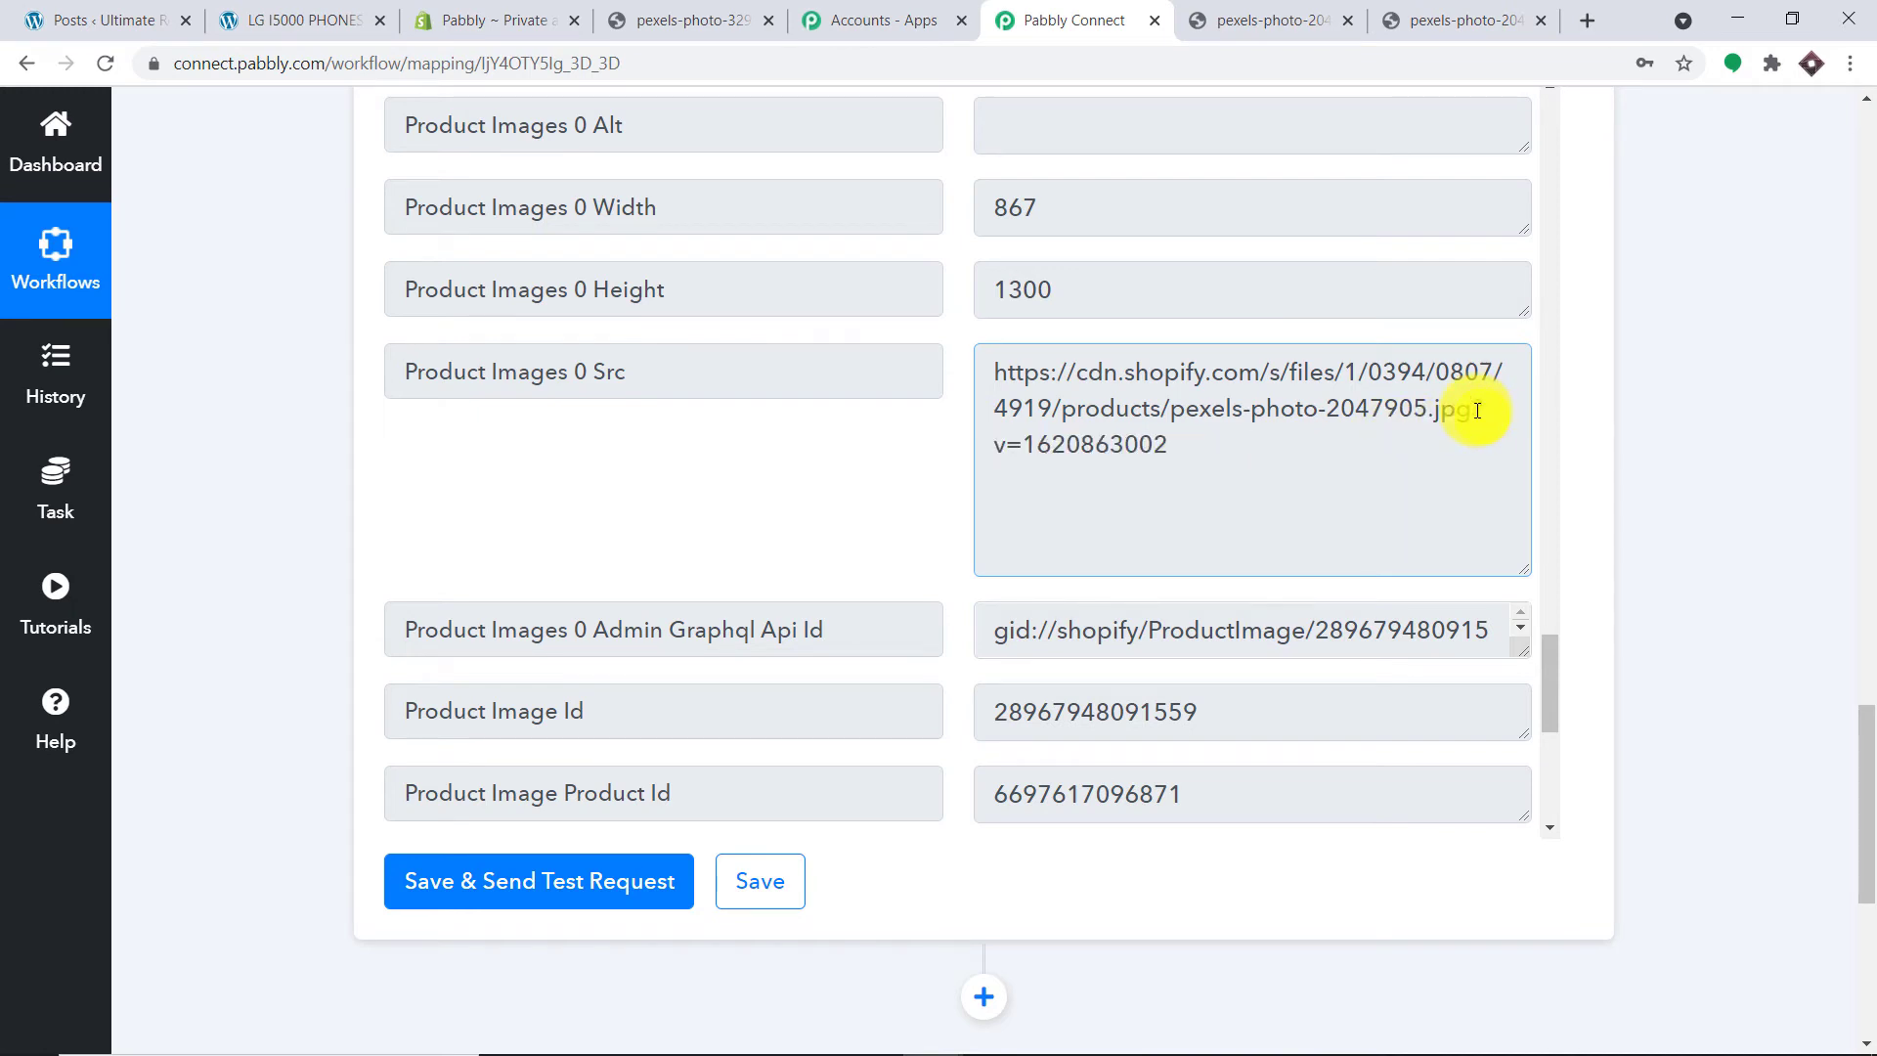
drag(1493, 419, 1492, 462)
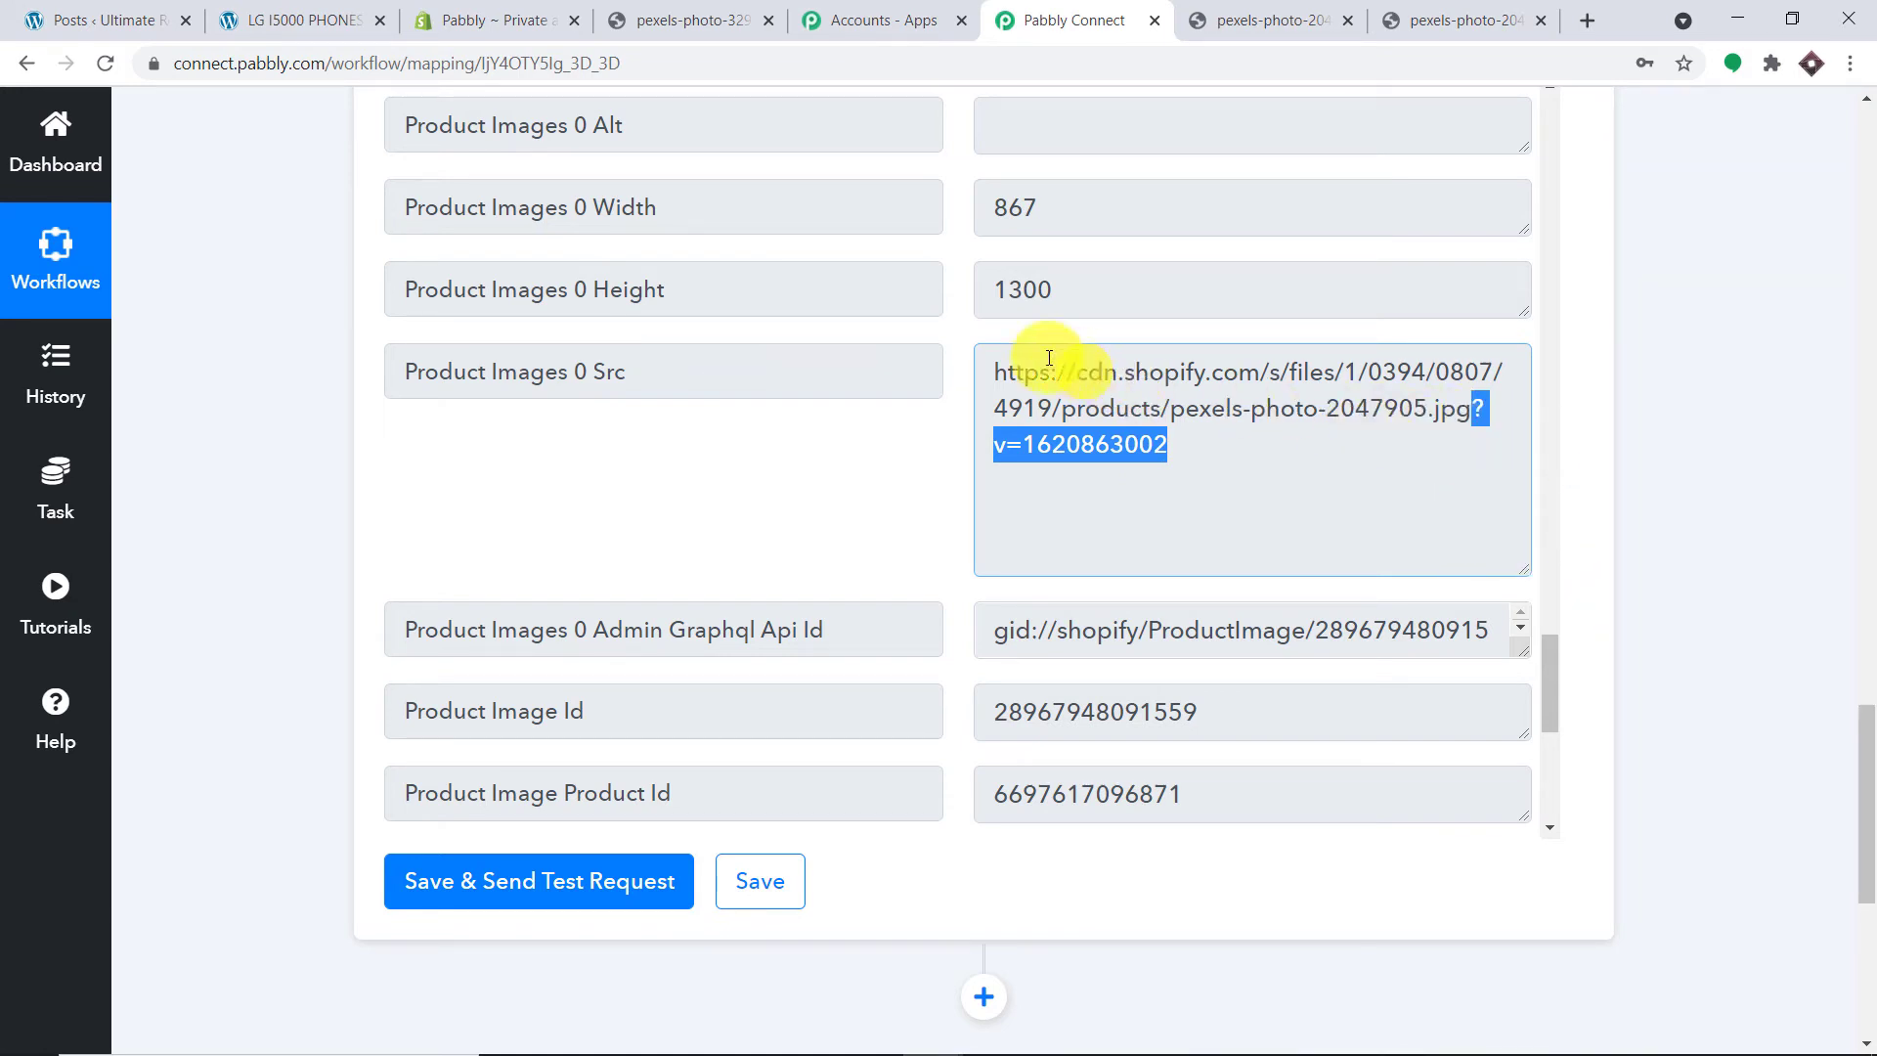
drag(997, 364, 1452, 402)
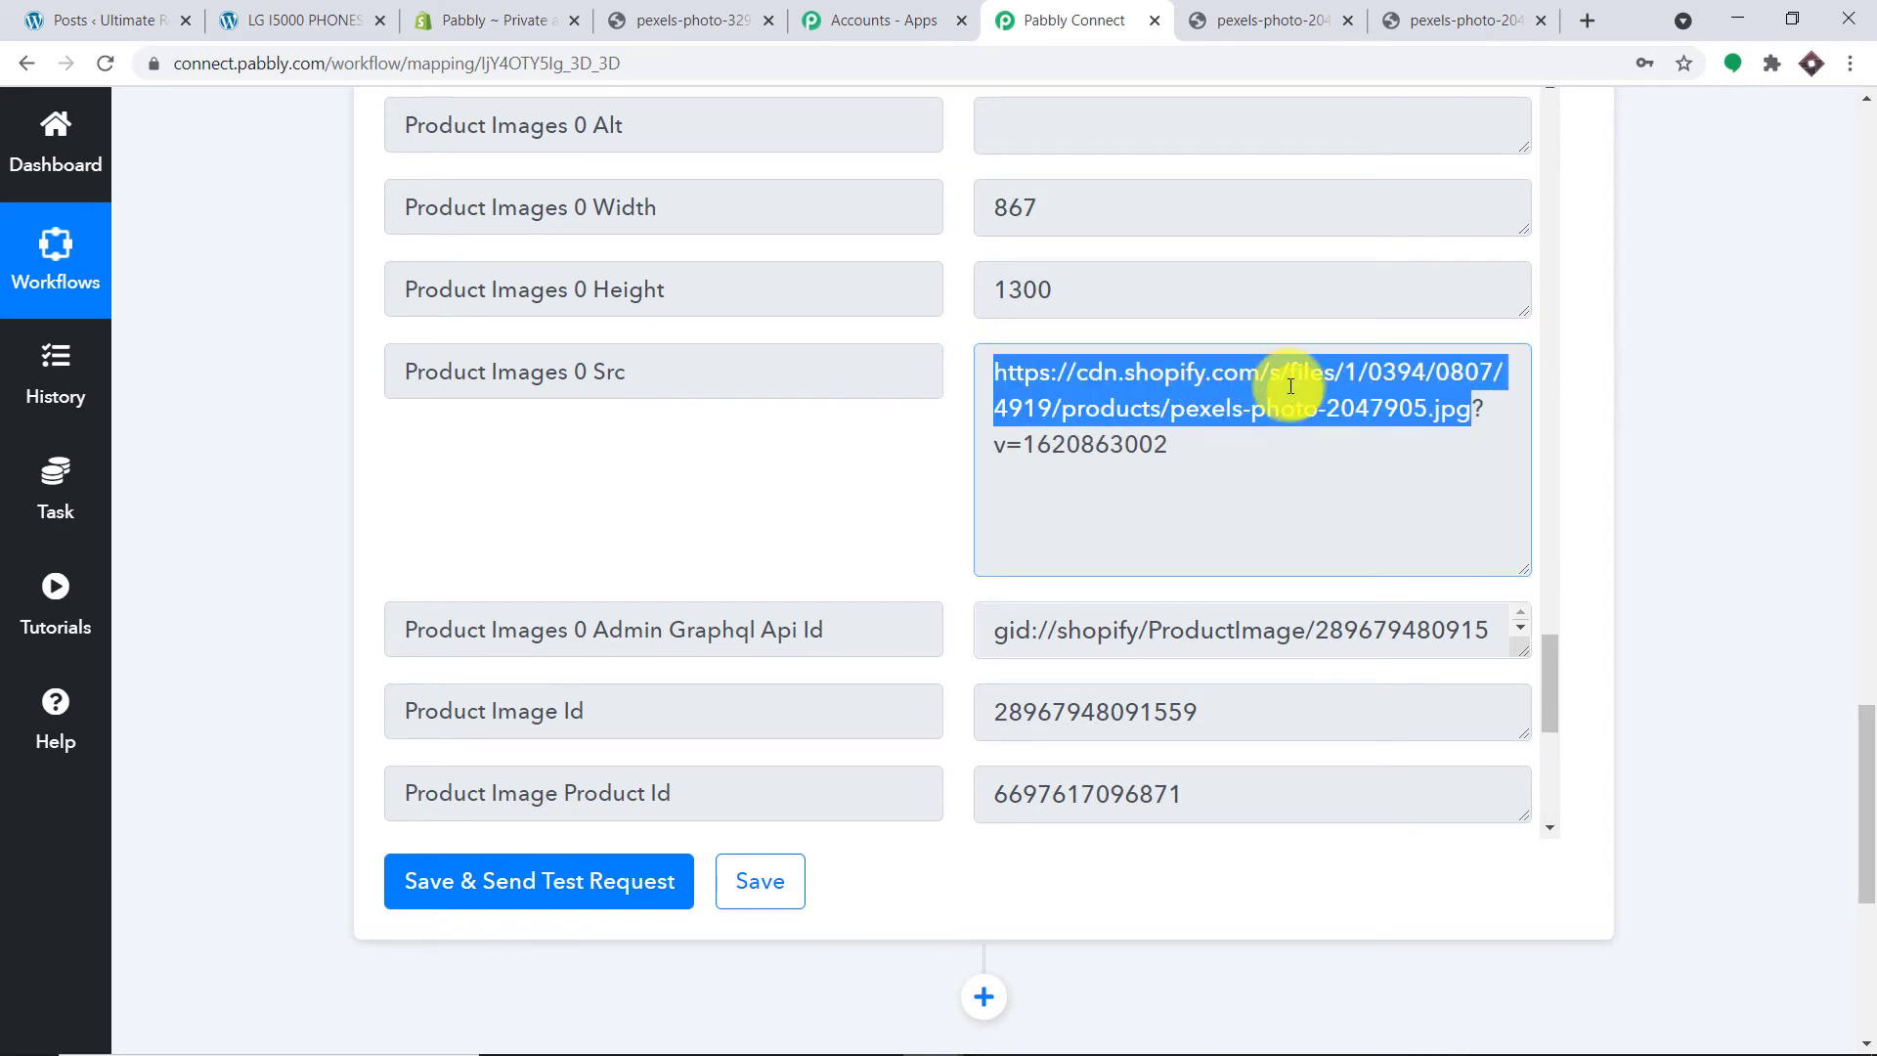
drag(1866, 755, 1865, 860)
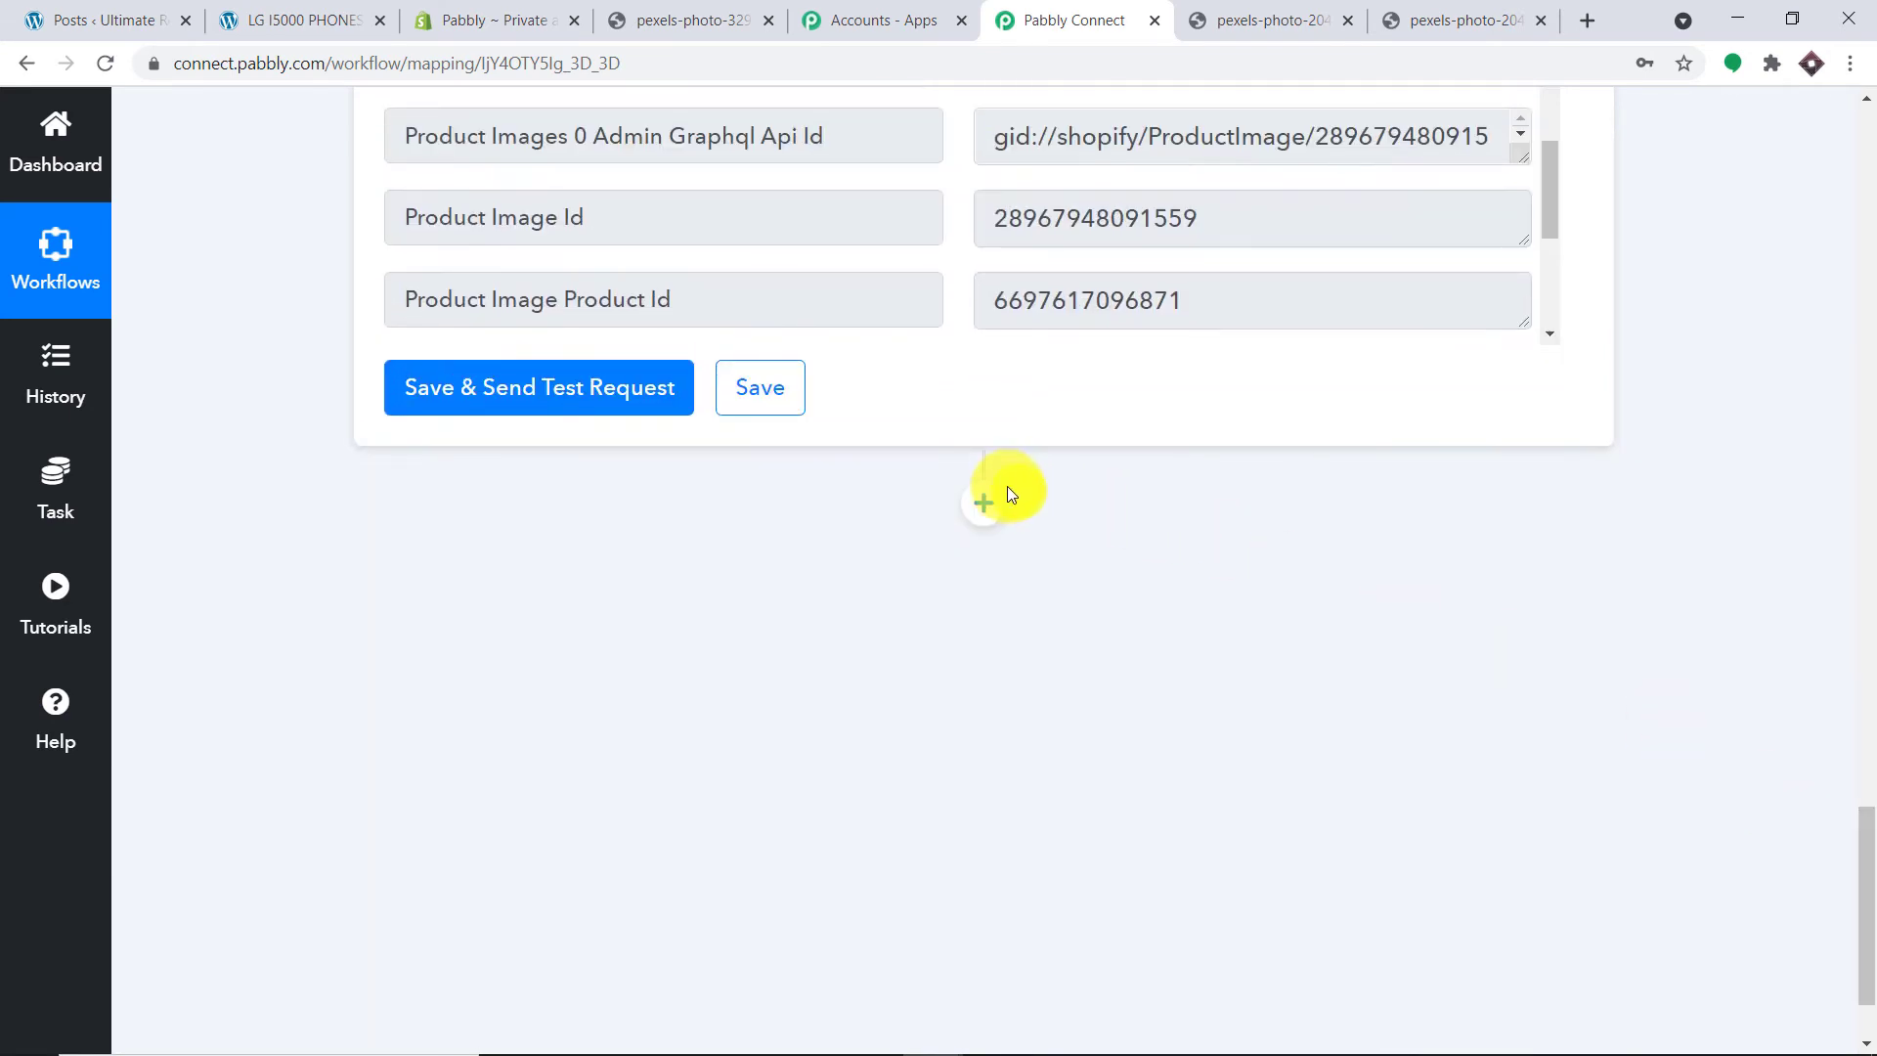
Step: Add a new action step and choose Text Formatter by Pabbly as its app
click(990, 501)
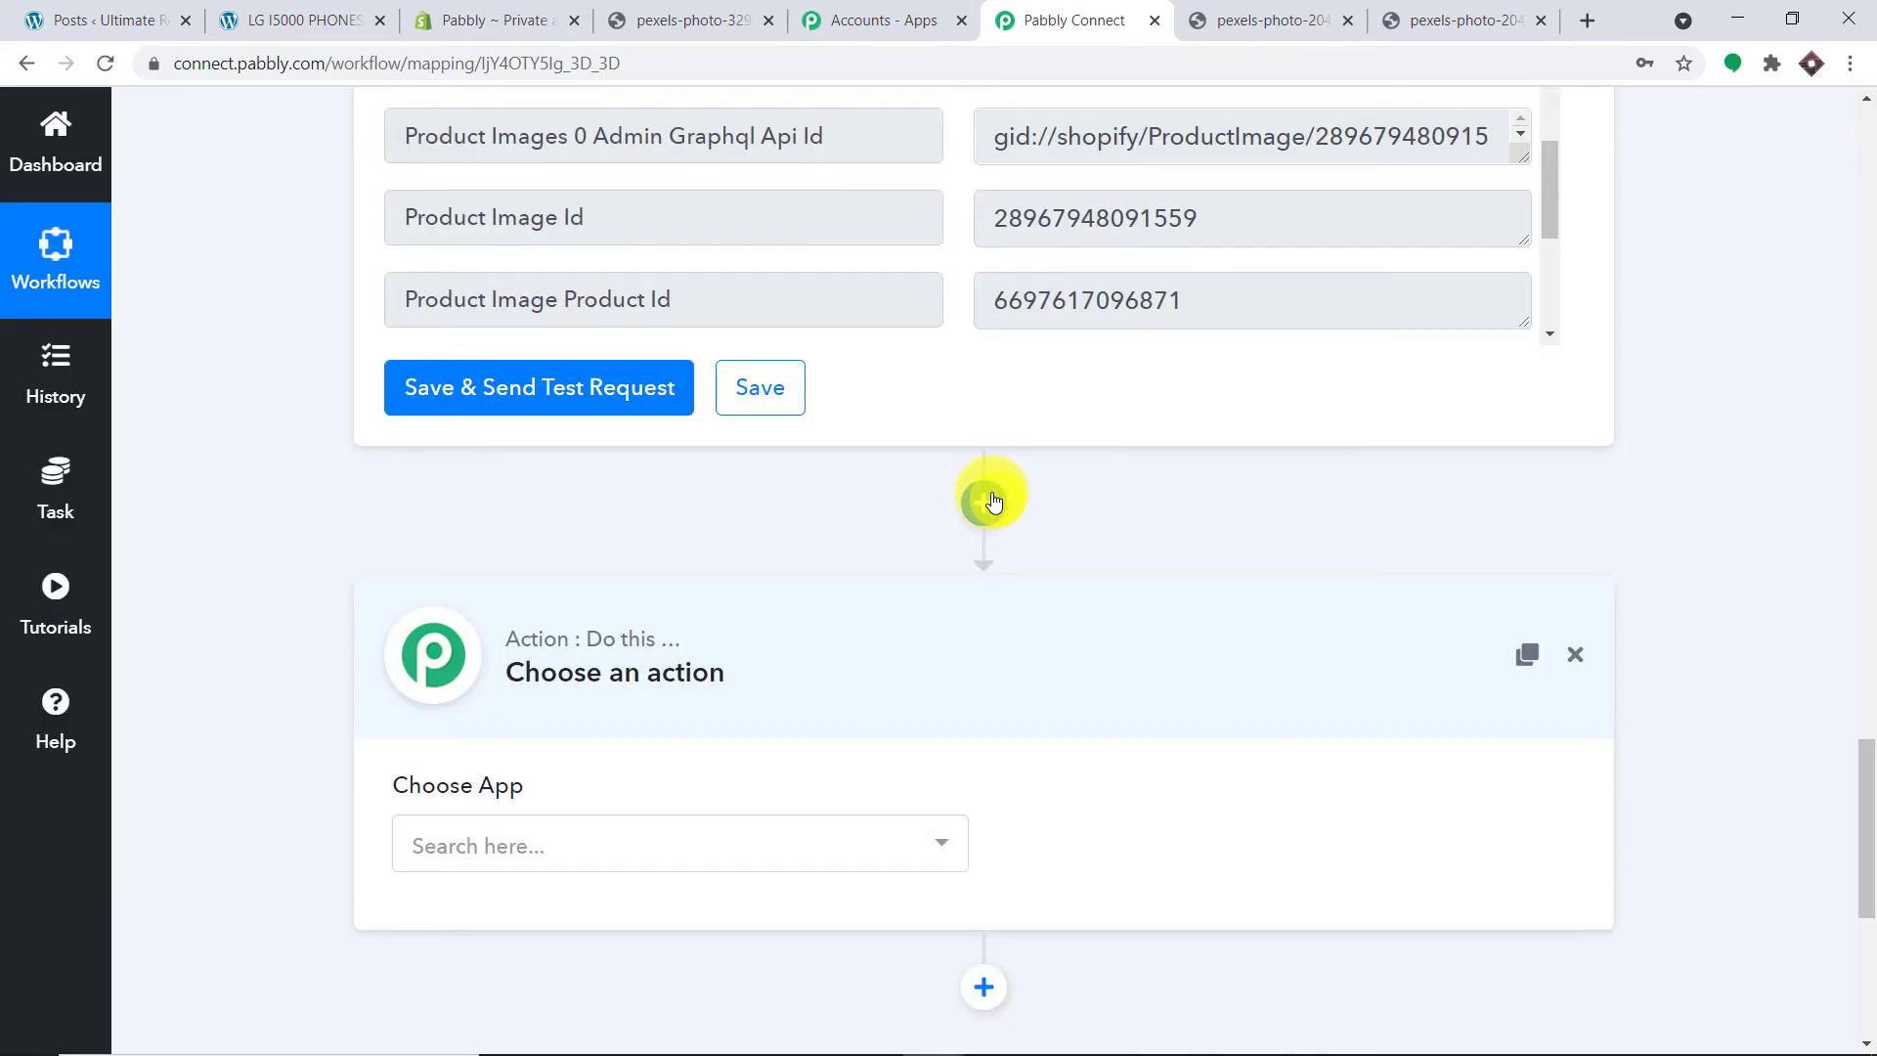
scroll(860, 636, down, 2)
click(748, 597)
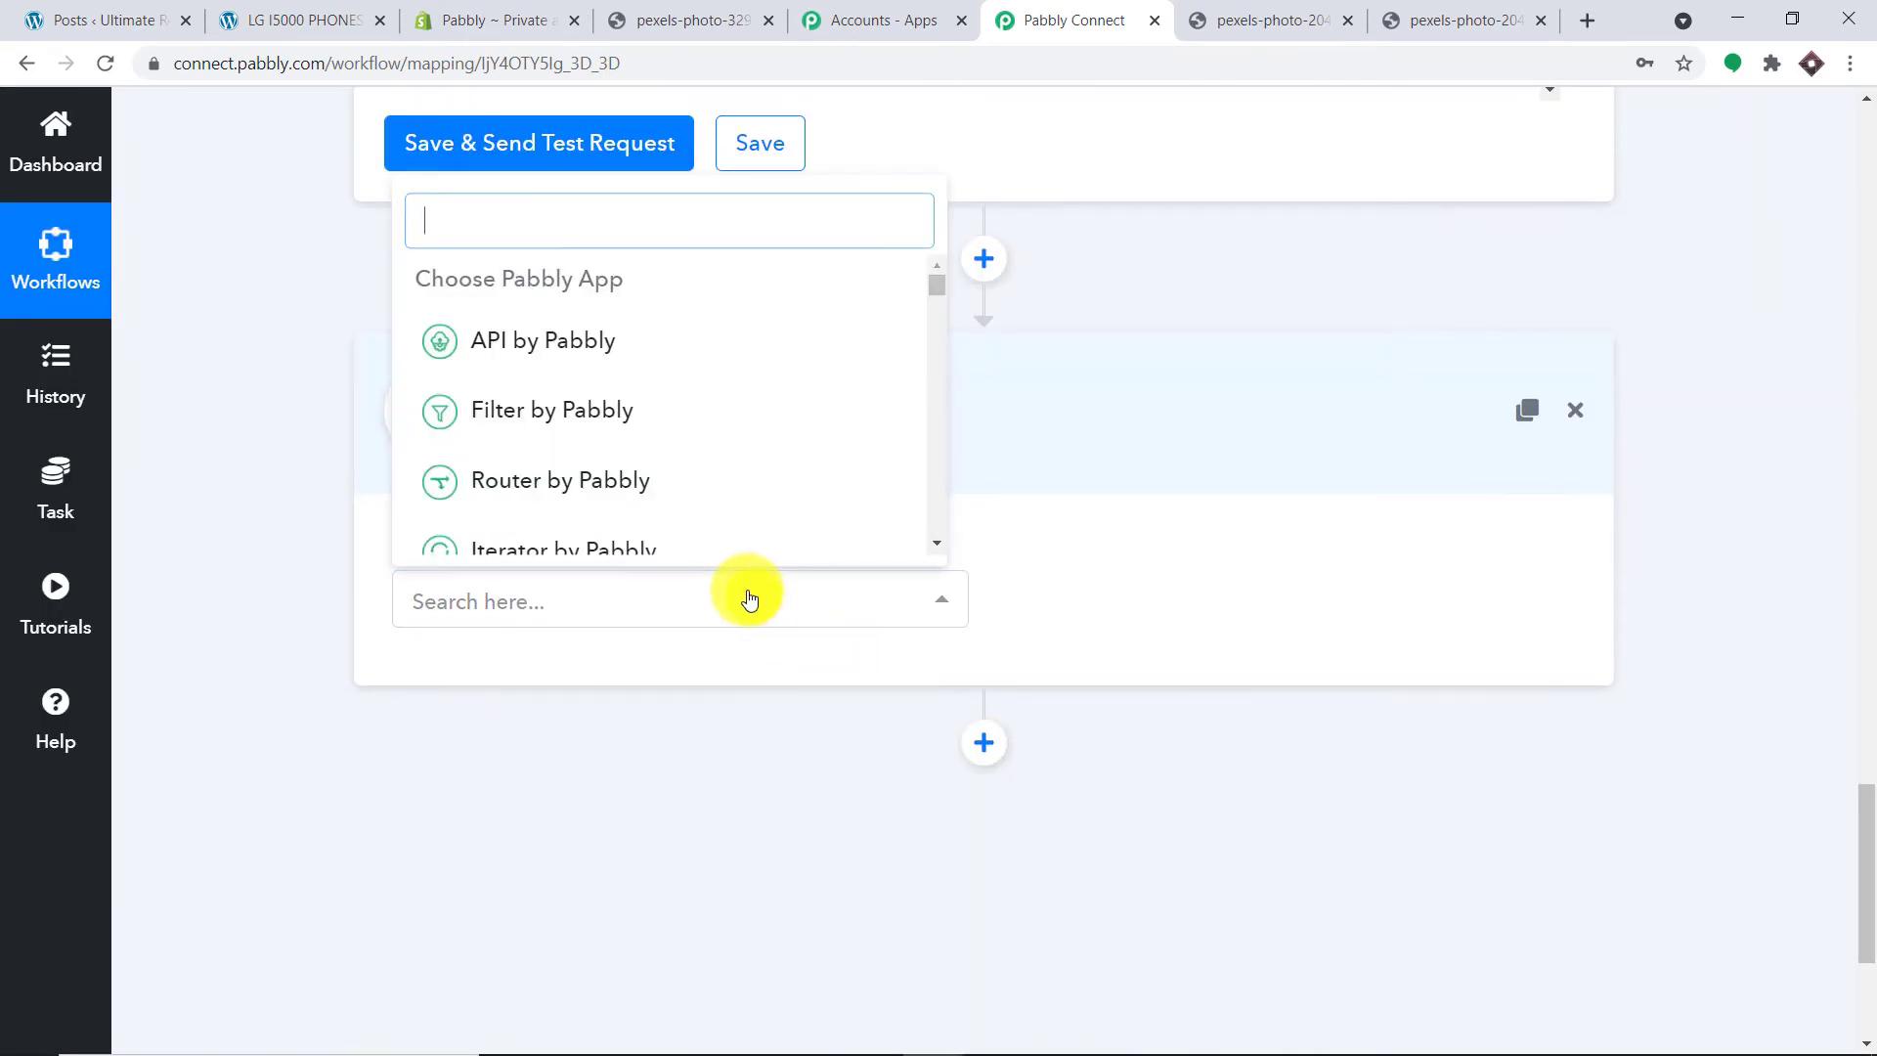
text(TE)
key(BackSpace)
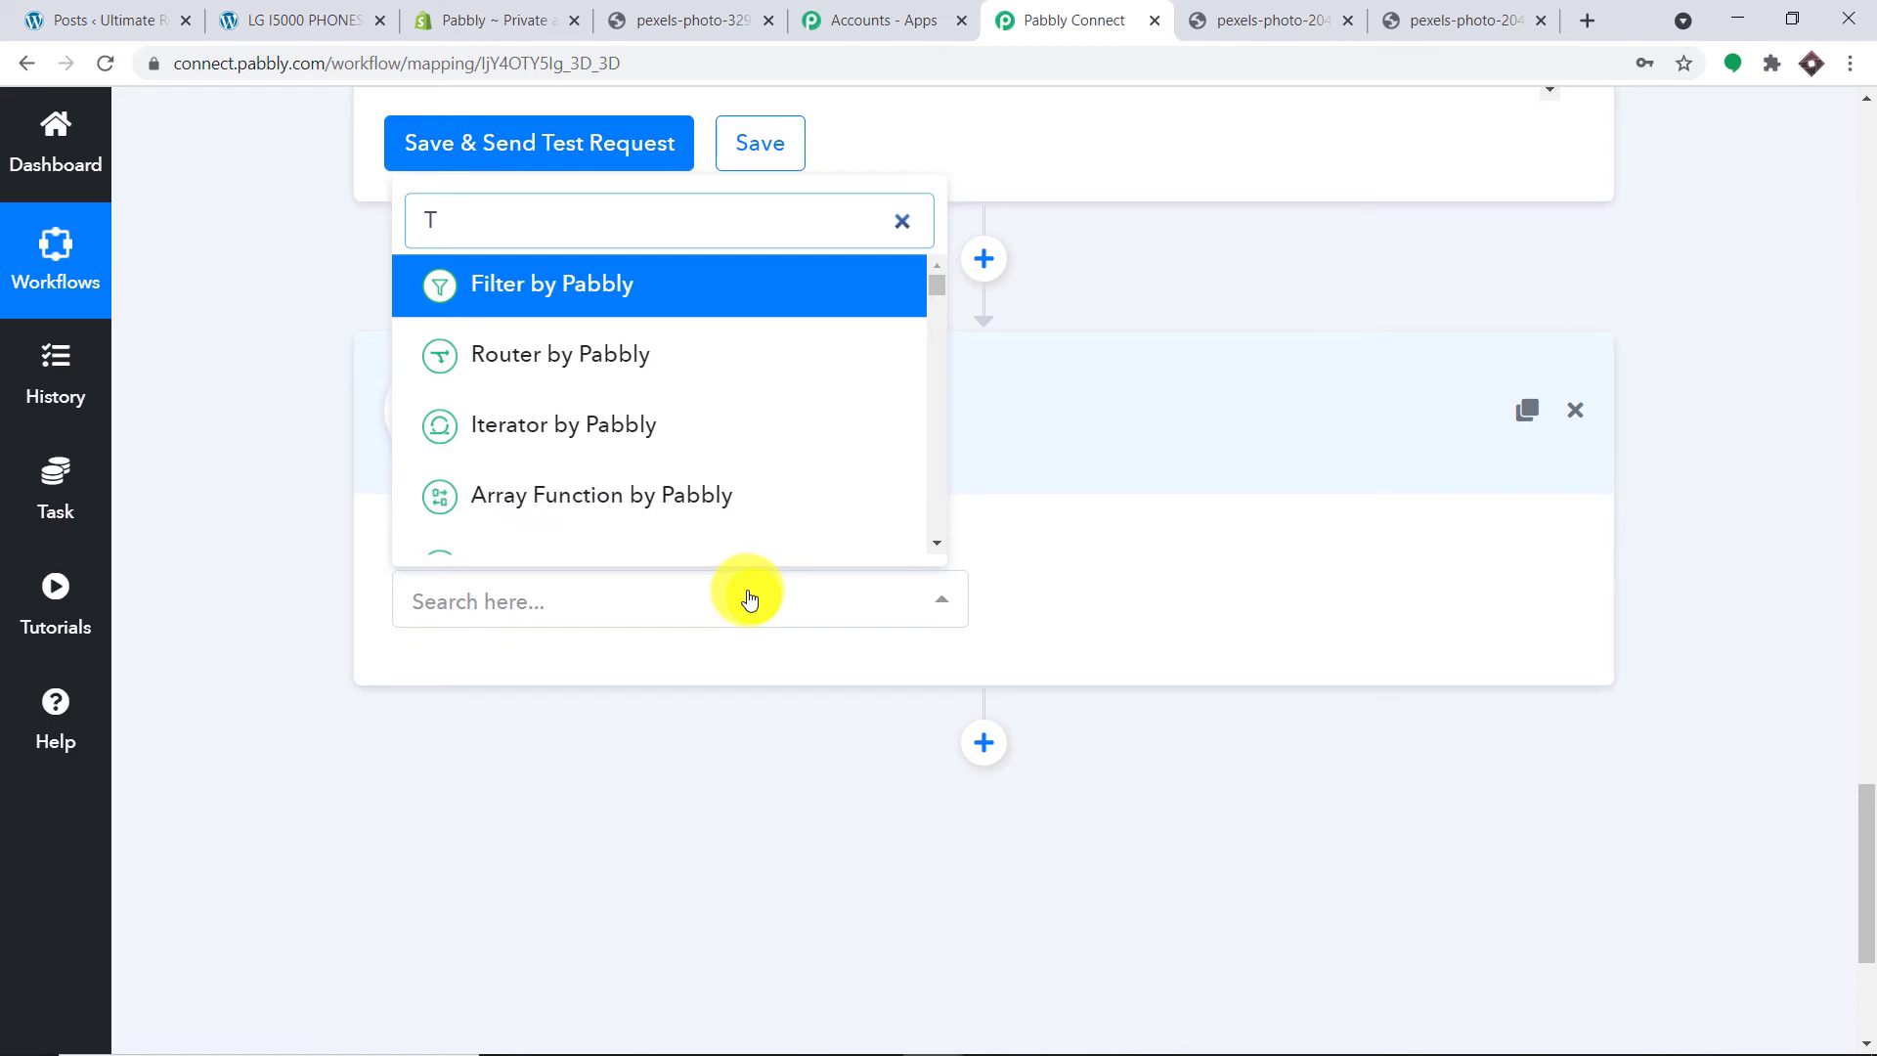
text(XT)
key(BackSpace)
text(EXT)
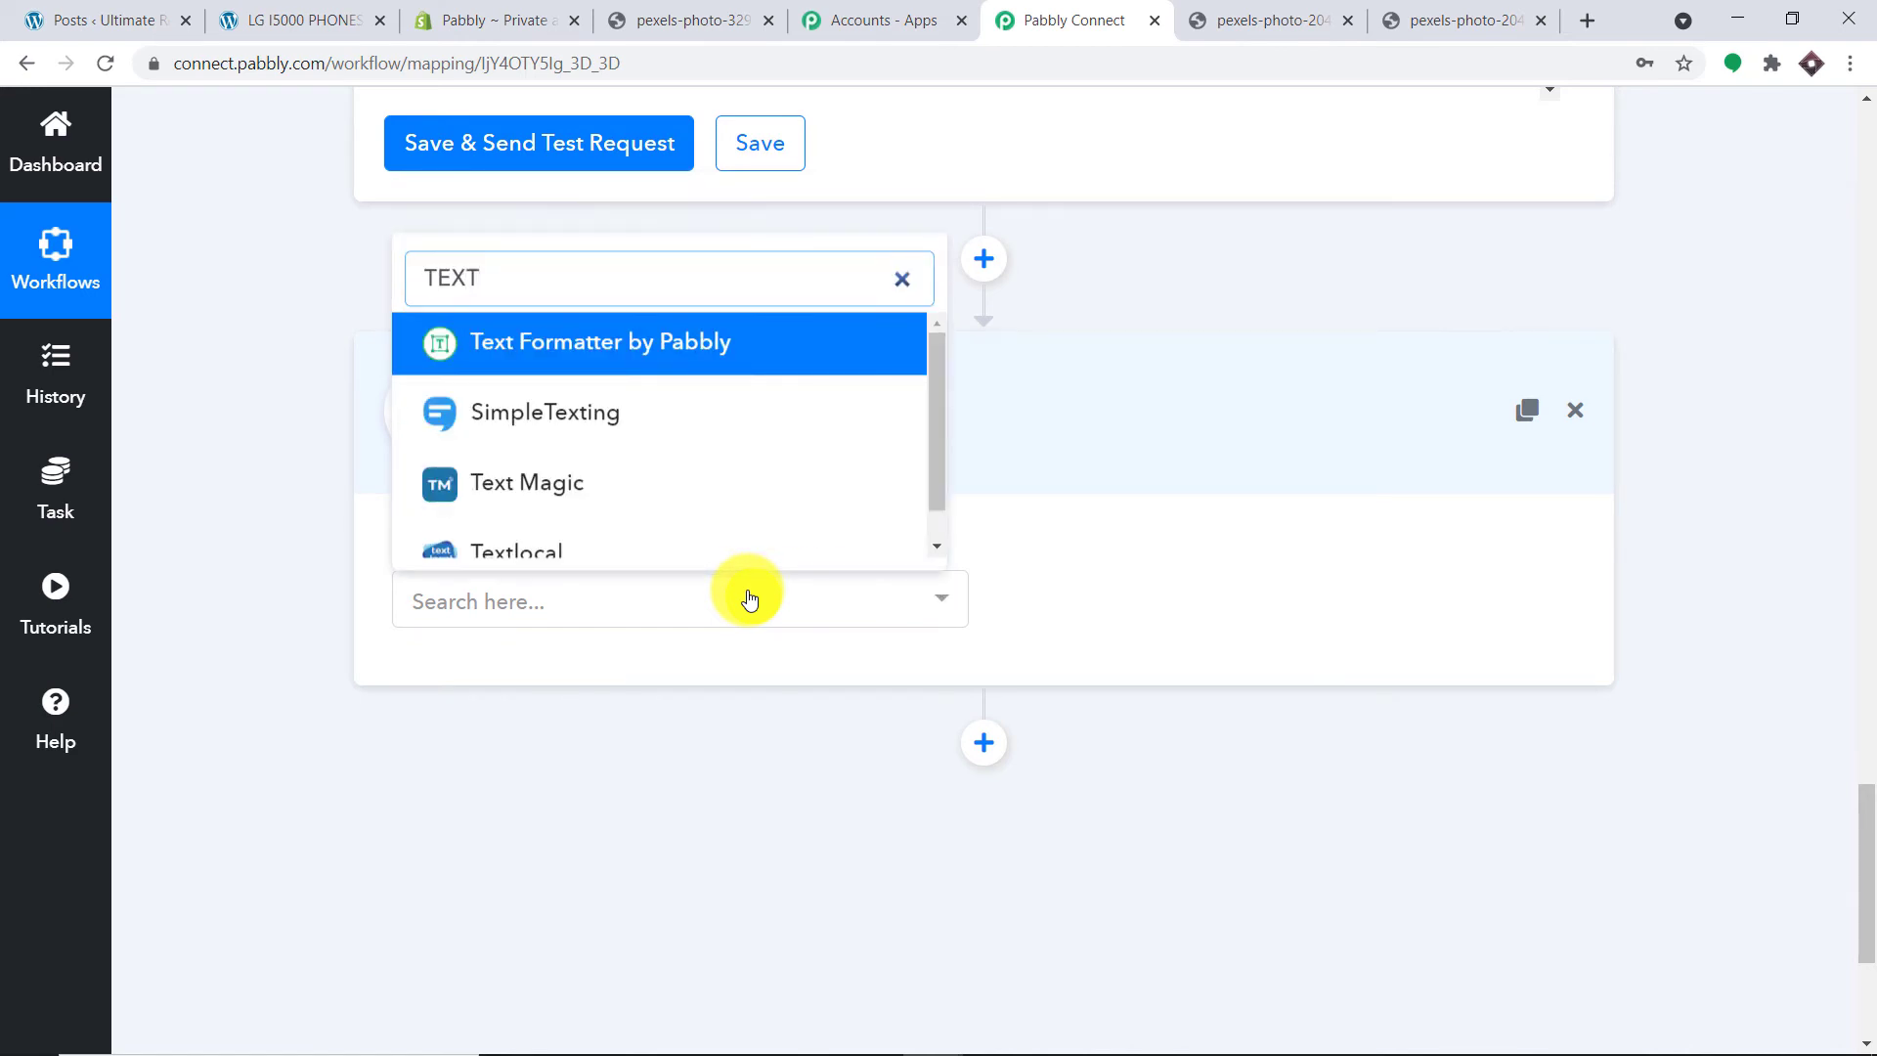
click(753, 343)
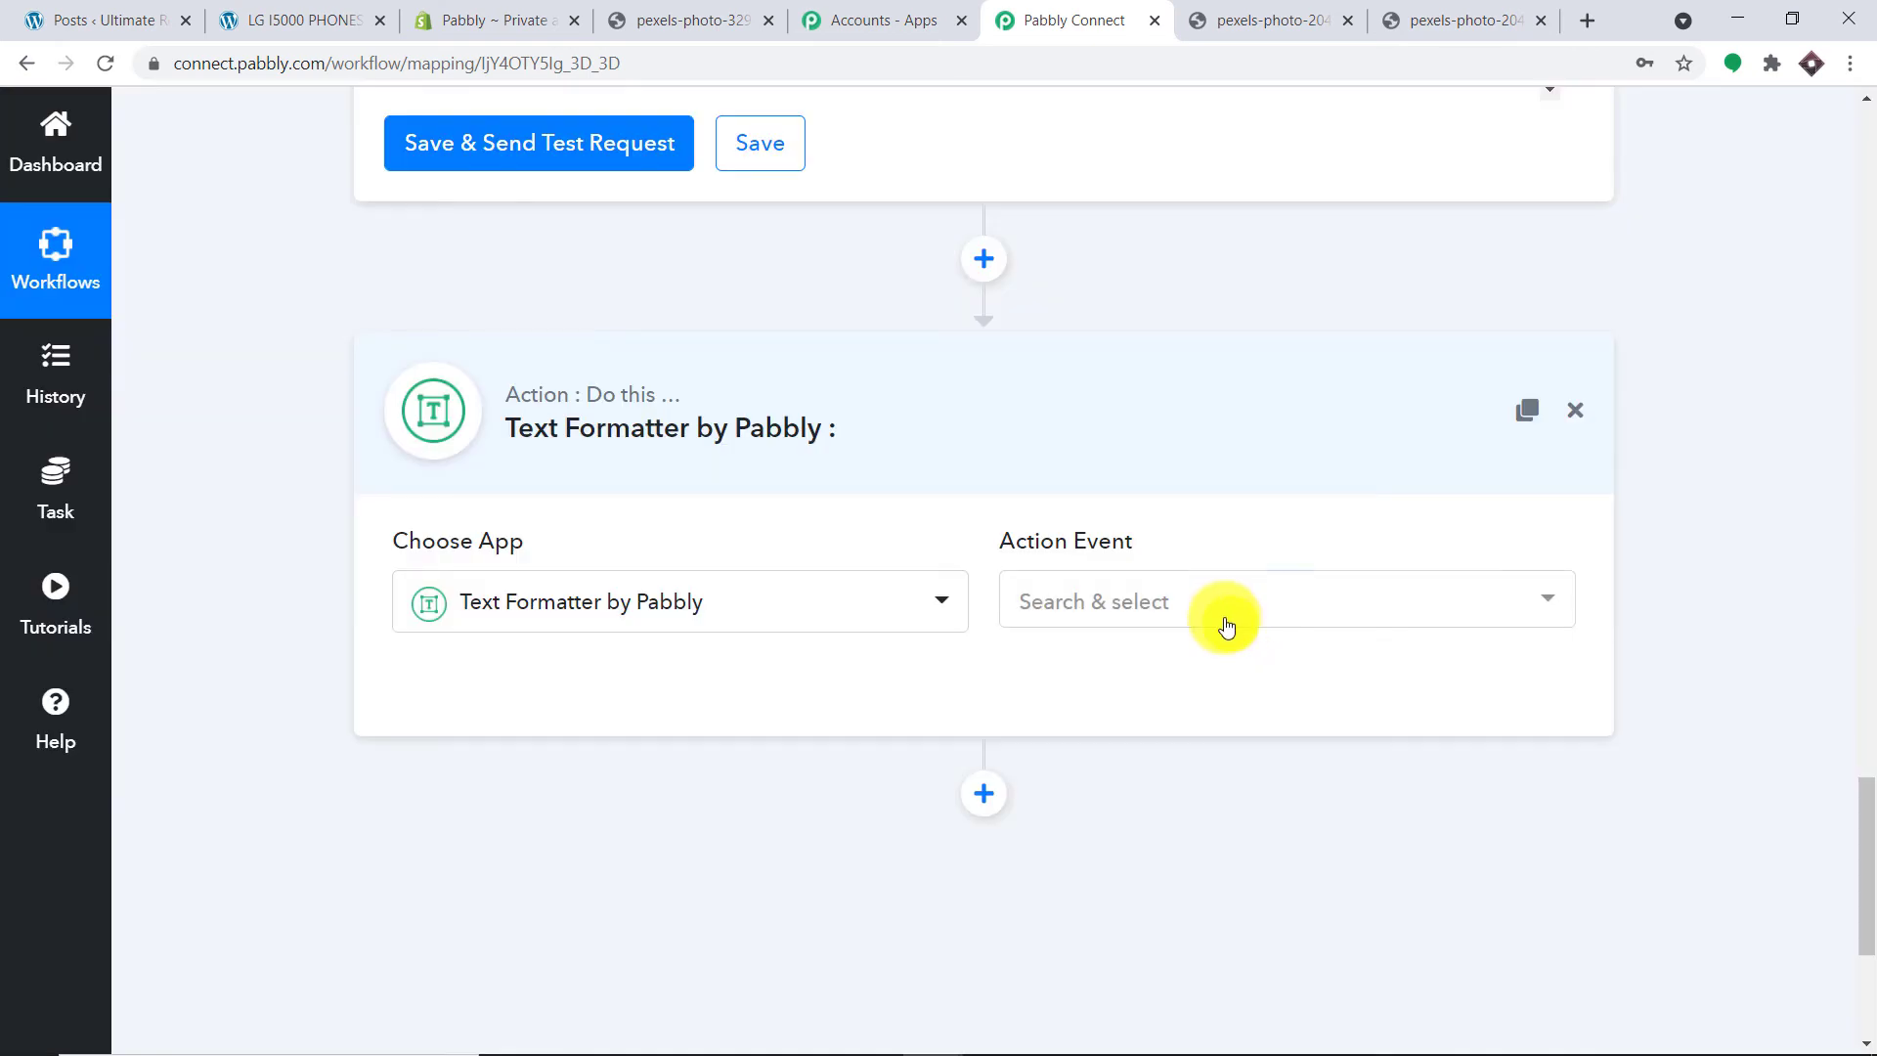
Step: Set the Action Event to Split Text and connect the step
click(1227, 626)
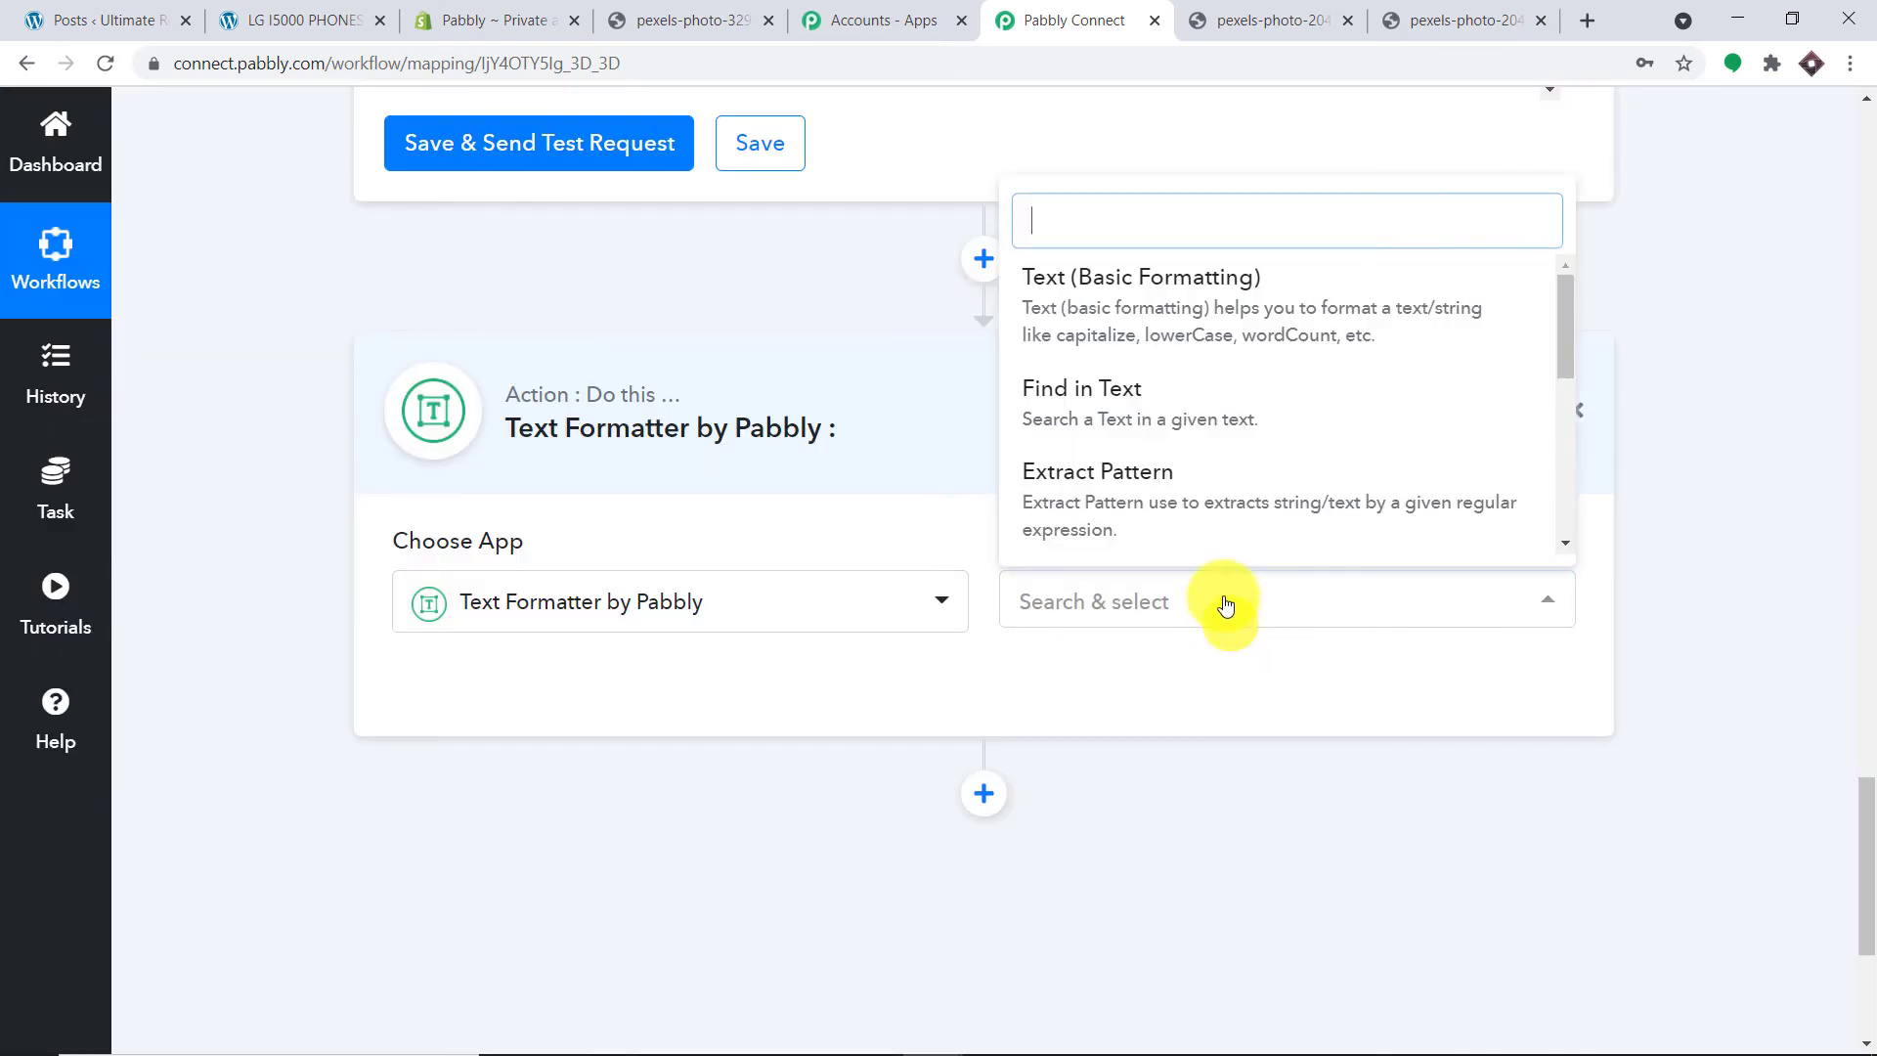
scroll(1252, 425, down, 5)
scroll(1251, 425, up, 3)
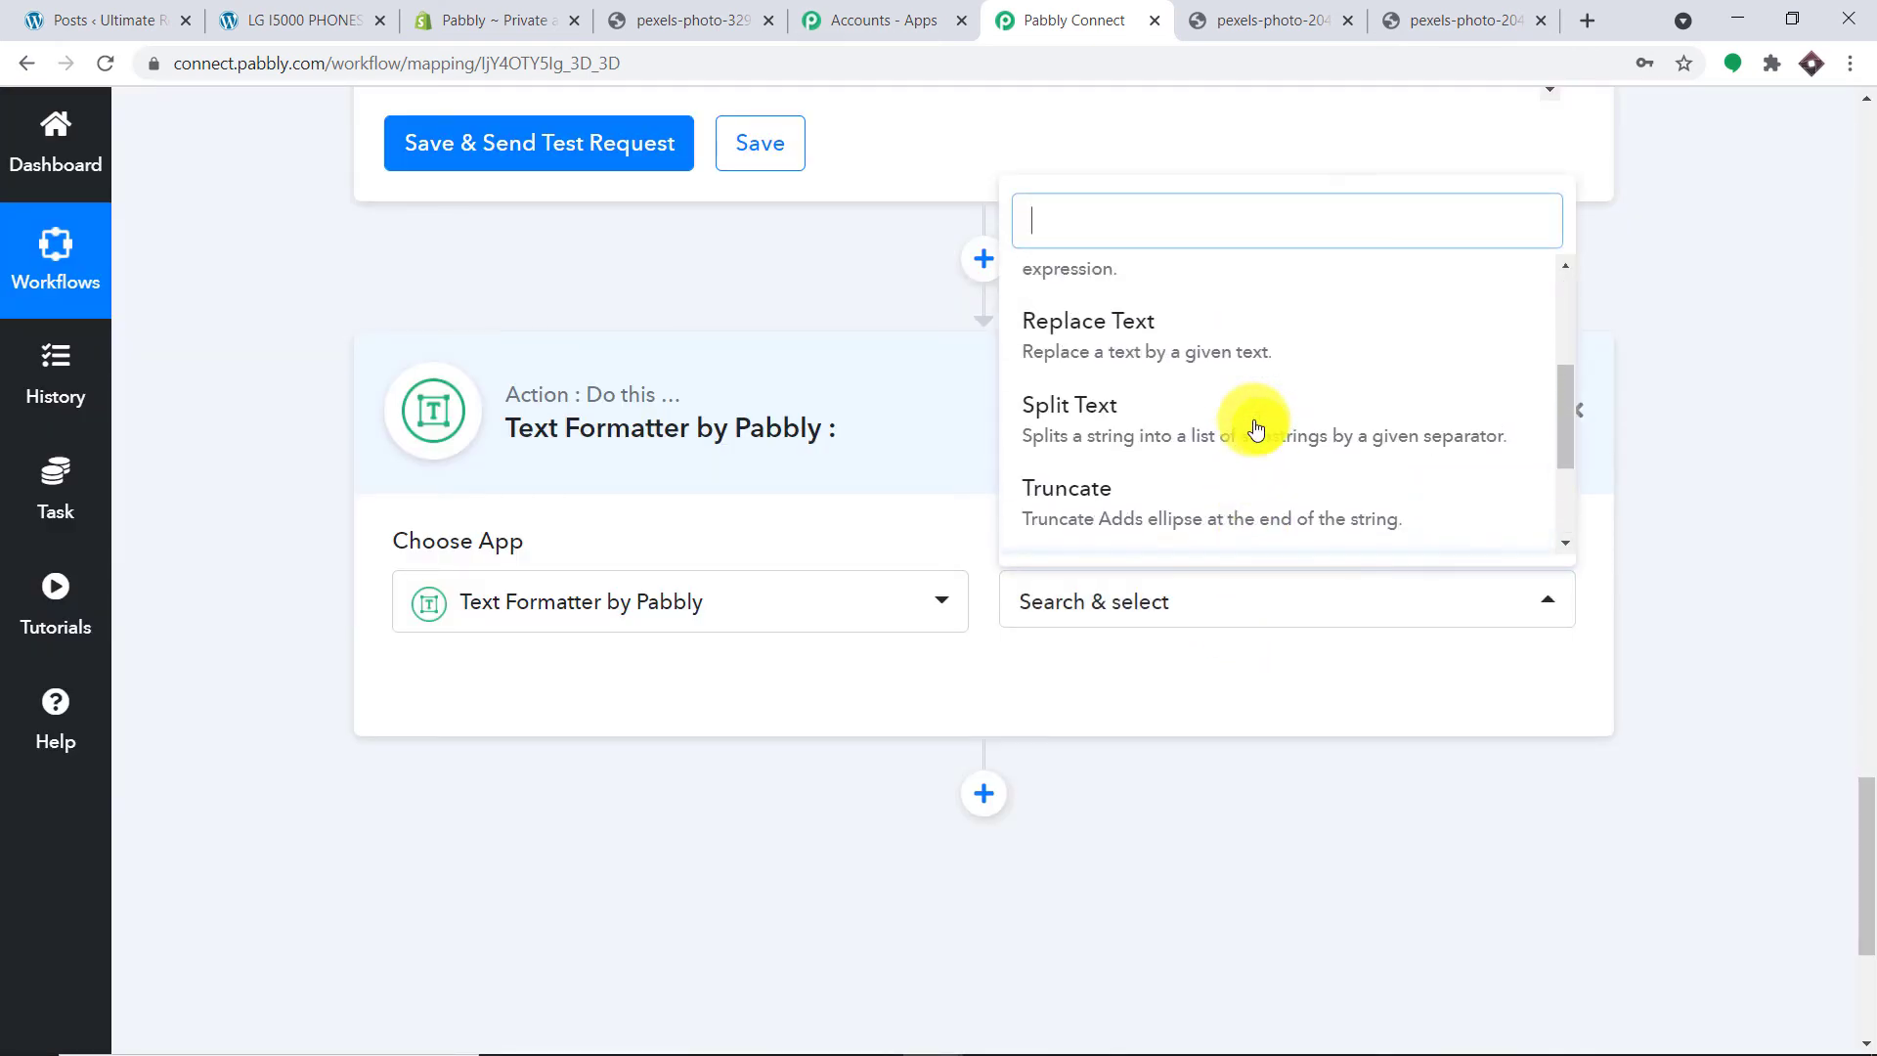
click(1194, 490)
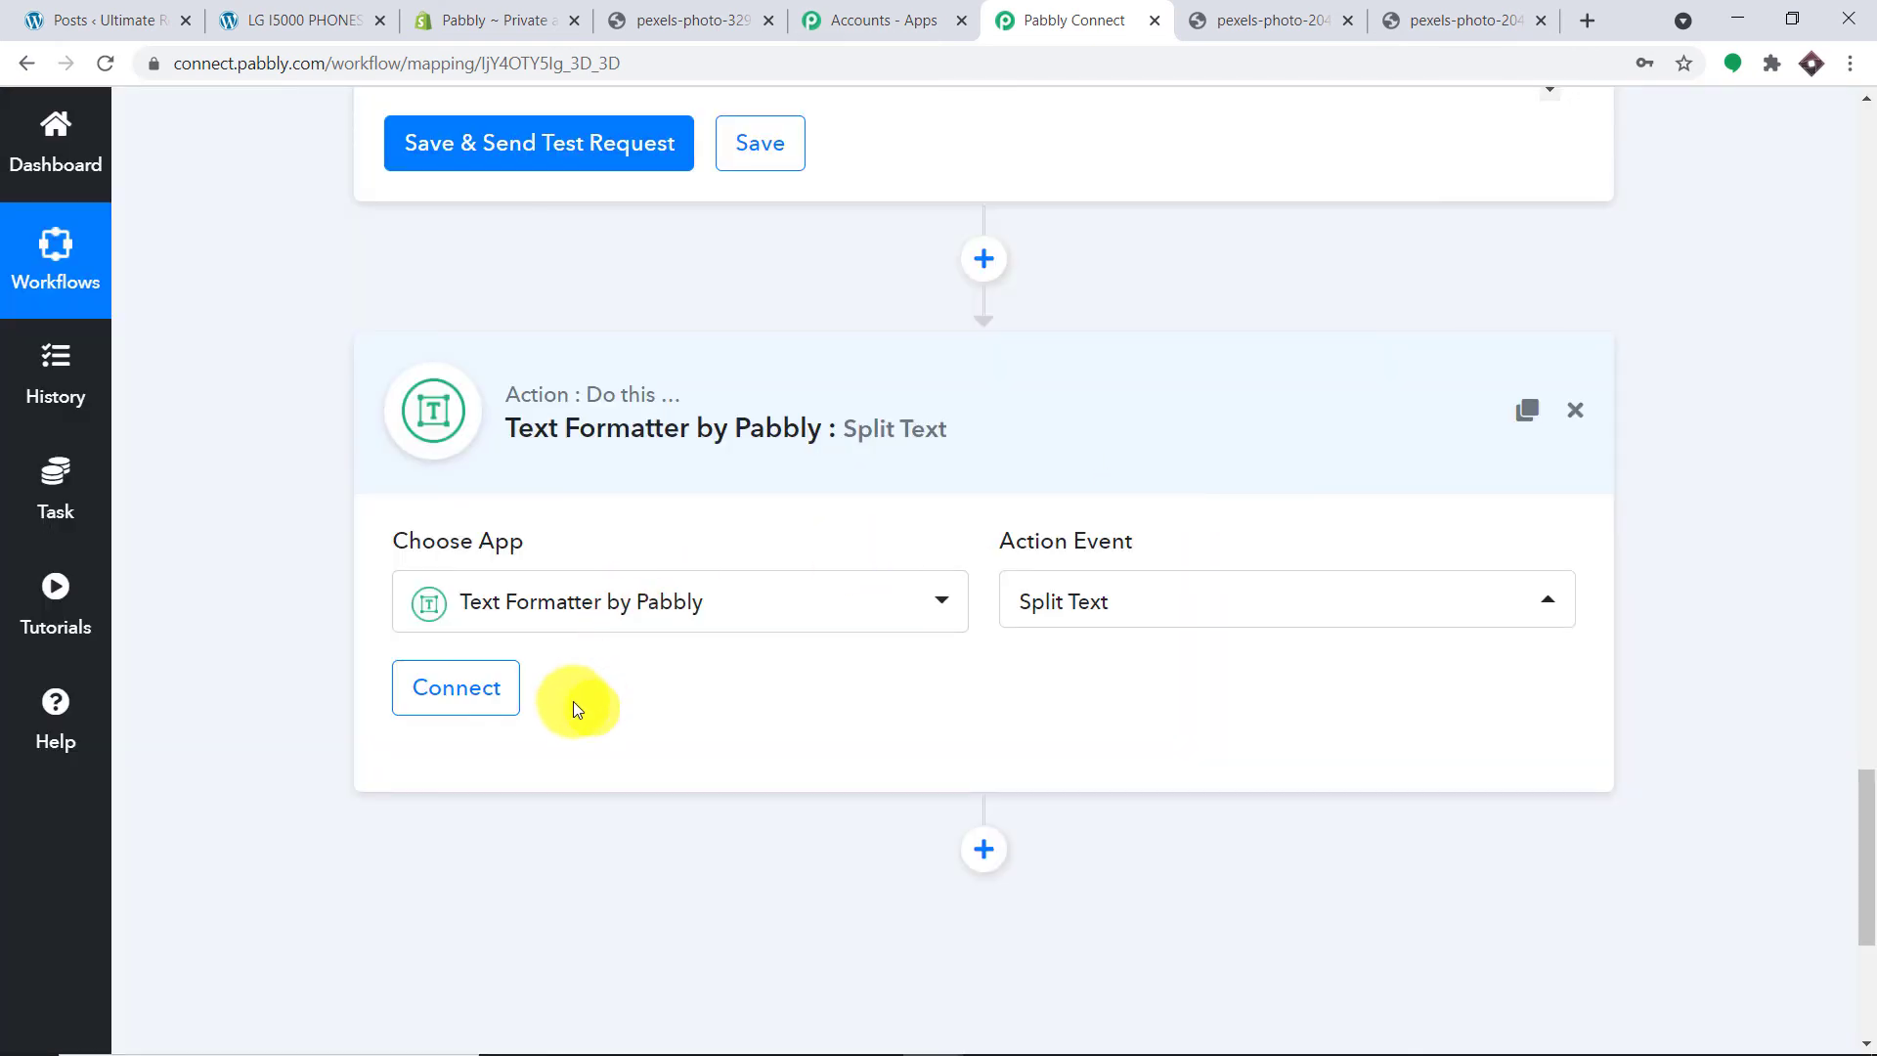
click(504, 696)
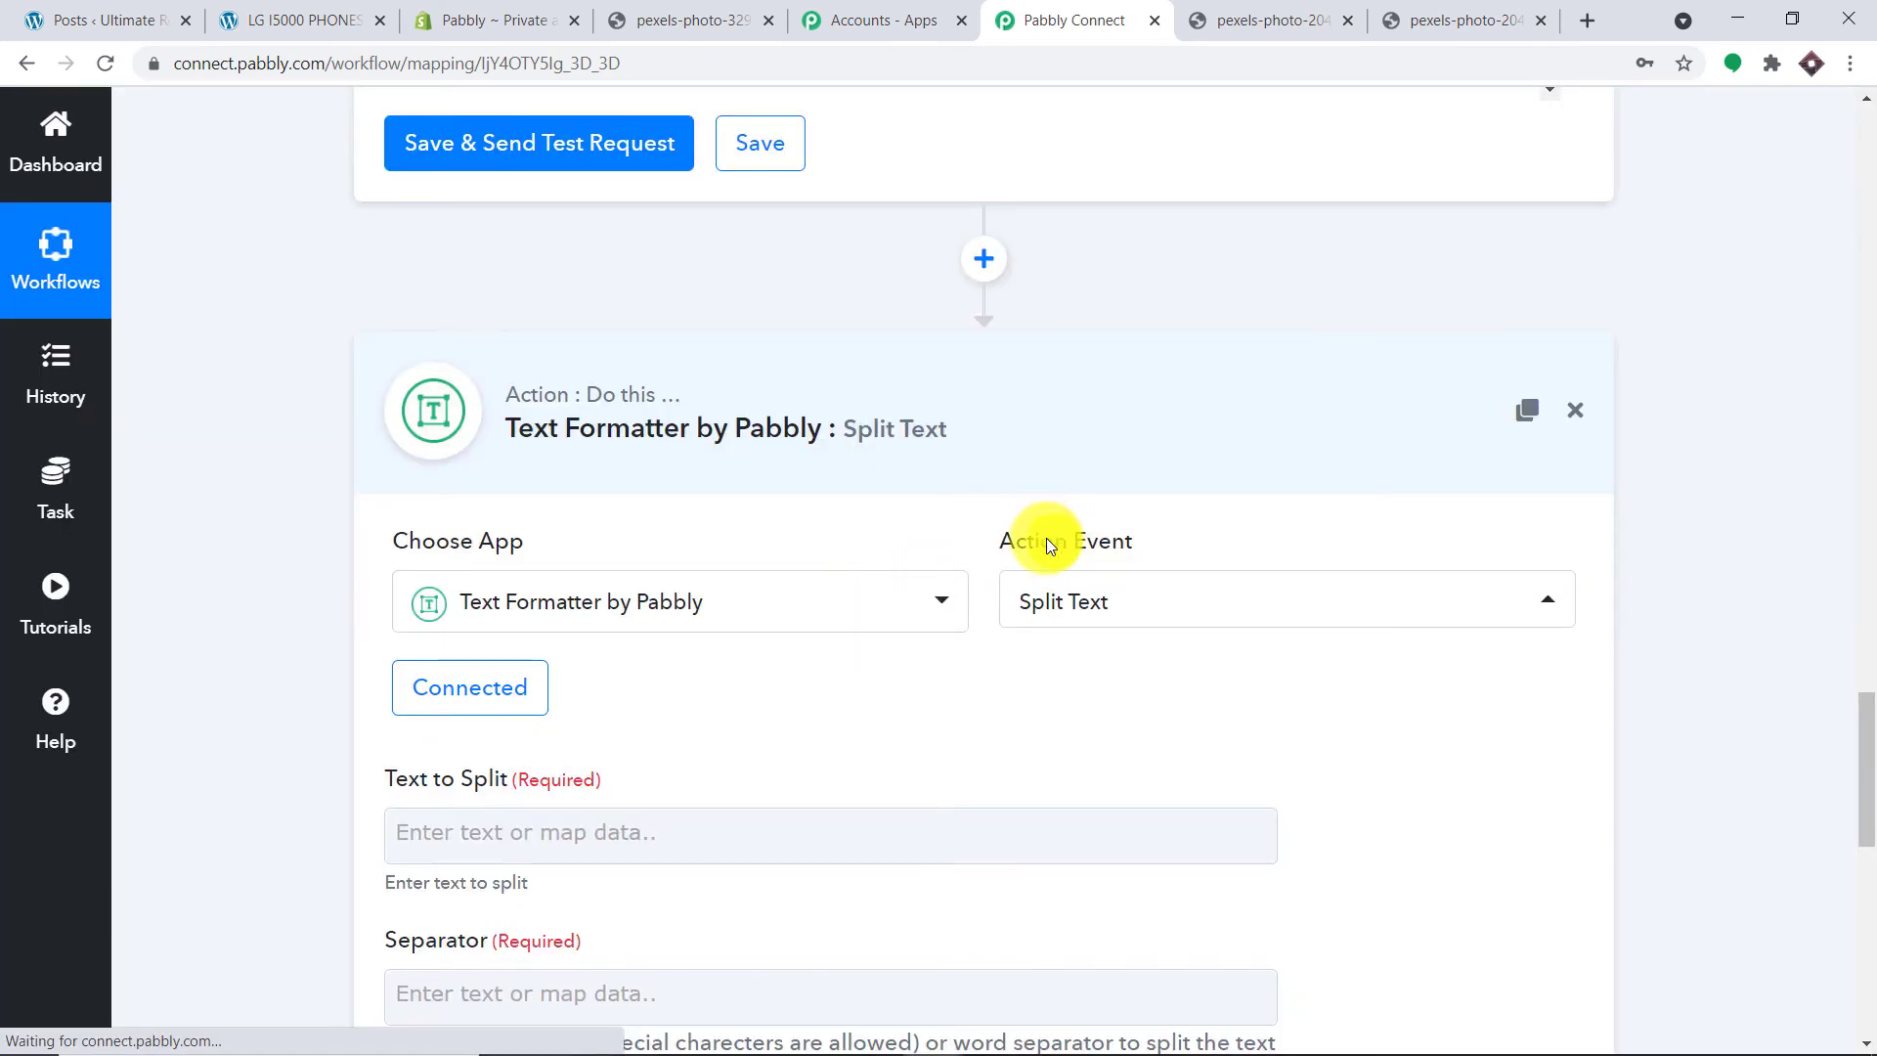
Step: Map Find Product by Title's Product Images 0 Src into Text to Split
scroll(1026, 548, down, 3)
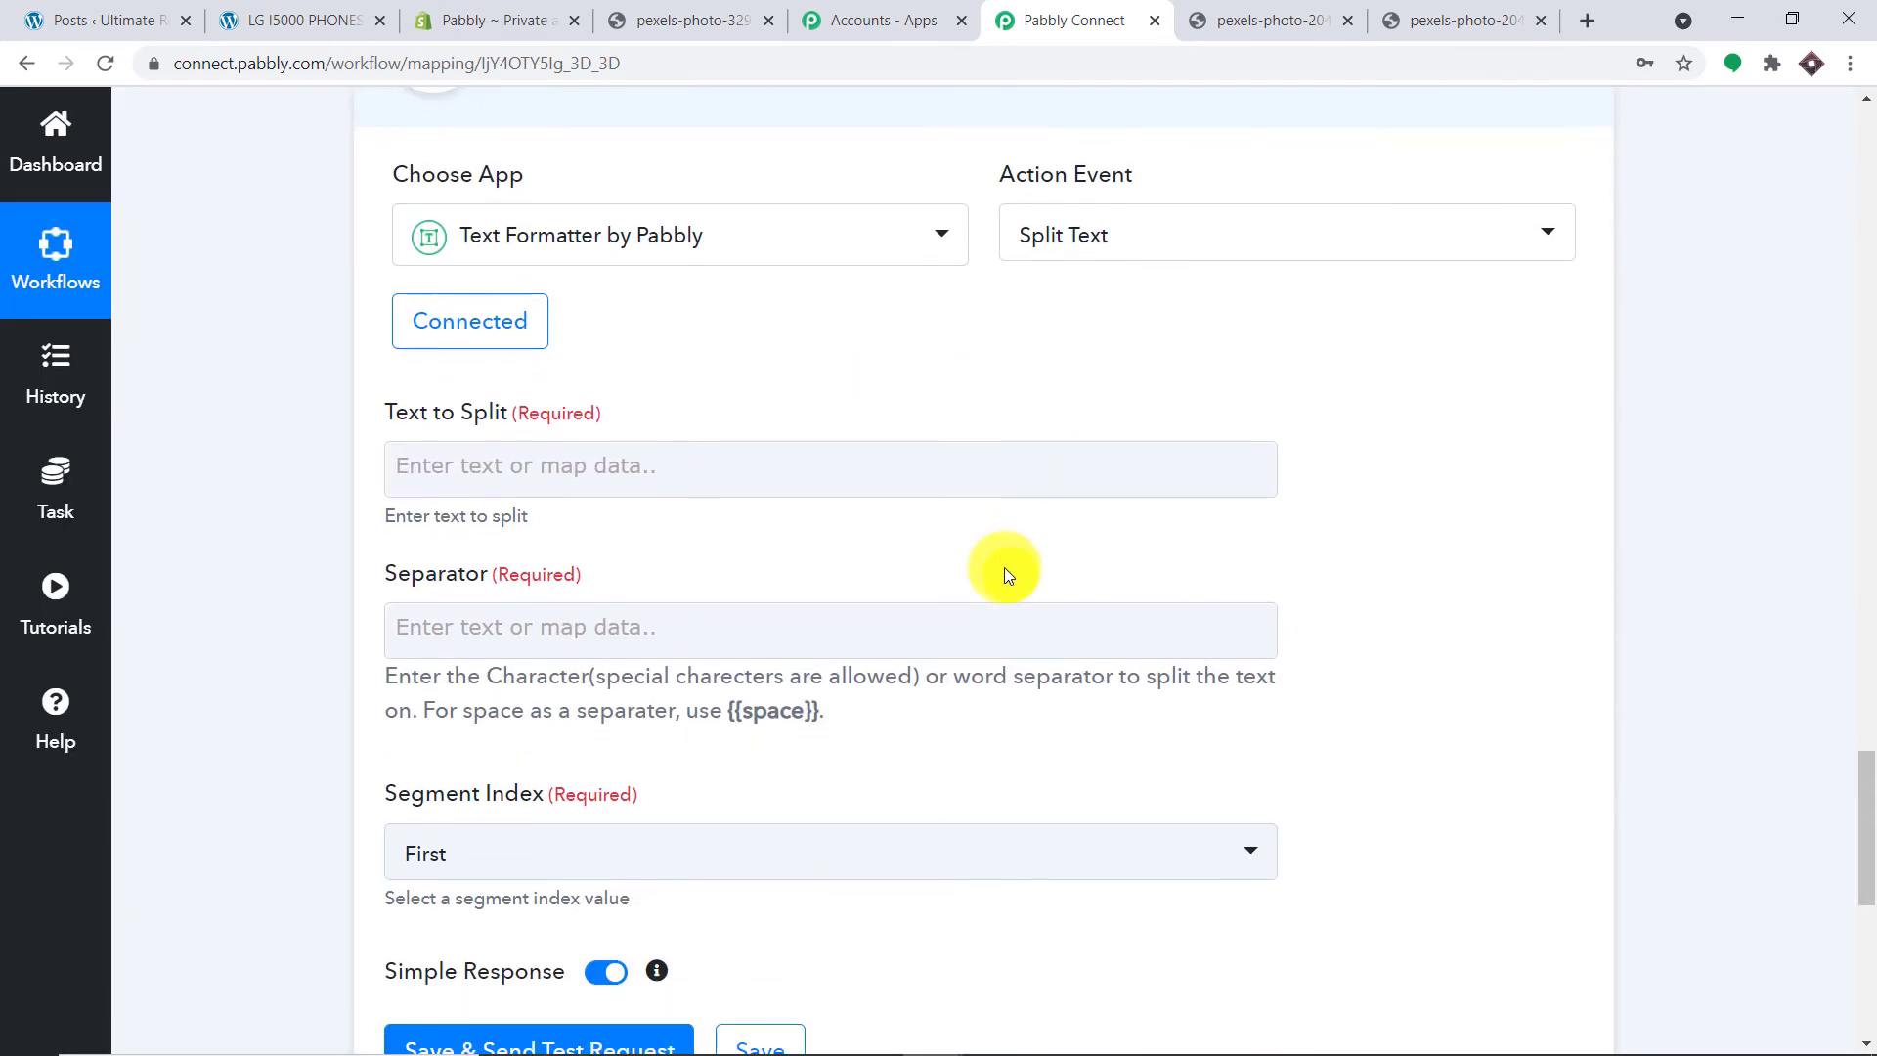
click(604, 462)
click(651, 758)
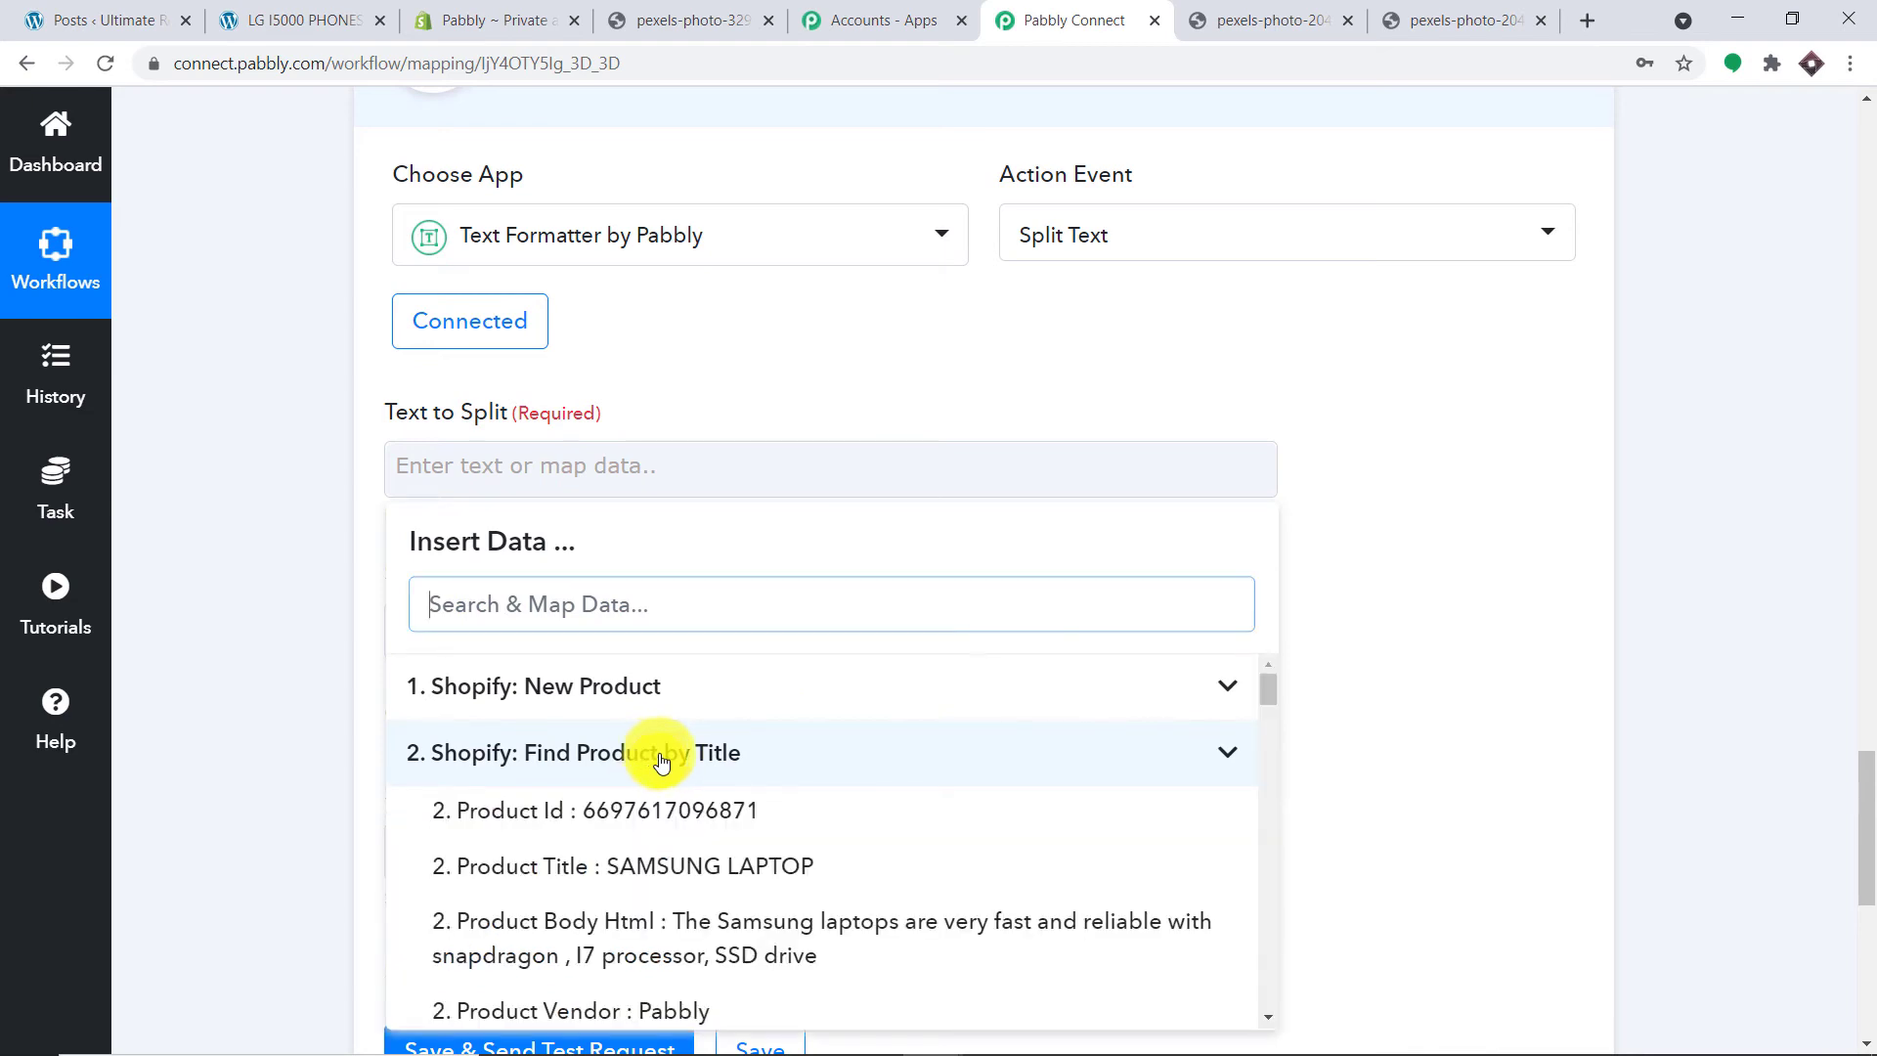
scroll(738, 777, down, 8)
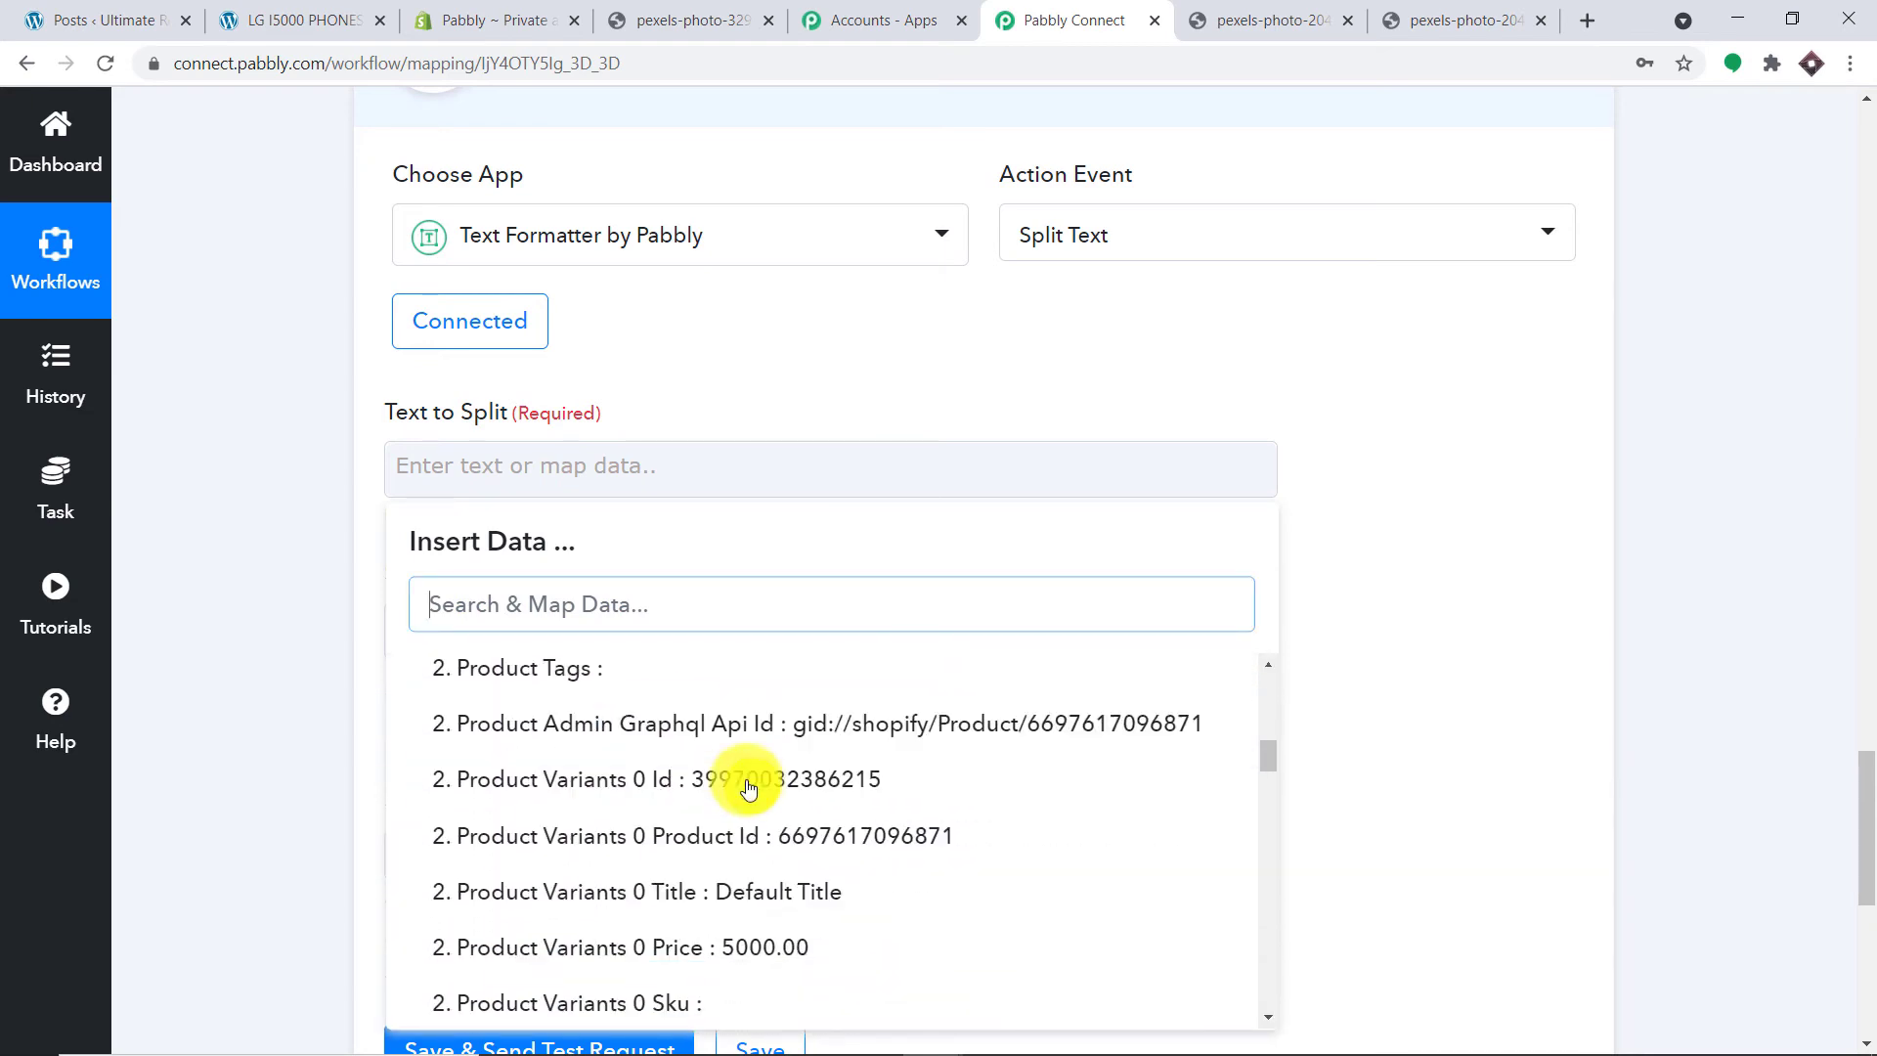
scroll(753, 797, down, 10)
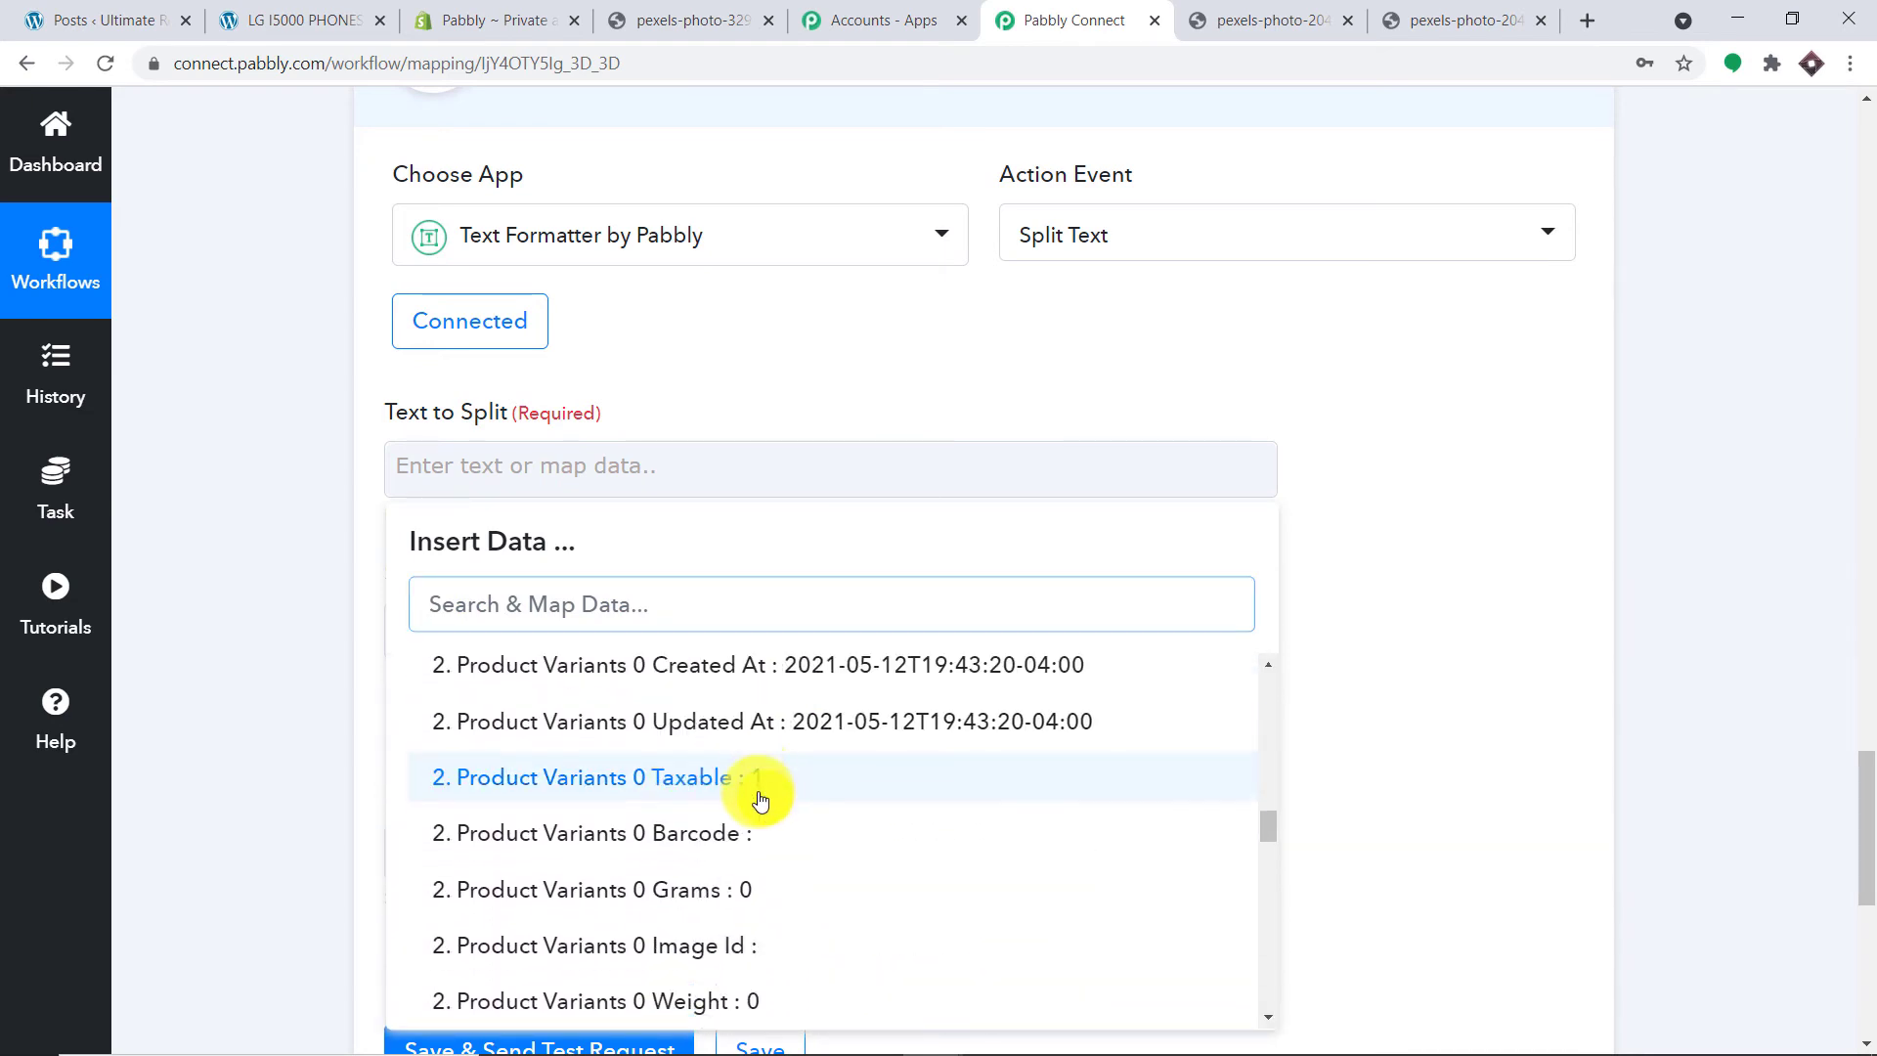
scroll(760, 804, down, 10)
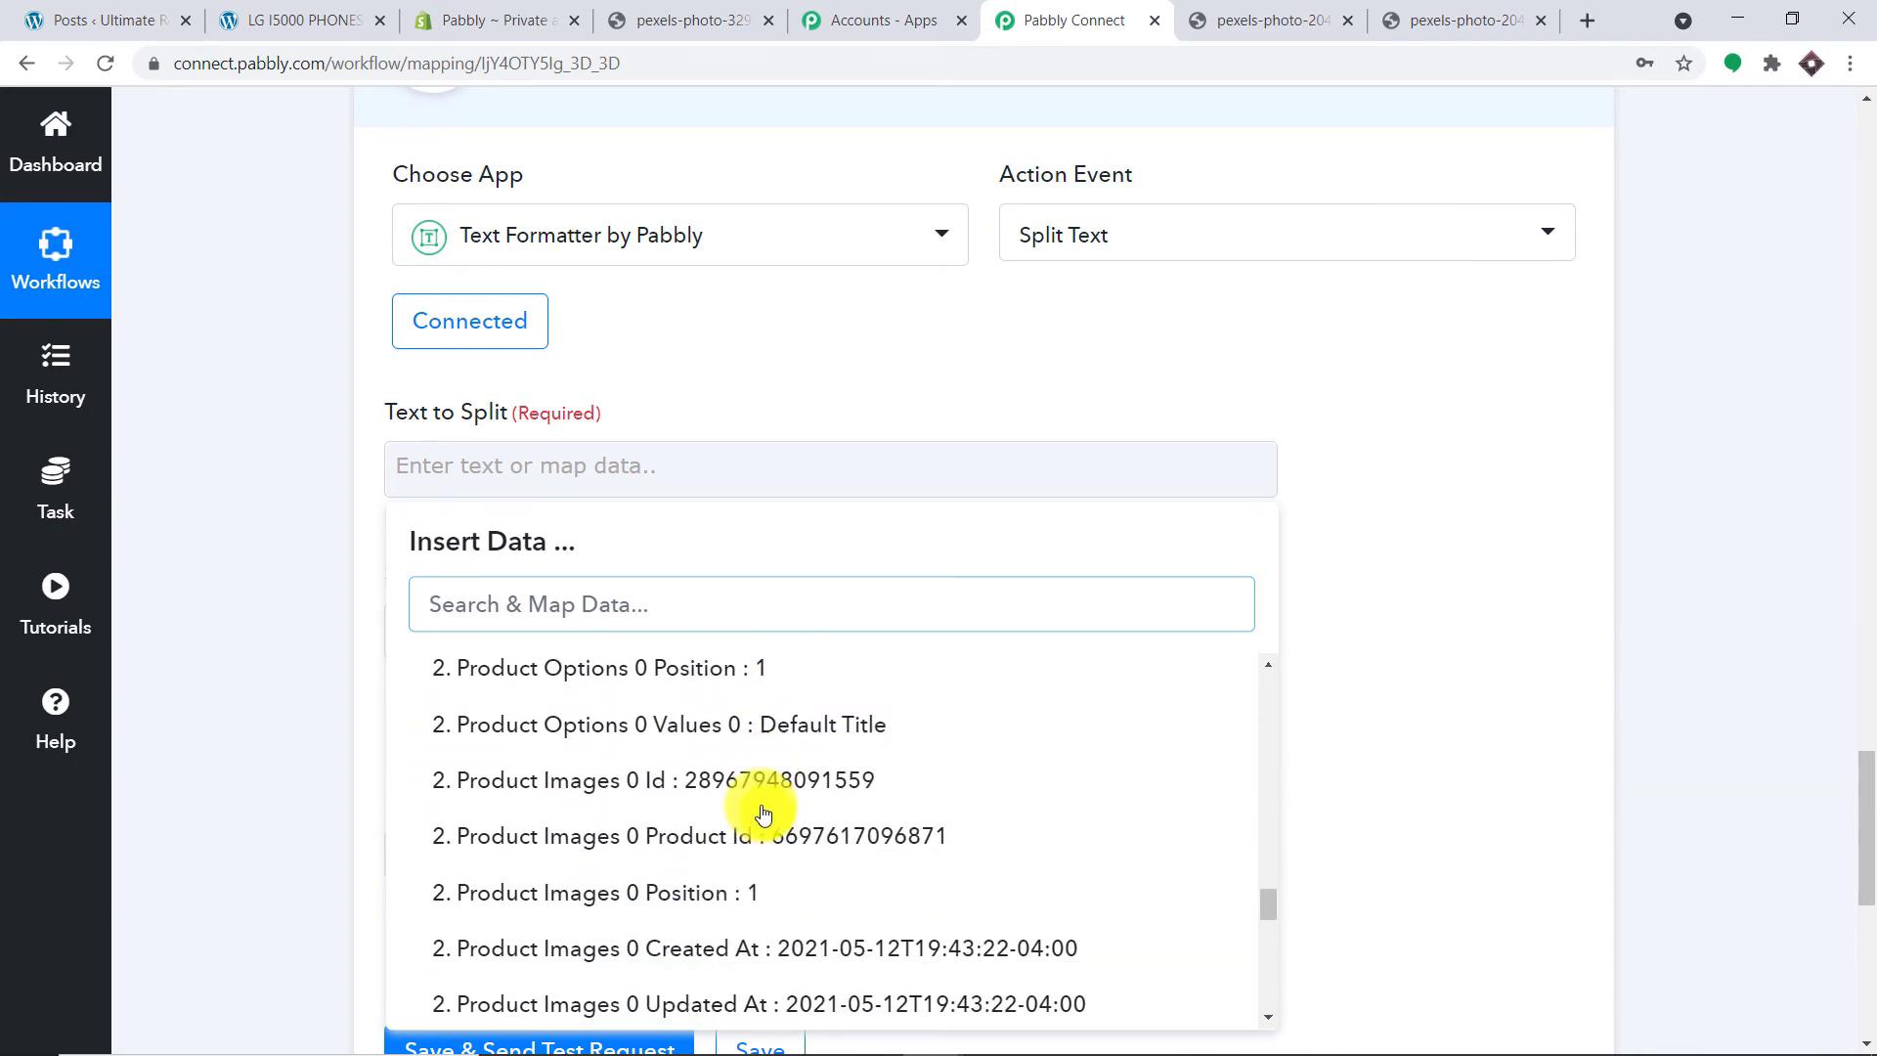
scroll(764, 811, down, 2)
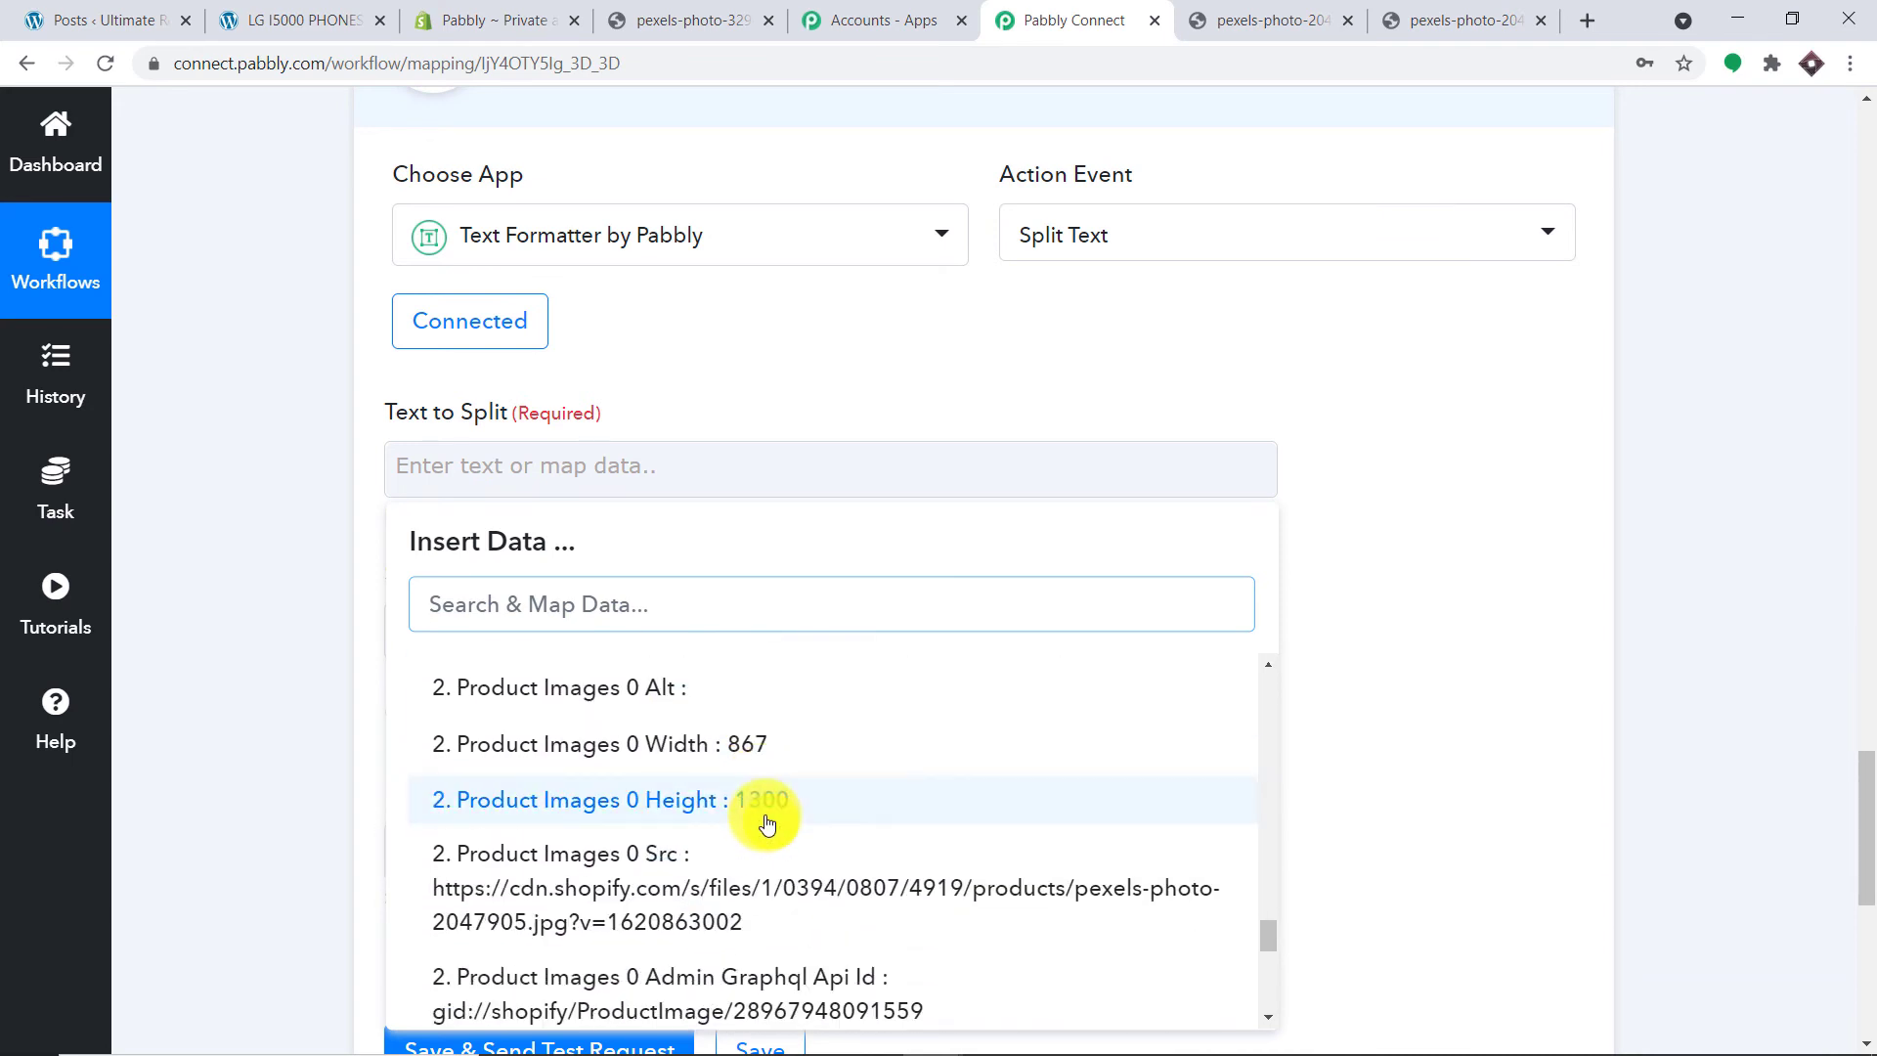
click(745, 890)
click(1478, 508)
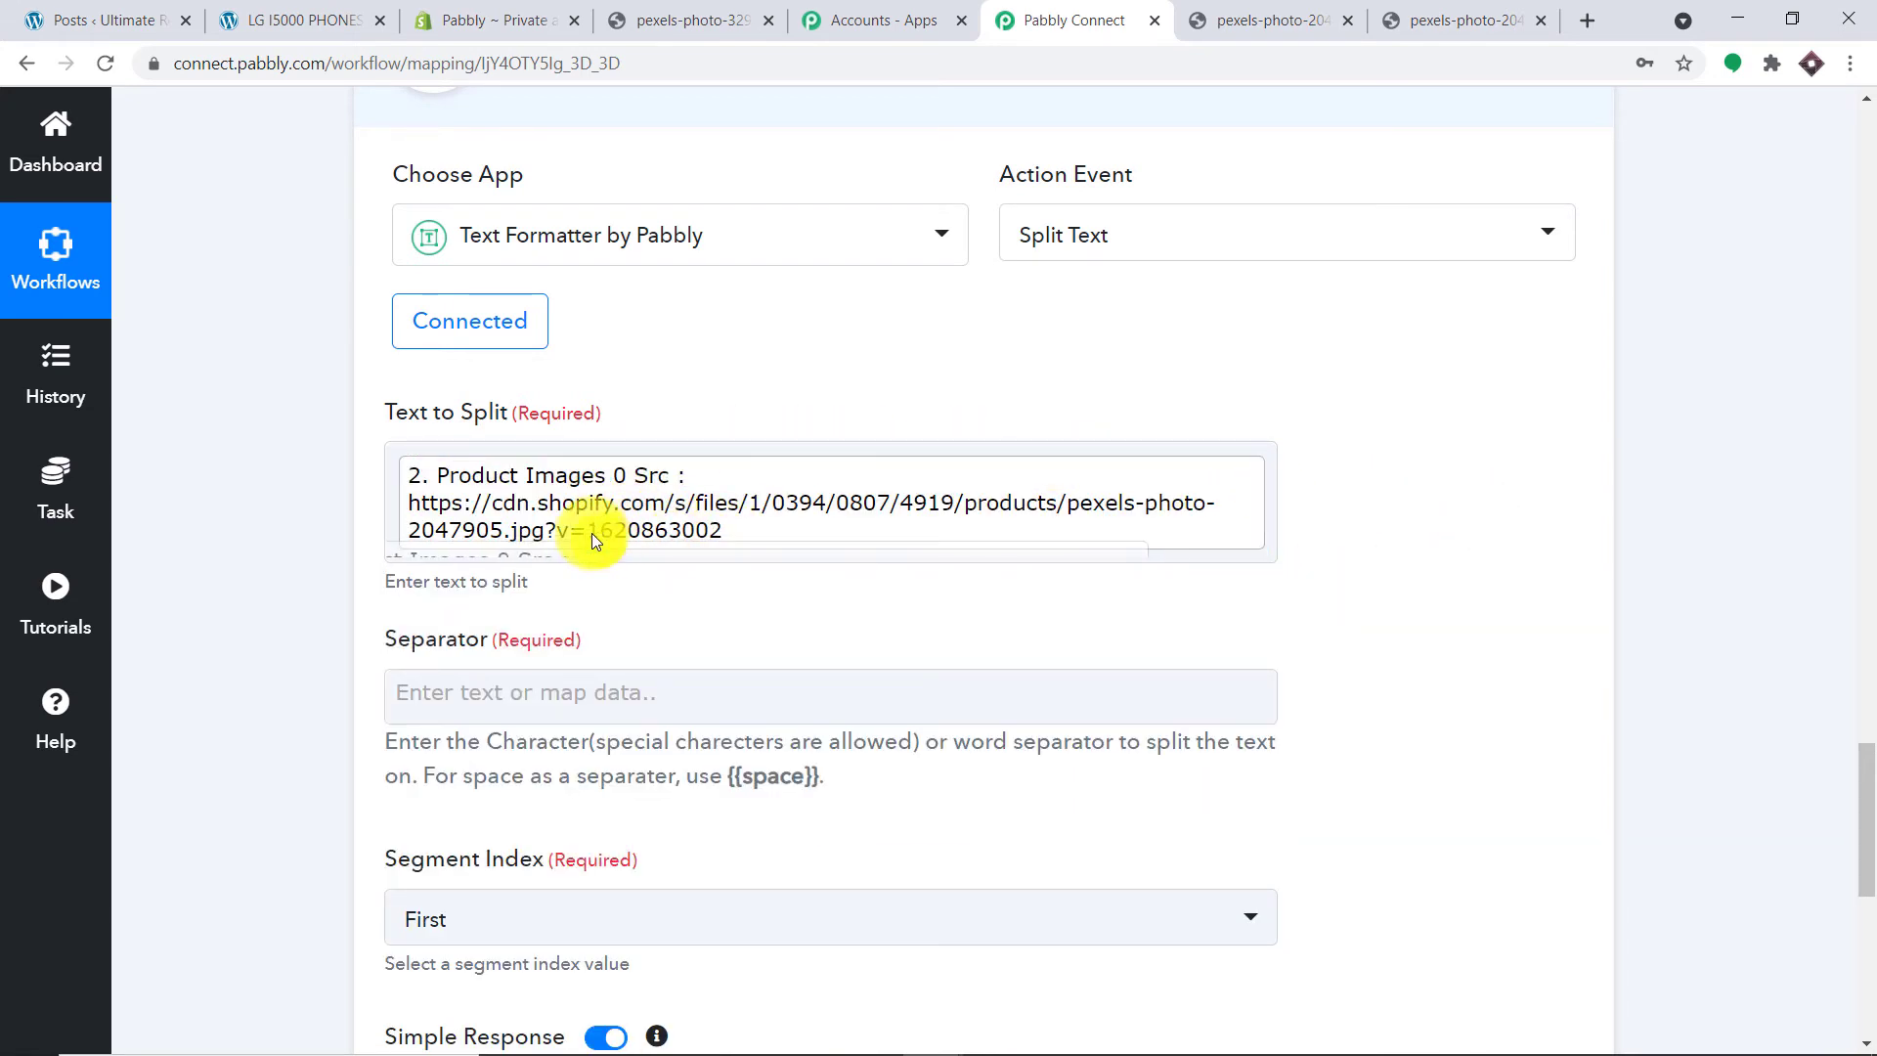
click(534, 534)
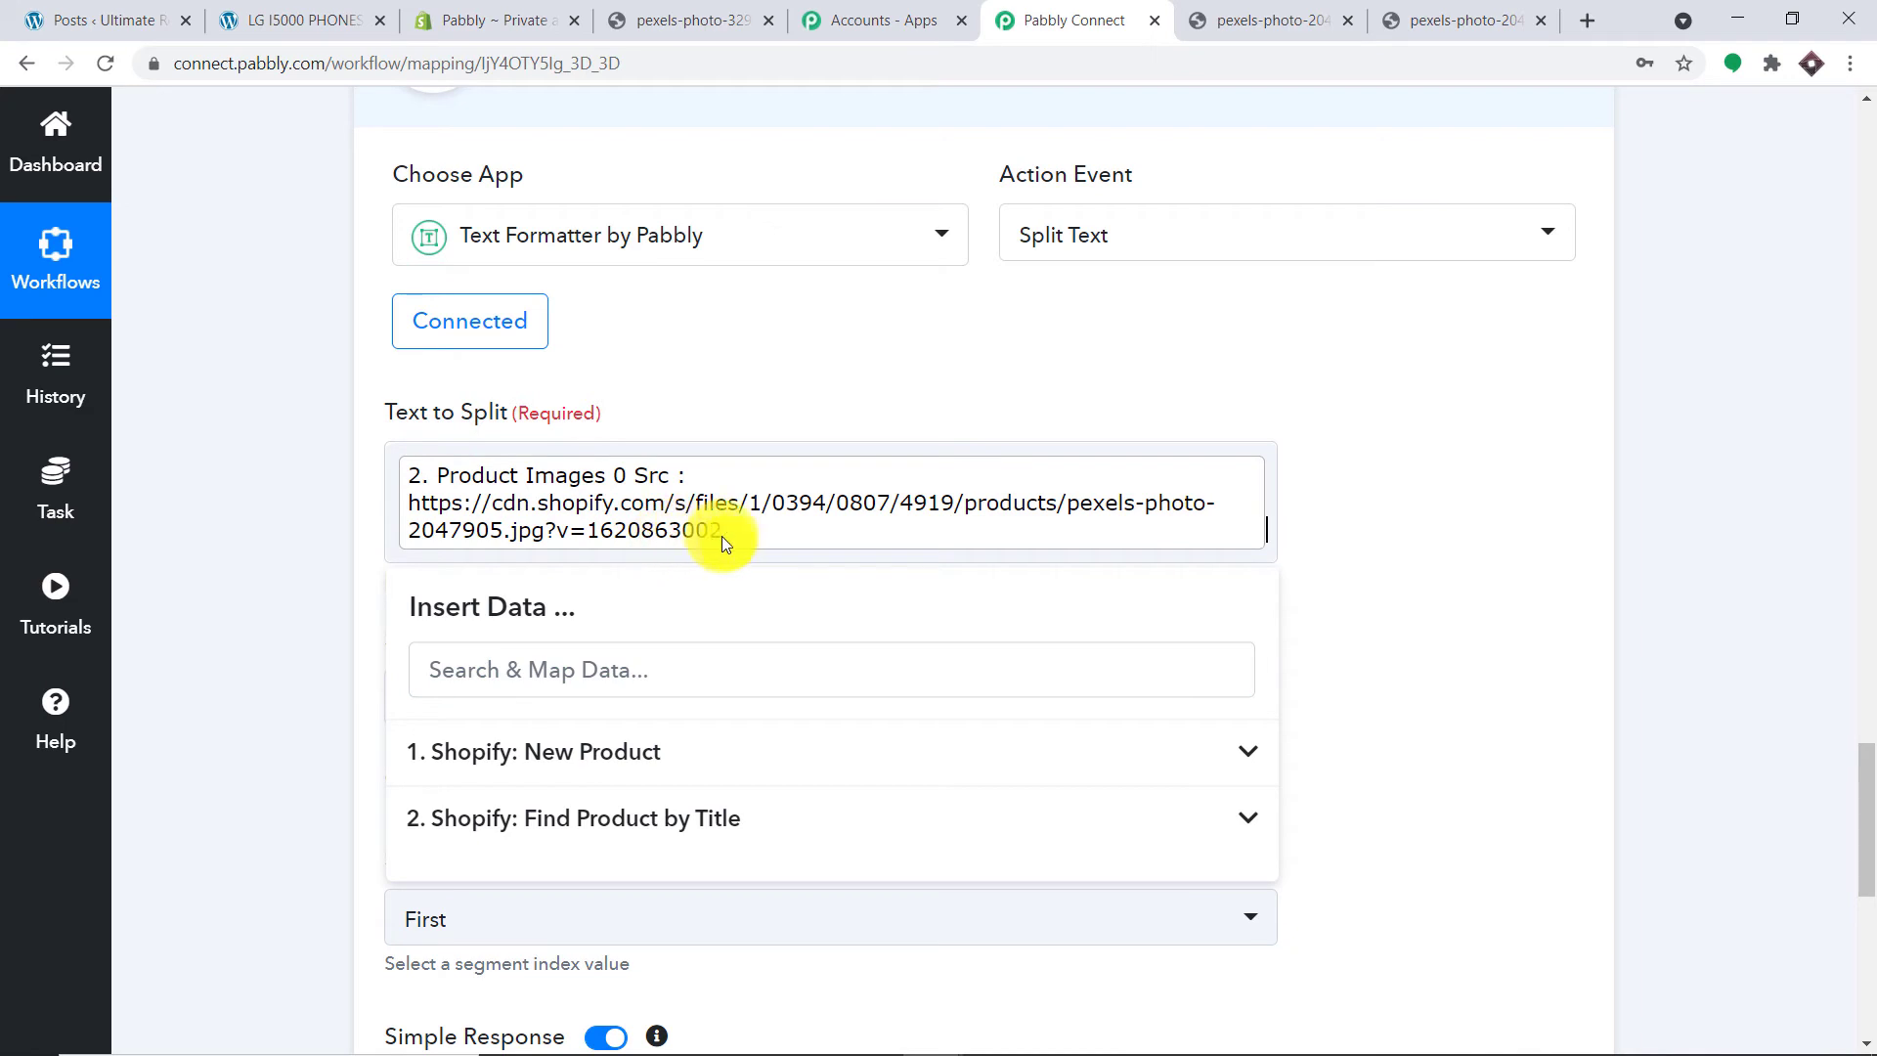
click(1466, 552)
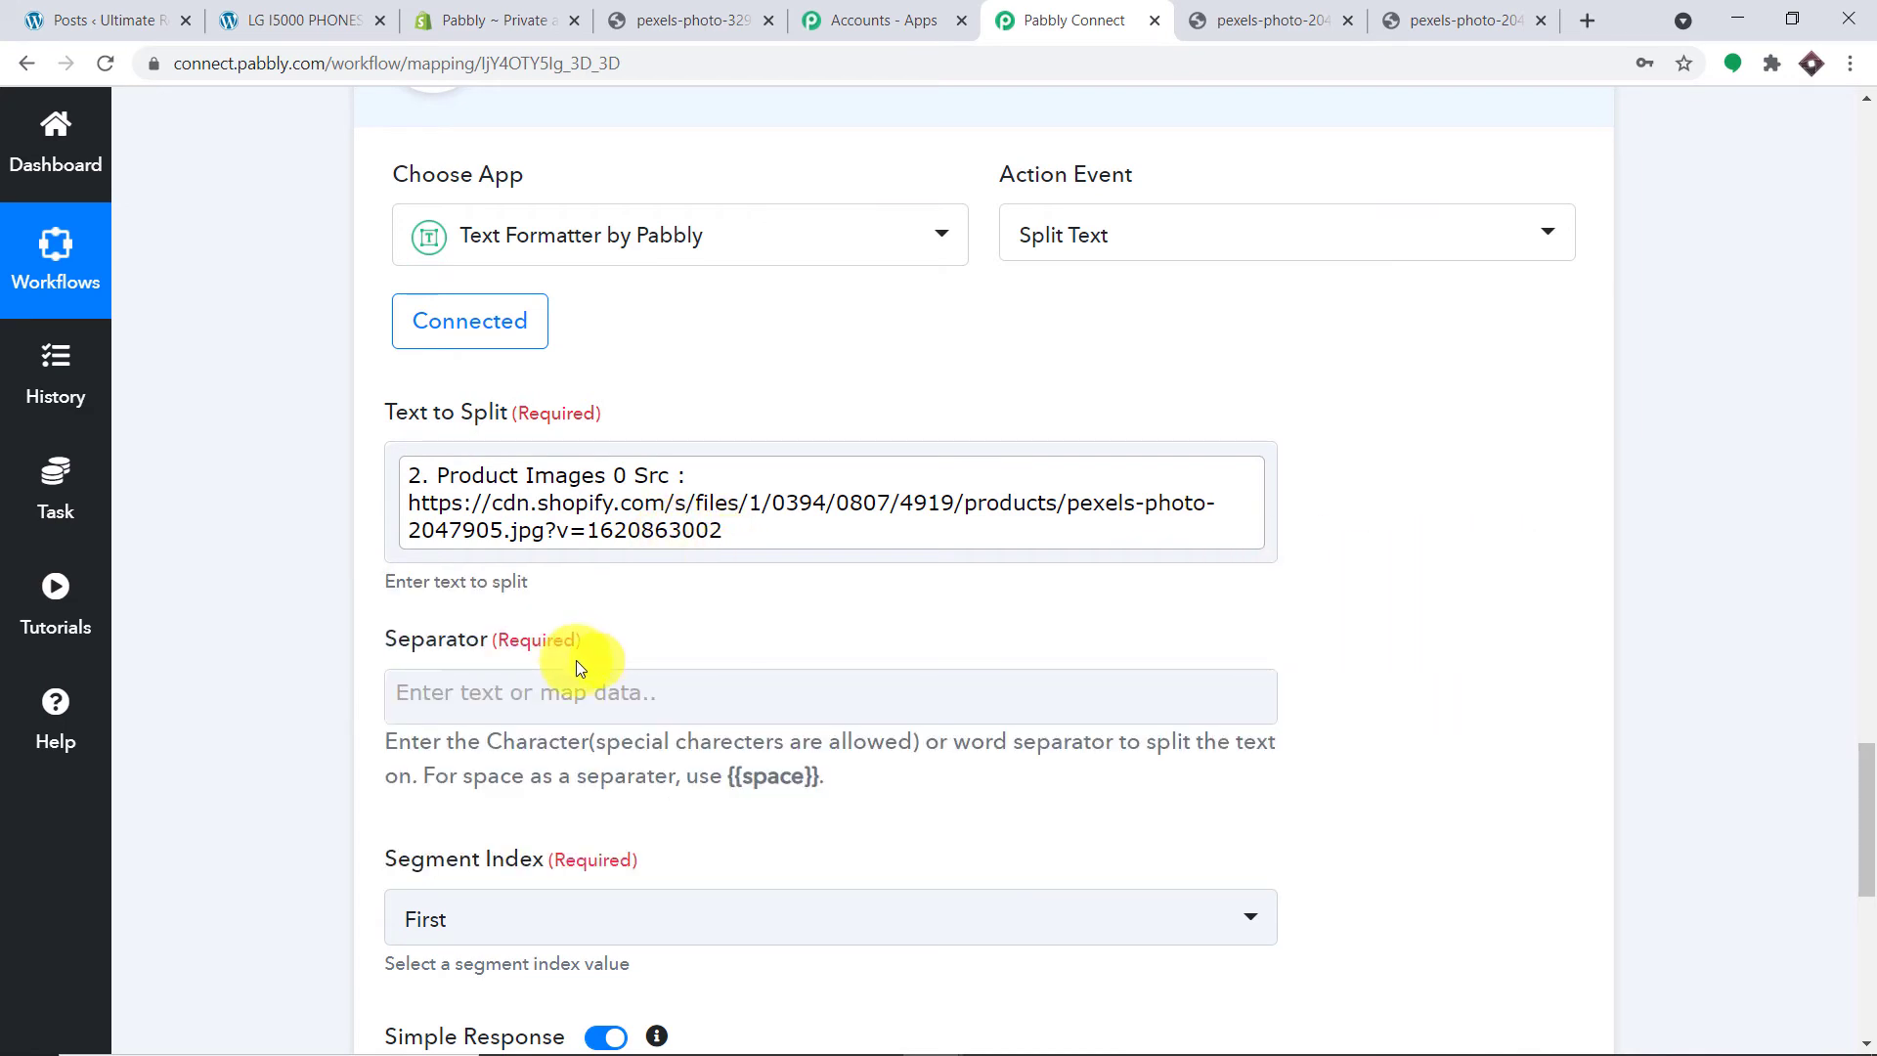
Step: Enter ? as the Separator, leaving Segment Index as First
scroll(511, 678, down, 1)
click(512, 575)
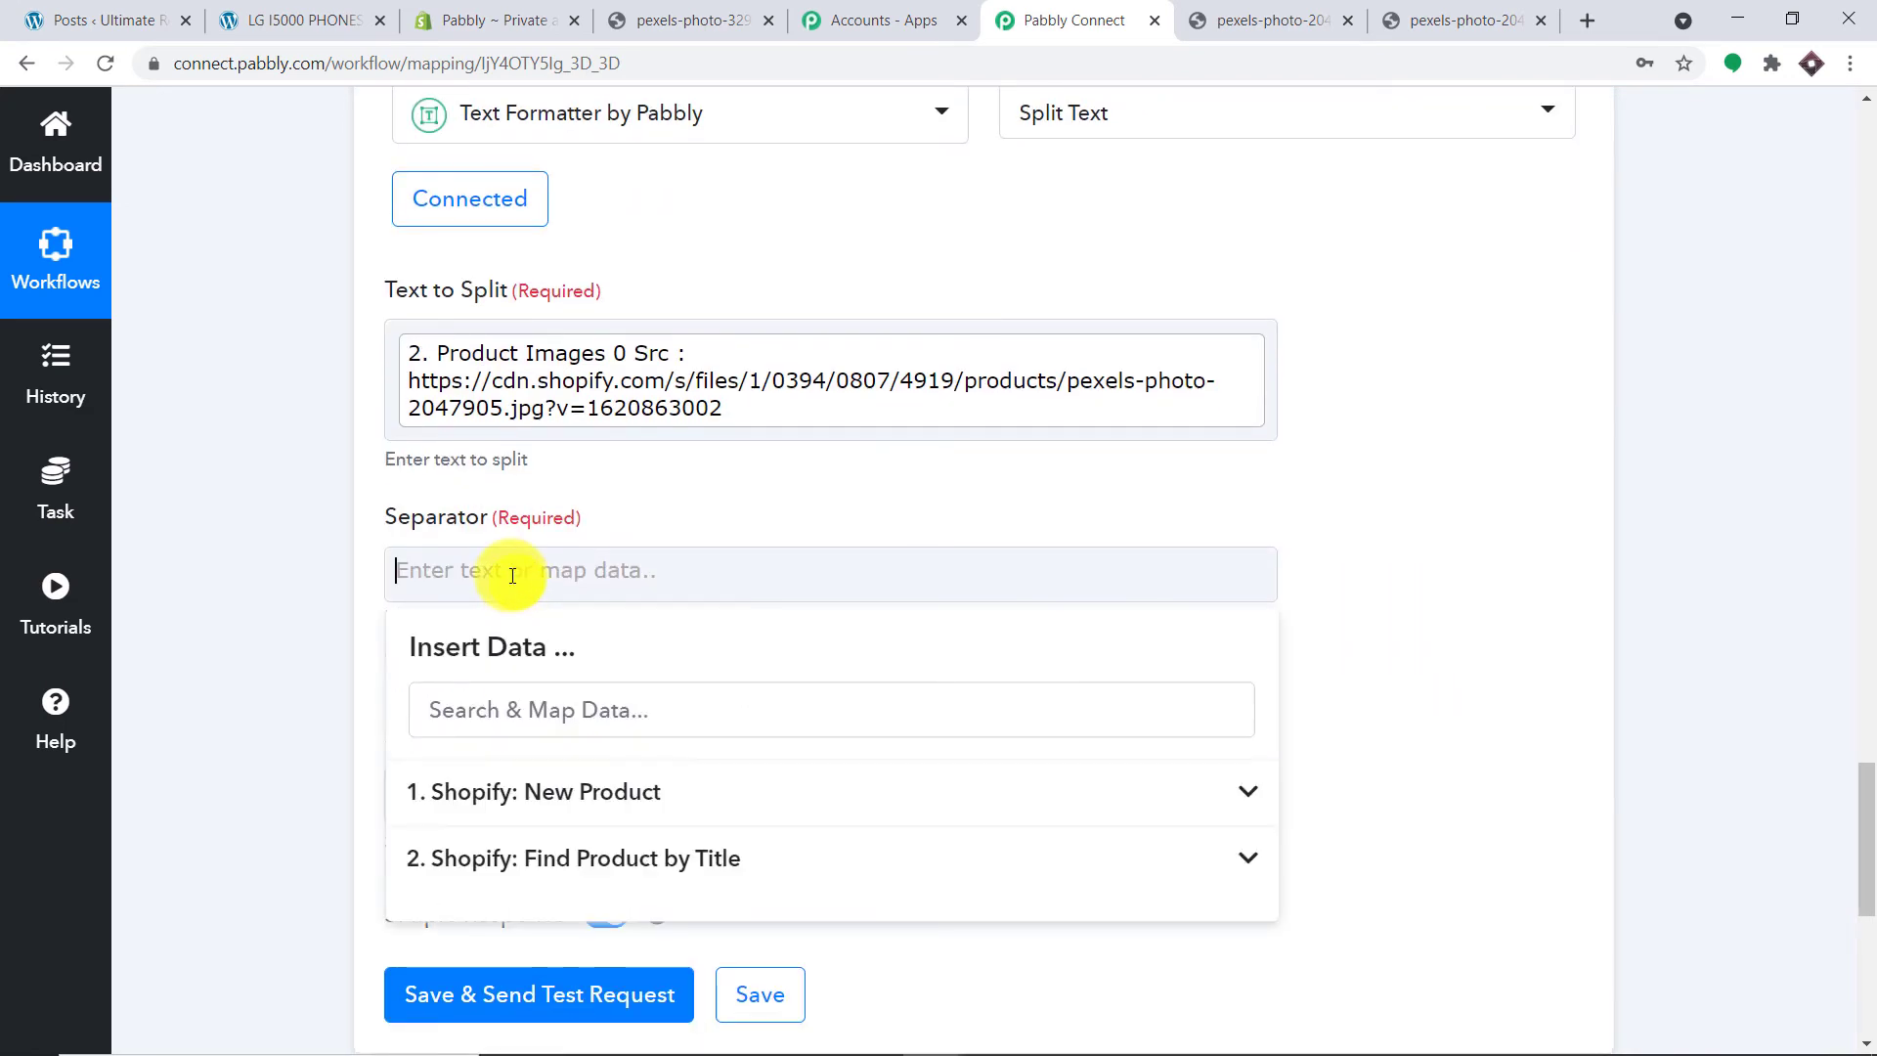
text(?)
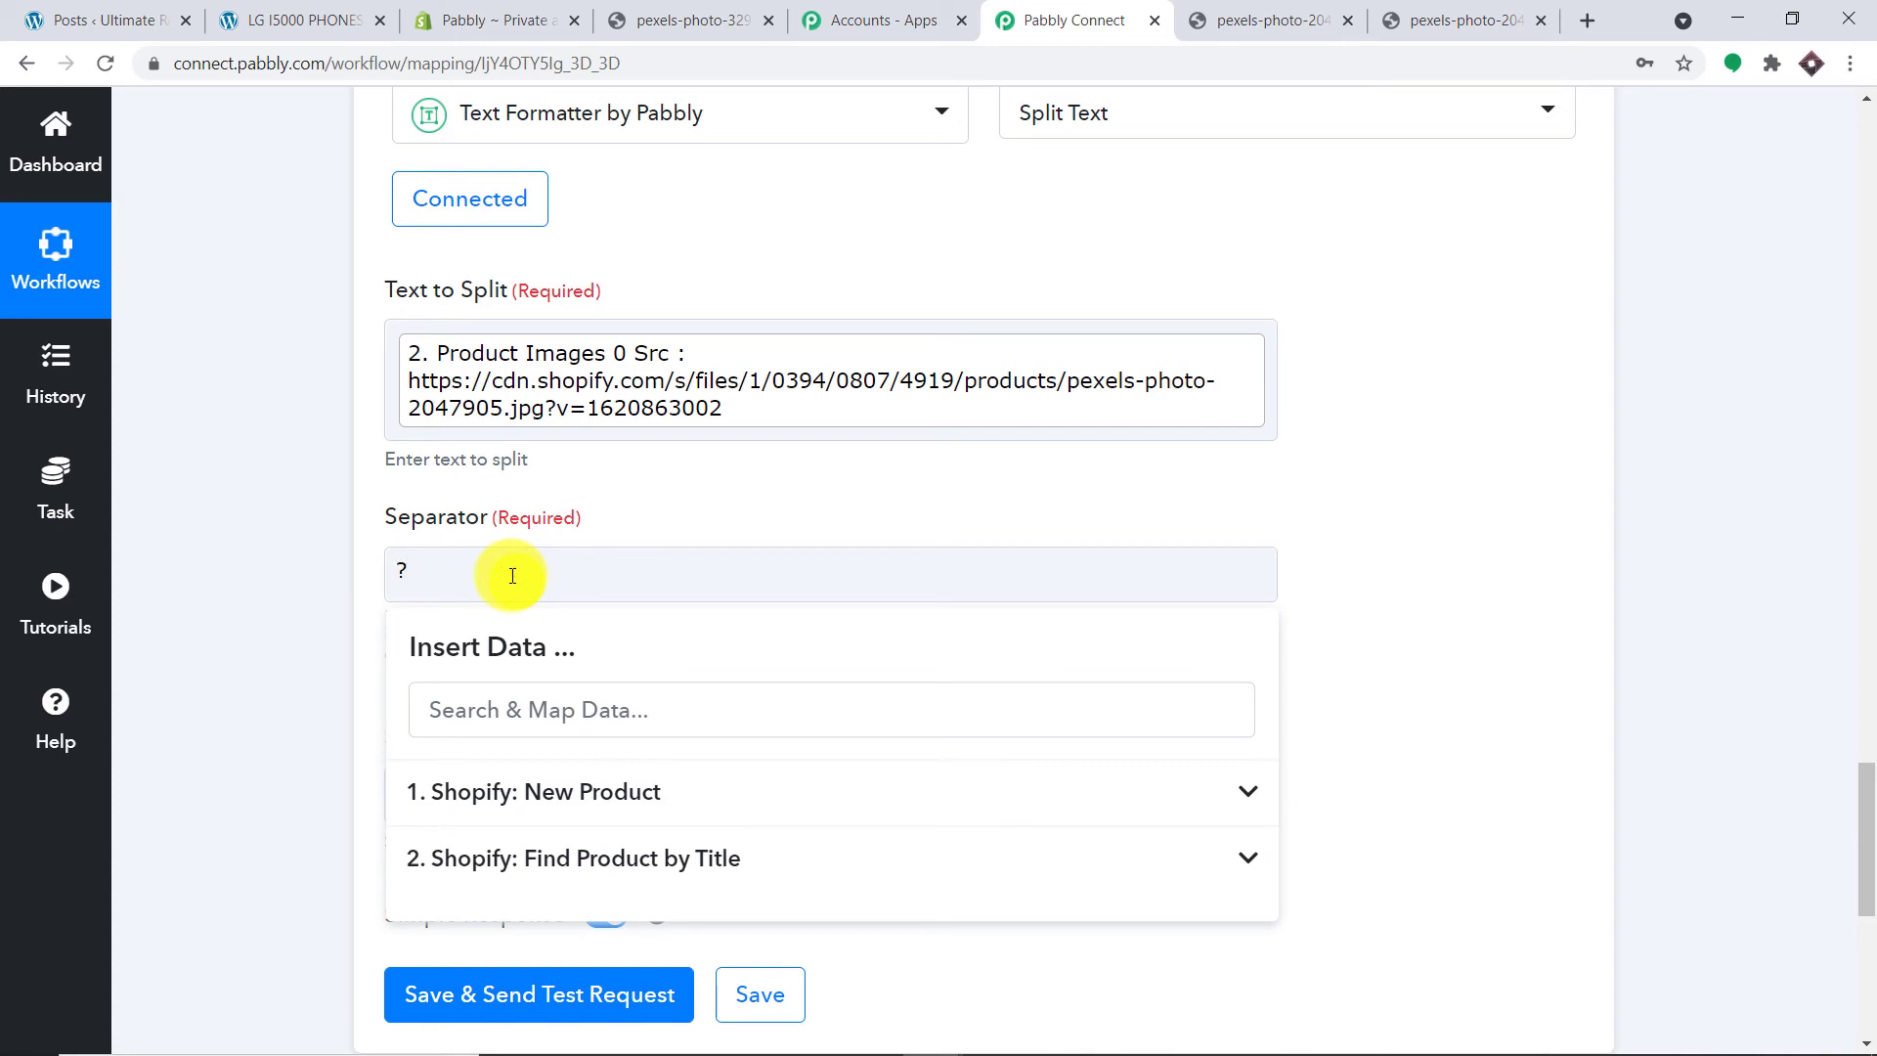
click(695, 485)
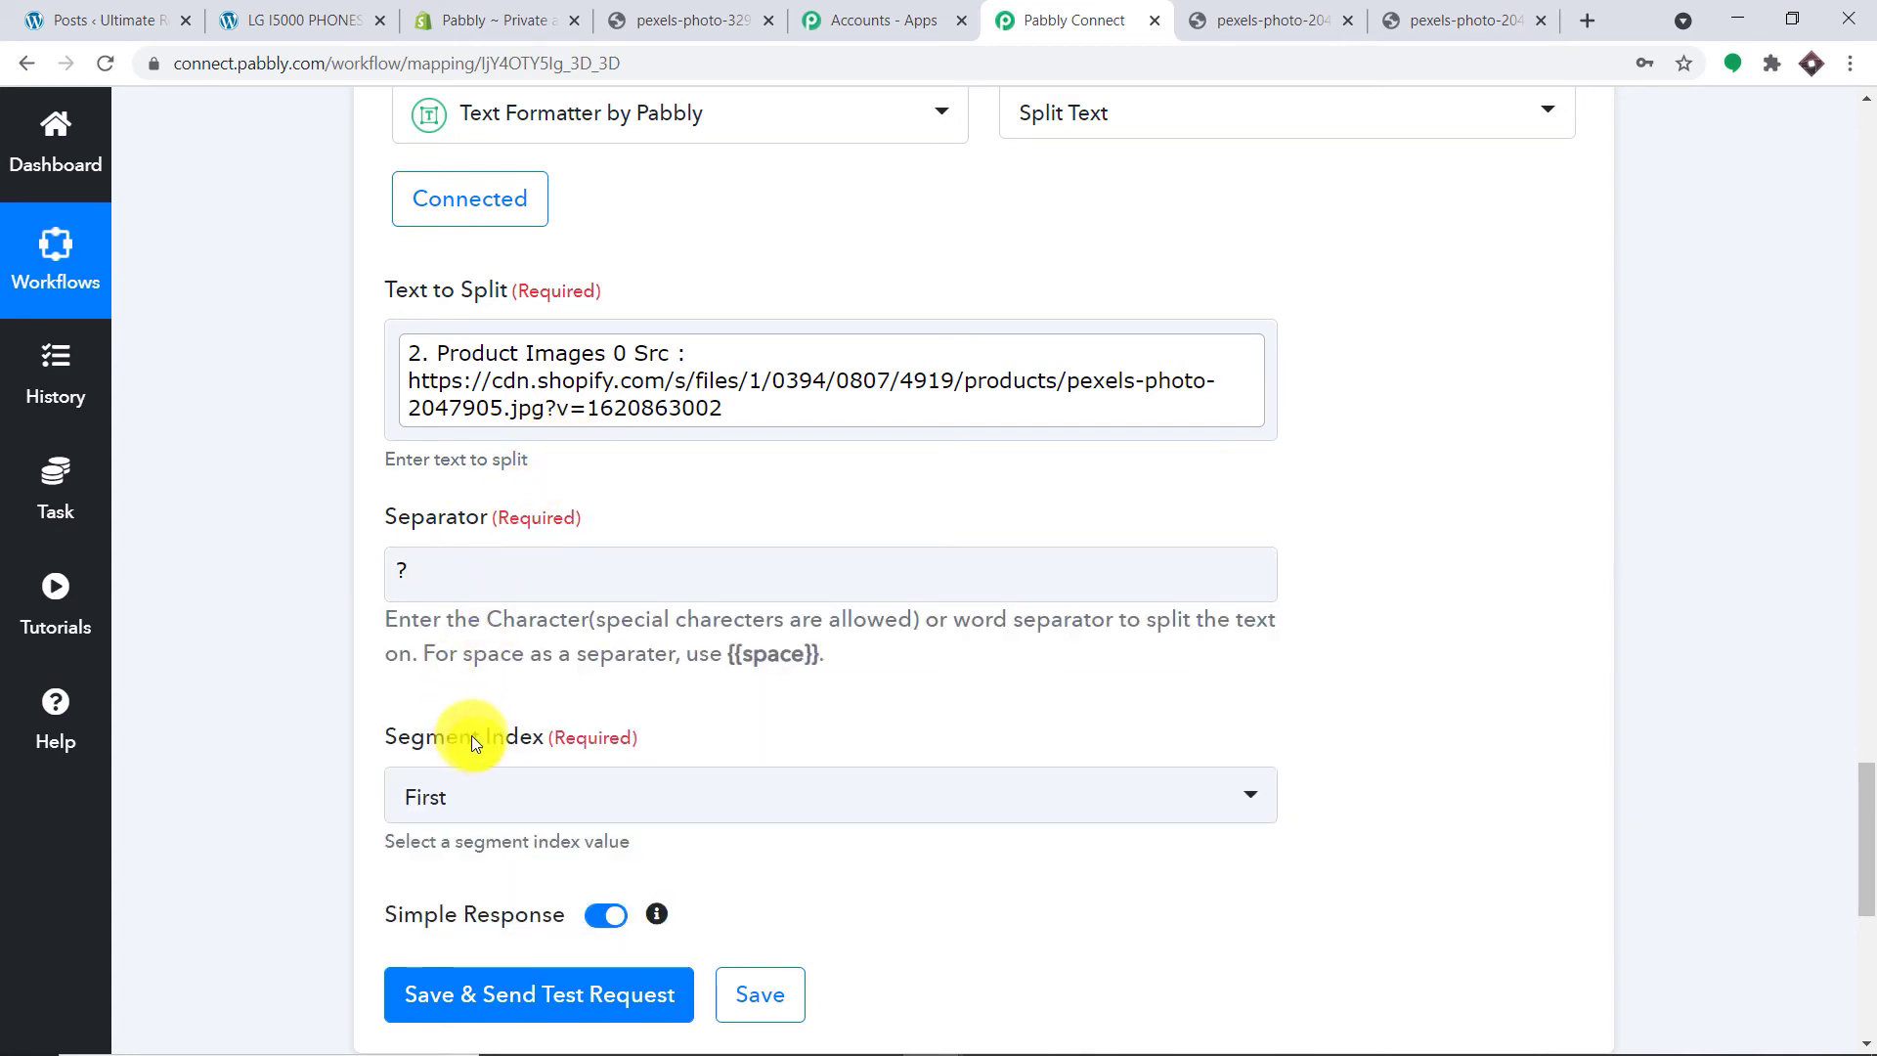
scroll(484, 469, down, 1)
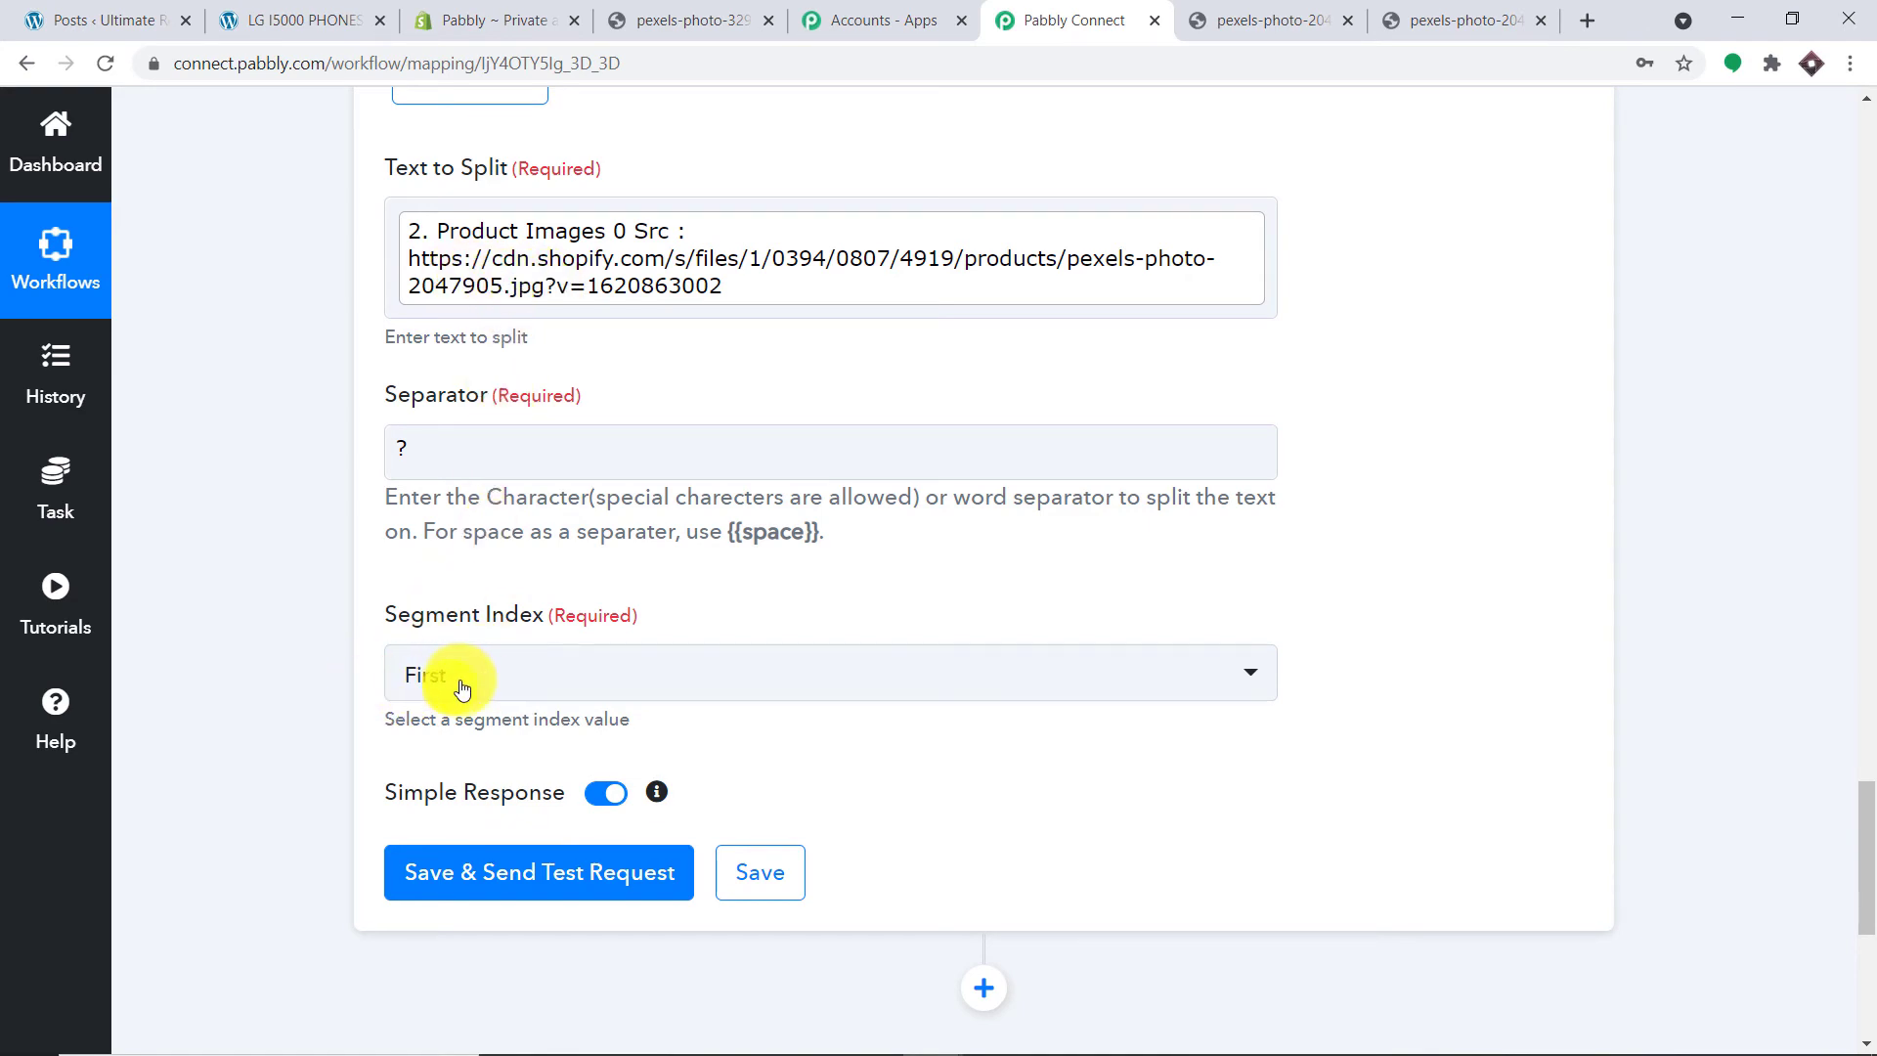
scroll(492, 679, down, 2)
Step: Save and test Split Text, enlarging Result to show the URL ending pexels-photo-2047905.jpg
click(494, 636)
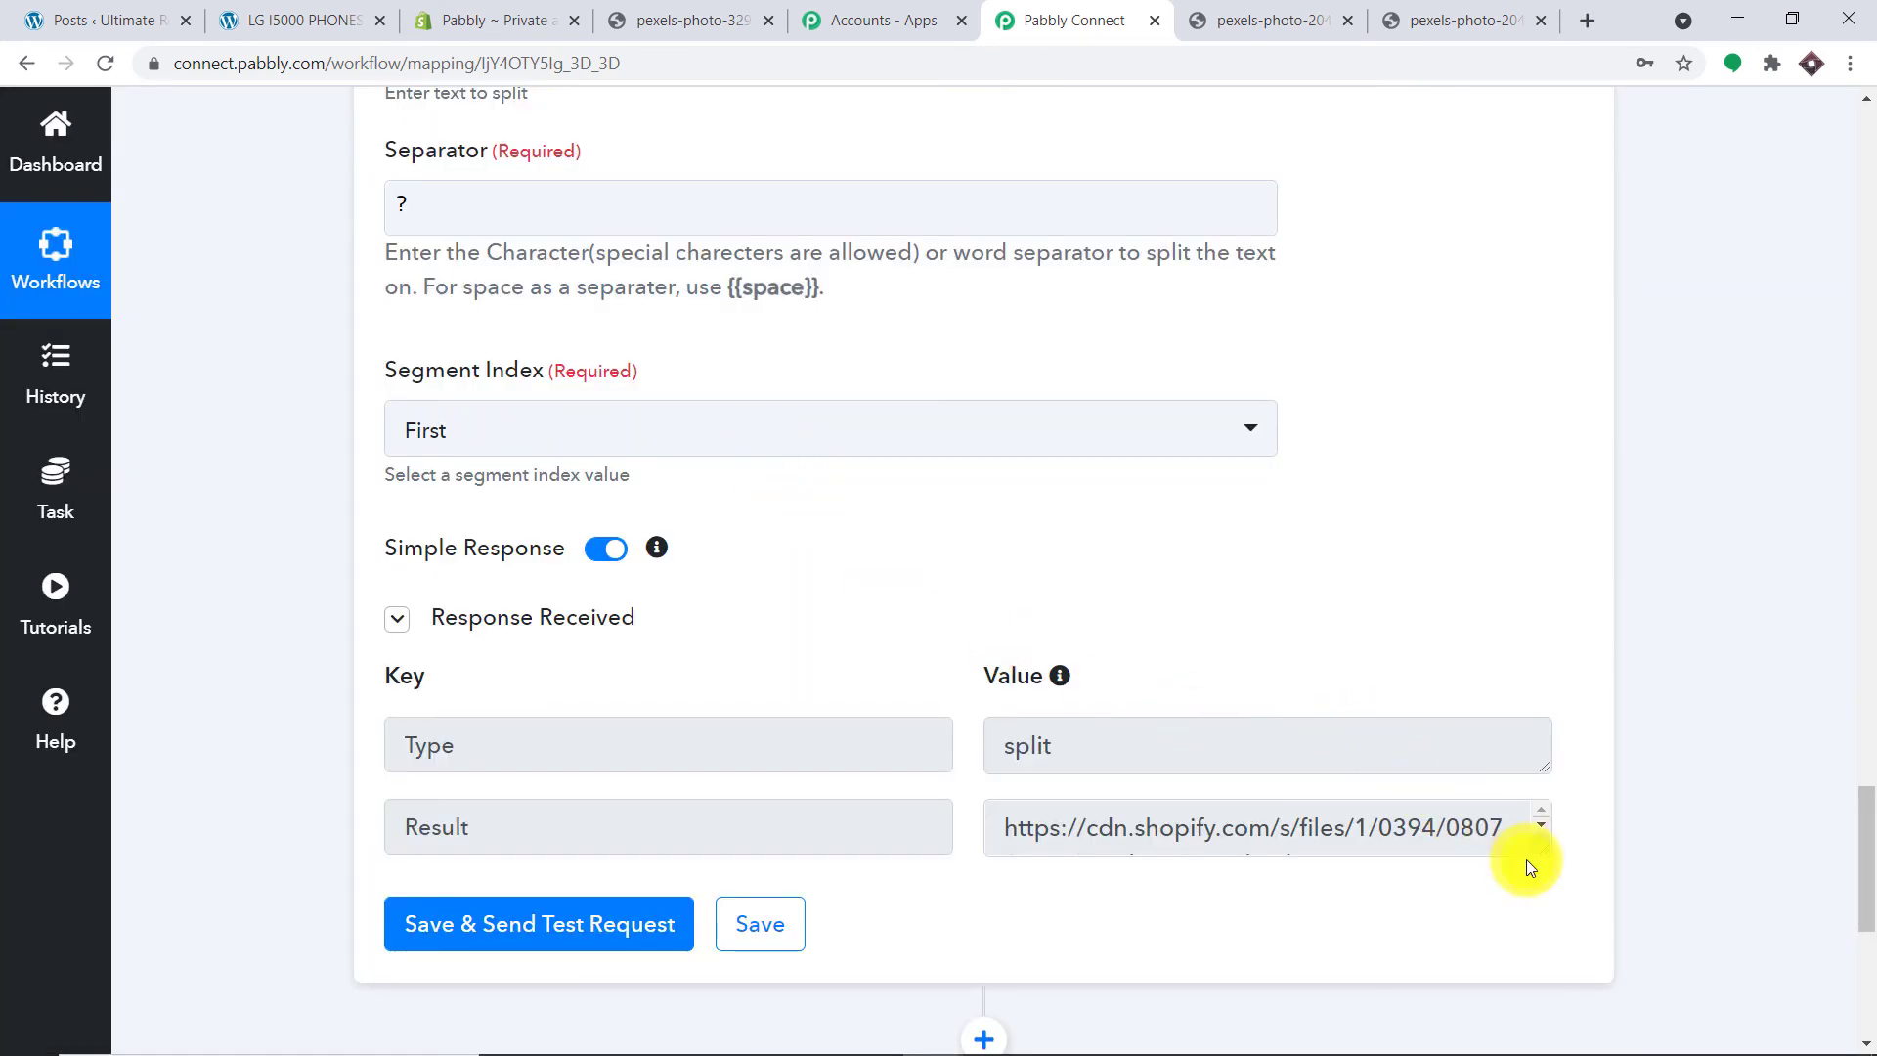
click(1530, 852)
drag(1544, 848, 1547, 1007)
drag(1465, 859, 776, 771)
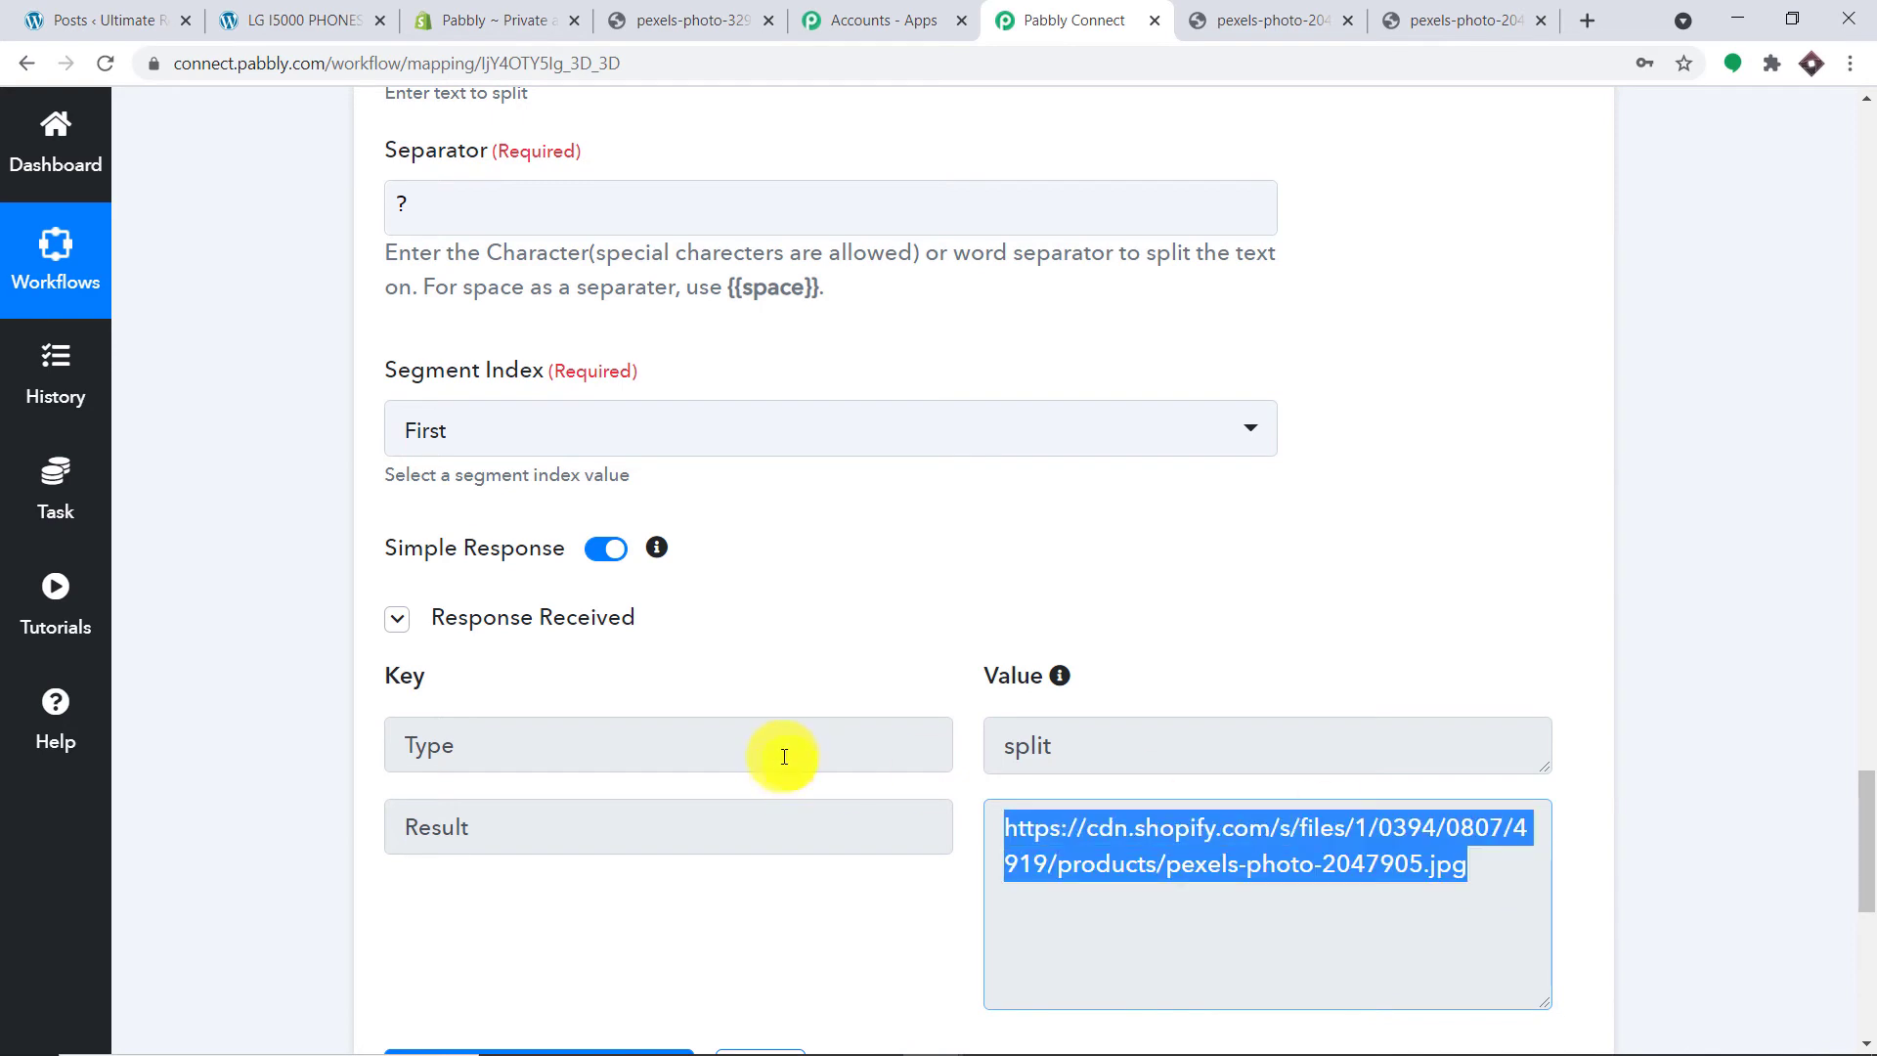
drag(1870, 797, 1868, 933)
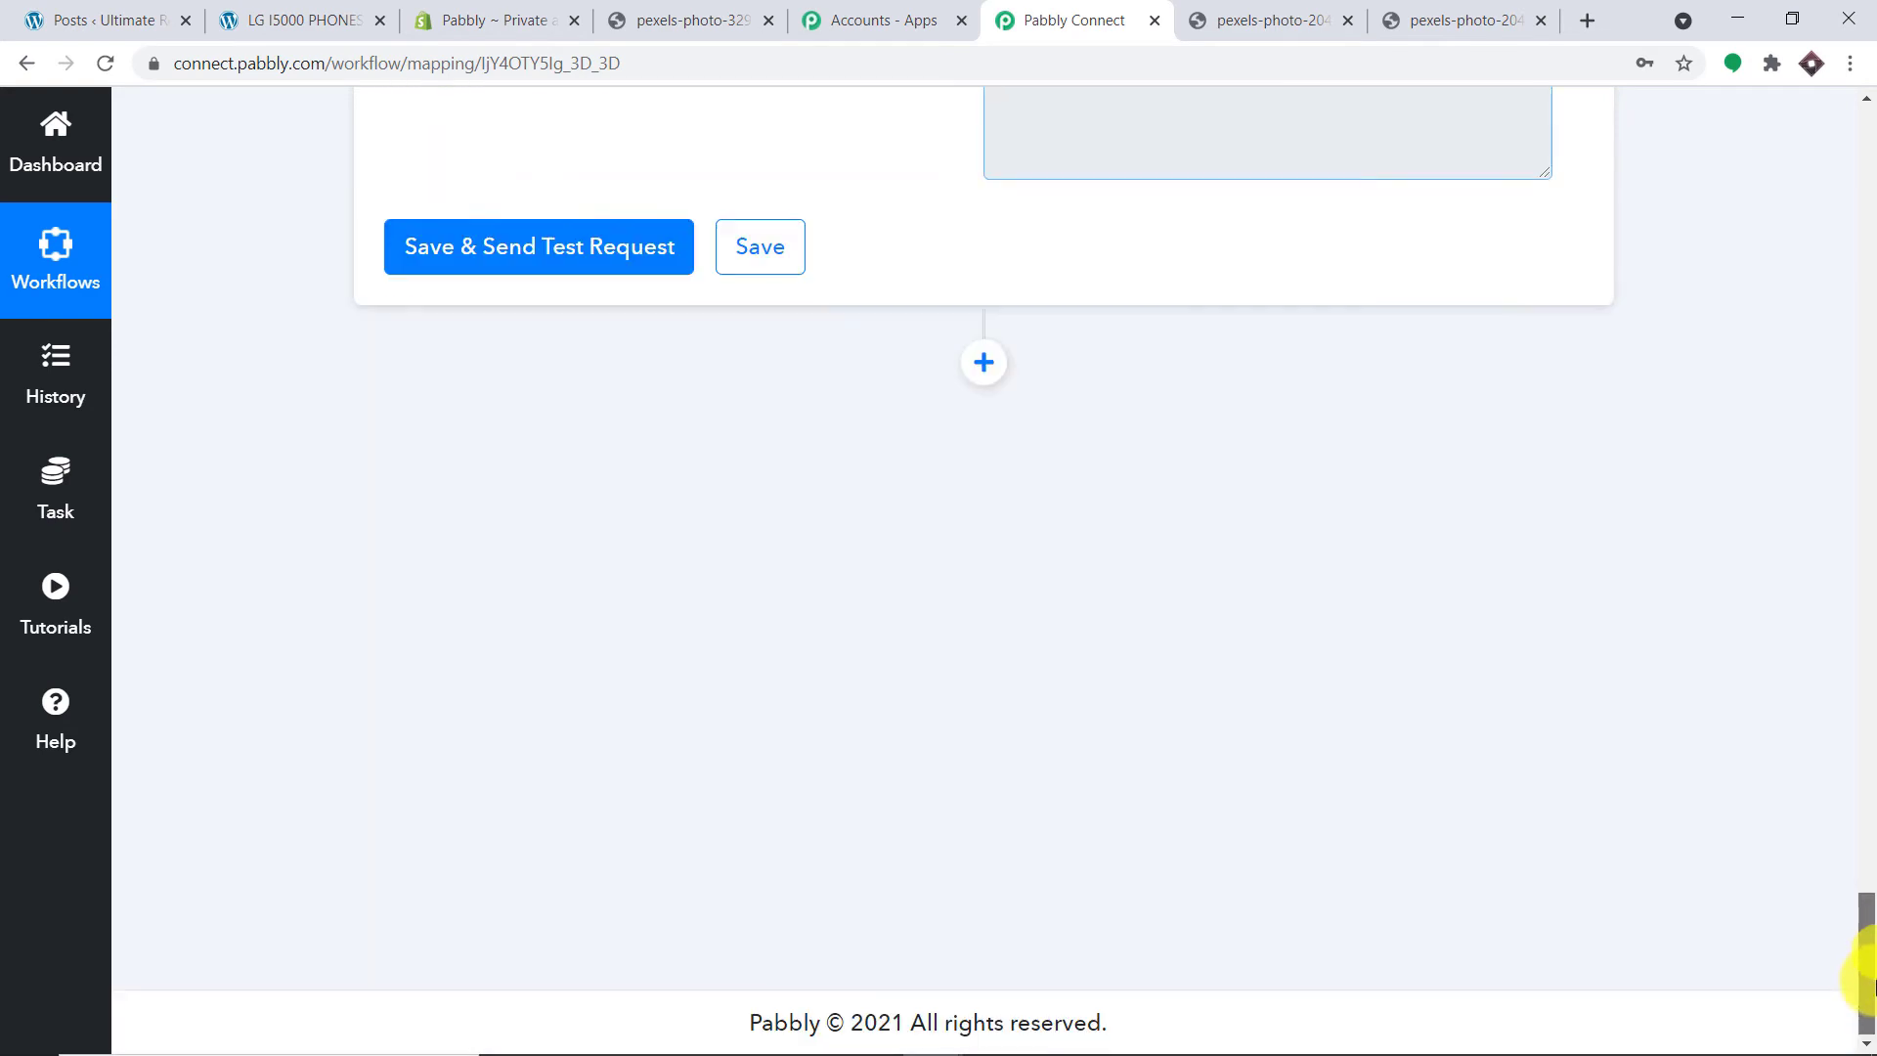
Step: Add a WordPress step after Split Text with Create a Post as the event, then connect it
click(989, 363)
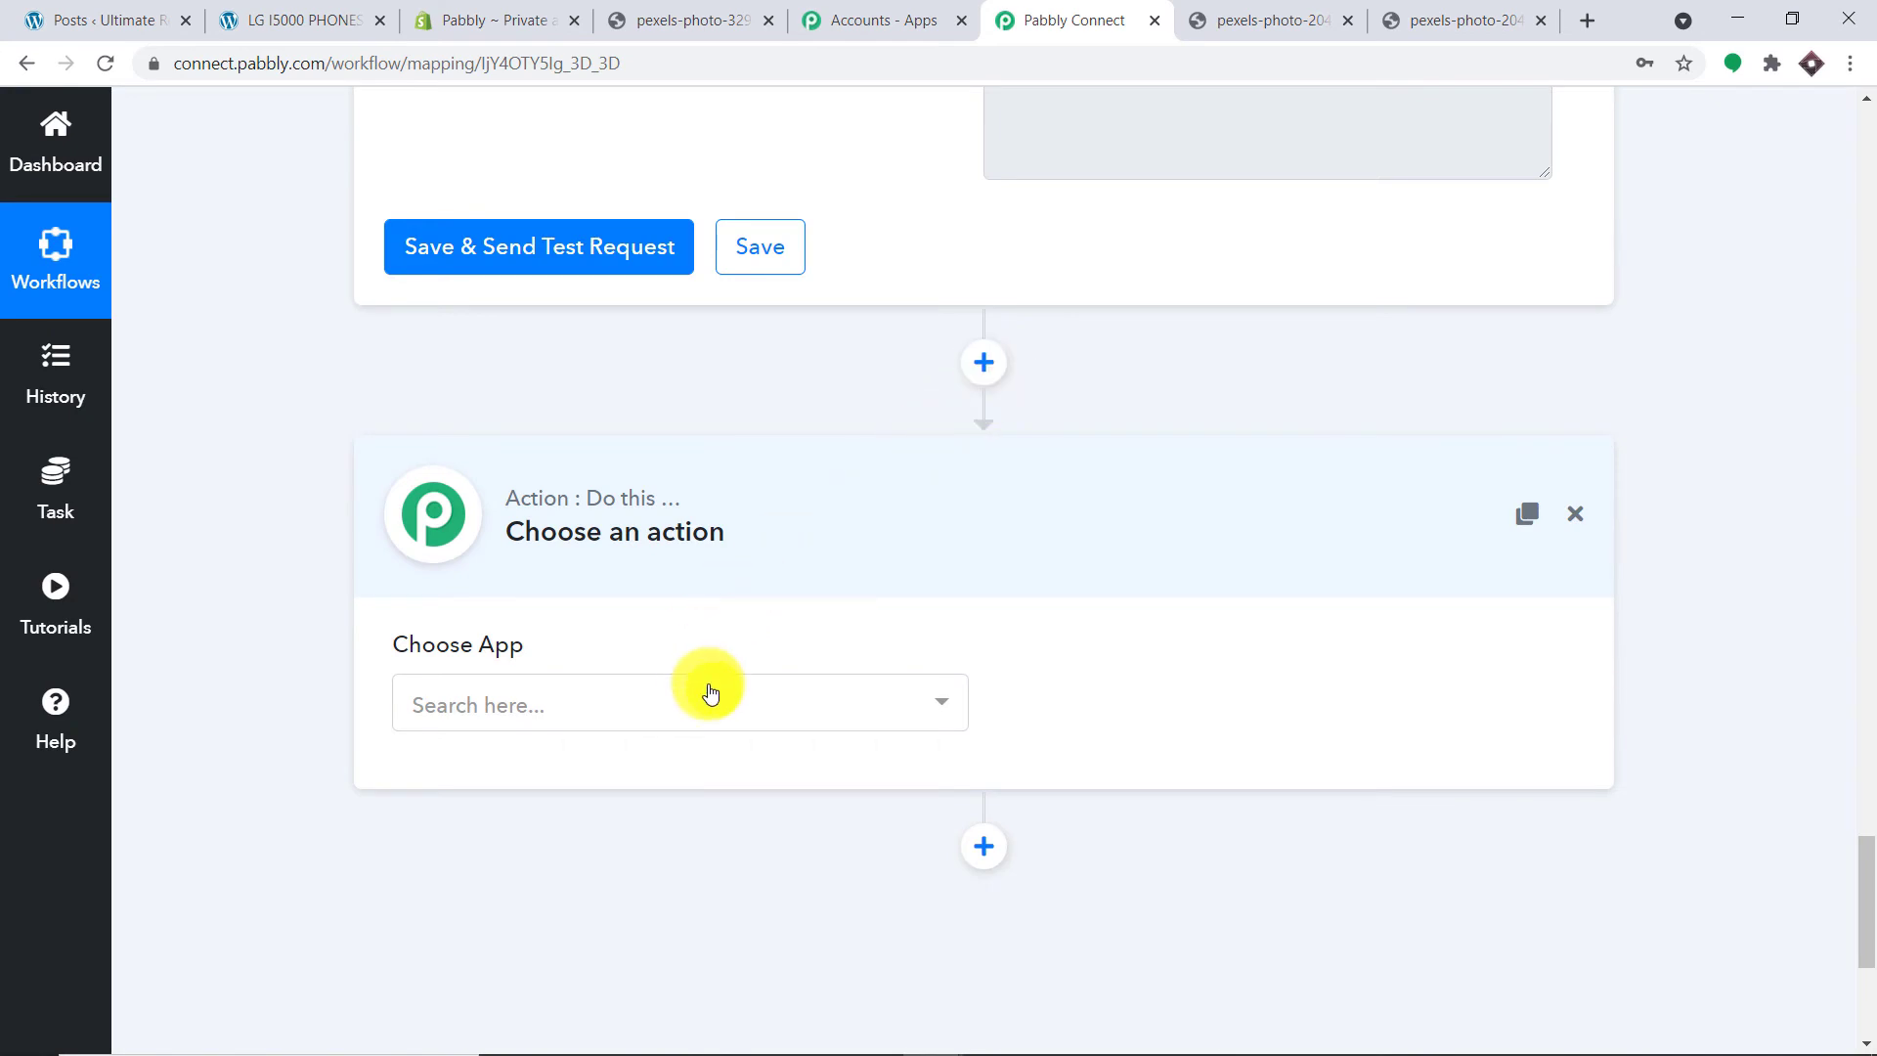
click(711, 692)
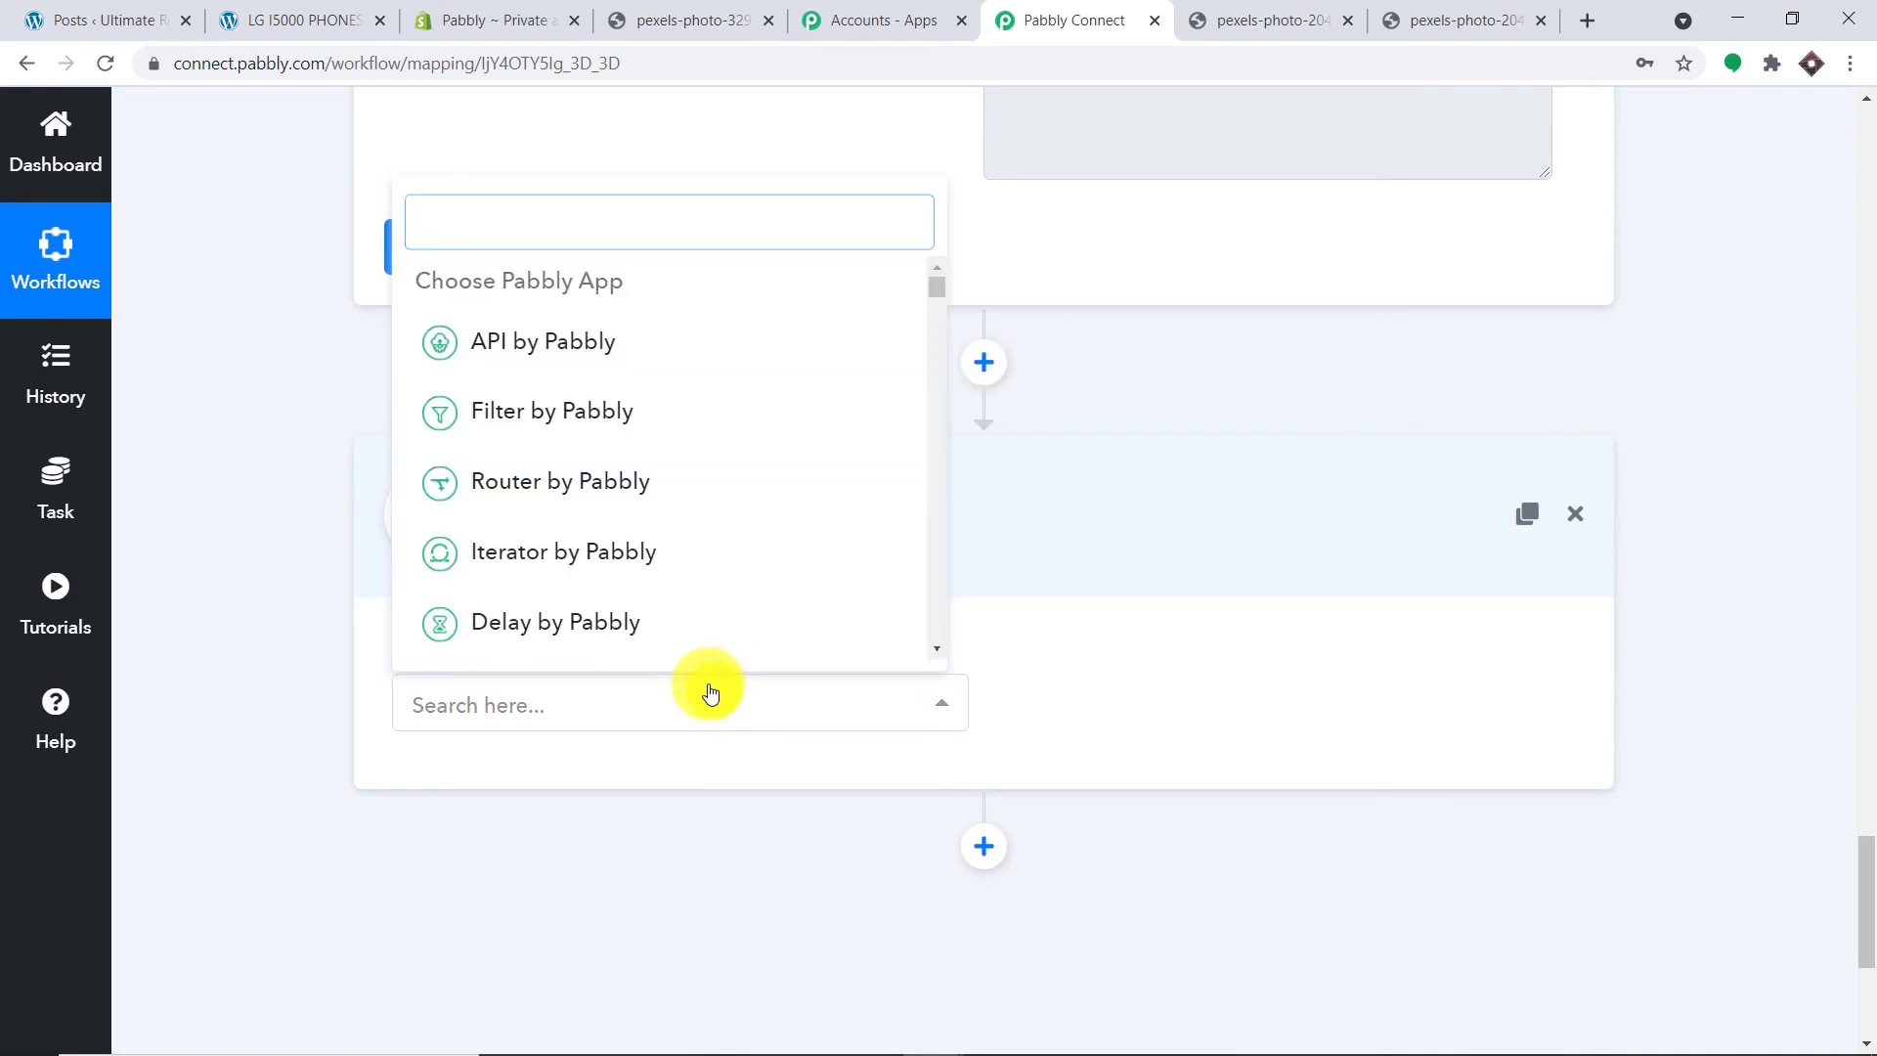
text(WORD)
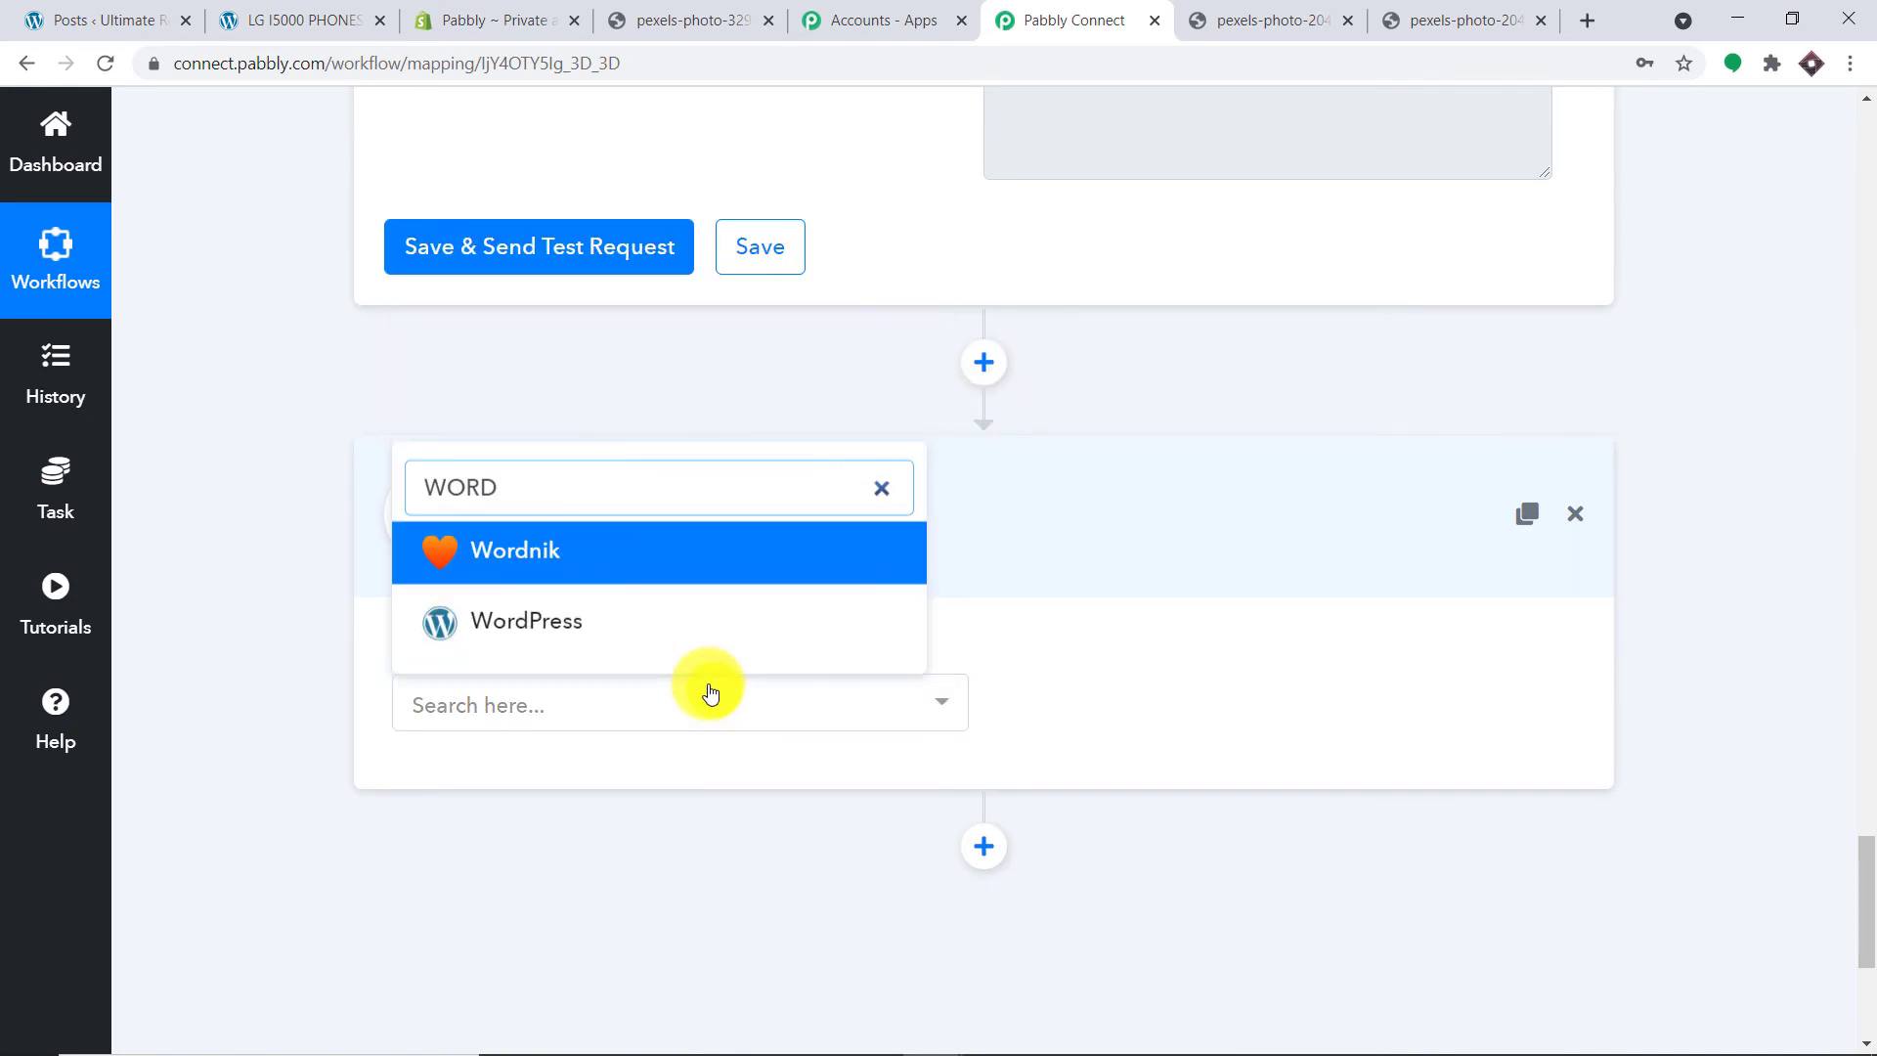
click(630, 611)
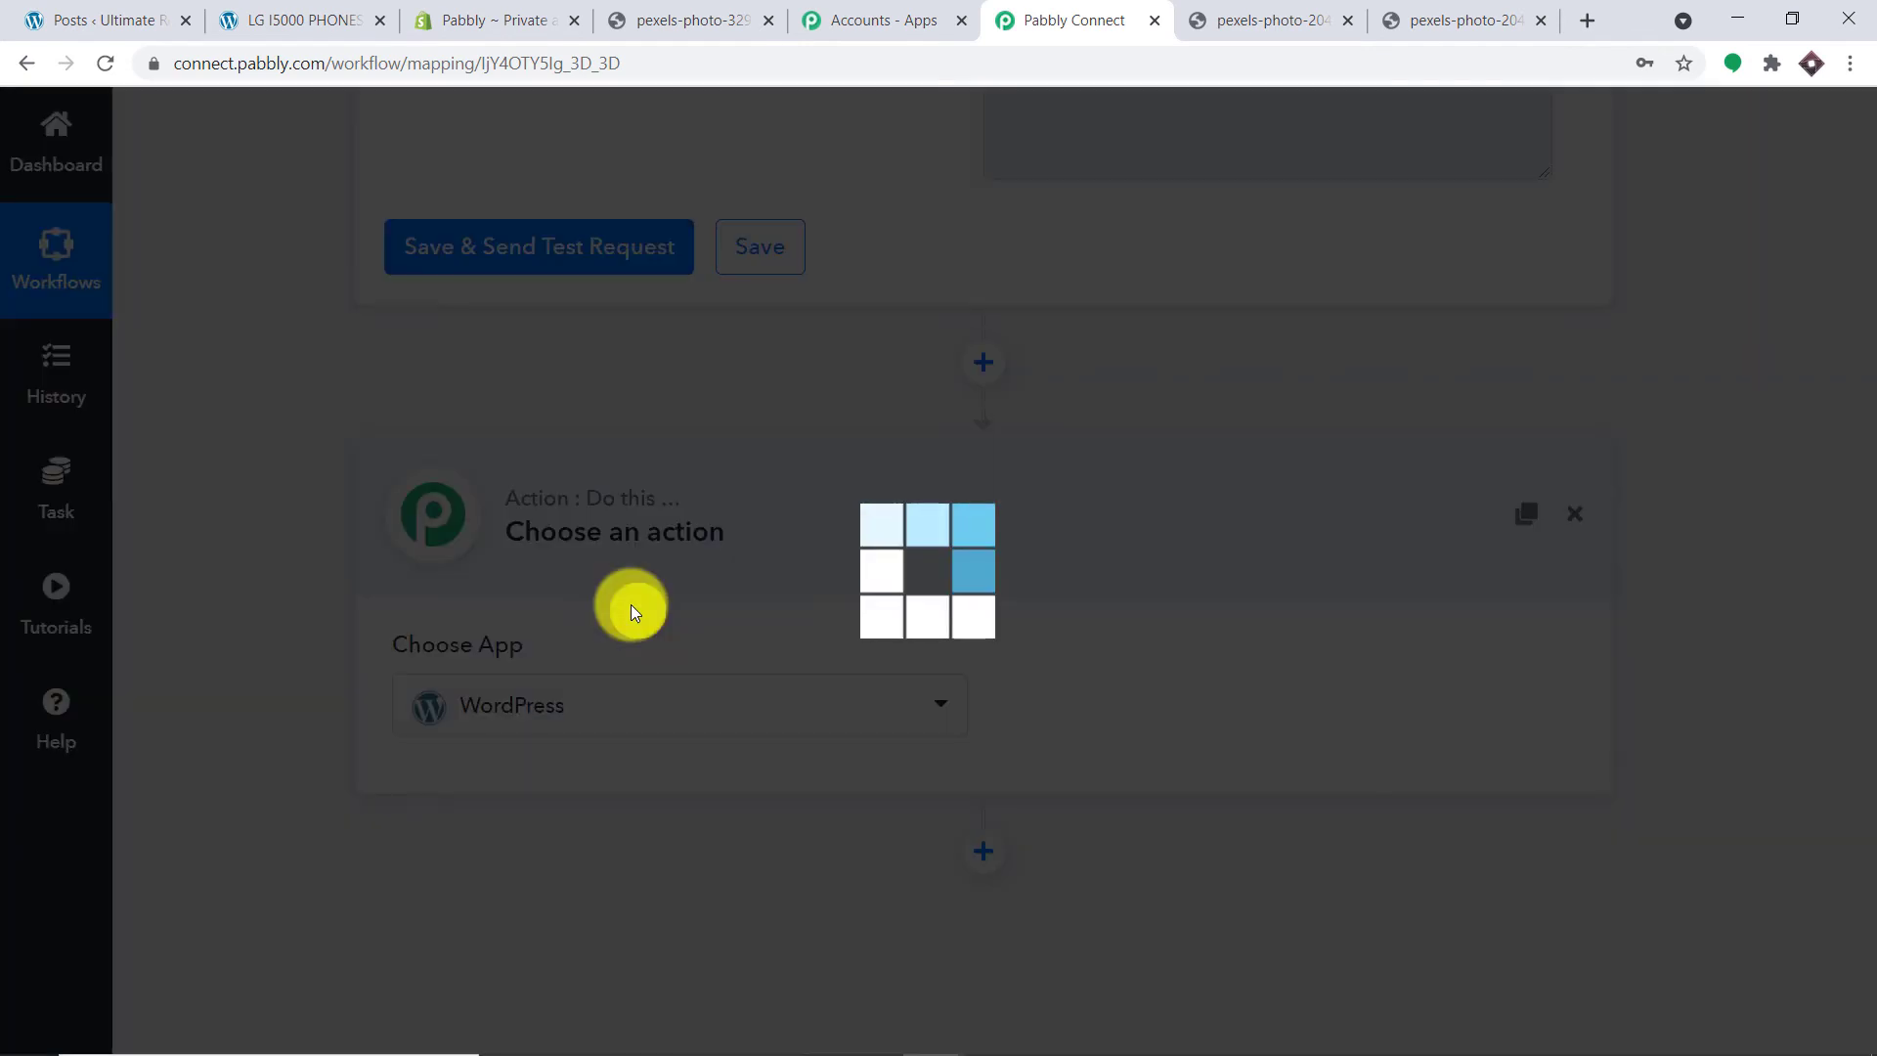
click(1202, 694)
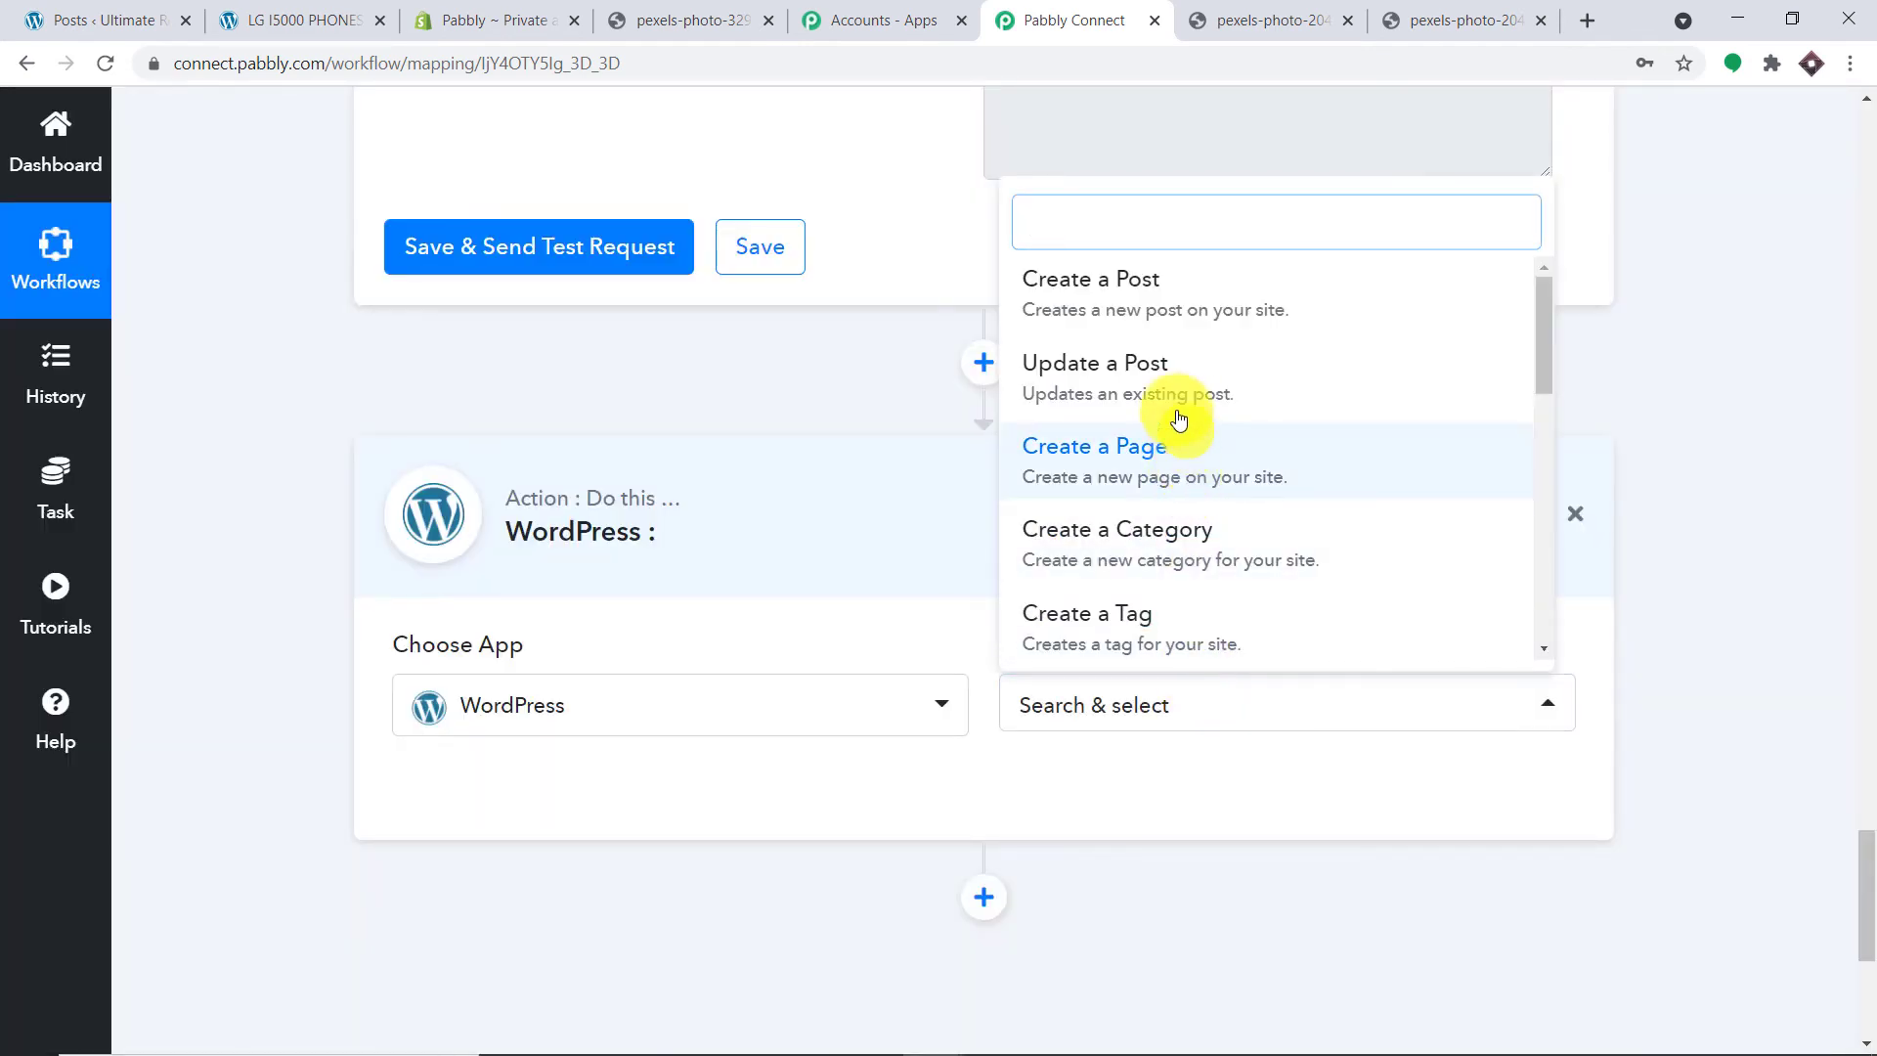
click(1154, 293)
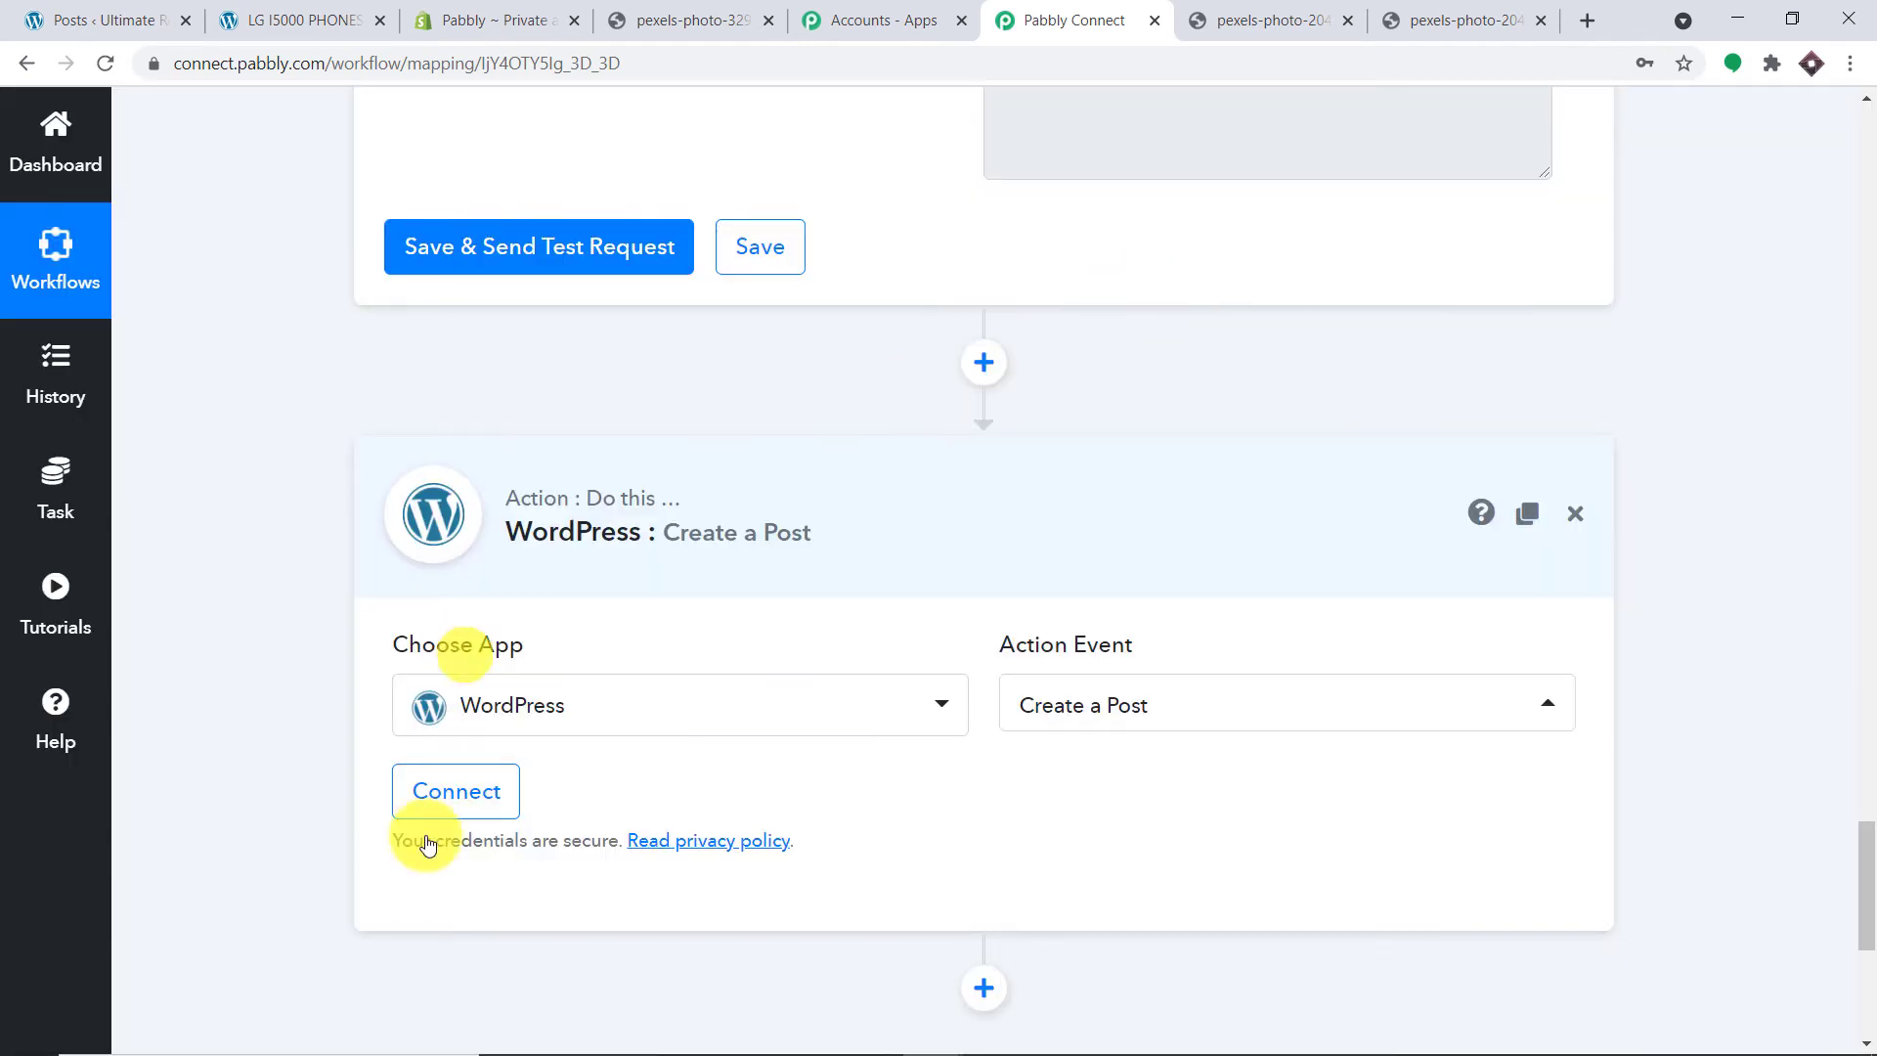
click(465, 787)
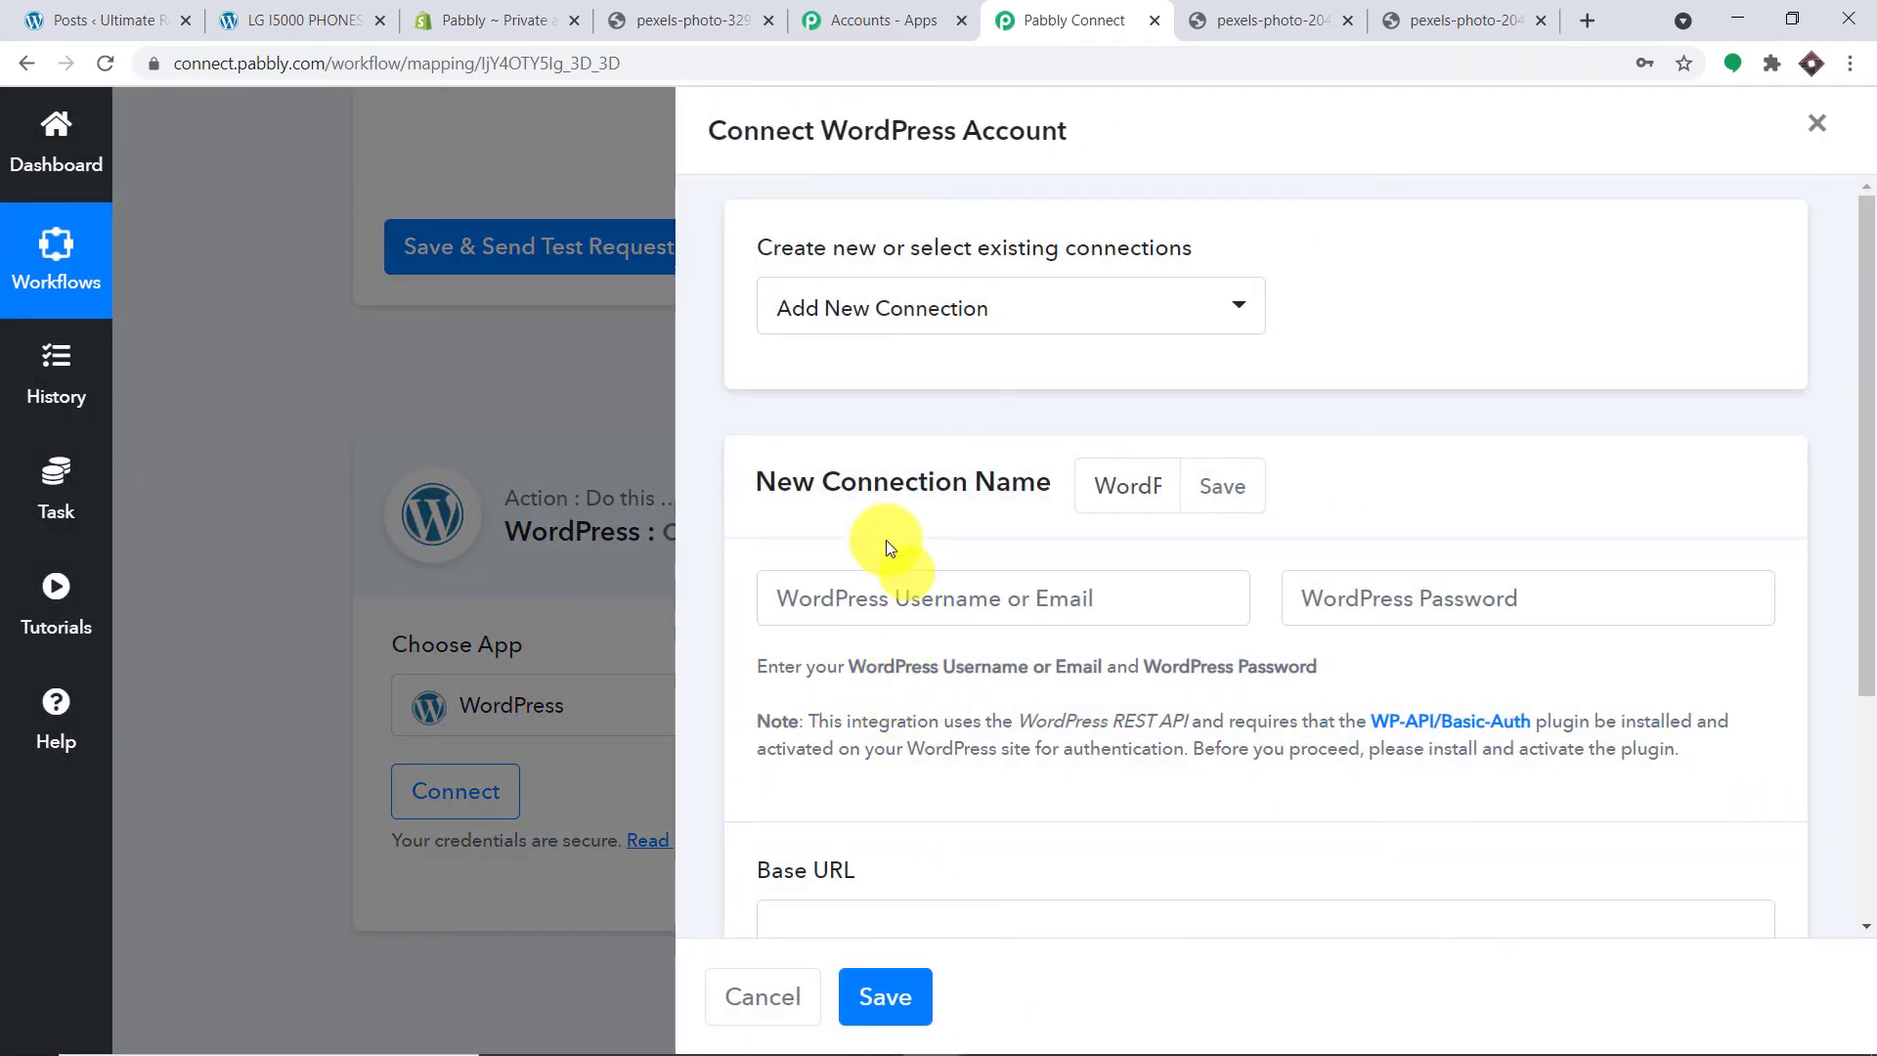
scroll(890, 528, down, 3)
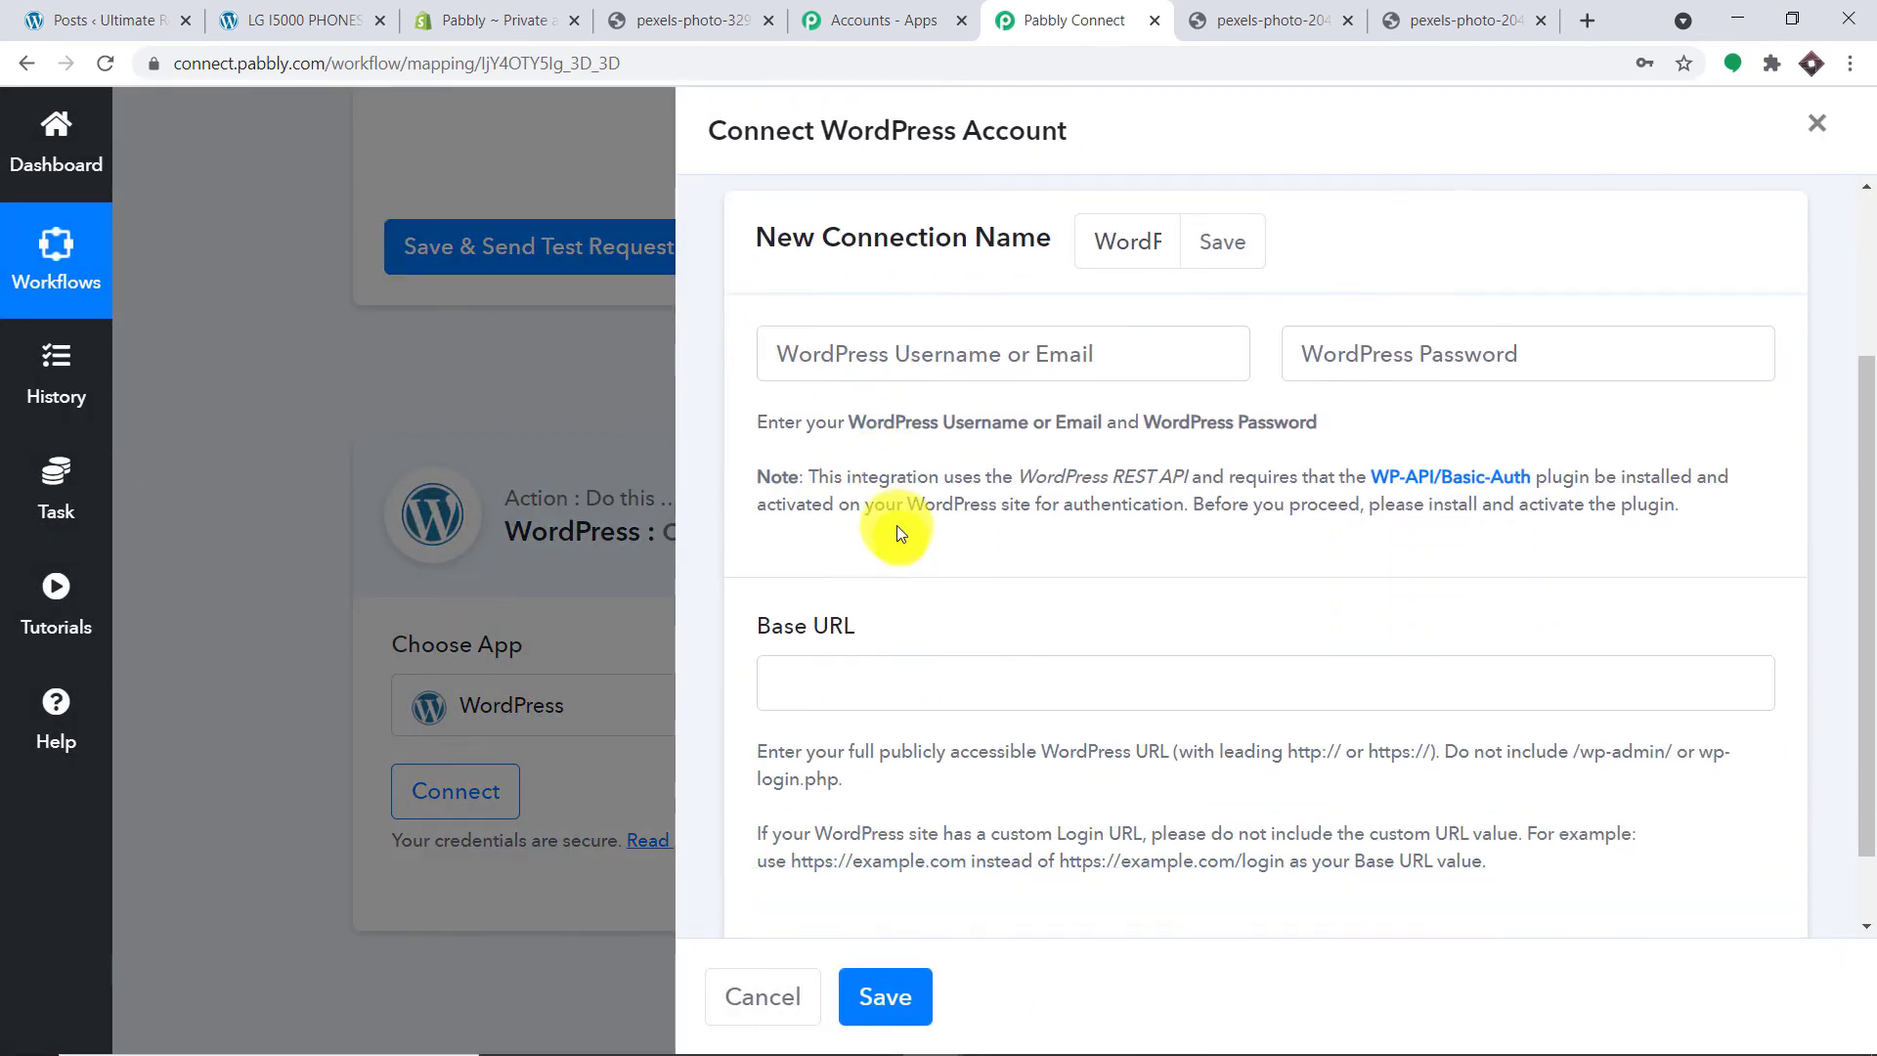
click(811, 360)
click(1413, 347)
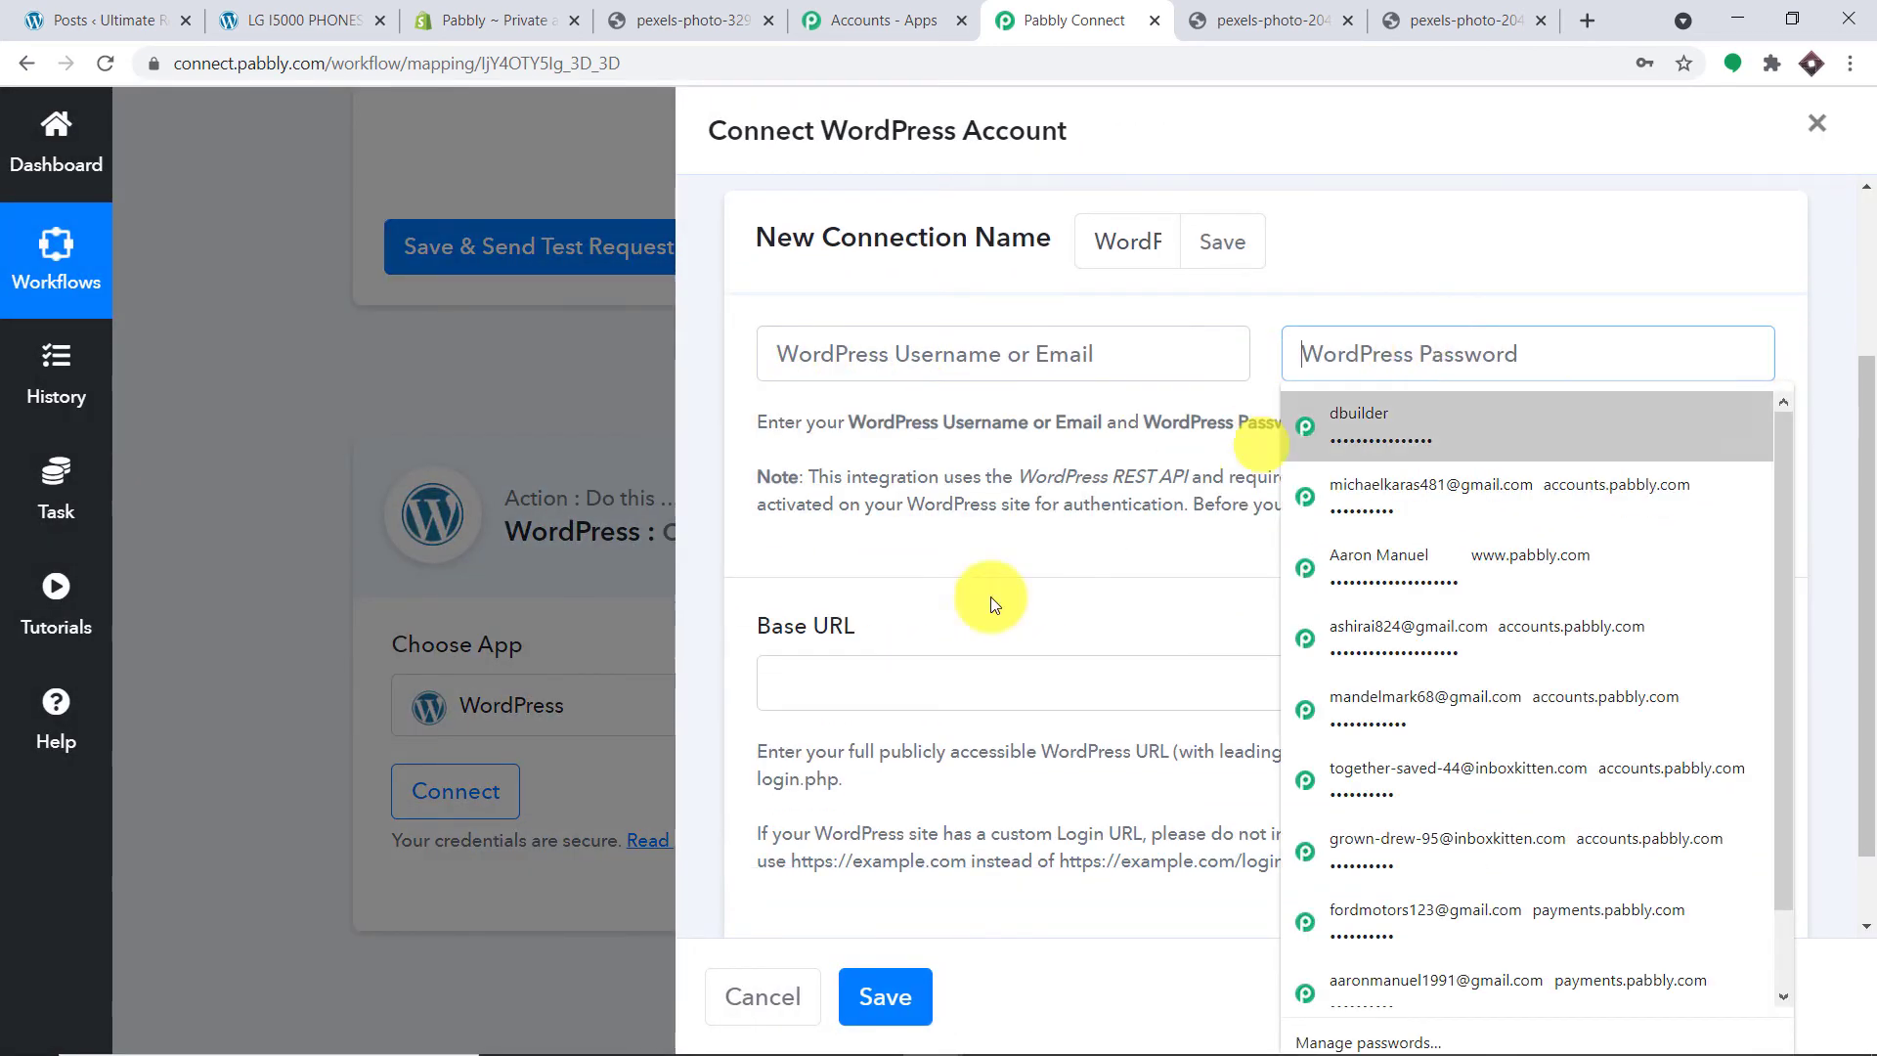
click(833, 681)
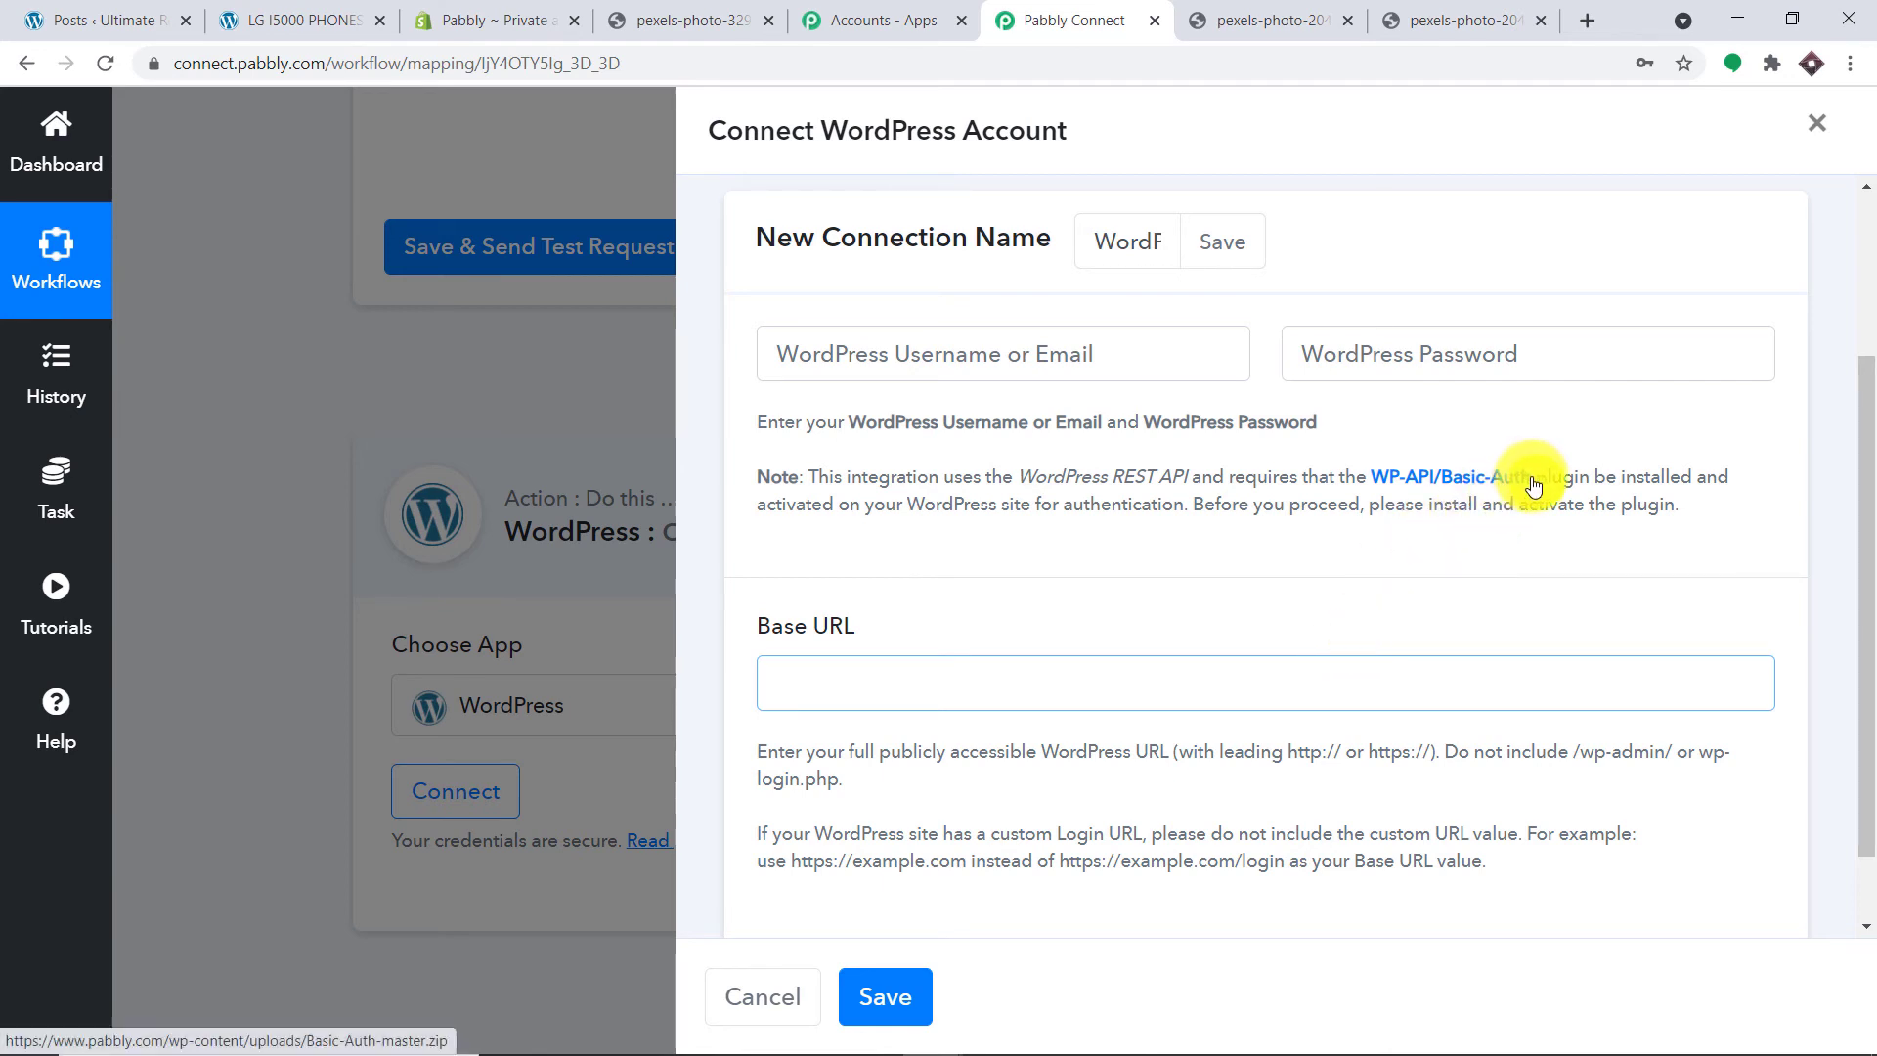
drag(1538, 478, 1370, 477)
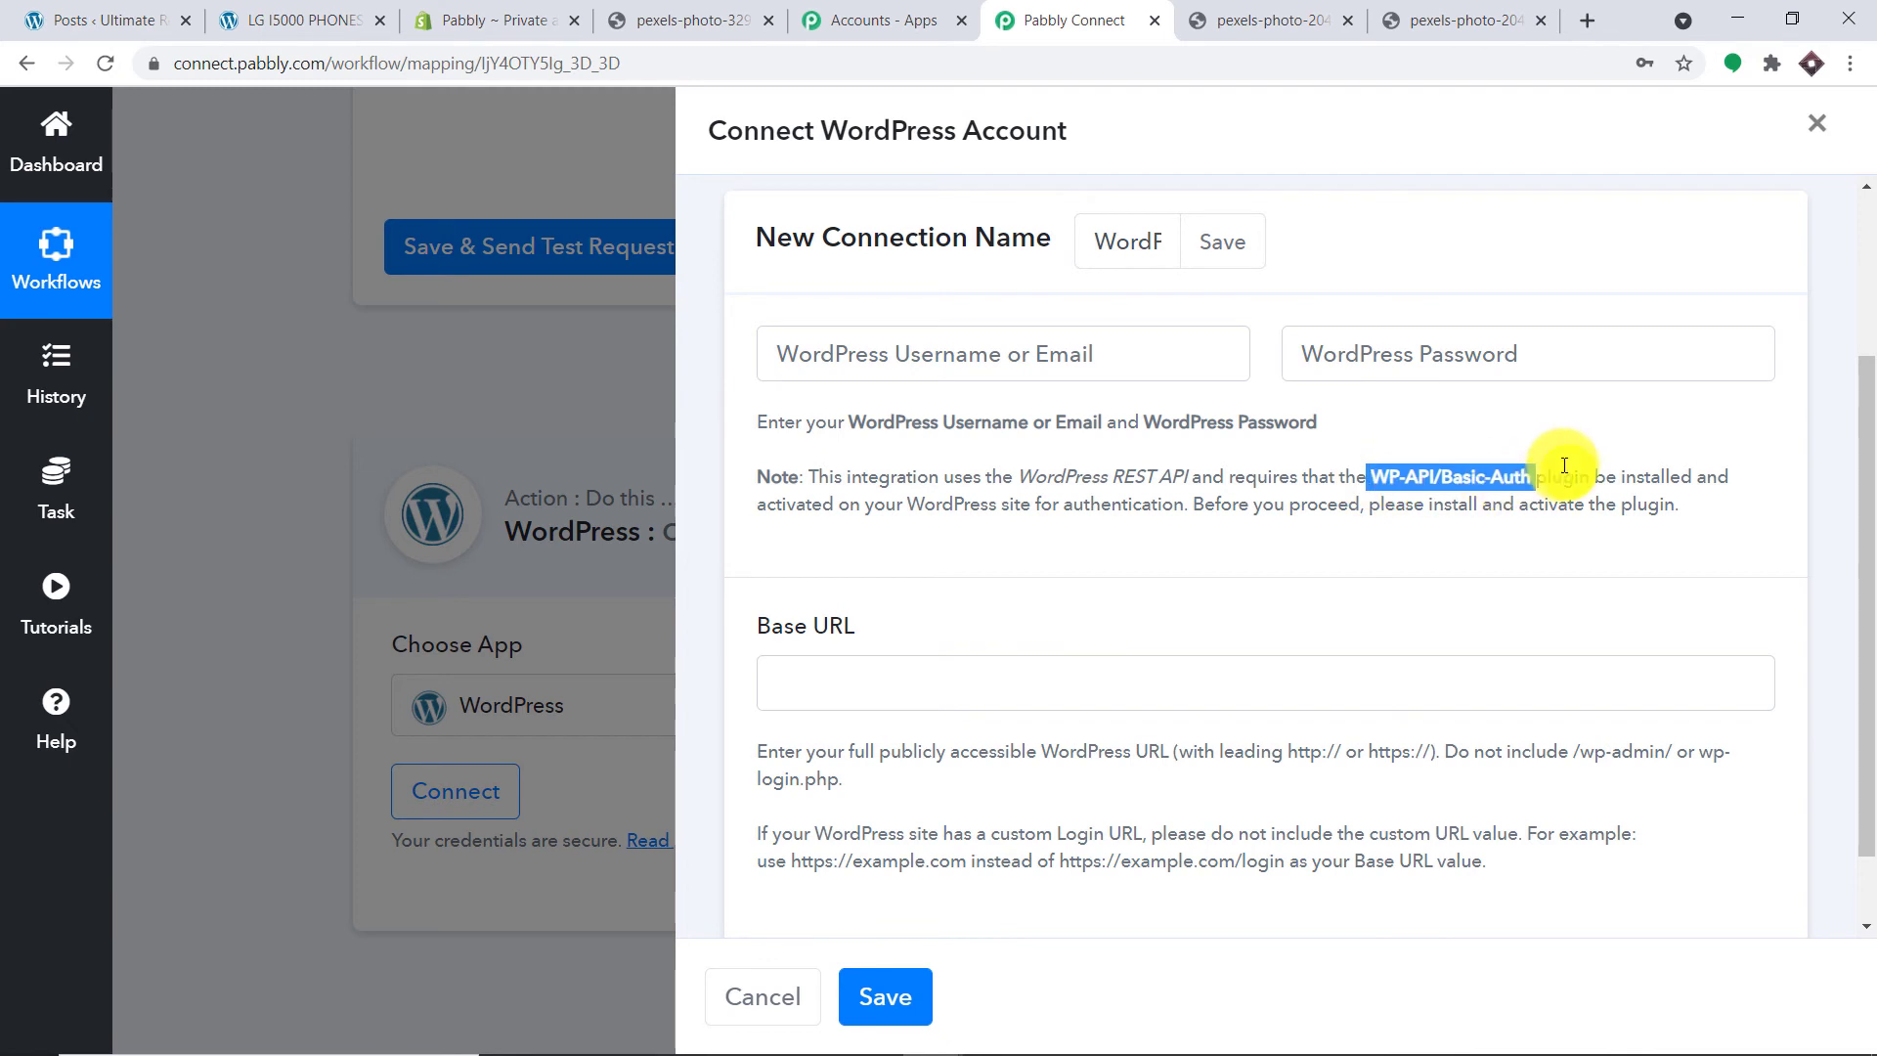
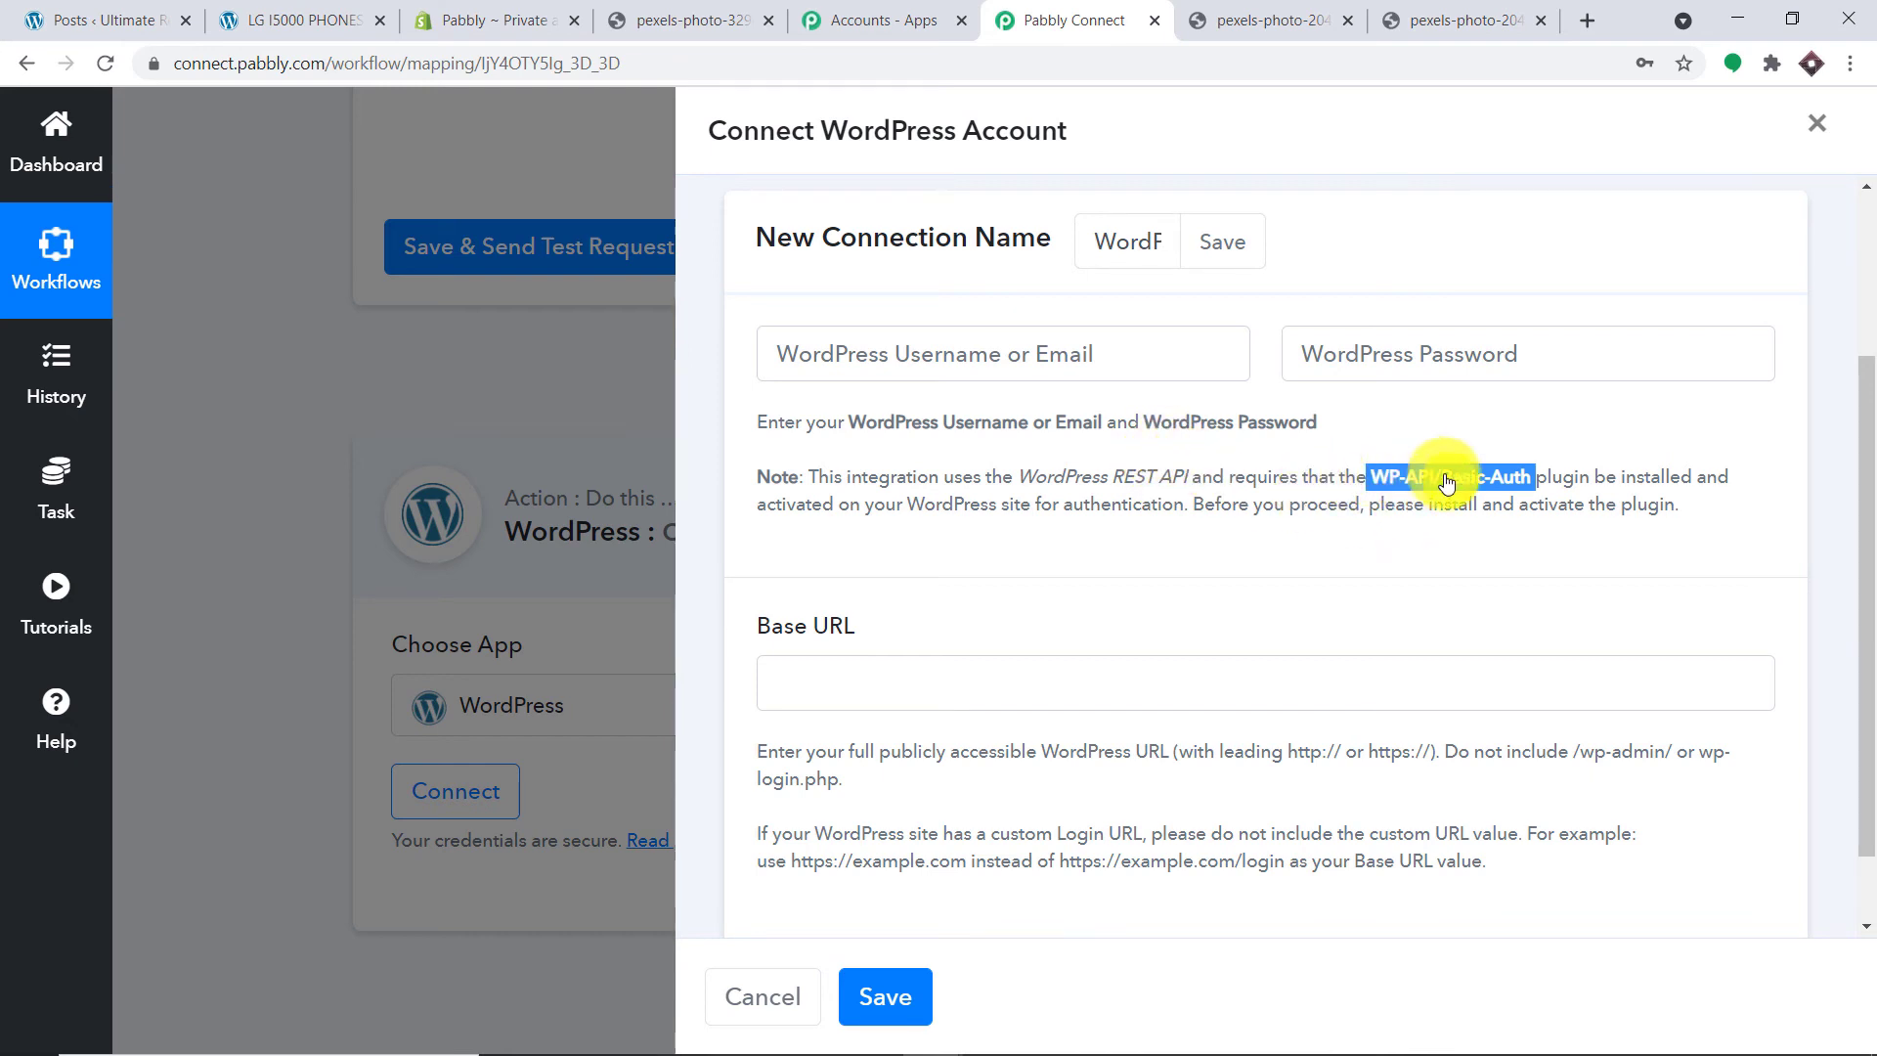
Step: Enter the WordPress account username and password in the connection form
click(905, 342)
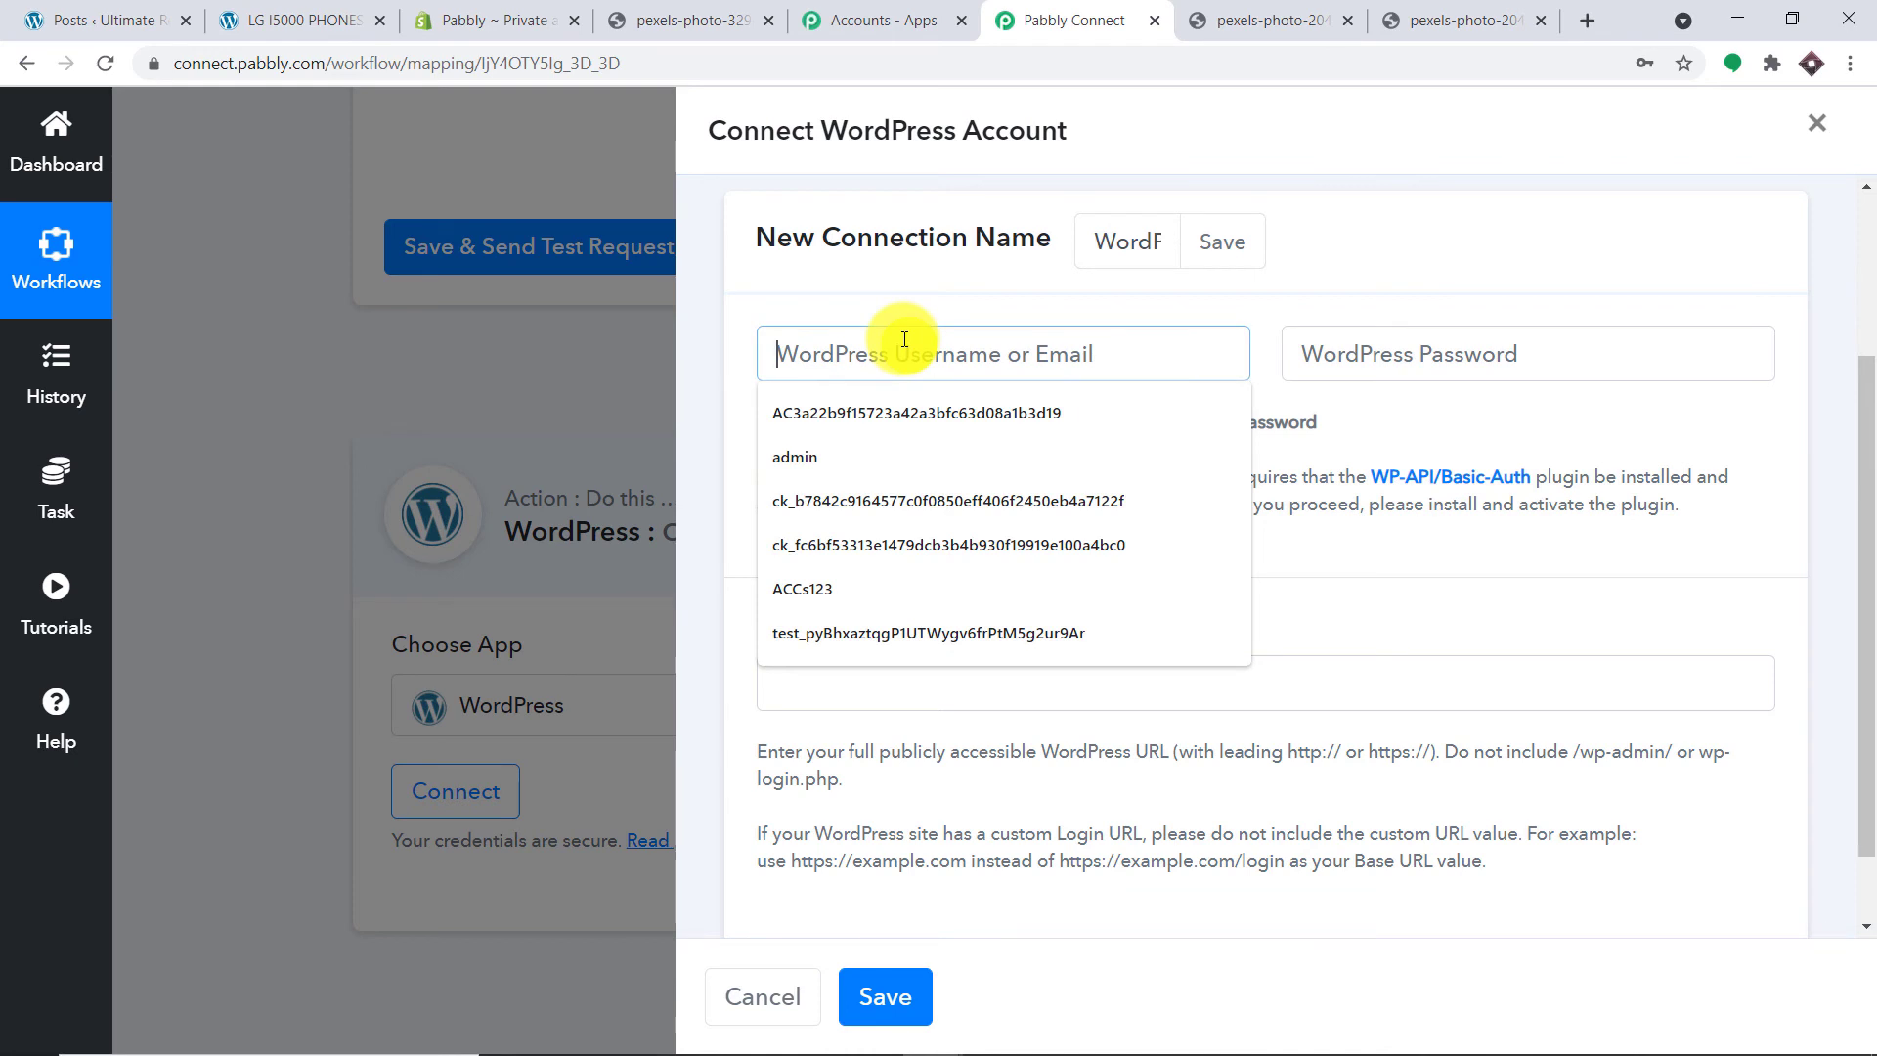
text(admin)
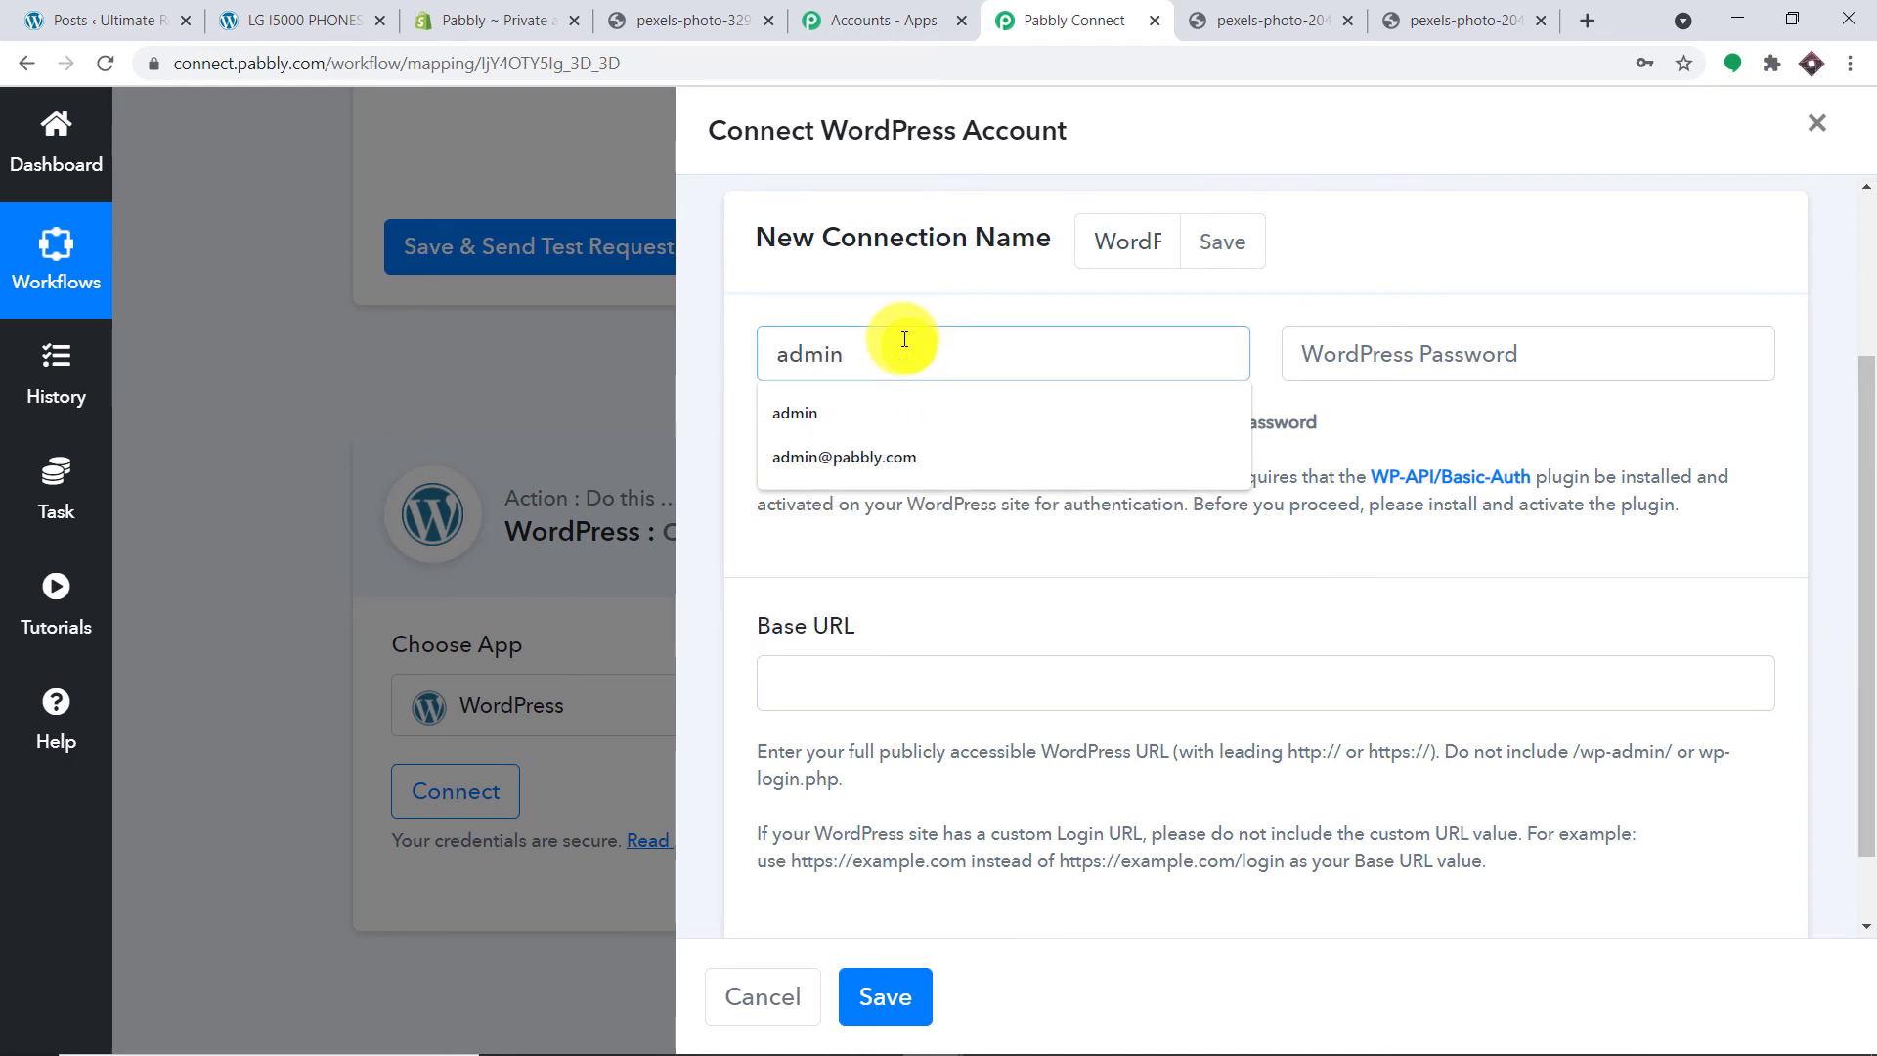
click(1343, 345)
text(•••)
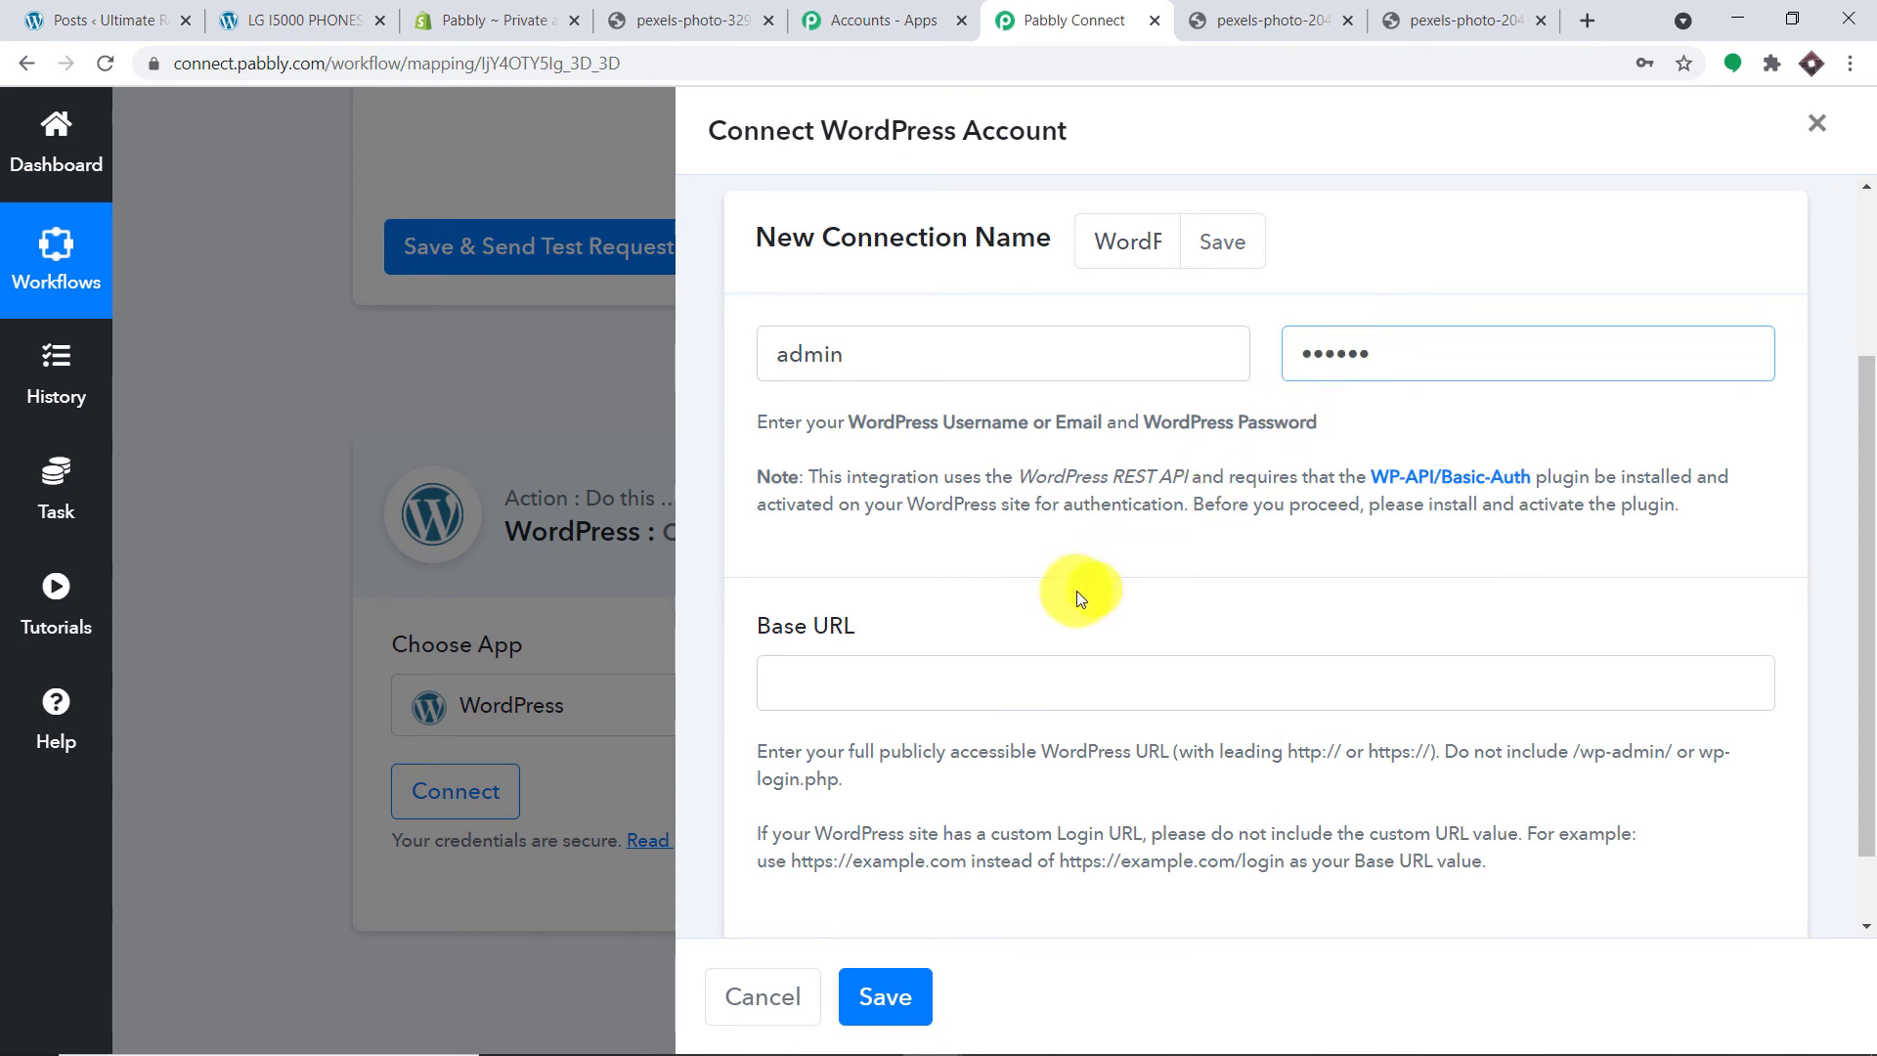
click(885, 679)
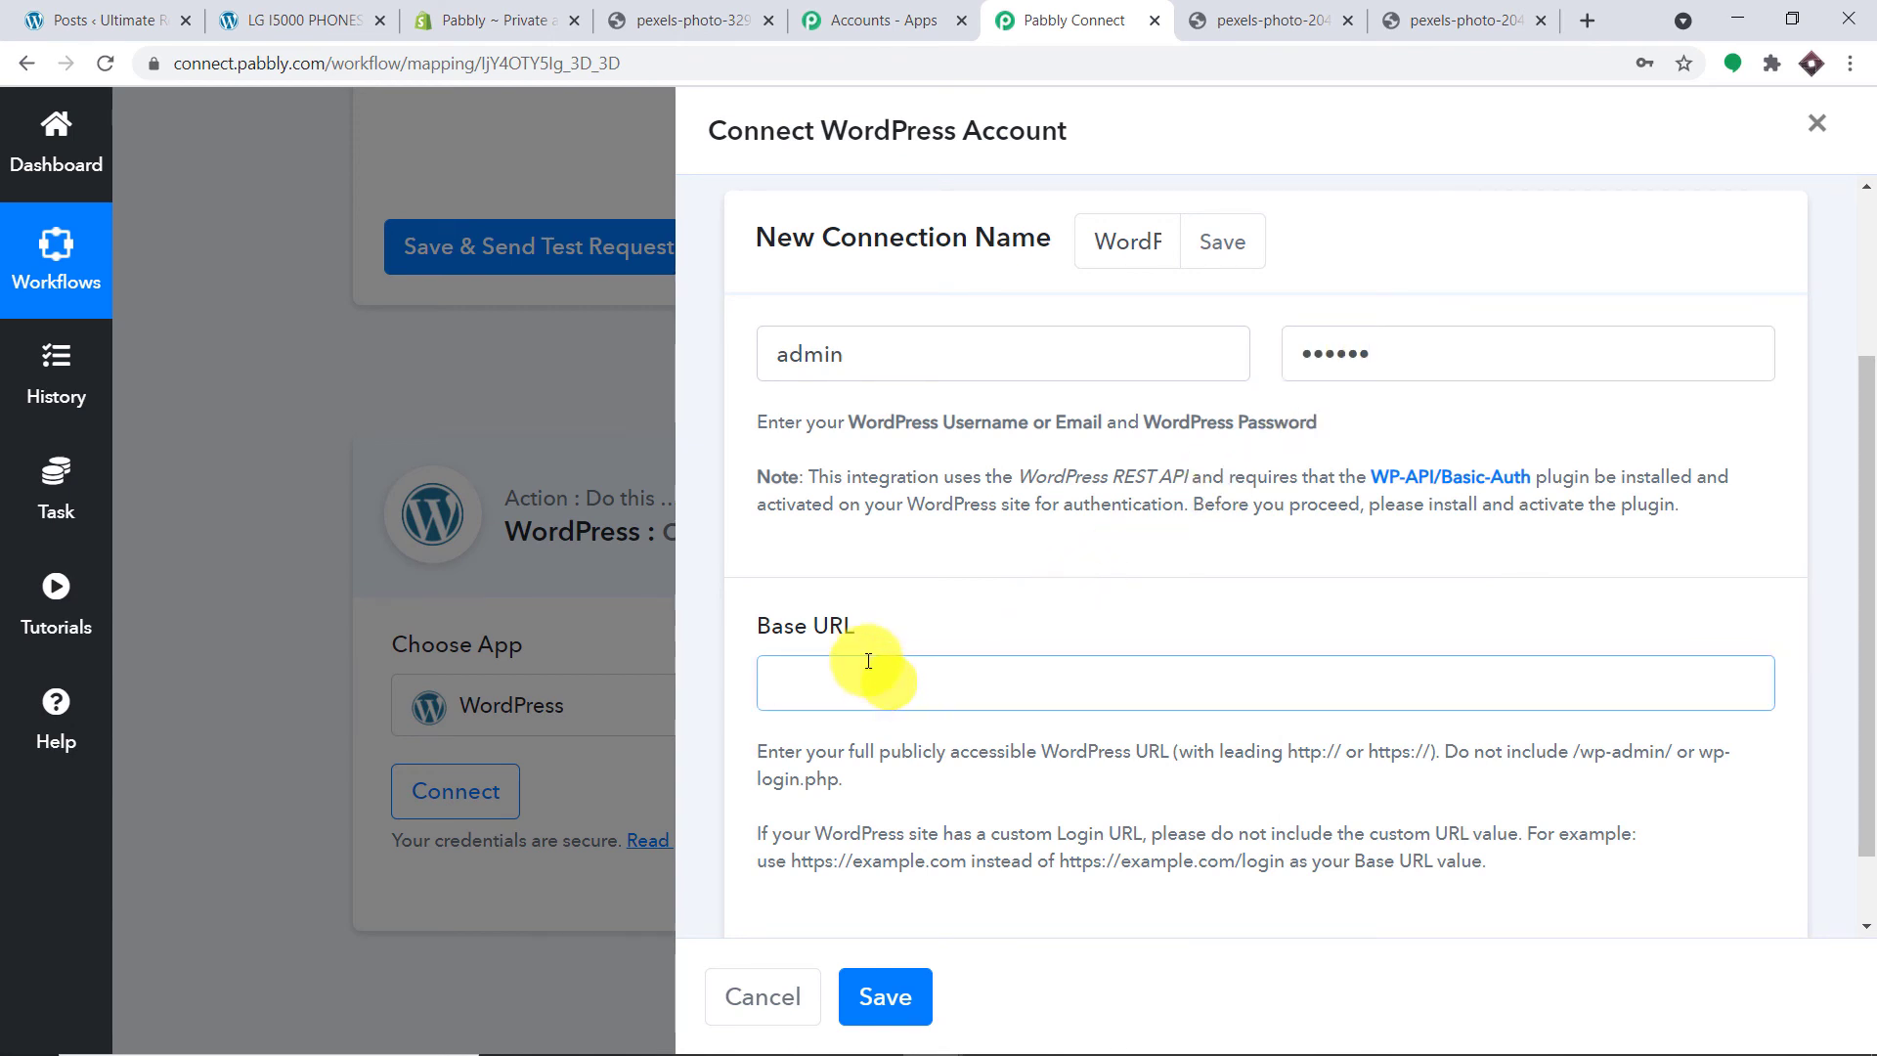
click(305, 19)
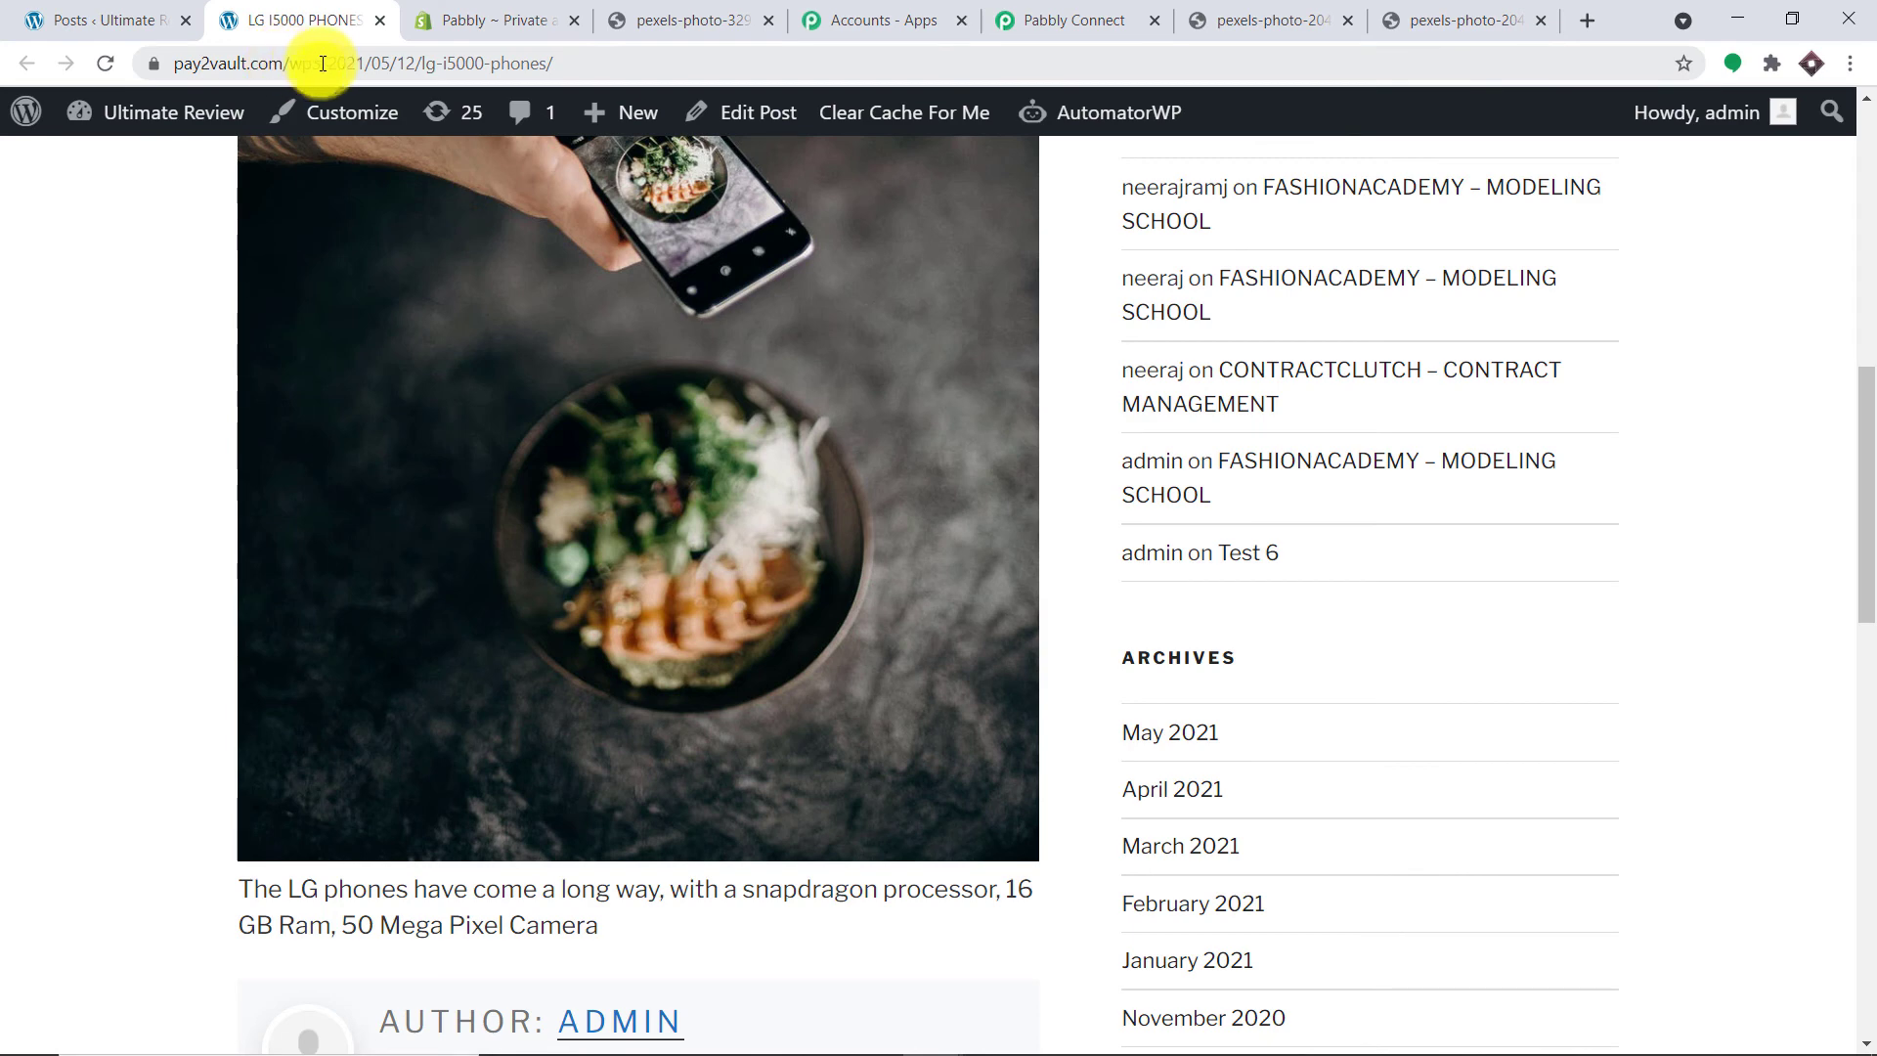
drag(322, 63, 154, 65)
right_click(313, 61)
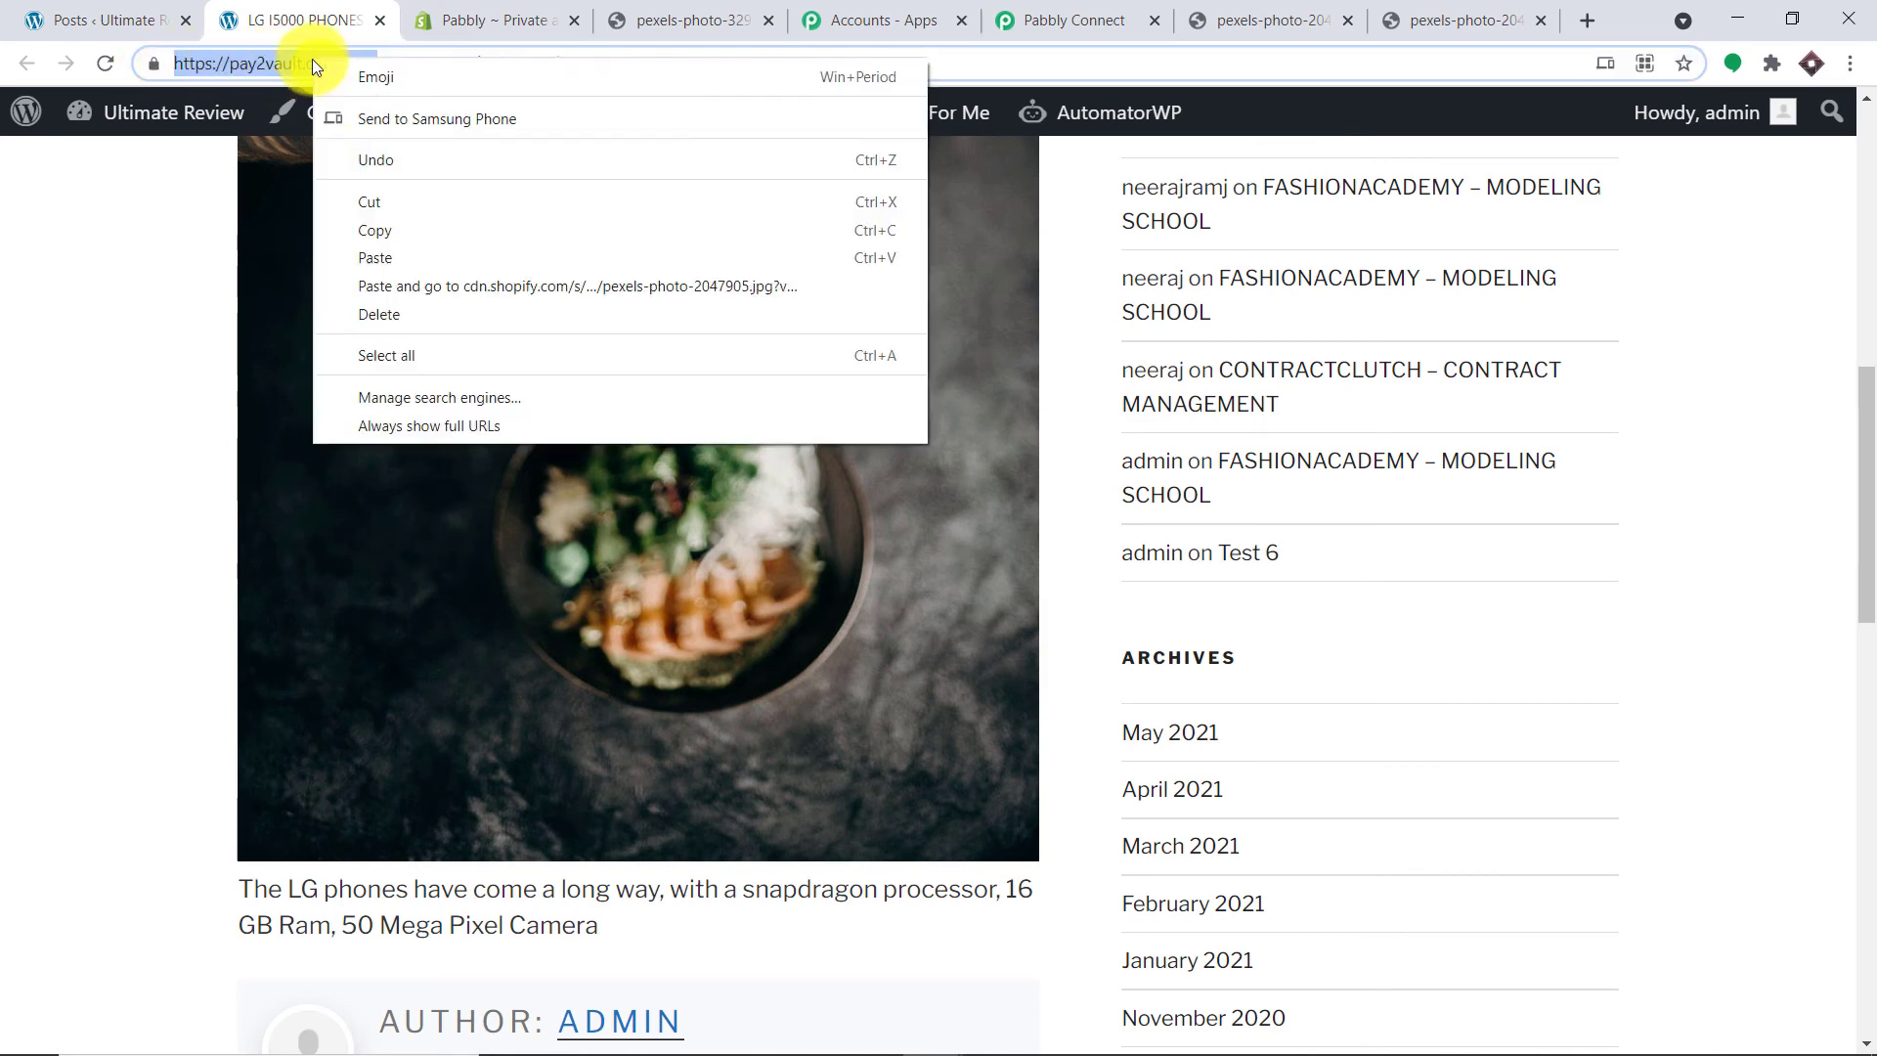
click(397, 224)
click(1080, 19)
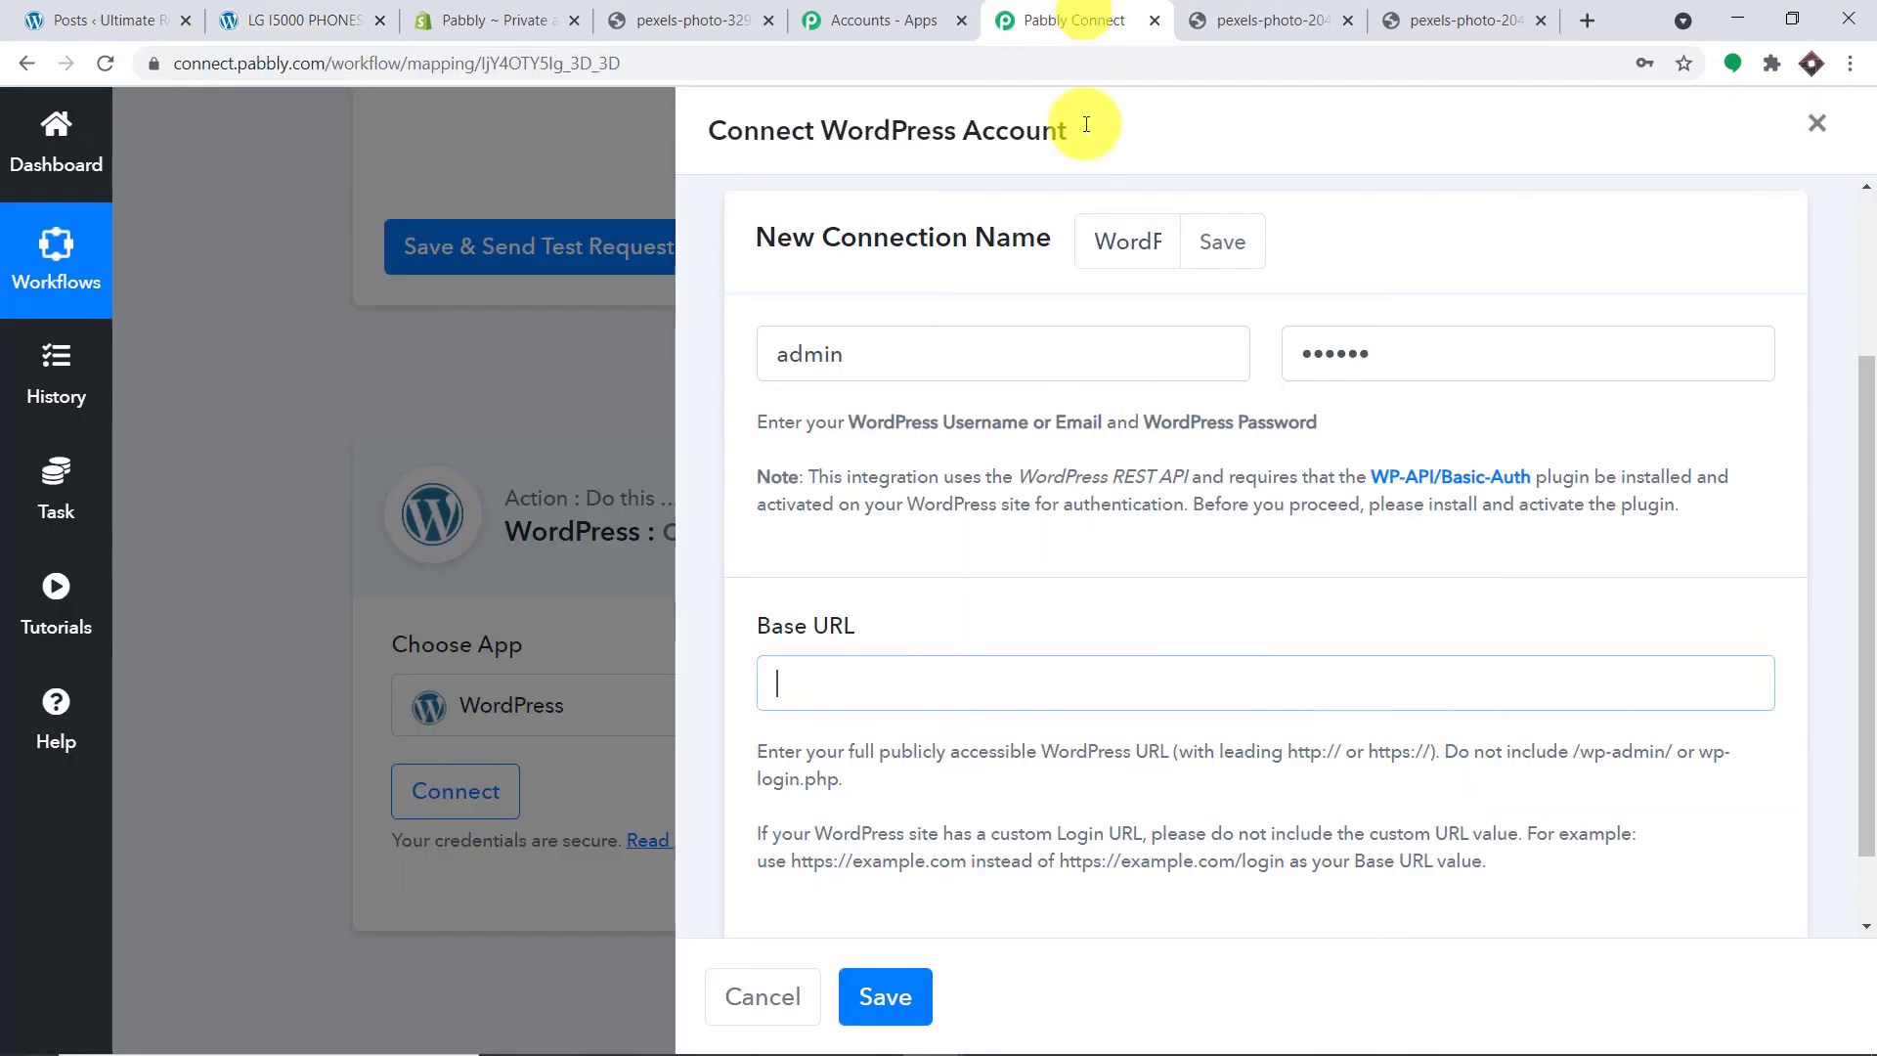
key(ctrl+v)
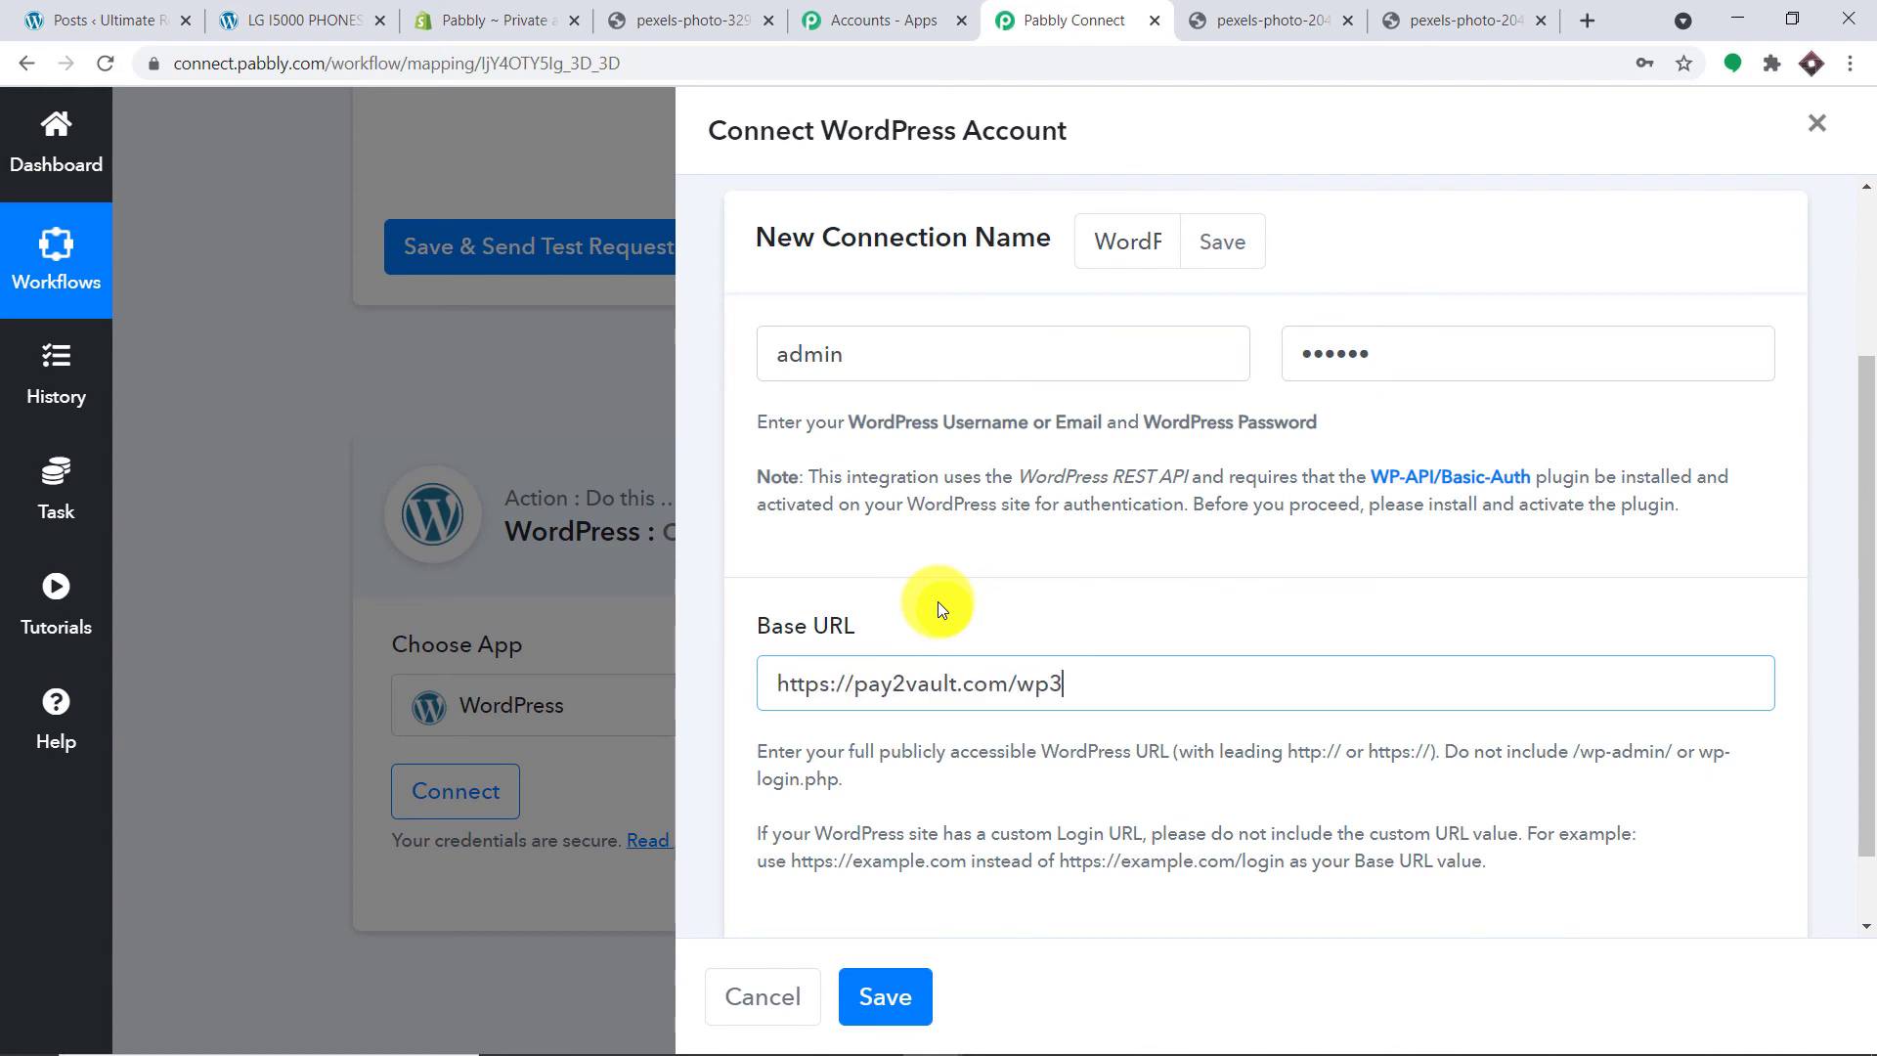
Step: Save the WordPress connection and review the Create a Post fields, including Post Content's mapping list
click(892, 992)
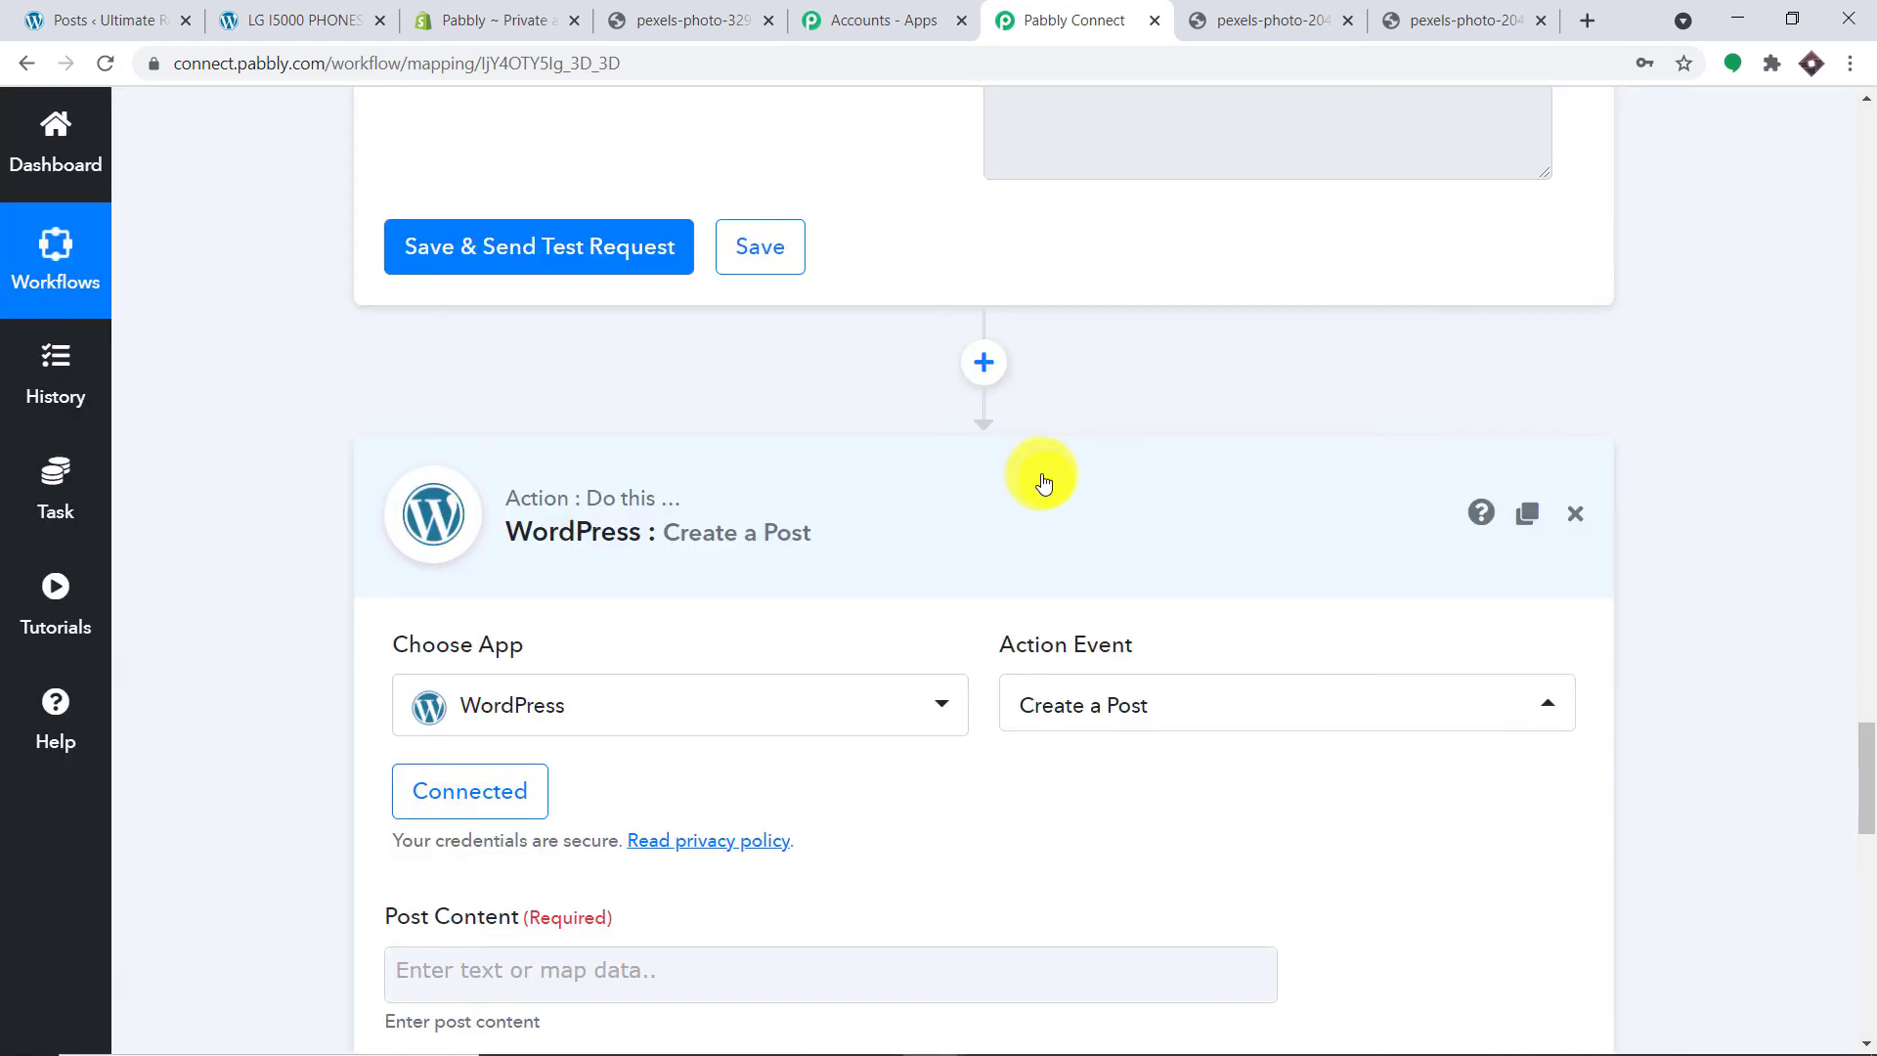
scroll(1040, 474, down, 6)
scroll(710, 415, down, 7)
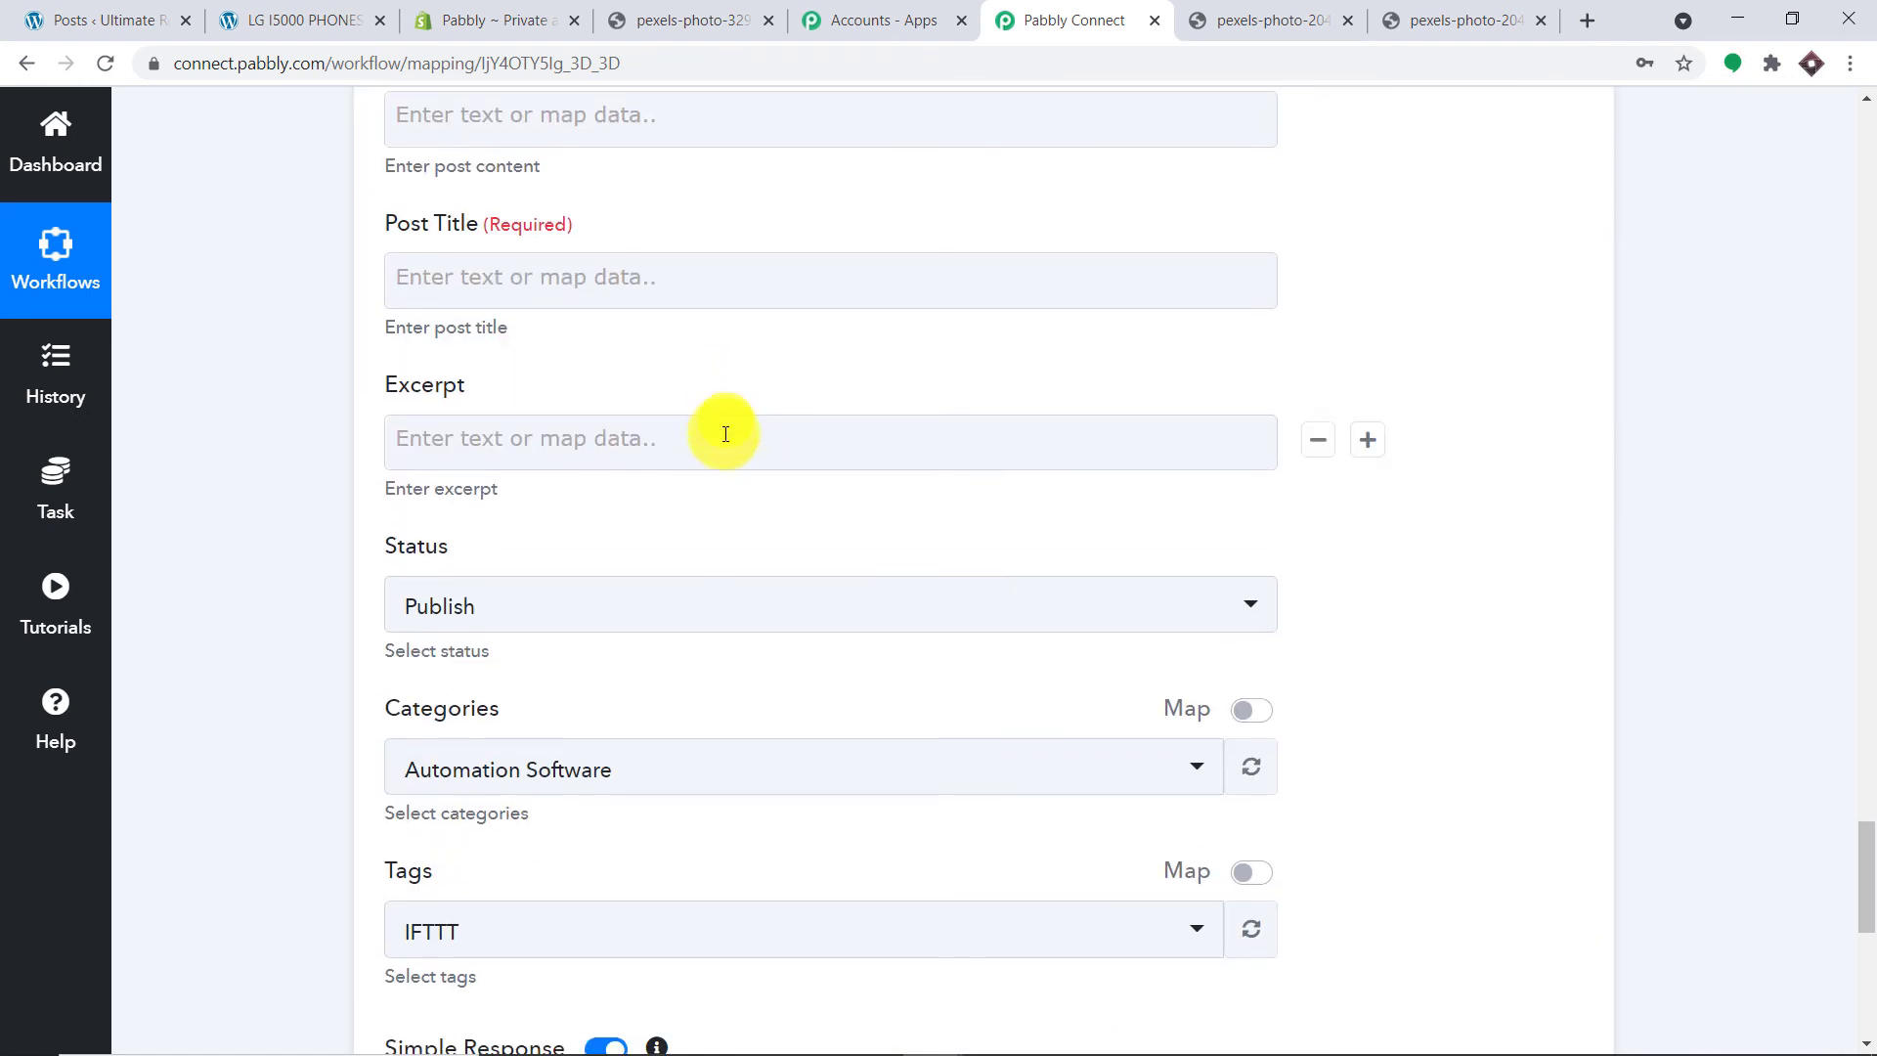
scroll(733, 460, up, 5)
scroll(735, 455, up, 5)
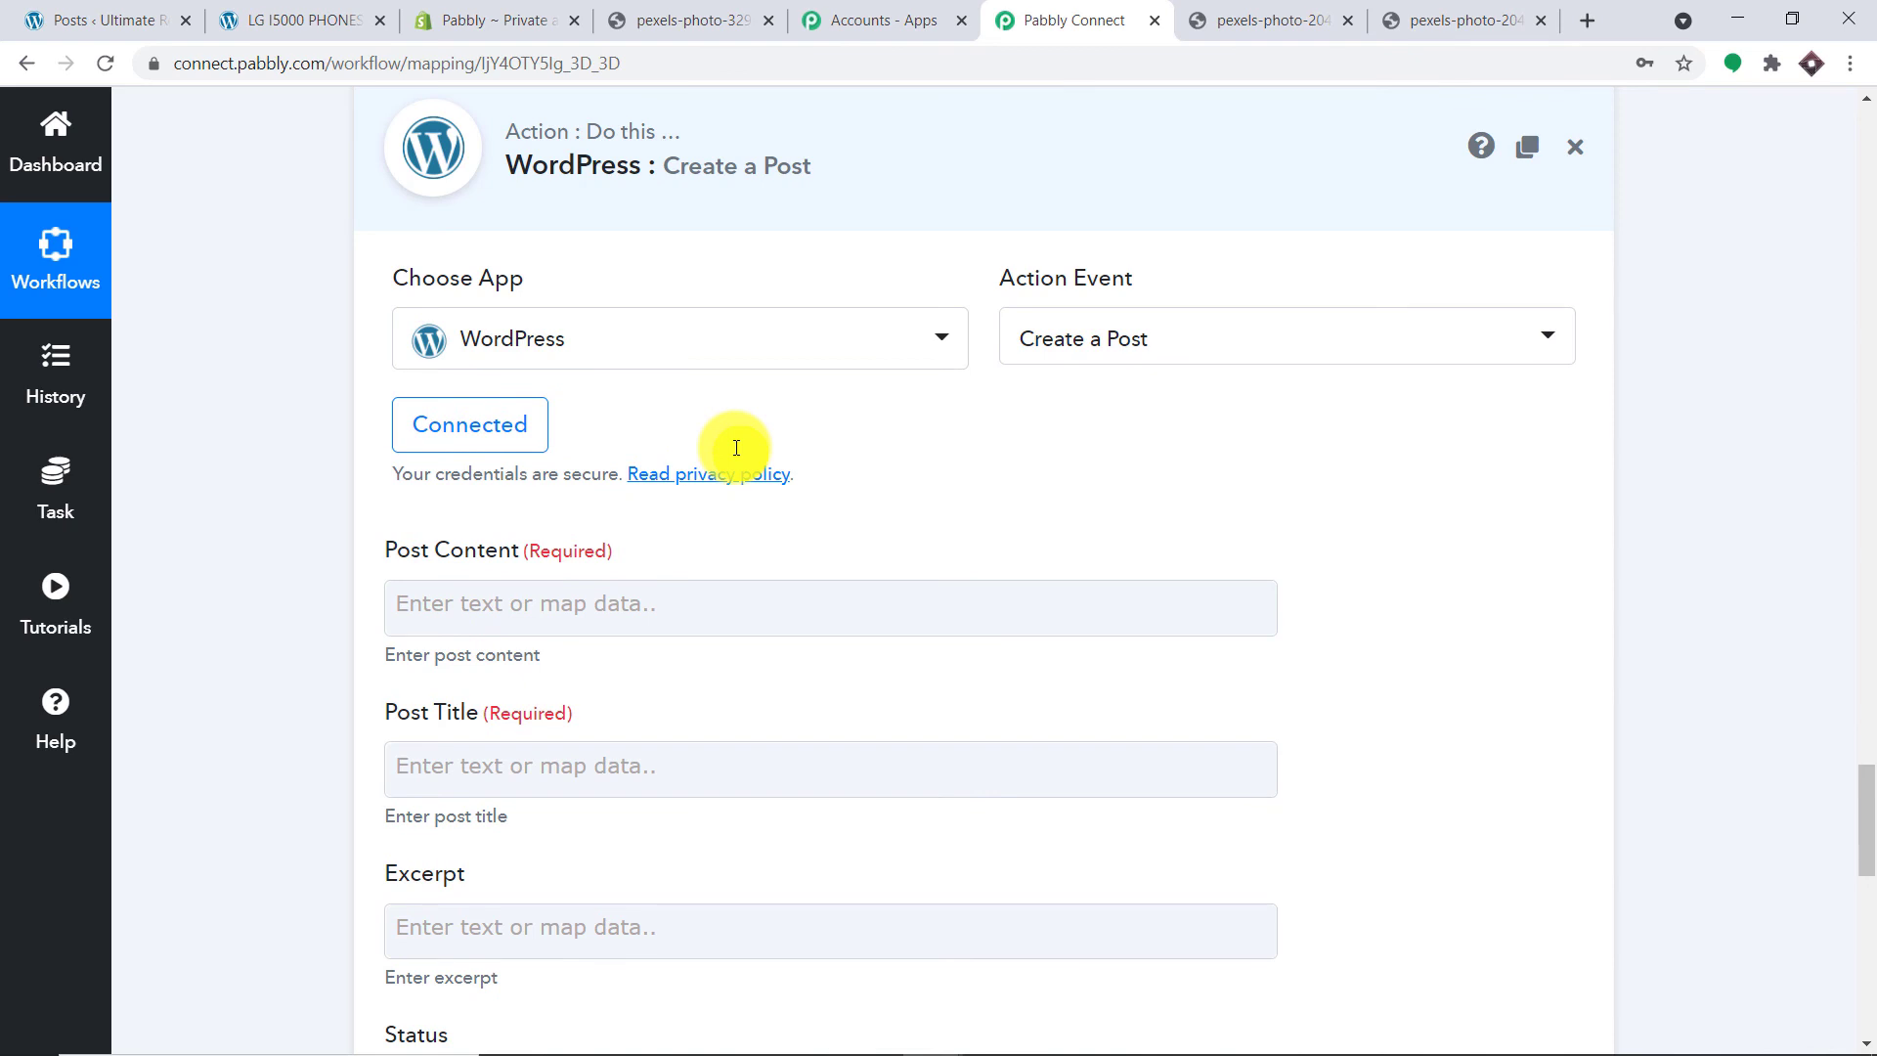
scroll(736, 454, down, 1)
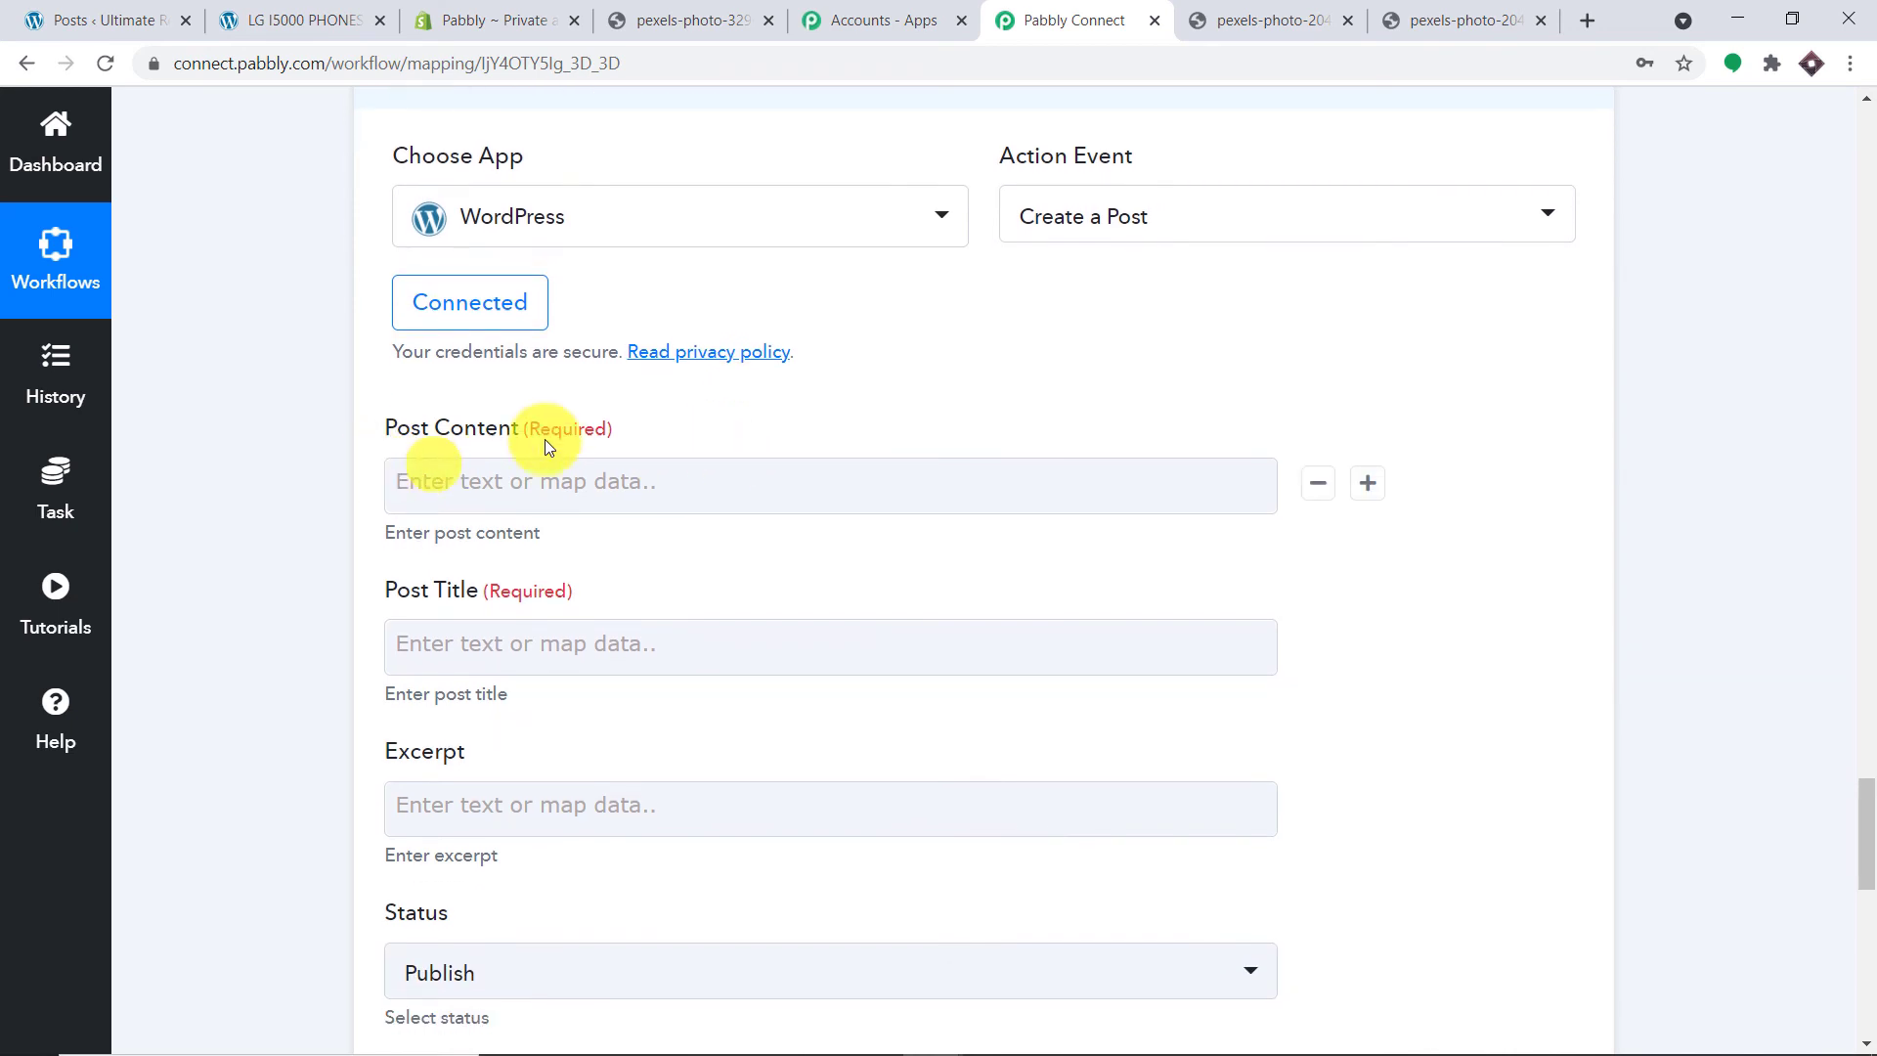
scroll(604, 459, down, 1)
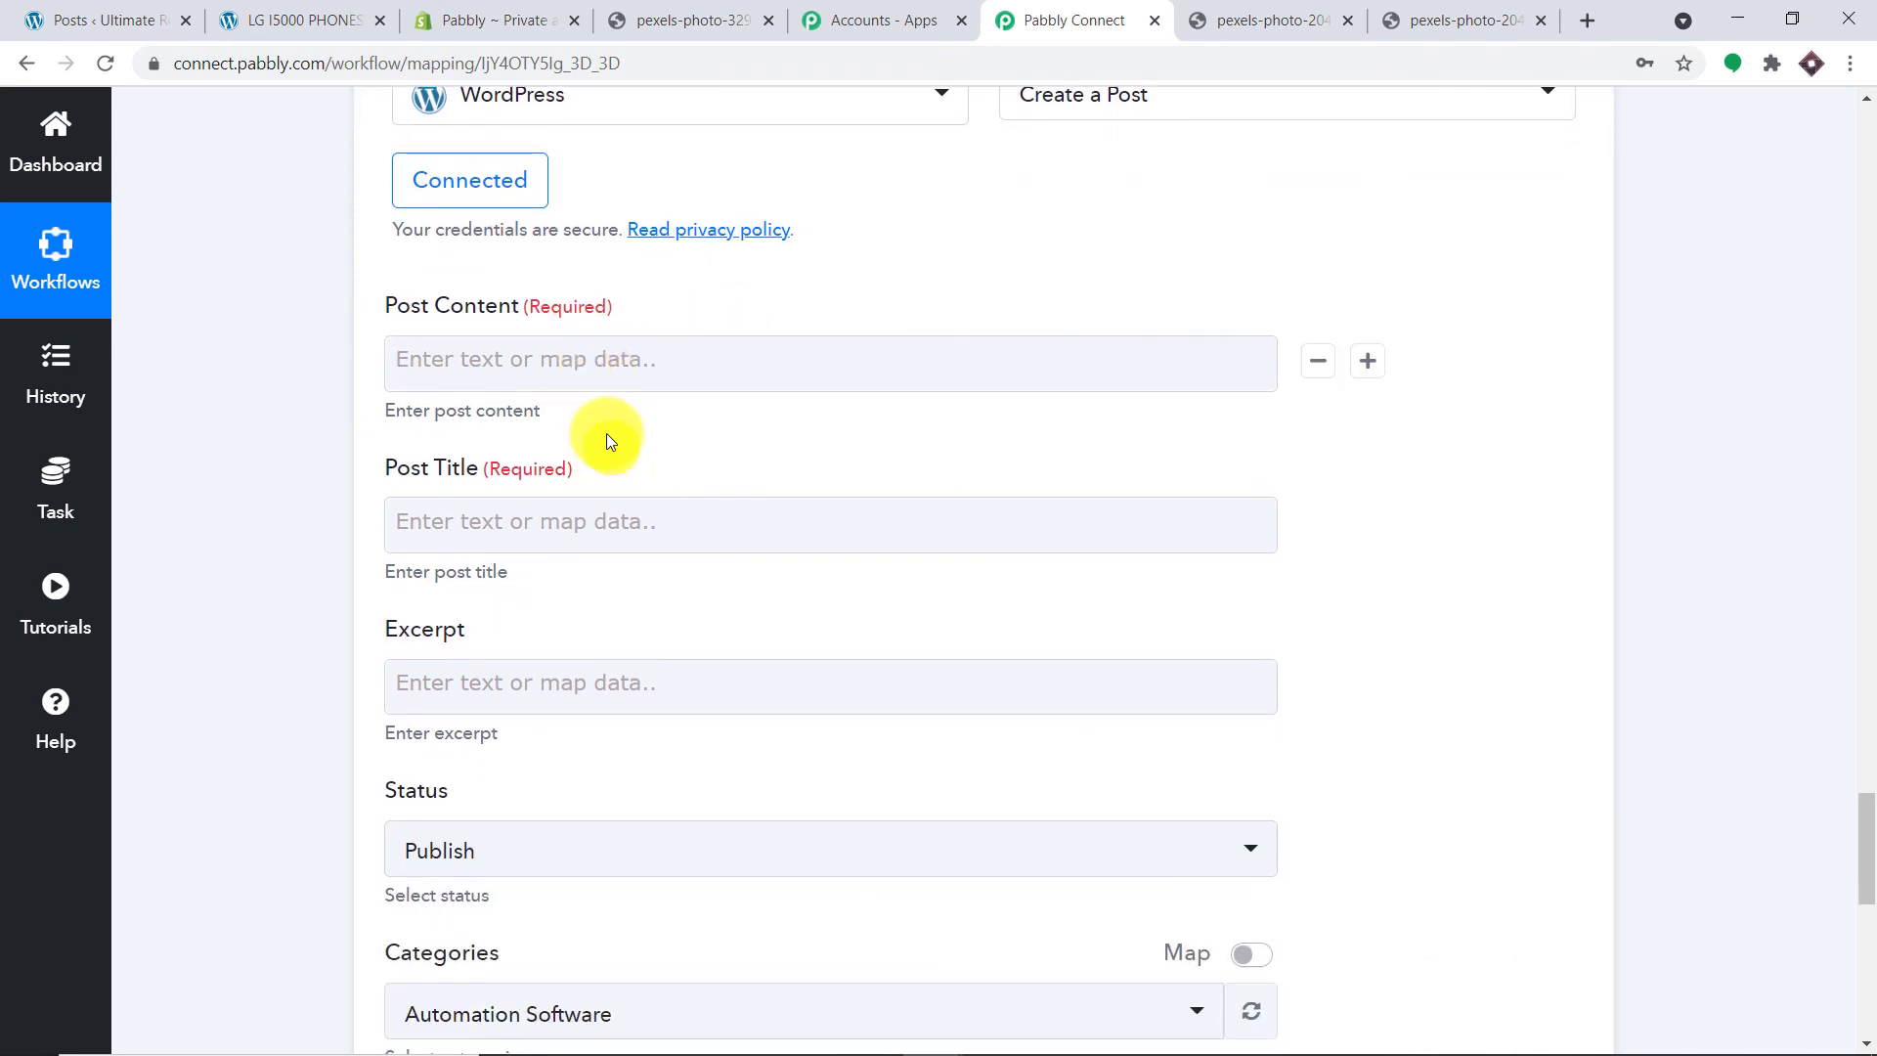
click(608, 360)
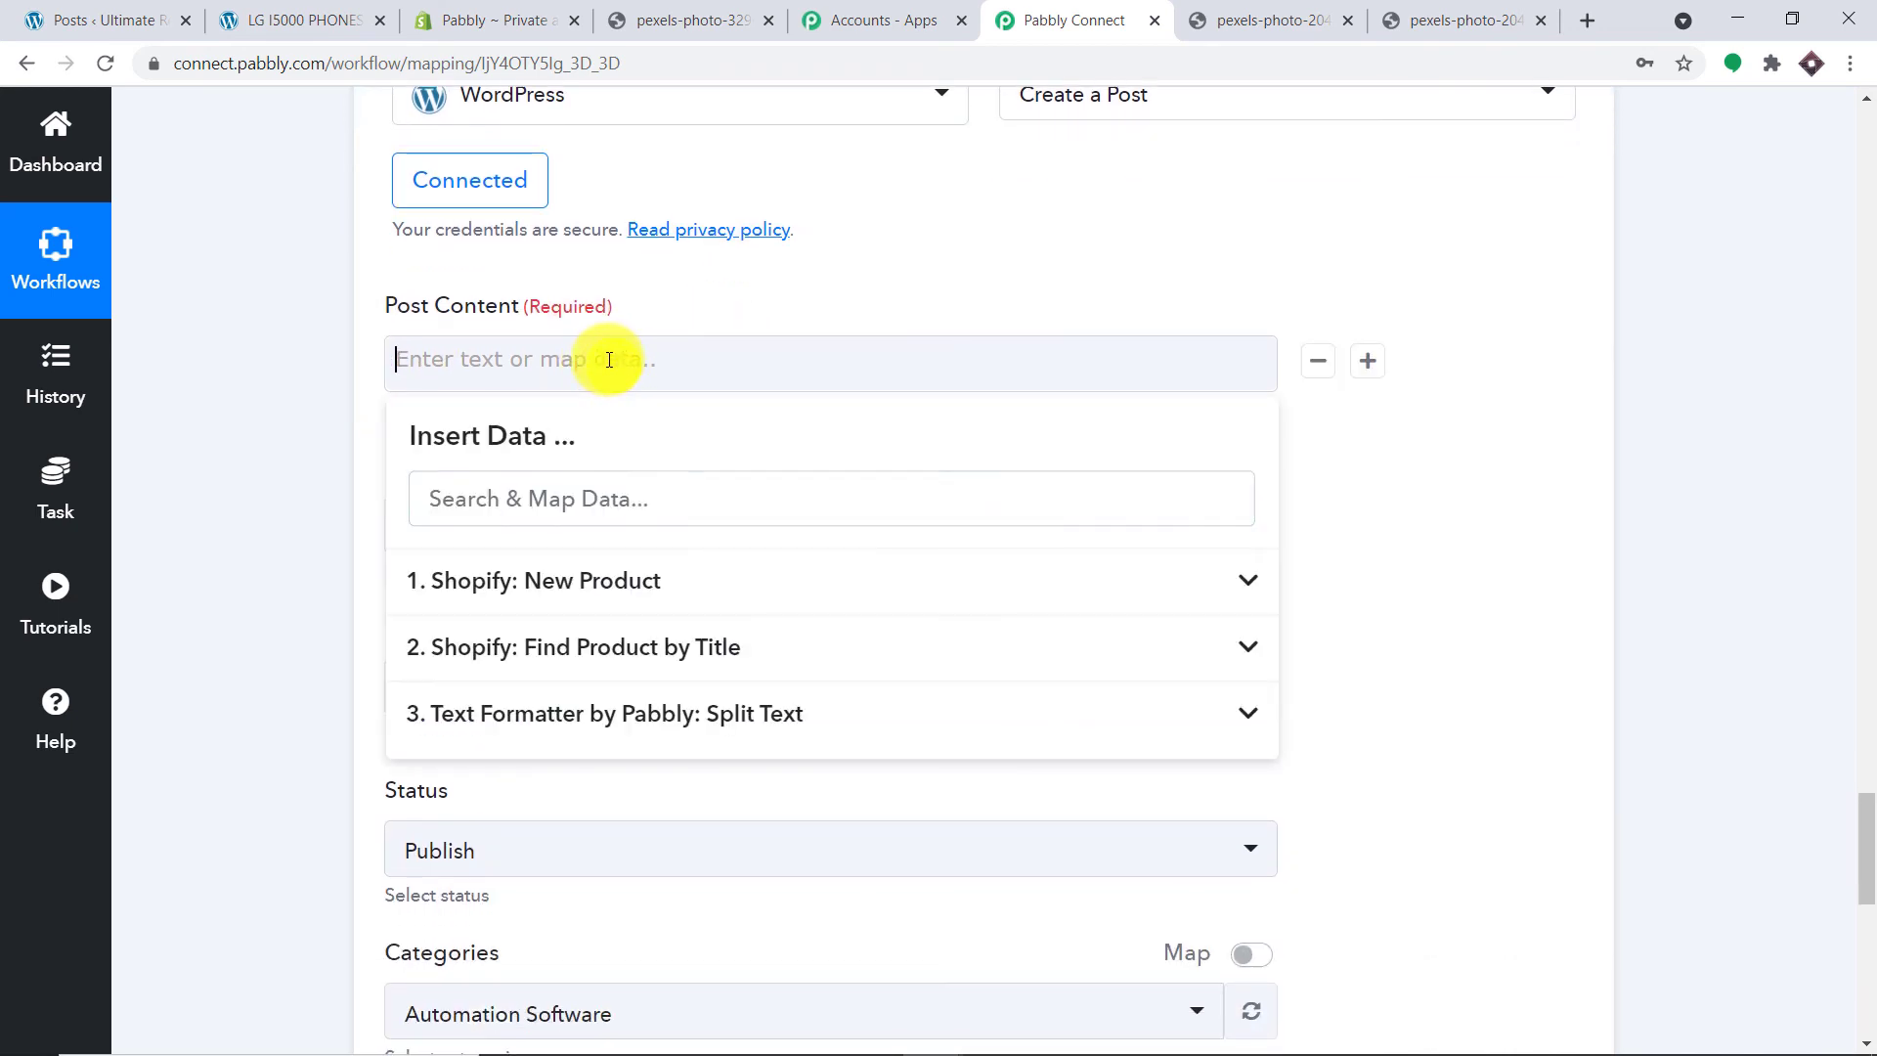
click(1017, 217)
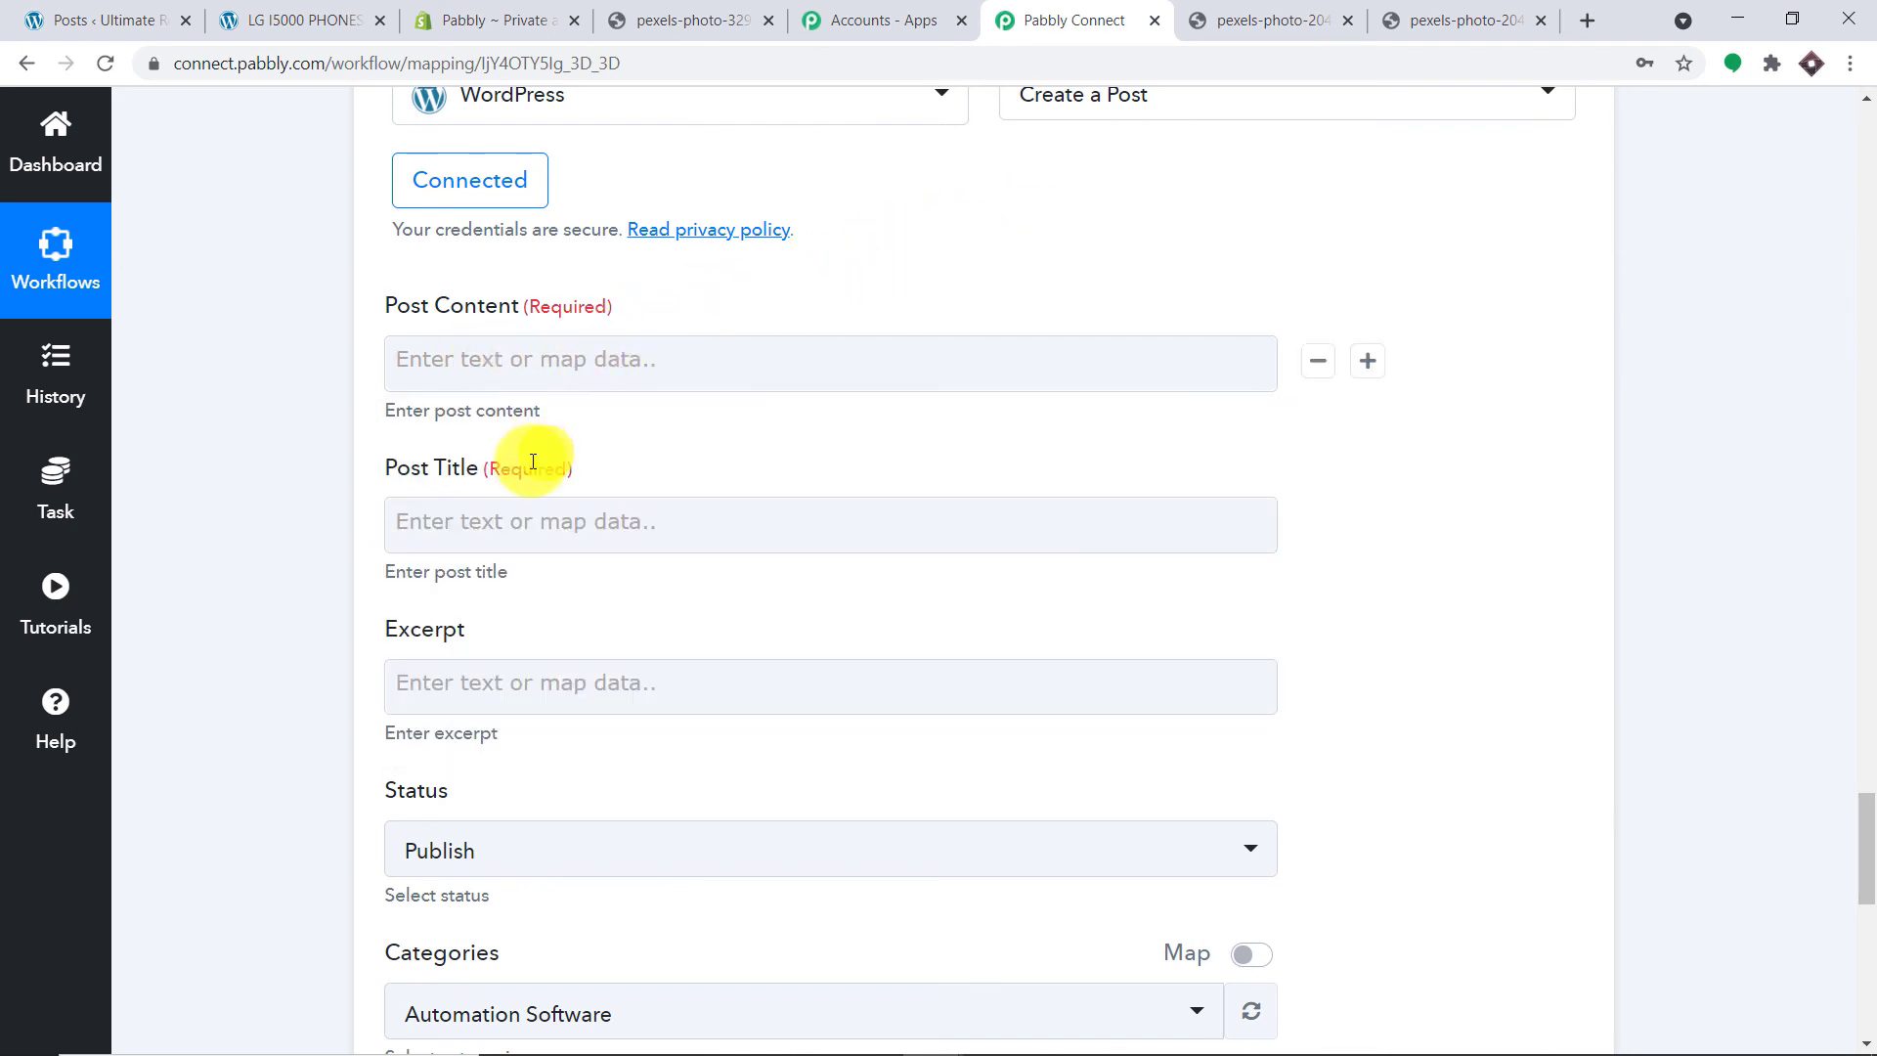
scroll(532, 464, down, 1)
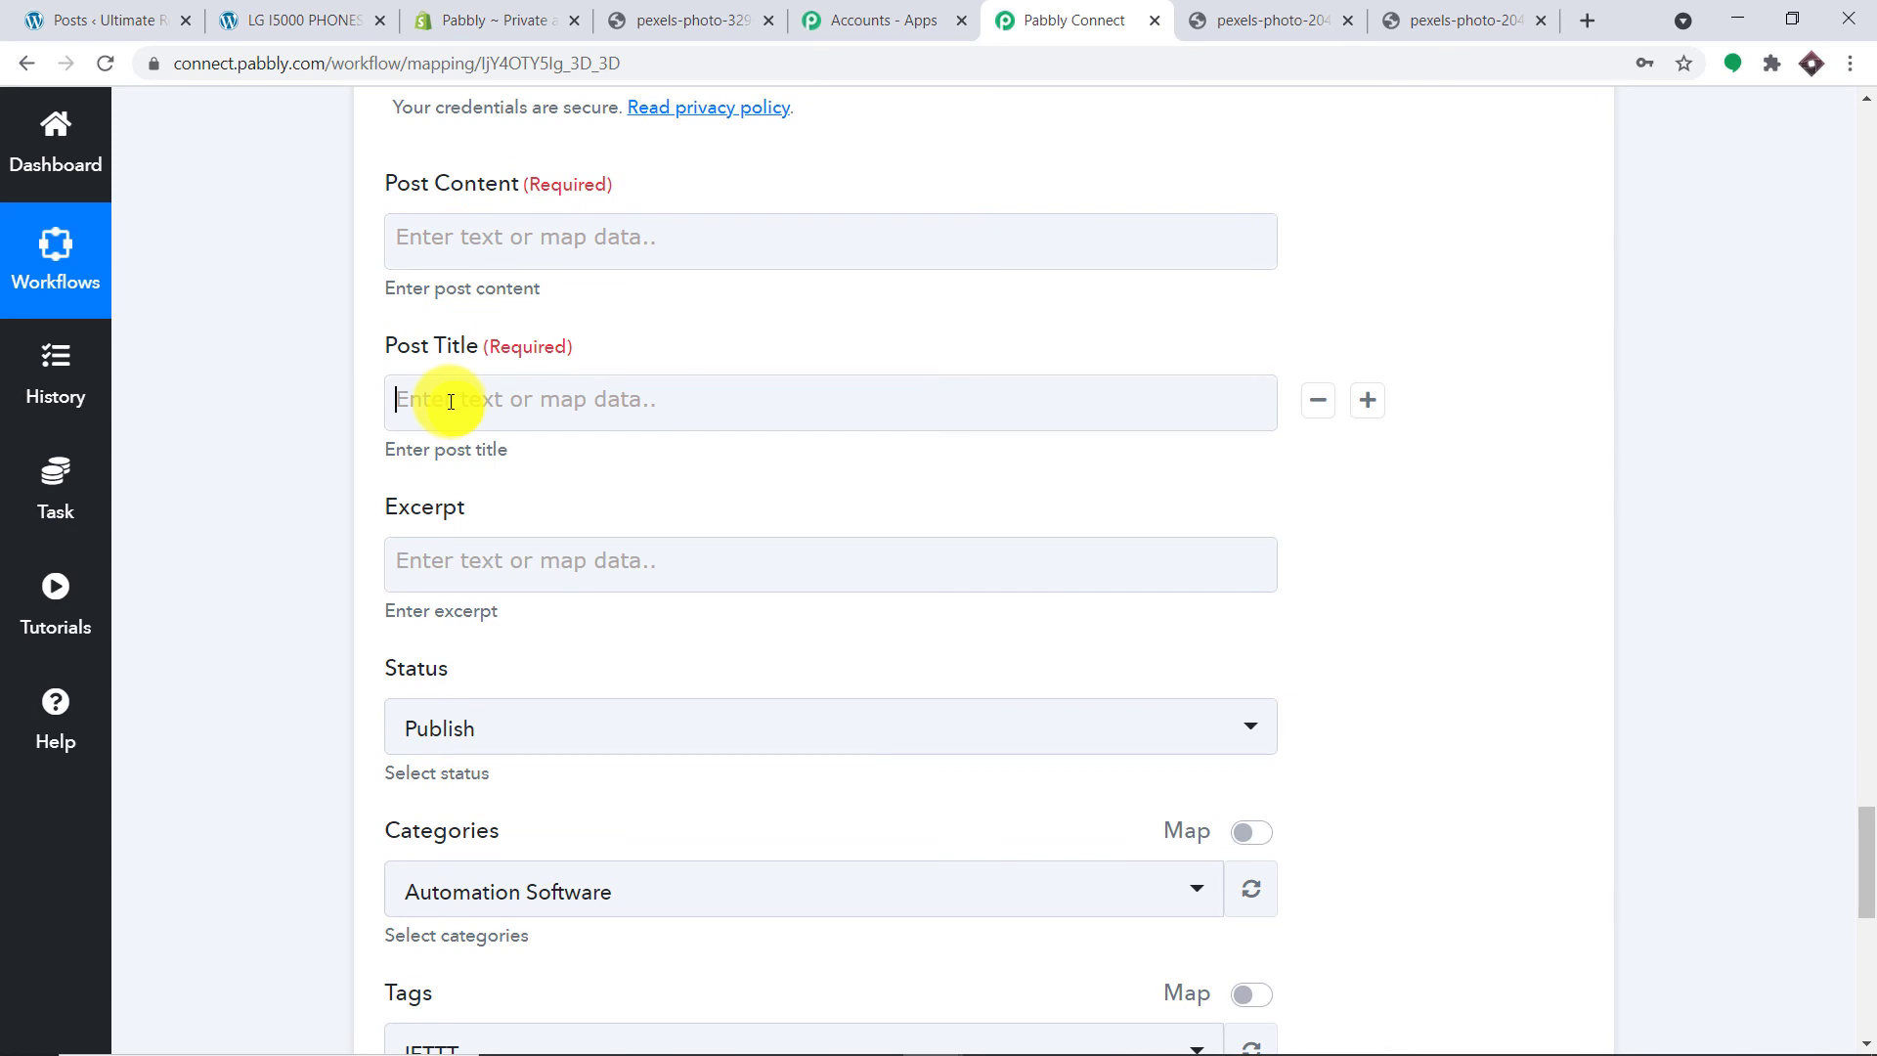
Step: Map Post Title to Product Title (SAMSUNG LAPTOP) from Shopify: Find Product by Title
click(451, 400)
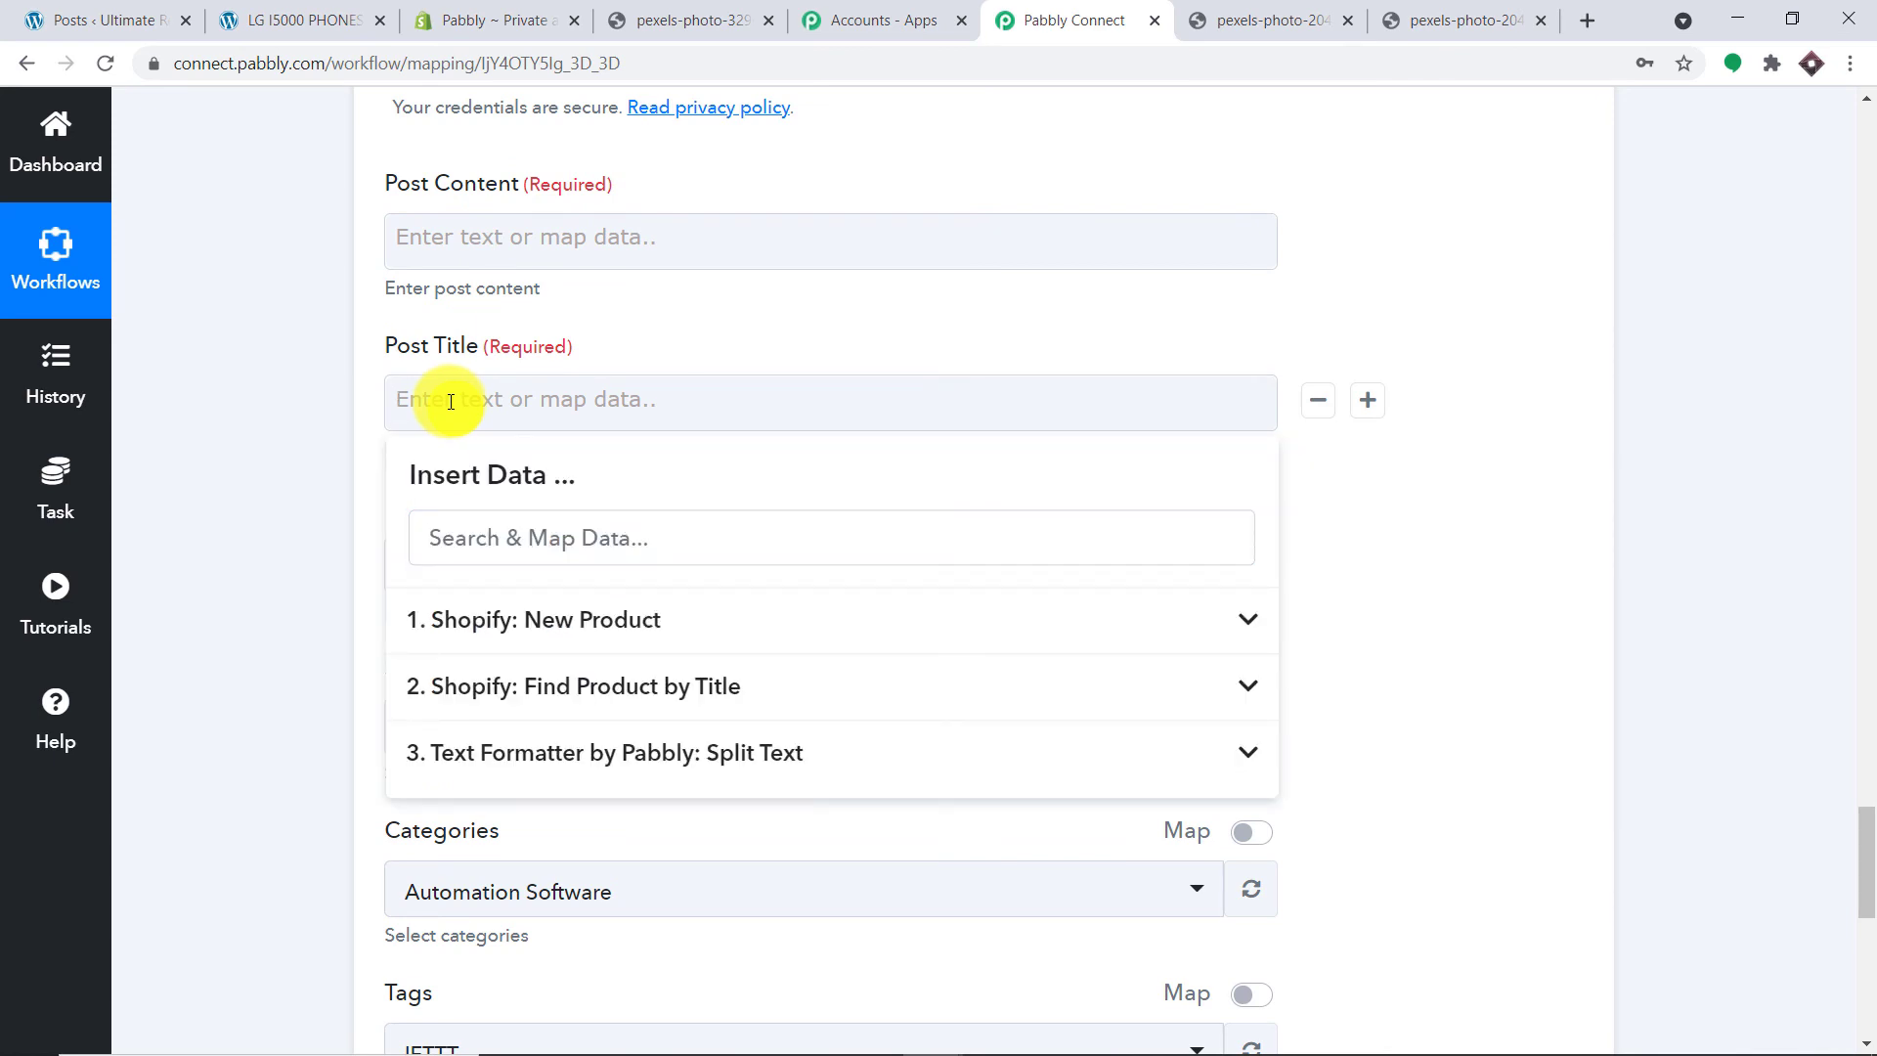
click(562, 691)
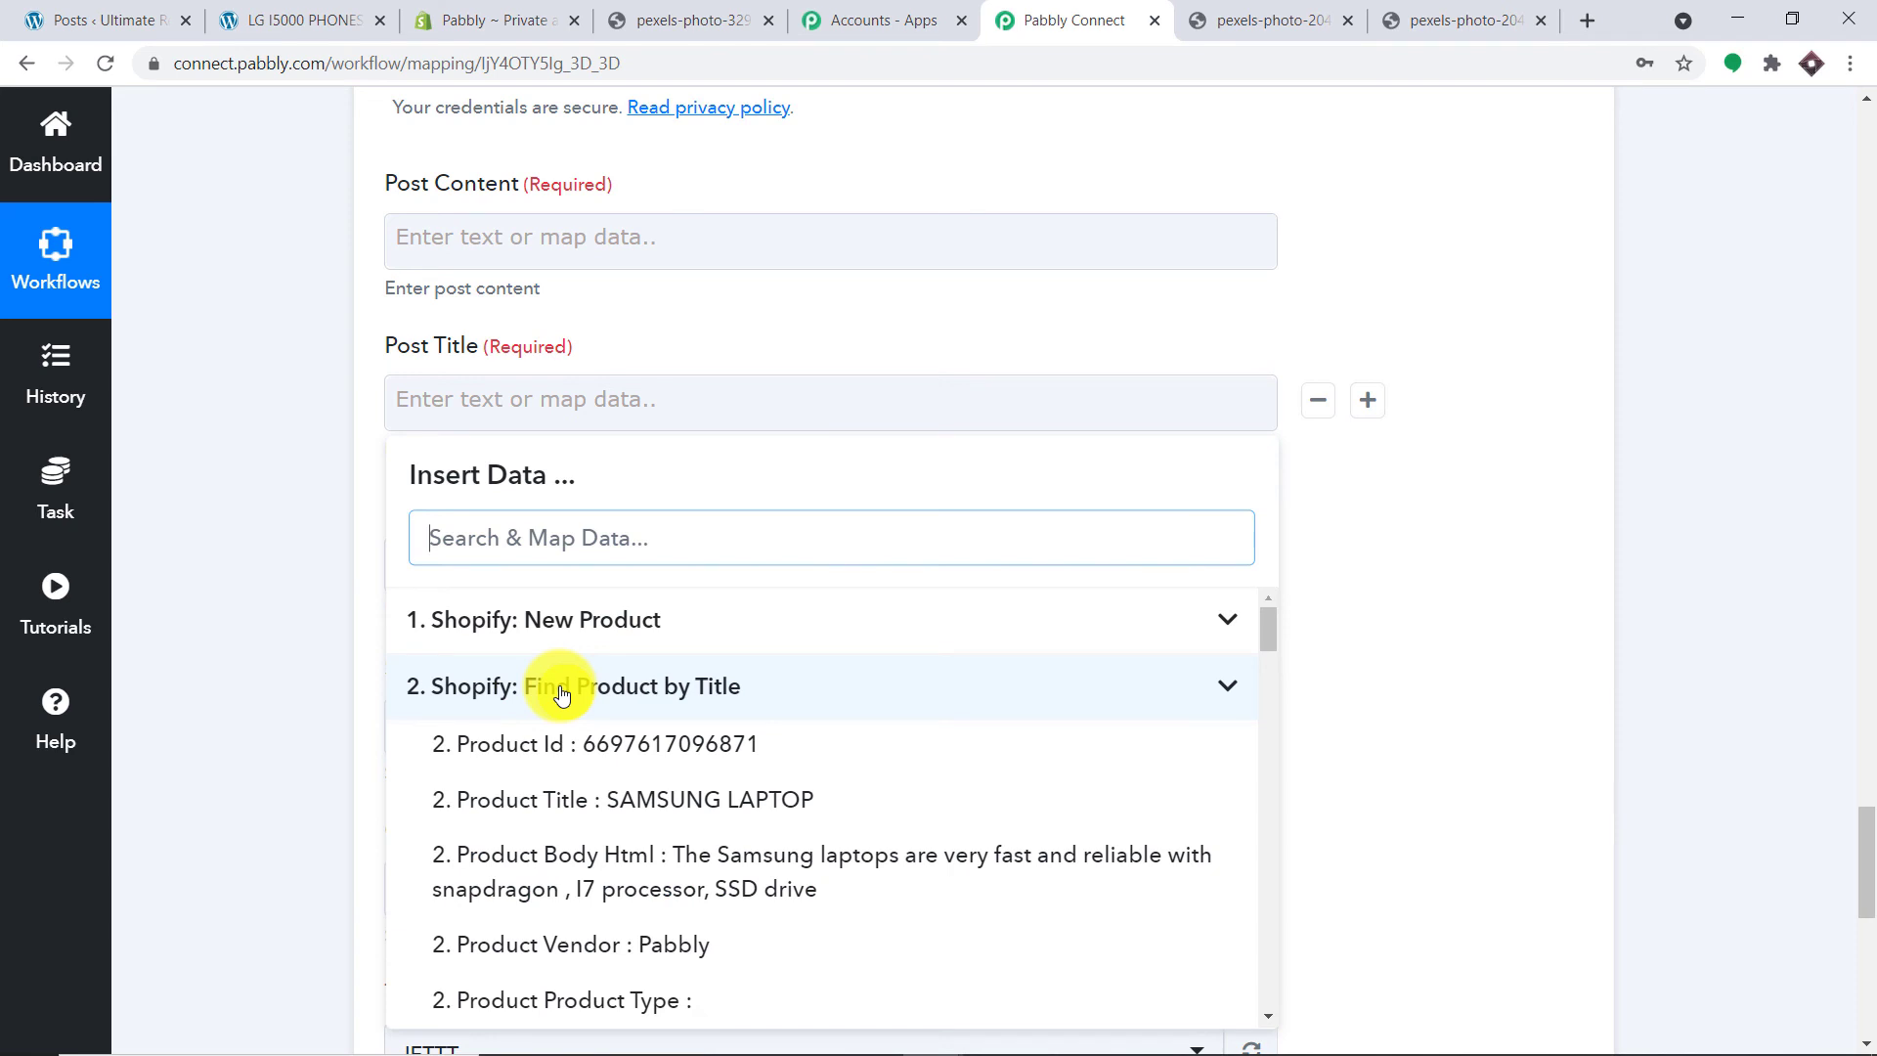
click(590, 802)
click(1505, 270)
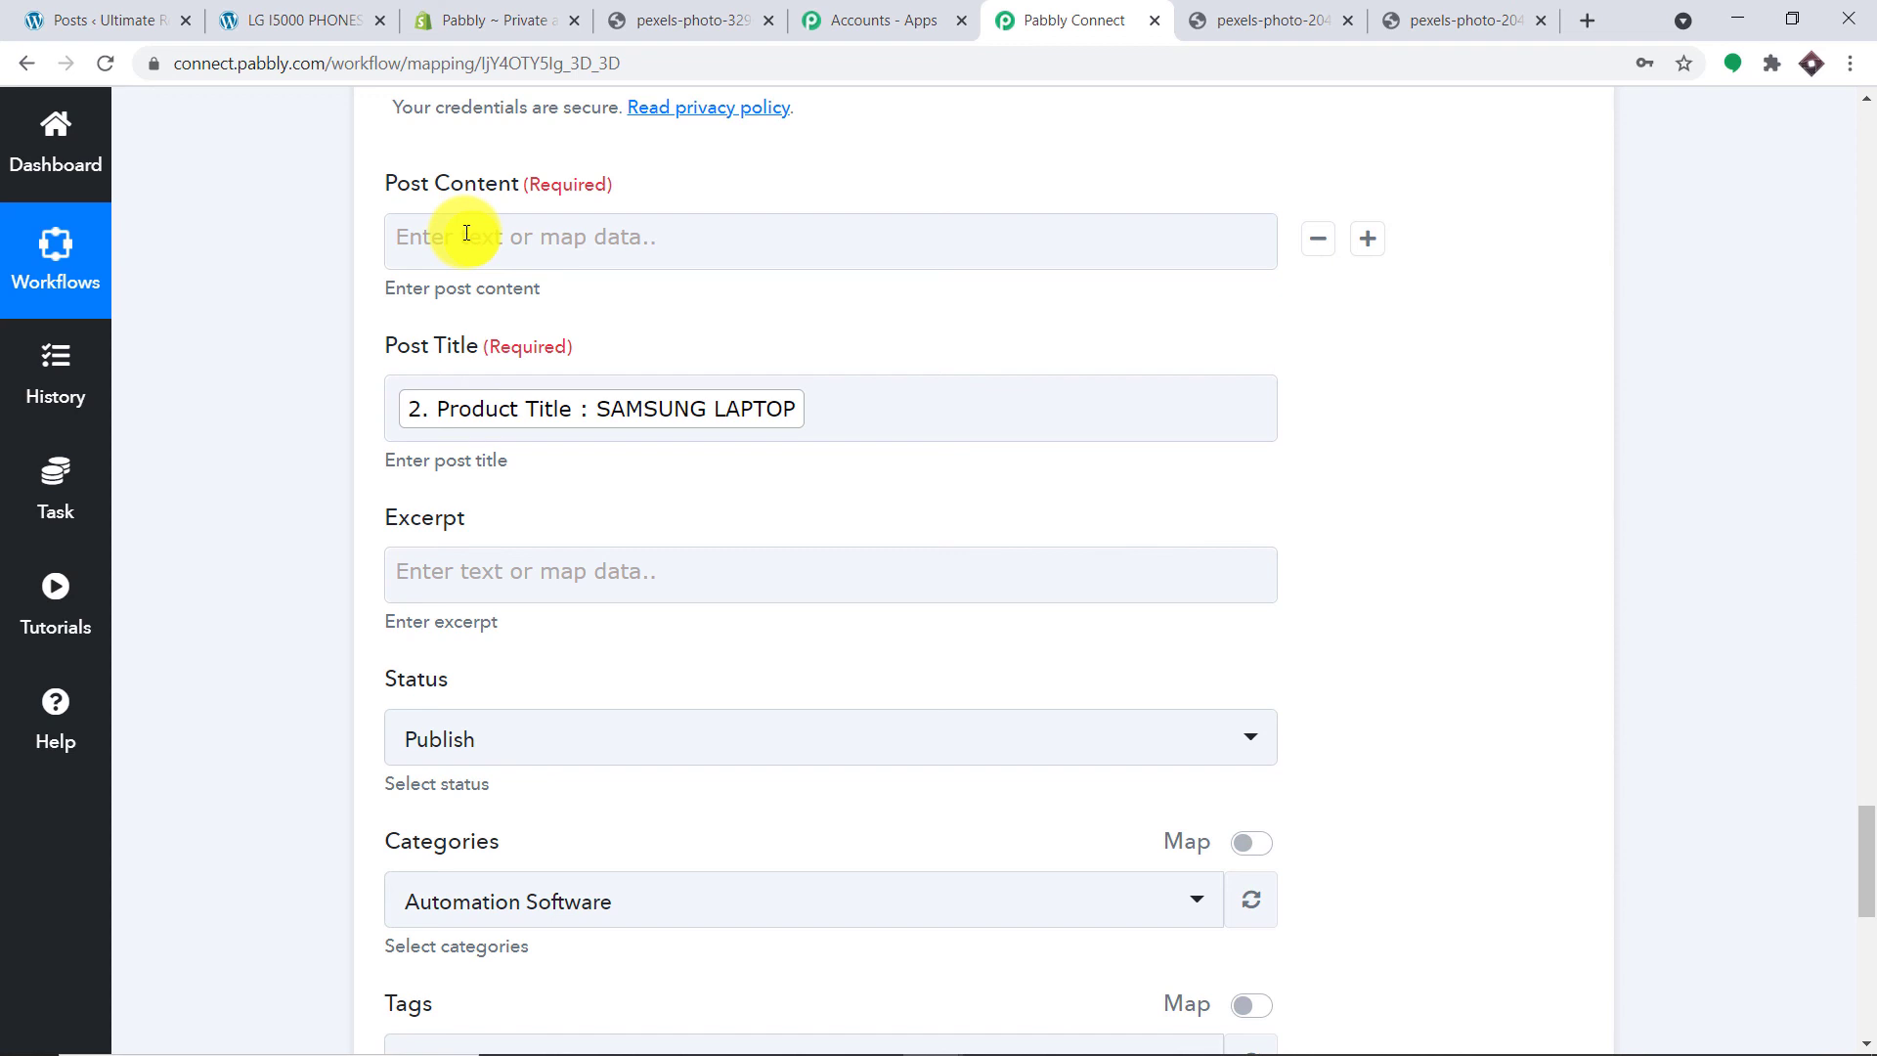
Step: Paste the img tag snippet from the notes into Post Content, using the Split Text image URL as its src
mouse_move(980, 1038)
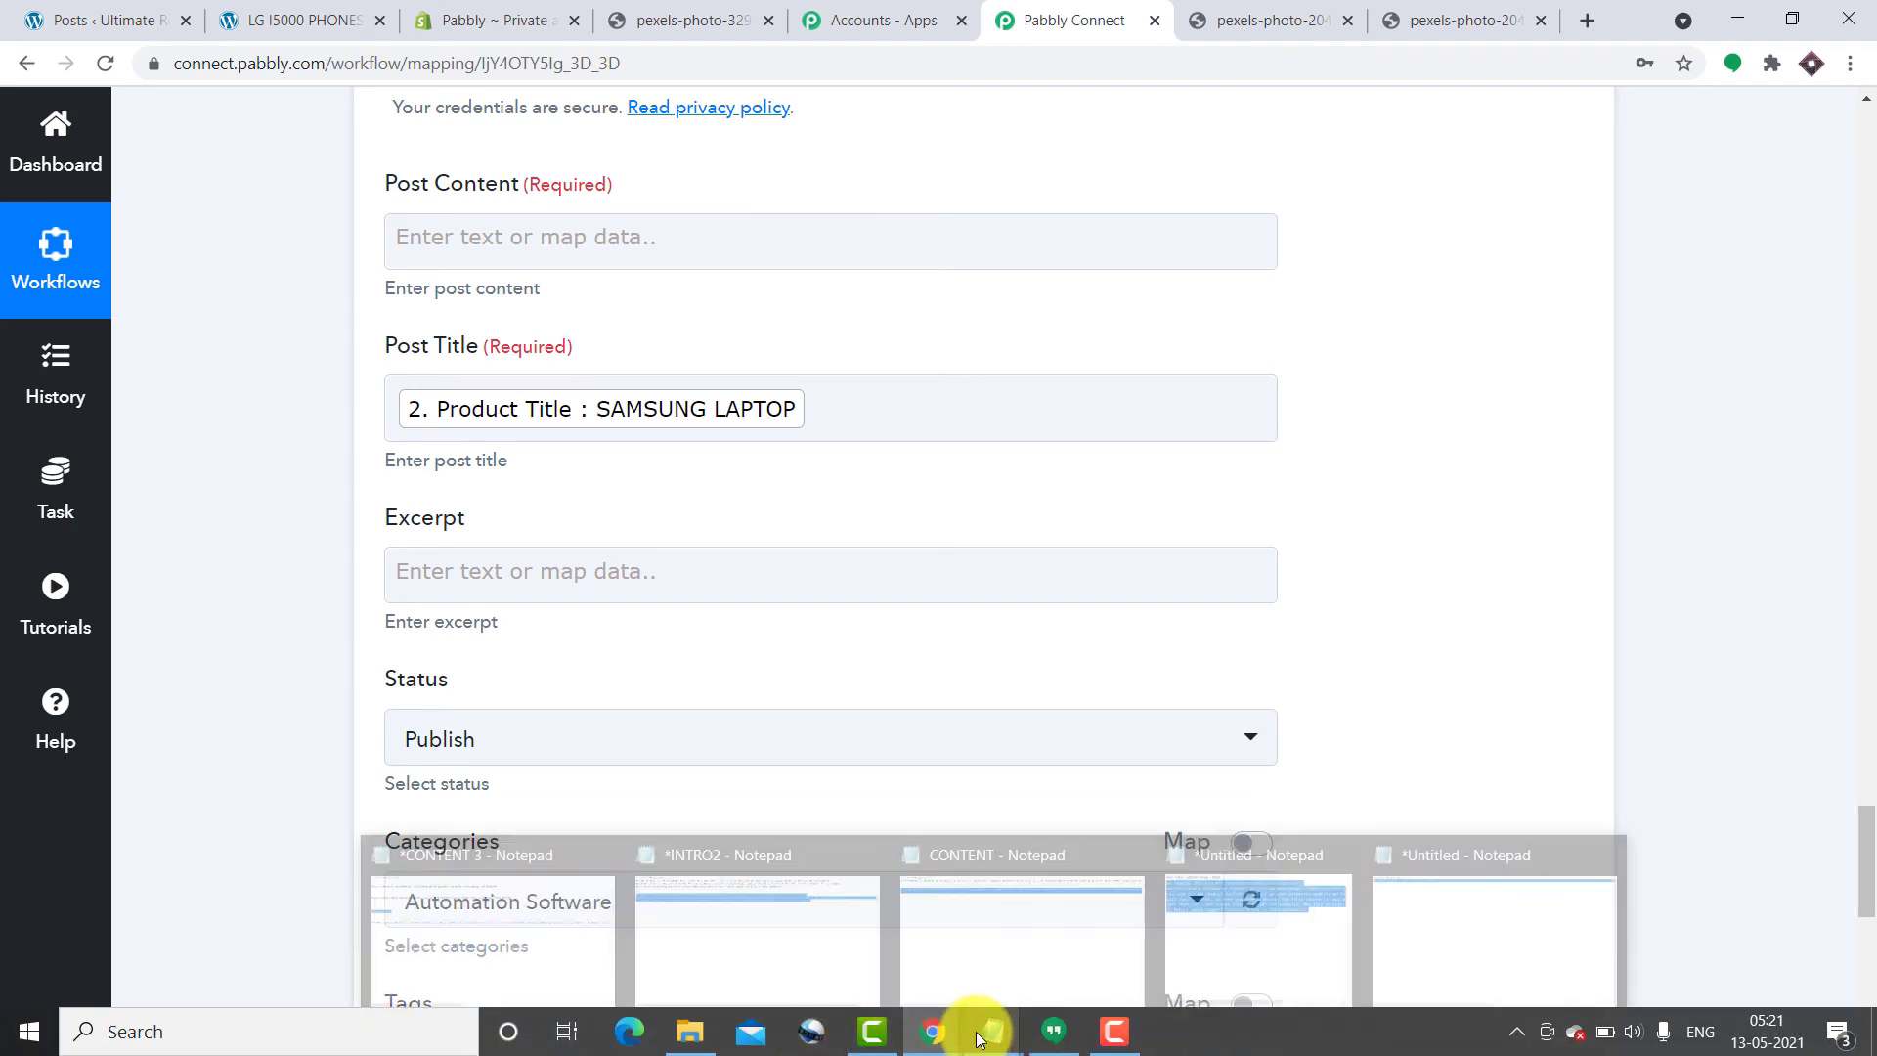
click(491, 930)
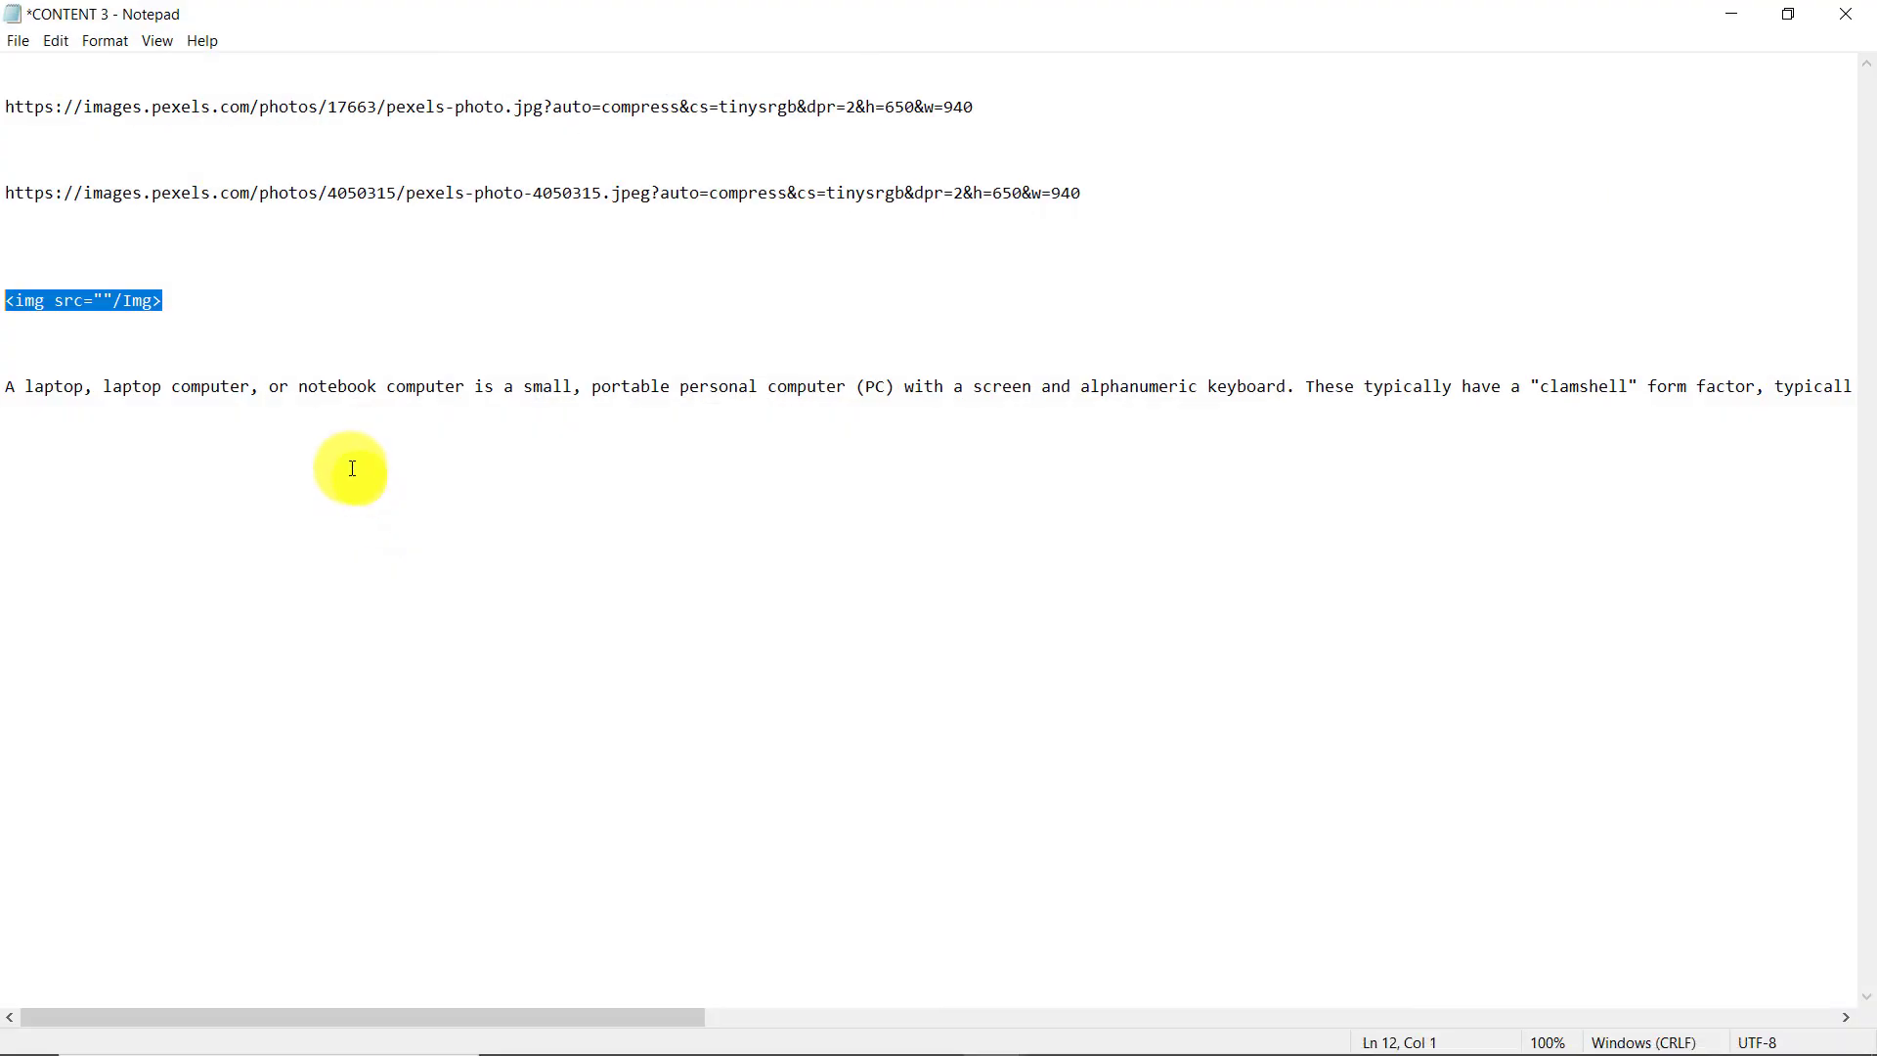
right_click(121, 295)
click(188, 360)
click(1730, 12)
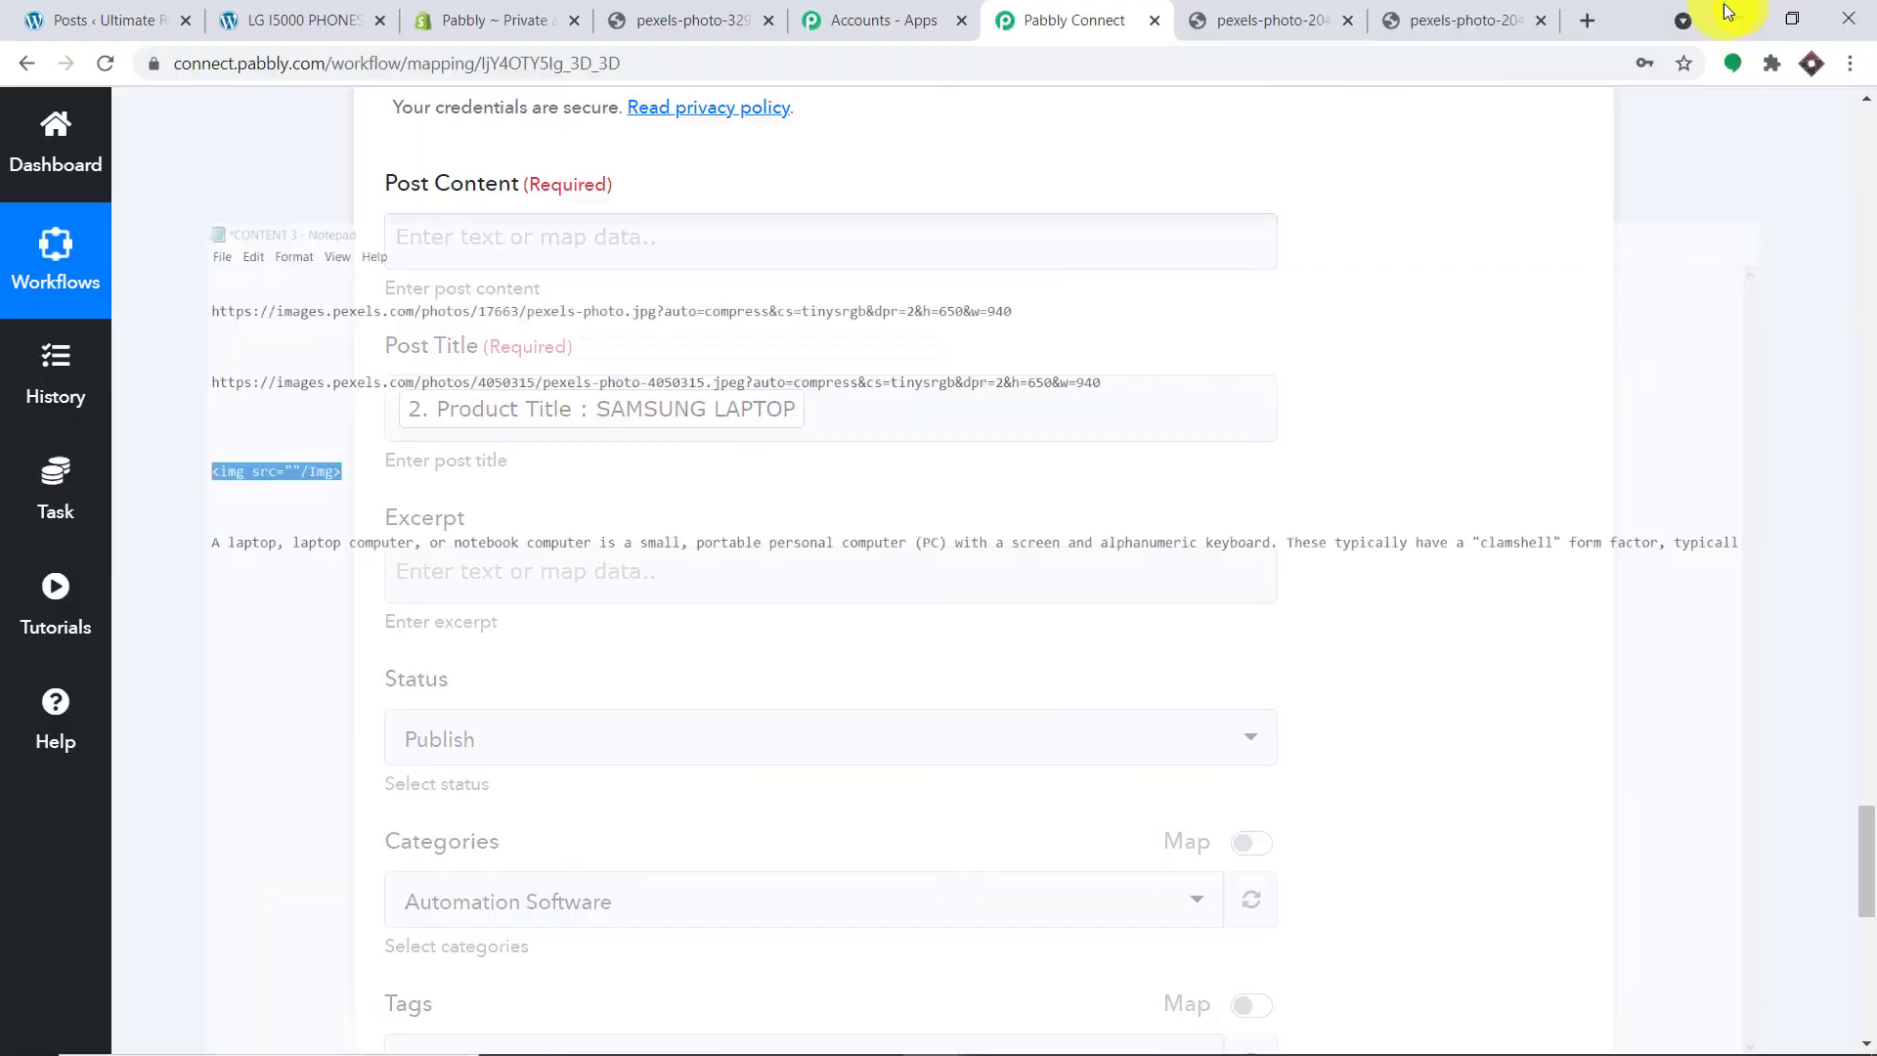
click(522, 234)
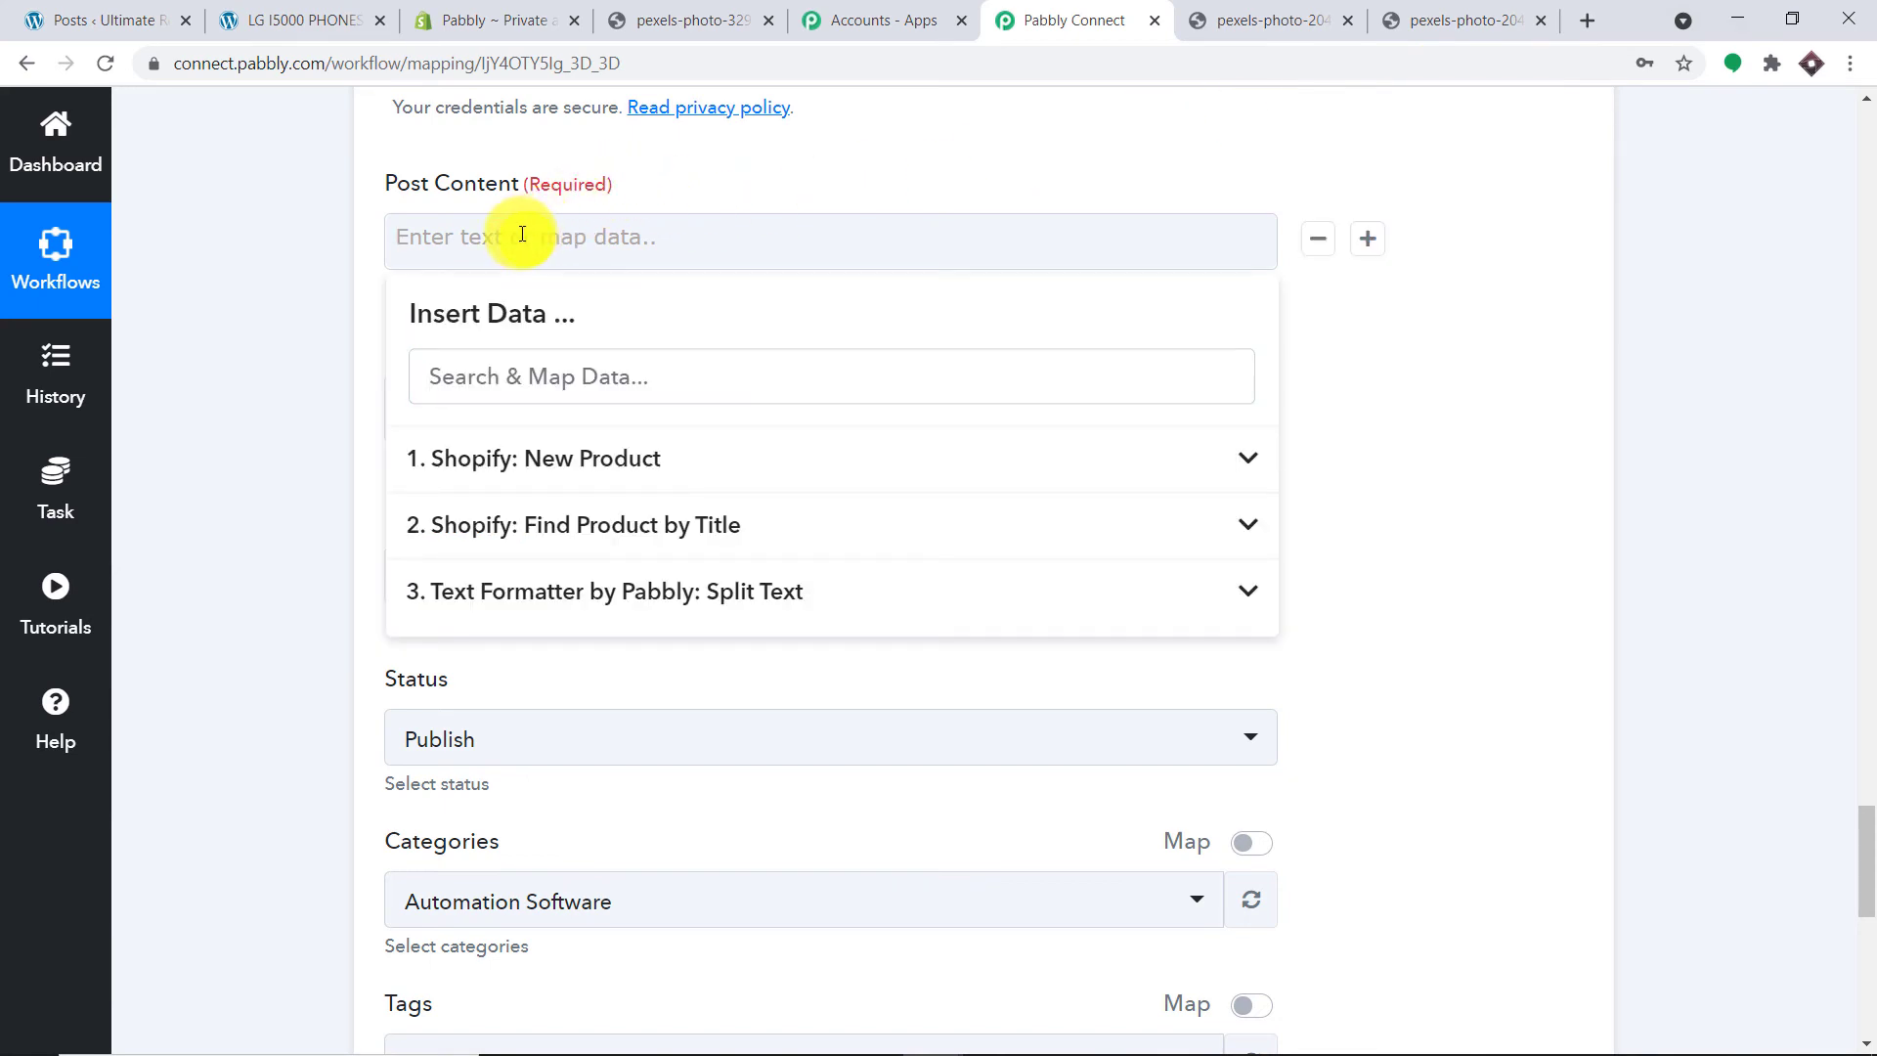
key(ctrl+v)
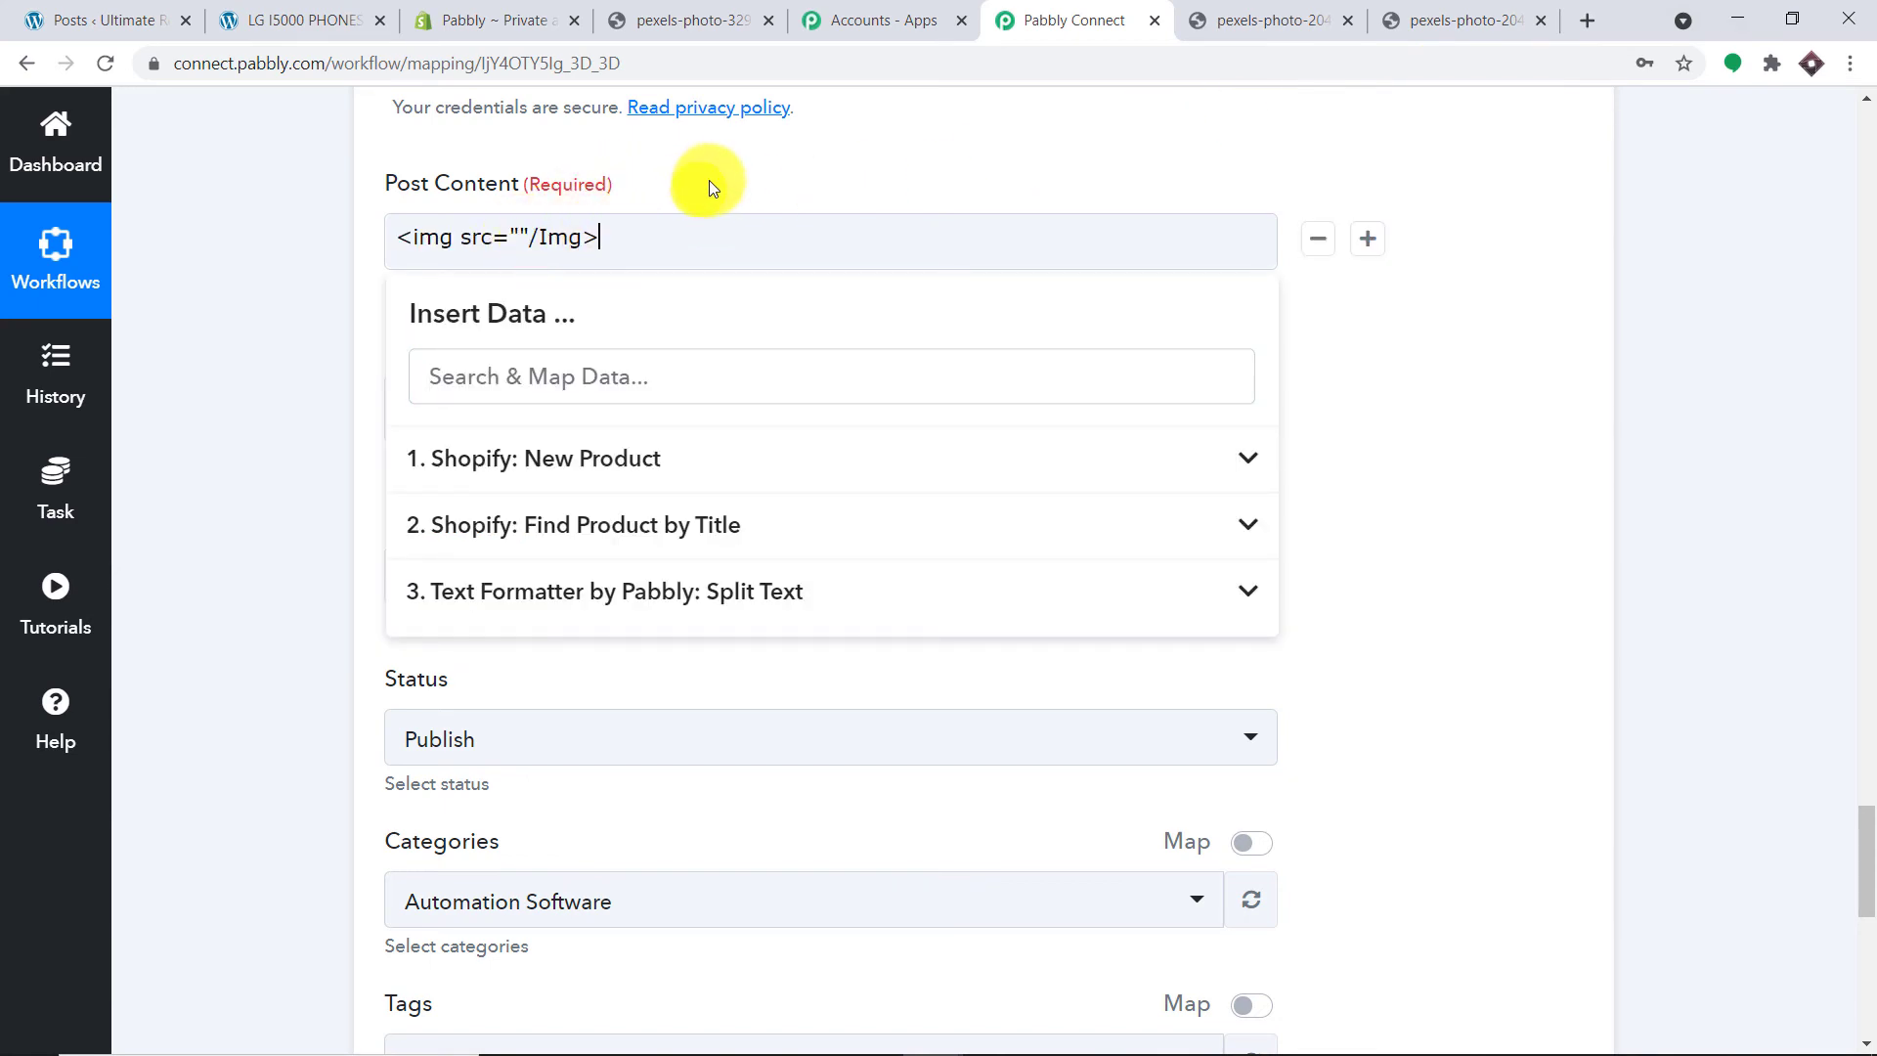
click(739, 161)
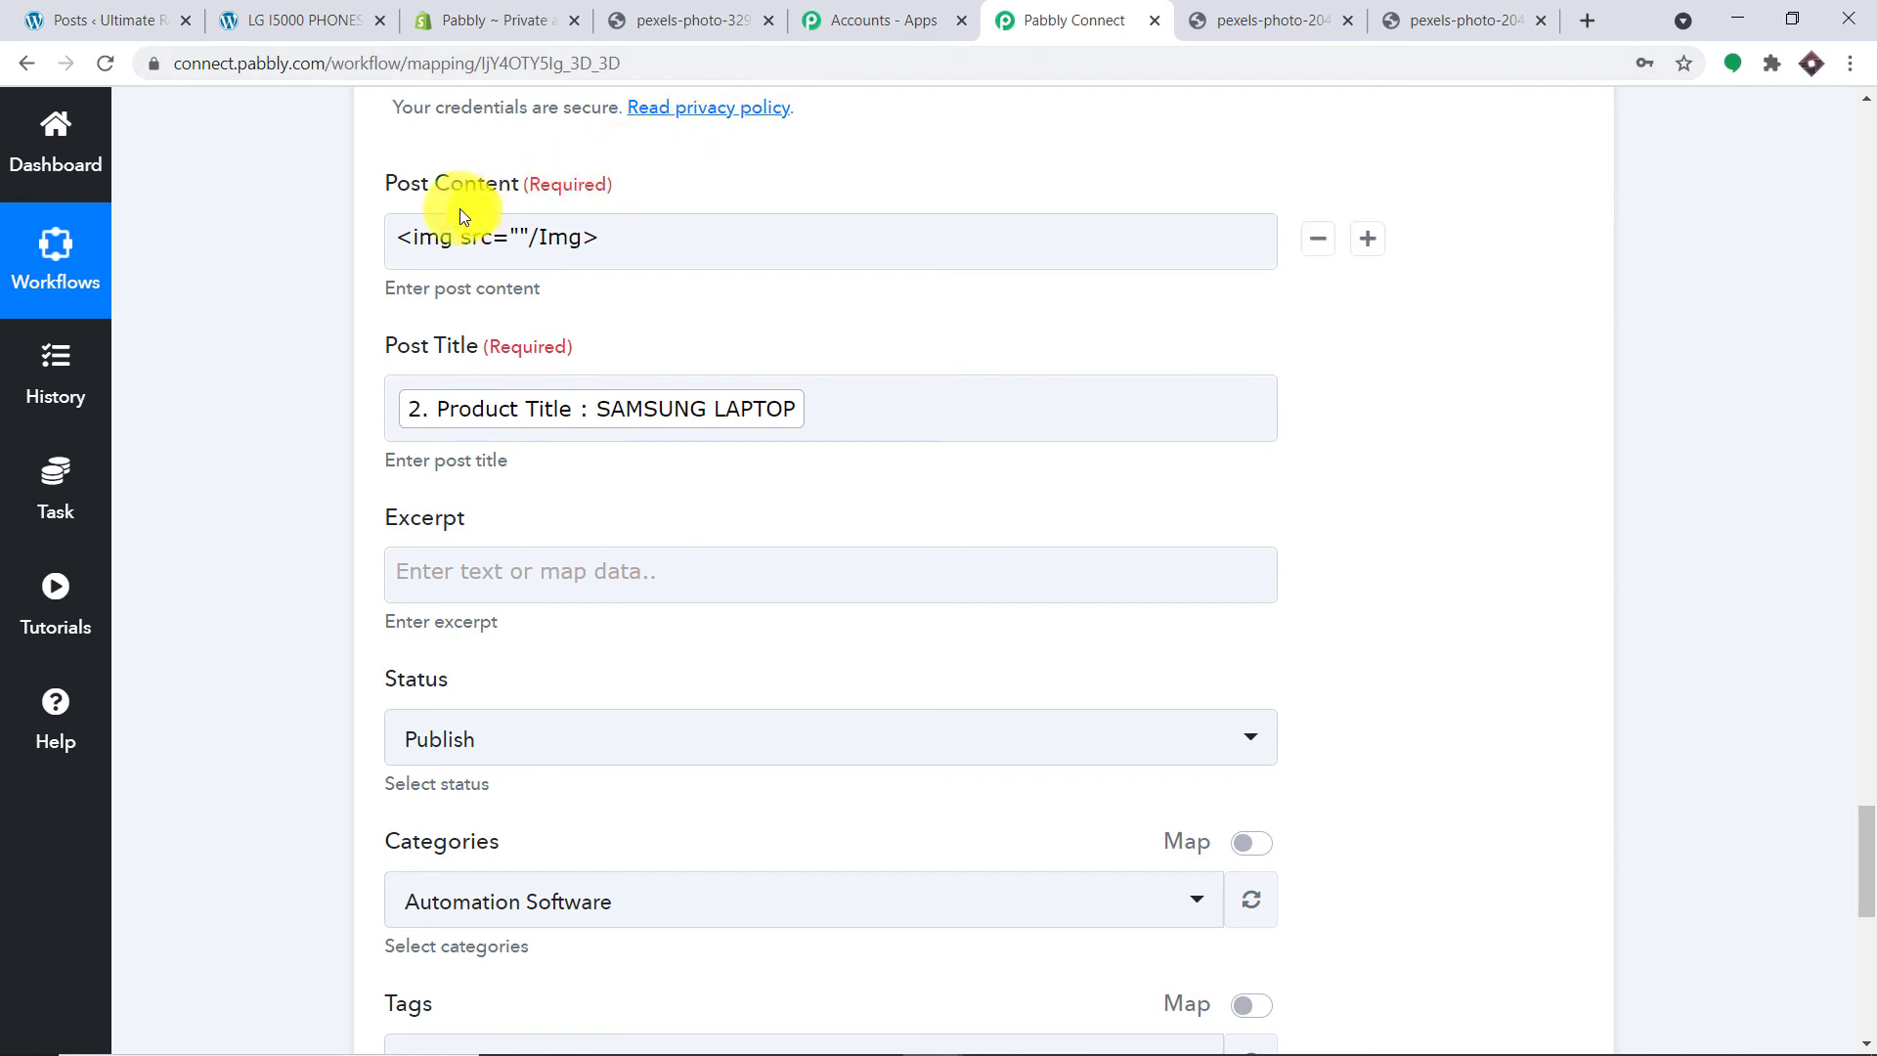
click(520, 234)
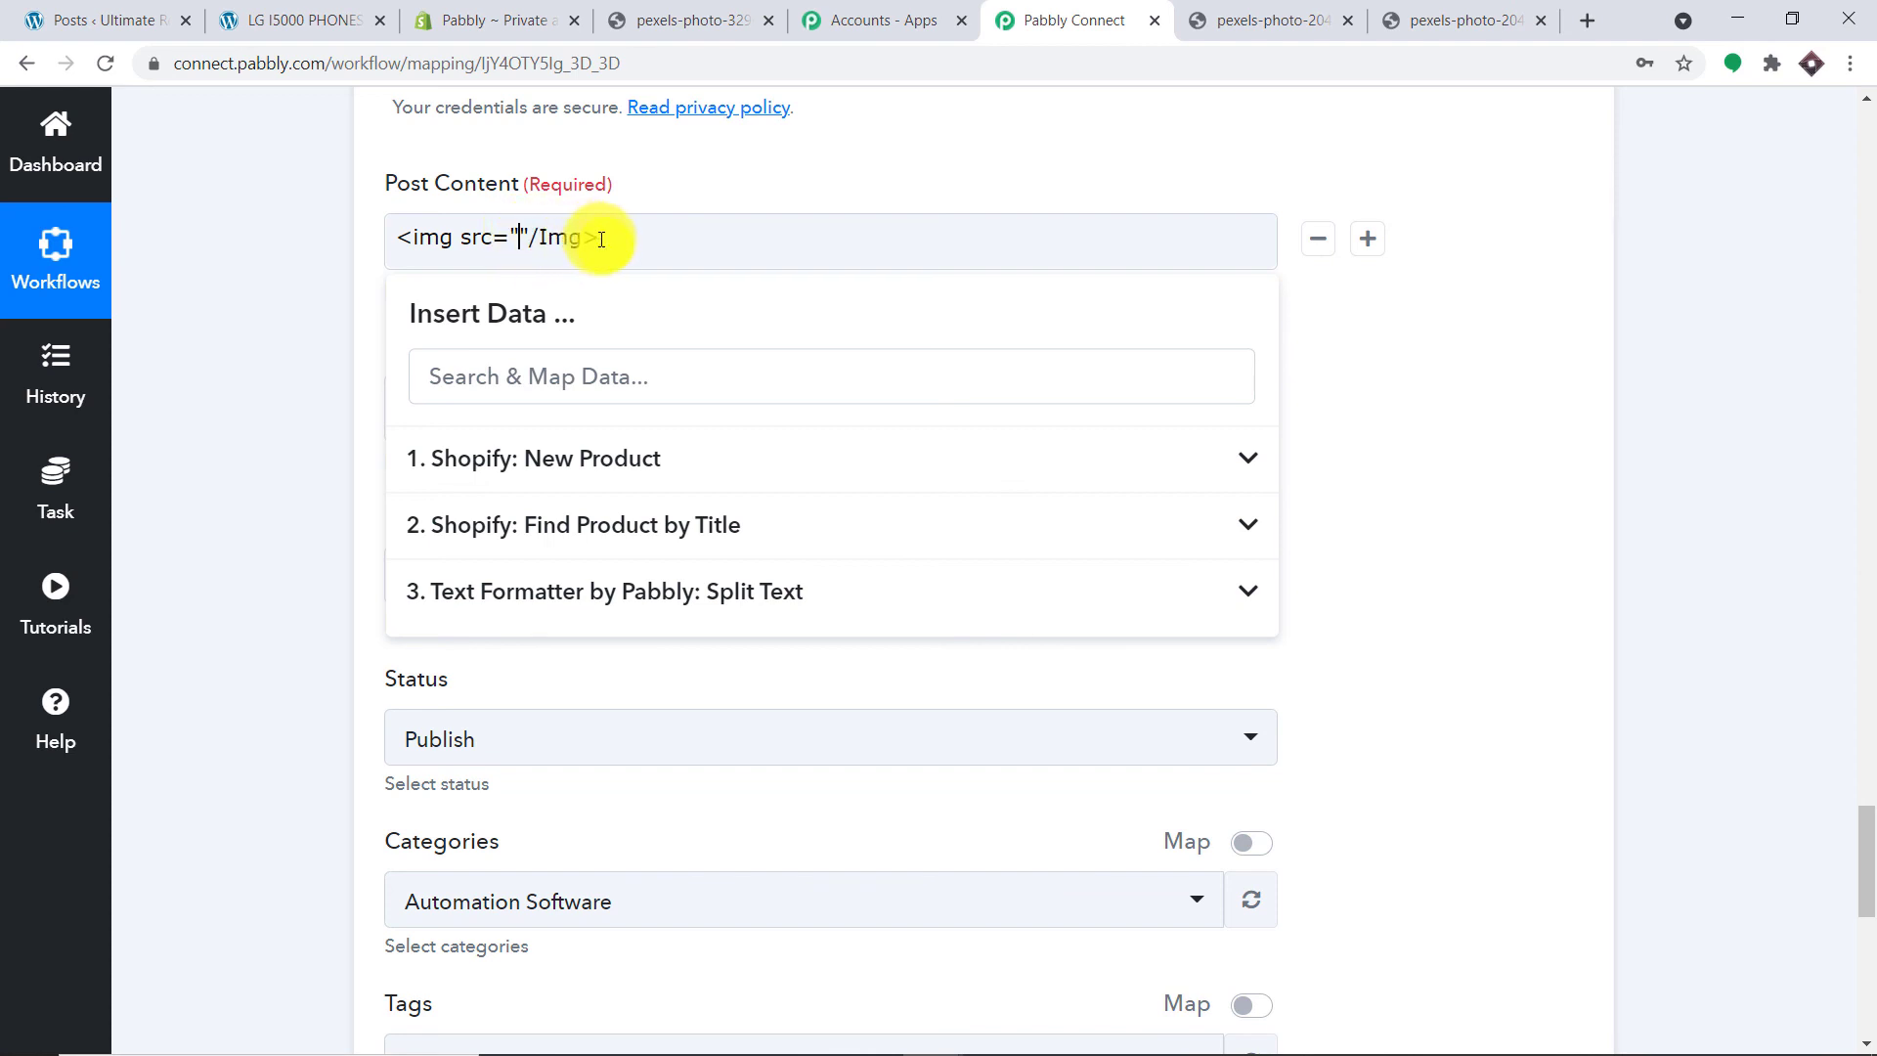
click(653, 591)
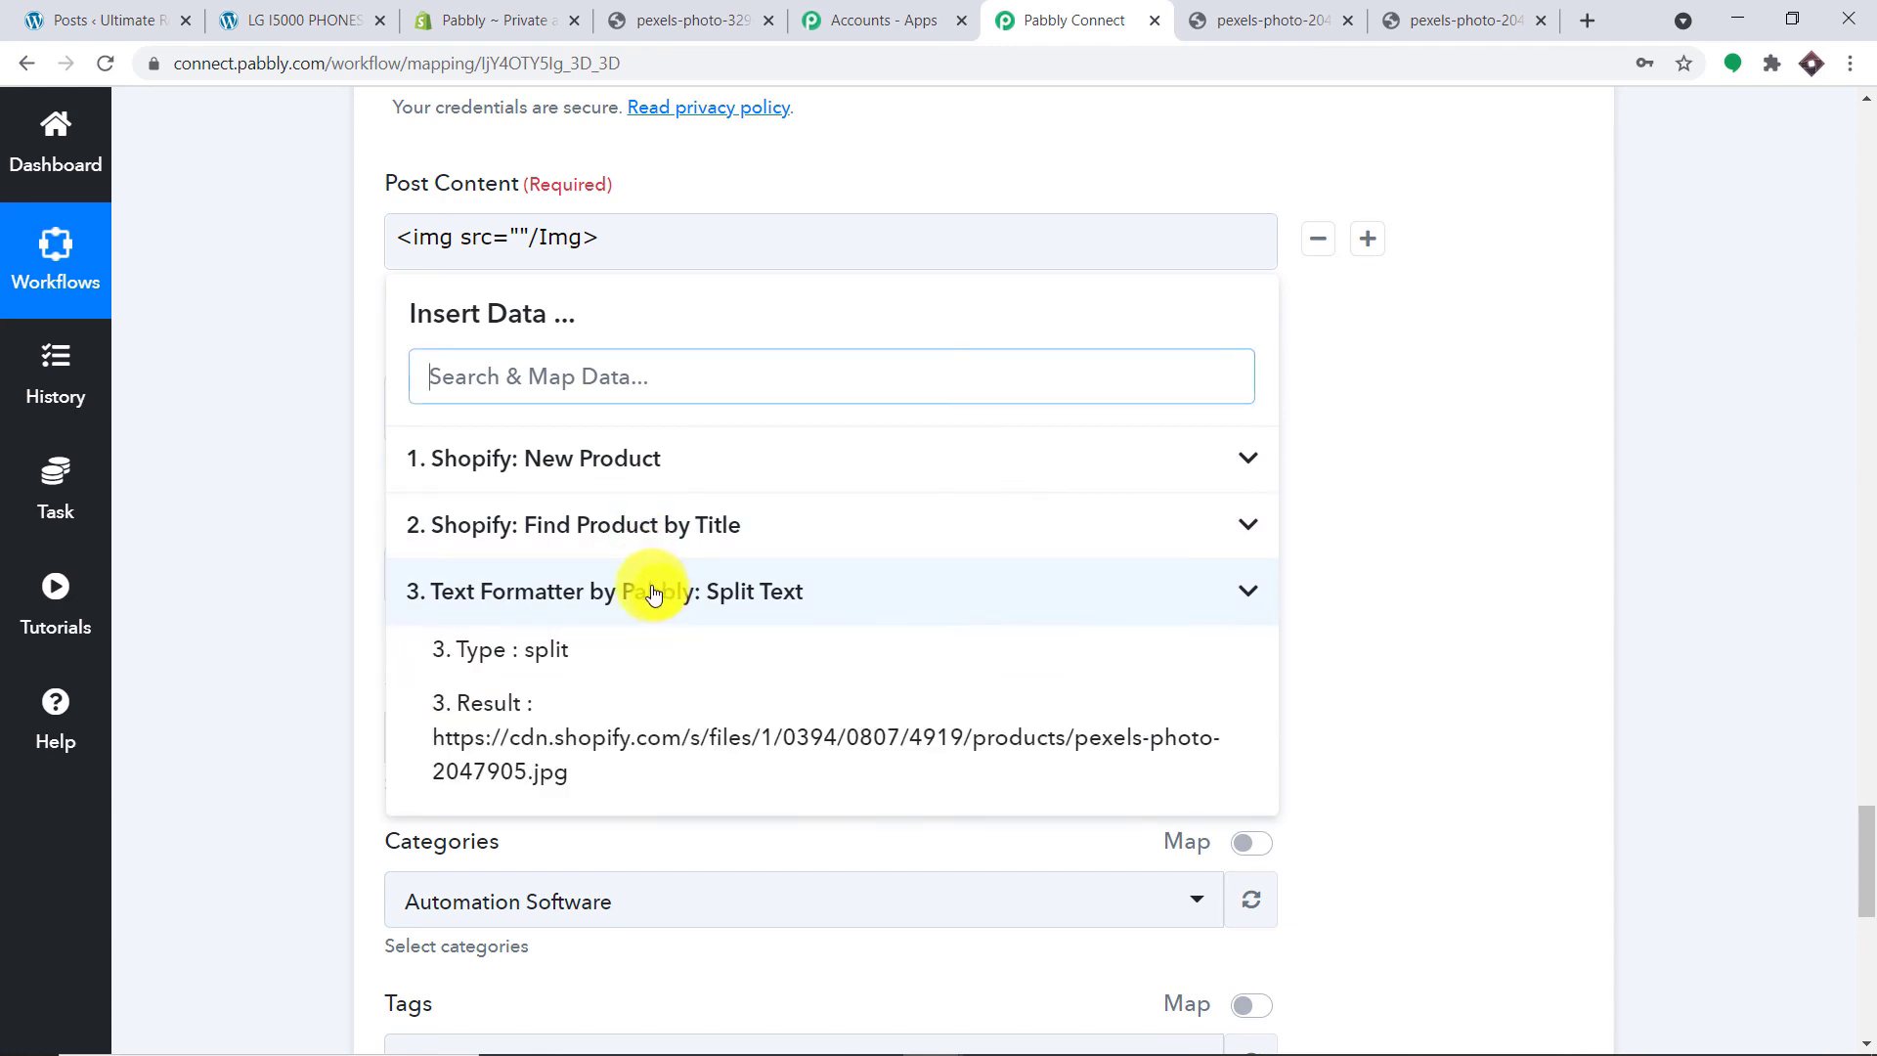
click(700, 753)
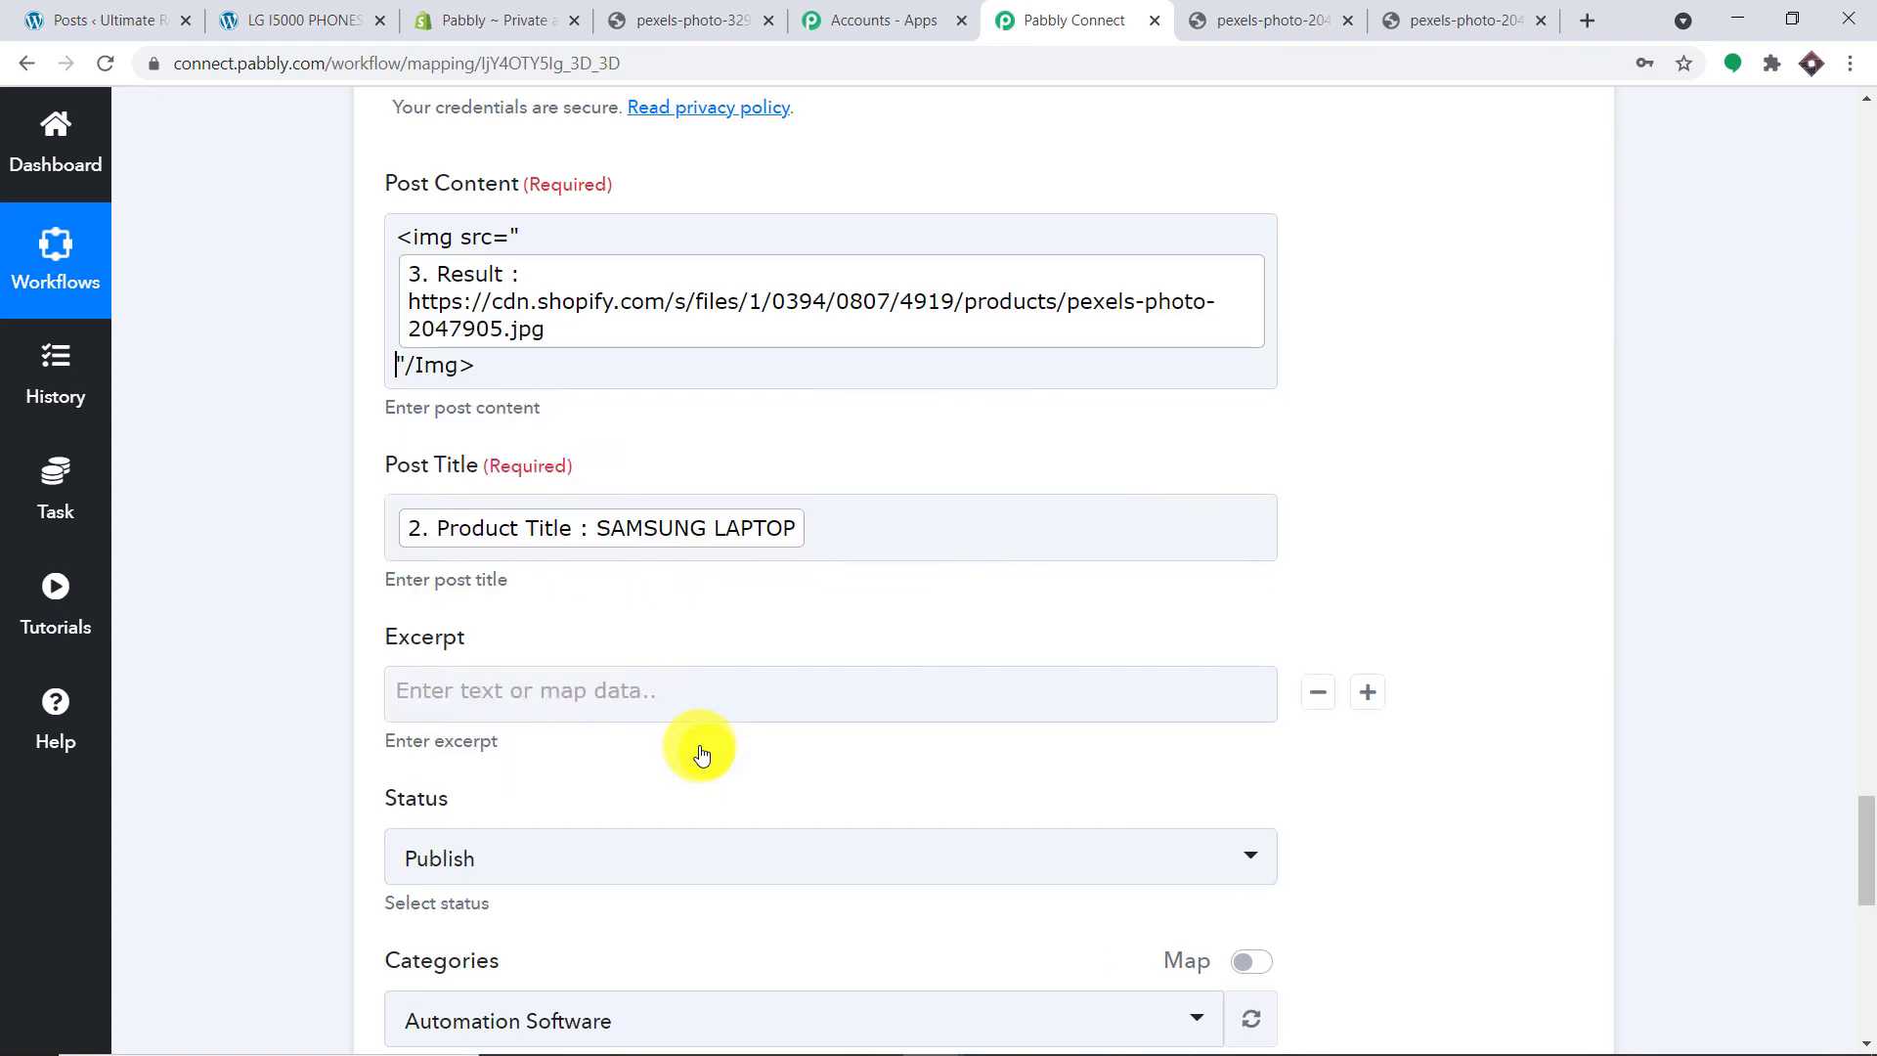
Step: Add Product Body Html from Find Product by Title on a new line after the image tag
click(505, 366)
key(Return)
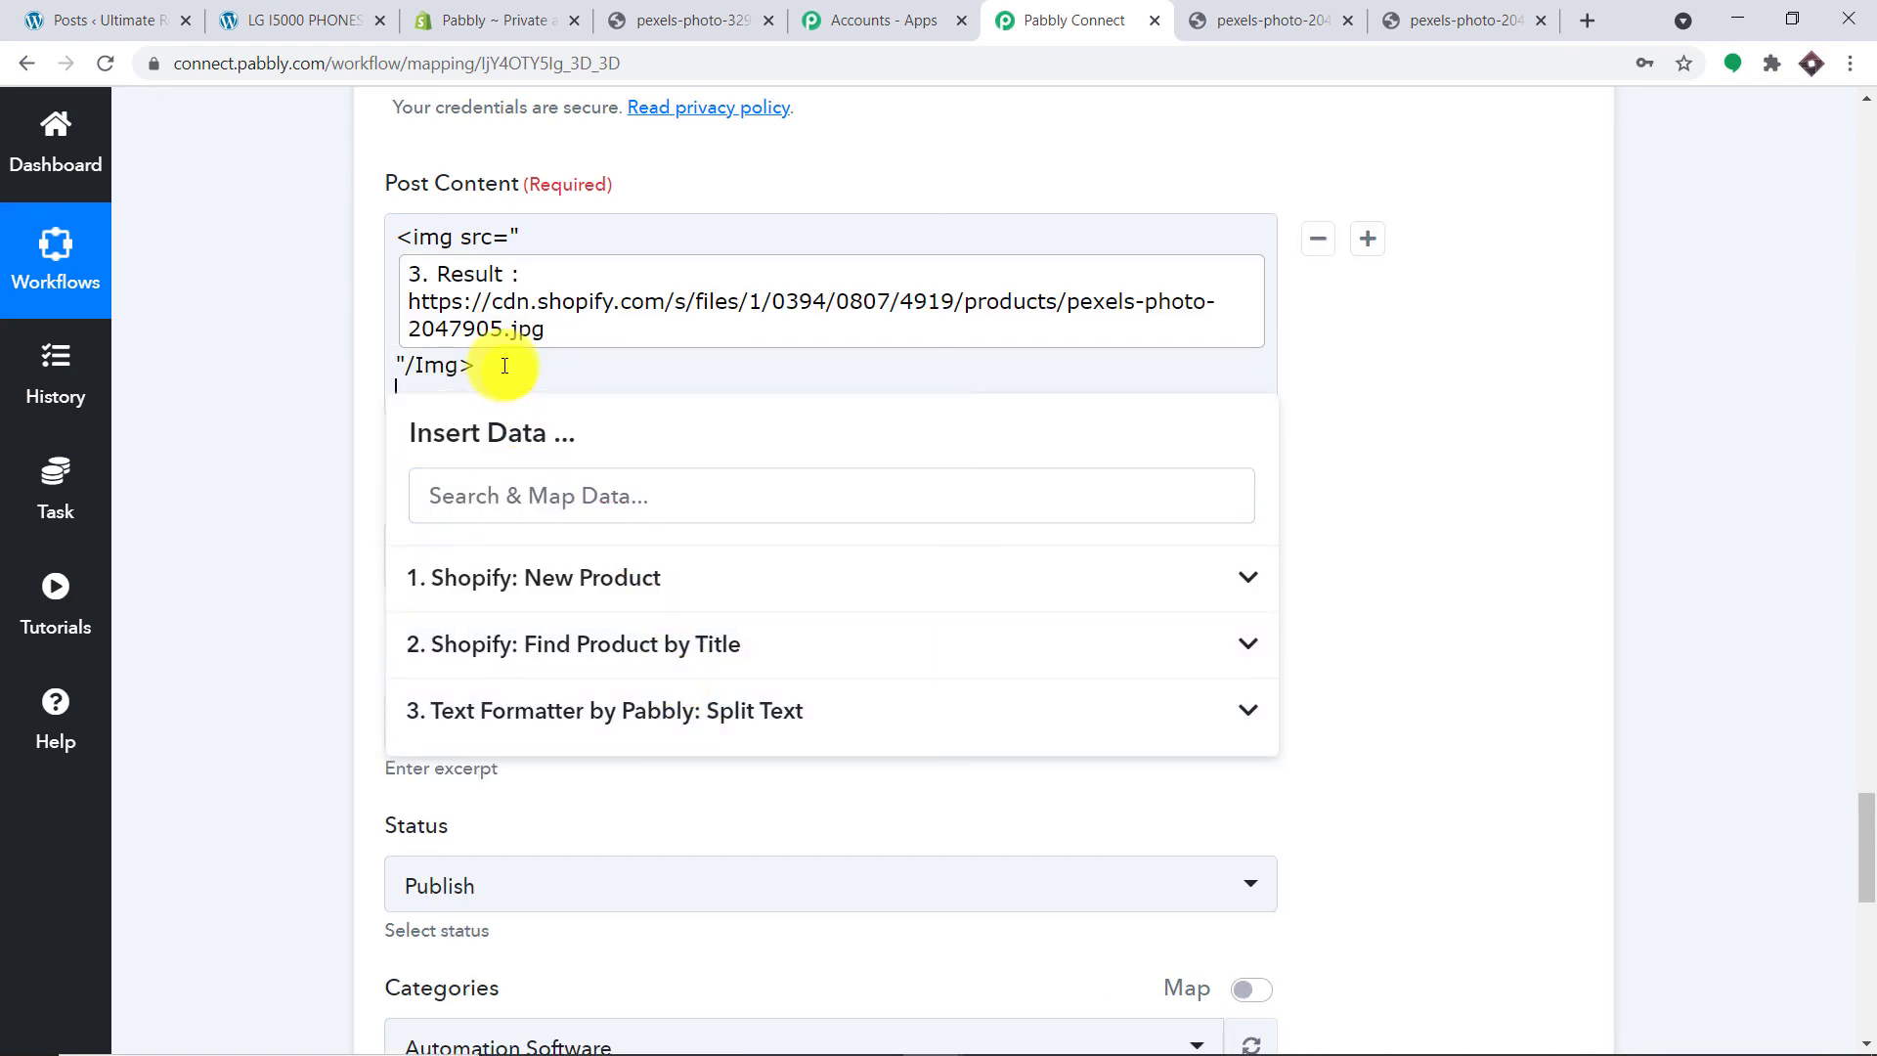
click(581, 648)
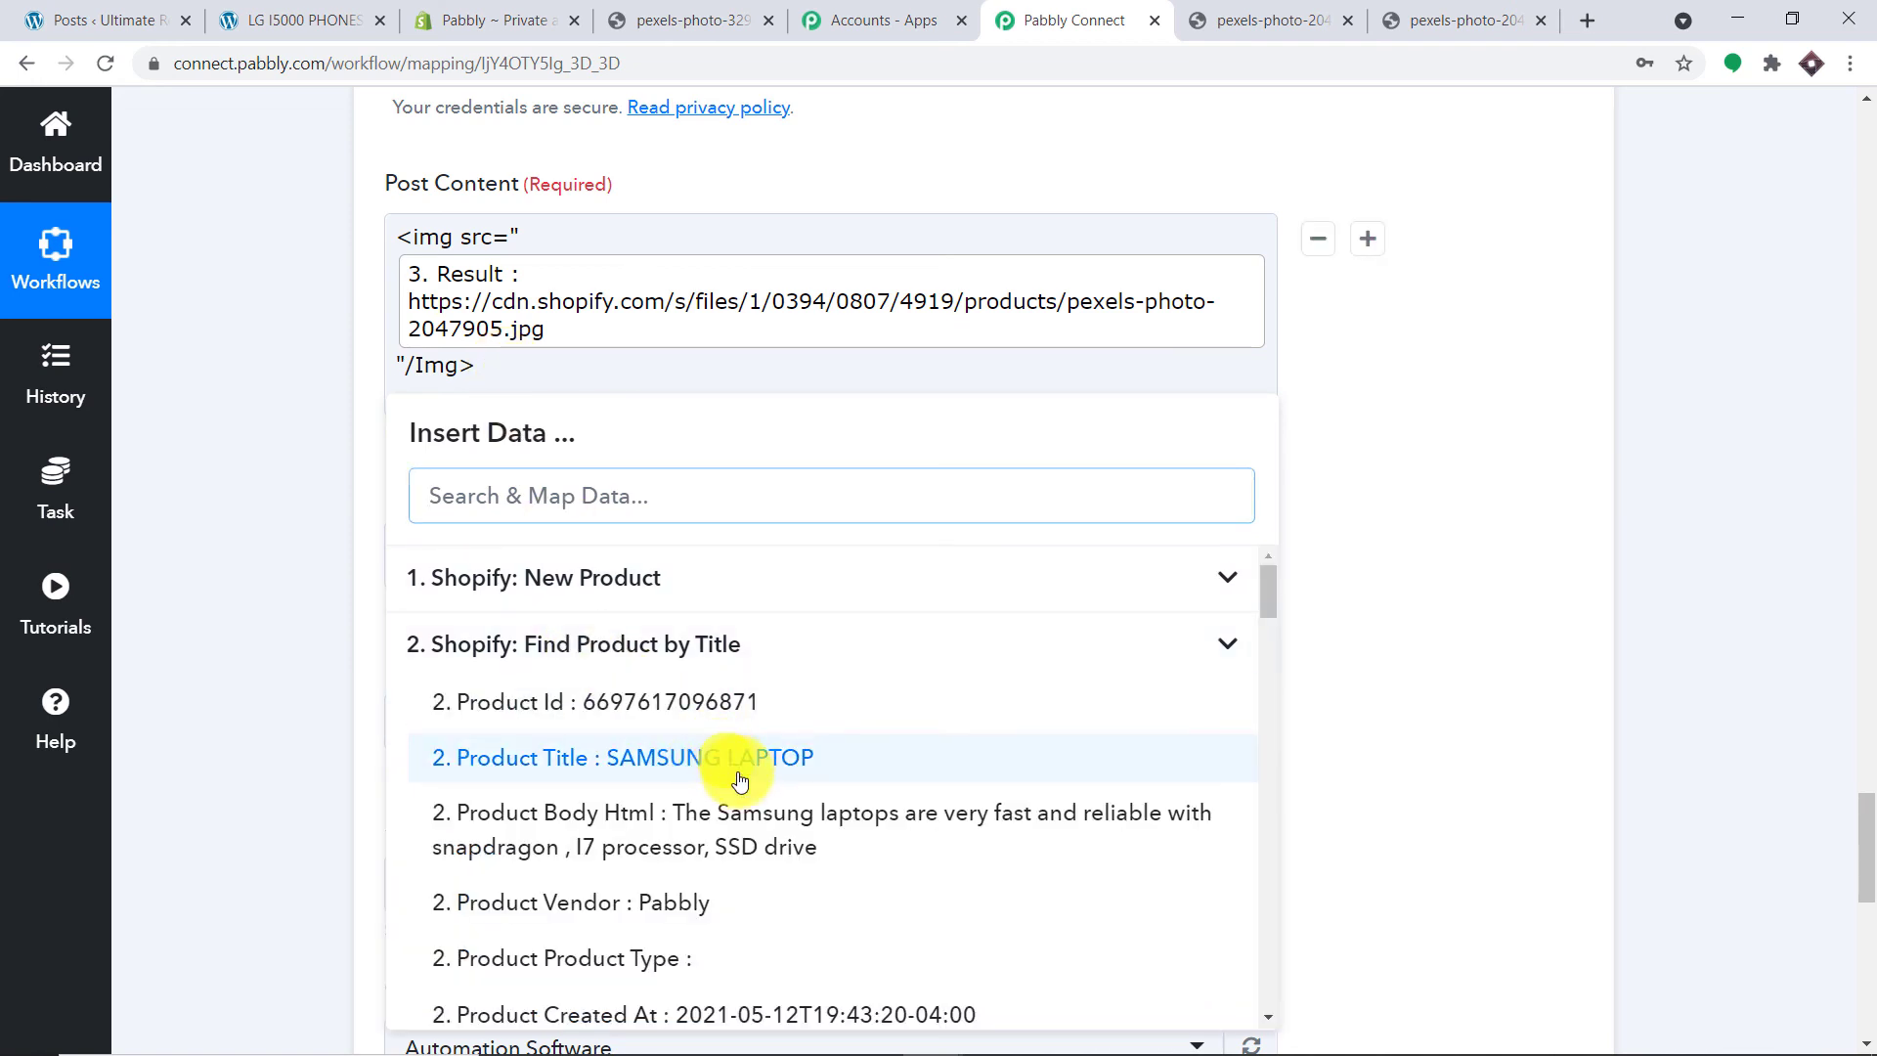
click(748, 824)
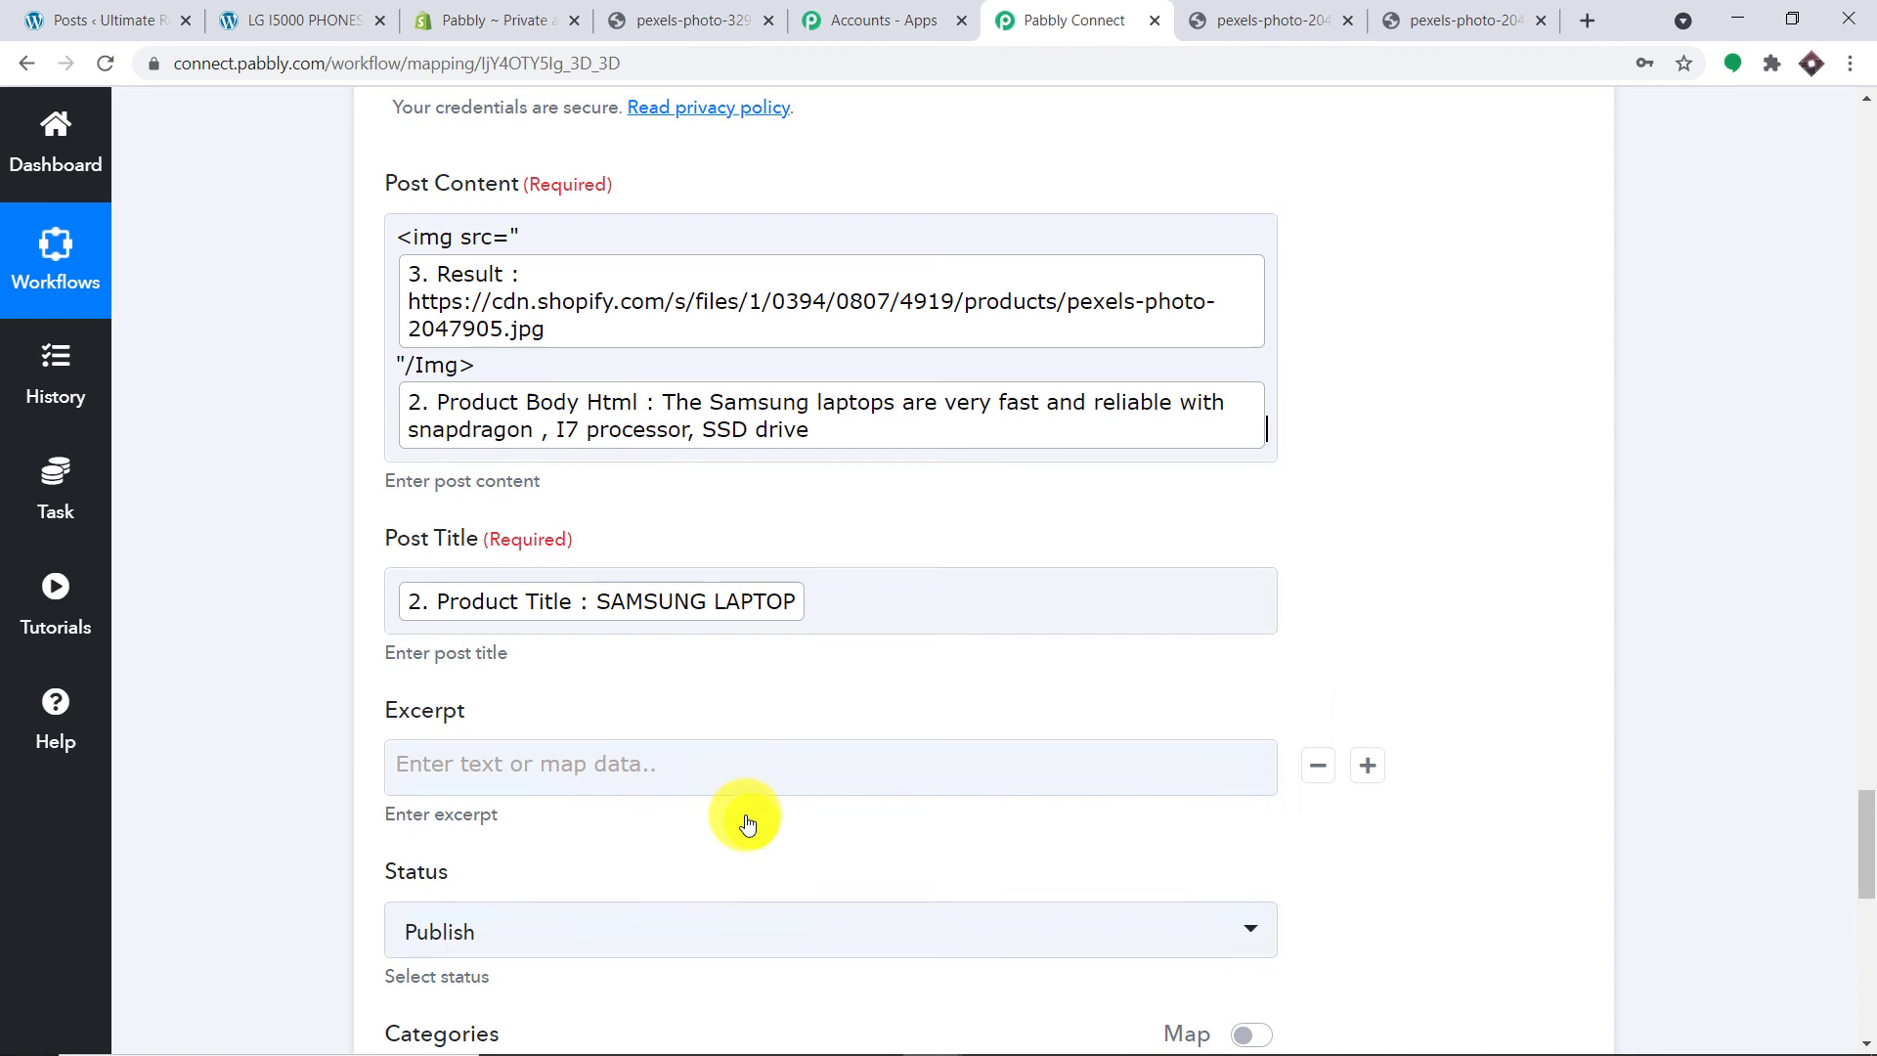
click(1537, 428)
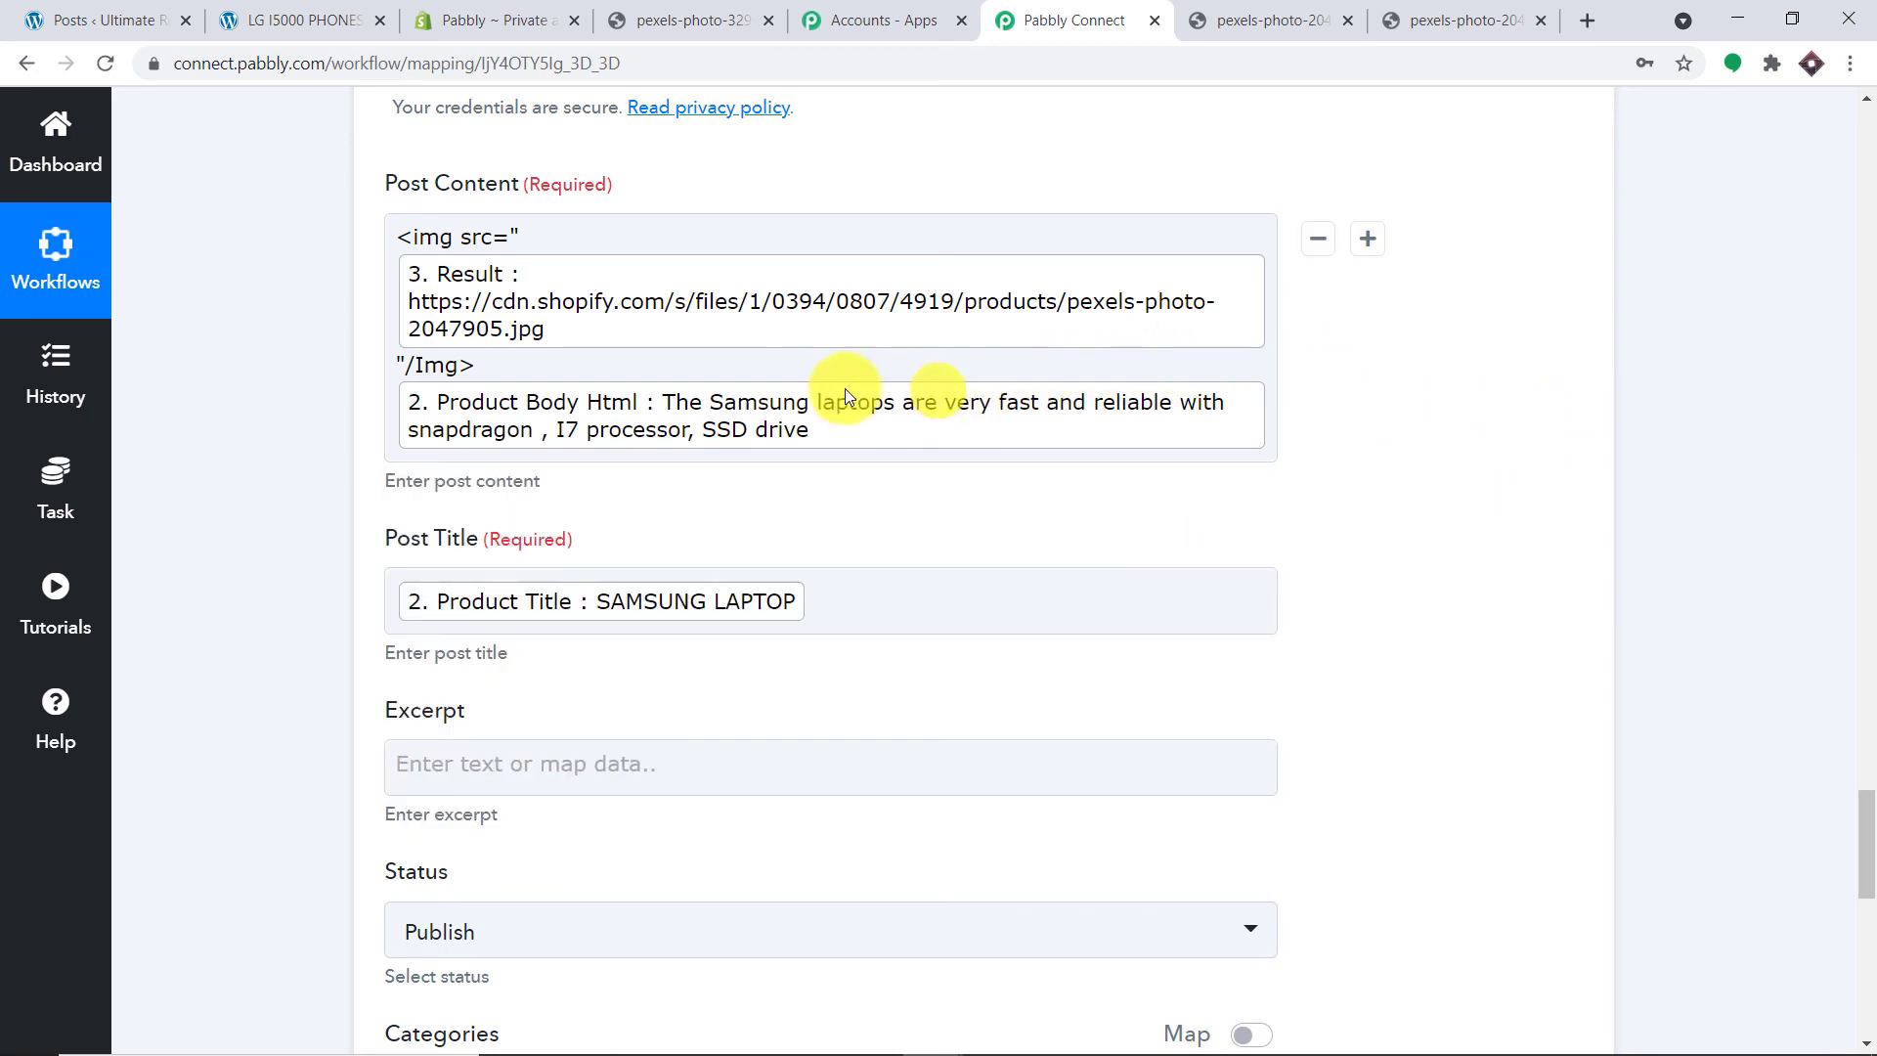
scroll(837, 474, down, 3)
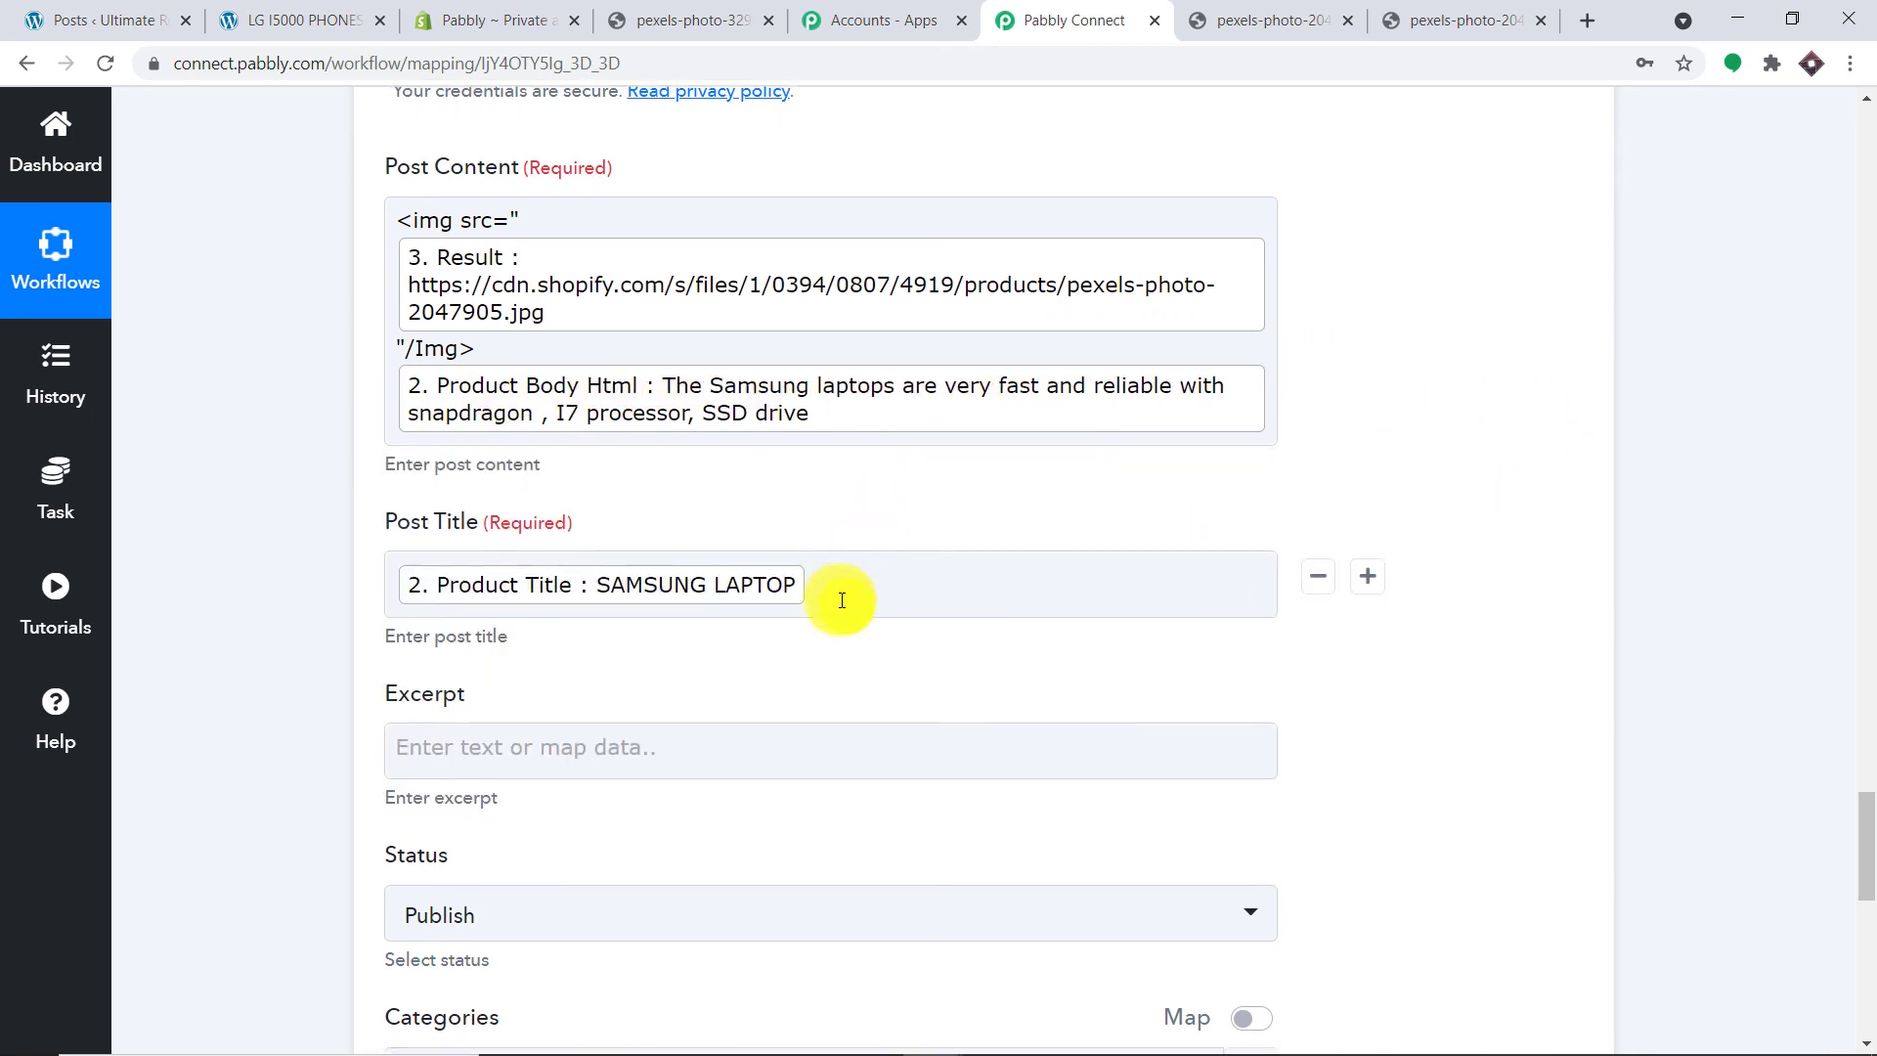
scroll(671, 489, down, 3)
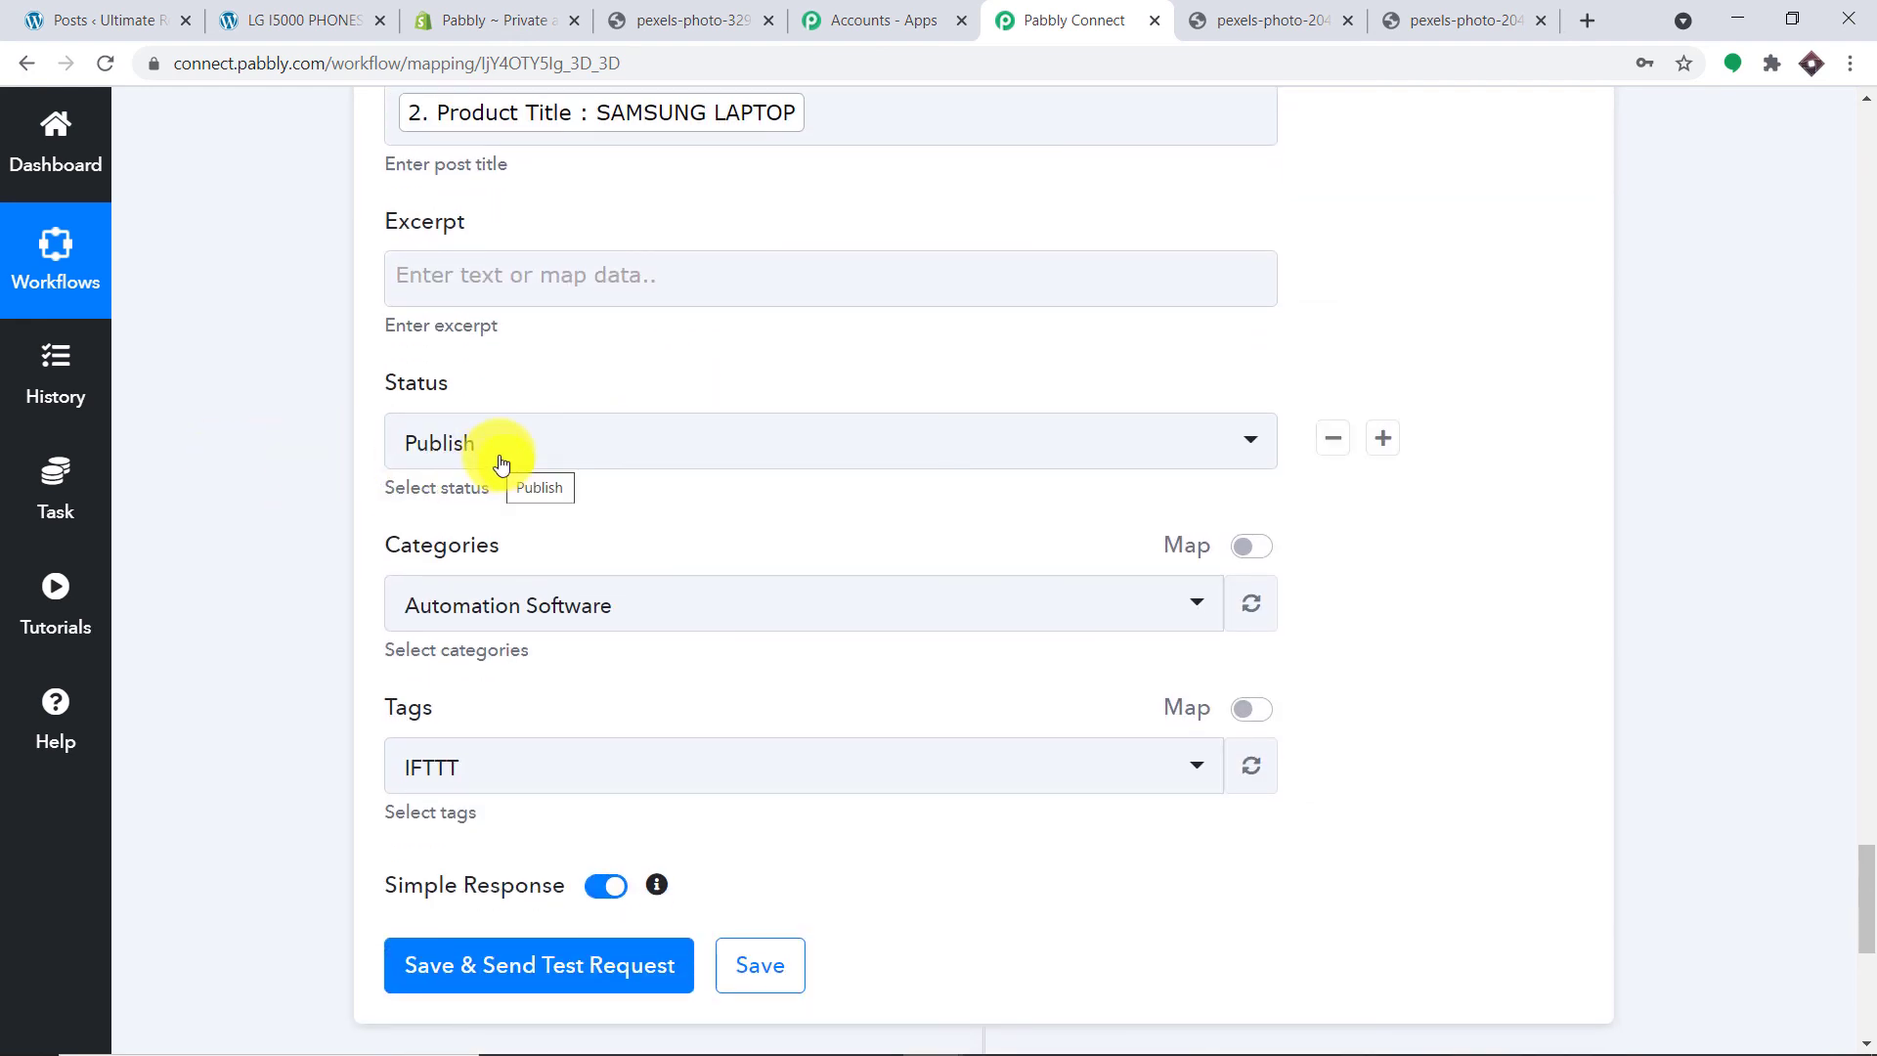
Step: Set the post category to Uncategorized
scroll(502, 463, down, 4)
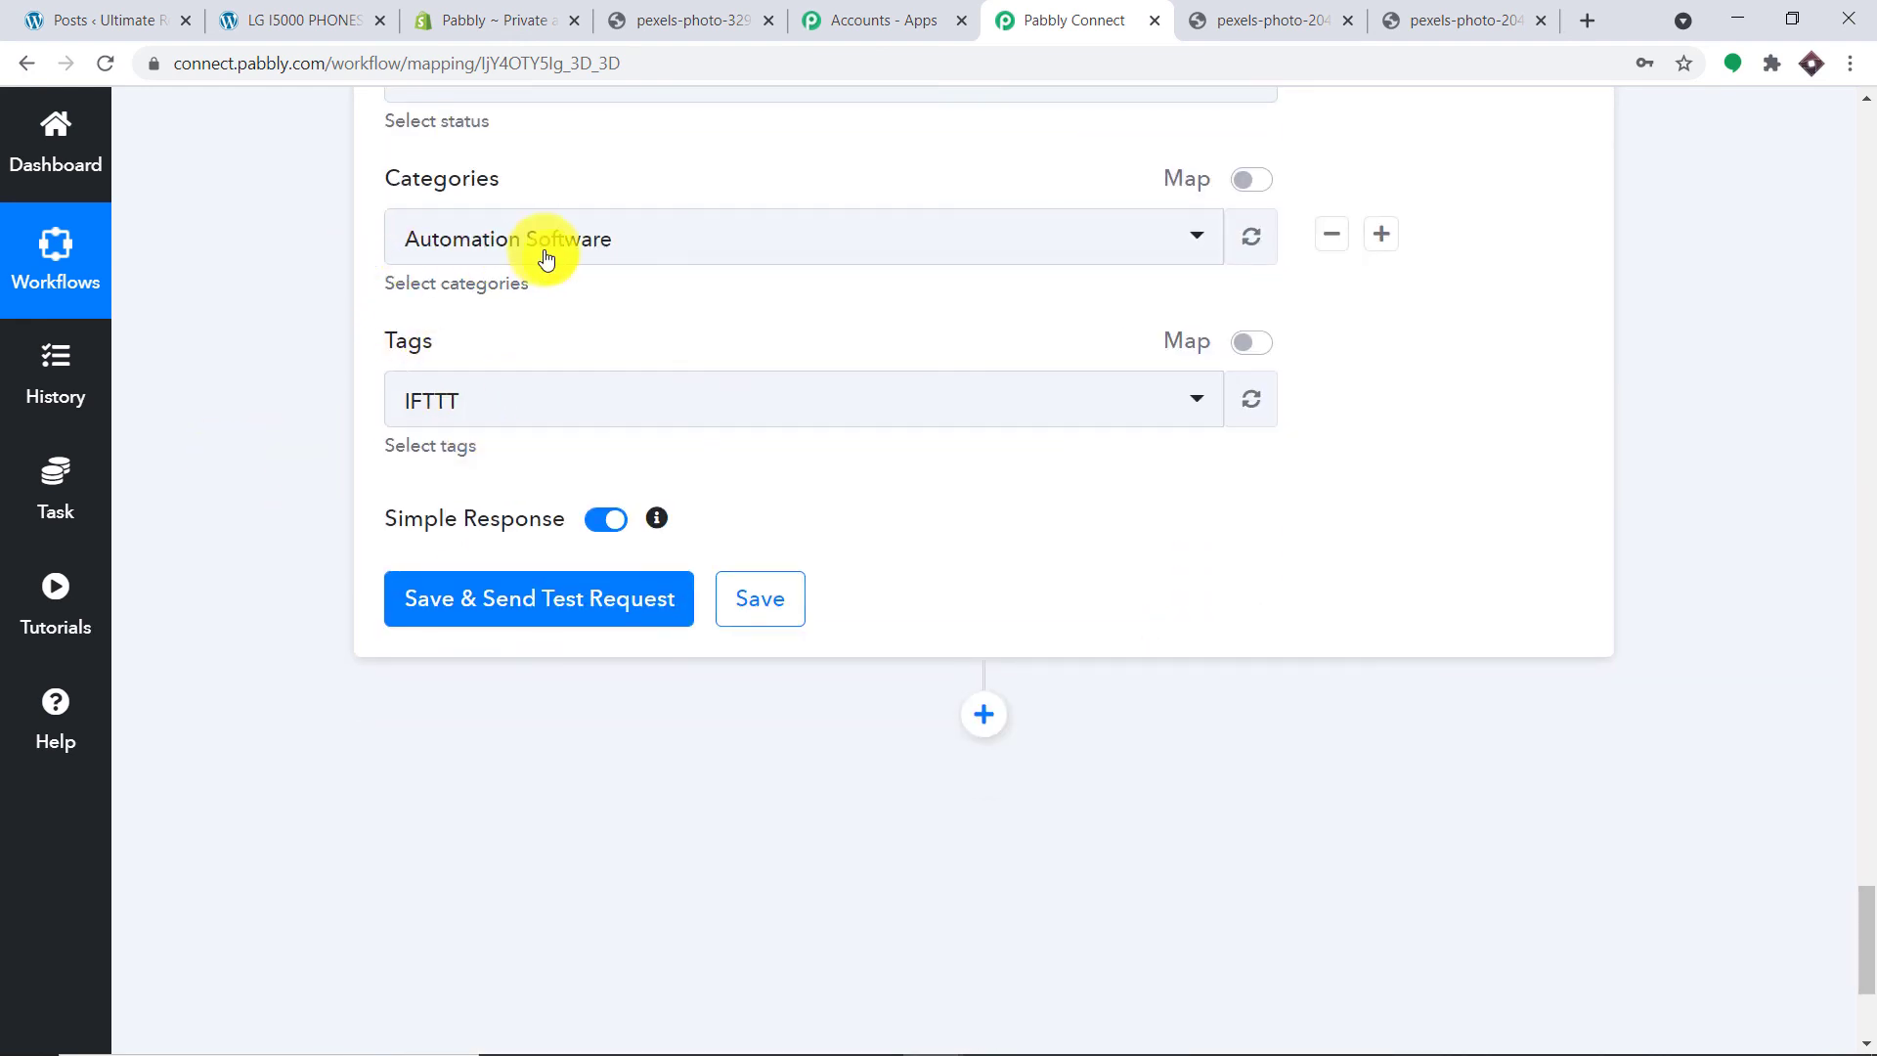
click(536, 238)
click(537, 543)
scroll(717, 434, up, 3)
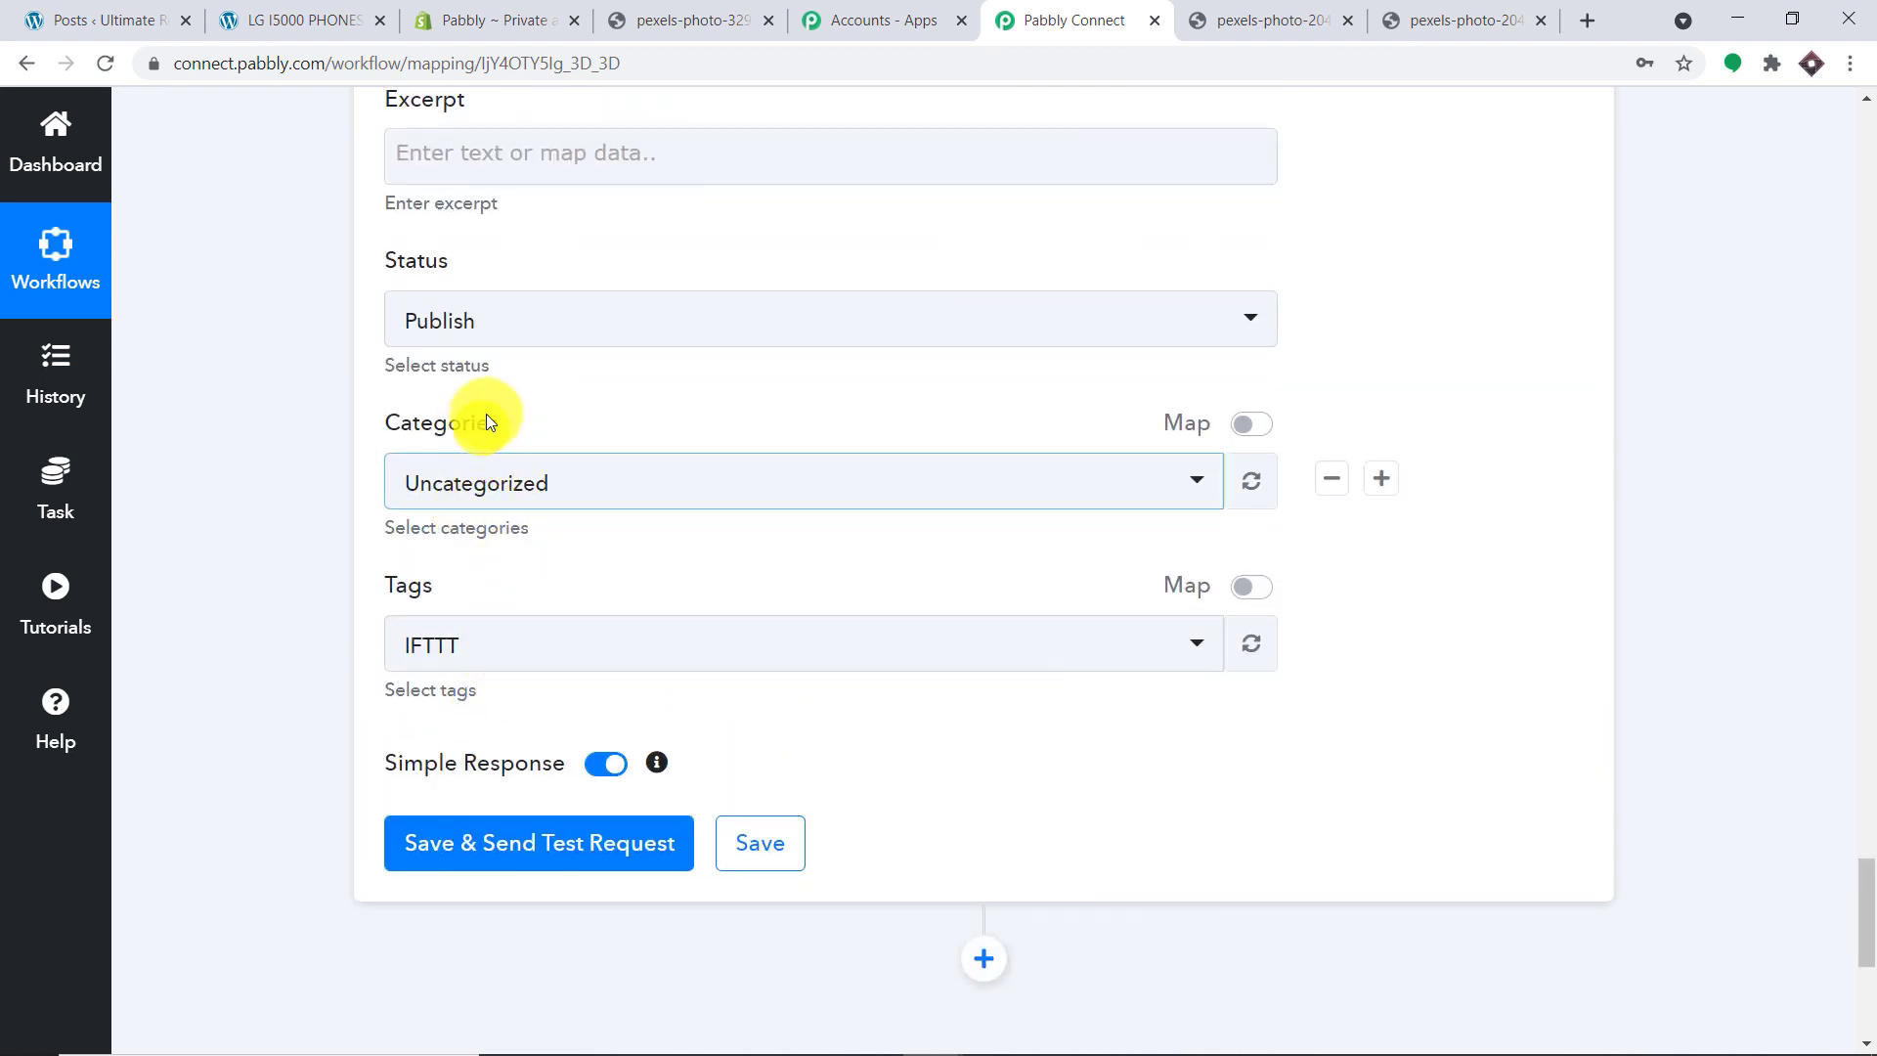
click(596, 486)
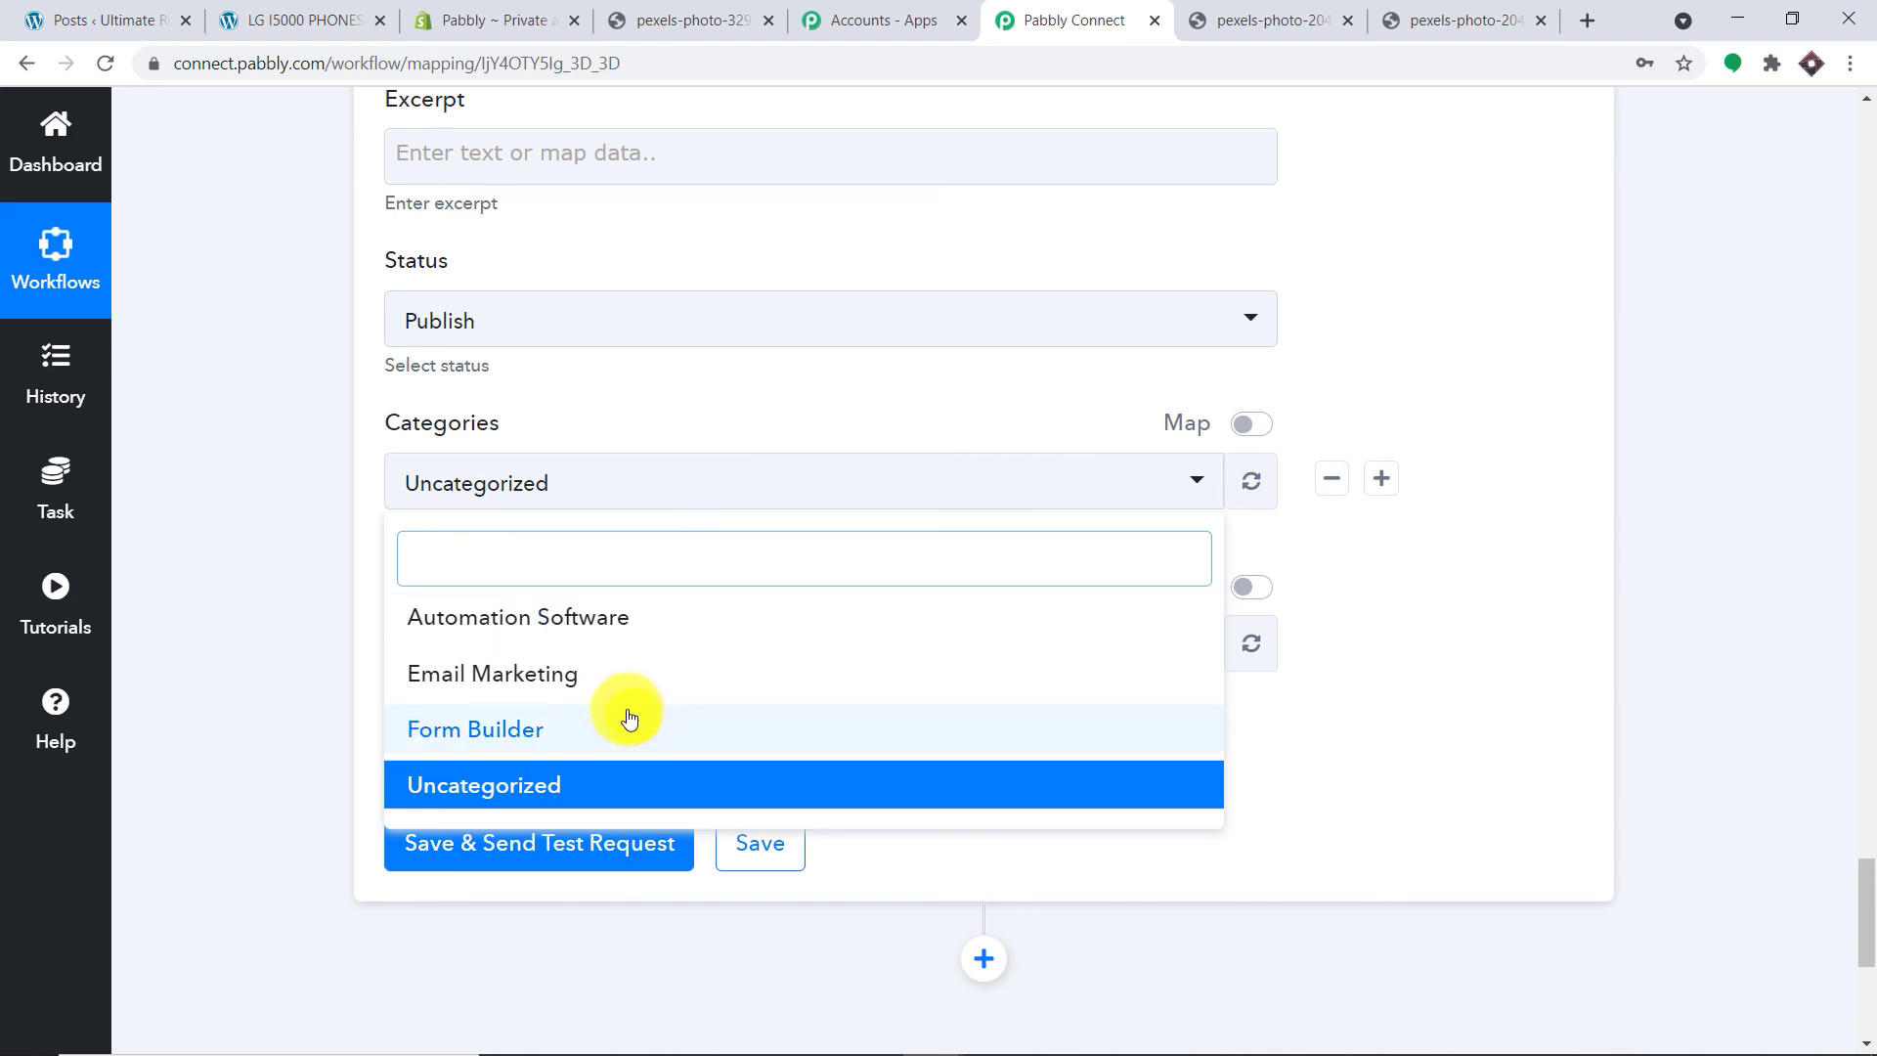
click(626, 493)
Step: Set the post tag to testing and save the step with a test request
click(561, 641)
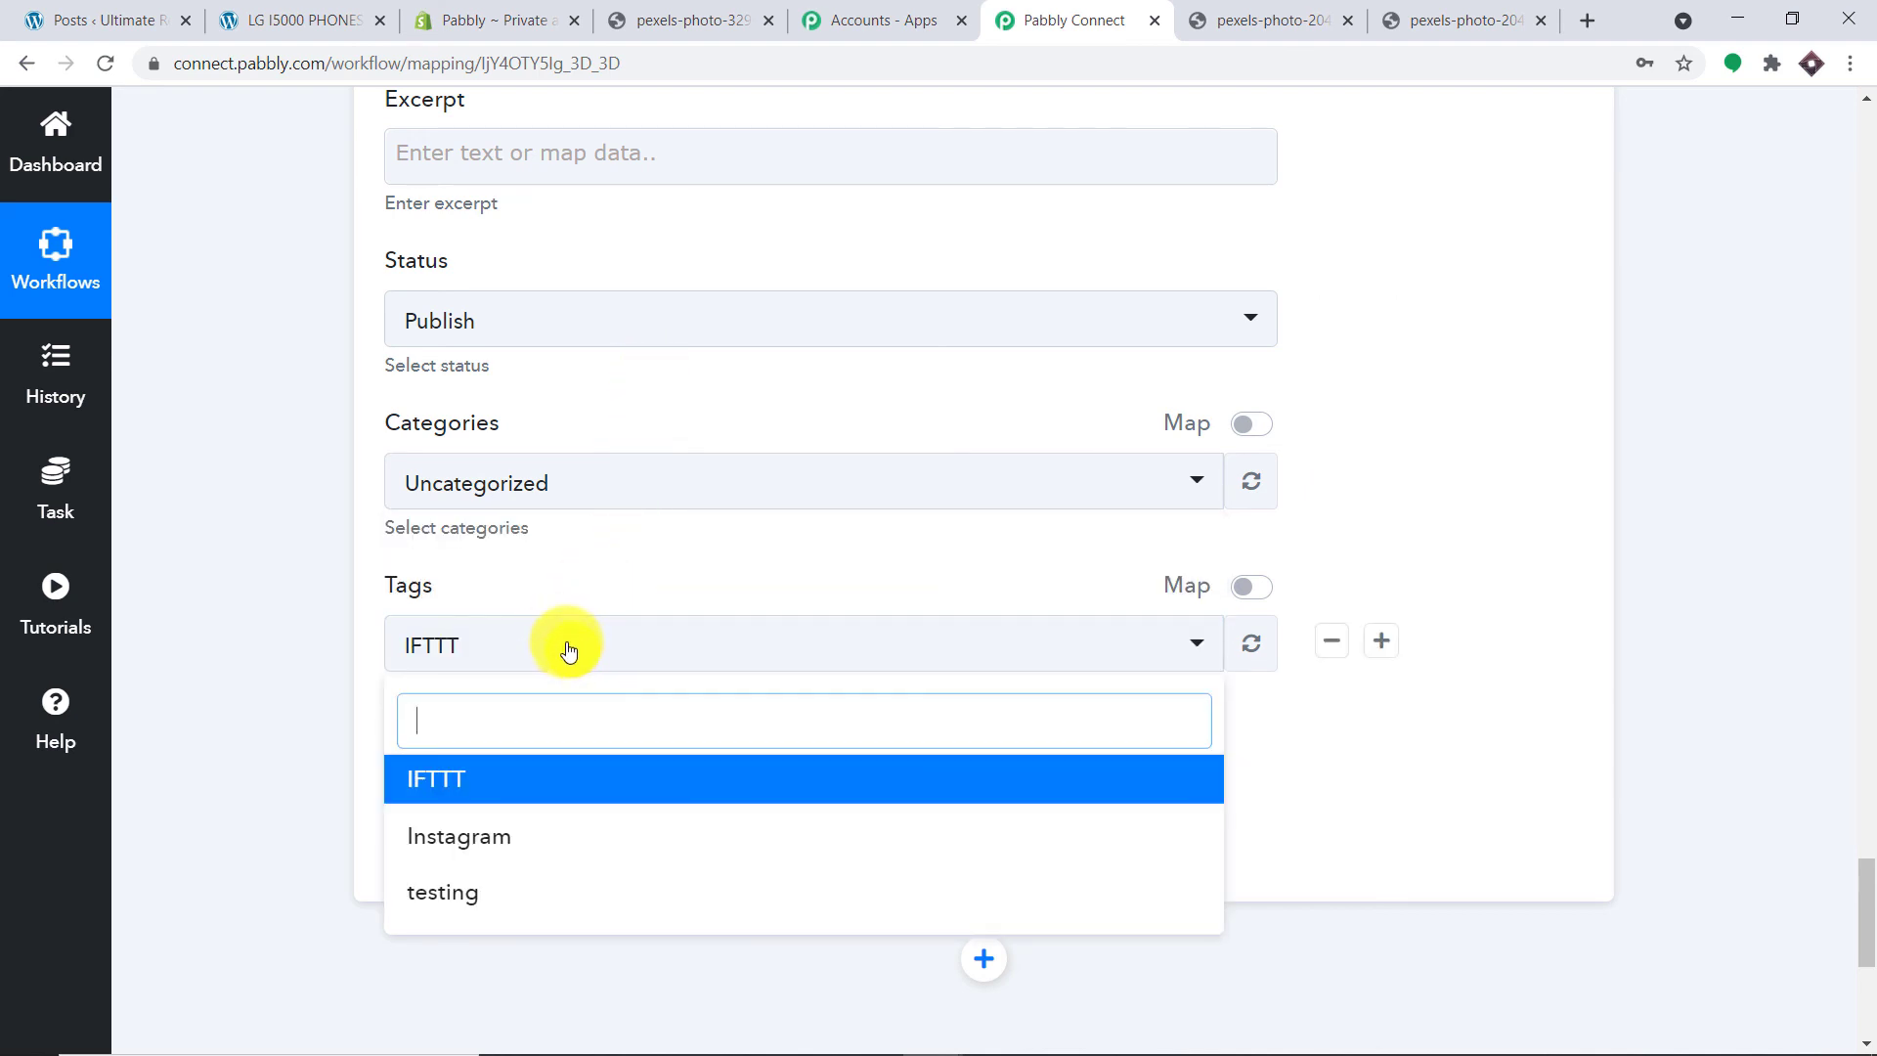
click(613, 570)
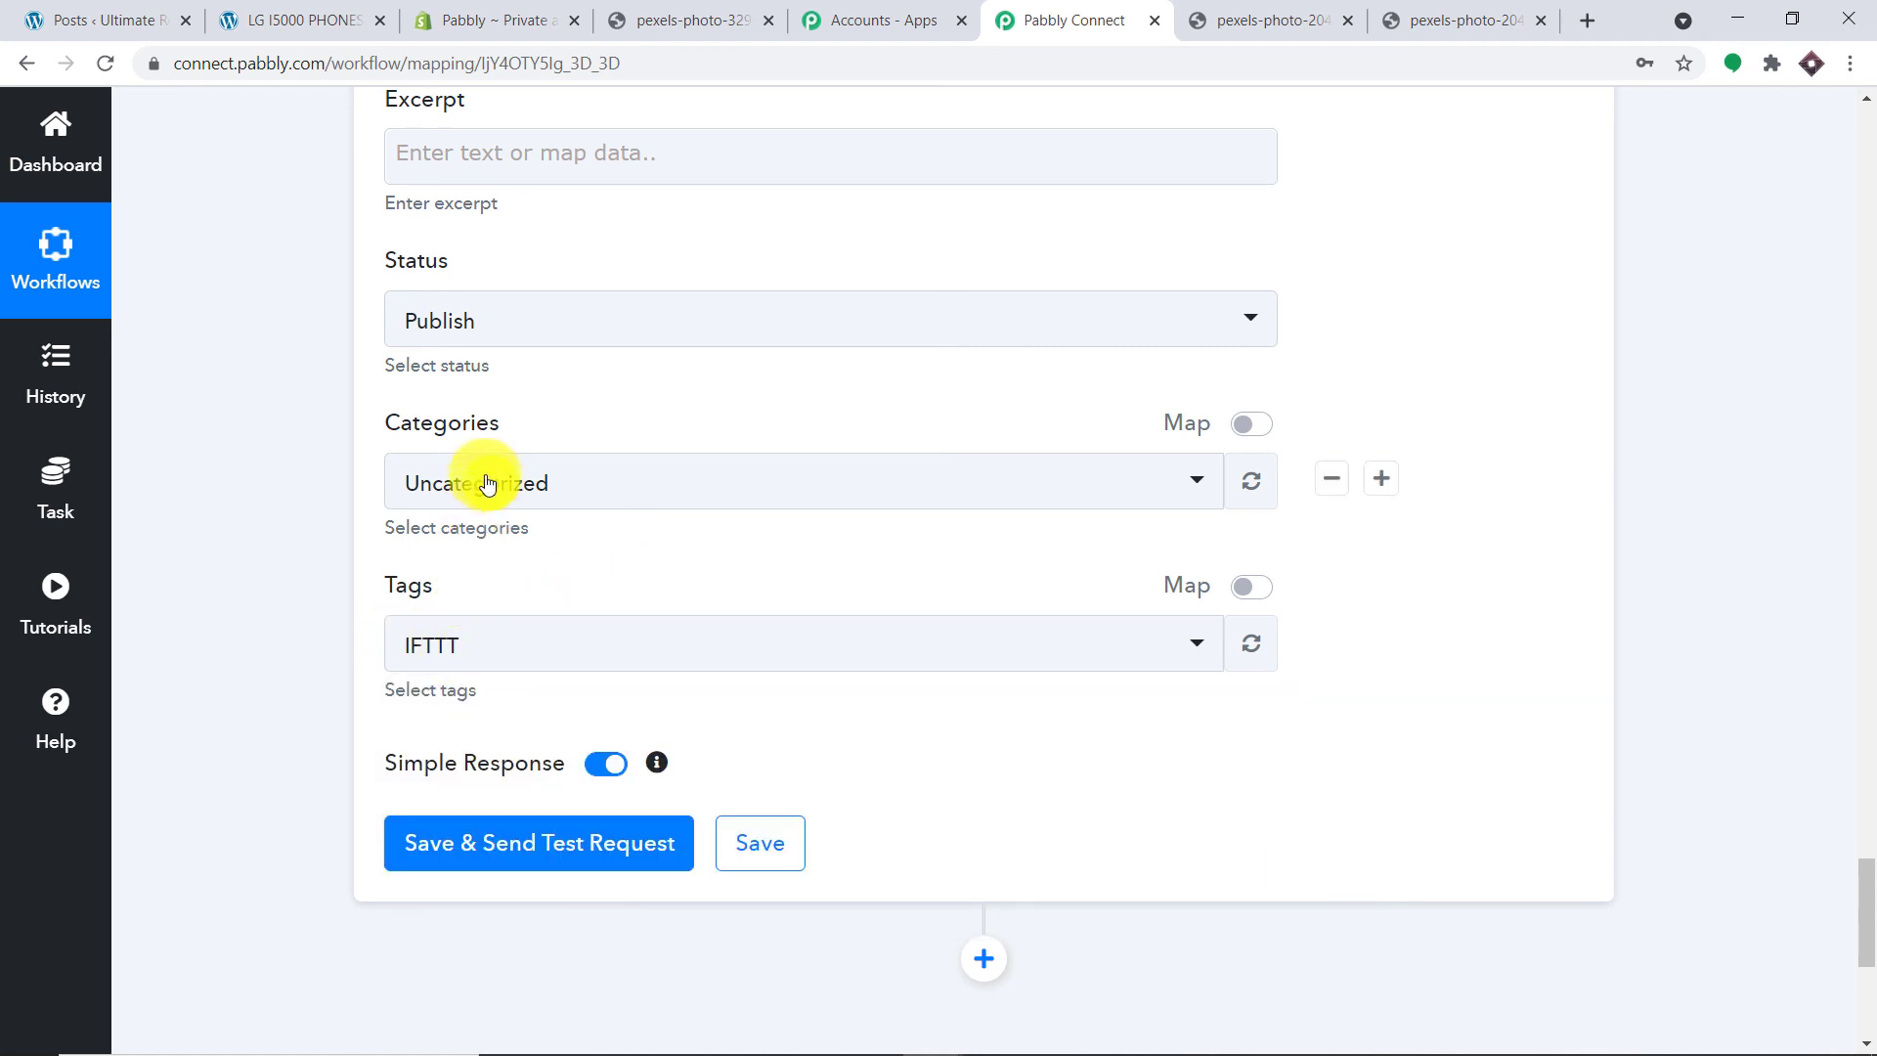
click(538, 651)
click(500, 894)
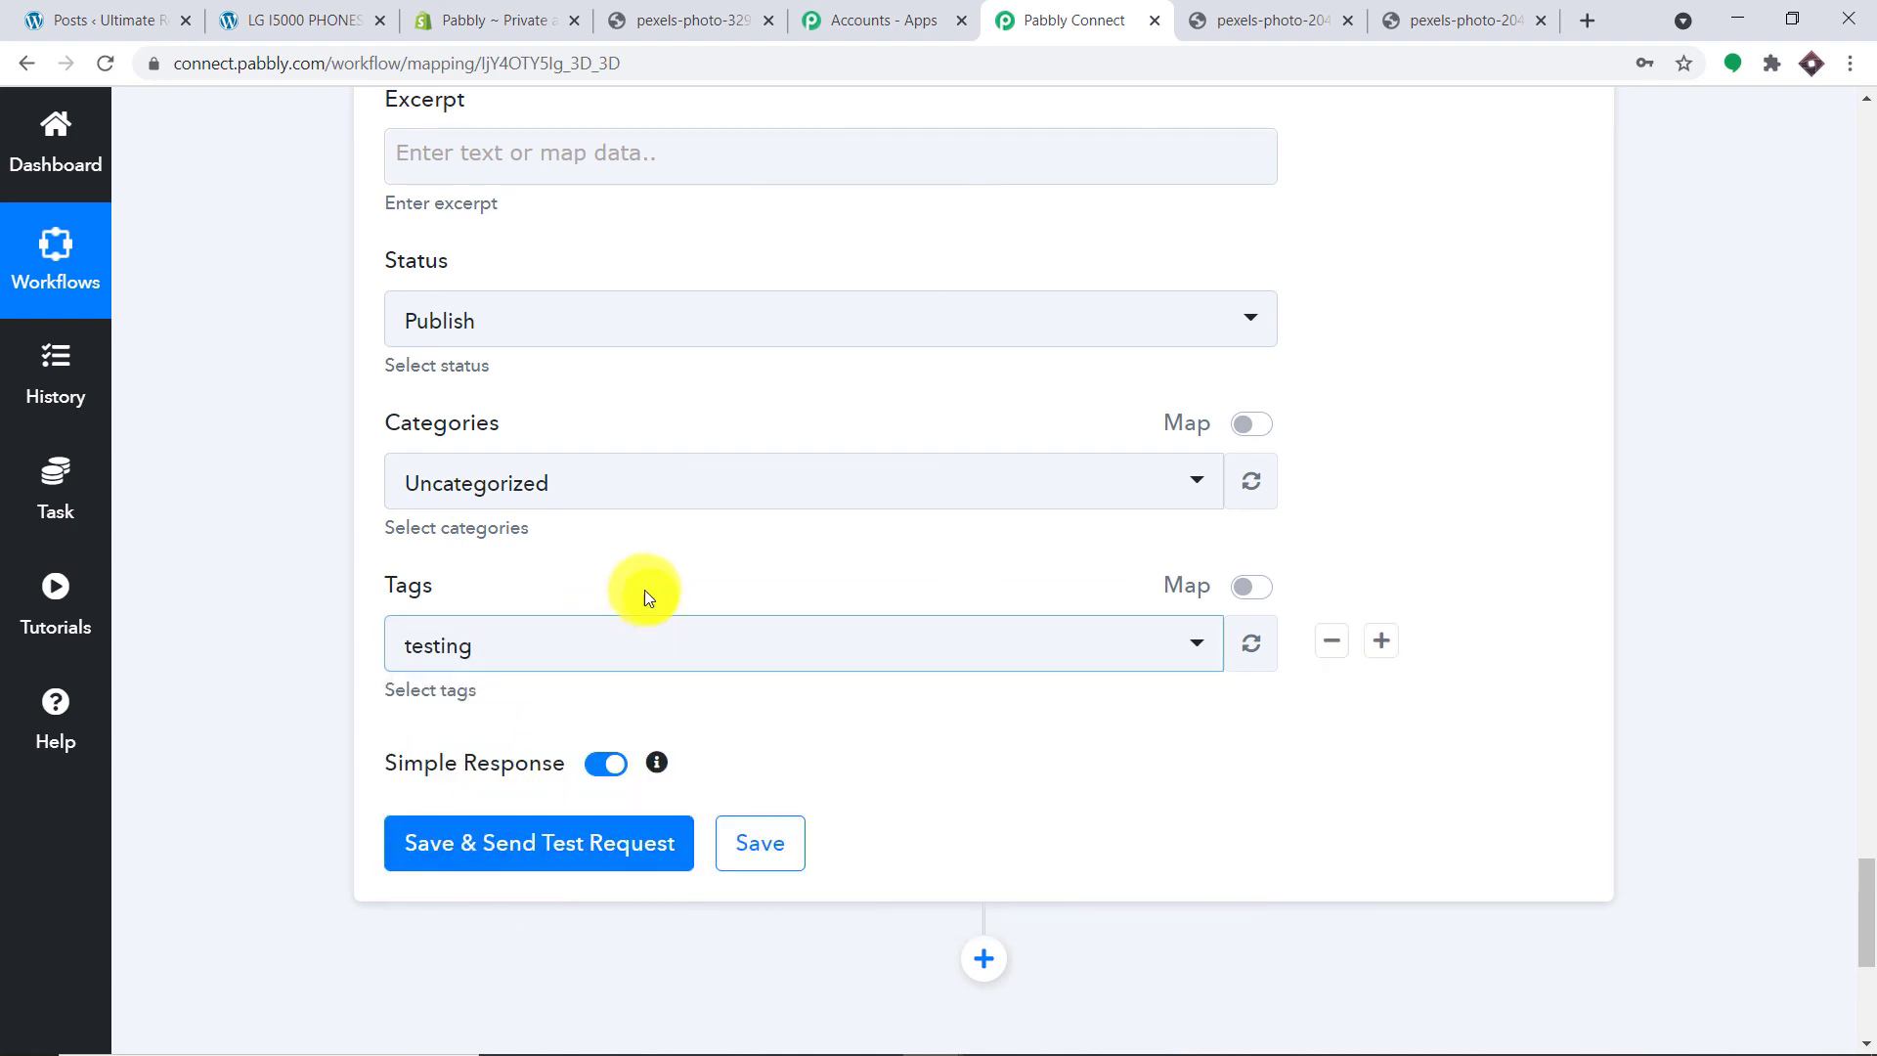
click(633, 839)
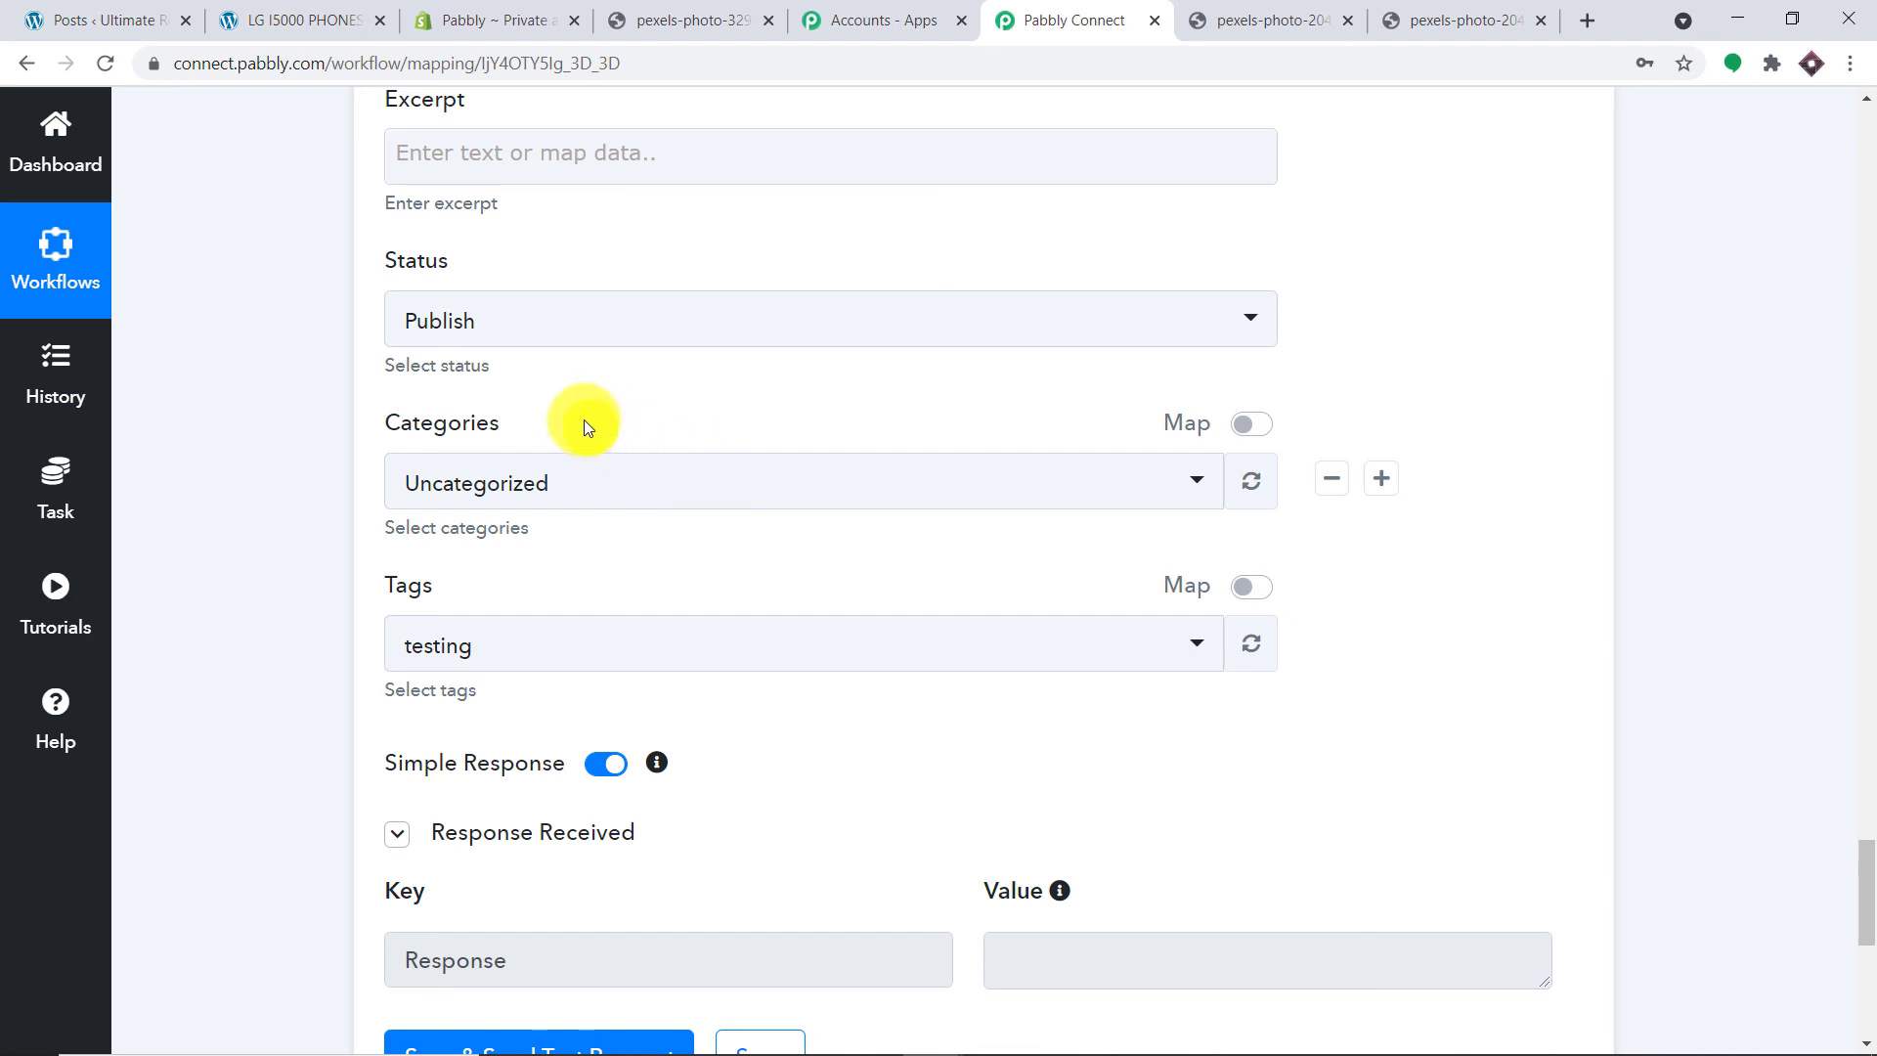
click(319, 10)
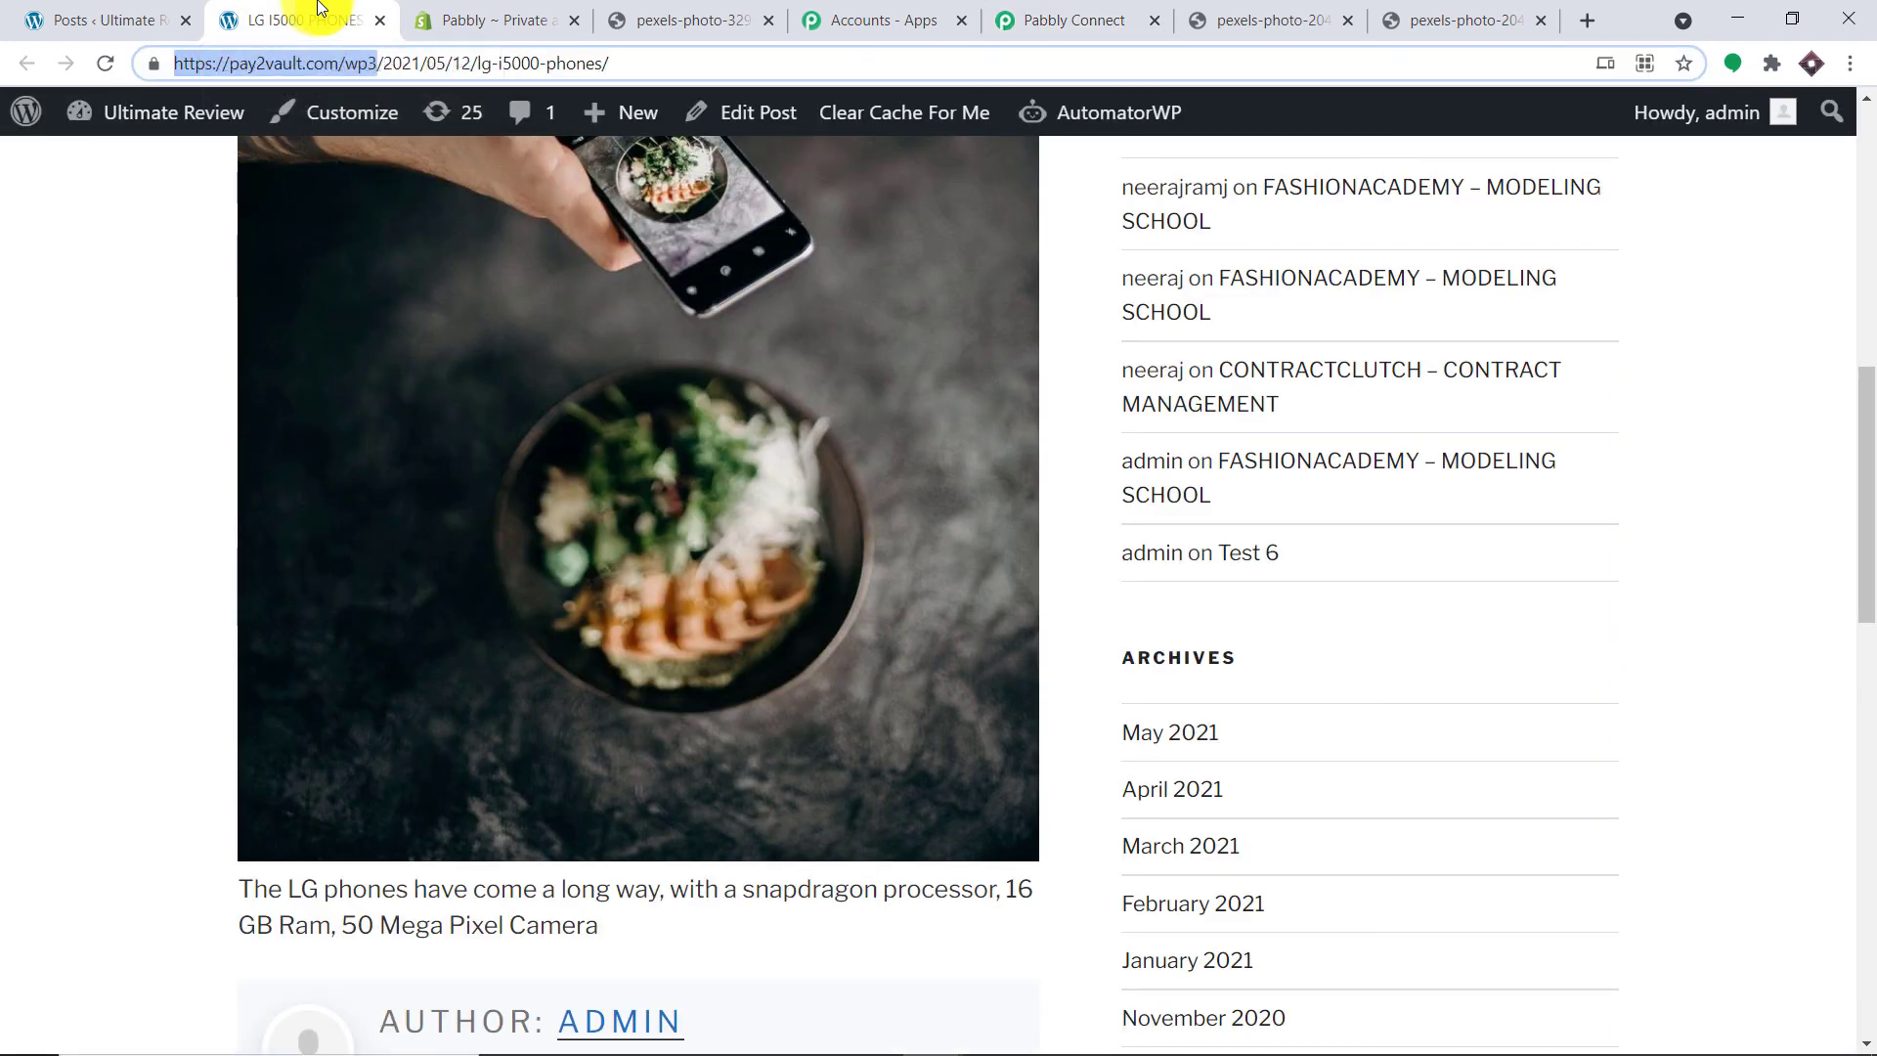
Step: Reload the WordPress posts list and open the new SAMSUNG LAPTOP post to check its image and description
click(118, 19)
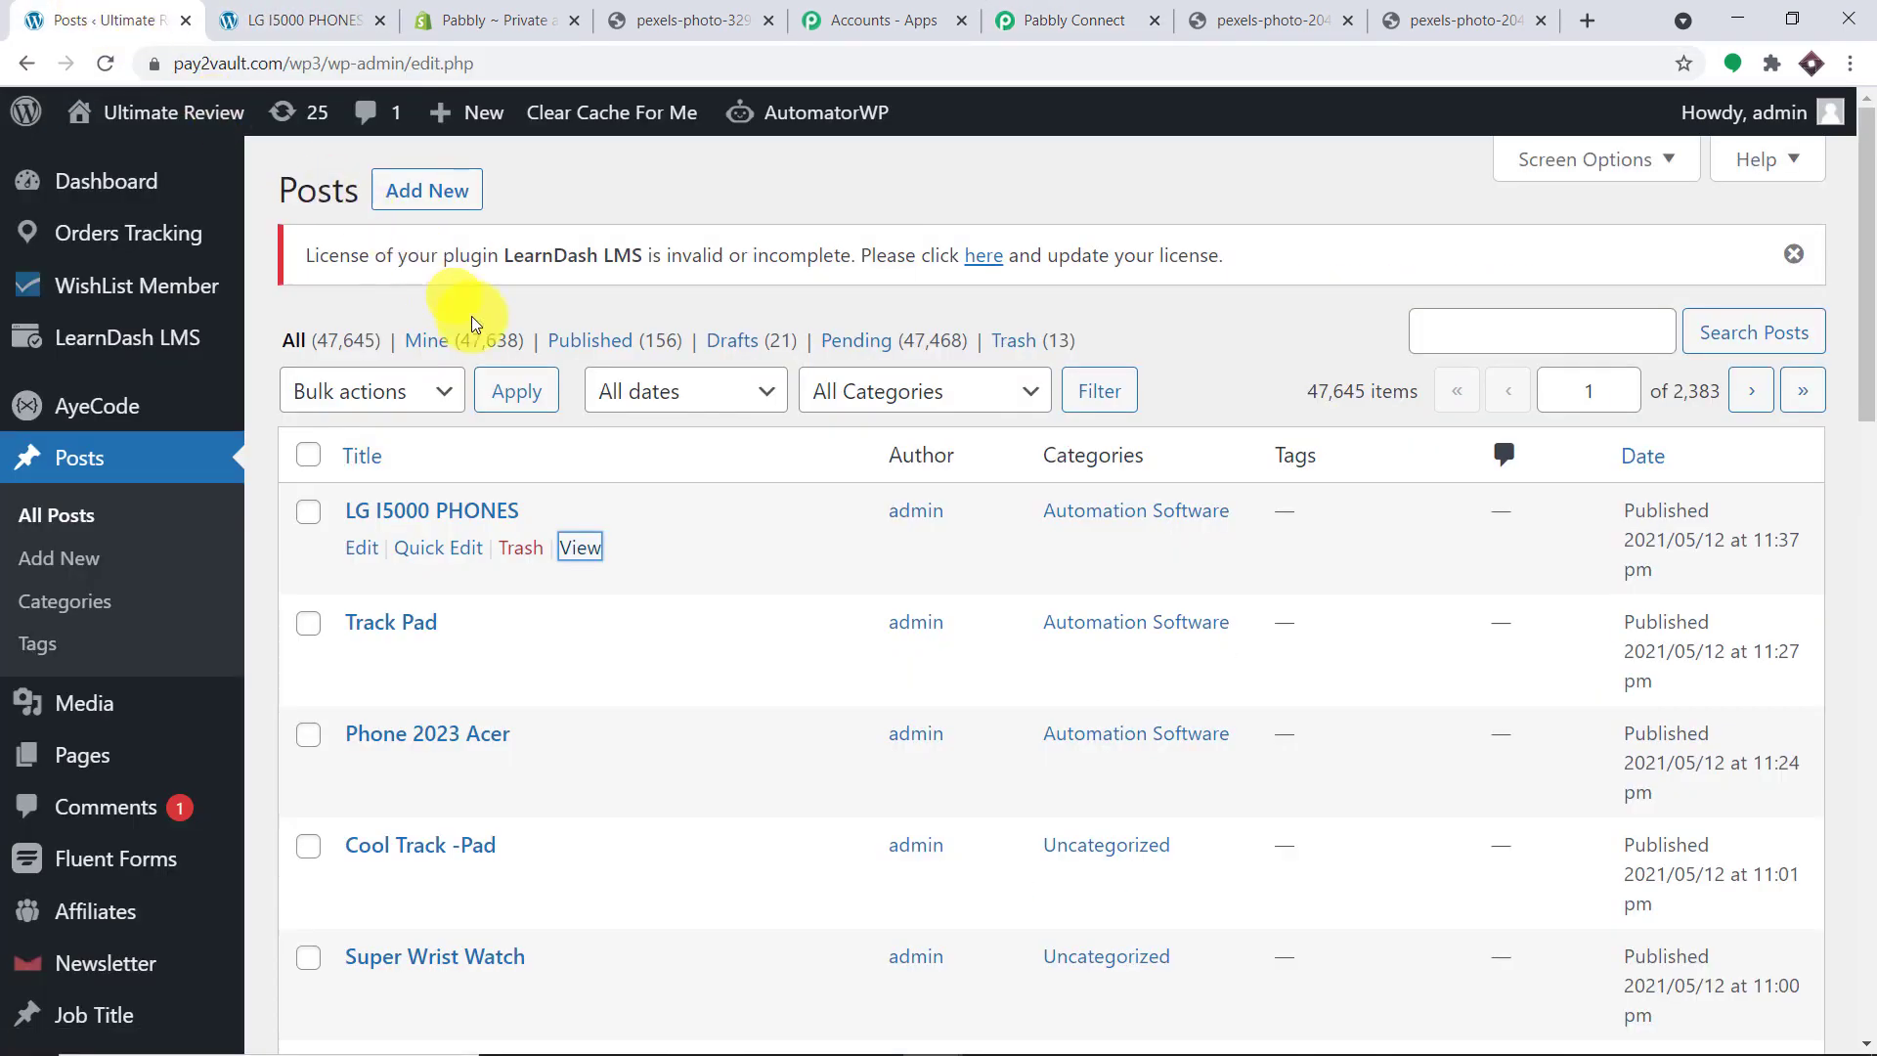
click(104, 62)
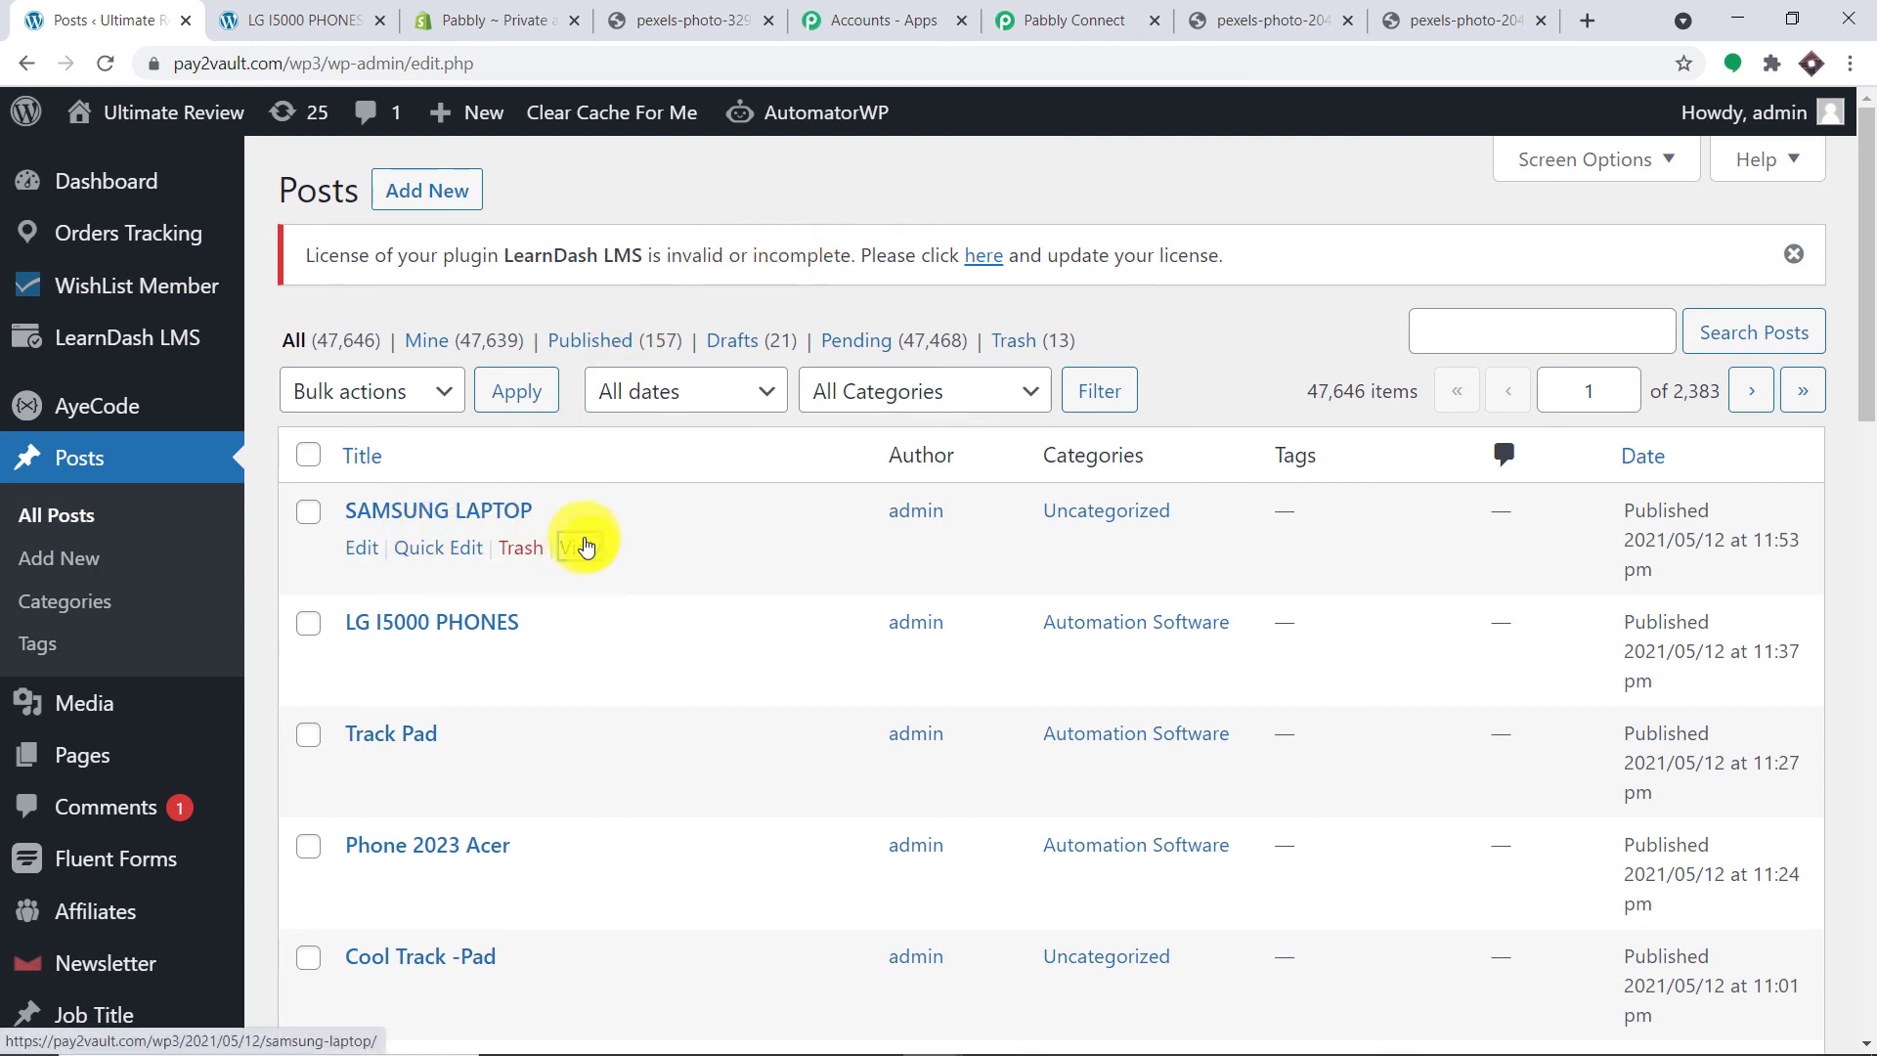
right_click(584, 545)
click(612, 550)
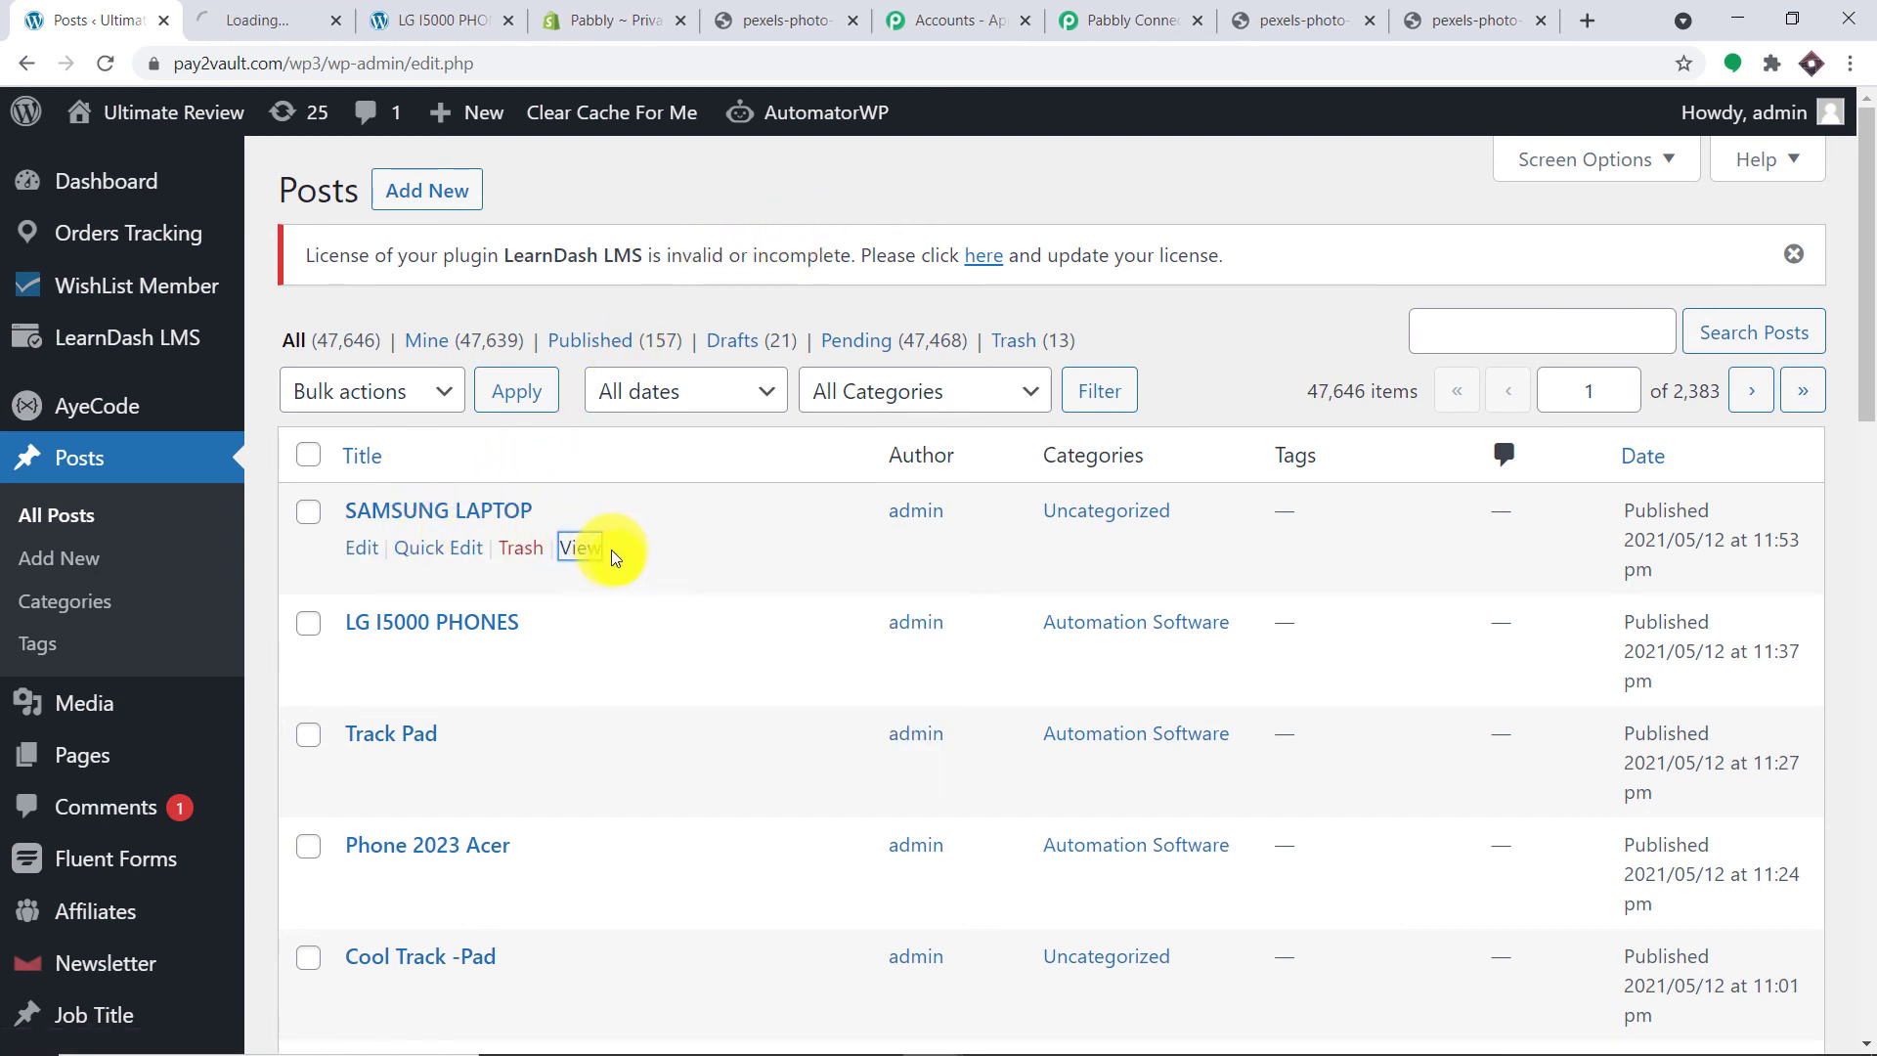
click(313, 15)
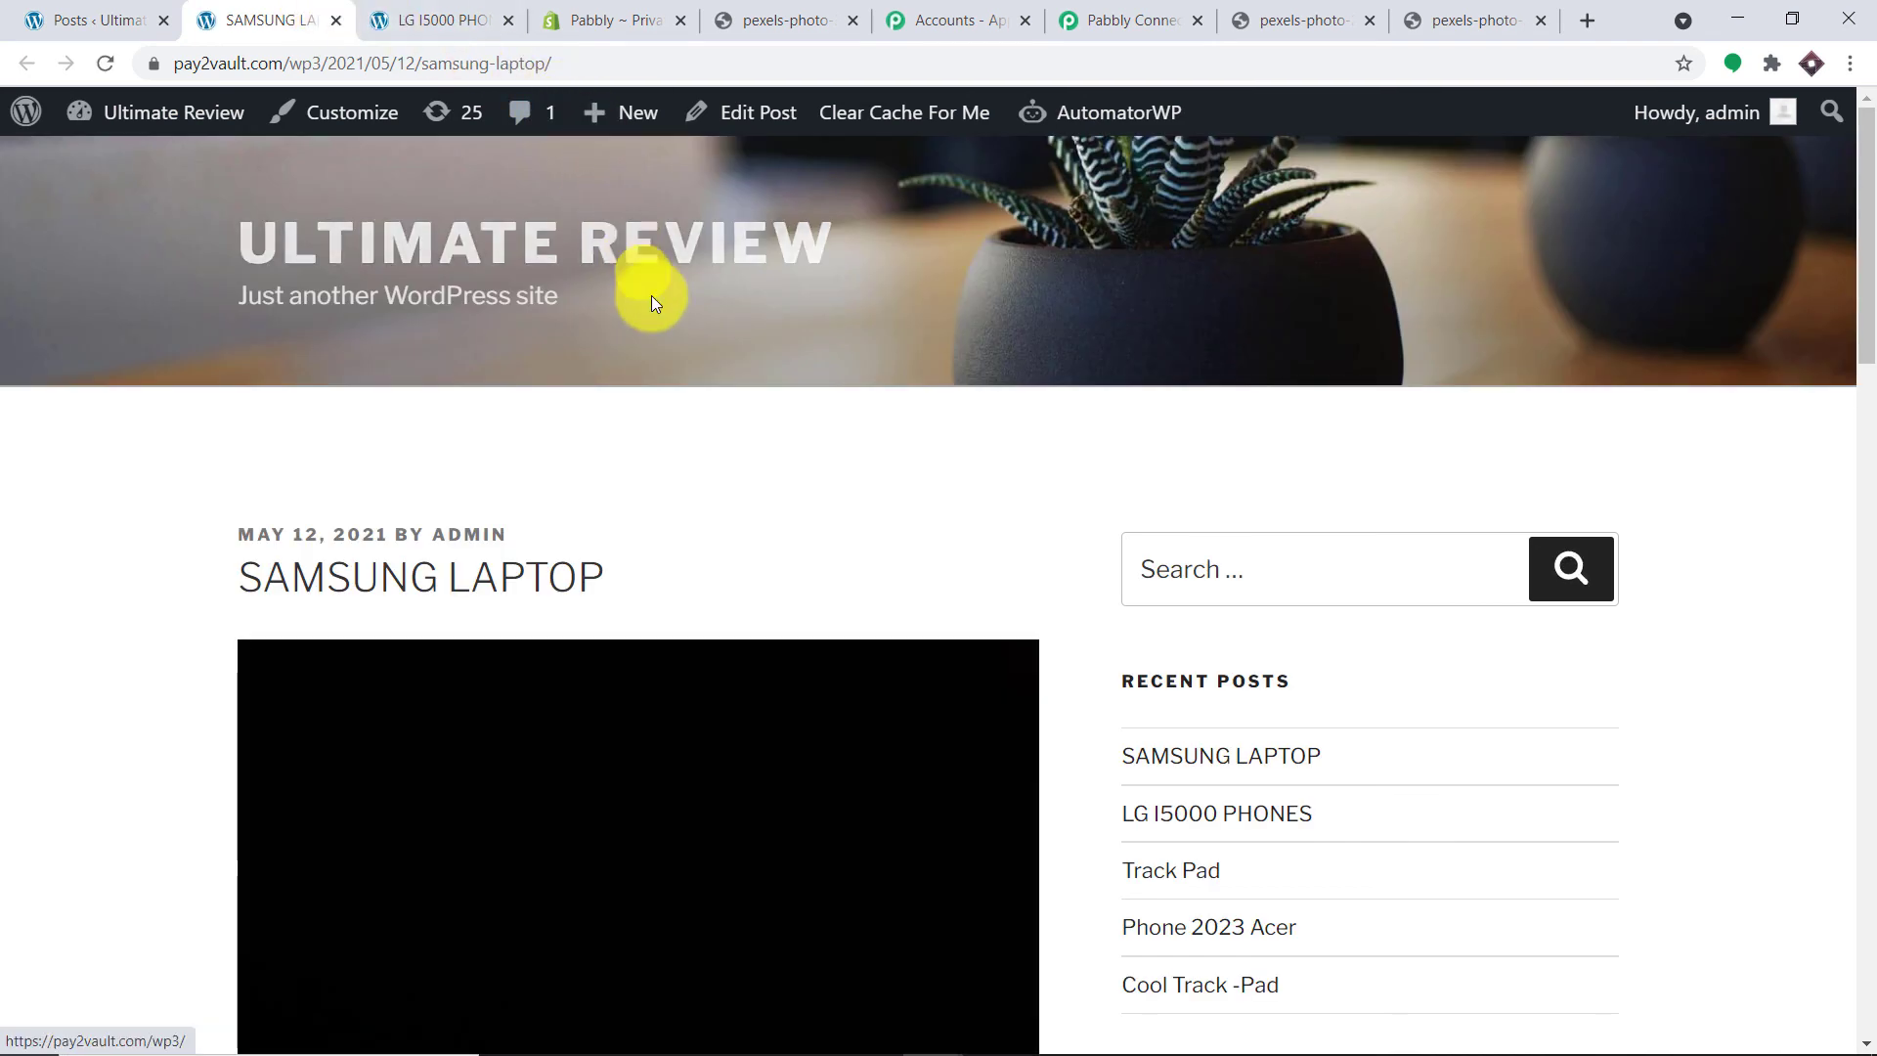
scroll(679, 319, down, 13)
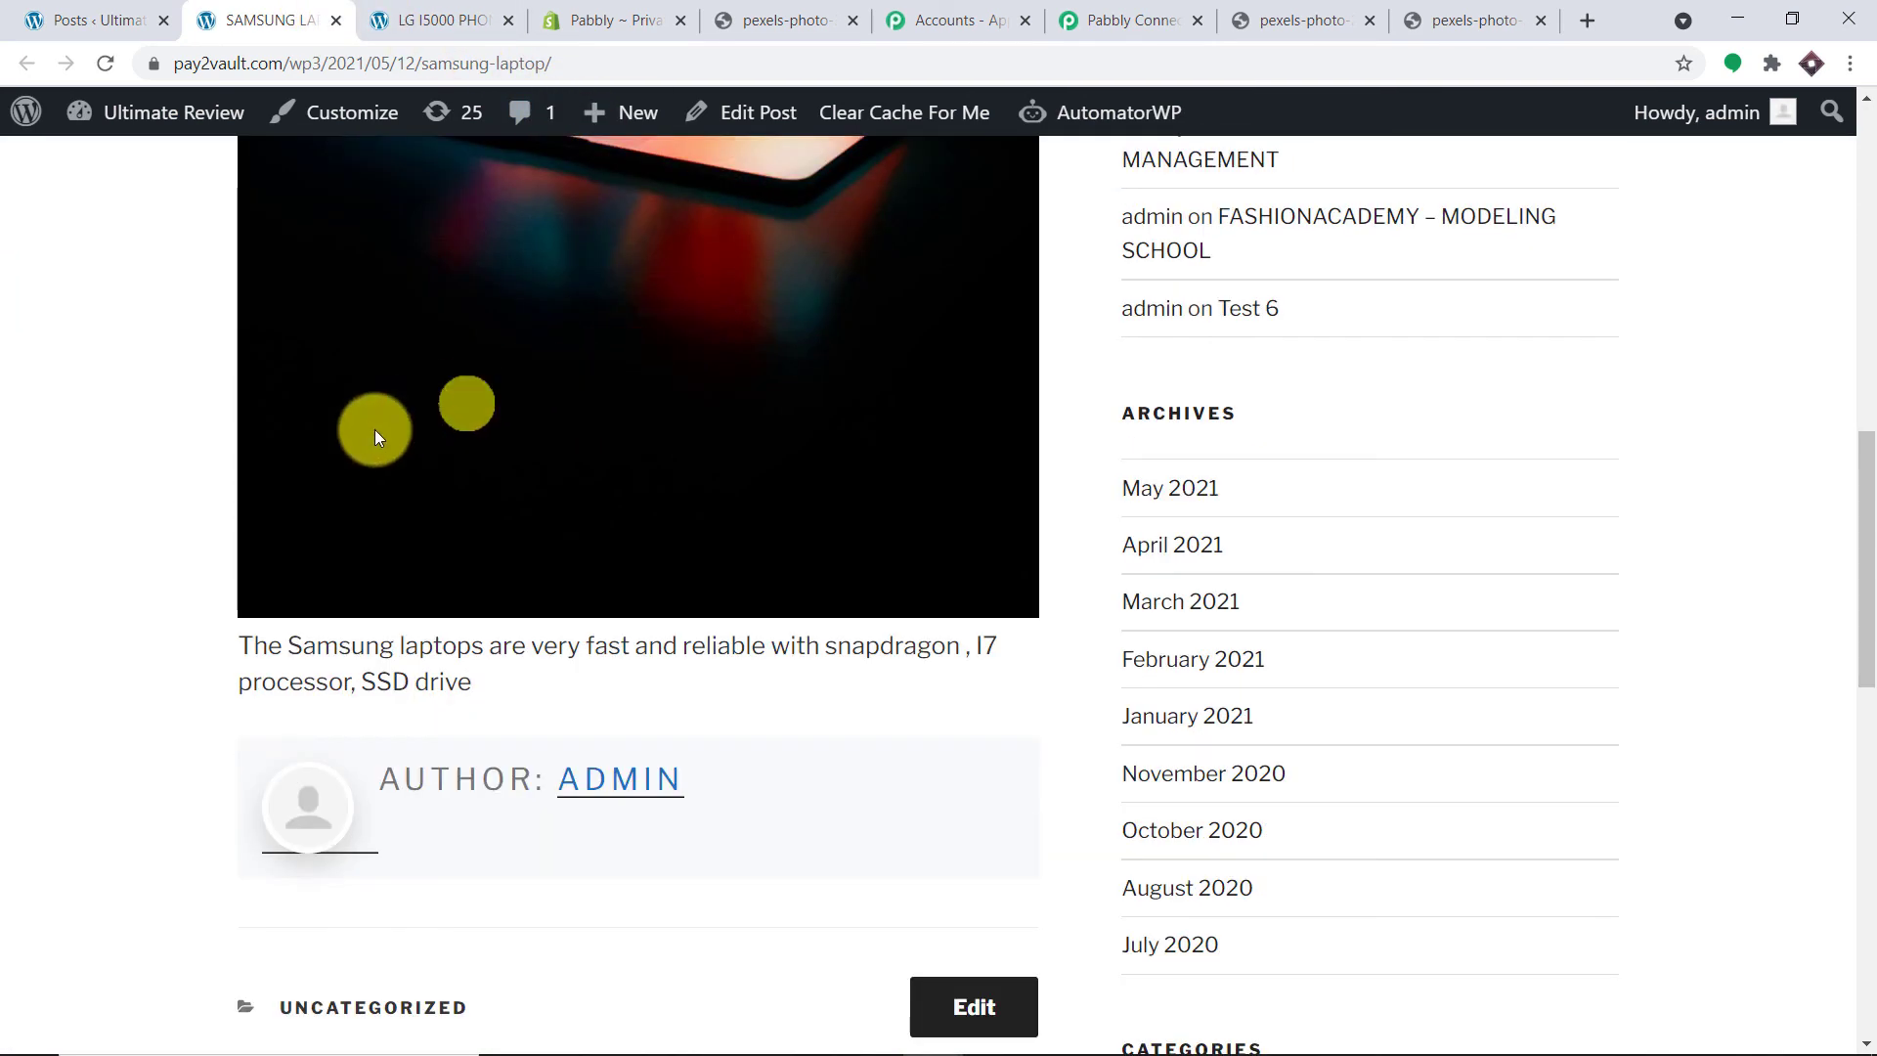
scroll(641, 522, up, 5)
scroll(532, 658, down, 3)
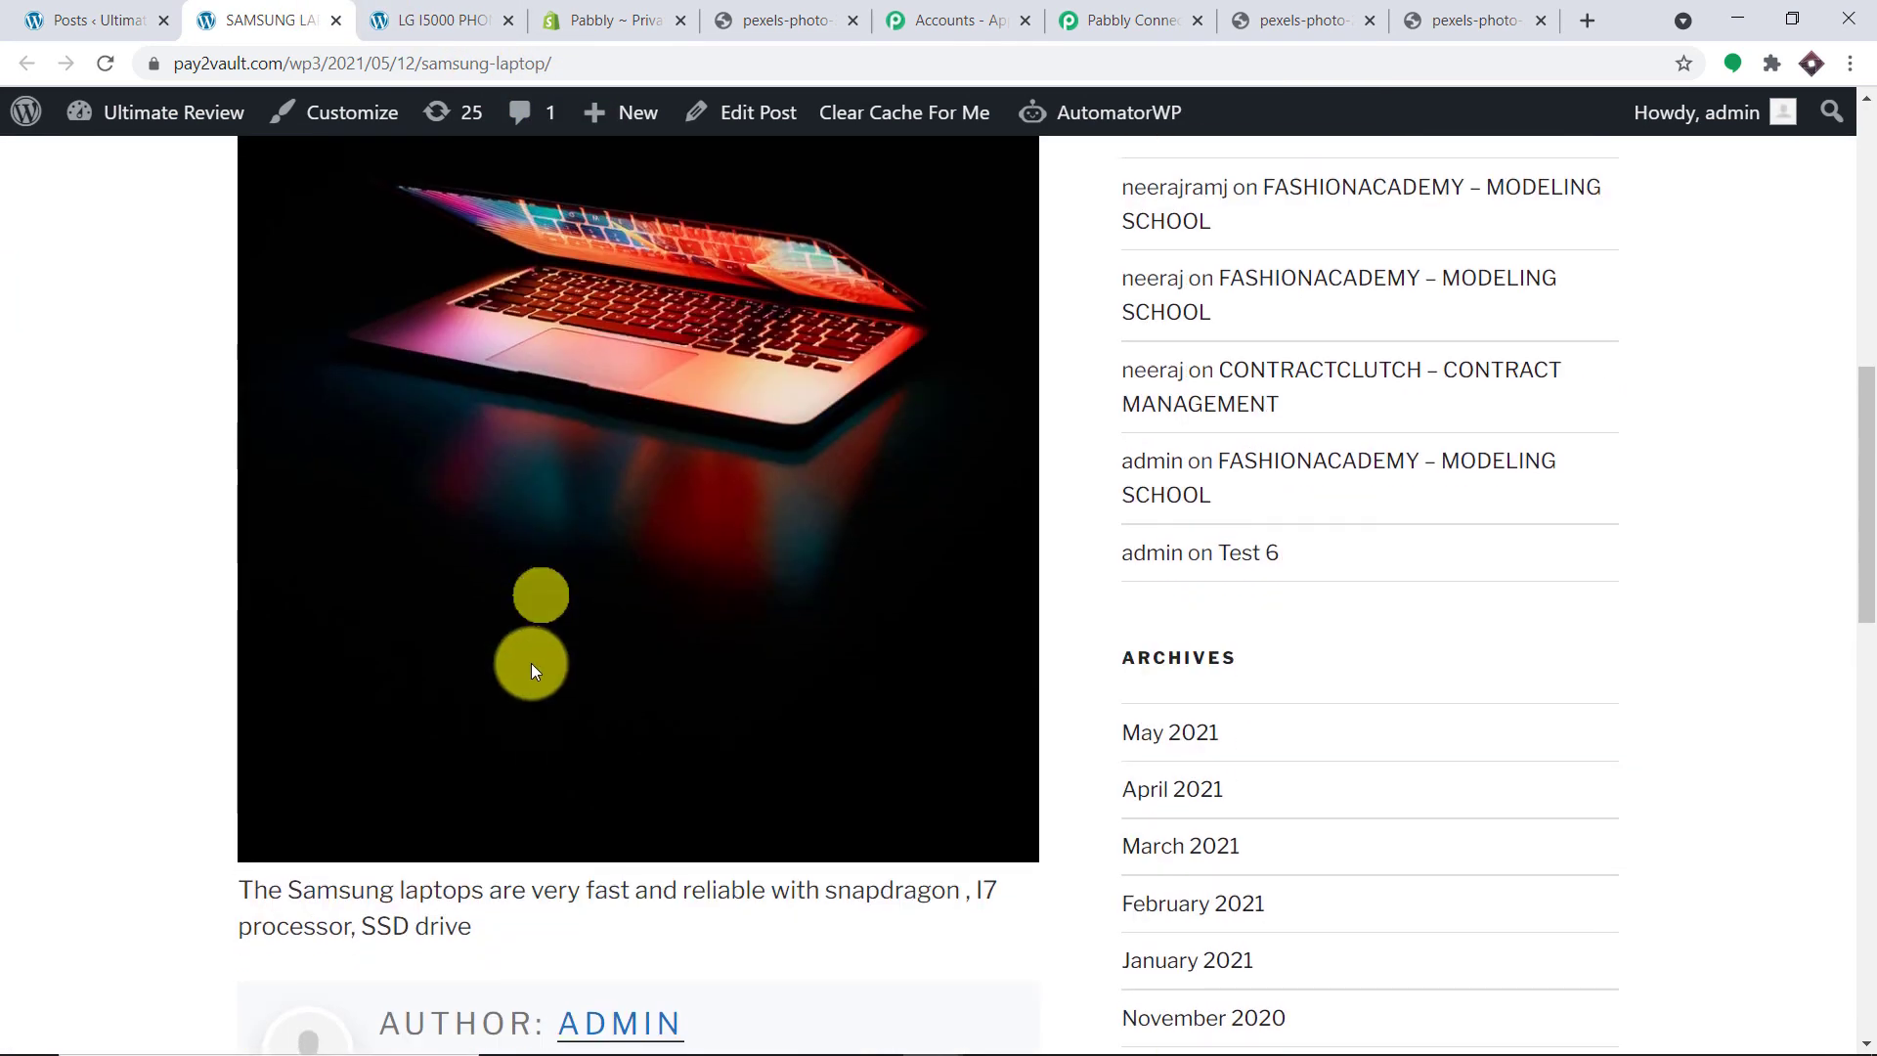
scroll(447, 436, up, 10)
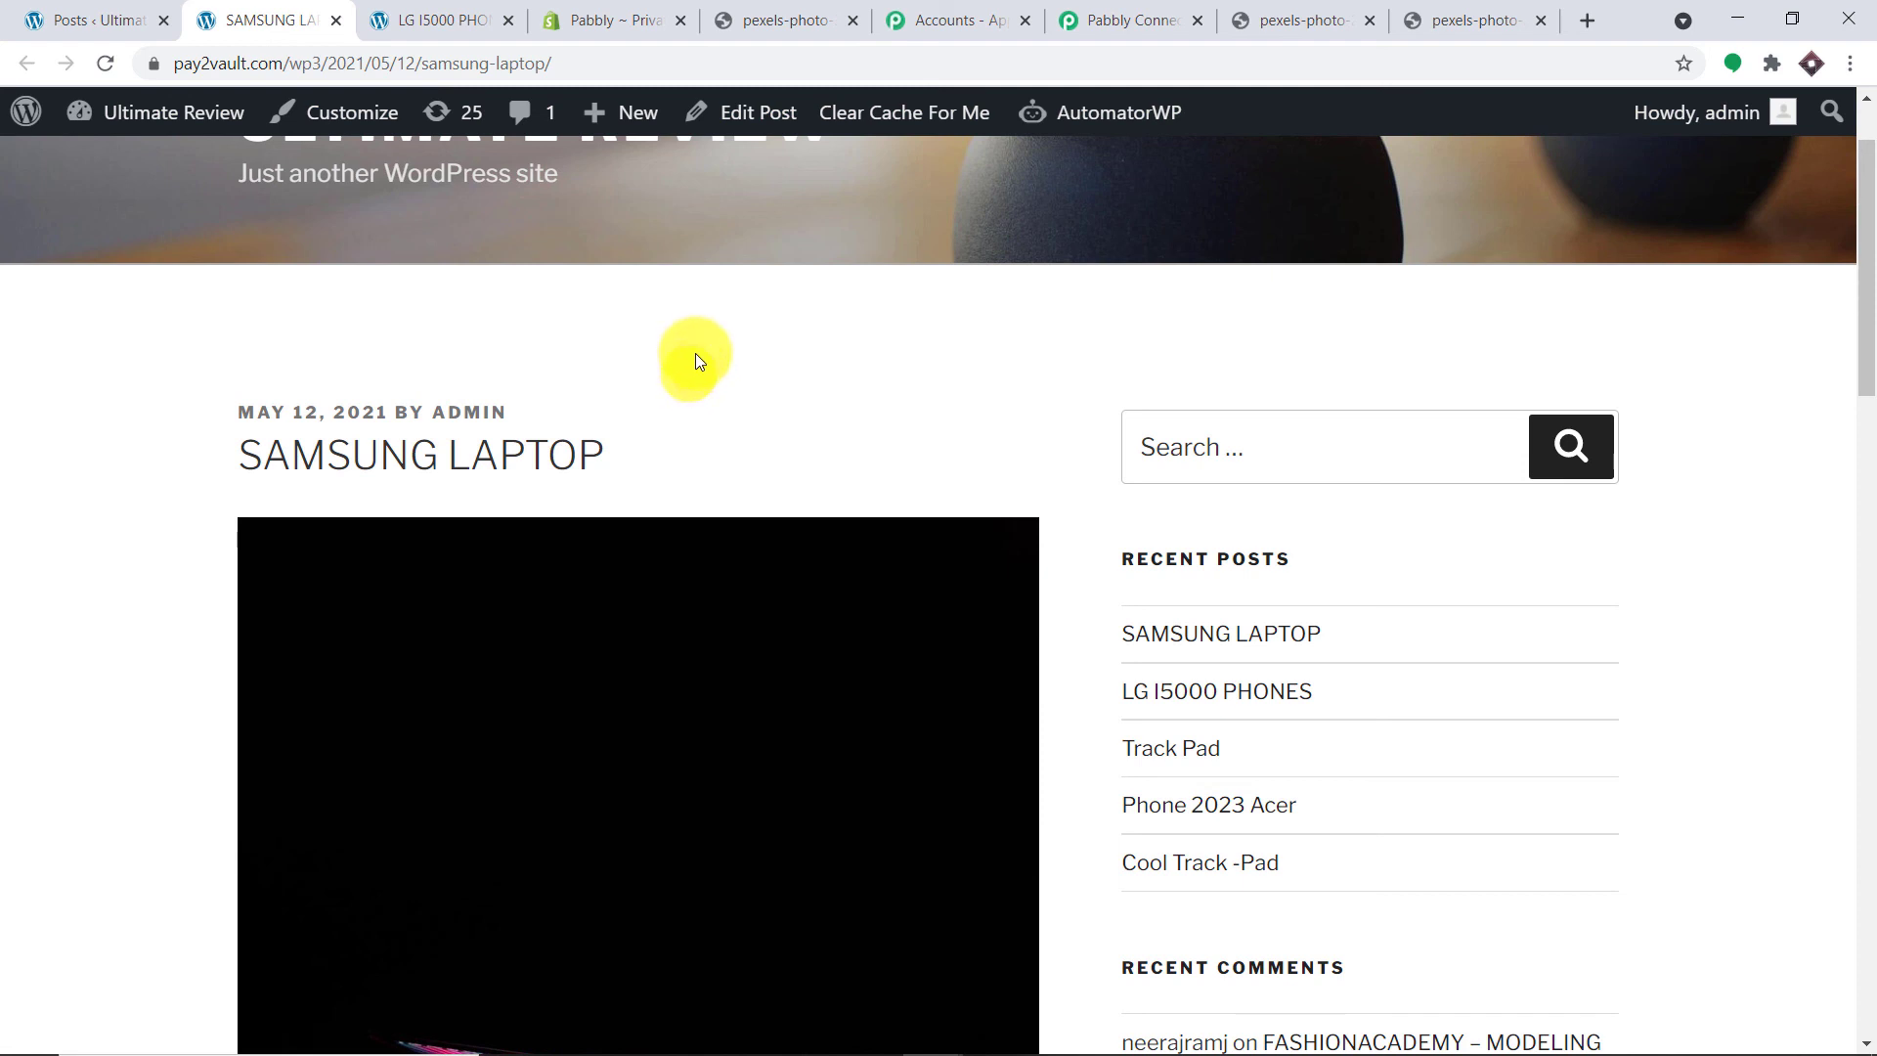
click(1116, 20)
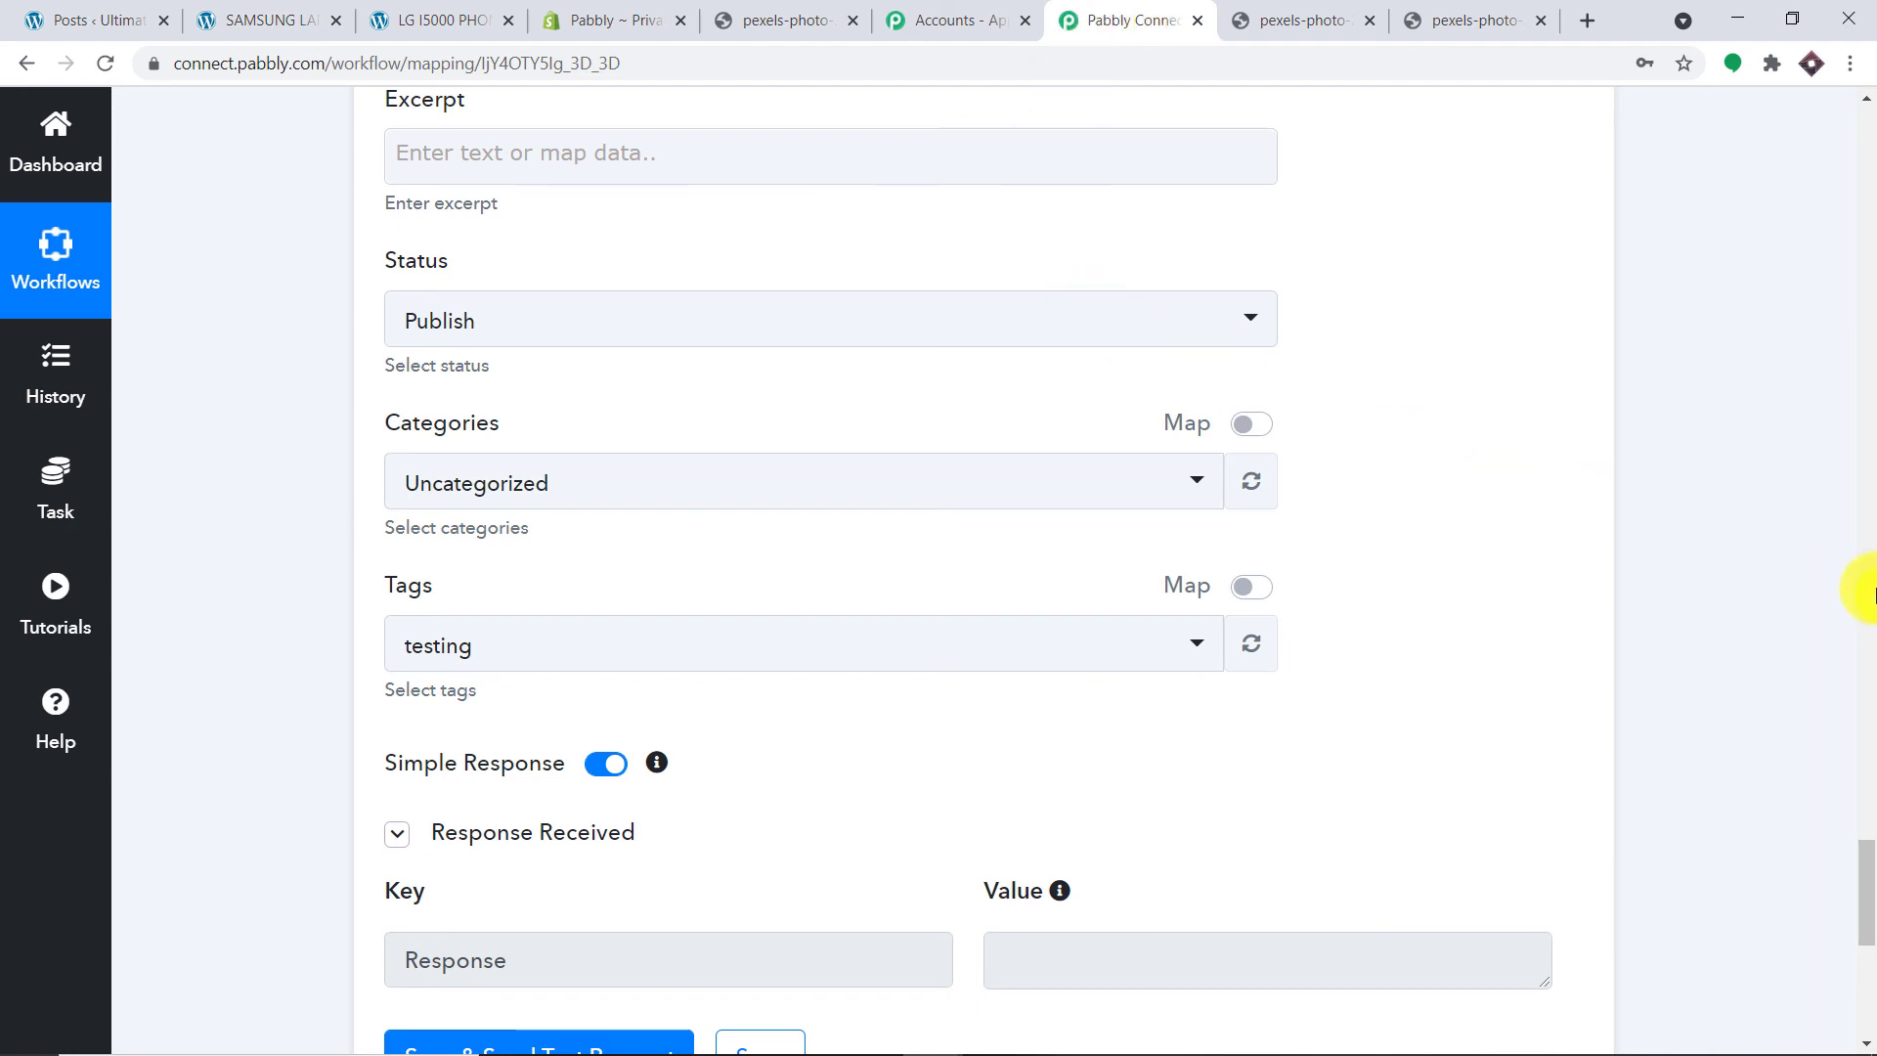
Step: Collapse the Create a Post, Split Text, Find Product by Title and New Product step panels
scroll(1838, 582, up, 15)
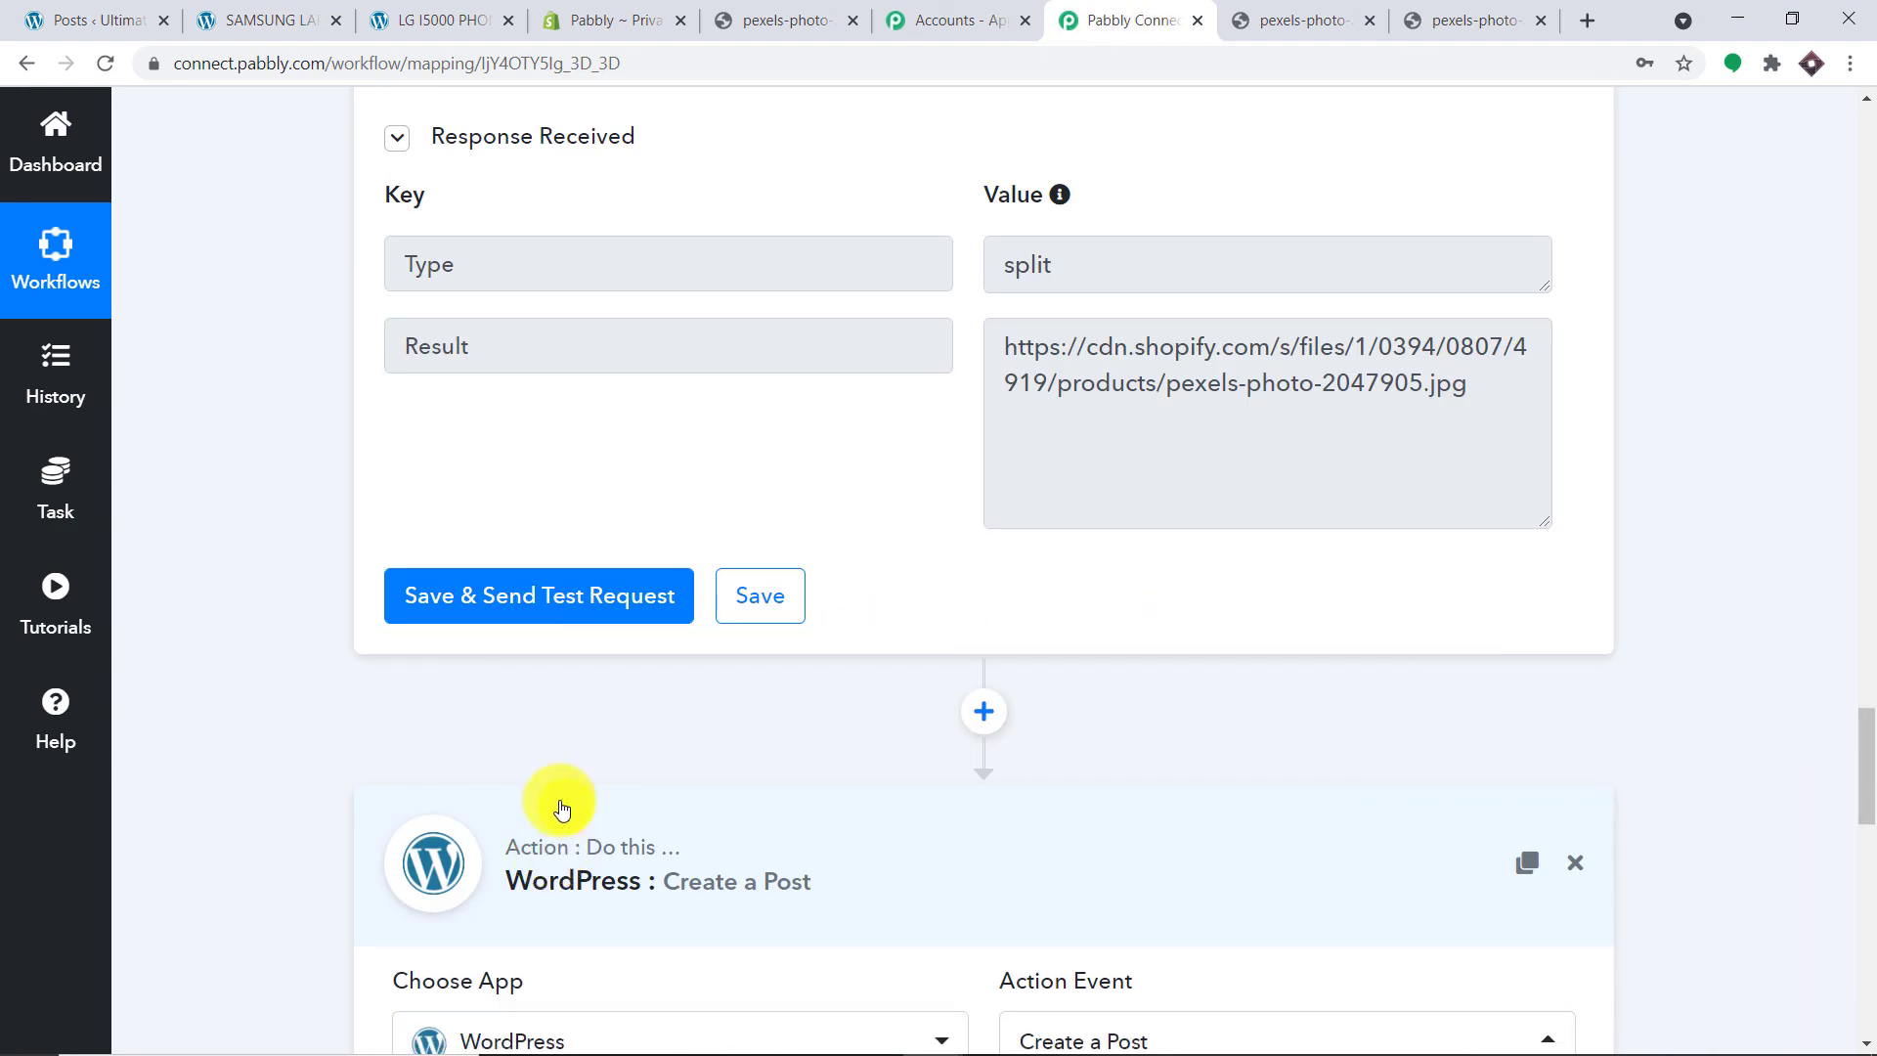
click(557, 800)
scroll(1856, 628, up, 10)
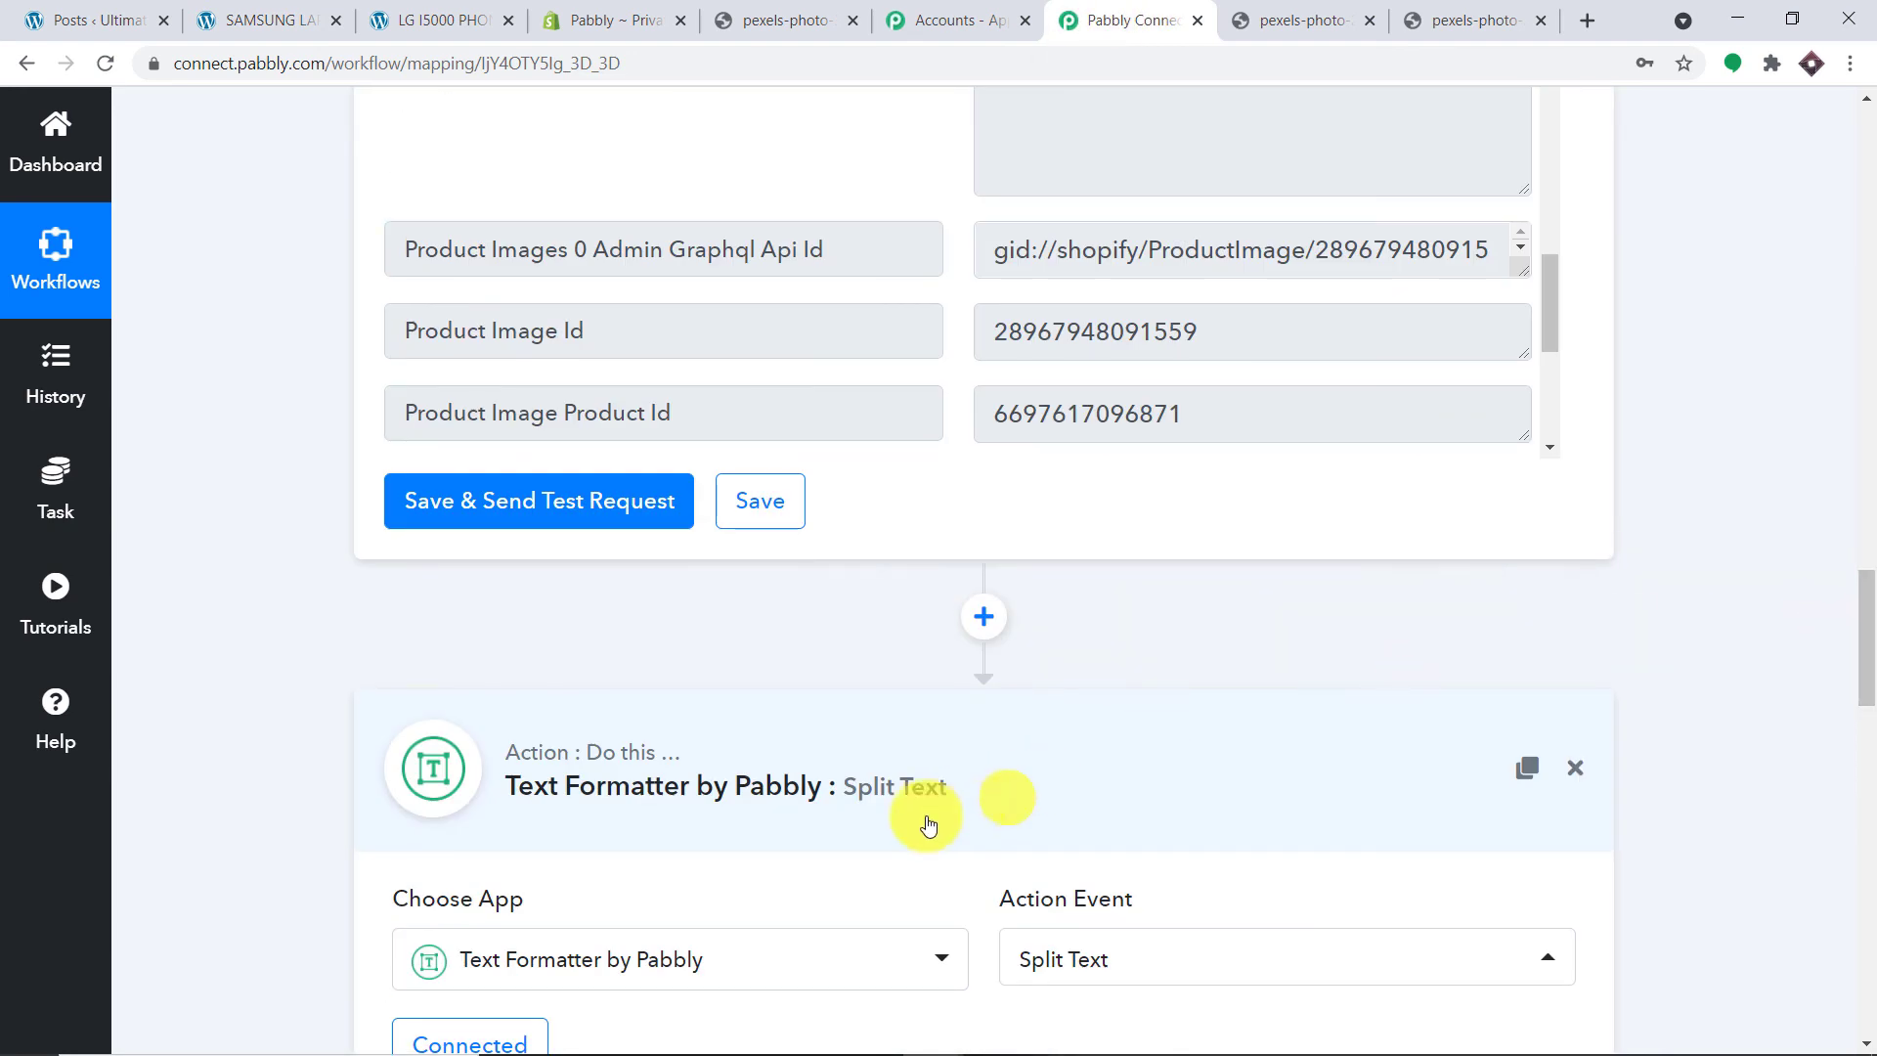
click(867, 796)
scroll(1848, 502, up, 10)
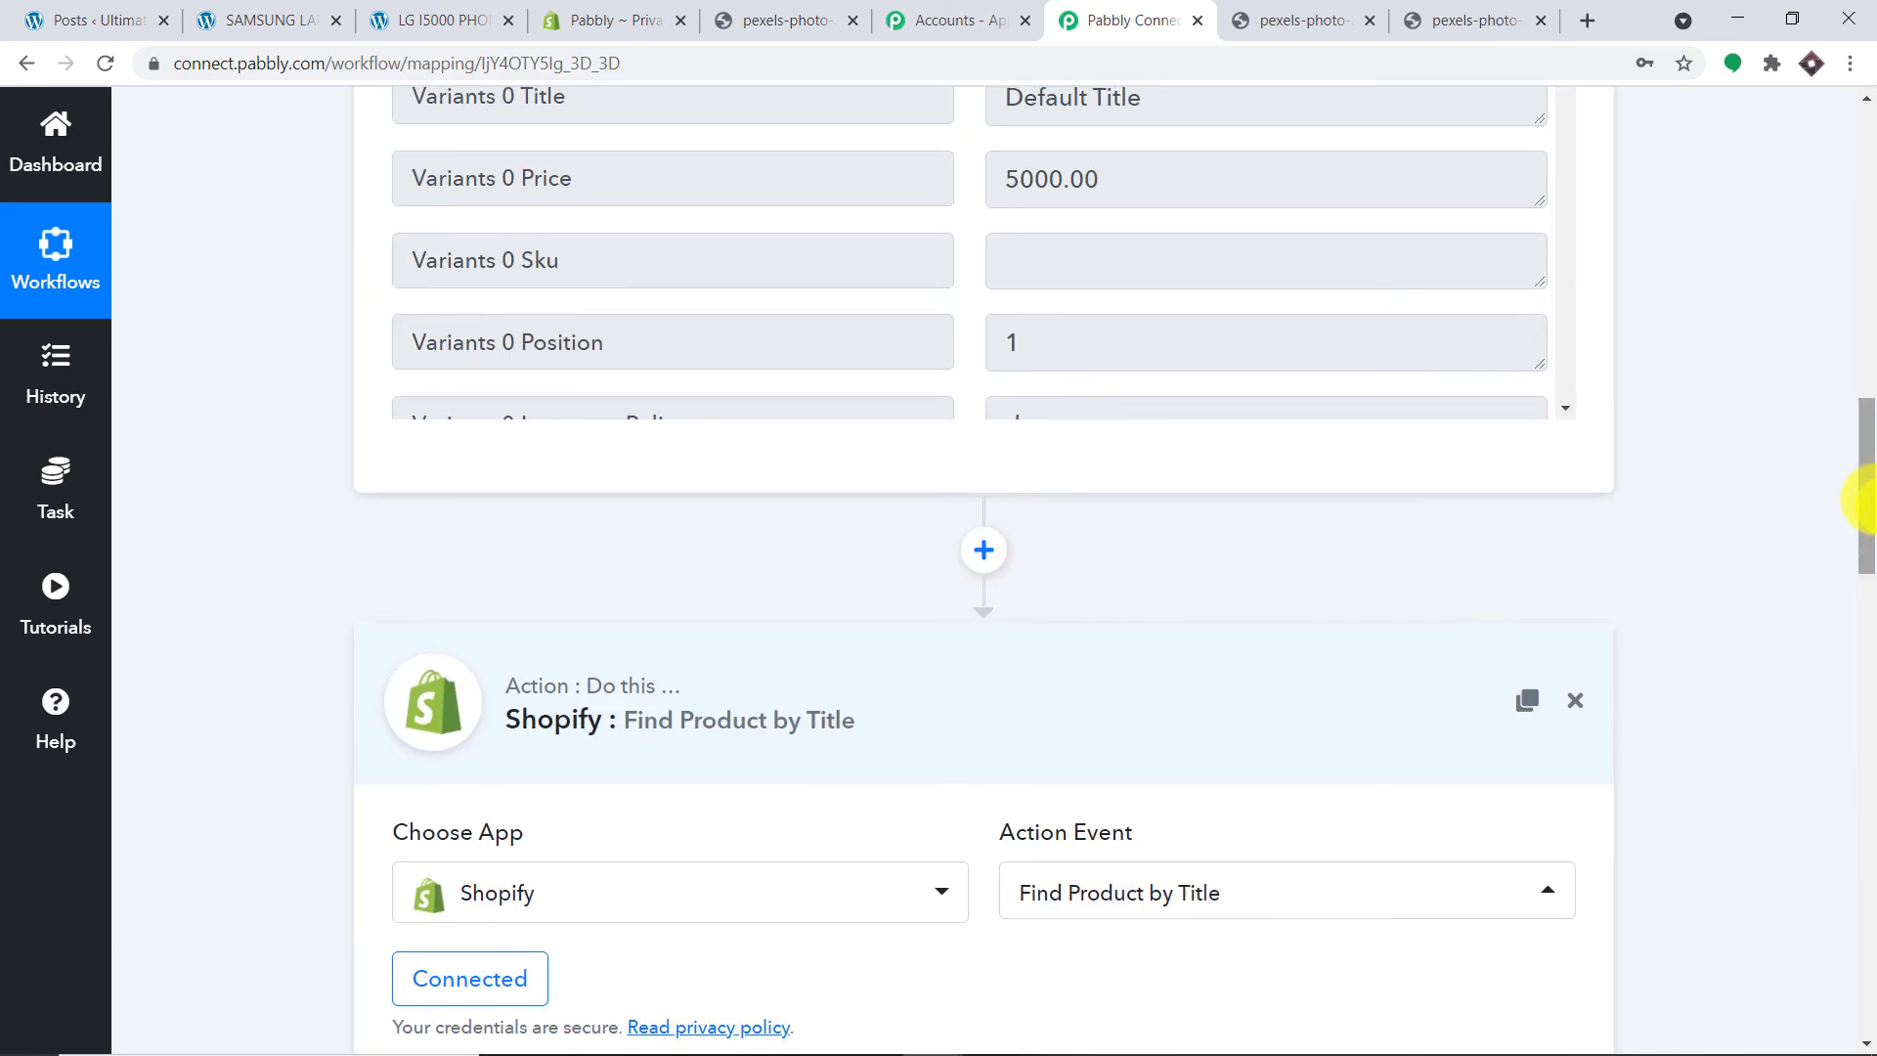
click(851, 678)
scroll(1481, 559, up, 10)
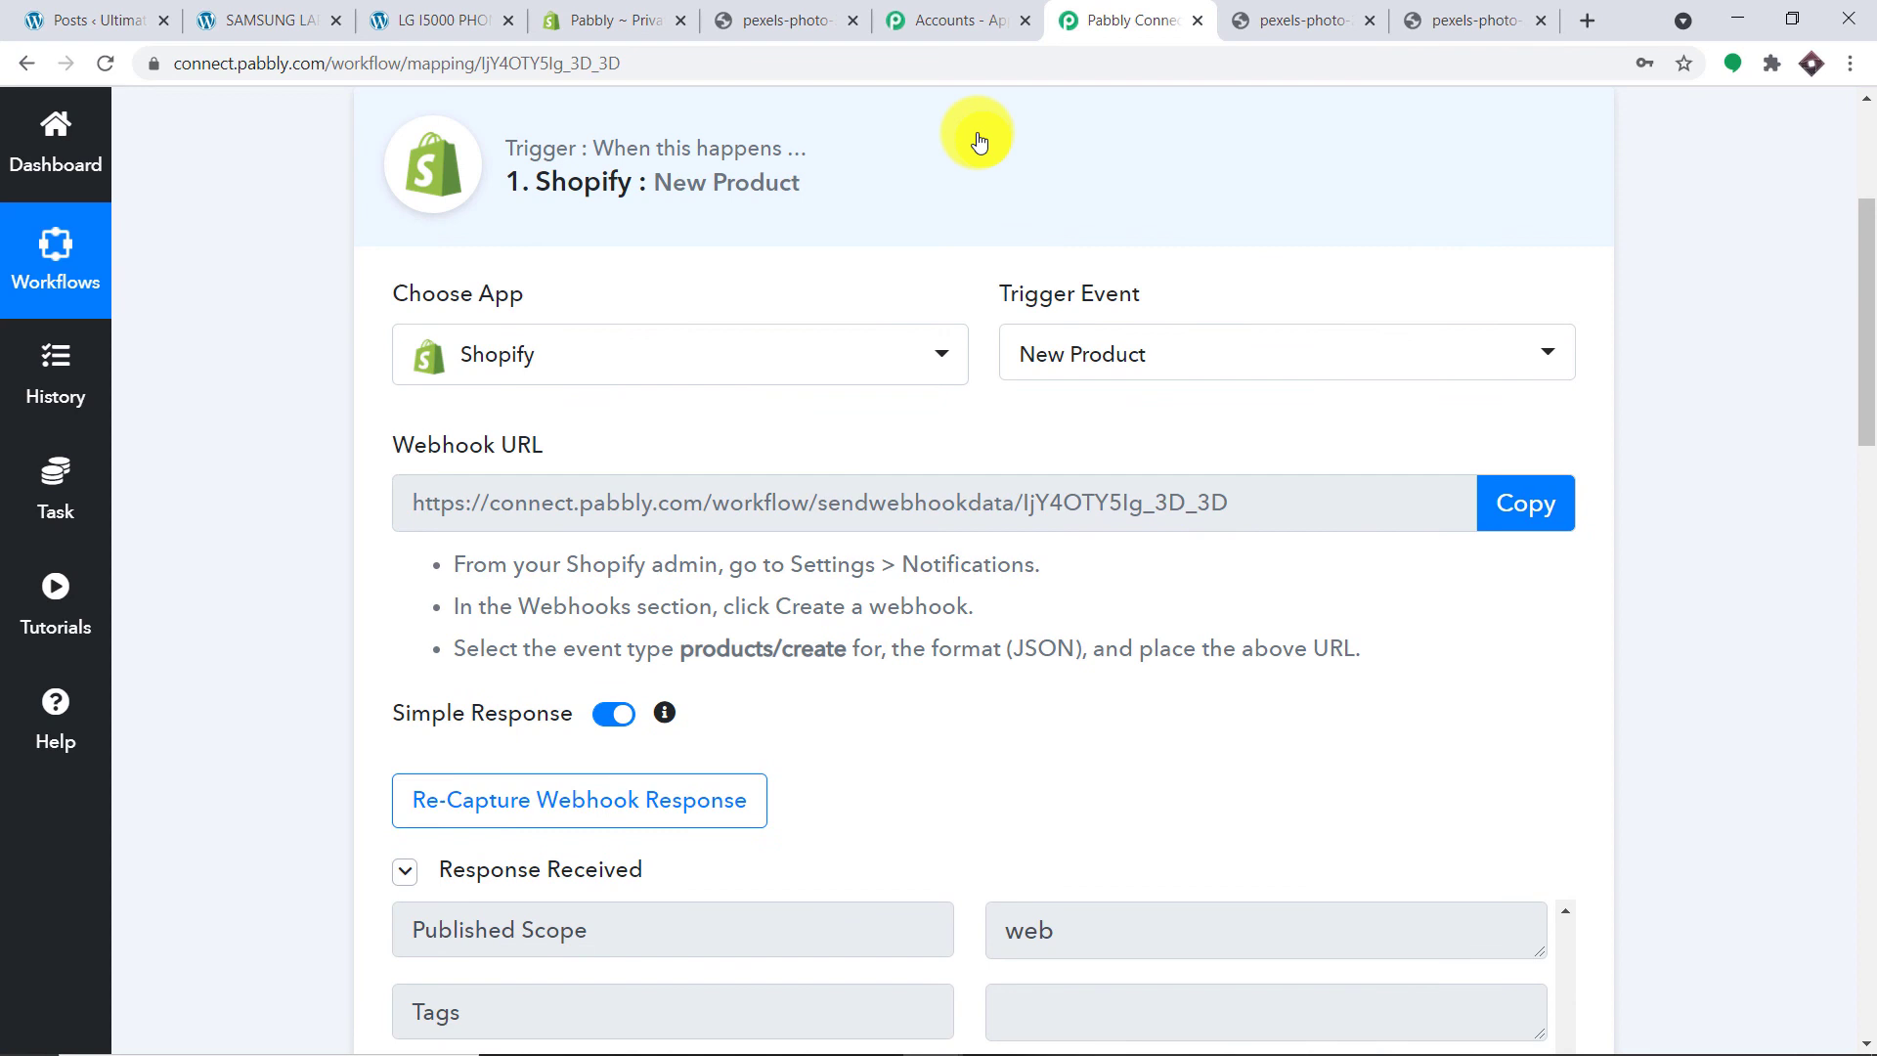
click(978, 143)
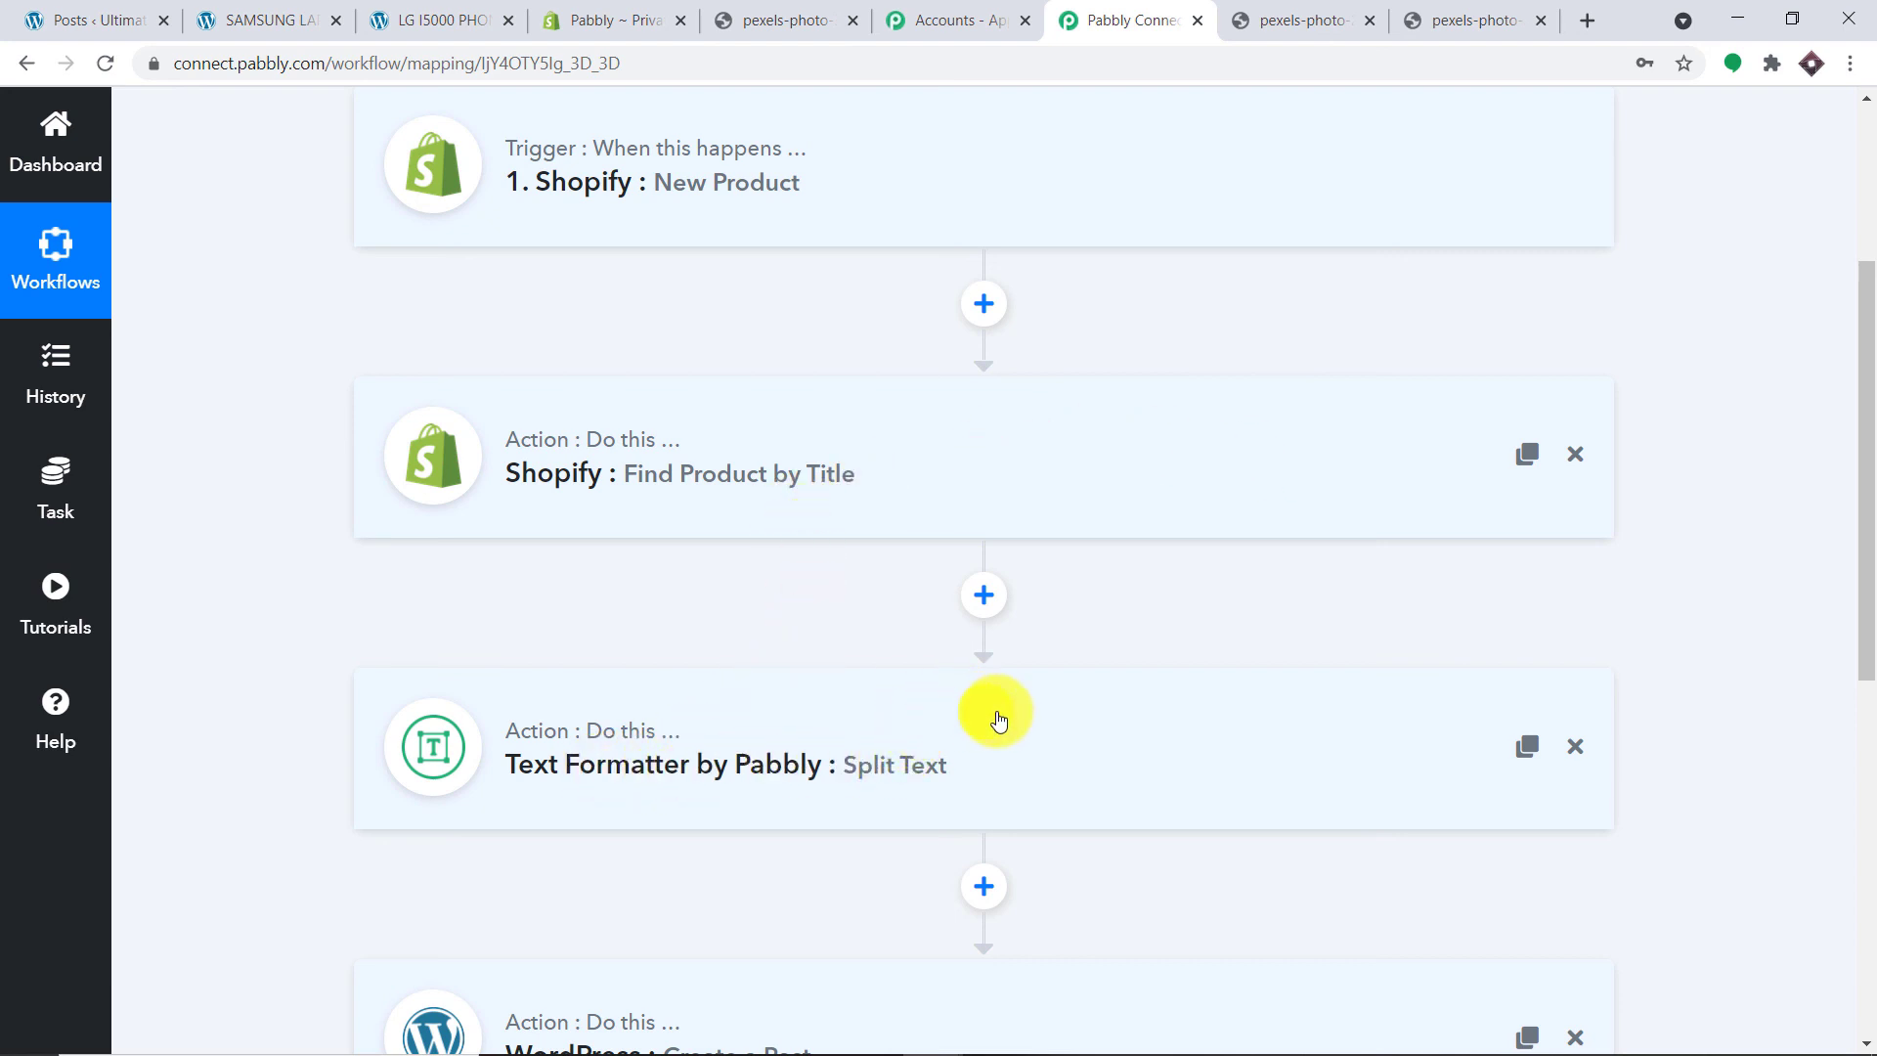
scroll(1043, 737, down, 3)
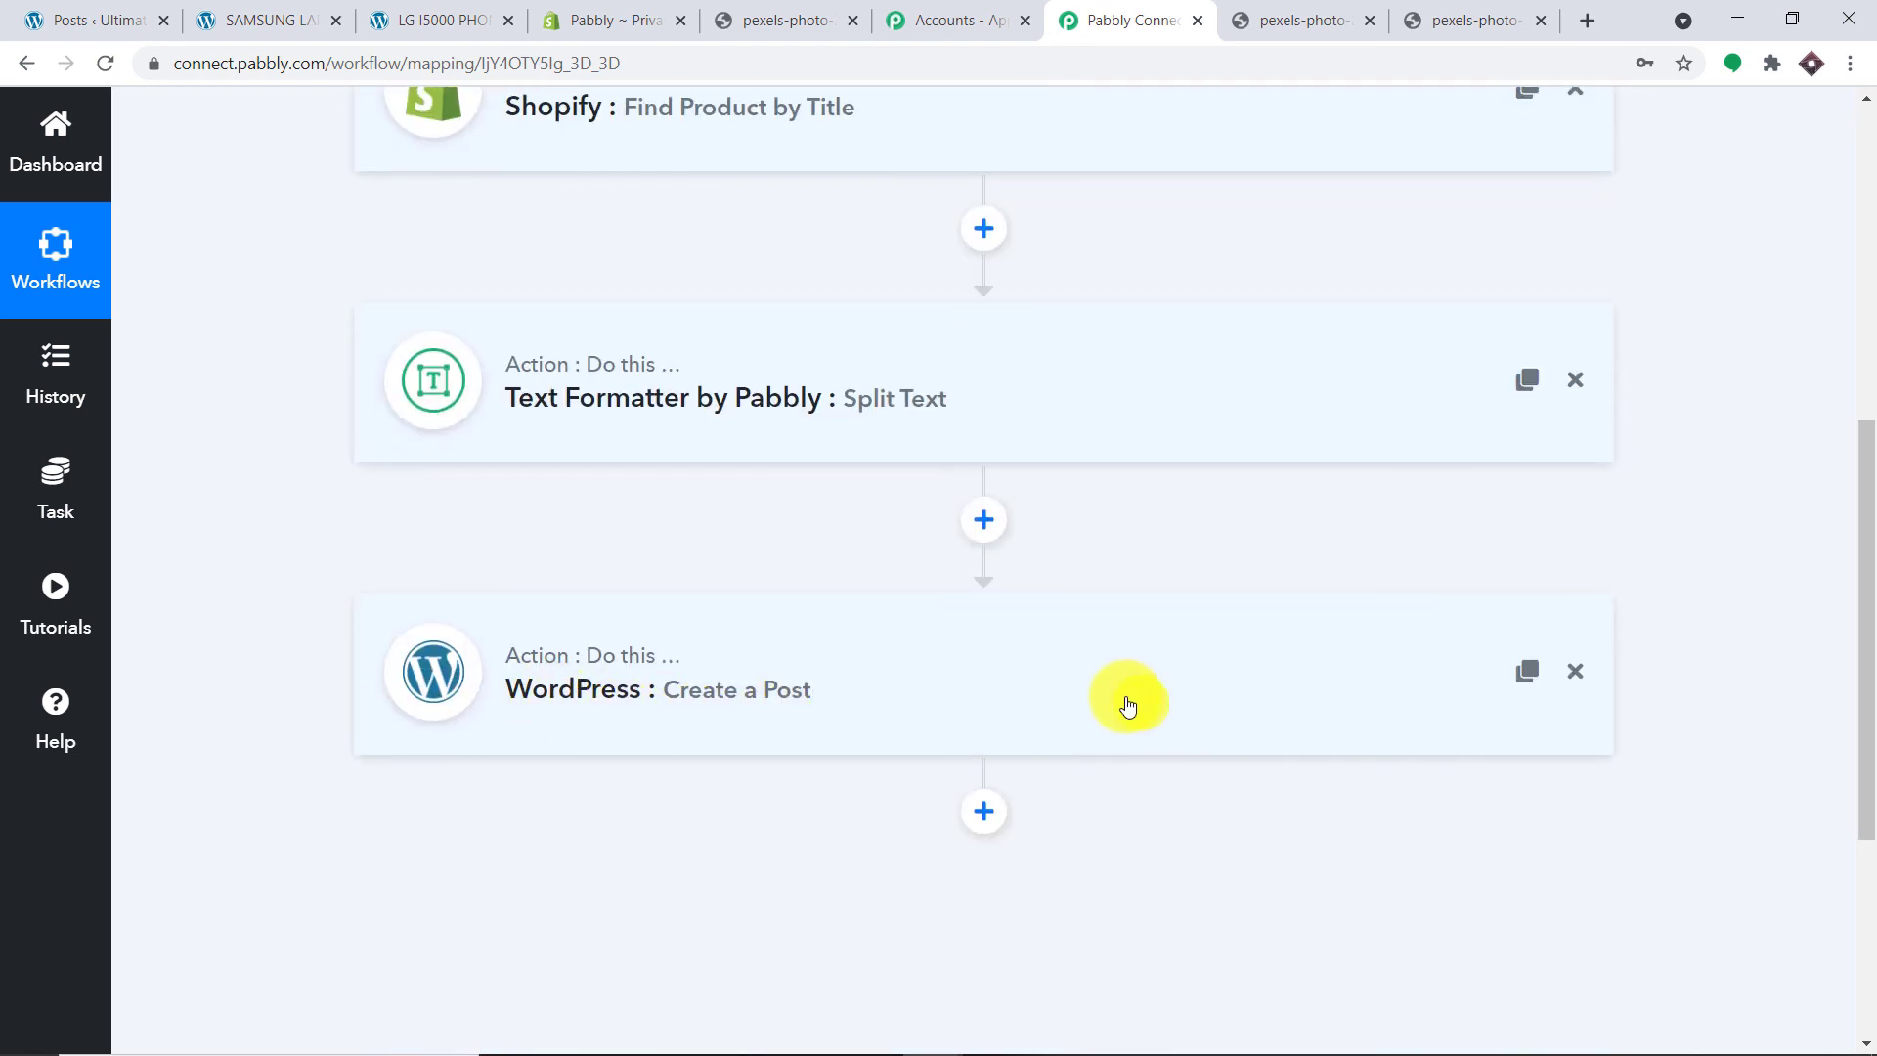
scroll(1123, 704, up, 3)
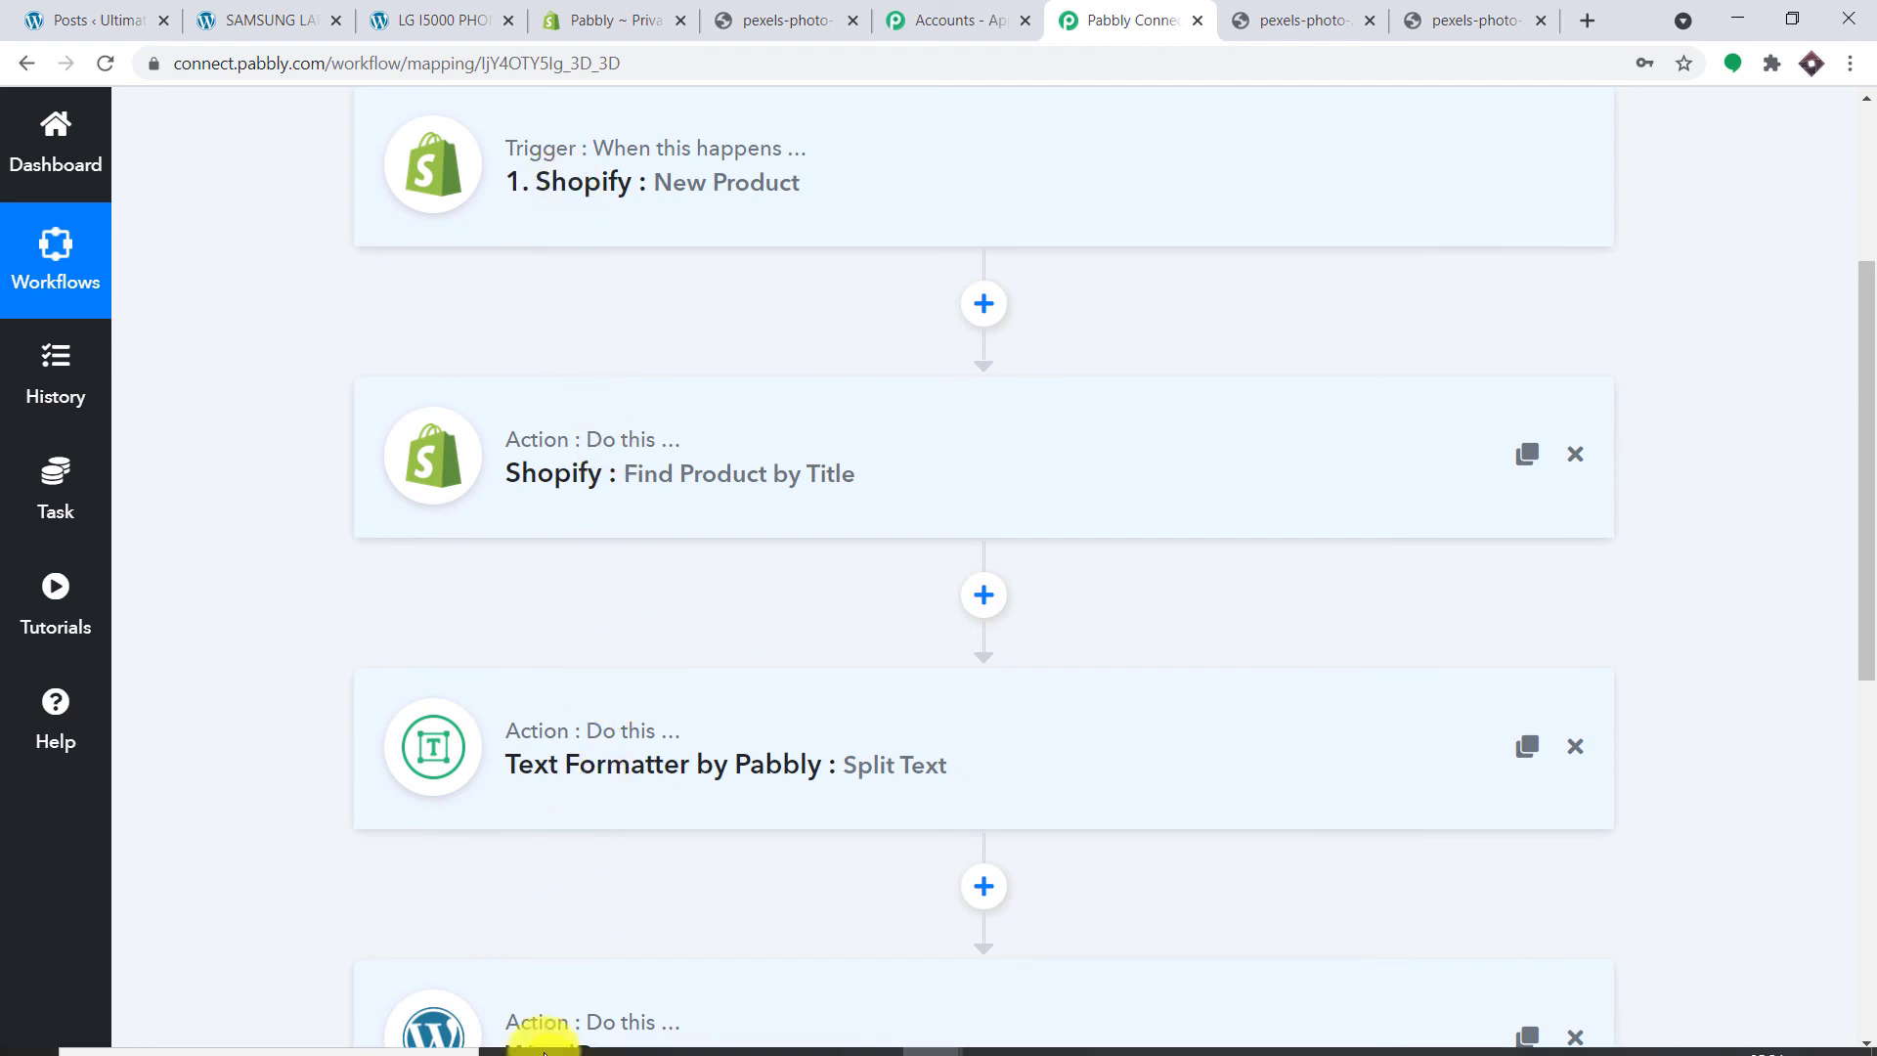
scroll(578, 946, down, 1)
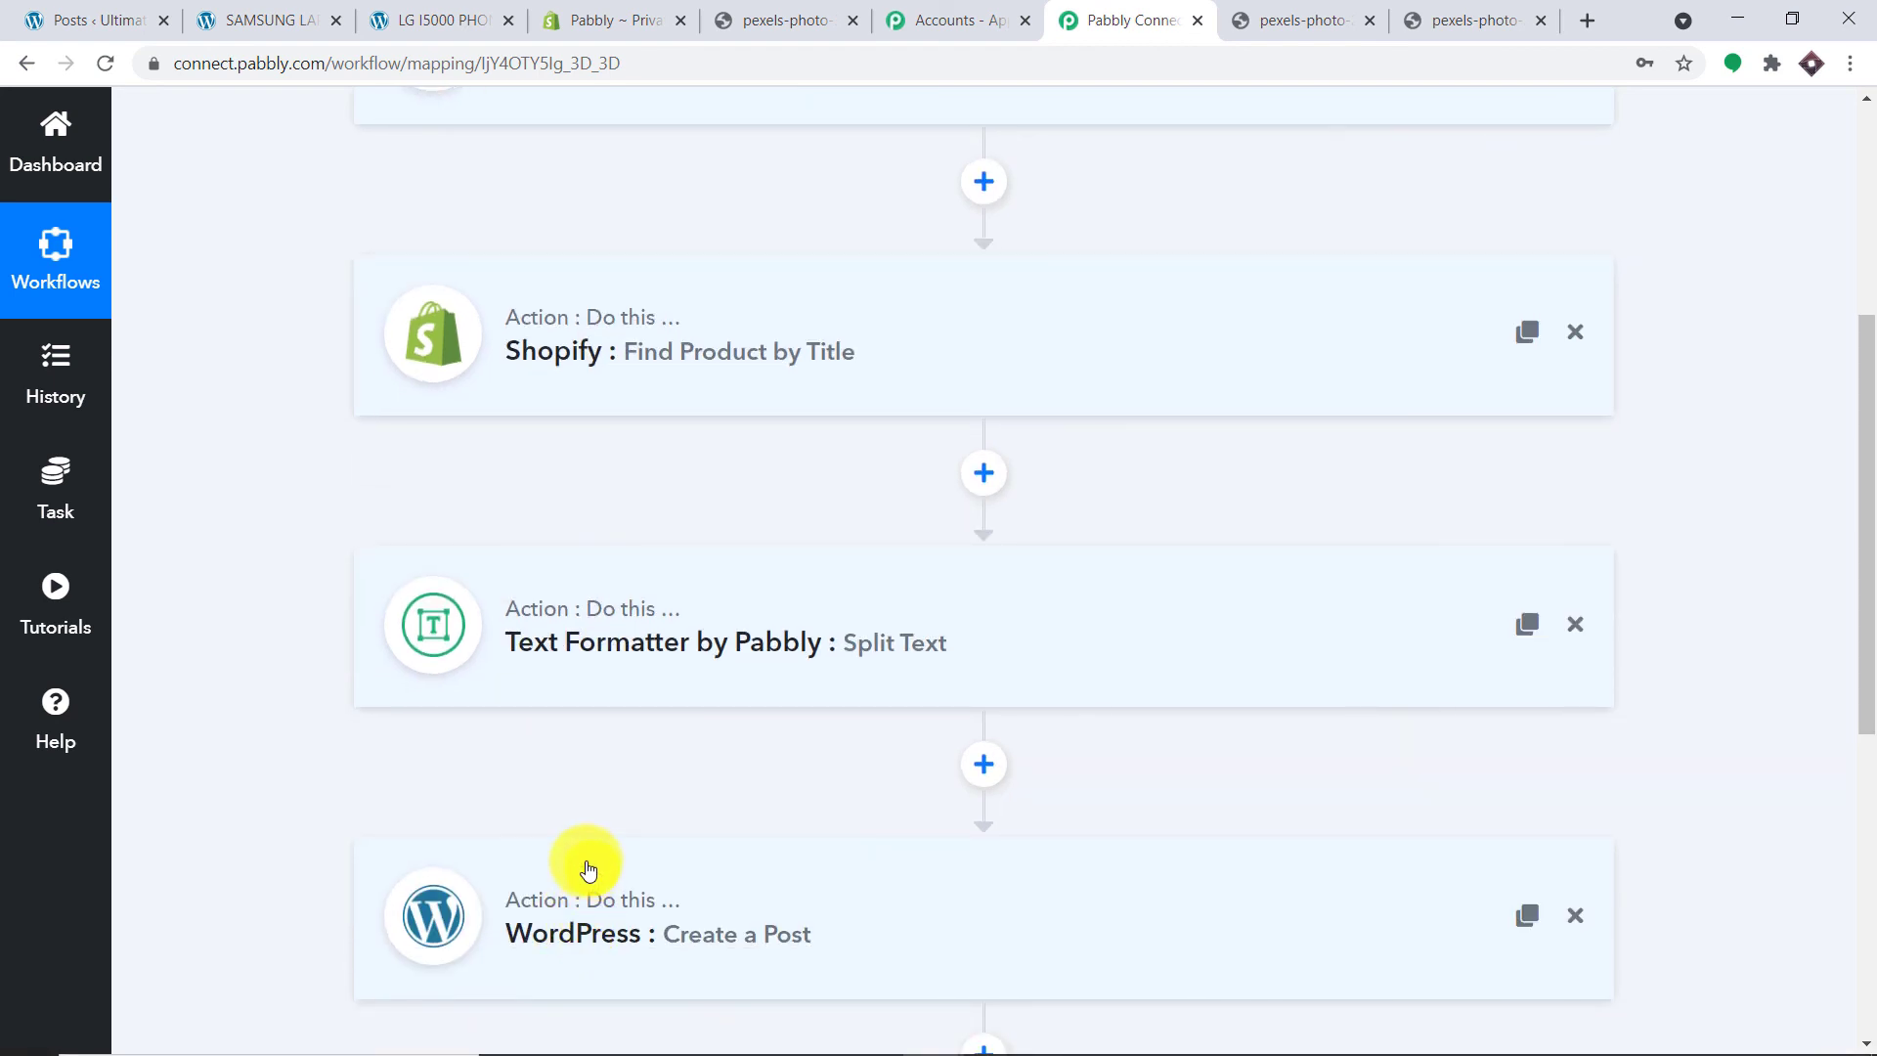